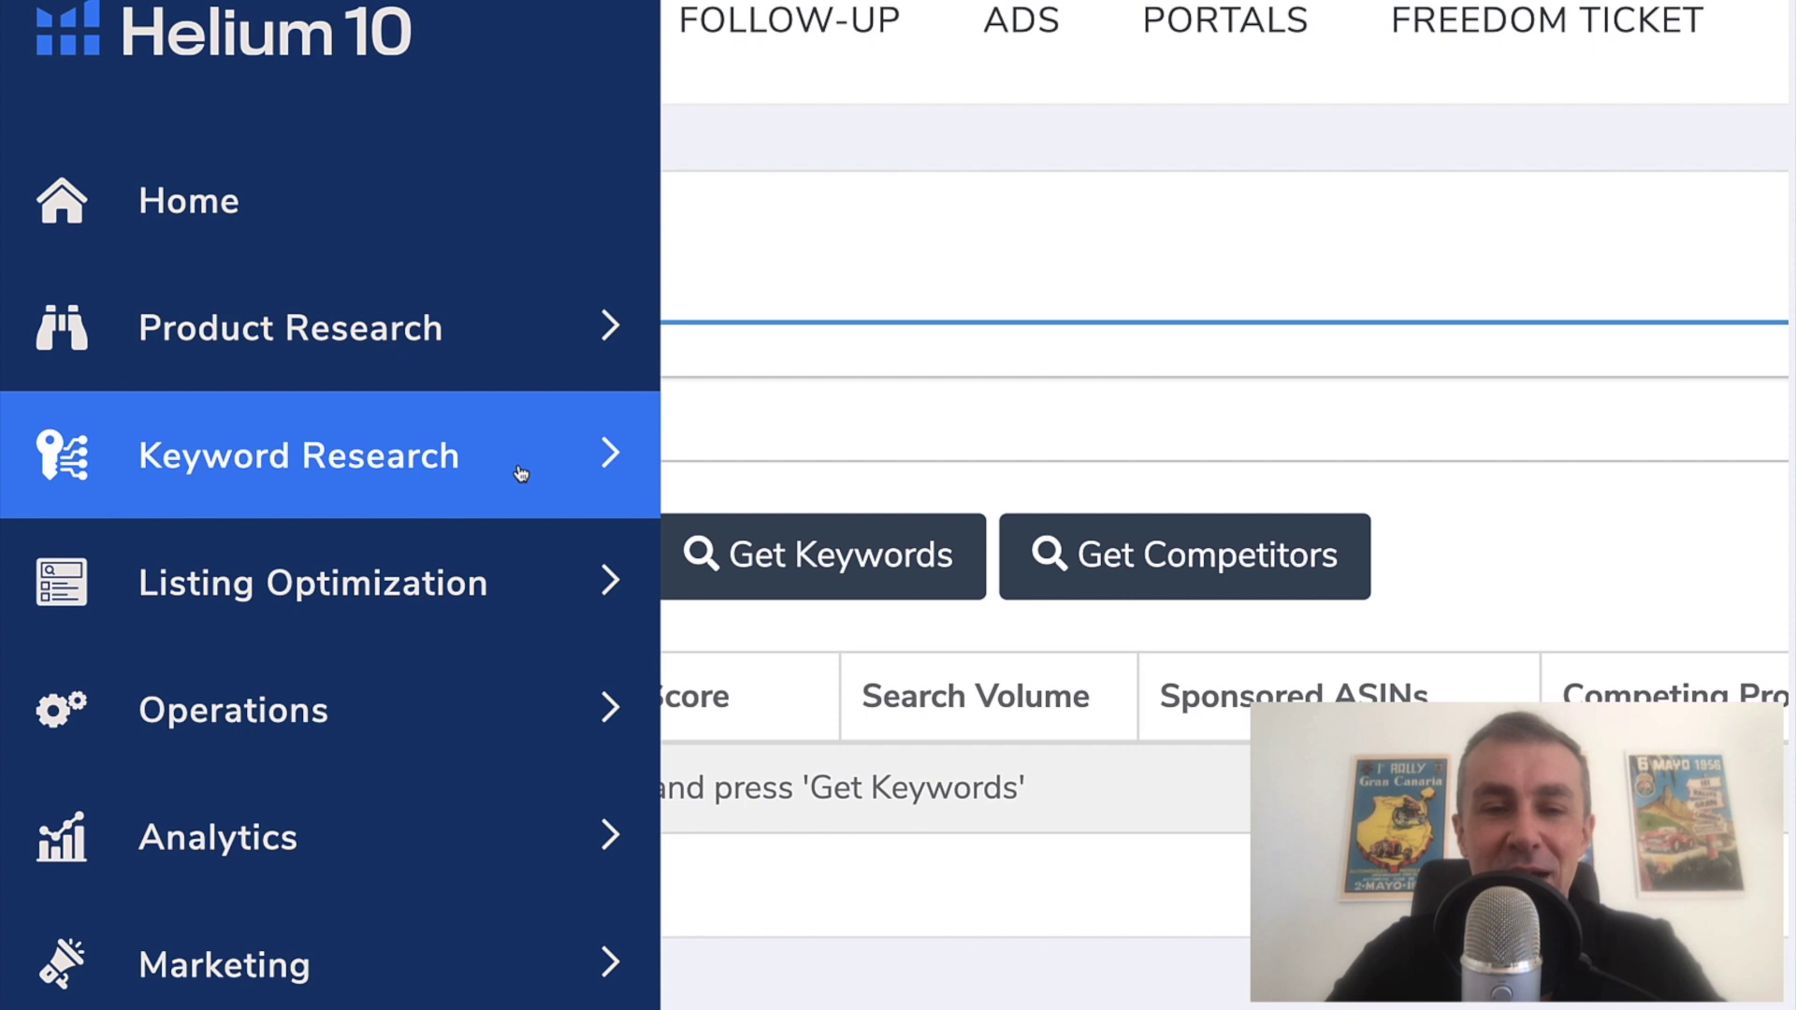
click(503, 359)
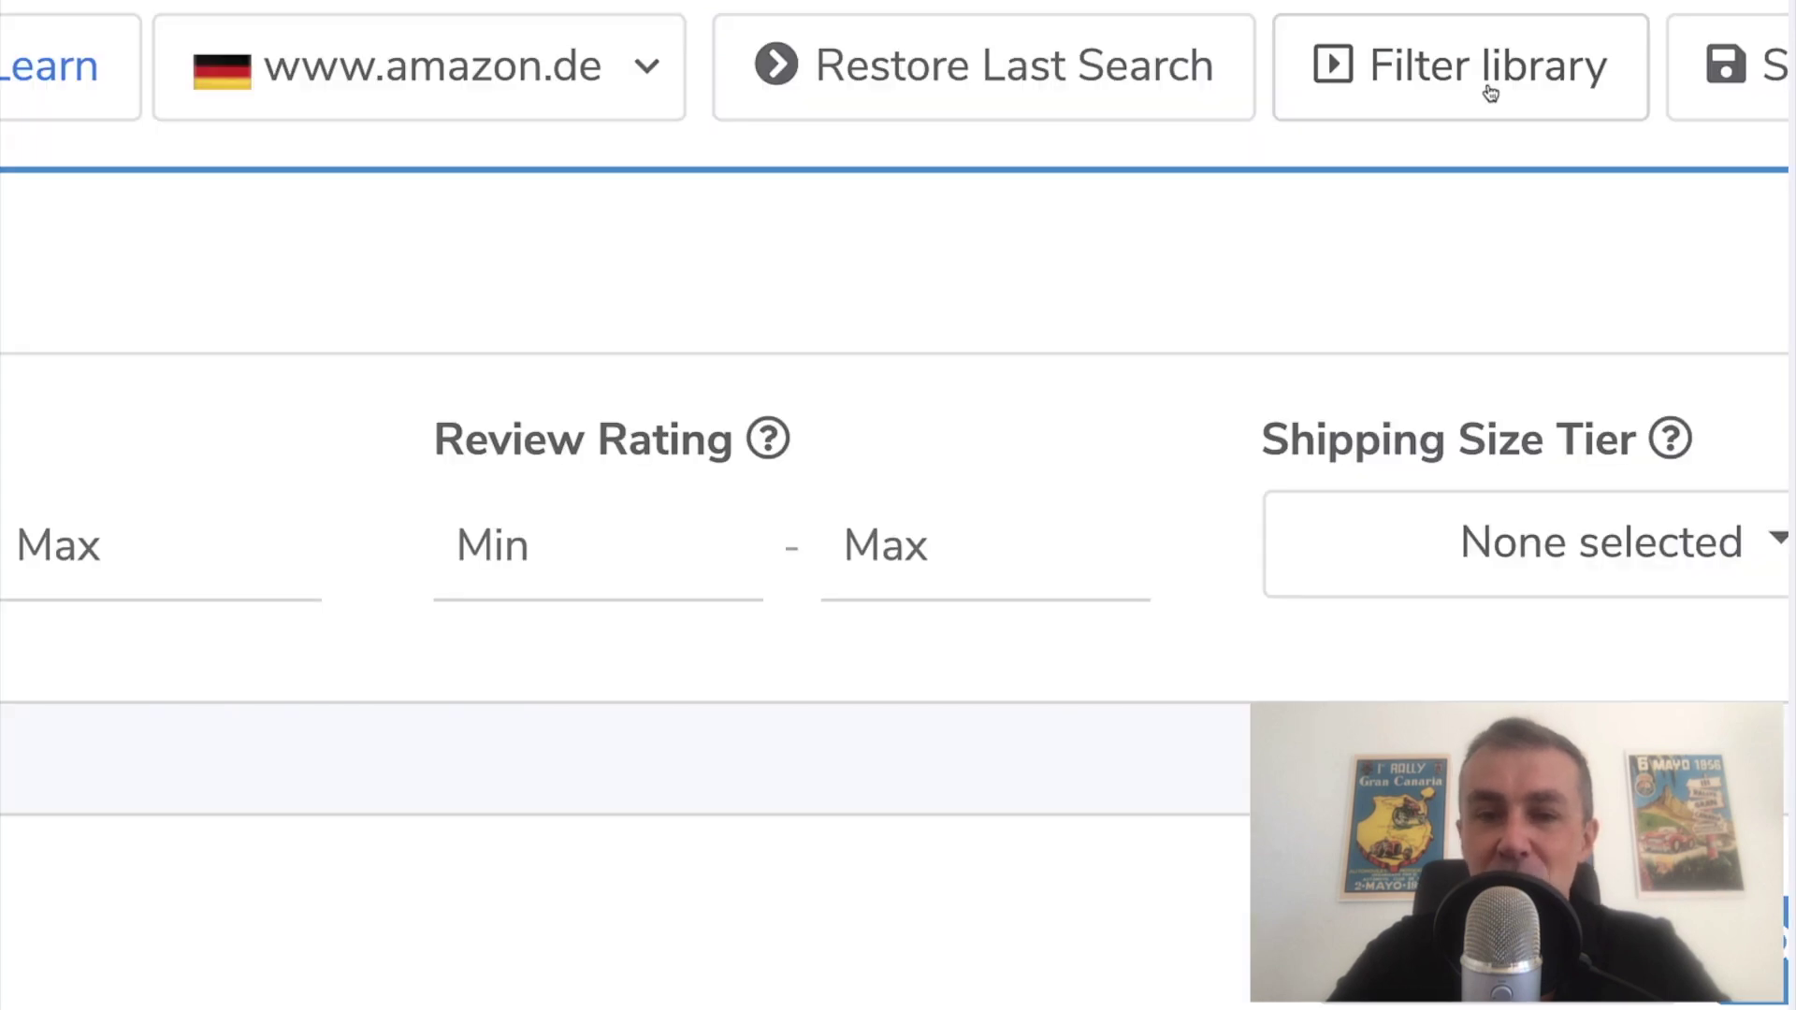
click(1489, 91)
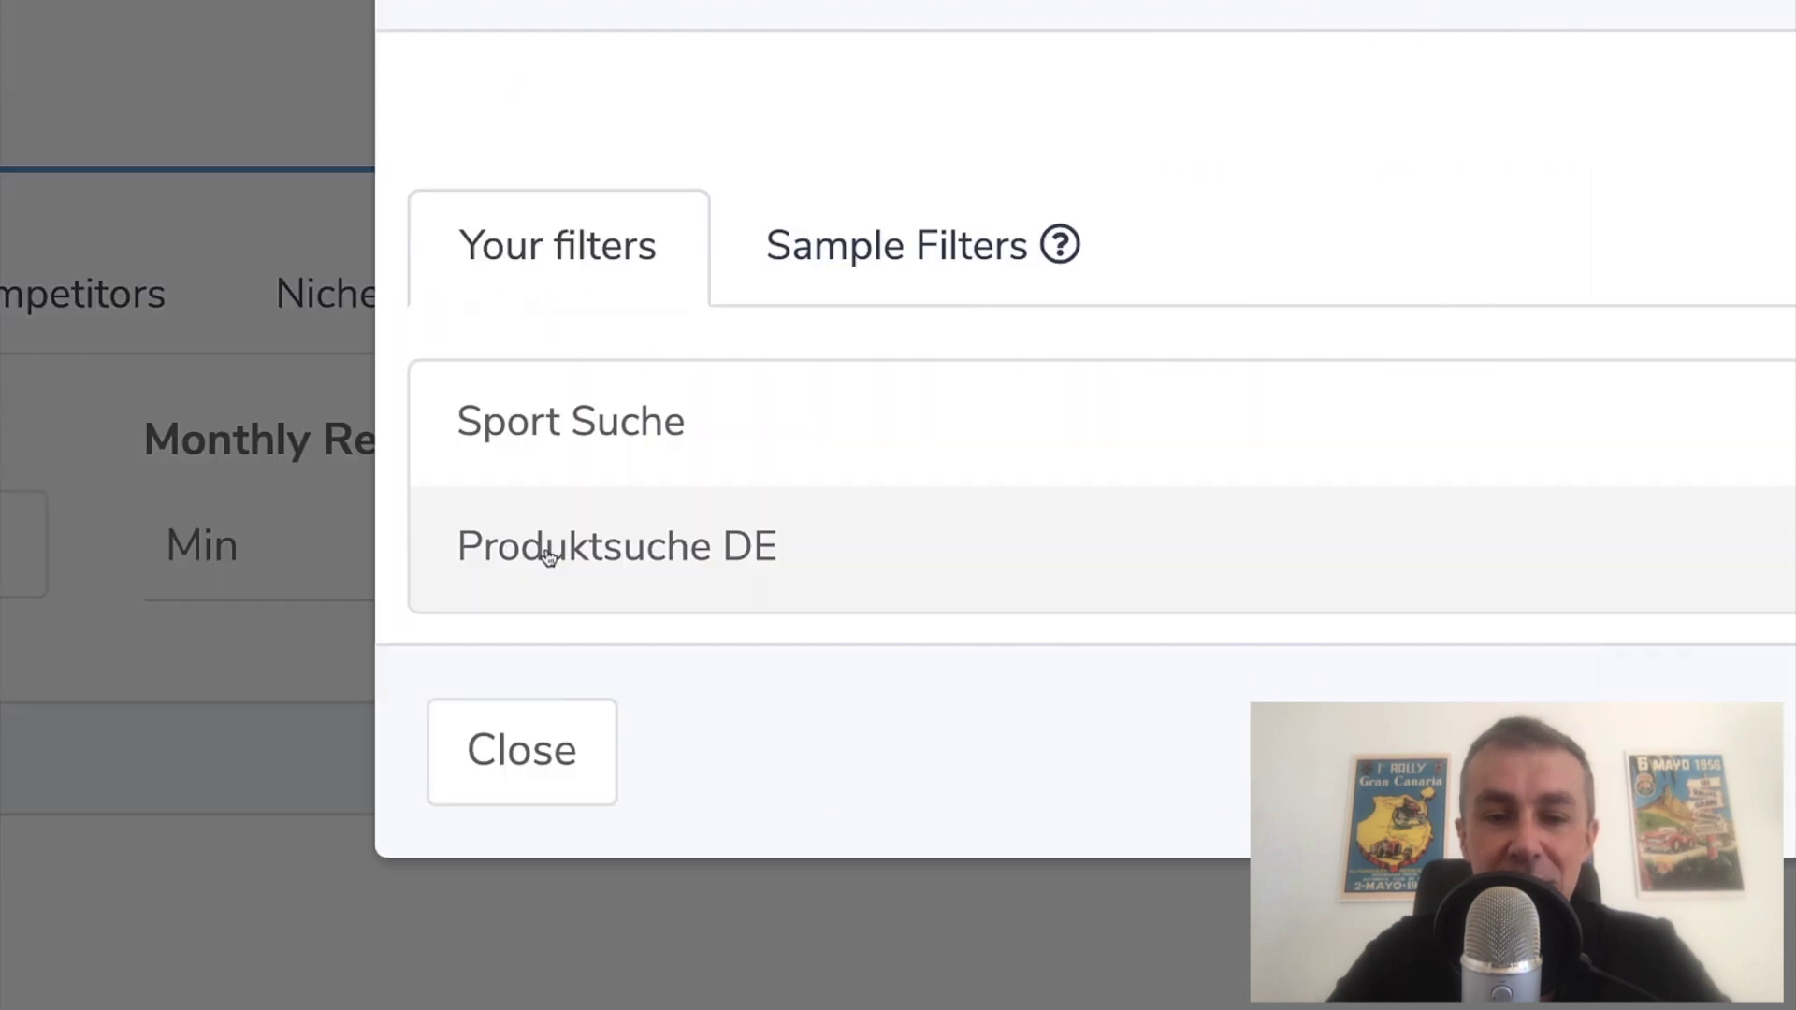
click(549, 555)
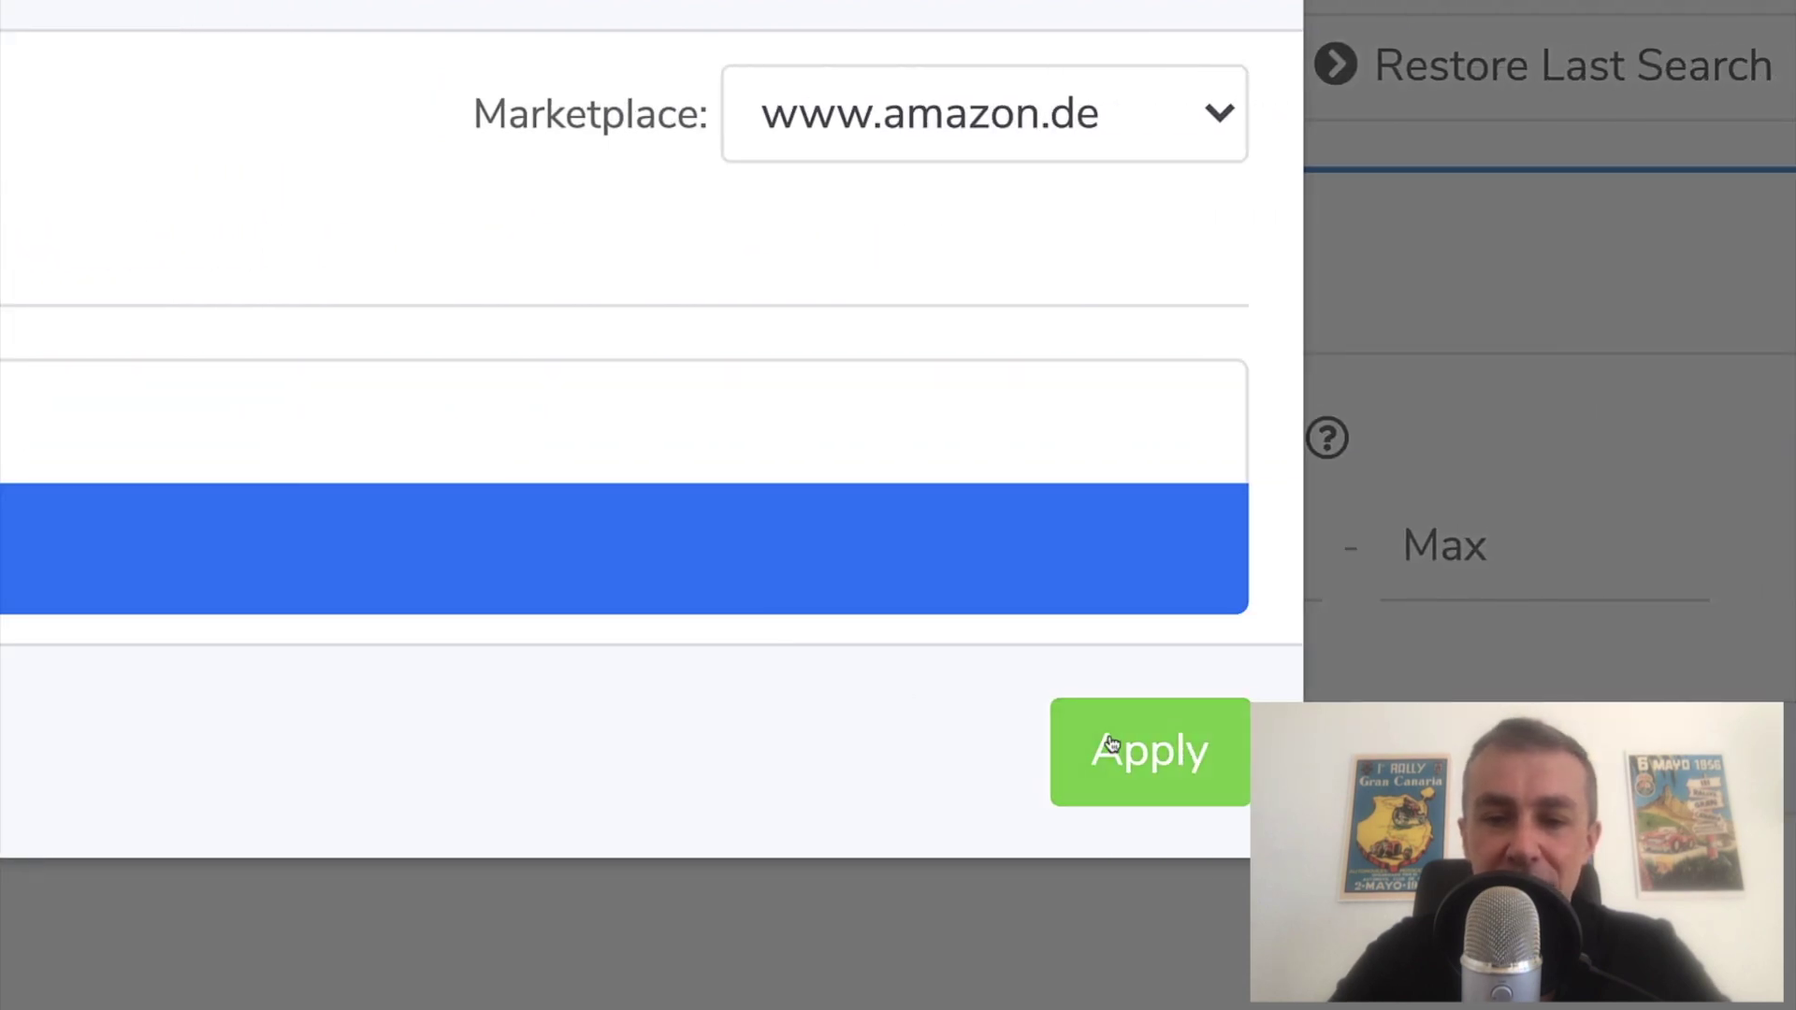
click(1111, 744)
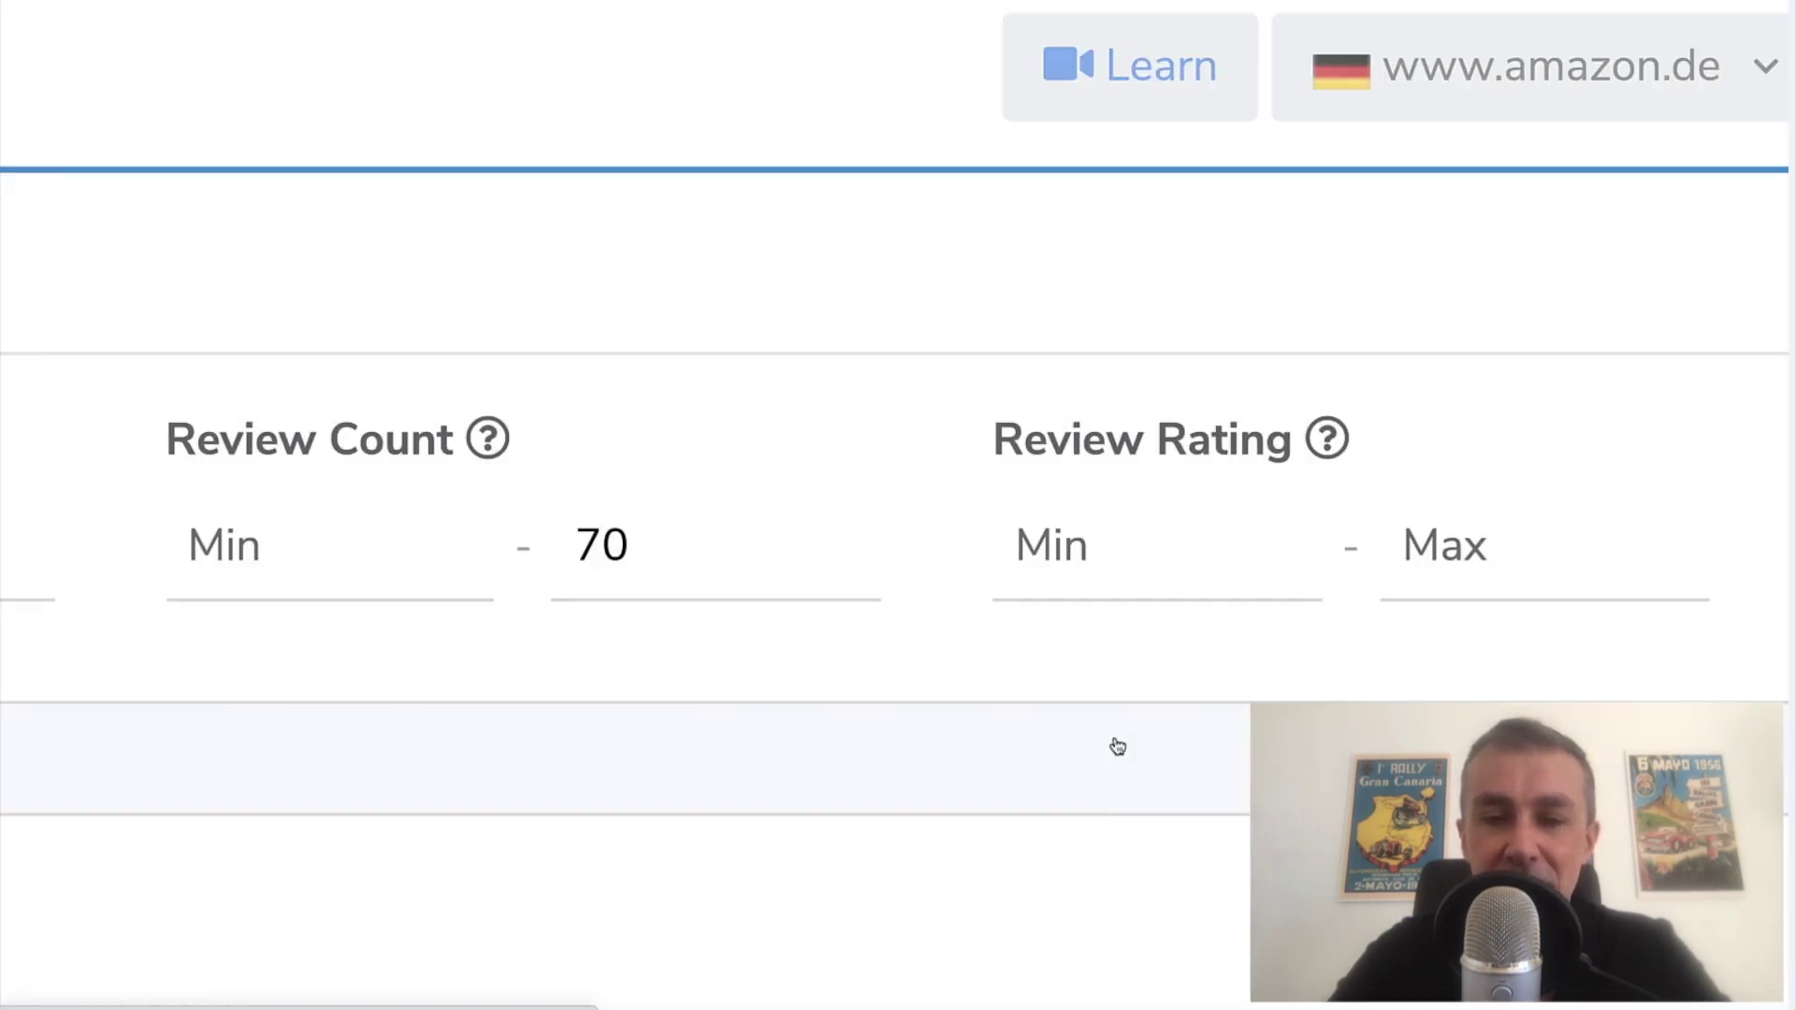
scroll(1116, 746, up, 1)
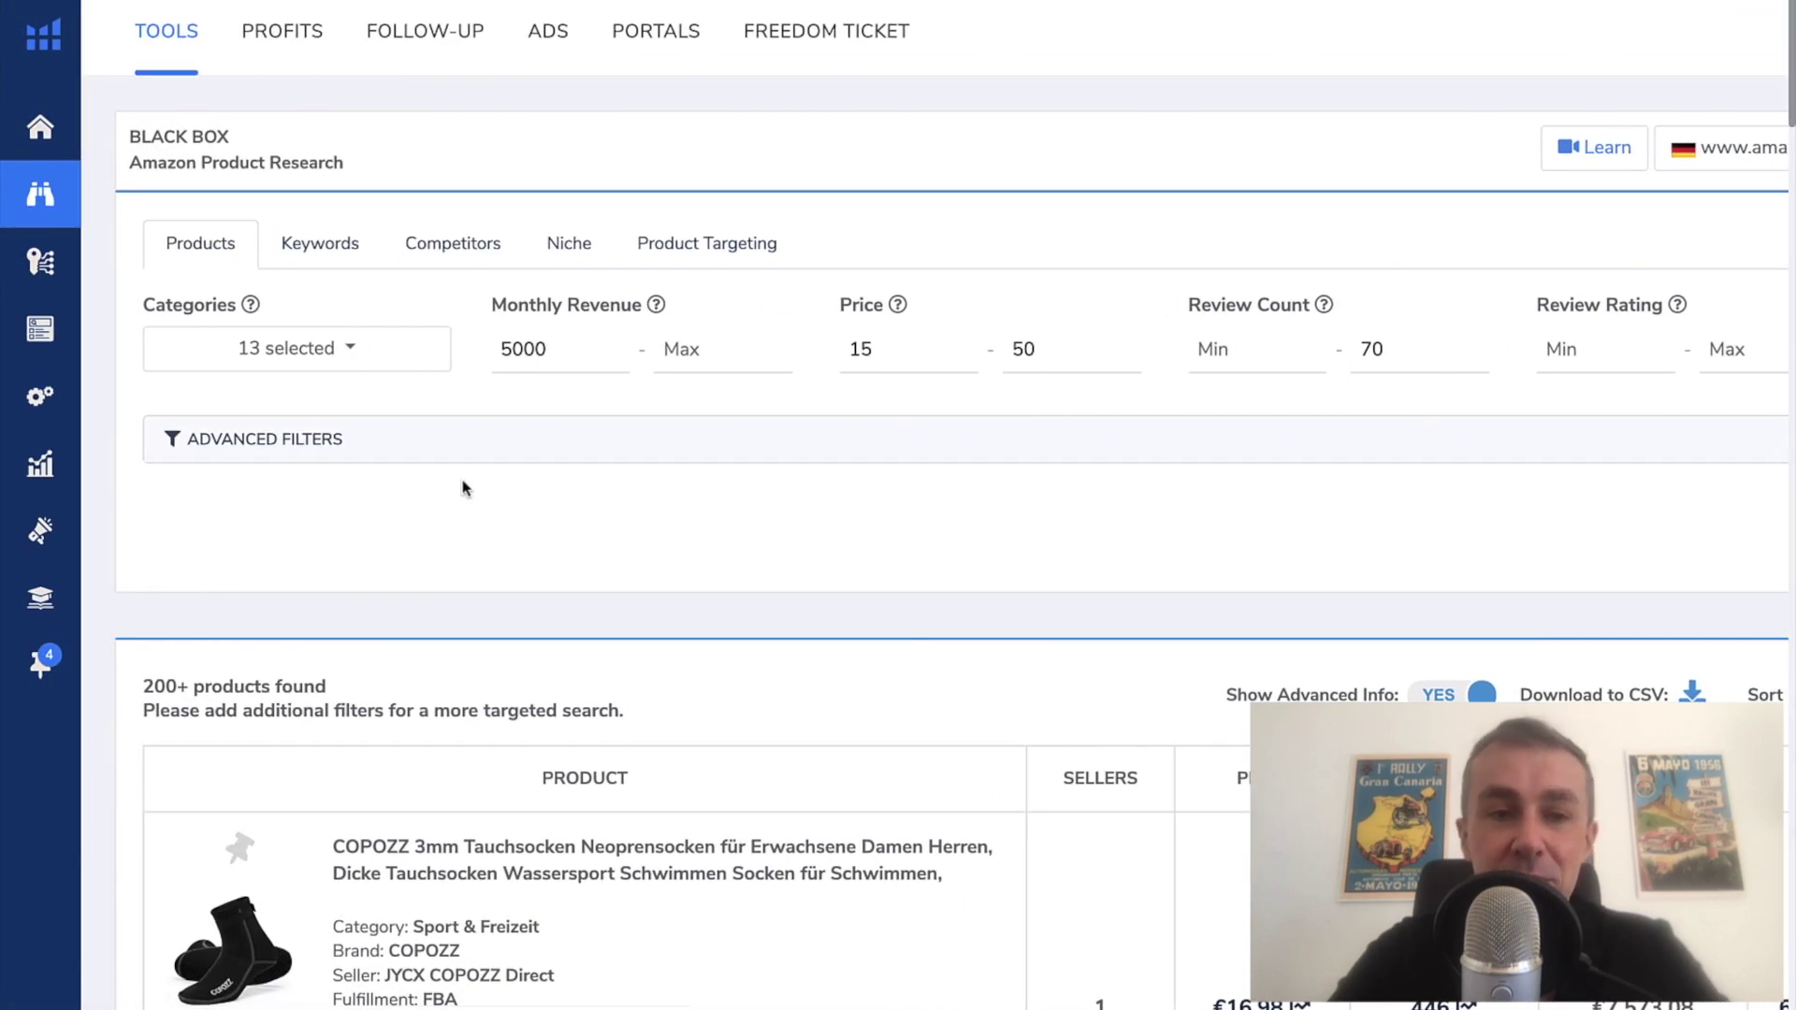
Step: Go through the selected product categories and deselect Schuhe & Handtaschen
click(386, 354)
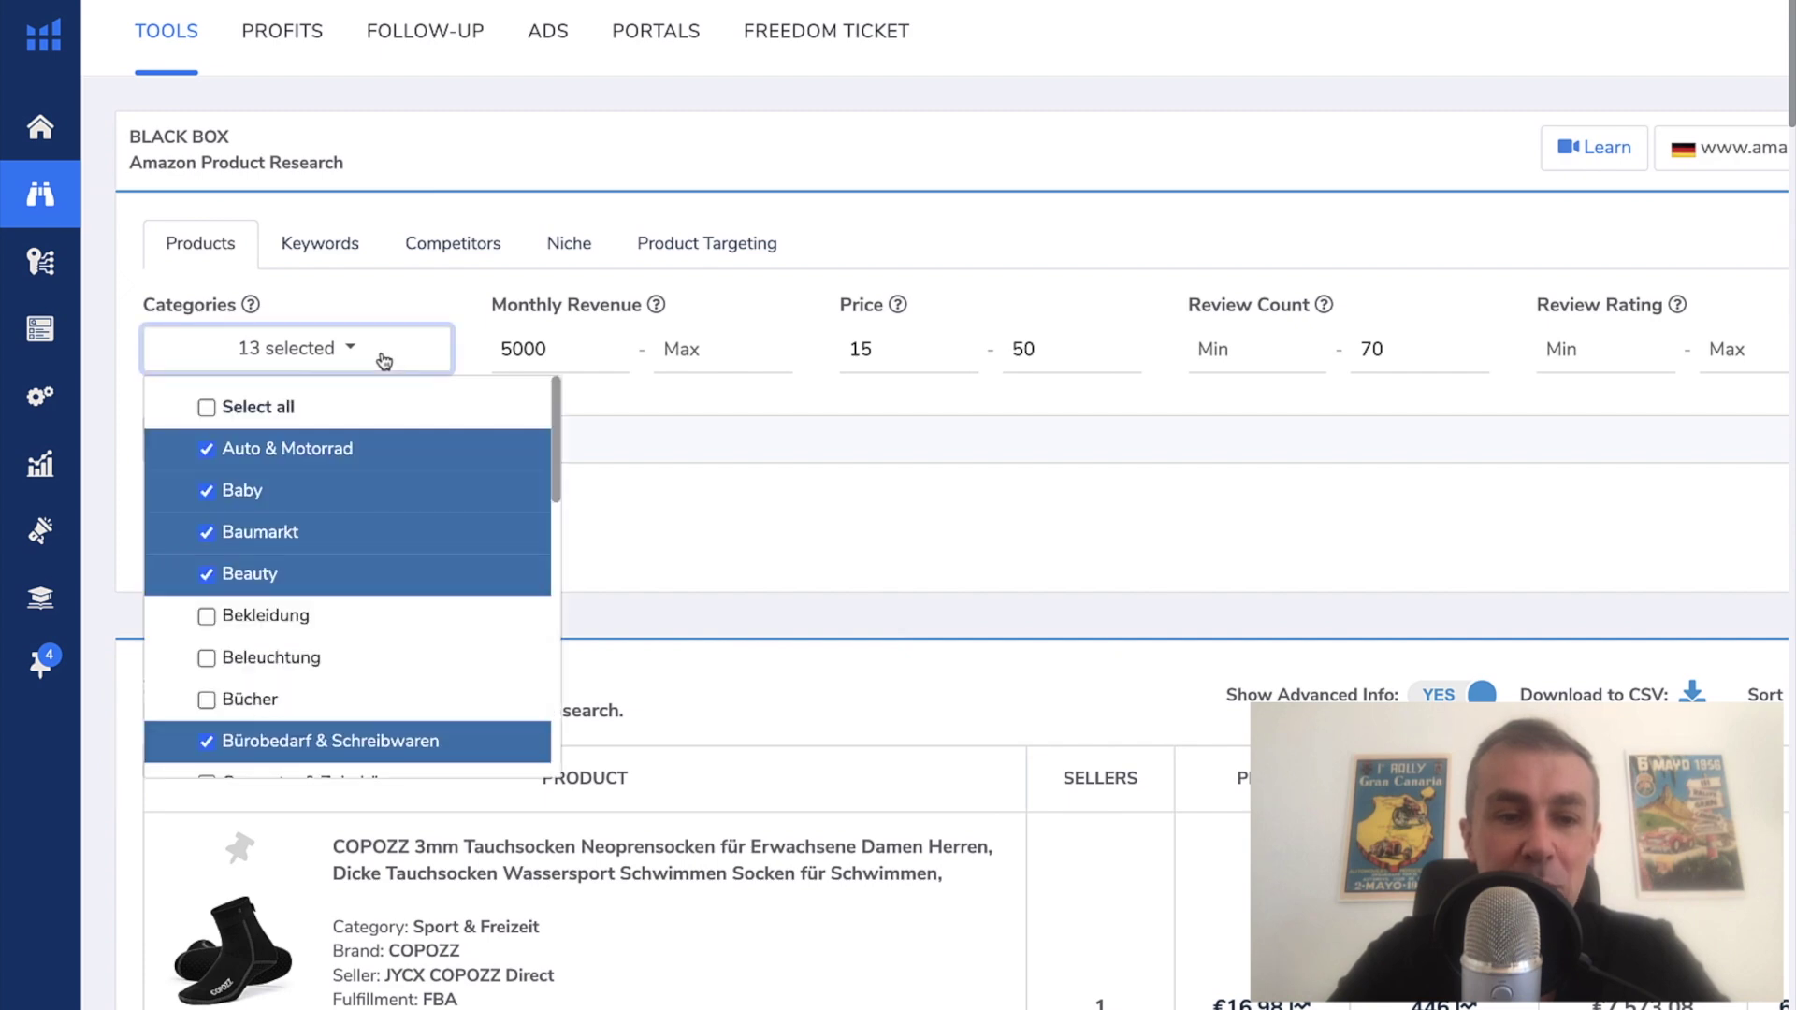
scroll(391, 422, down, 1)
scroll(391, 422, up, 1)
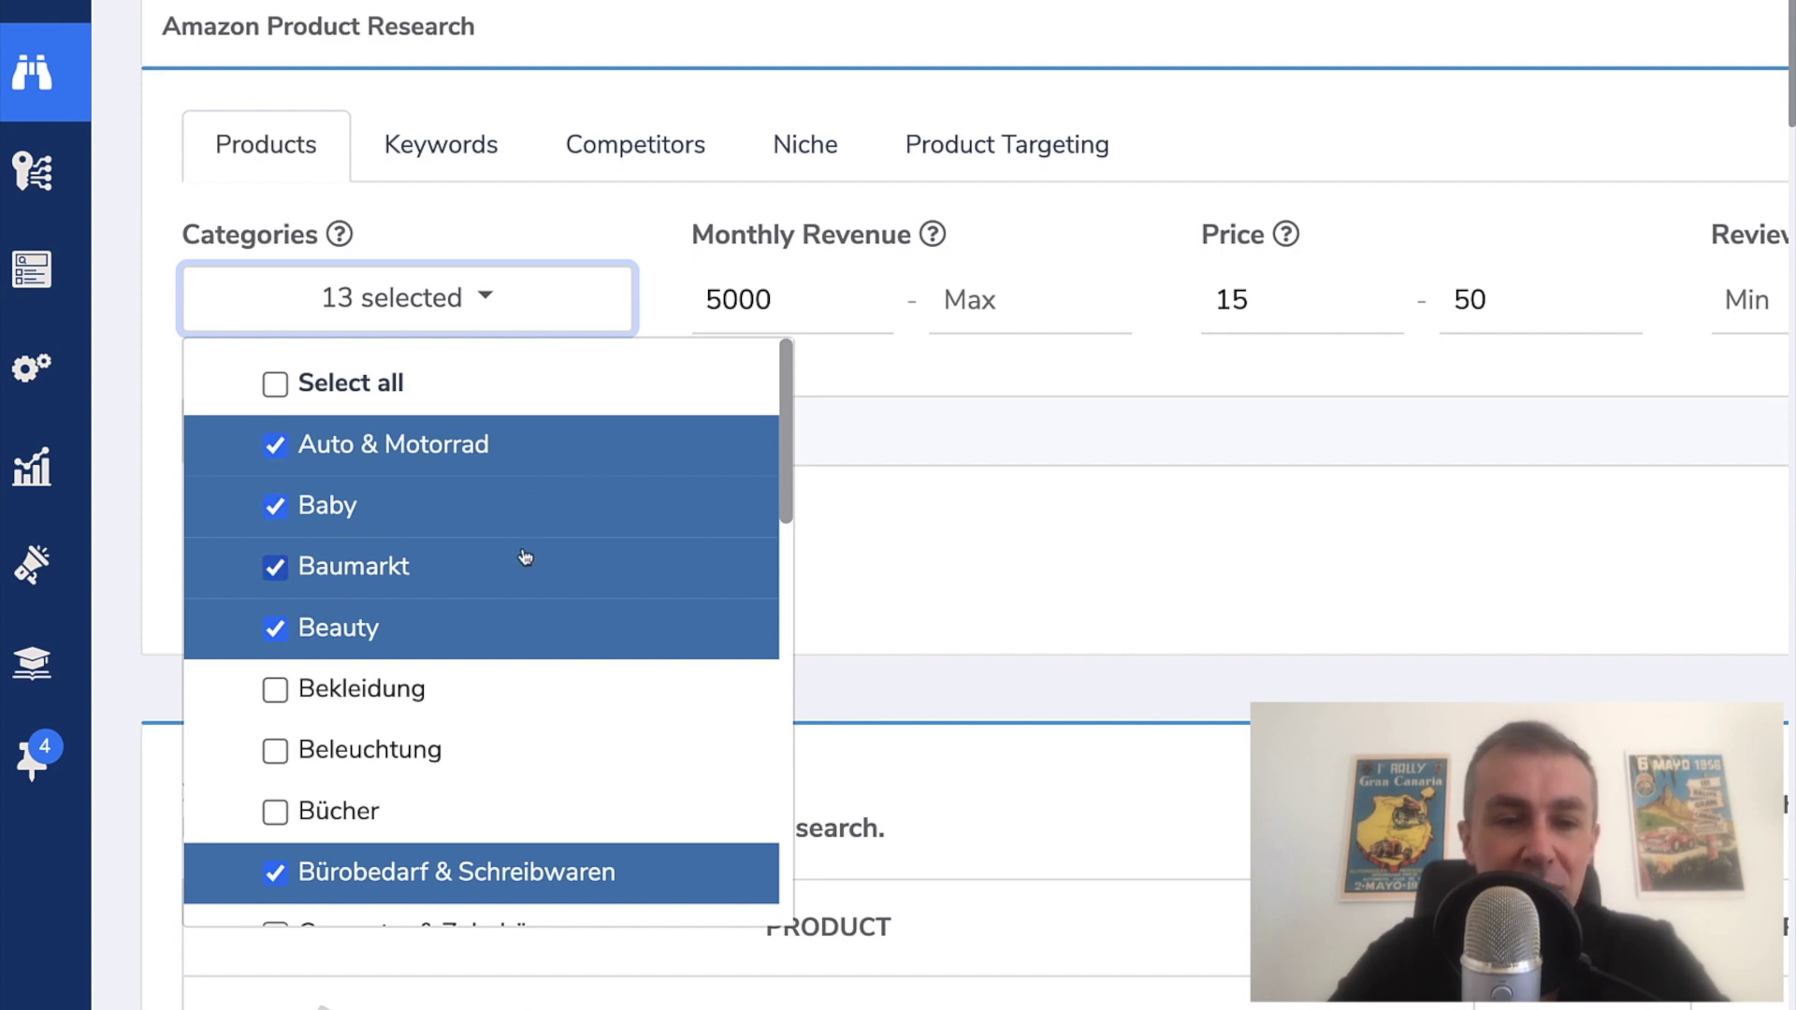
scroll(522, 628, down, 2)
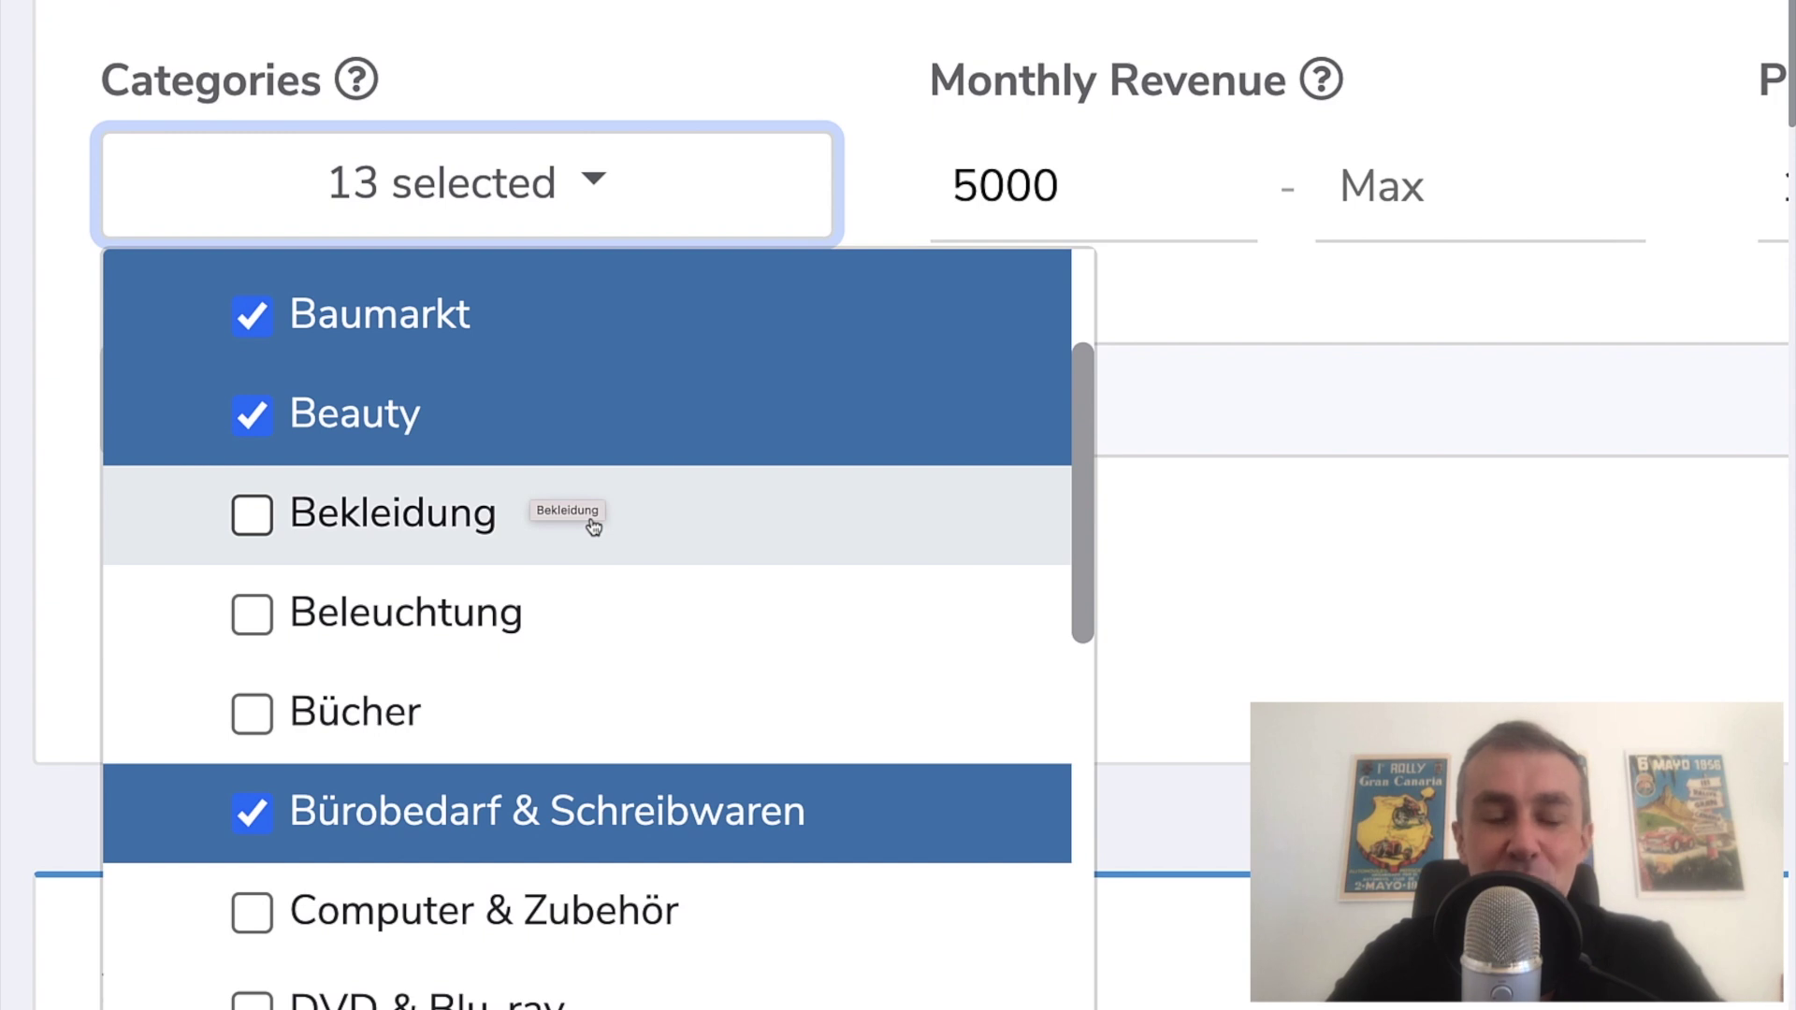
scroll(593, 526, down, 1)
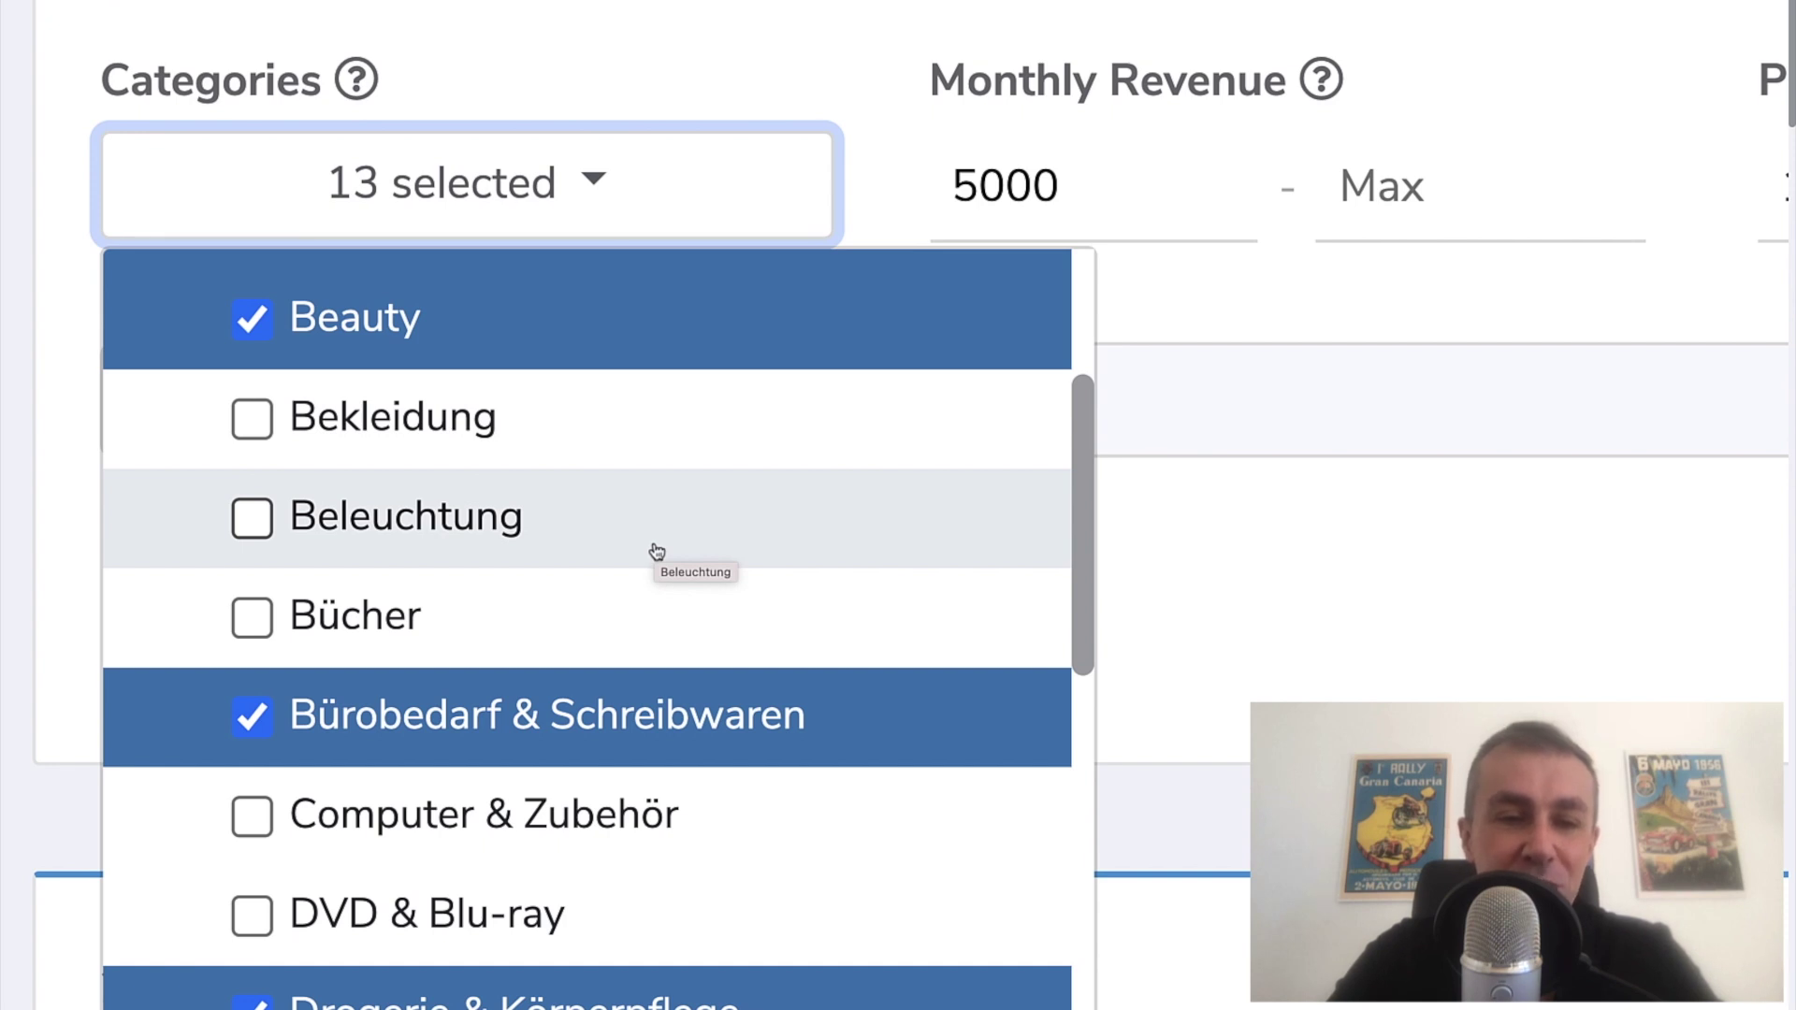
scroll(643, 577, down, 1)
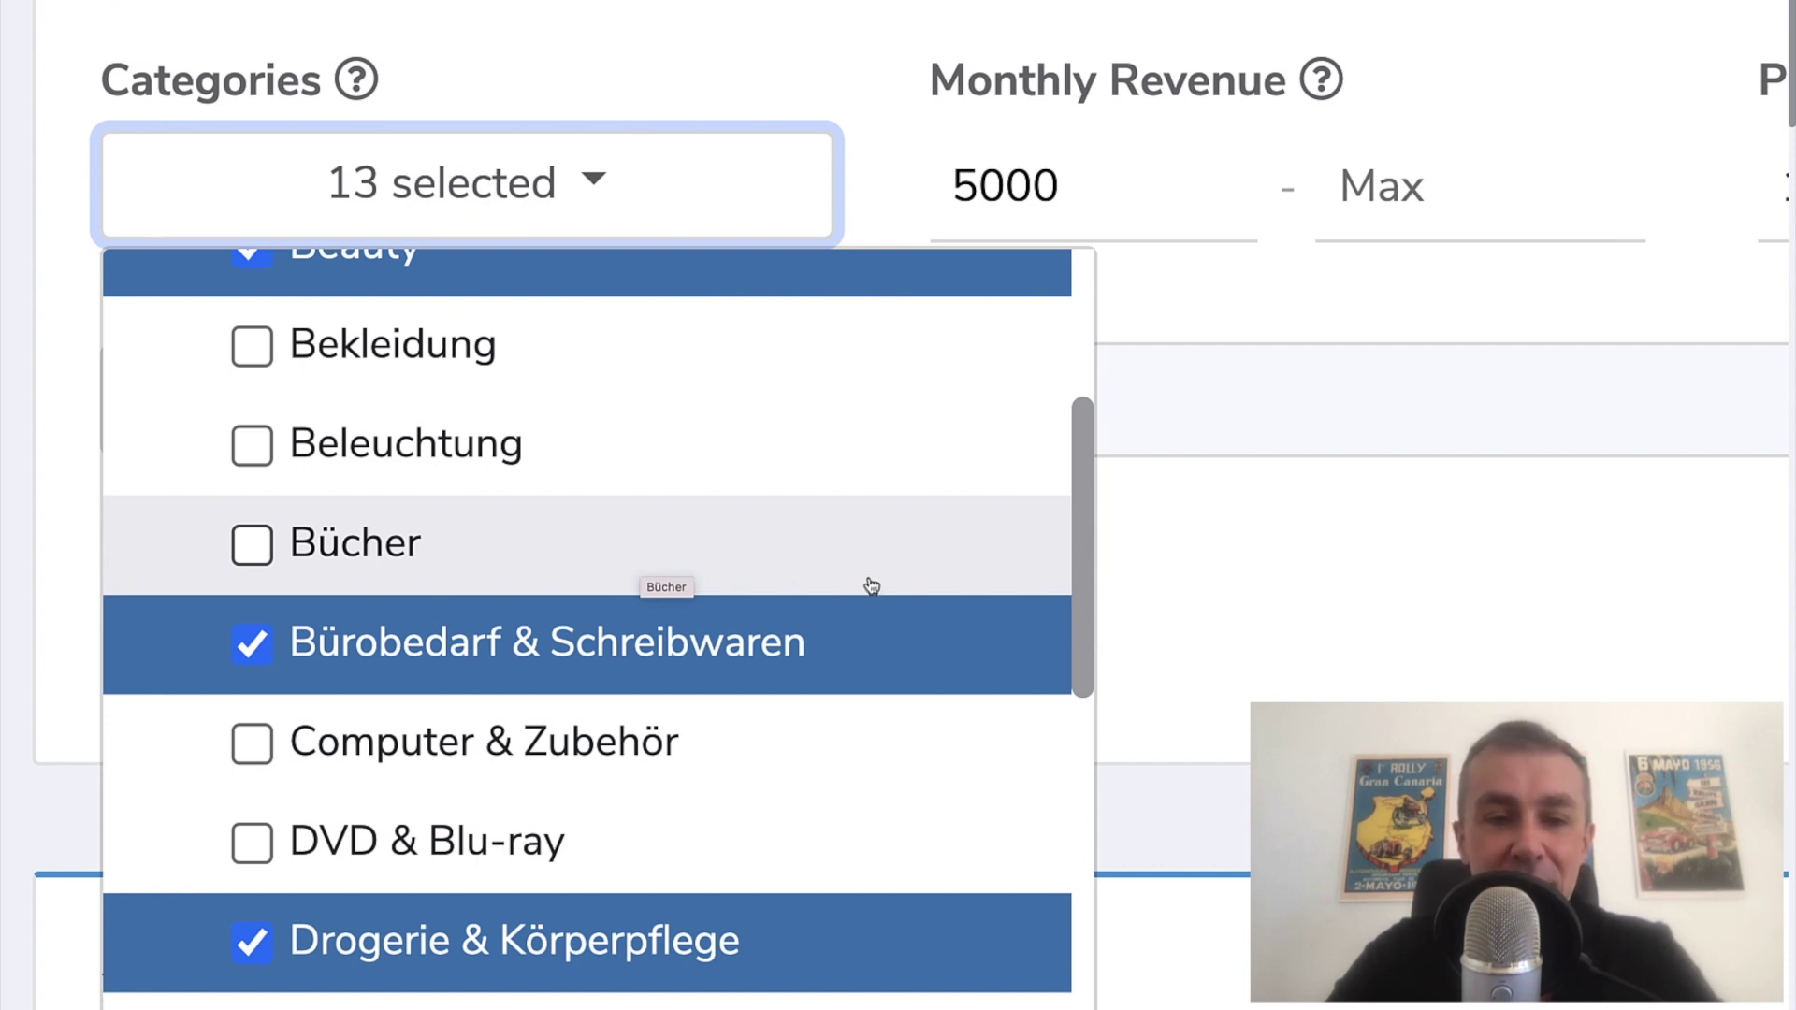
scroll(870, 584, down, 2)
scroll(854, 698, down, 7)
scroll(854, 698, down, 4)
scroll(854, 698, down, 1)
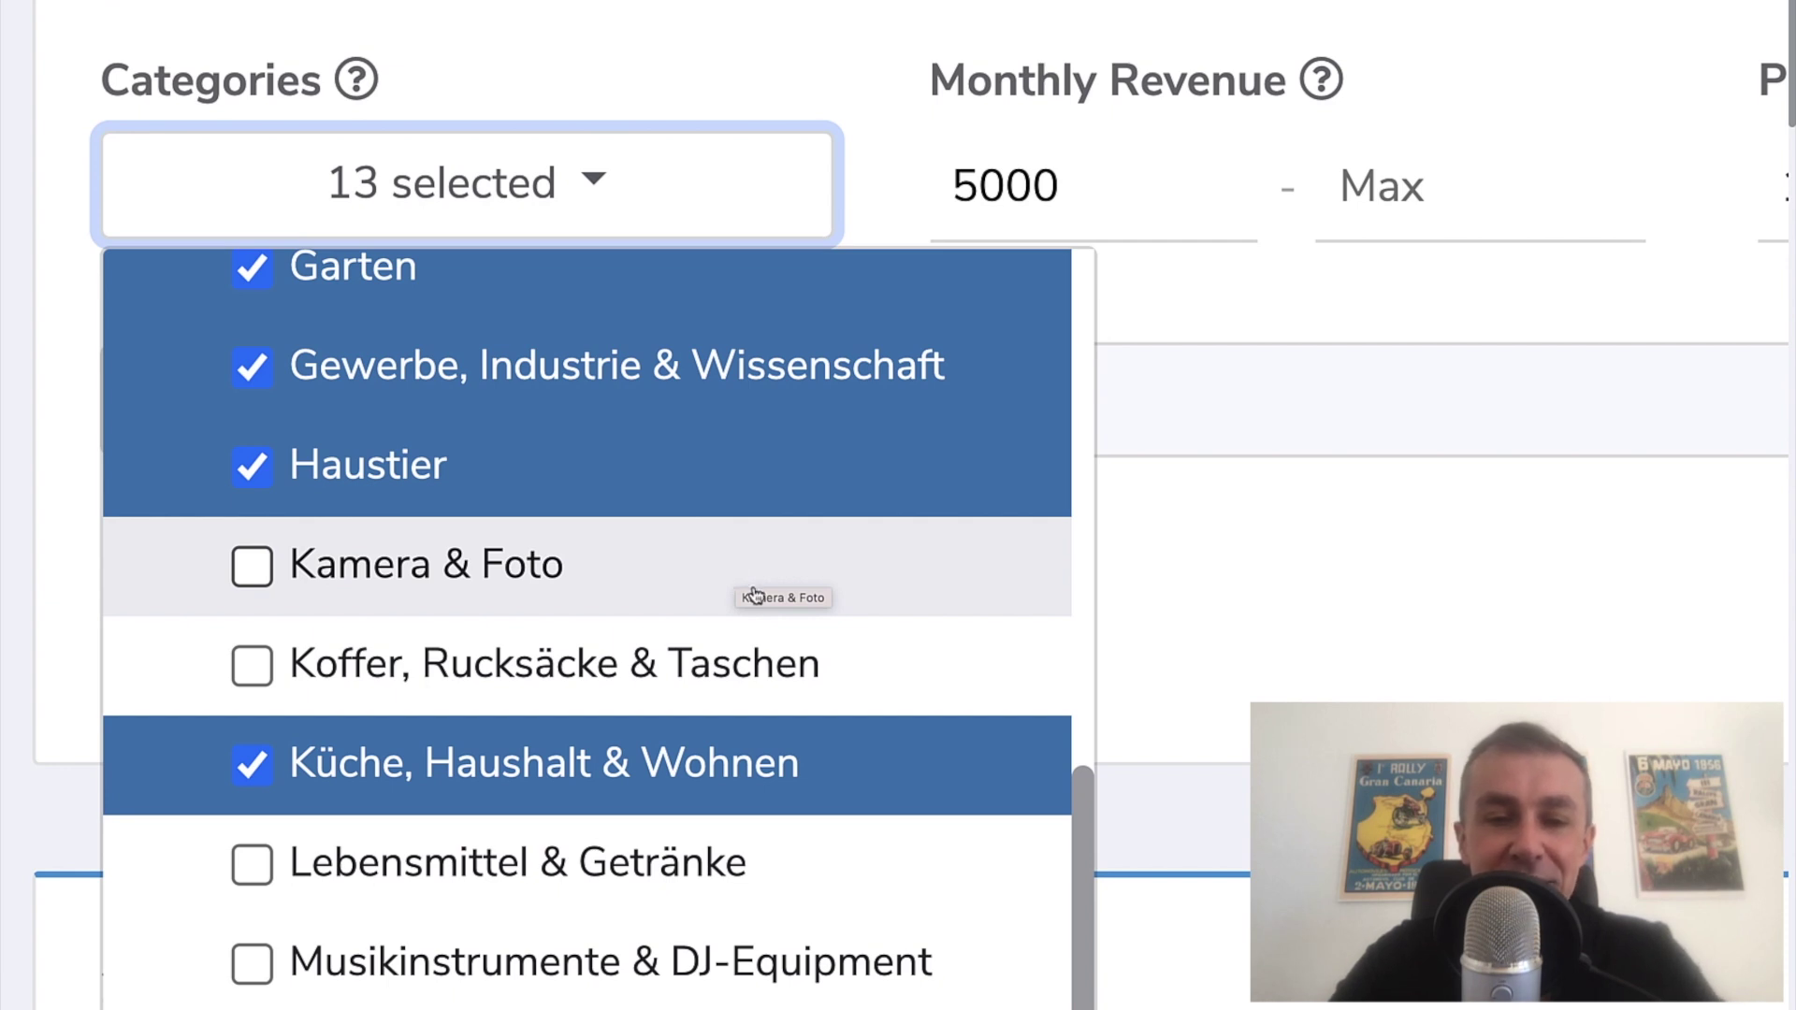
scroll(748, 584, down, 1)
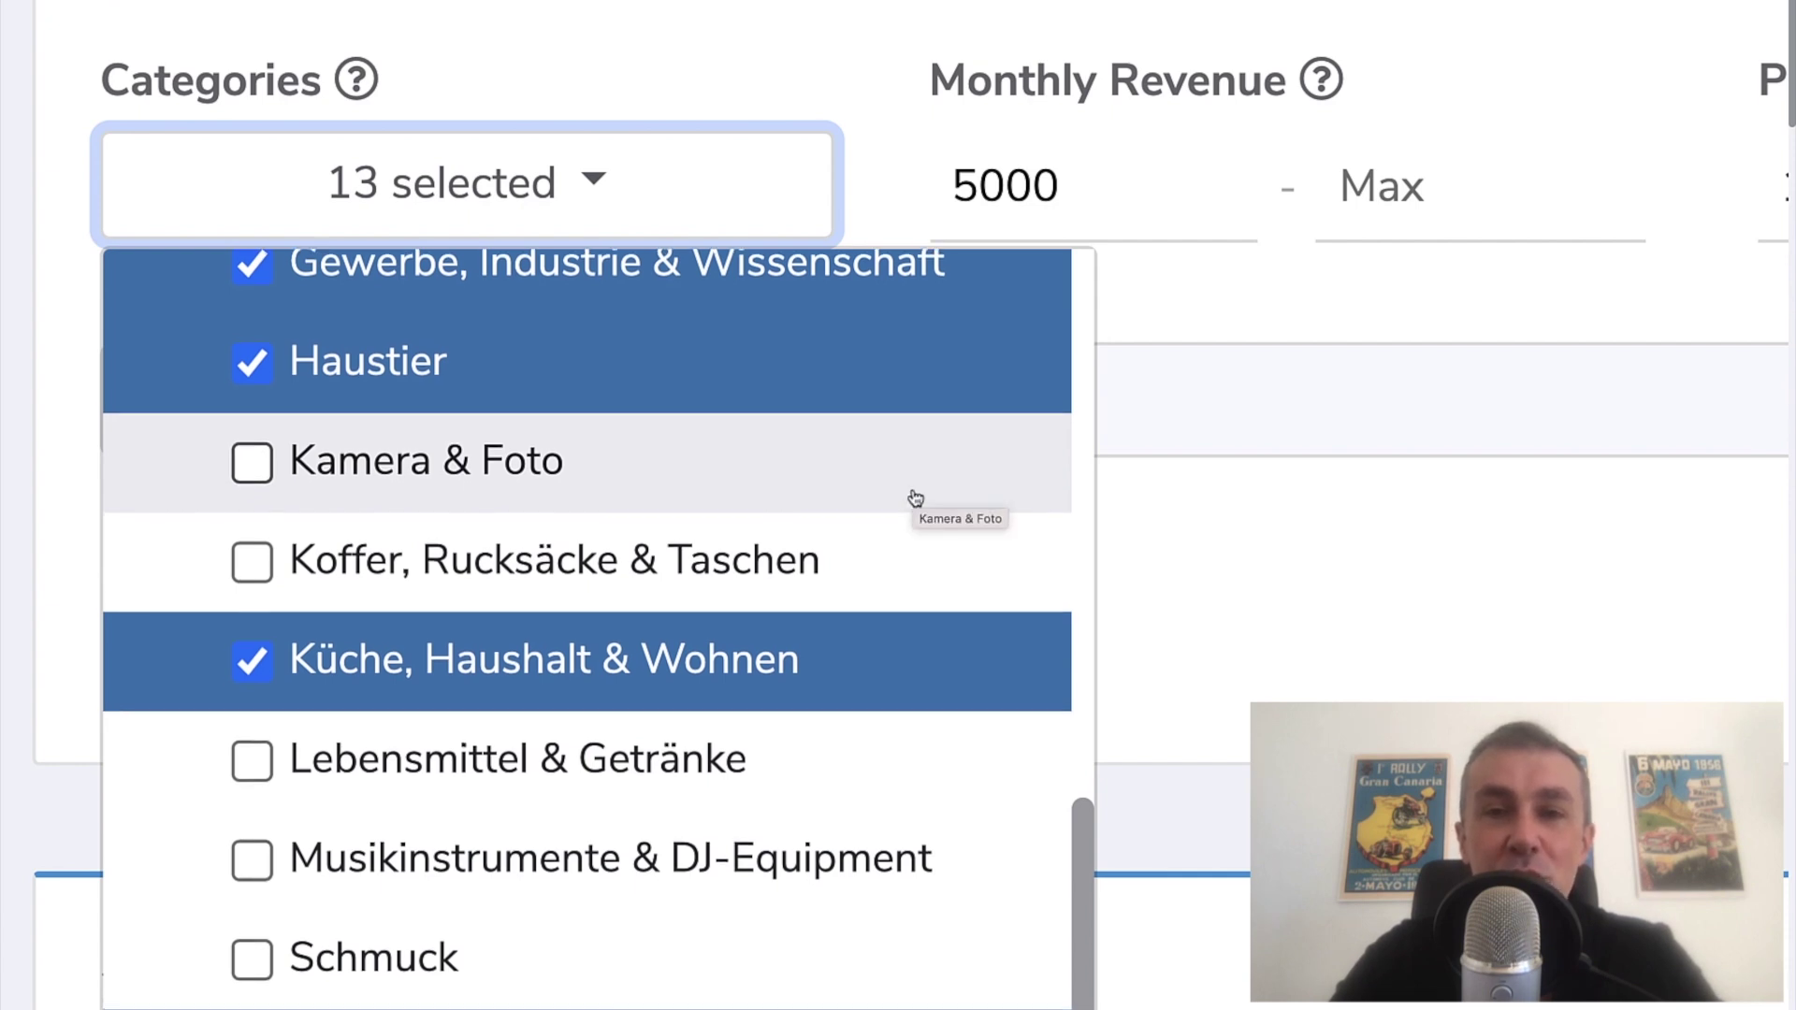
scroll(915, 497, down, 5)
scroll(916, 498, down, 5)
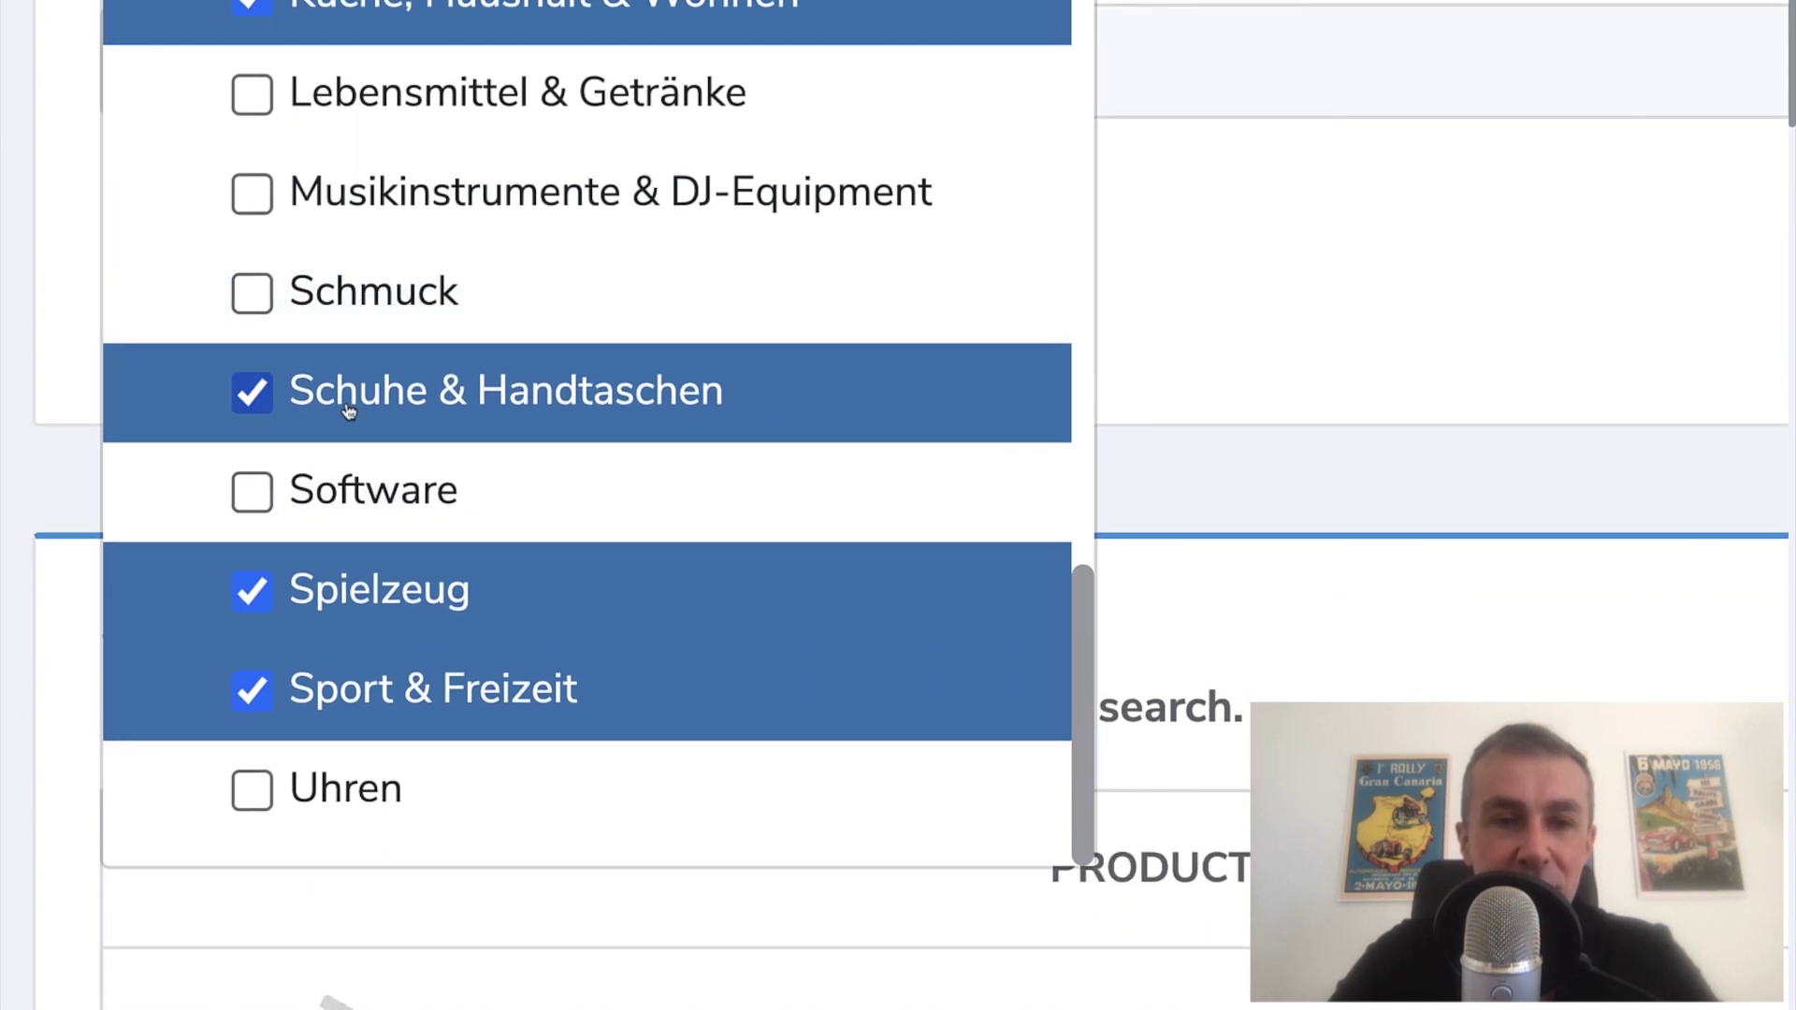
click(242, 419)
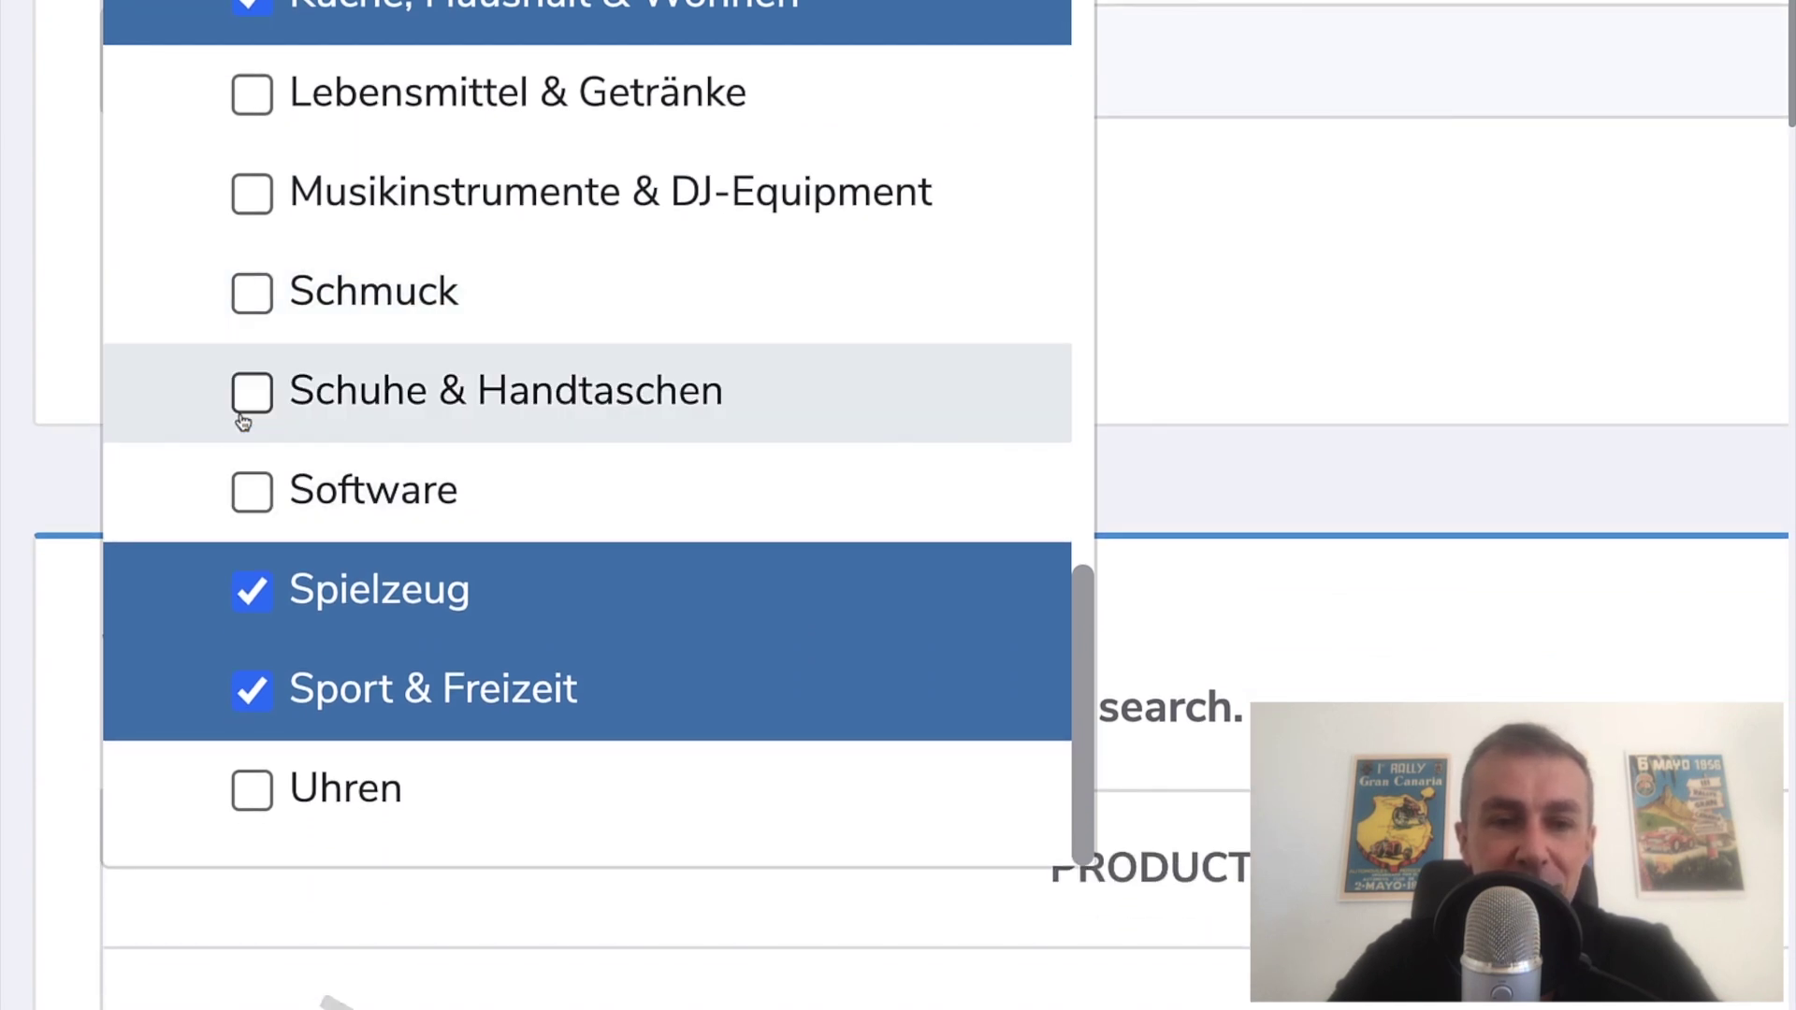
scroll(242, 419, up, 1)
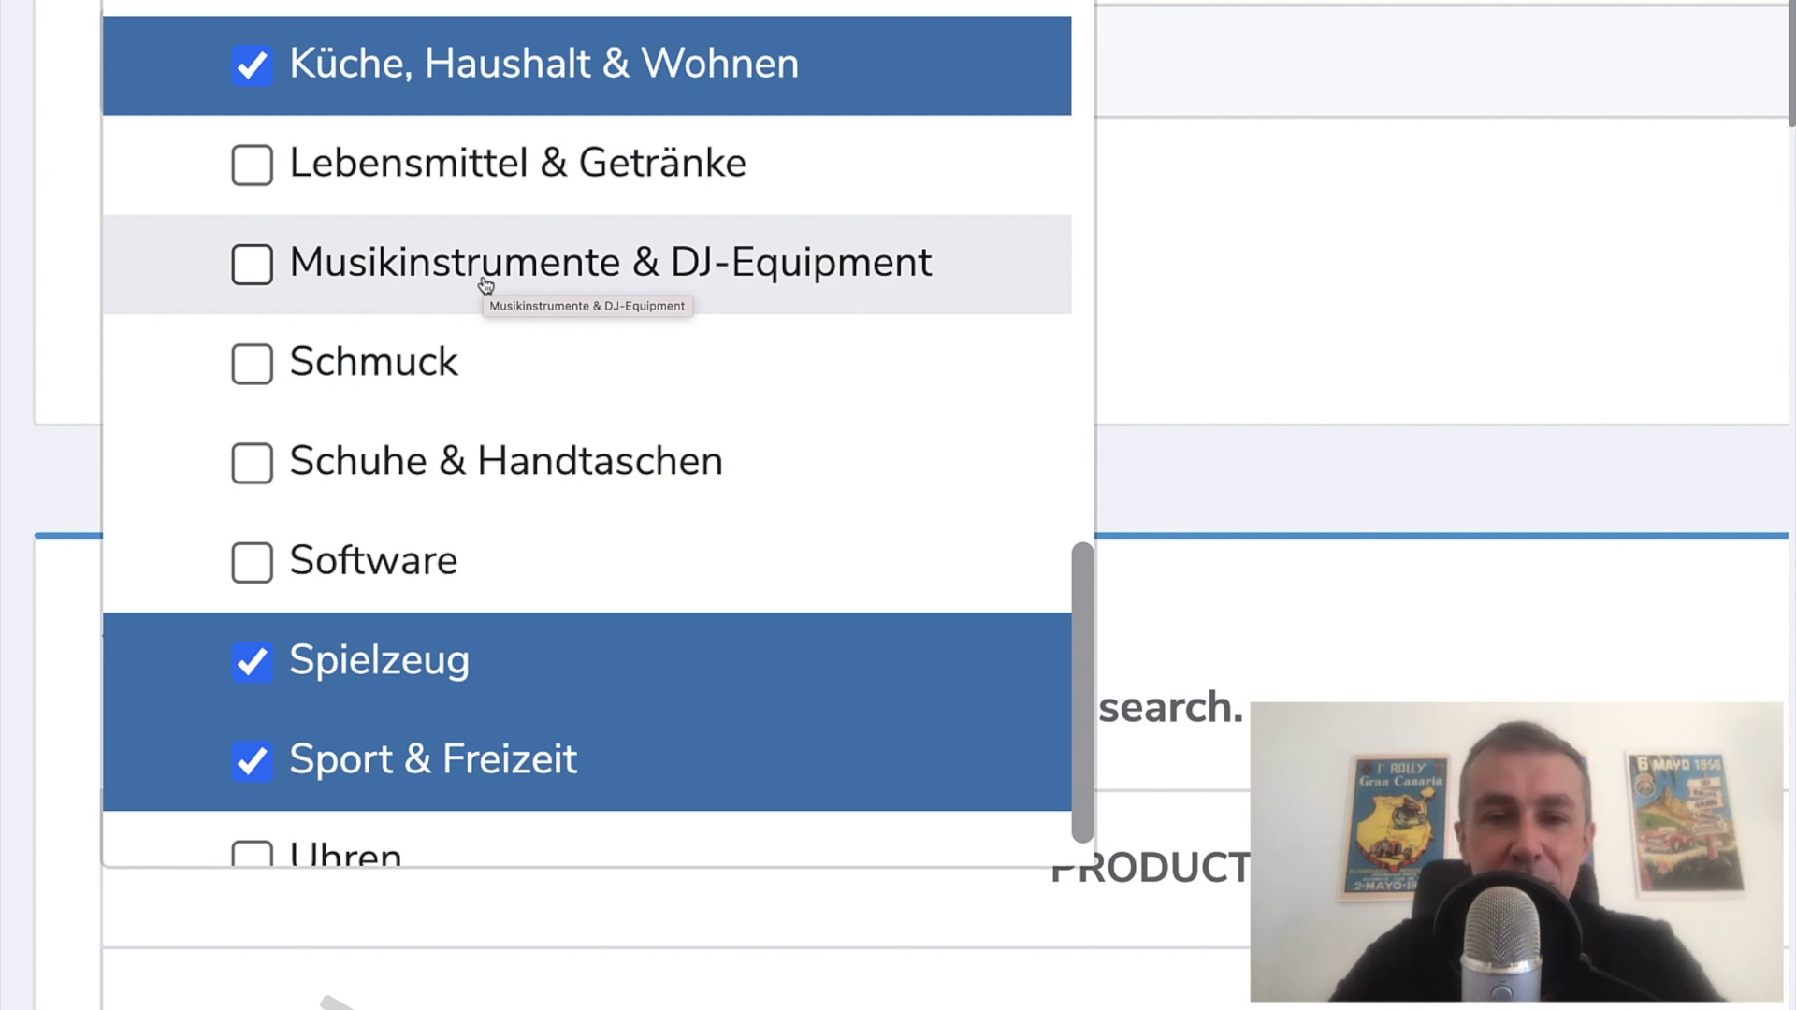
scroll(485, 284, down, 1)
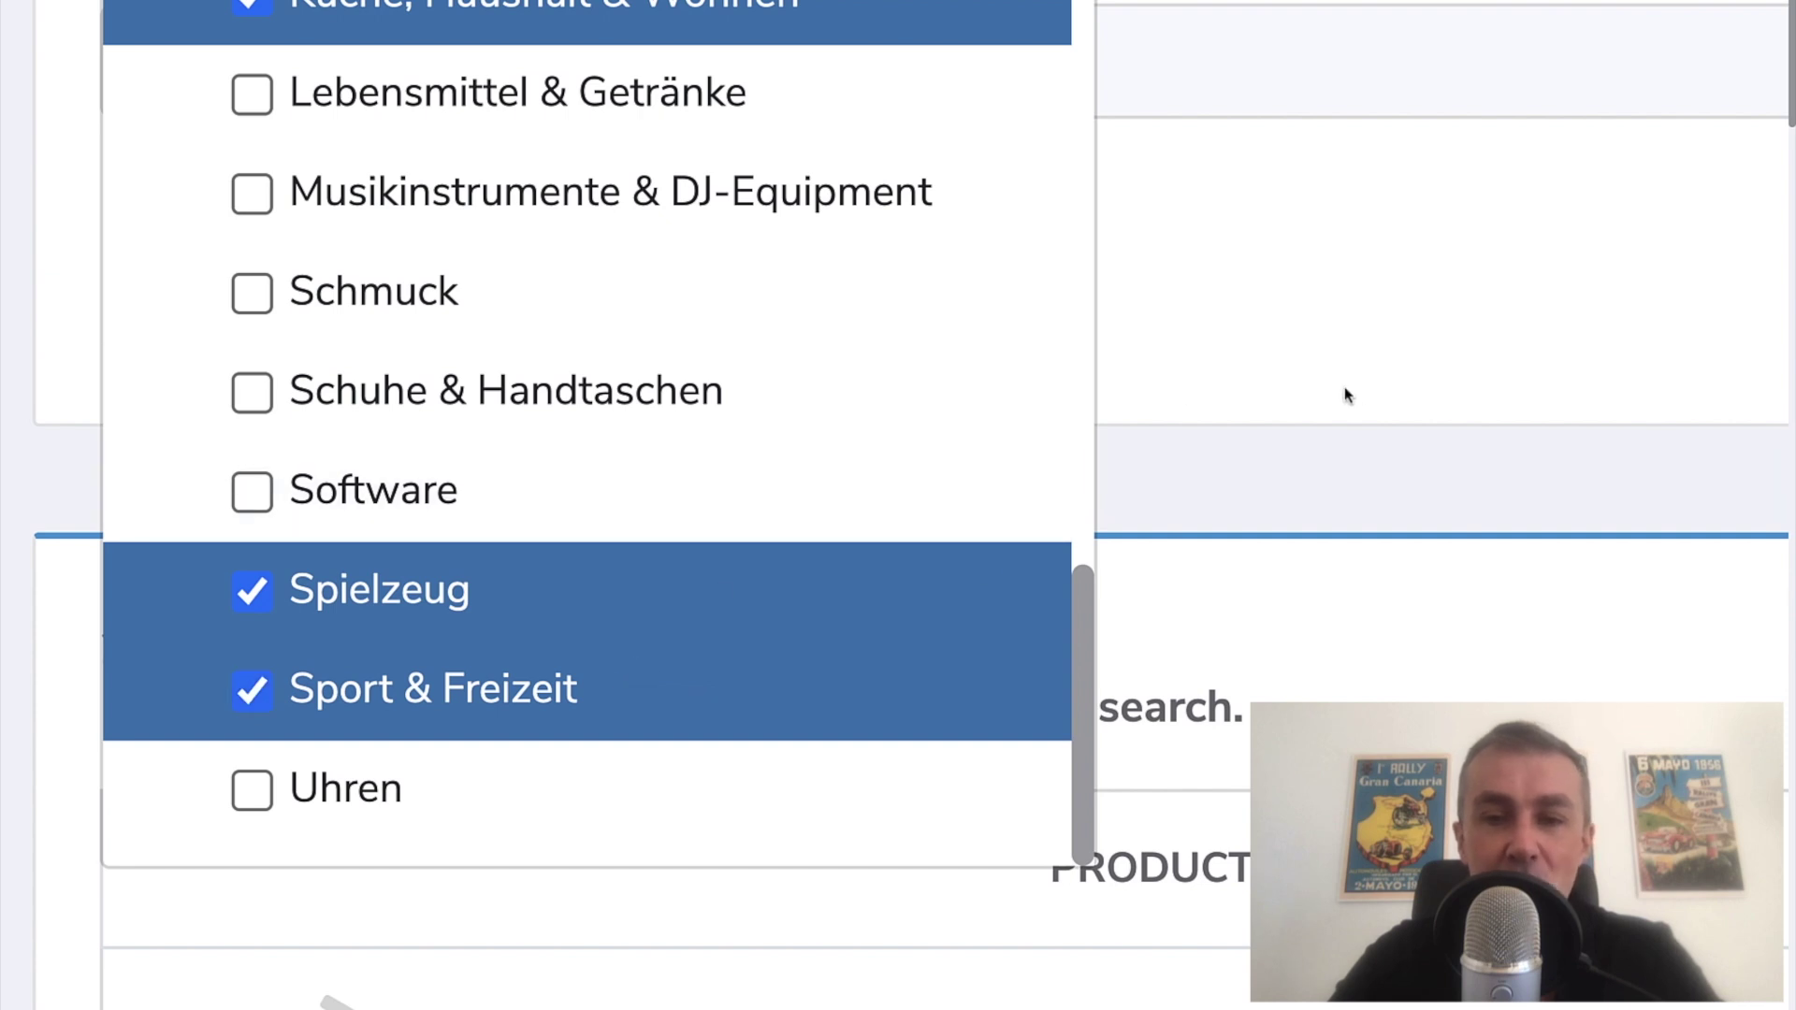
click(1243, 400)
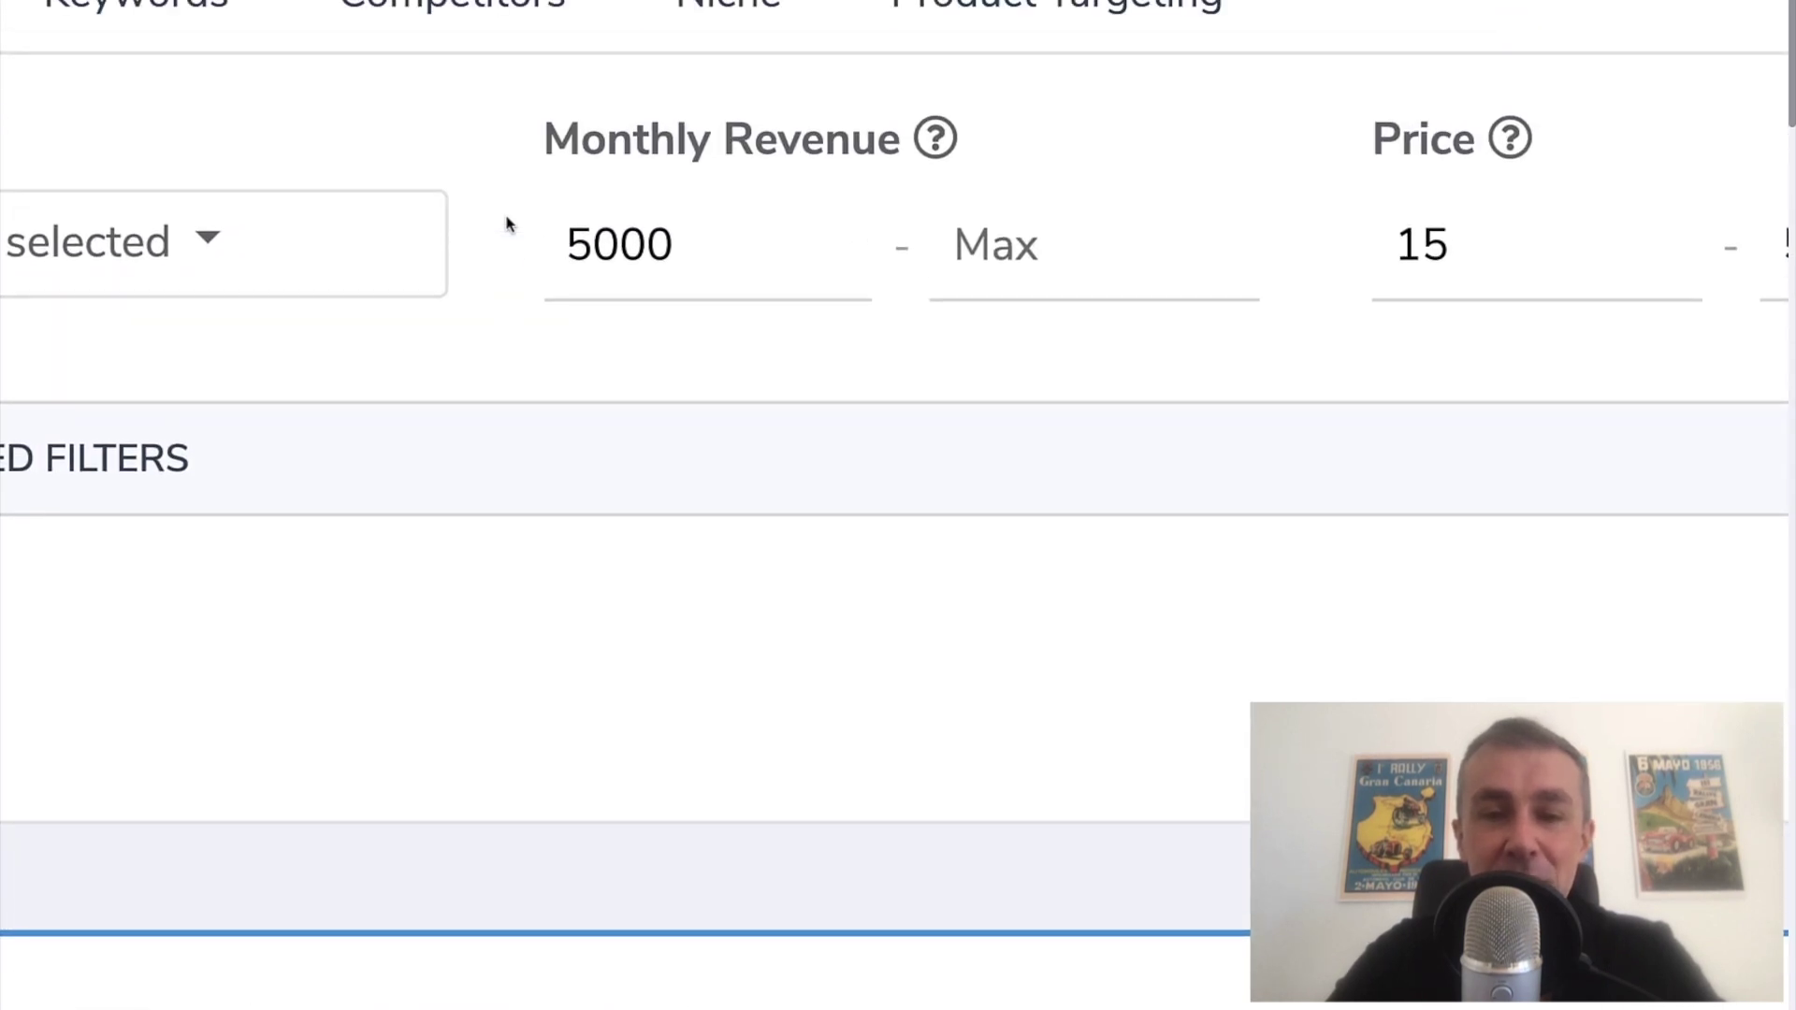
scroll(508, 224, up, 1)
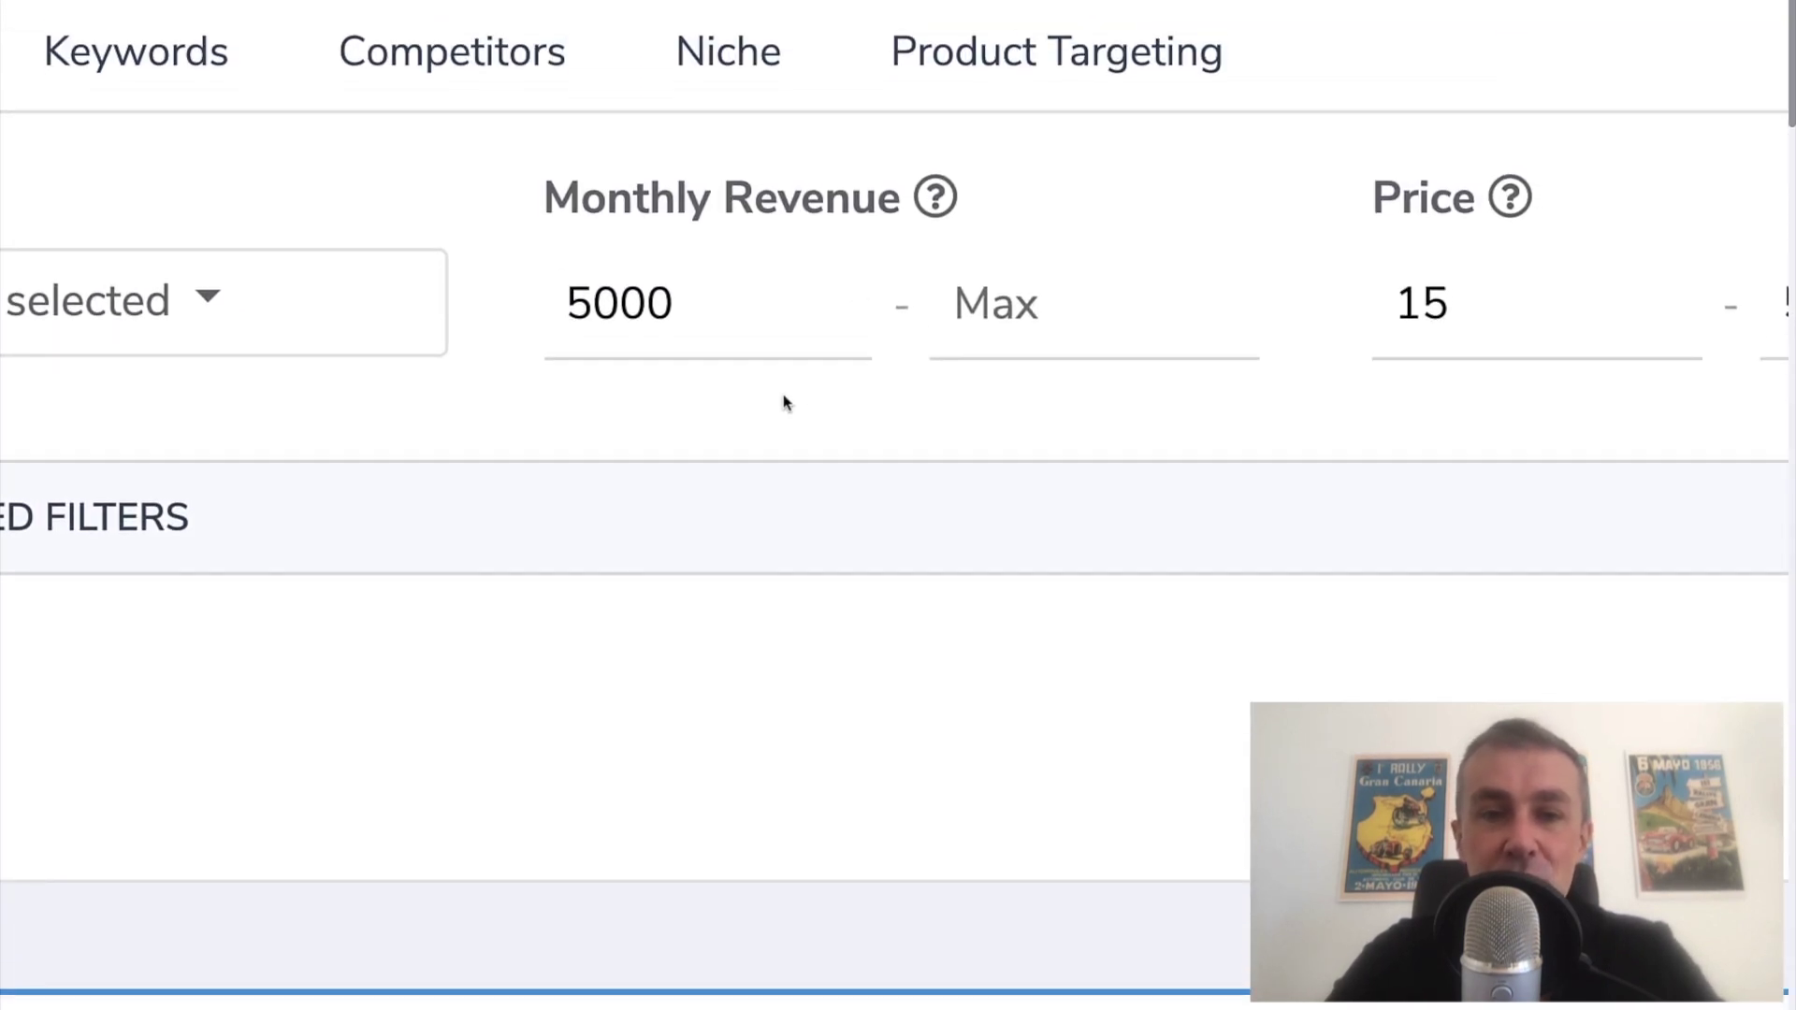
drag(682, 291, 550, 290)
click(487, 310)
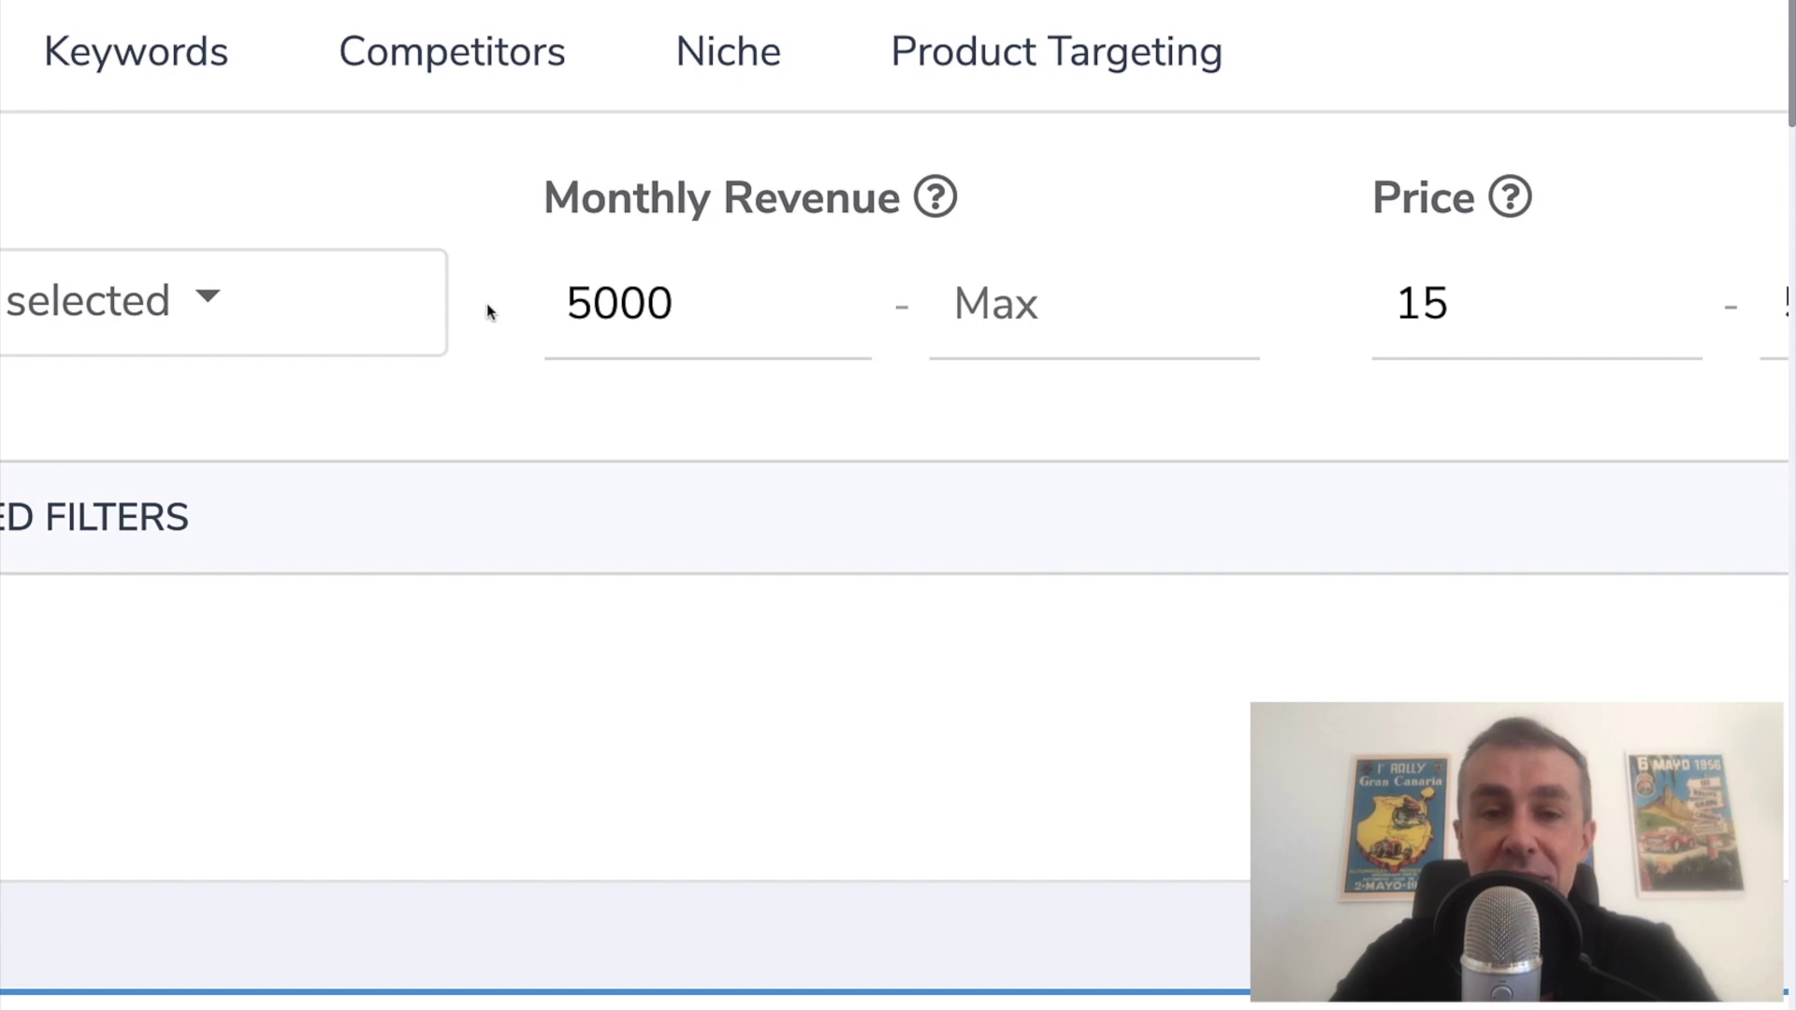
drag(594, 303, 511, 320)
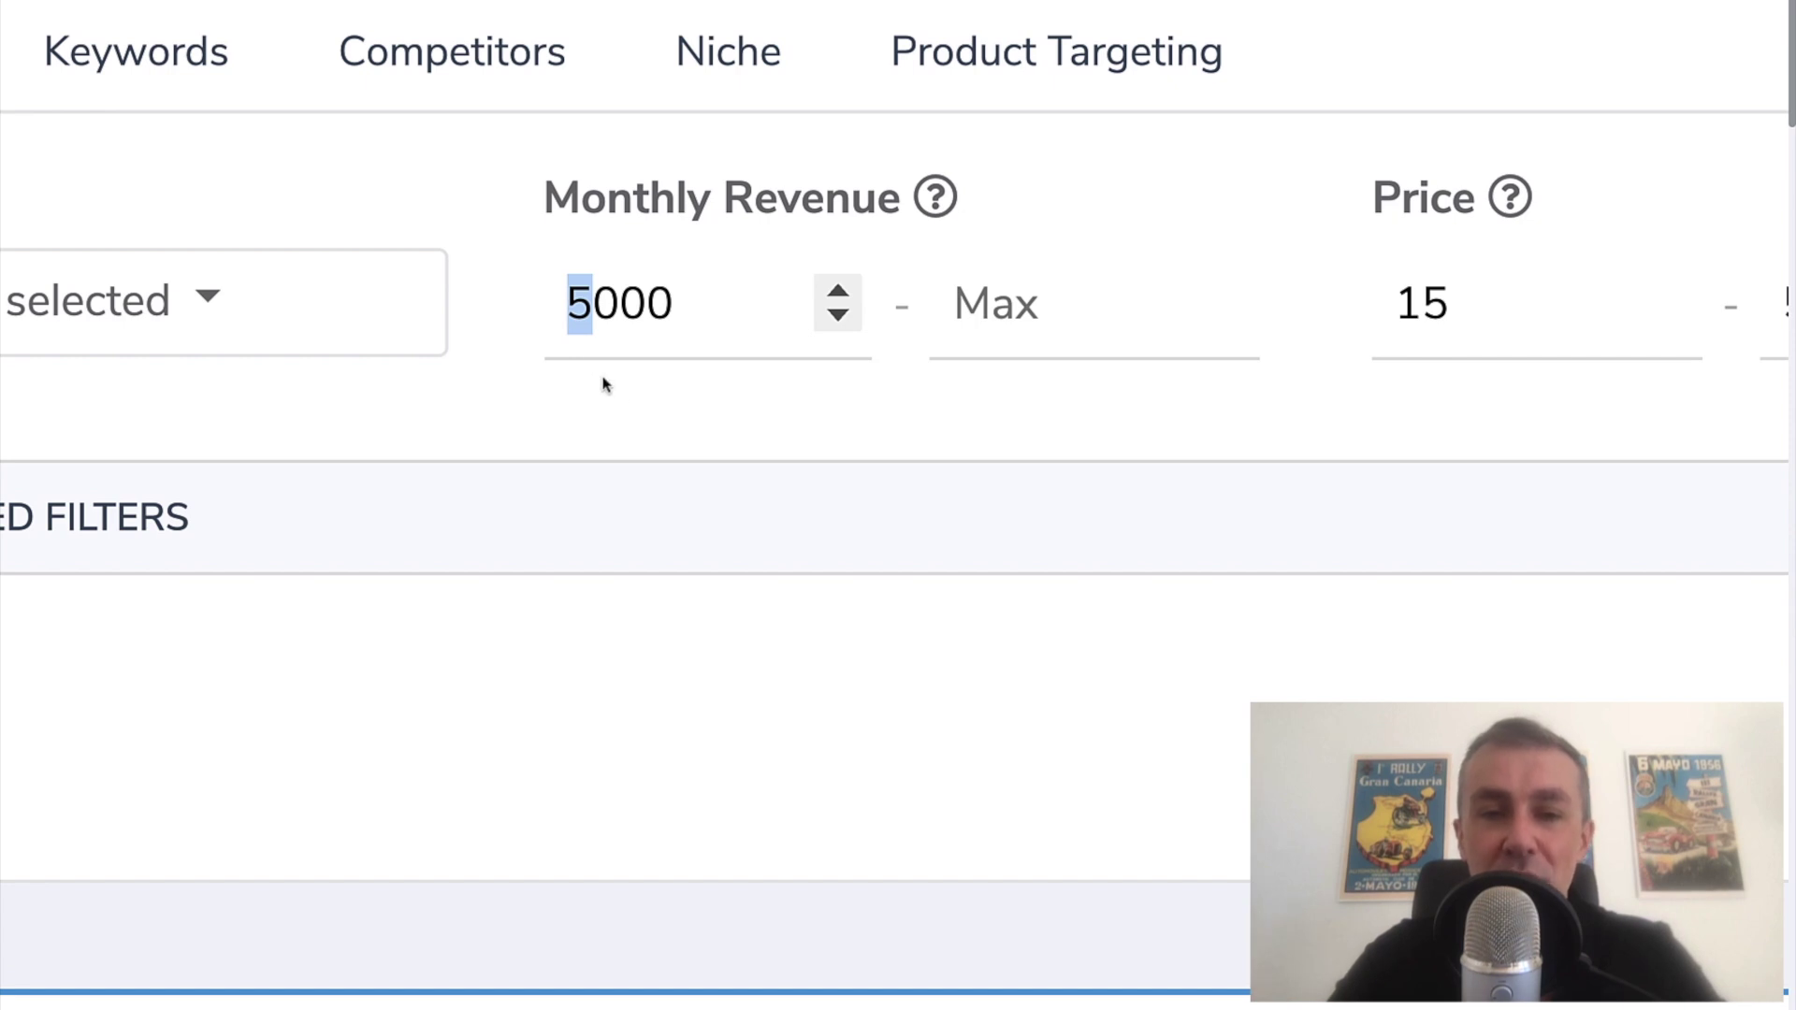
click(629, 429)
Step: Set the price filter to a minimum of 25 and a maximum of 65
scroll(635, 431, right, 2)
scroll(633, 429, right, 6)
scroll(634, 429, left, 2)
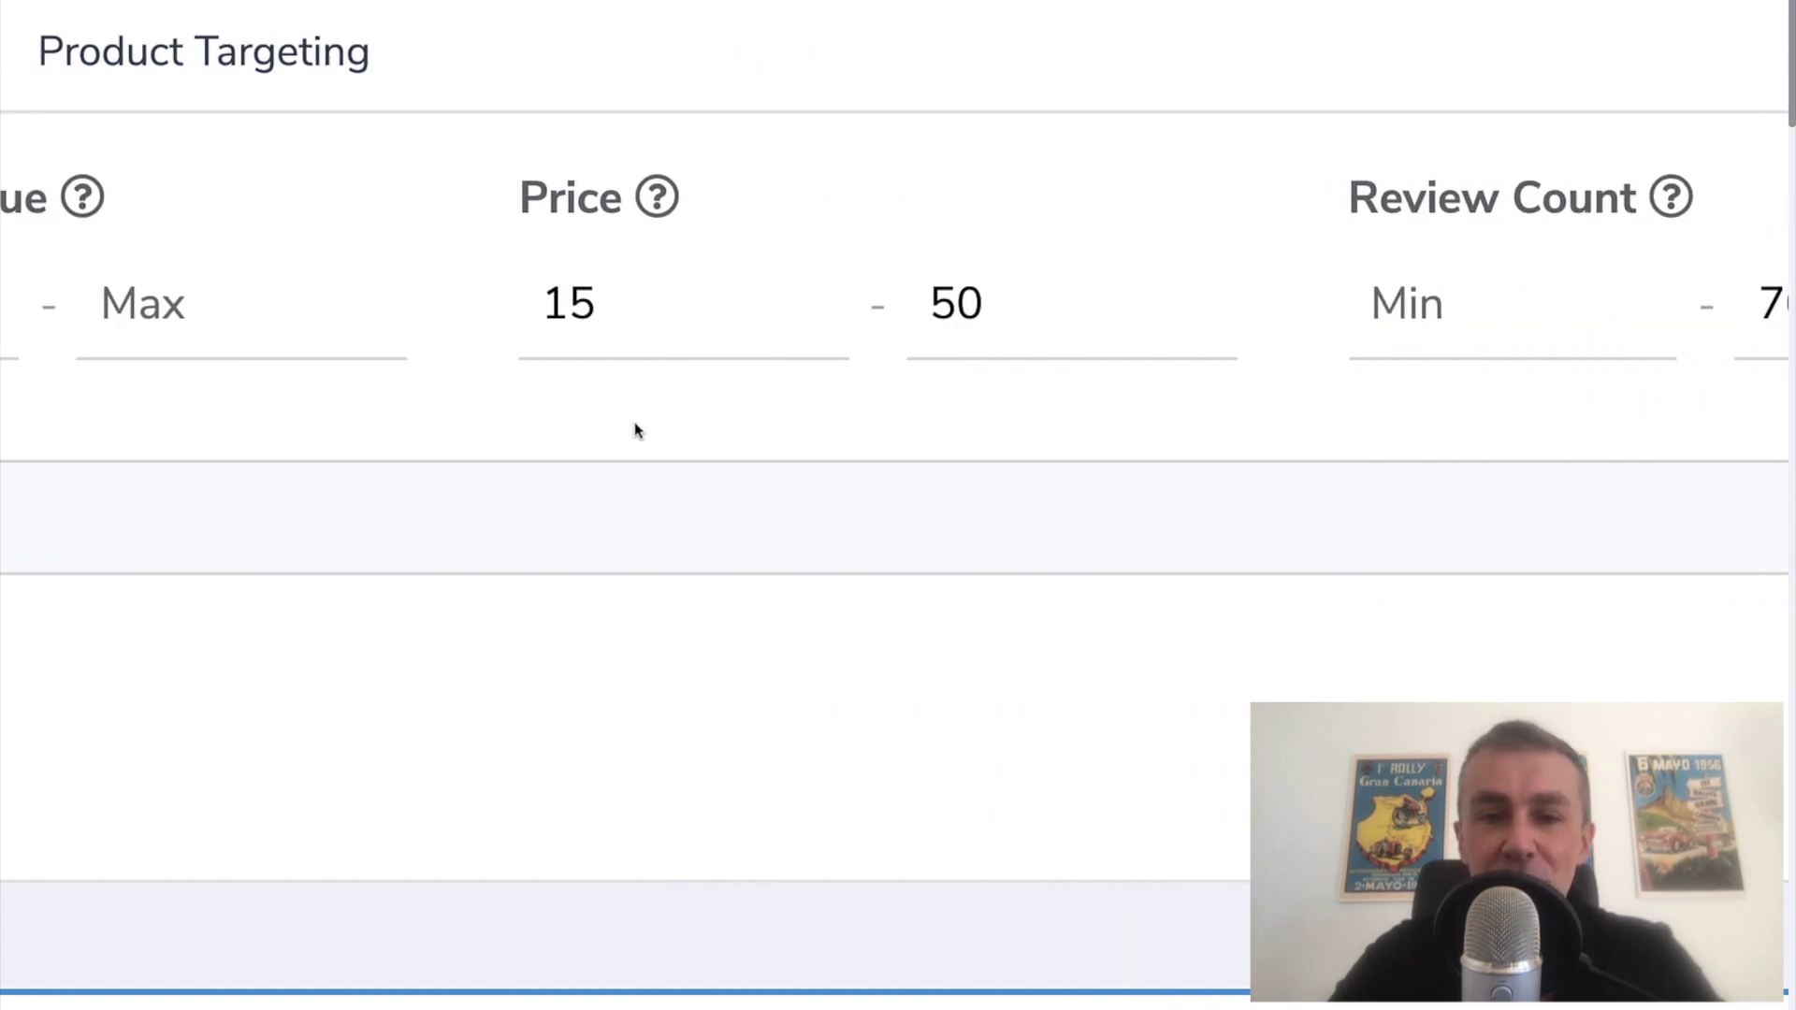
drag(754, 315, 635, 298)
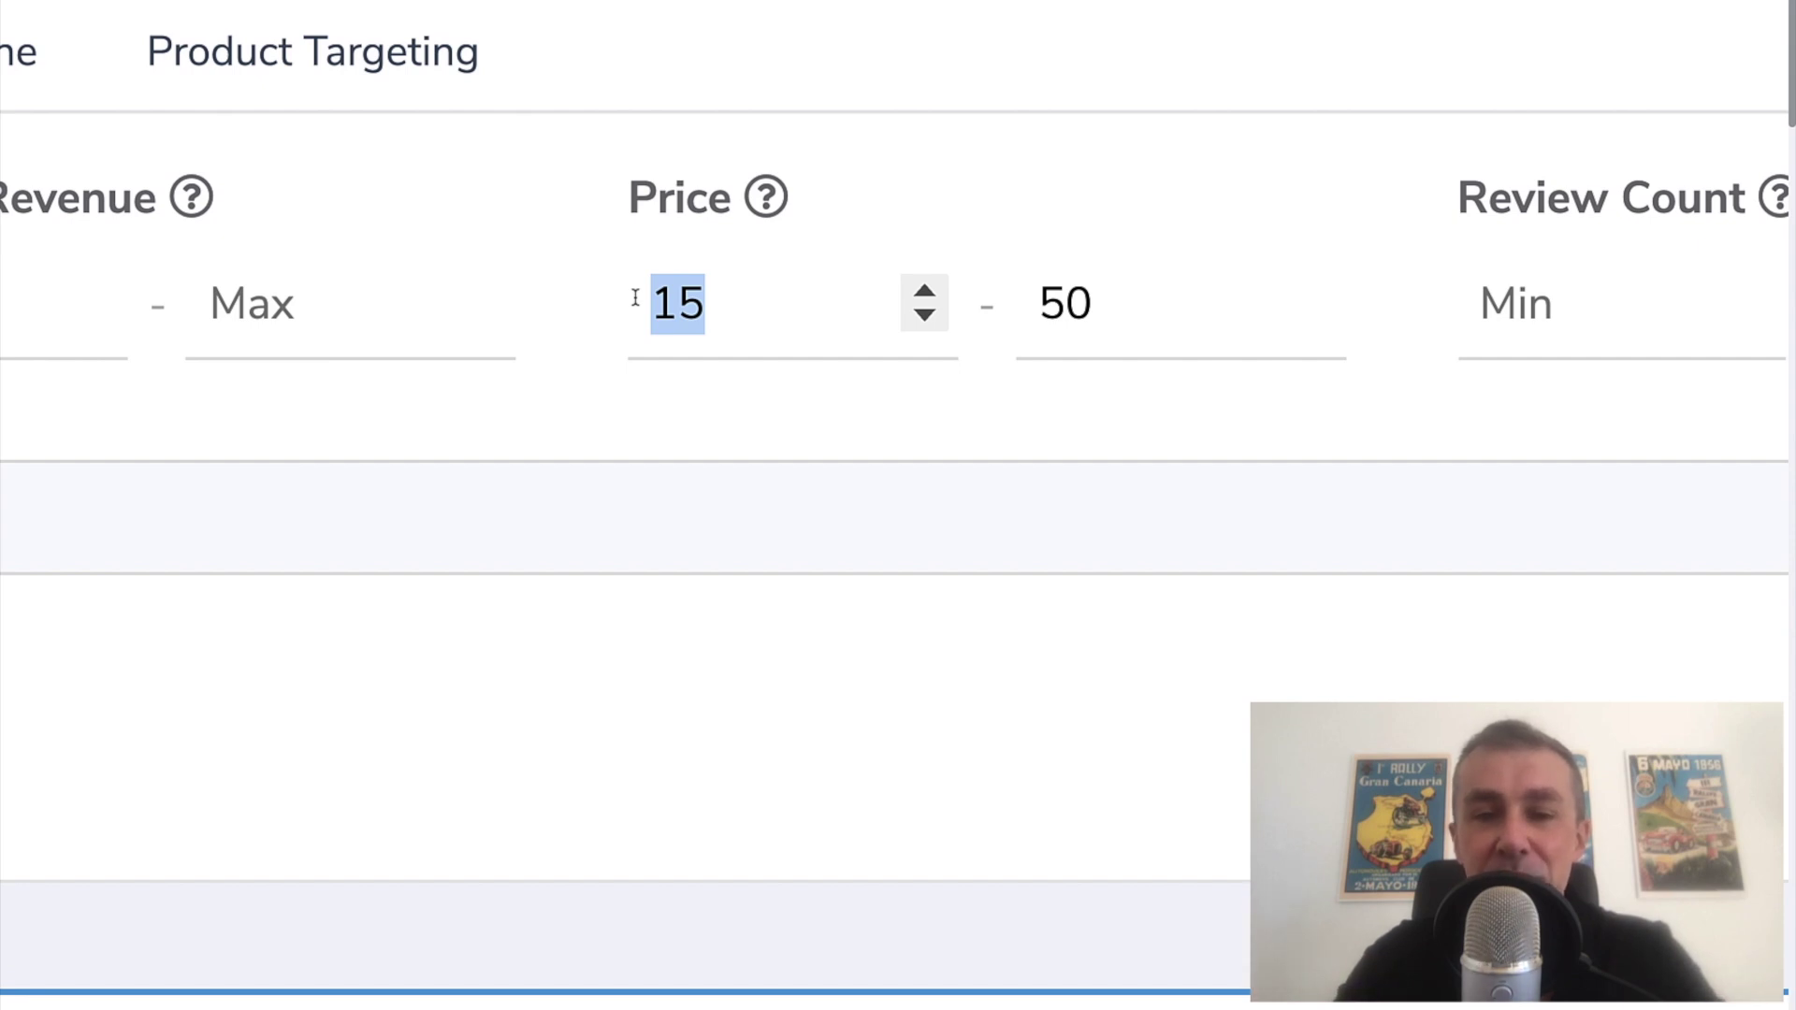
text(25)
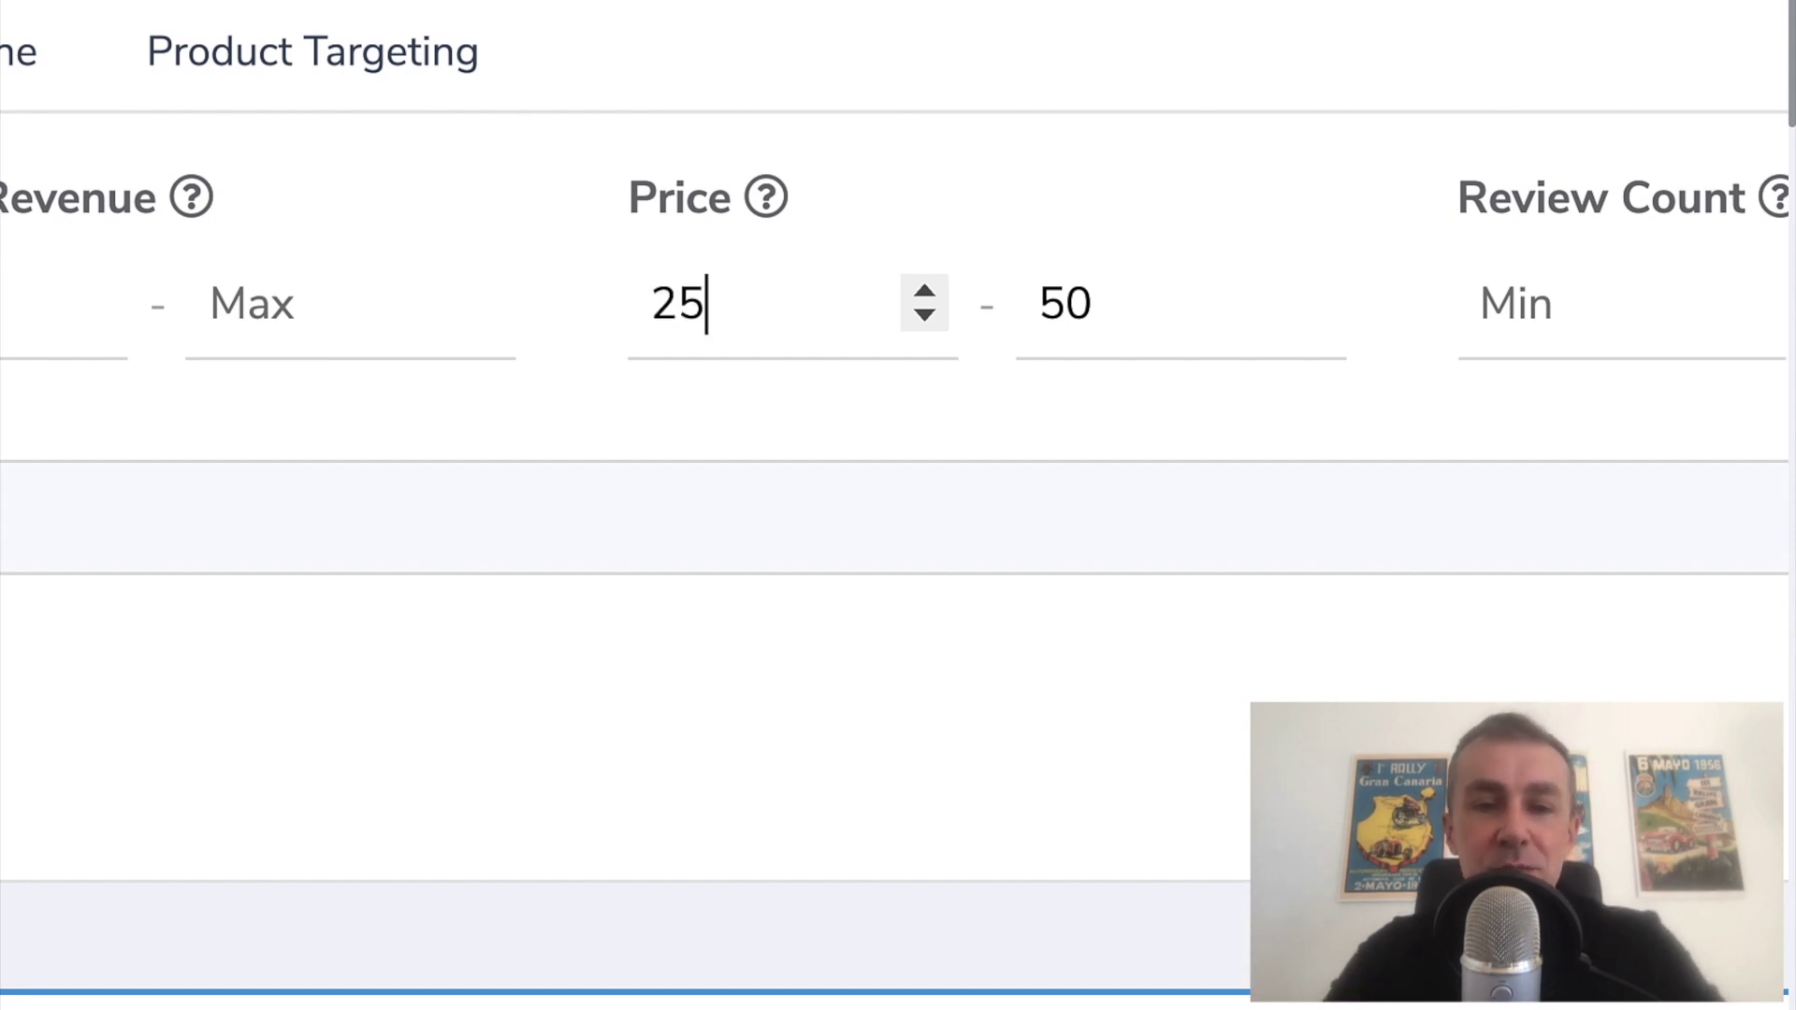
drag(1094, 304, 1004, 323)
text(65)
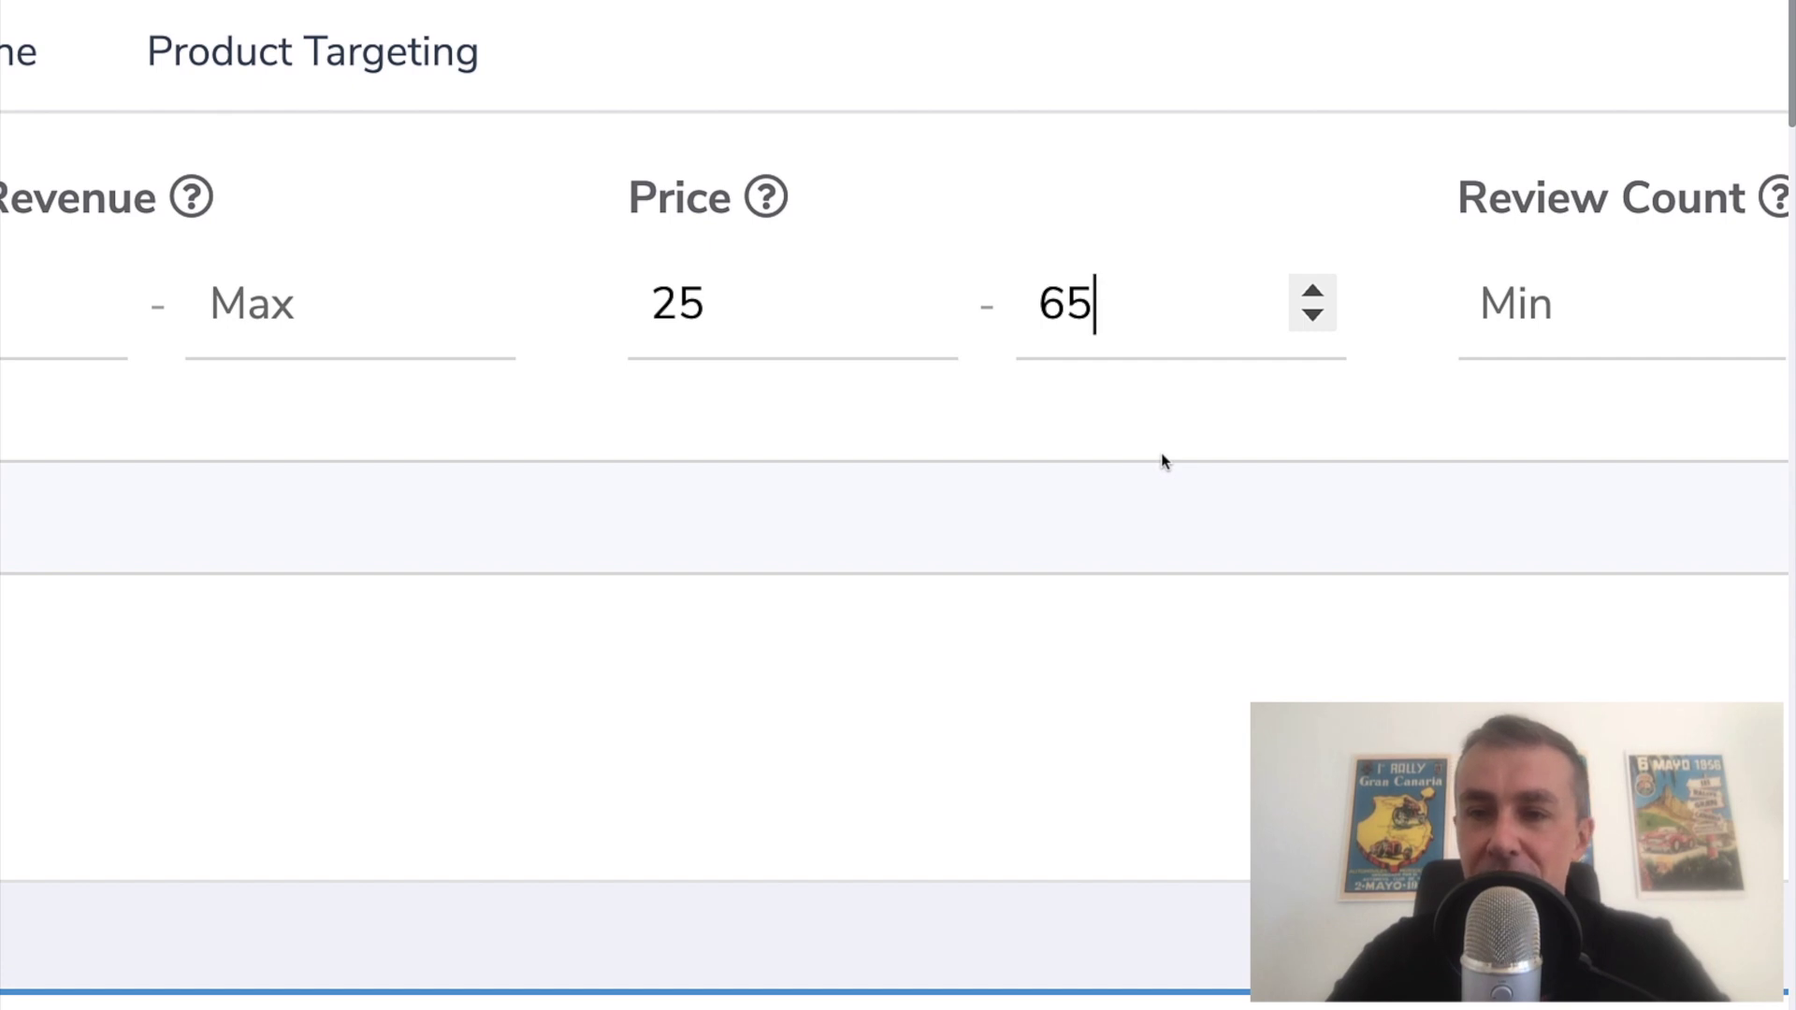
Step: Set the maximum review count in the product filters to 125
scroll(1165, 461, right, 5)
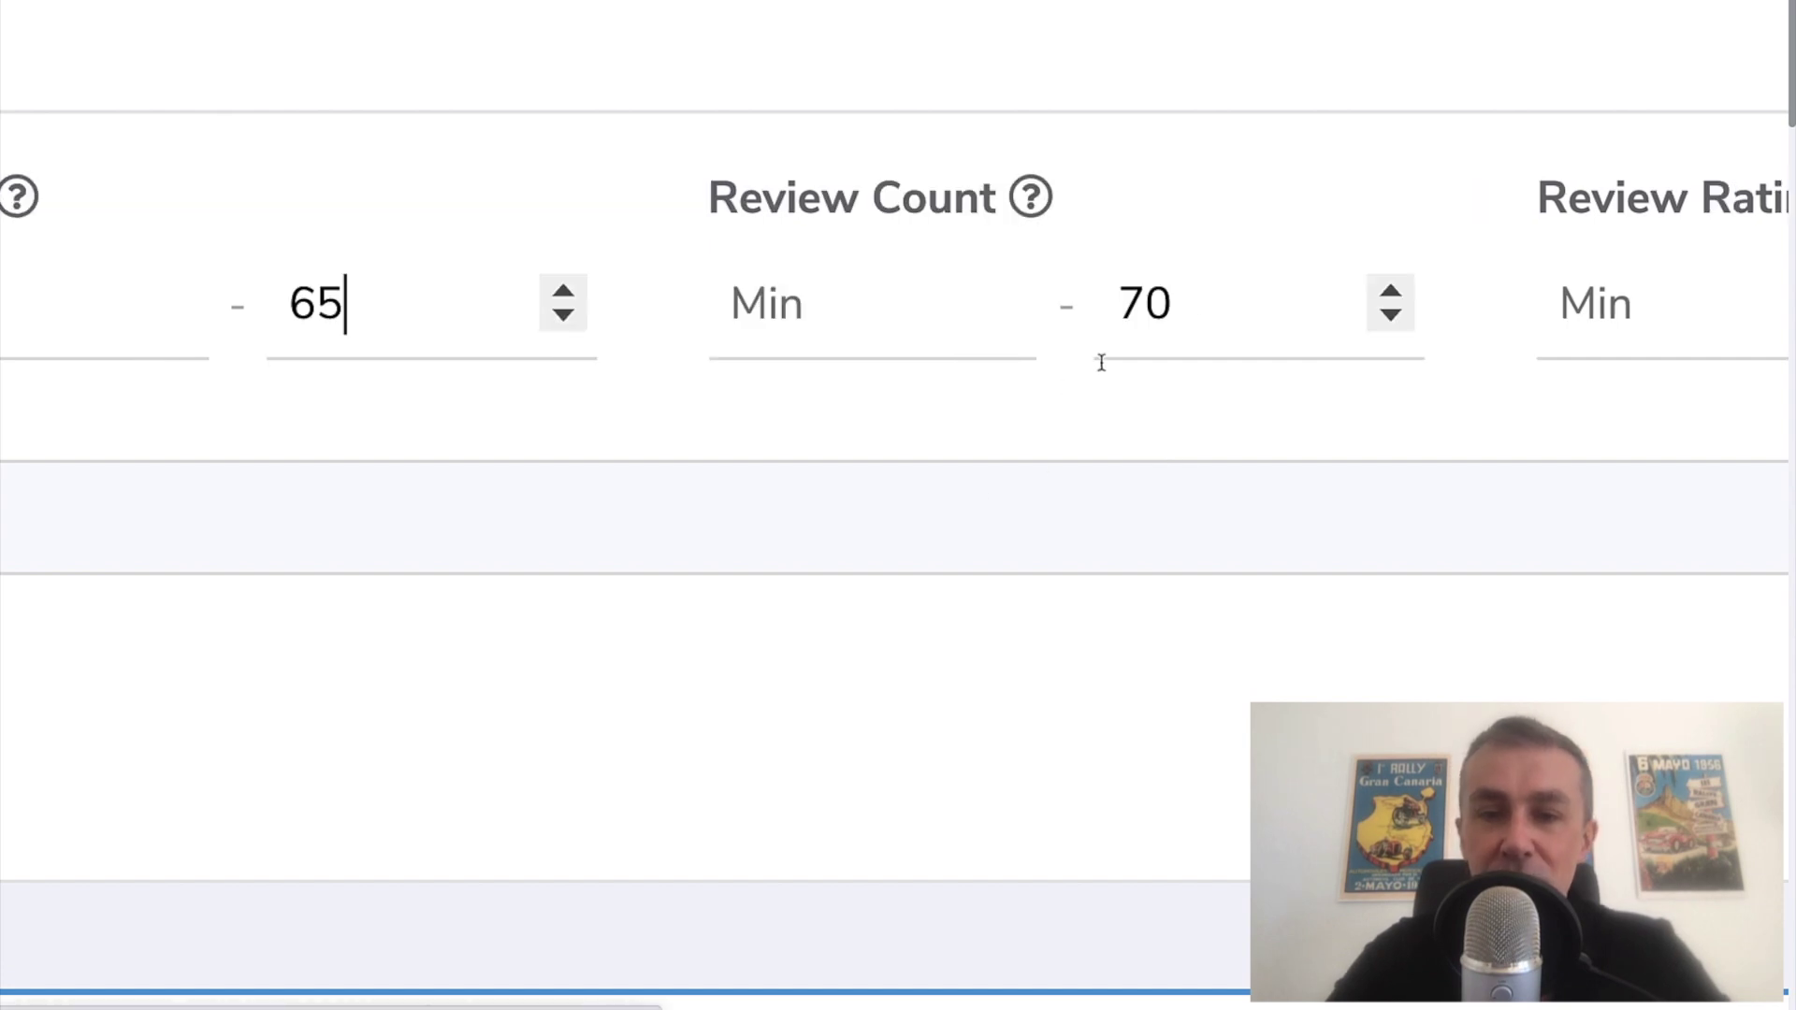
drag(1194, 300, 1042, 300)
text(125)
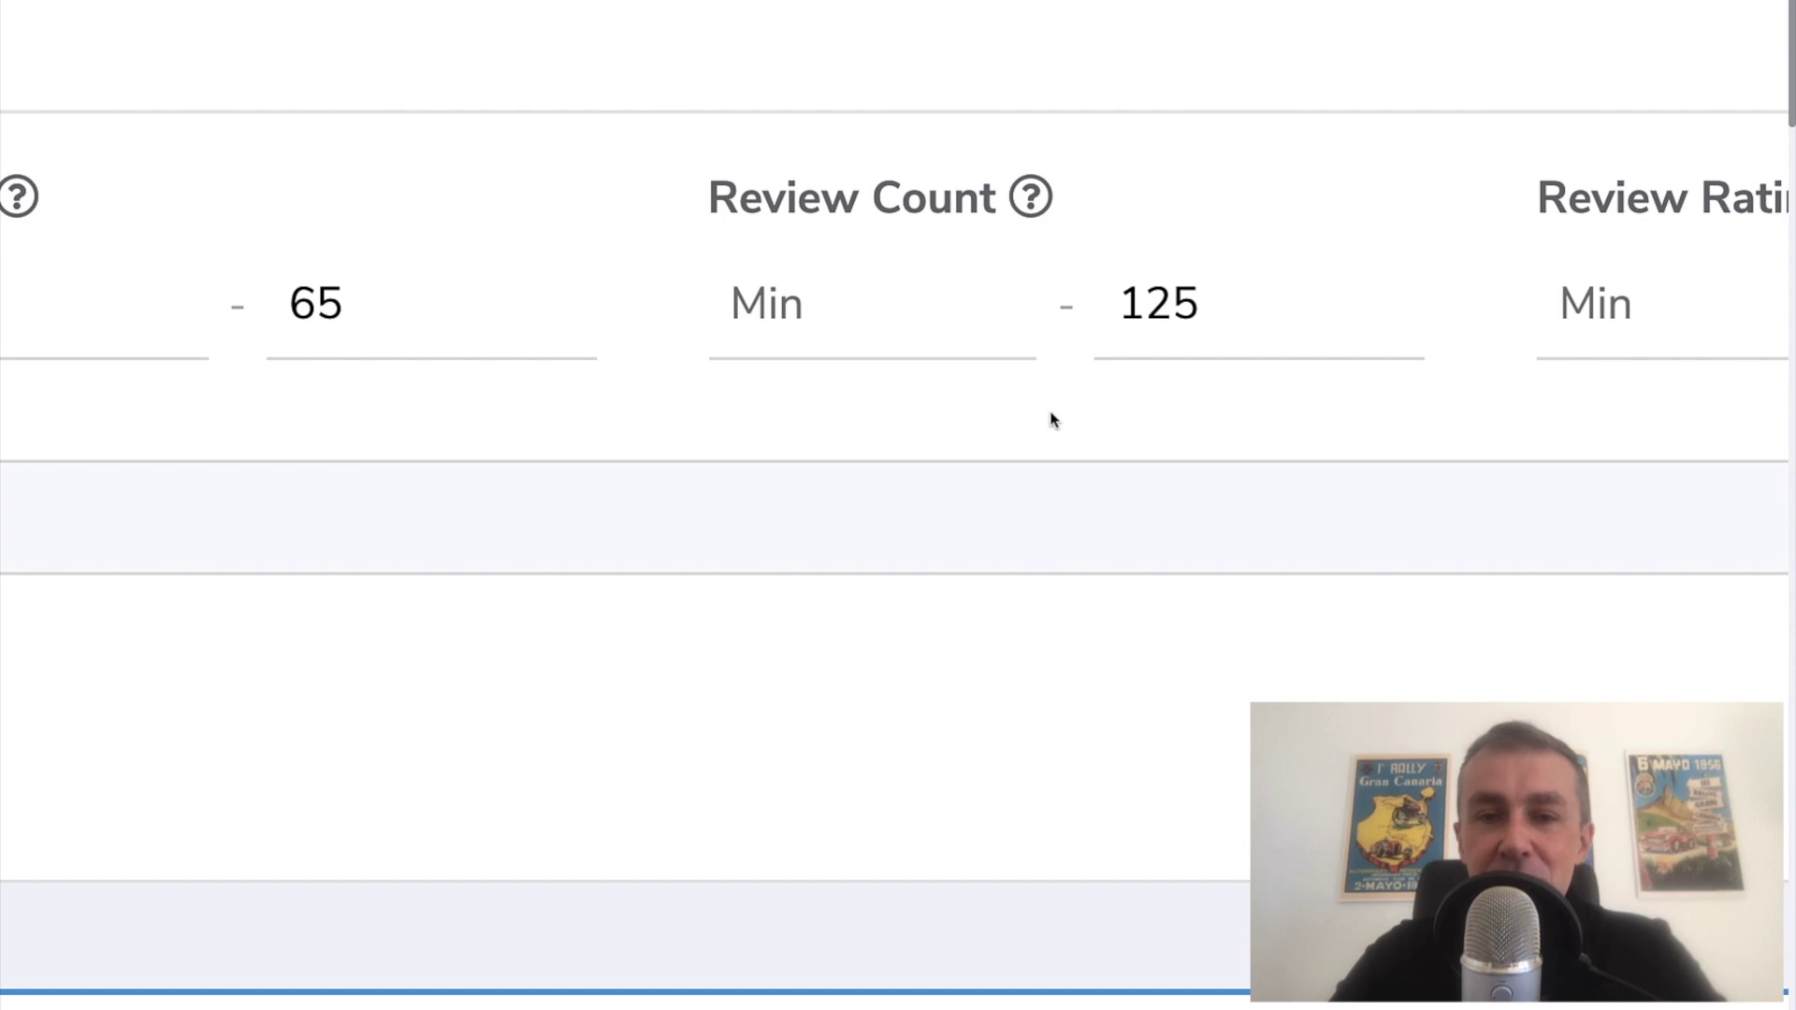
Step: Add Small Oversize to the selected shipping size tiers
scroll(1052, 419, right, 2)
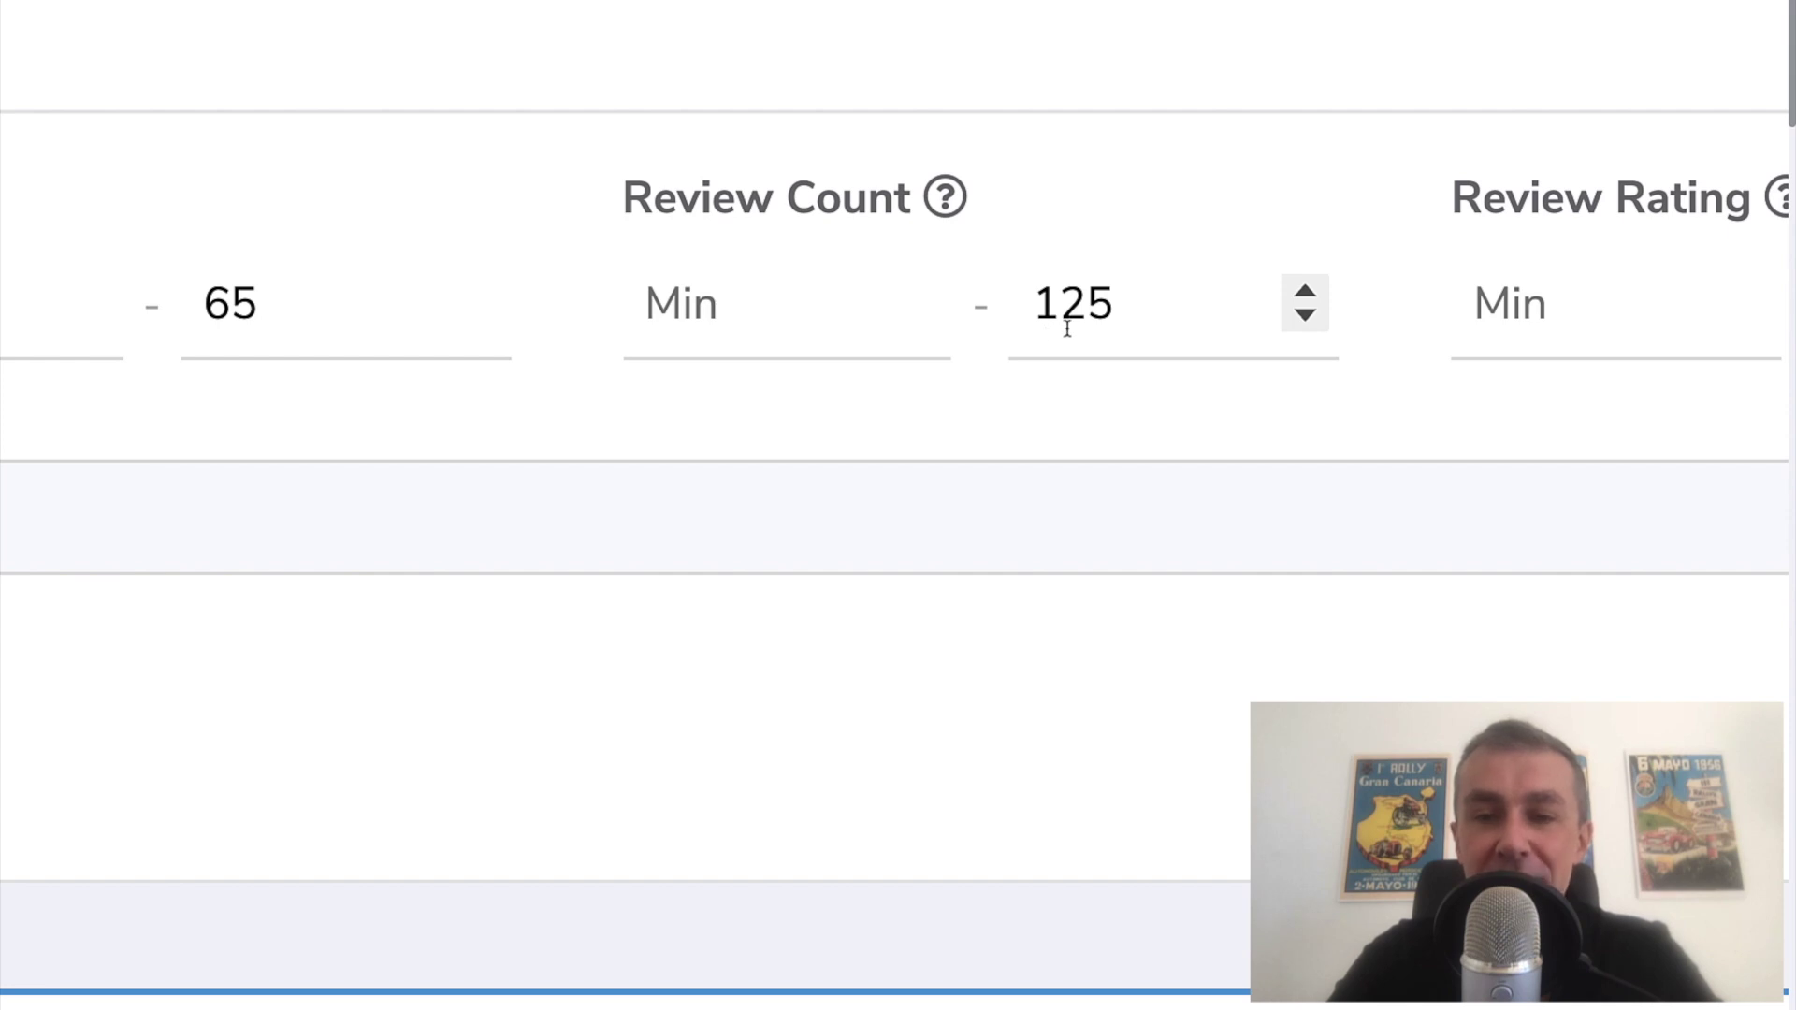
scroll(1147, 417, right, 4)
scroll(1147, 418, right, 3)
key(super+0)
click(1520, 363)
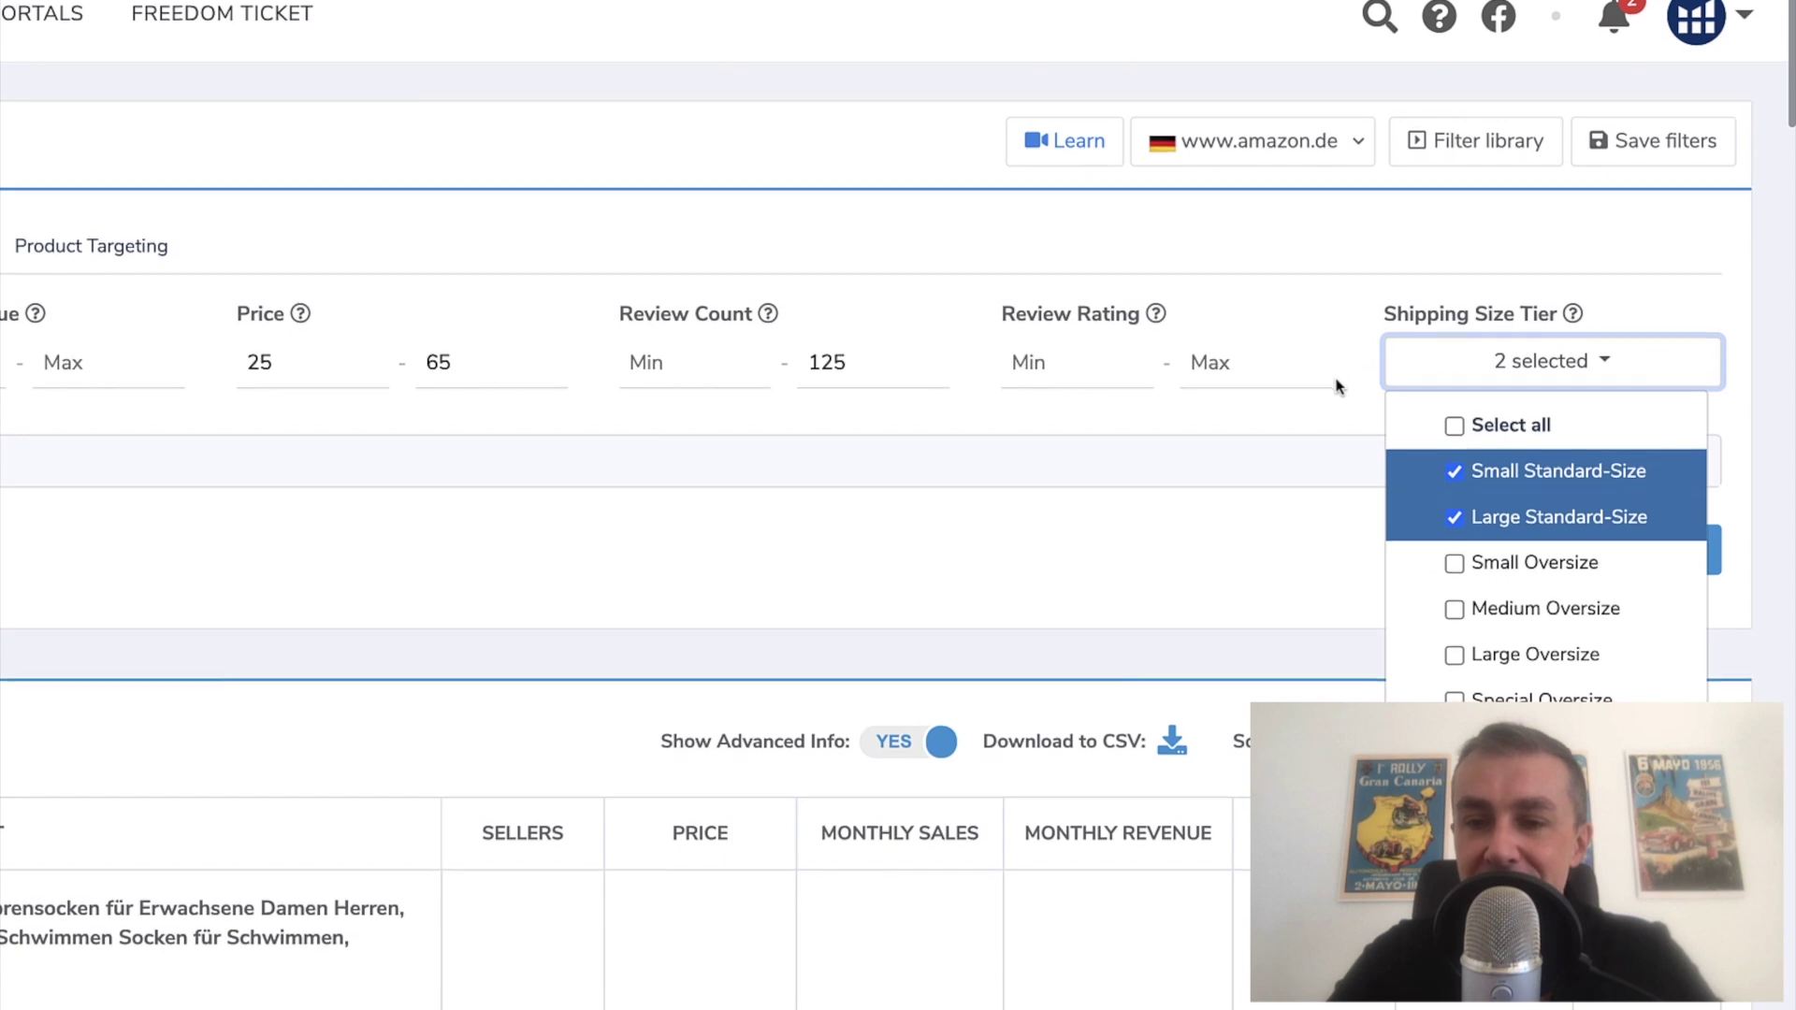
scroll(1338, 387, down, 3)
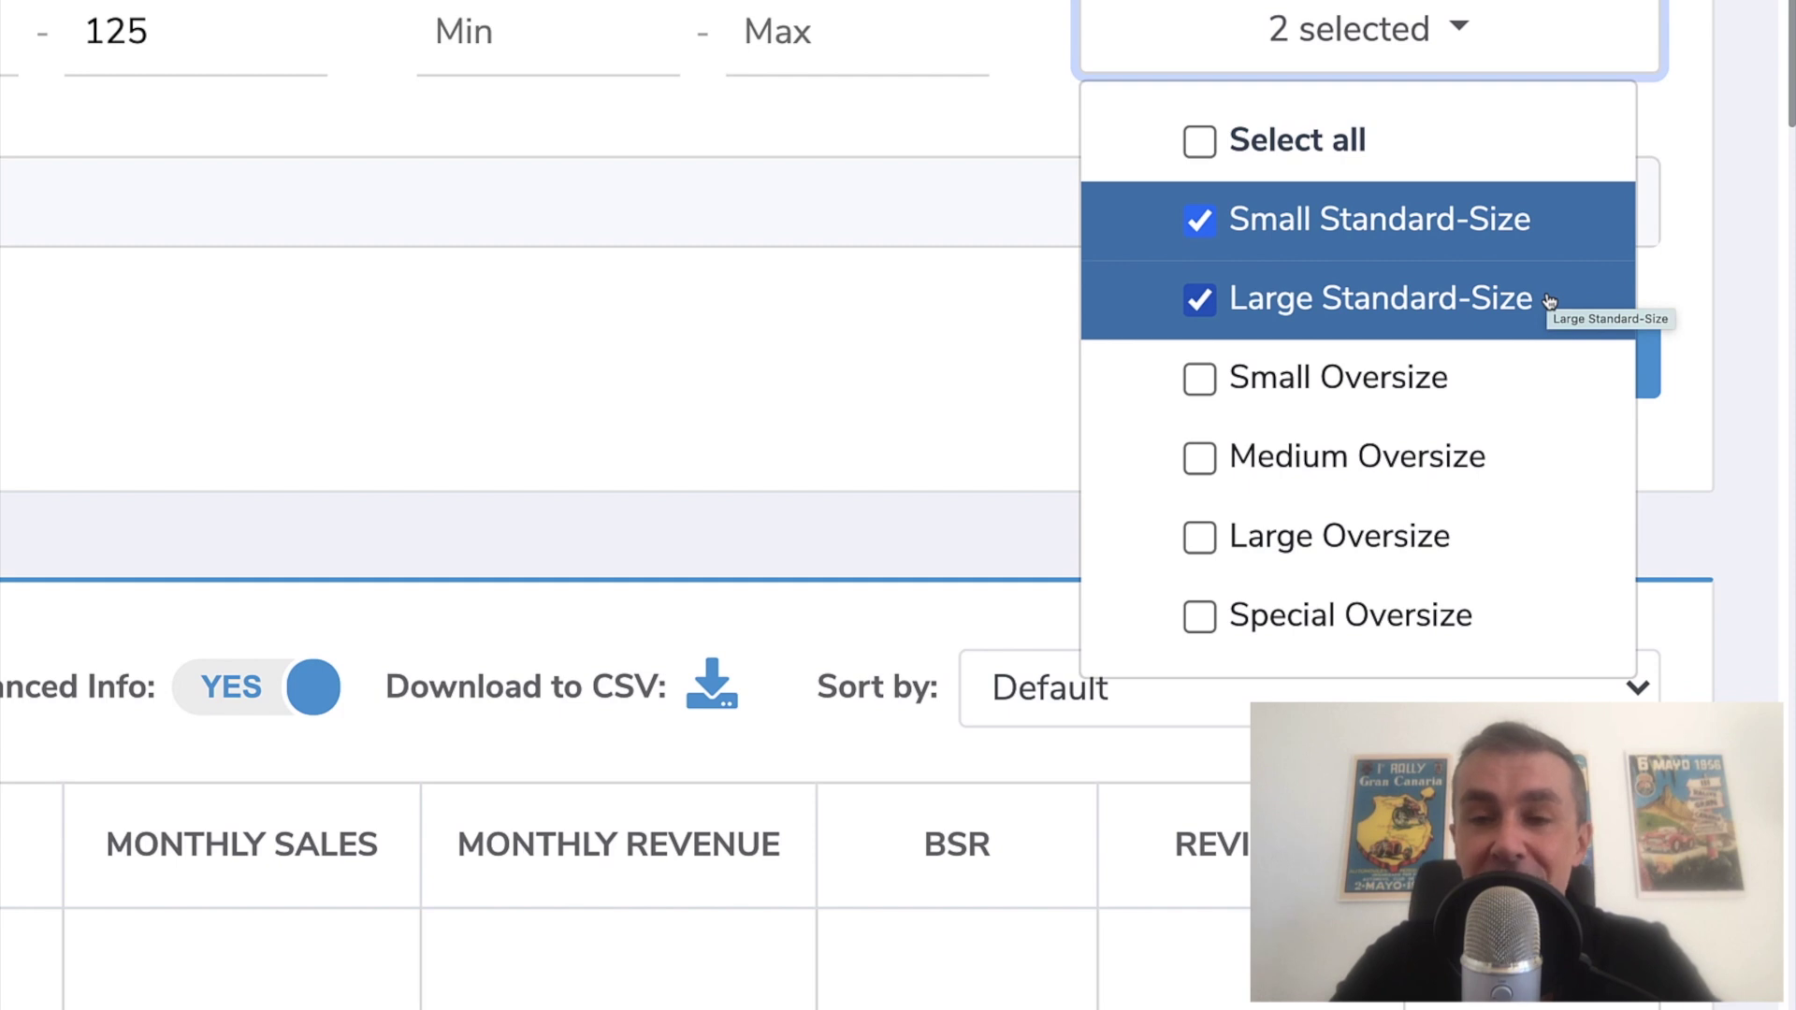
click(1371, 389)
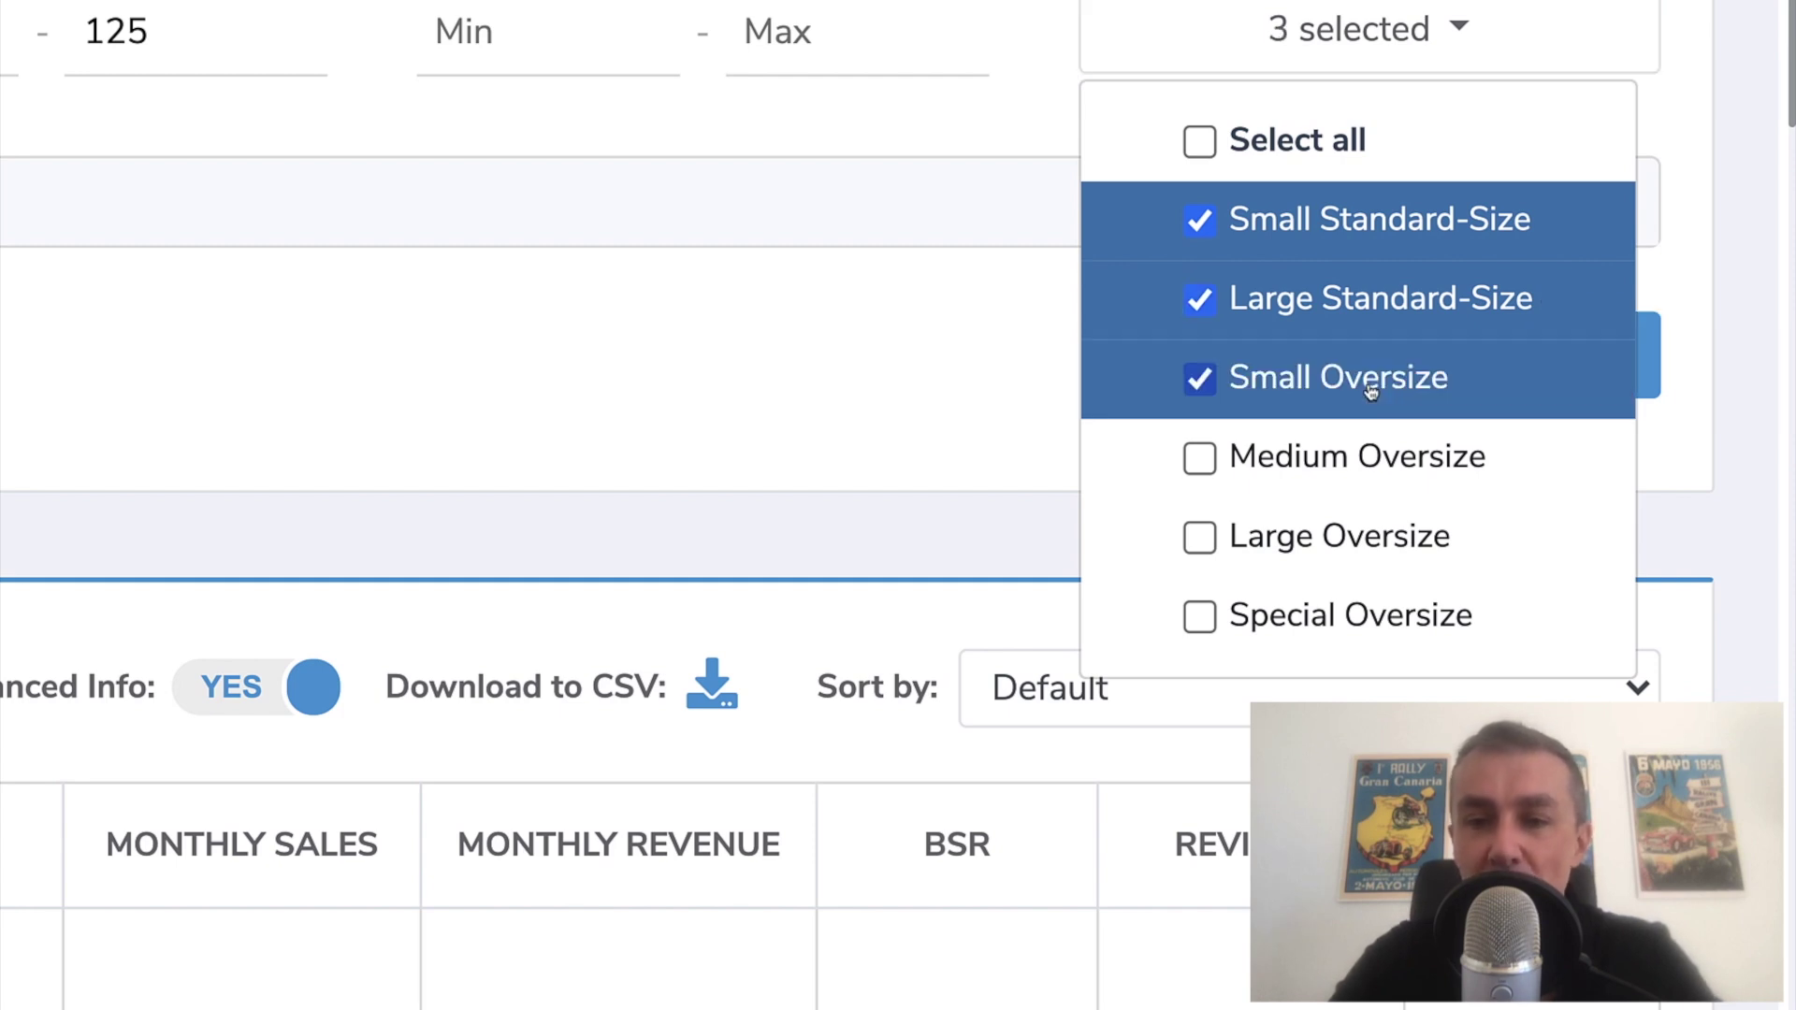
click(1009, 420)
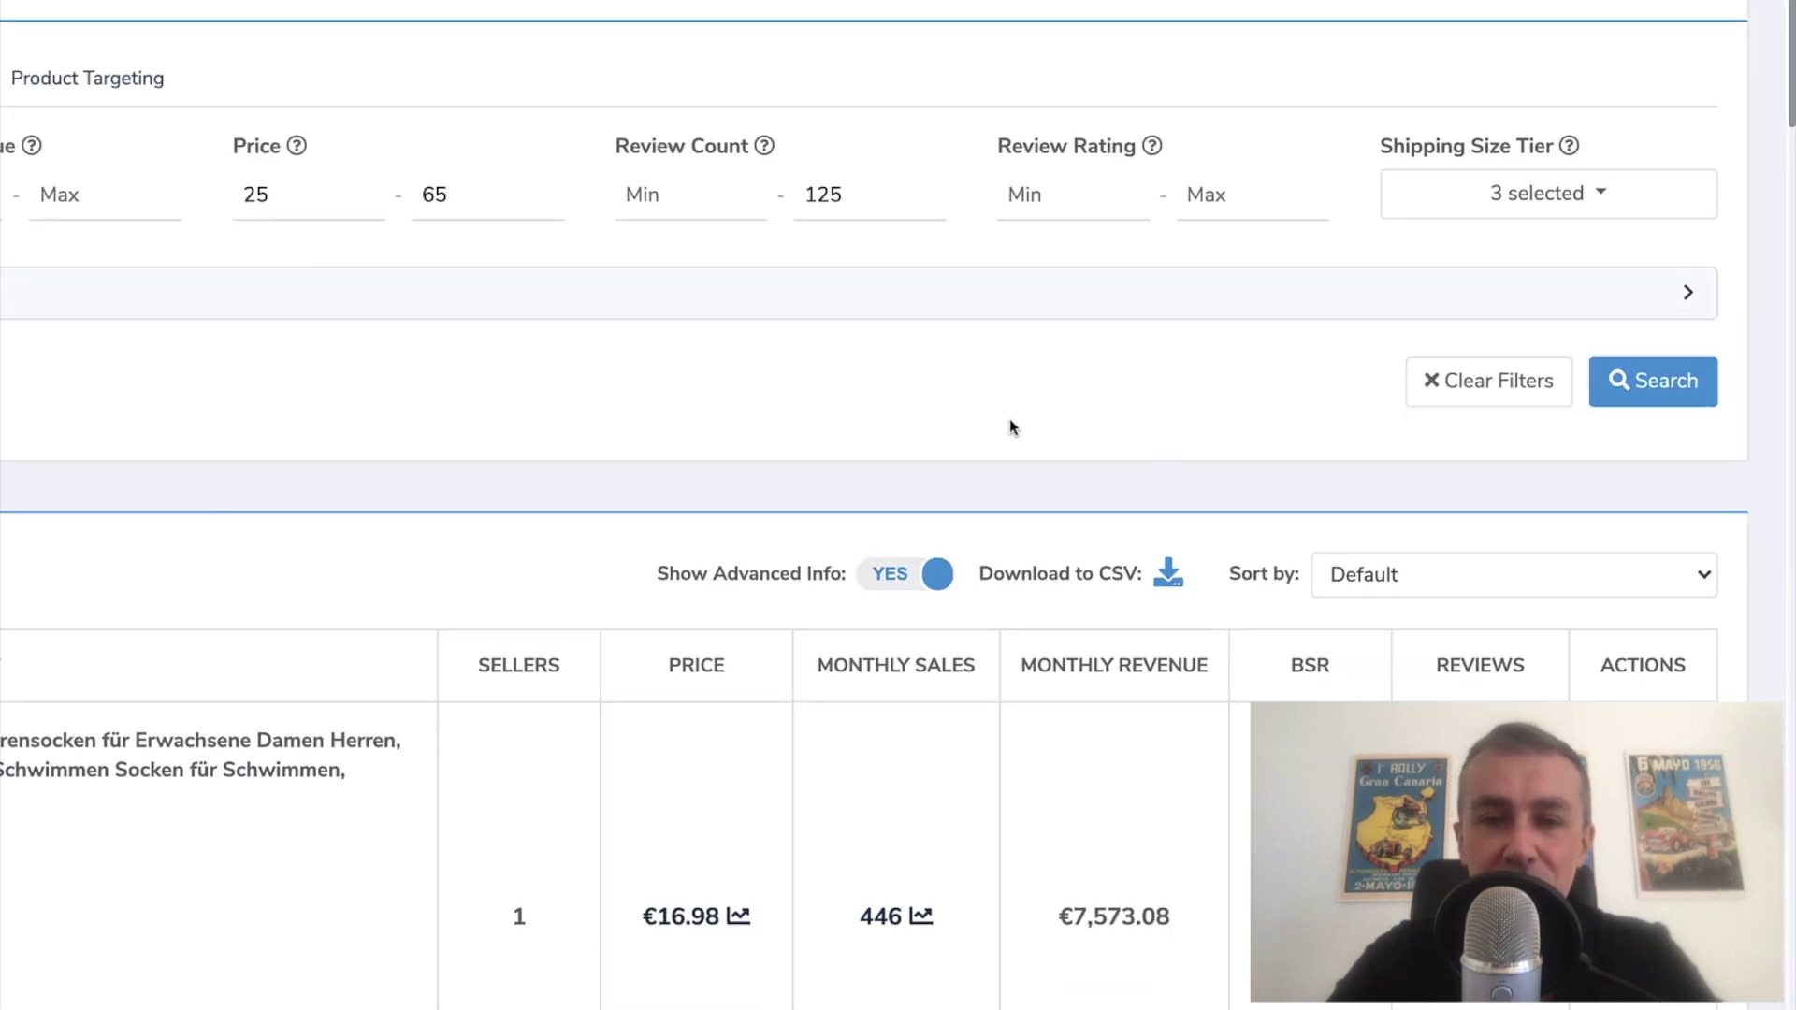
Step: Expand the advanced filters of the product search and look over the available criteria
scroll(1011, 428, left, 4)
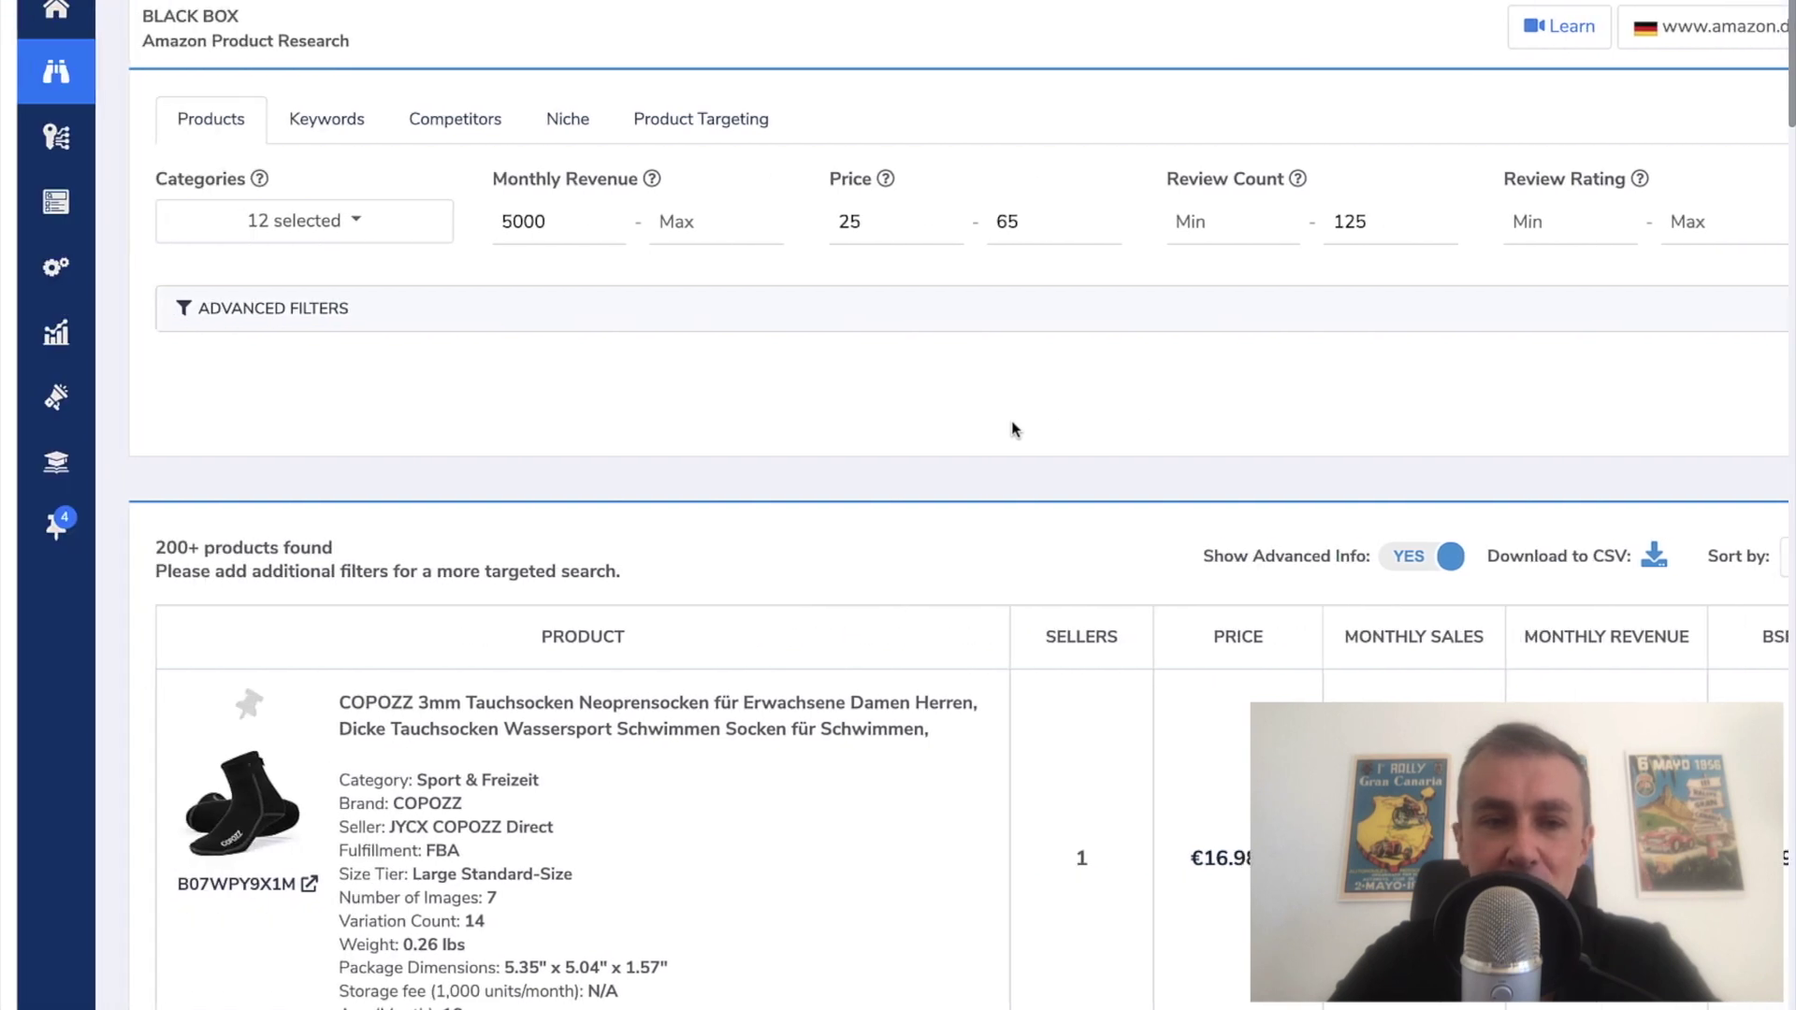
click(1014, 322)
scroll(1014, 322, right, 1)
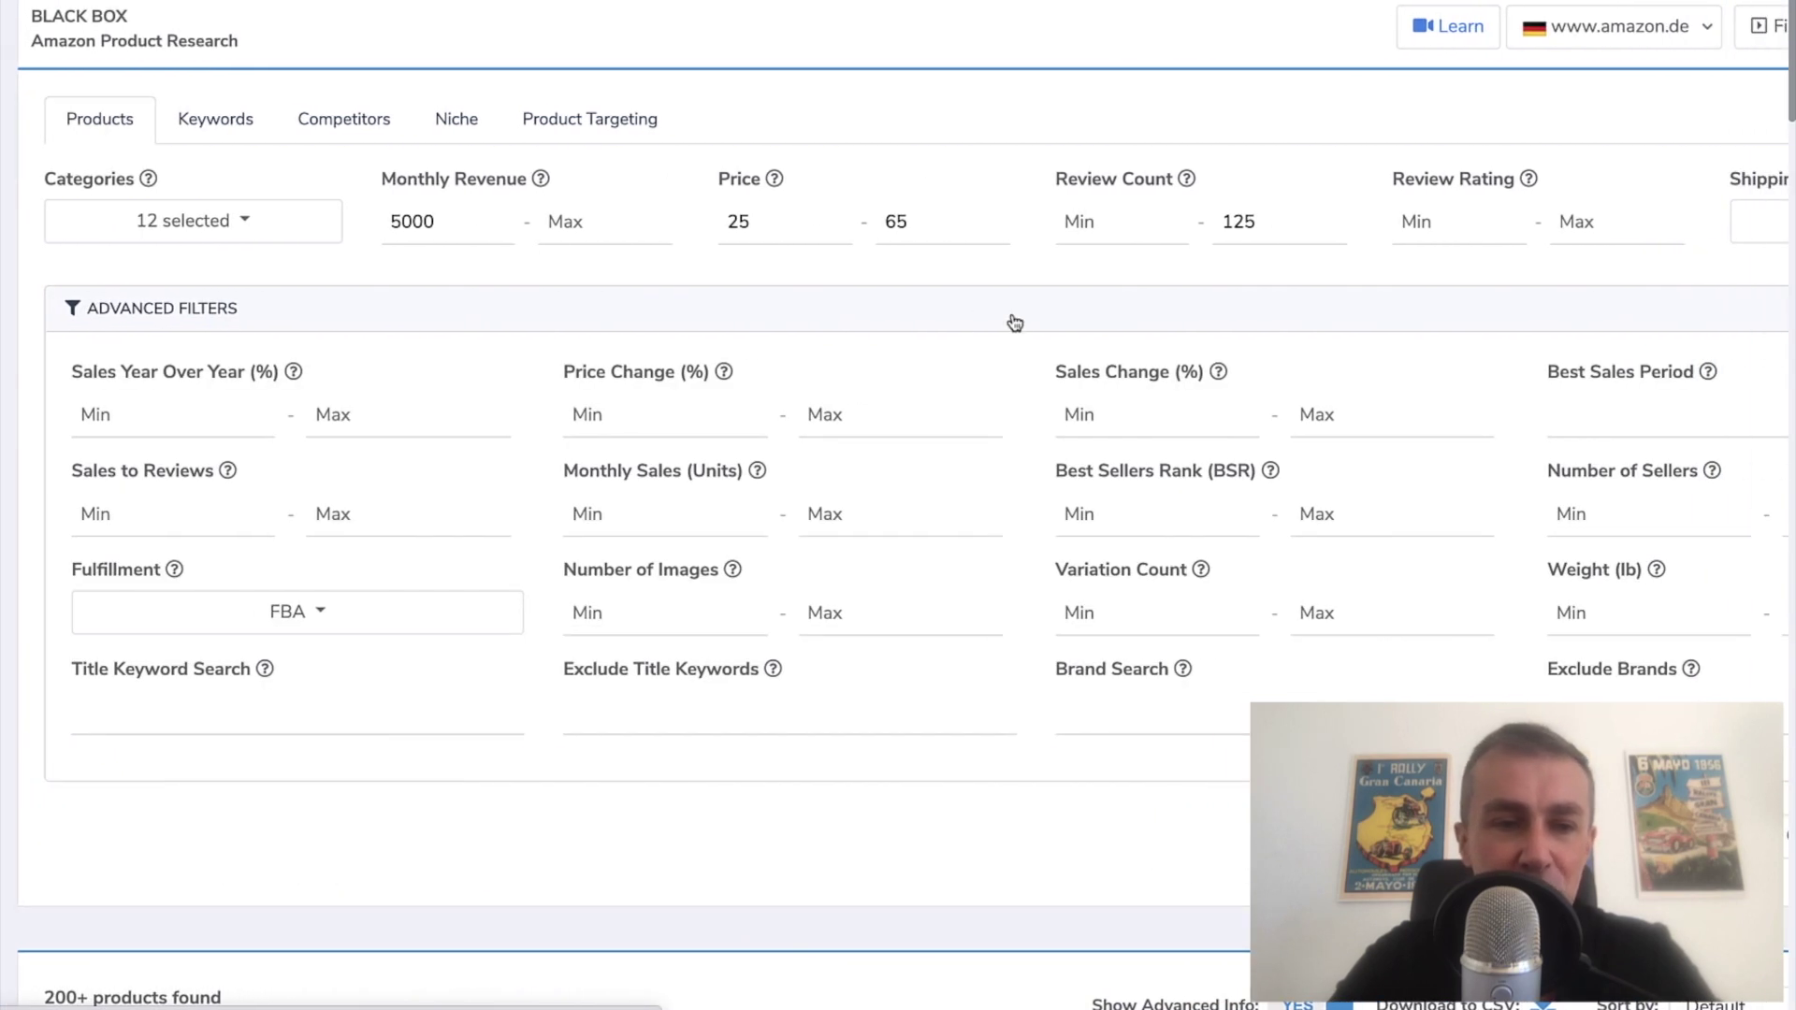
scroll(1014, 322, down, 1)
scroll(1014, 322, right, 2)
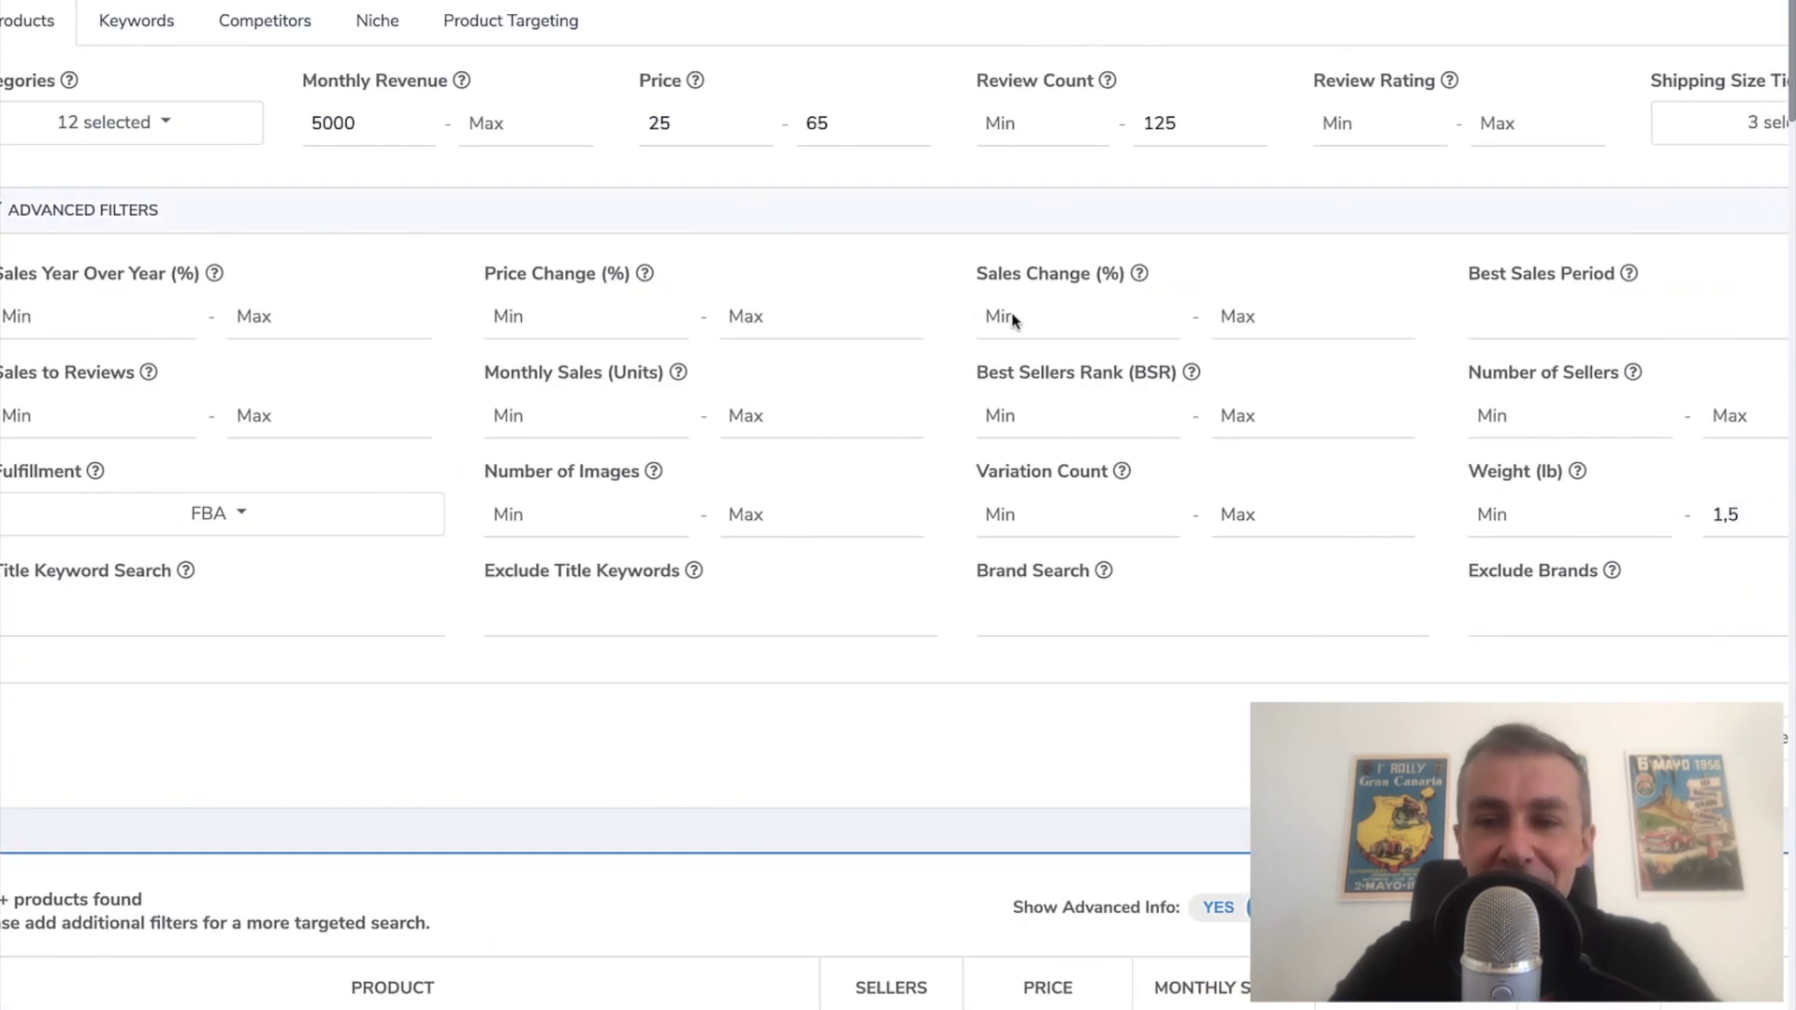
scroll(1014, 322, left, 2)
scroll(1014, 322, left, 1)
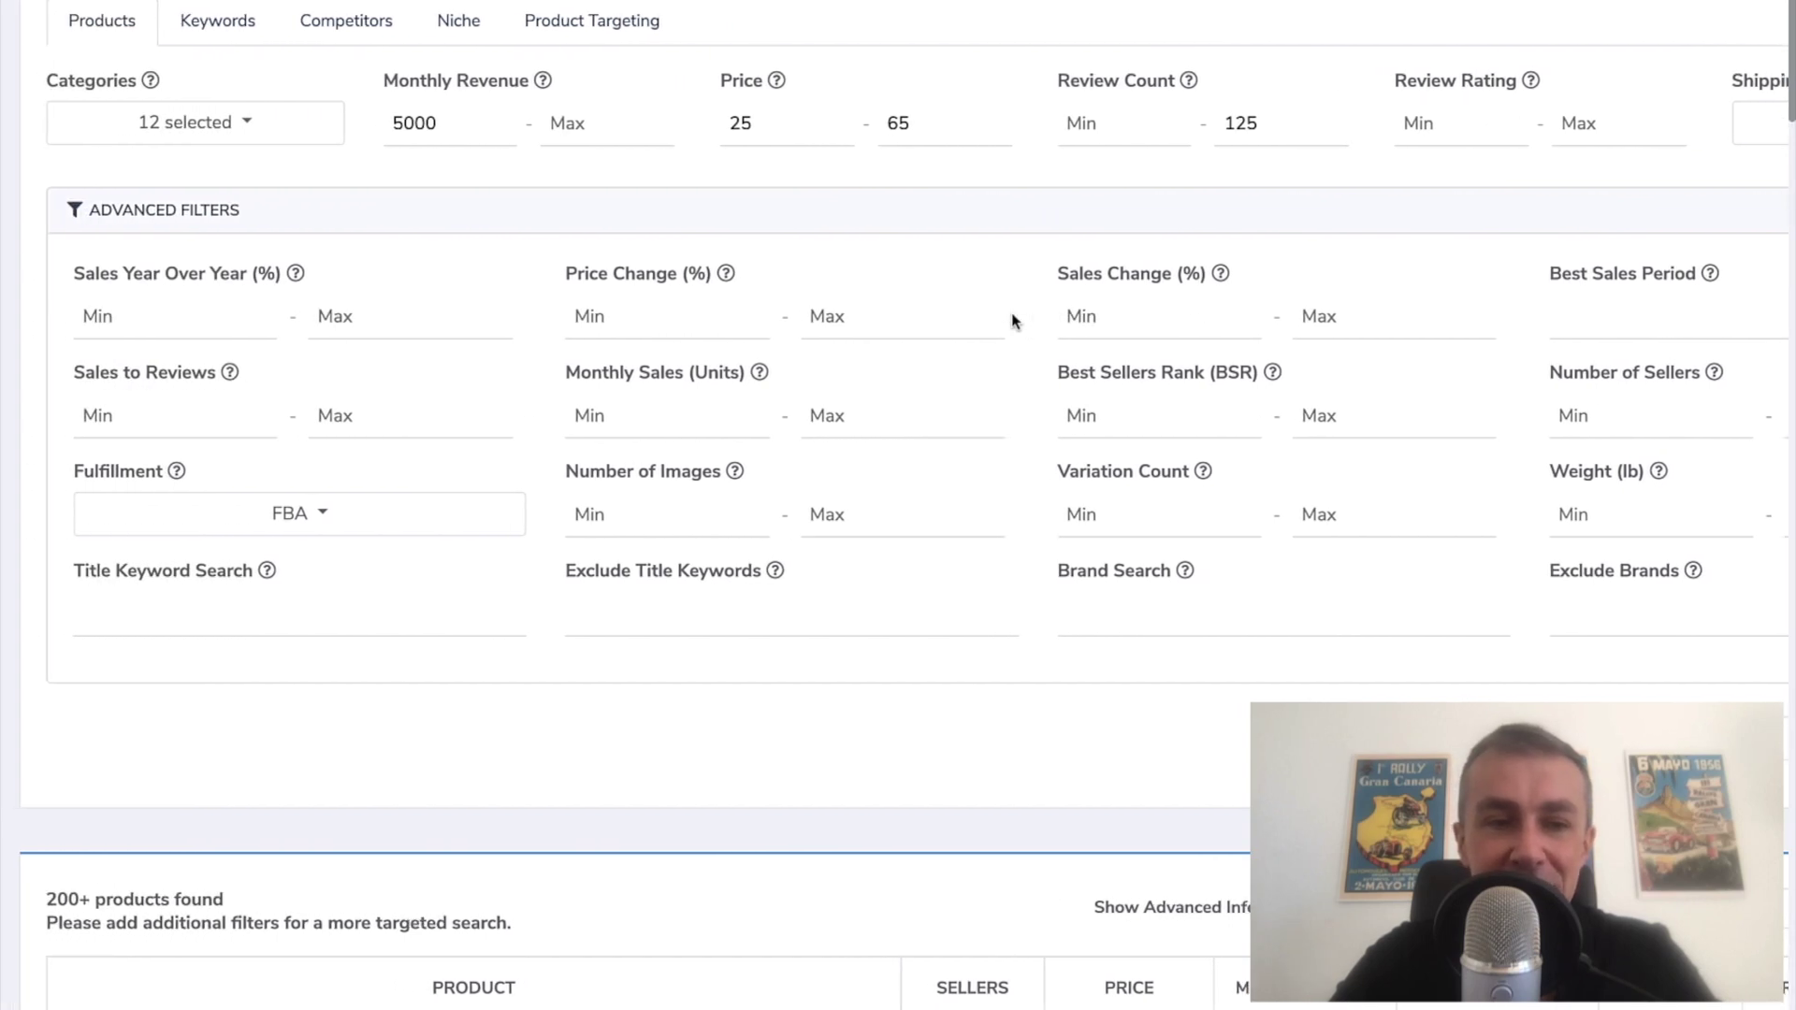
Step: Set the maximum weight in the advanced filters to 1,5 lb
scroll(1076, 400, right, 2)
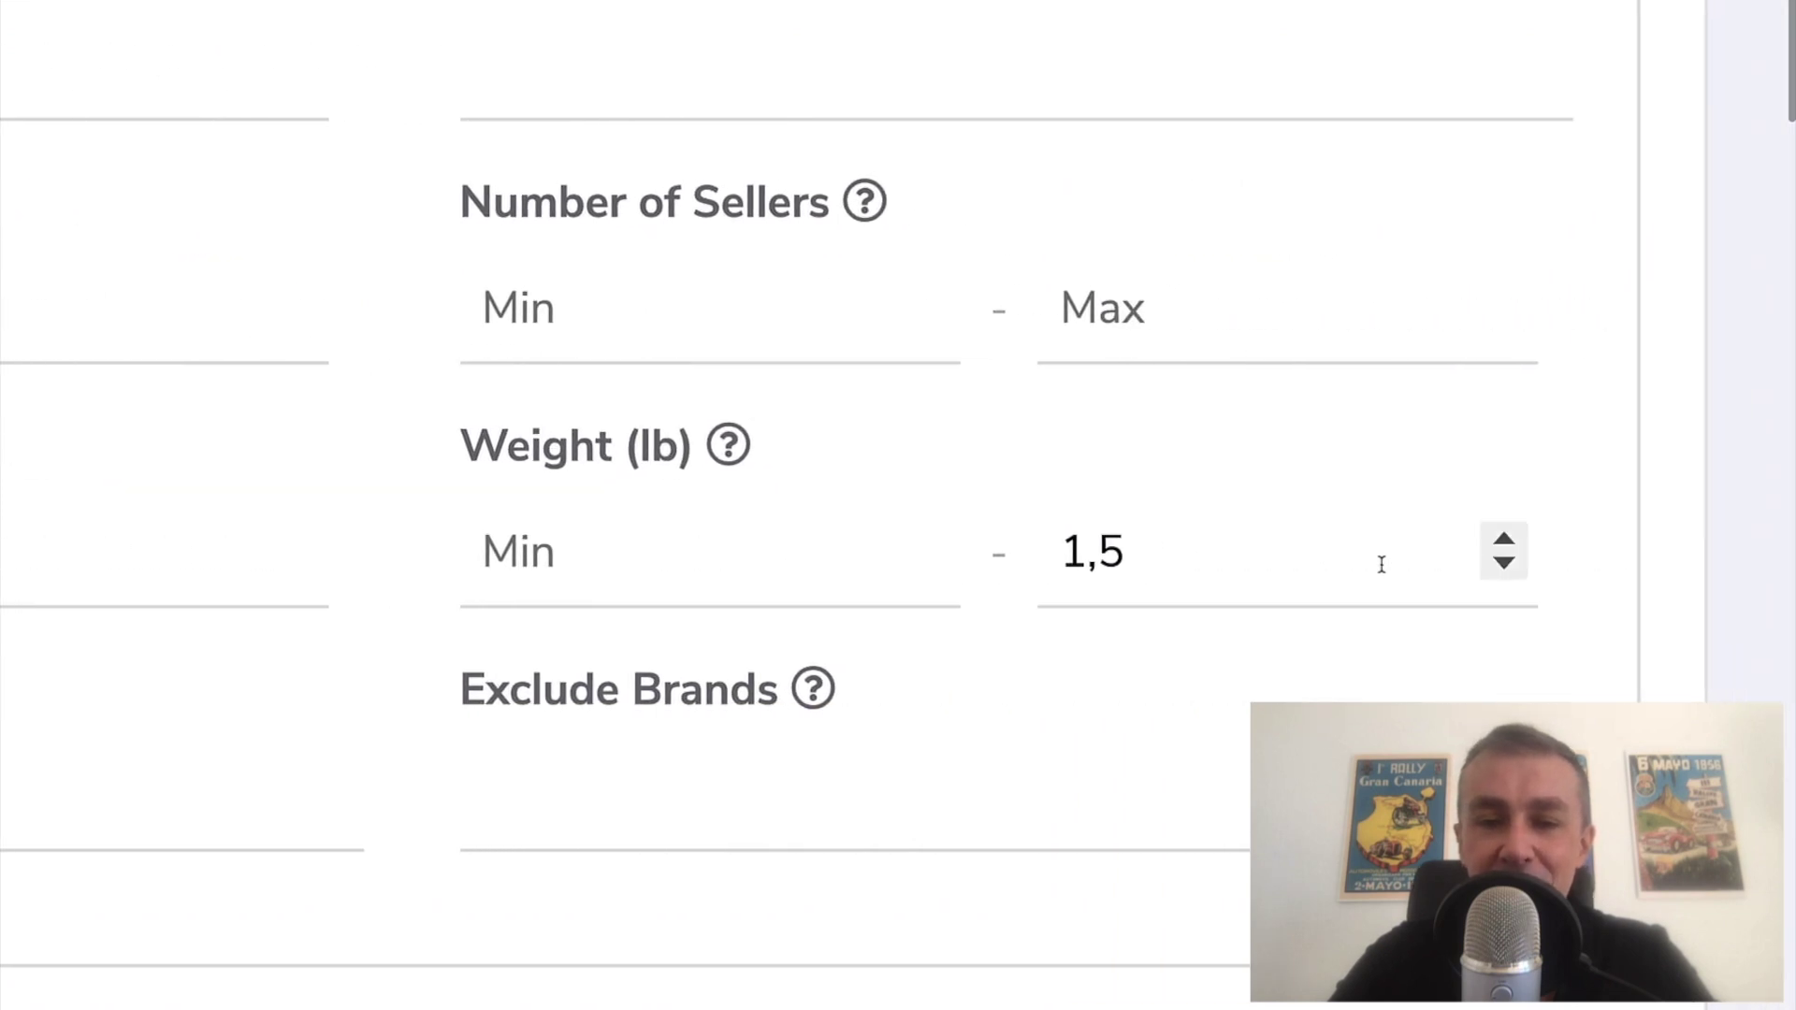
mouse_move(1195, 558)
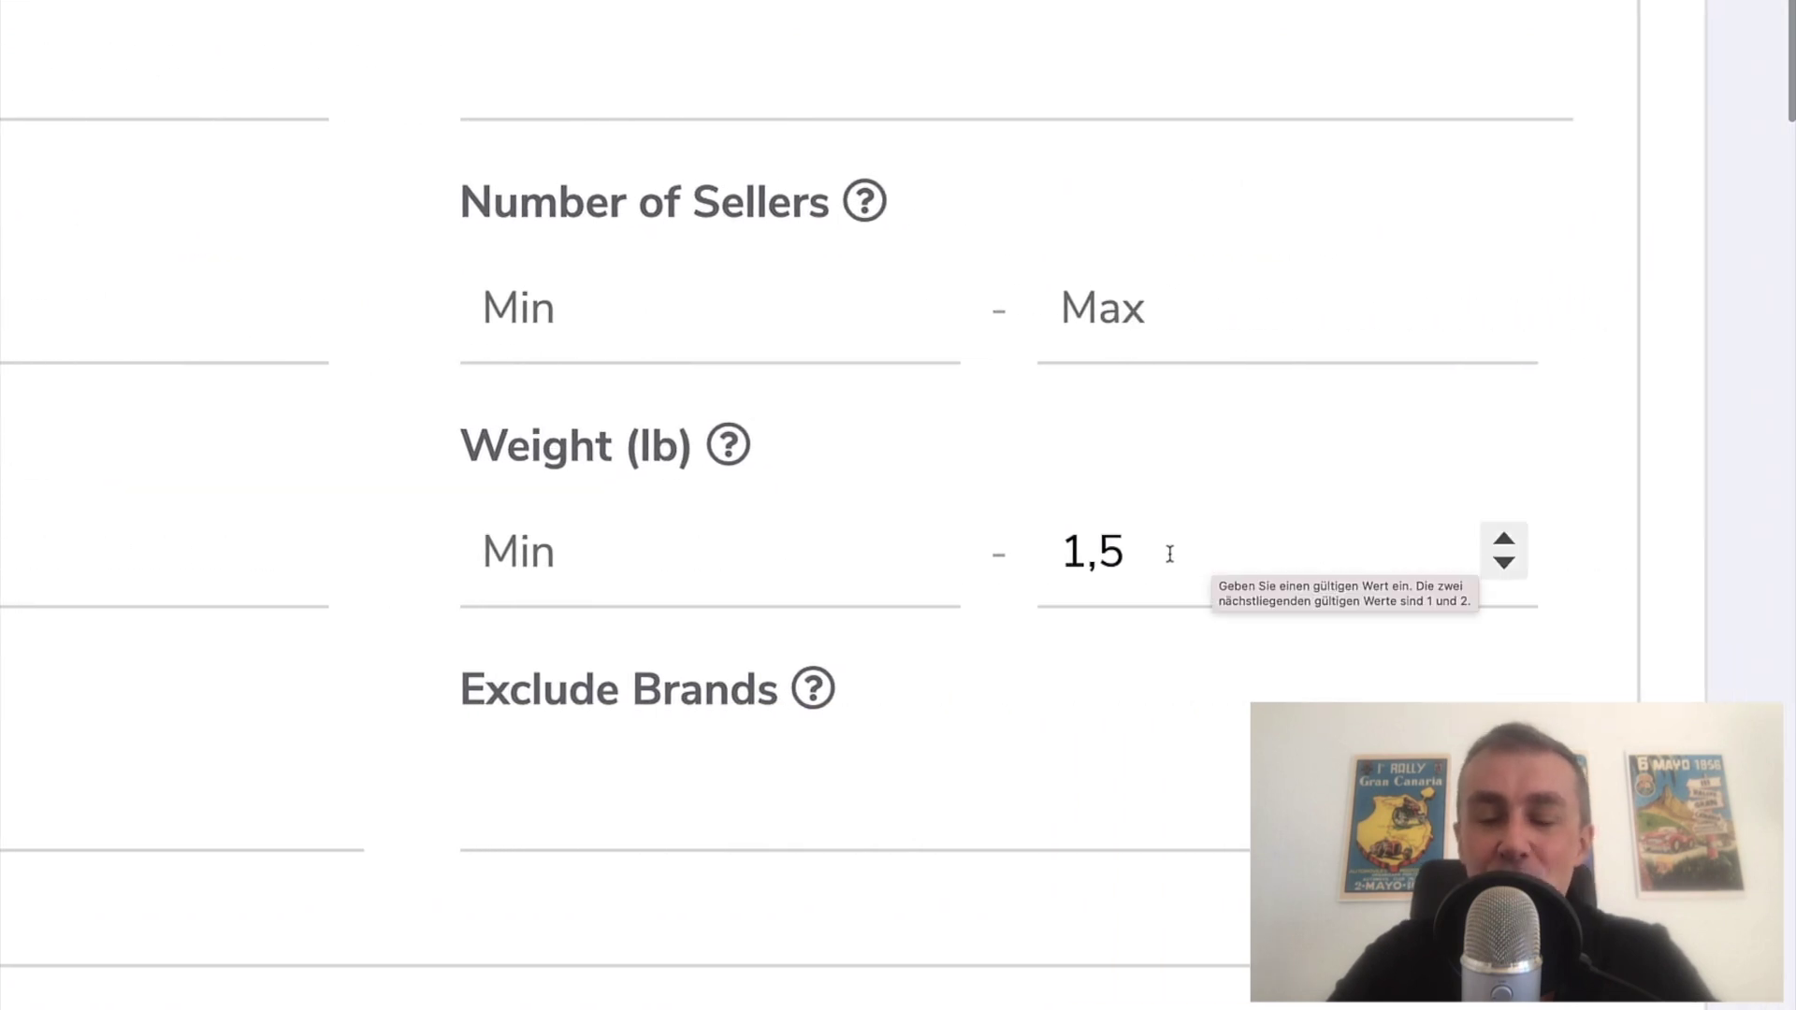
key(super+minus)
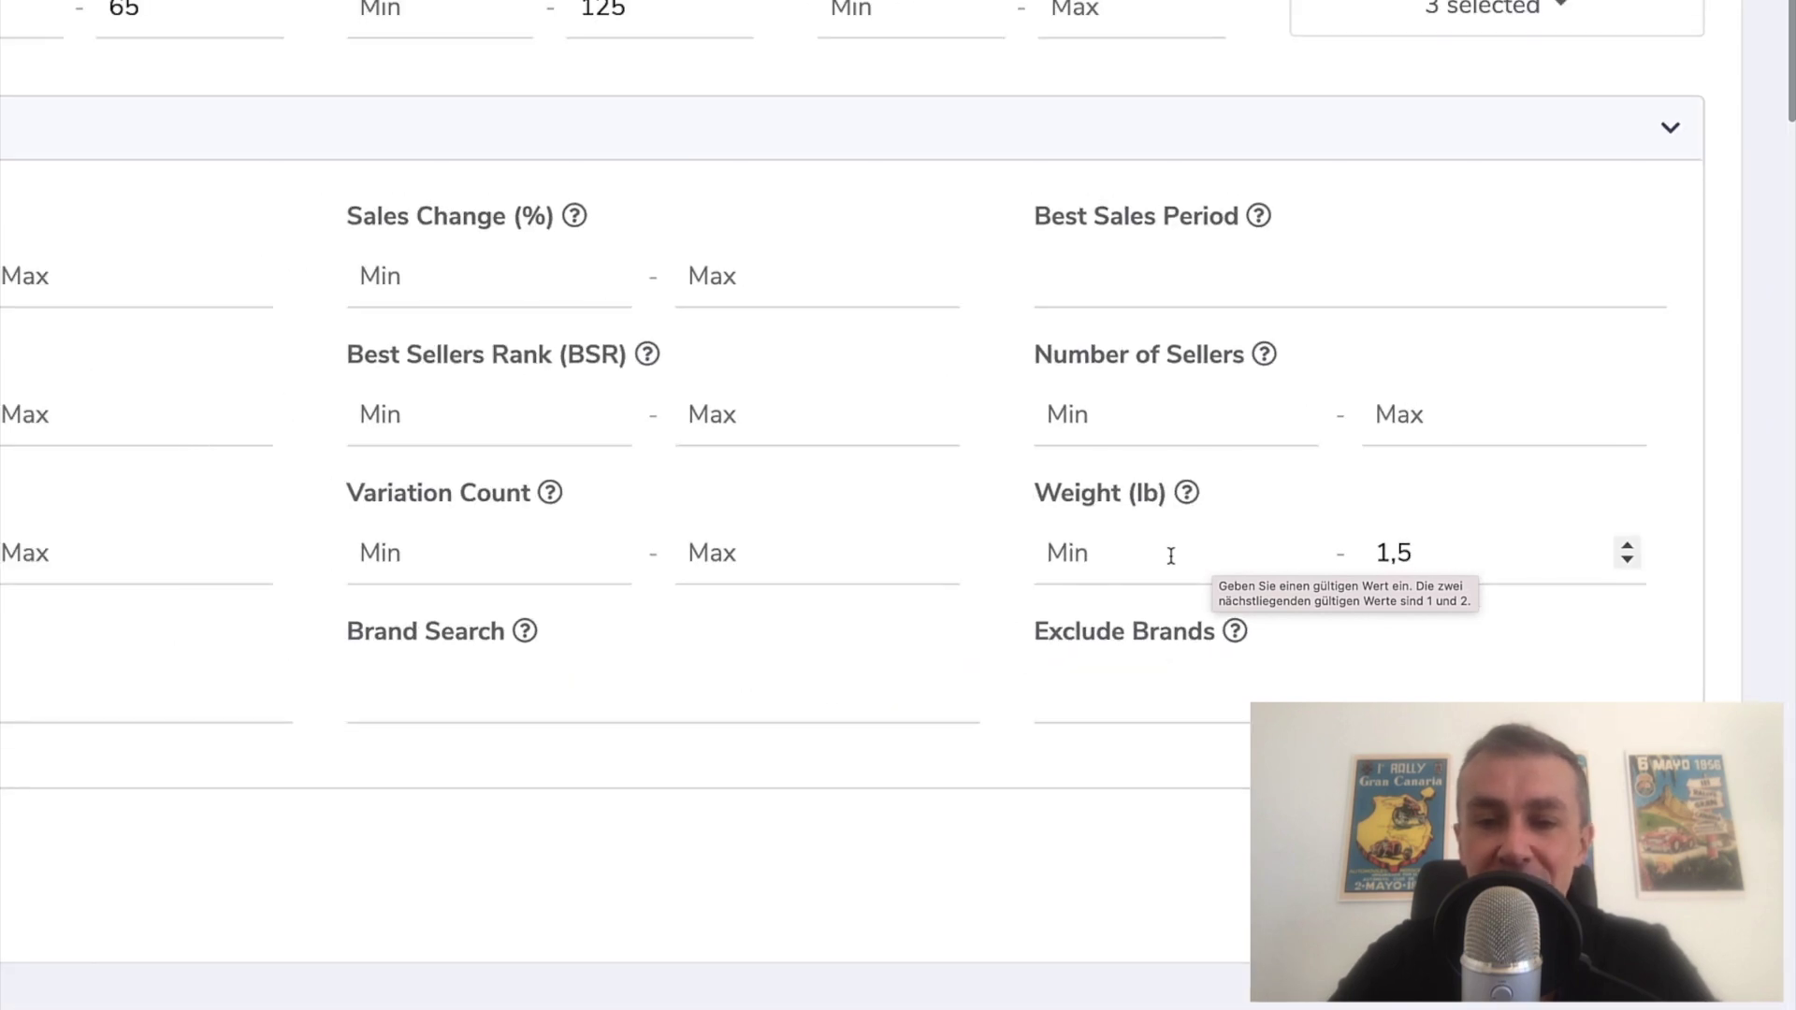
key(super+minus)
key(super+minus)
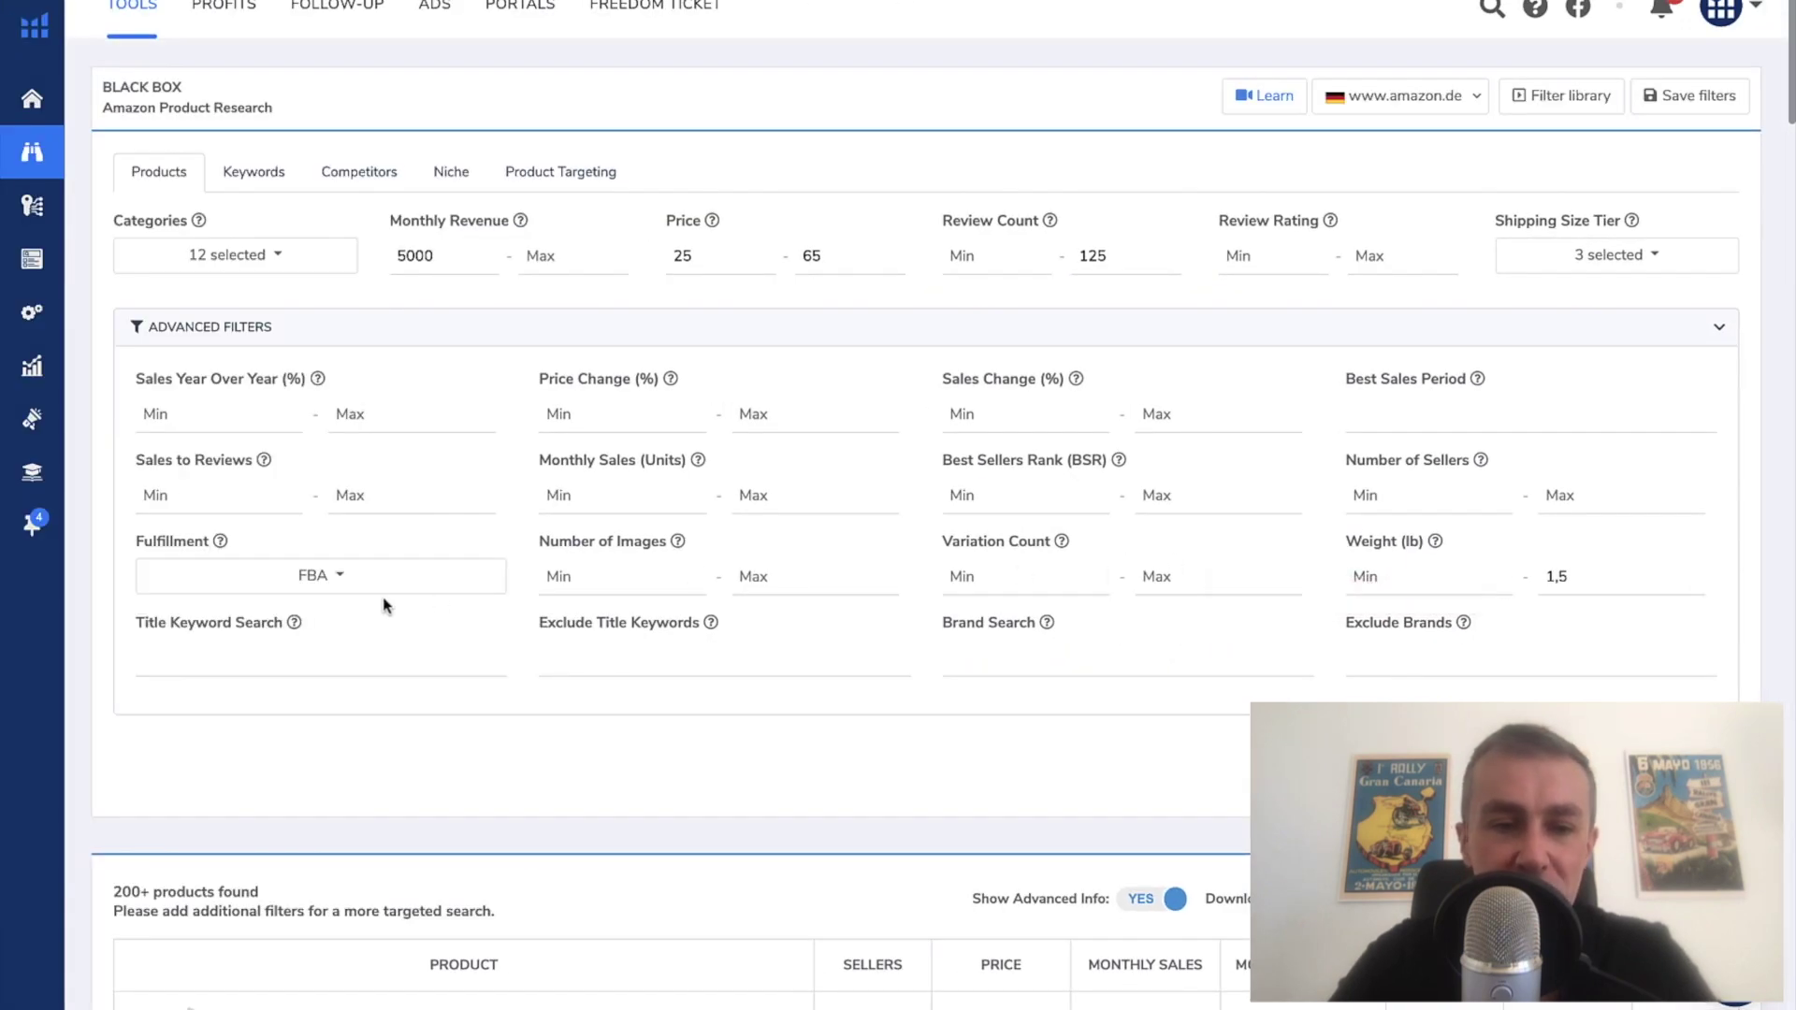
Step: Keep FBA as the fulfillment type and set both the maximum variation count and the maximum number of sellers to 1
click(350, 582)
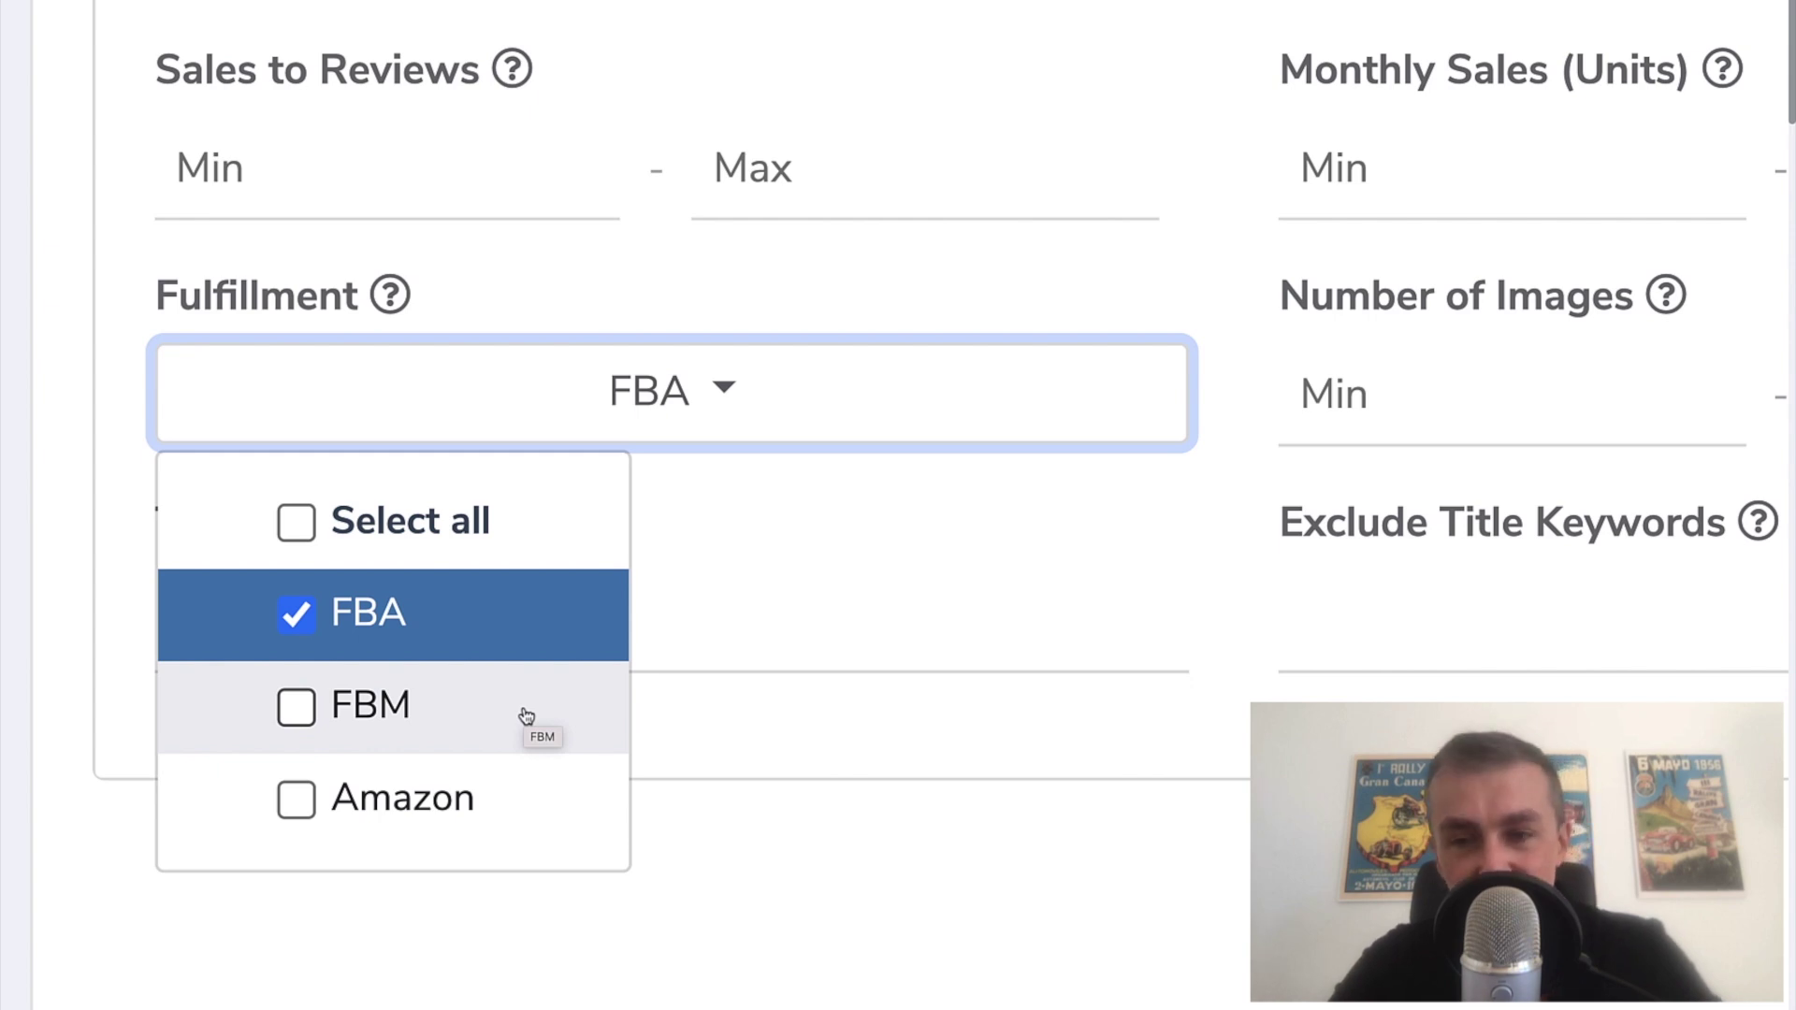
click(816, 729)
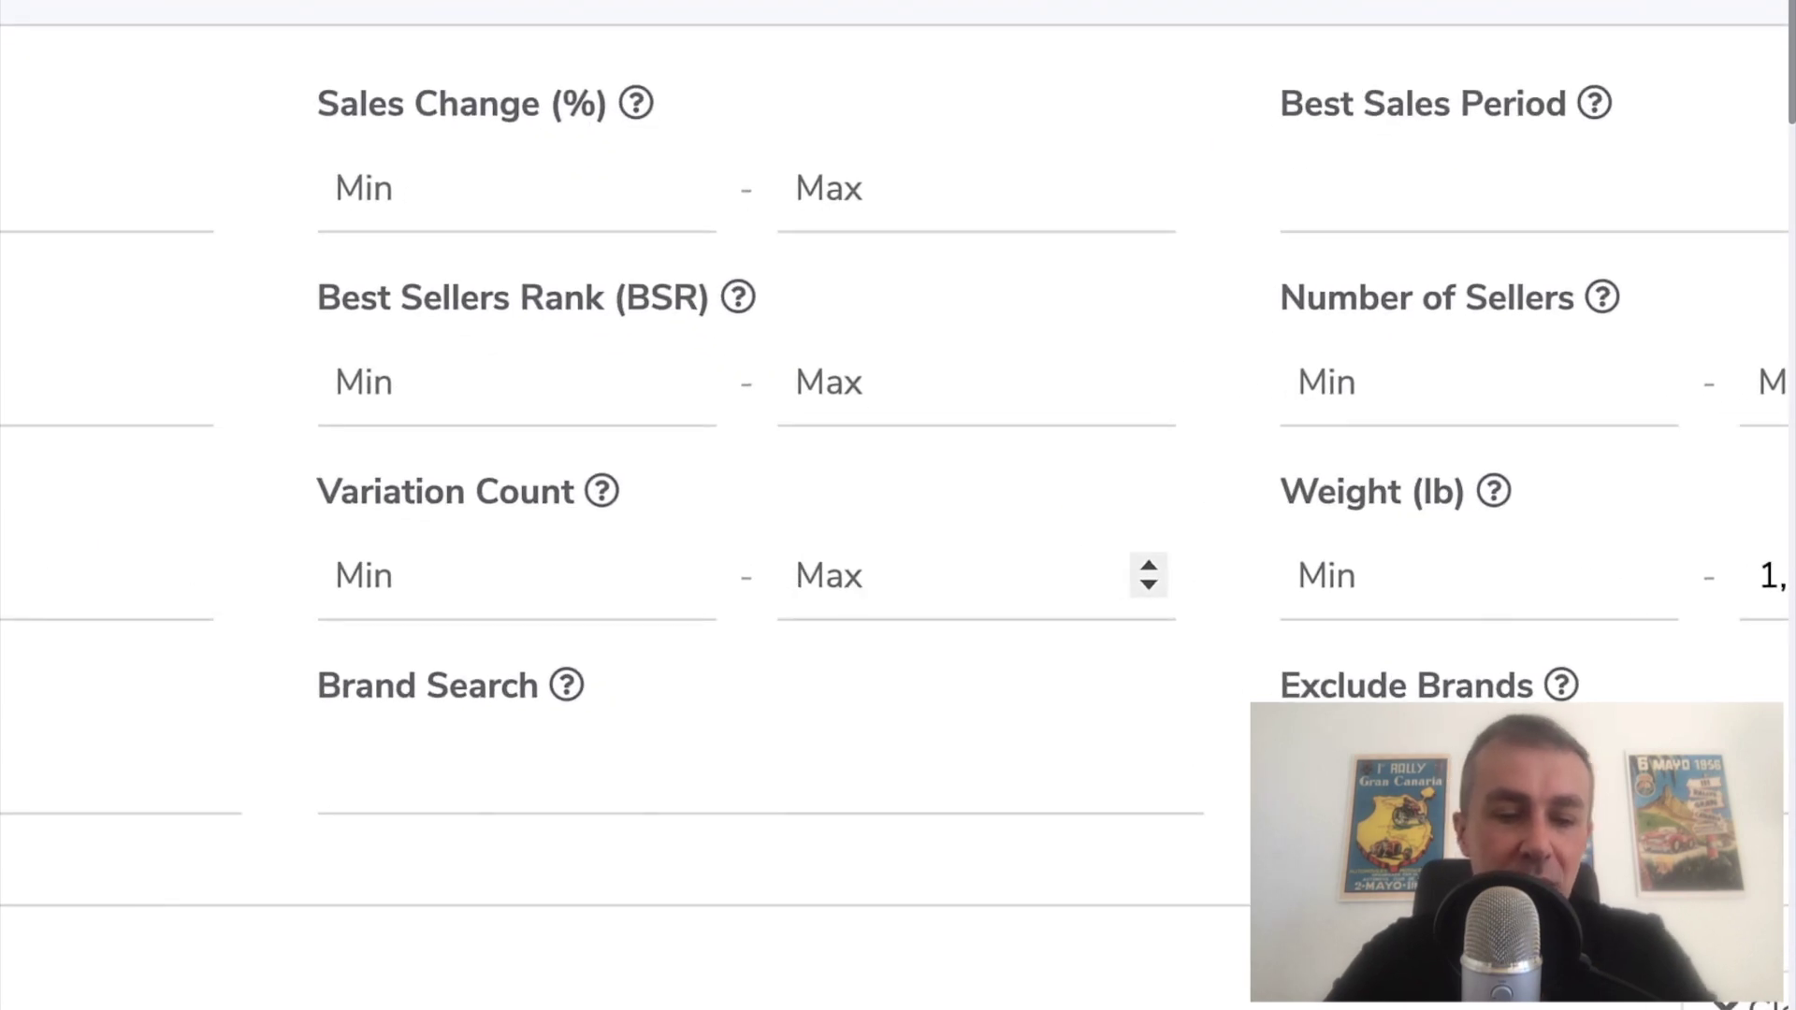
text(1)
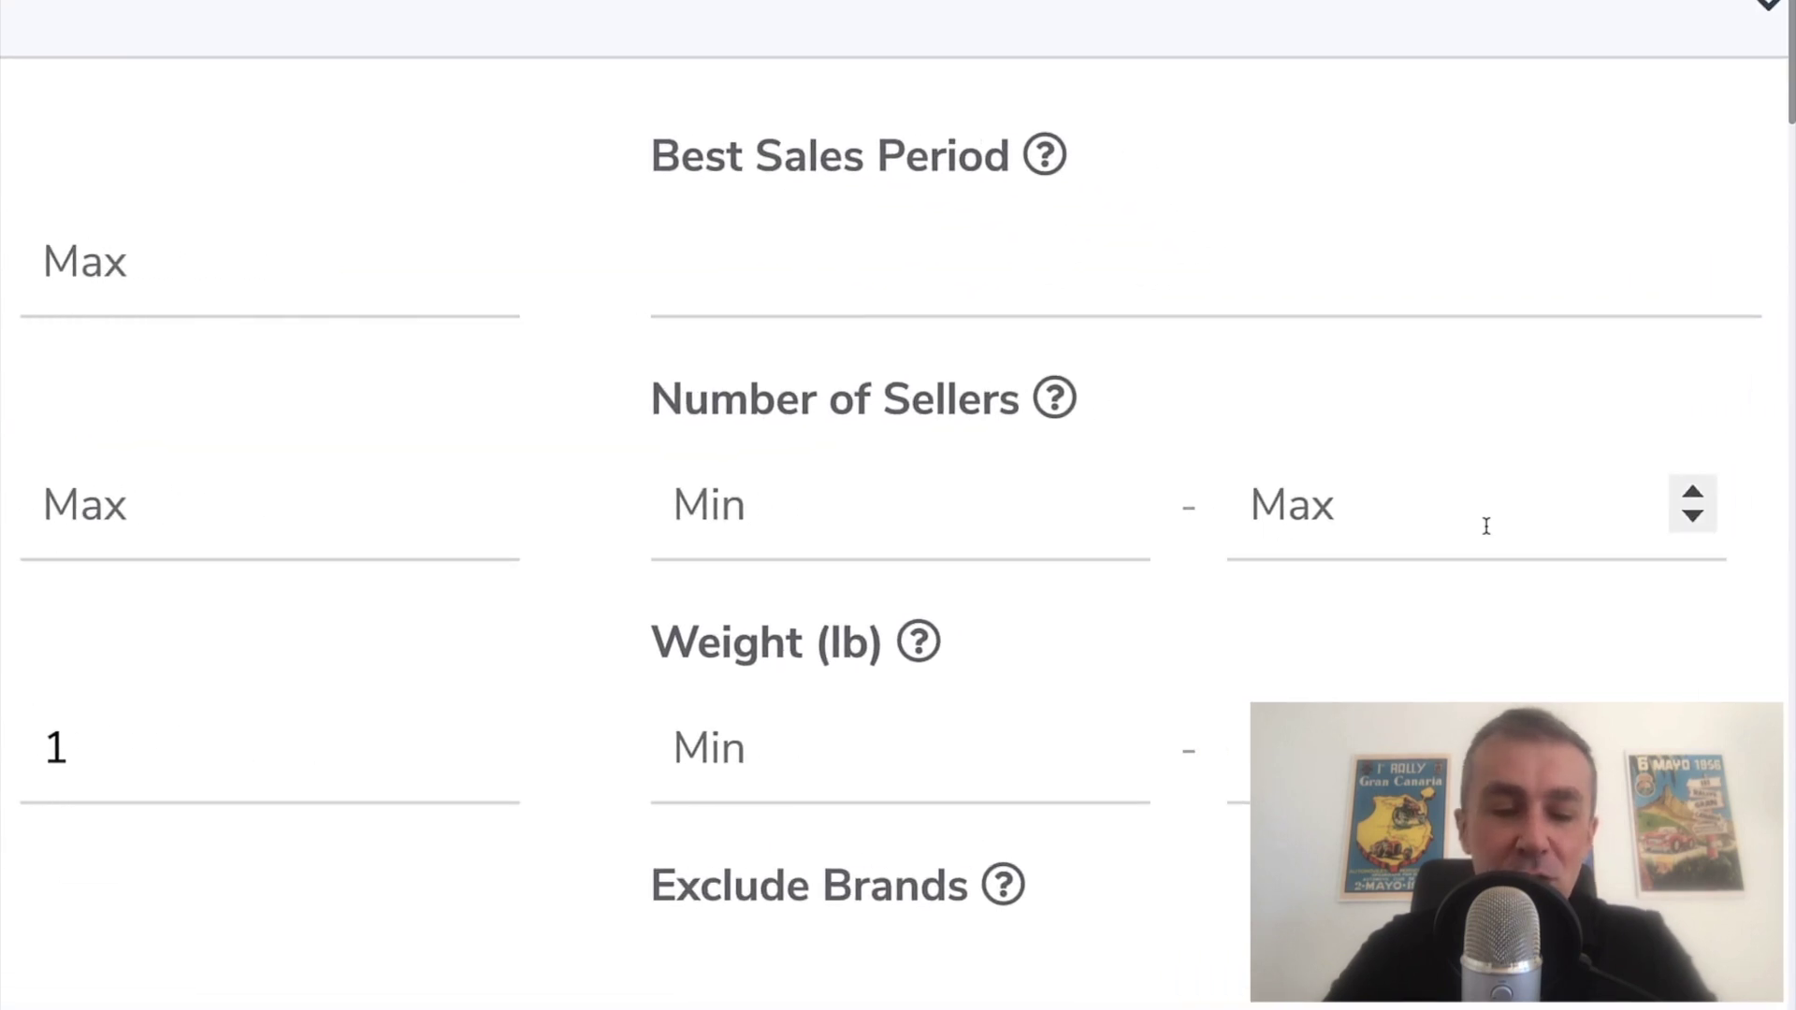
text(1)
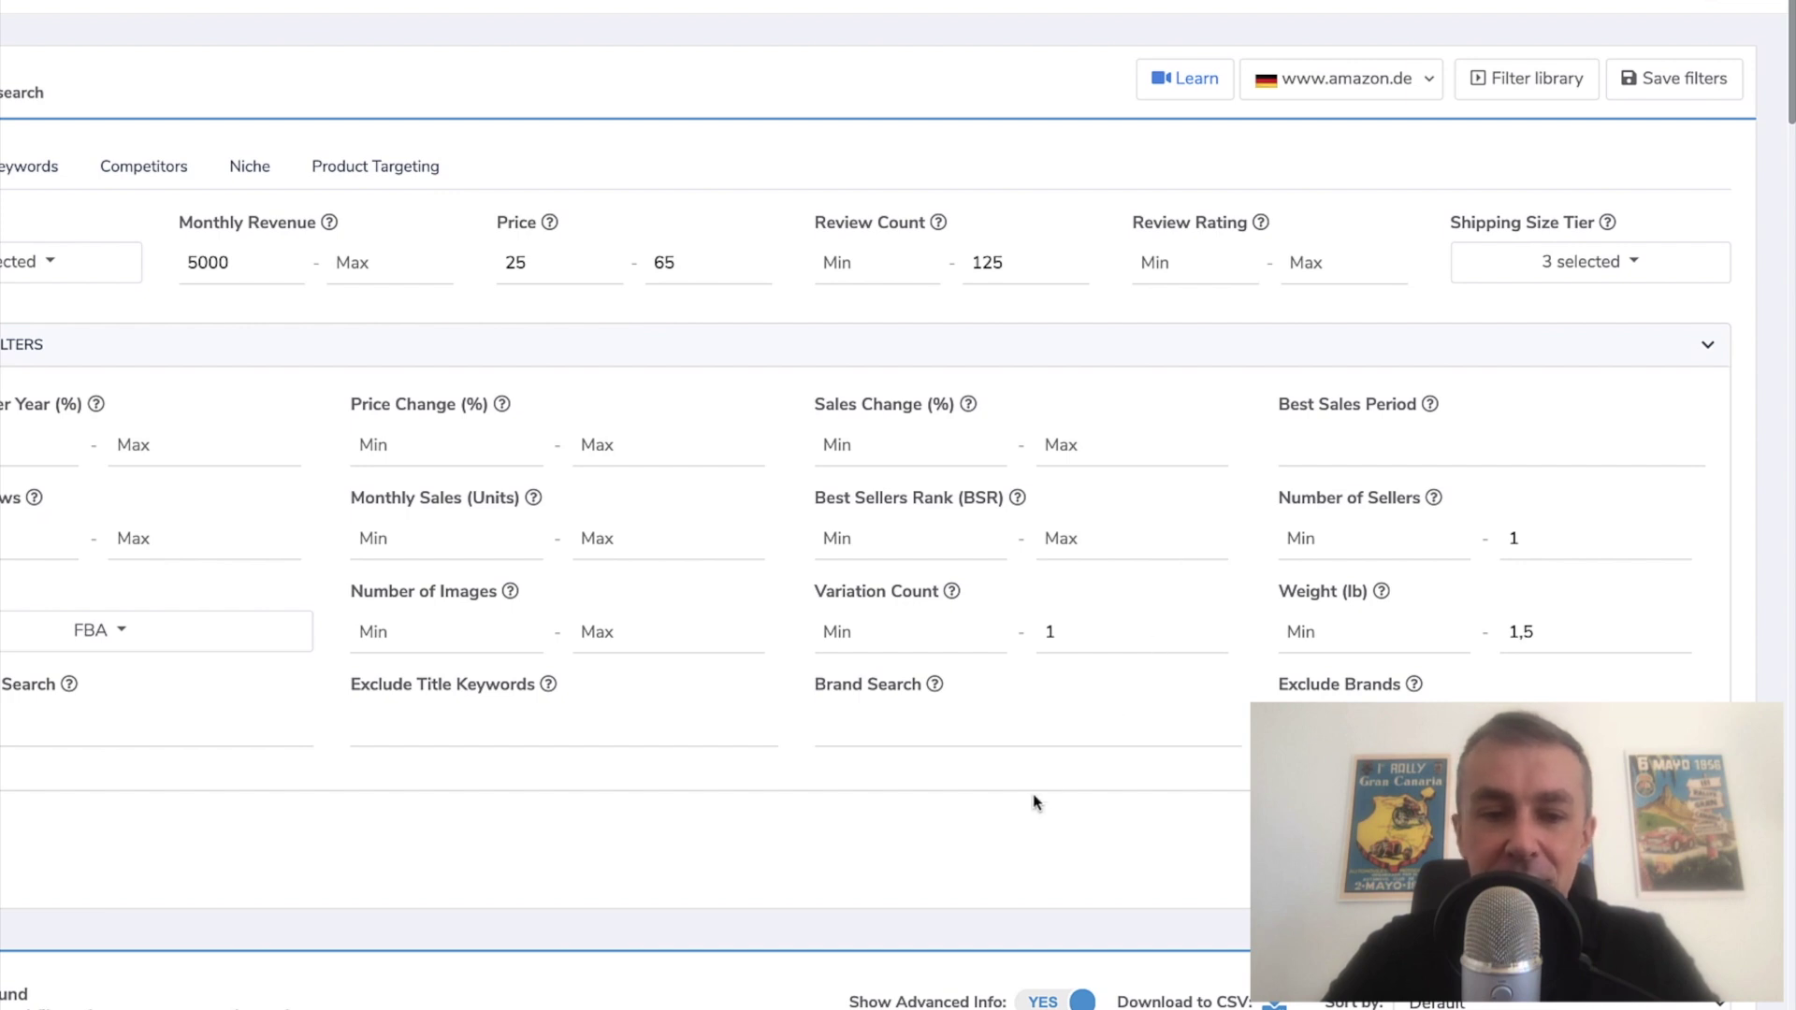
Step: Run the product search with the current filters and check the results
scroll(1036, 802, down, 1)
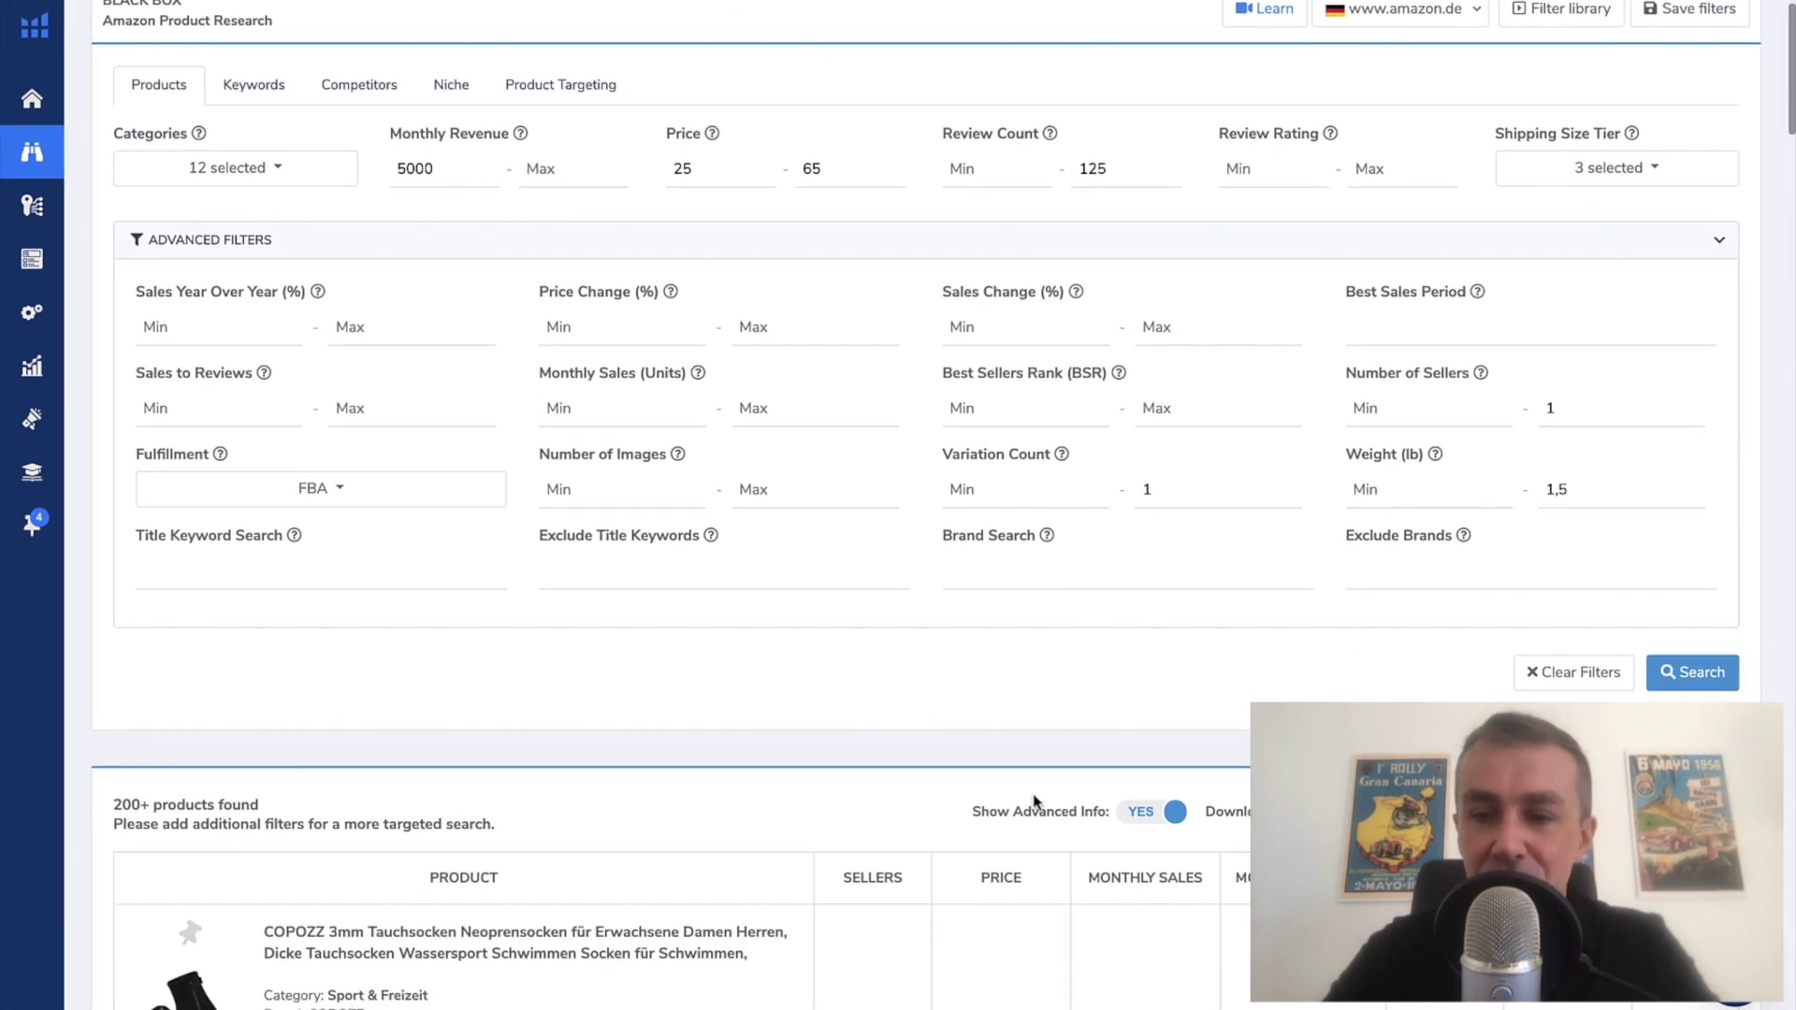
click(1681, 678)
scroll(1681, 711, down, 5)
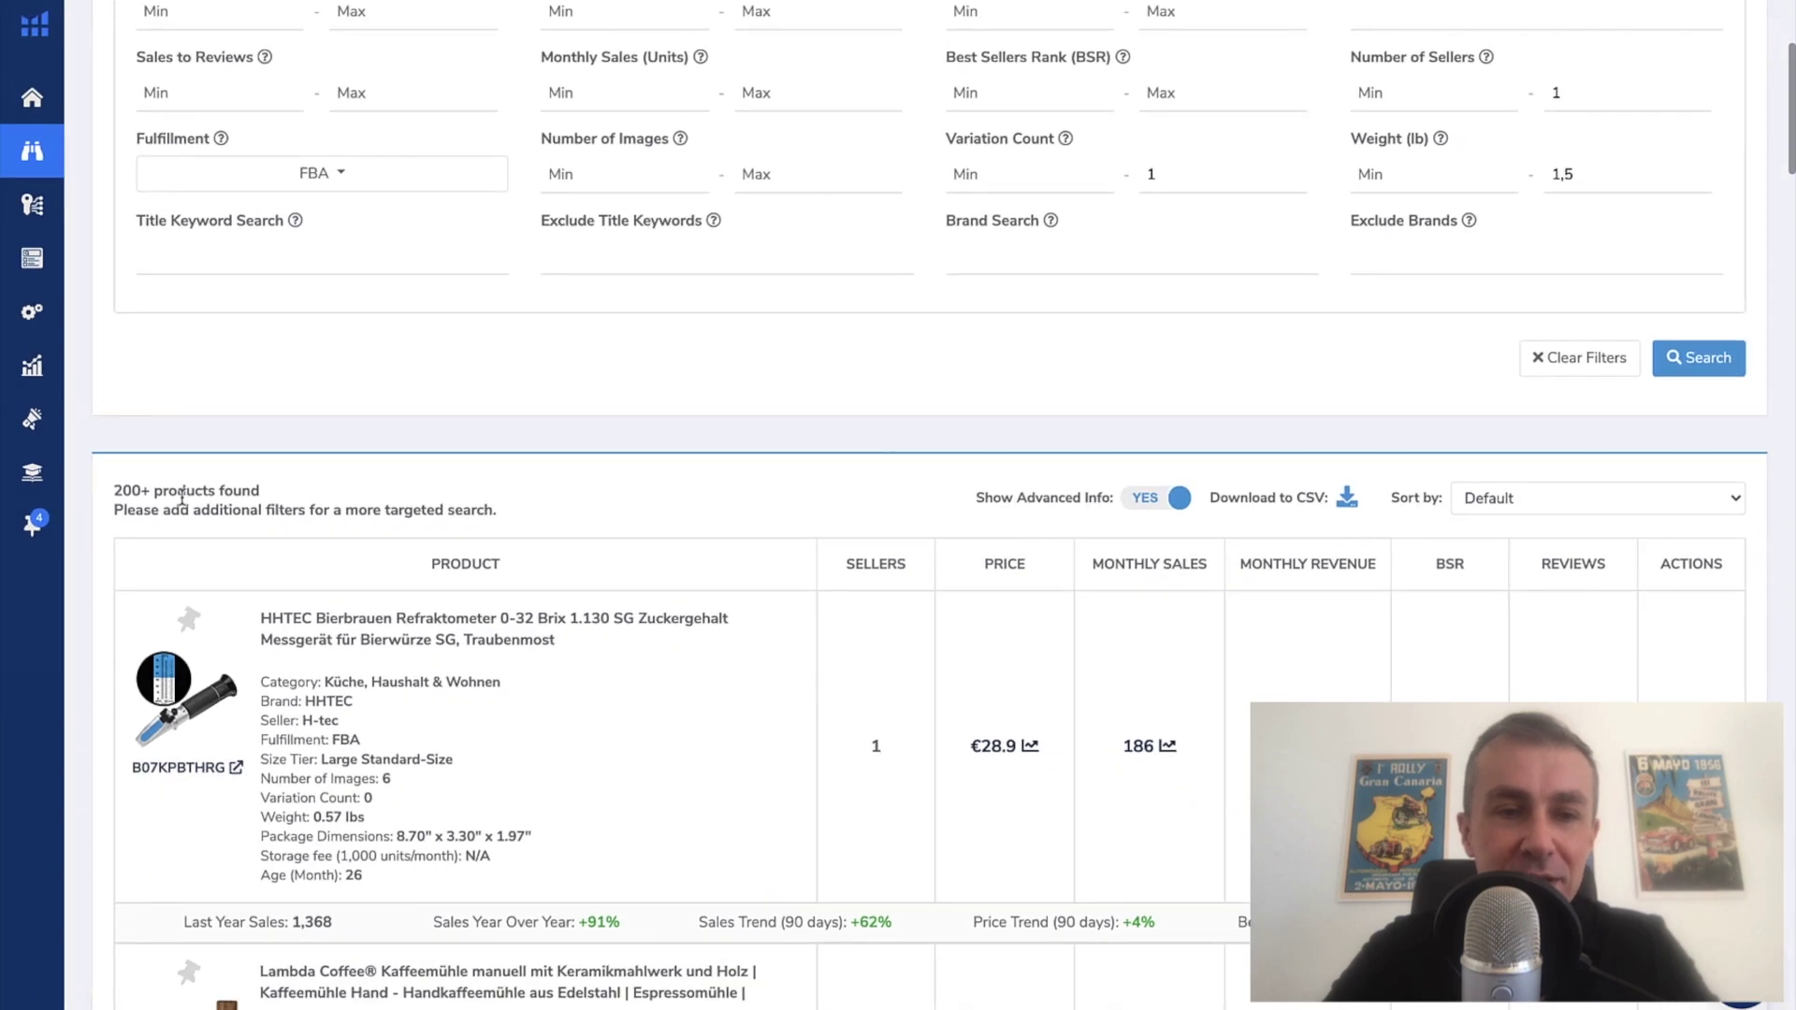
Step: Remove Auto & Motorrad, Baby, Baumarkt and Beauty from the selected categories
scroll(184, 505, up, 5)
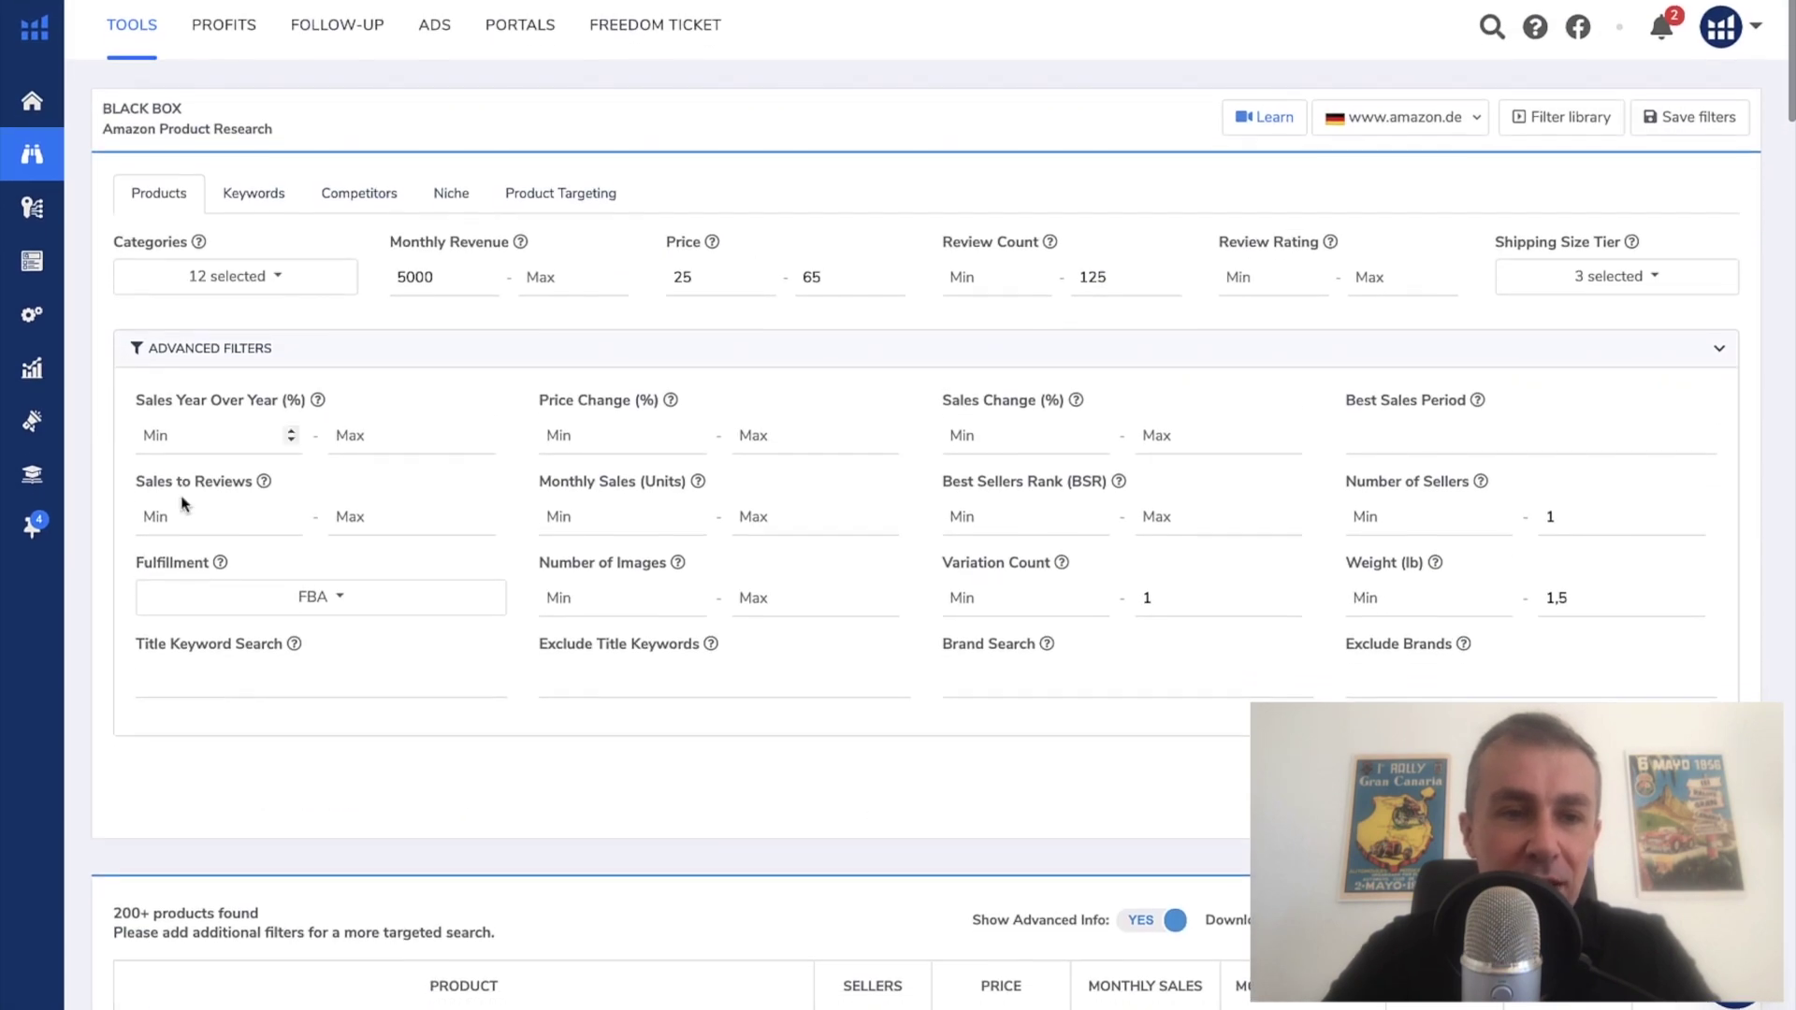
click(279, 292)
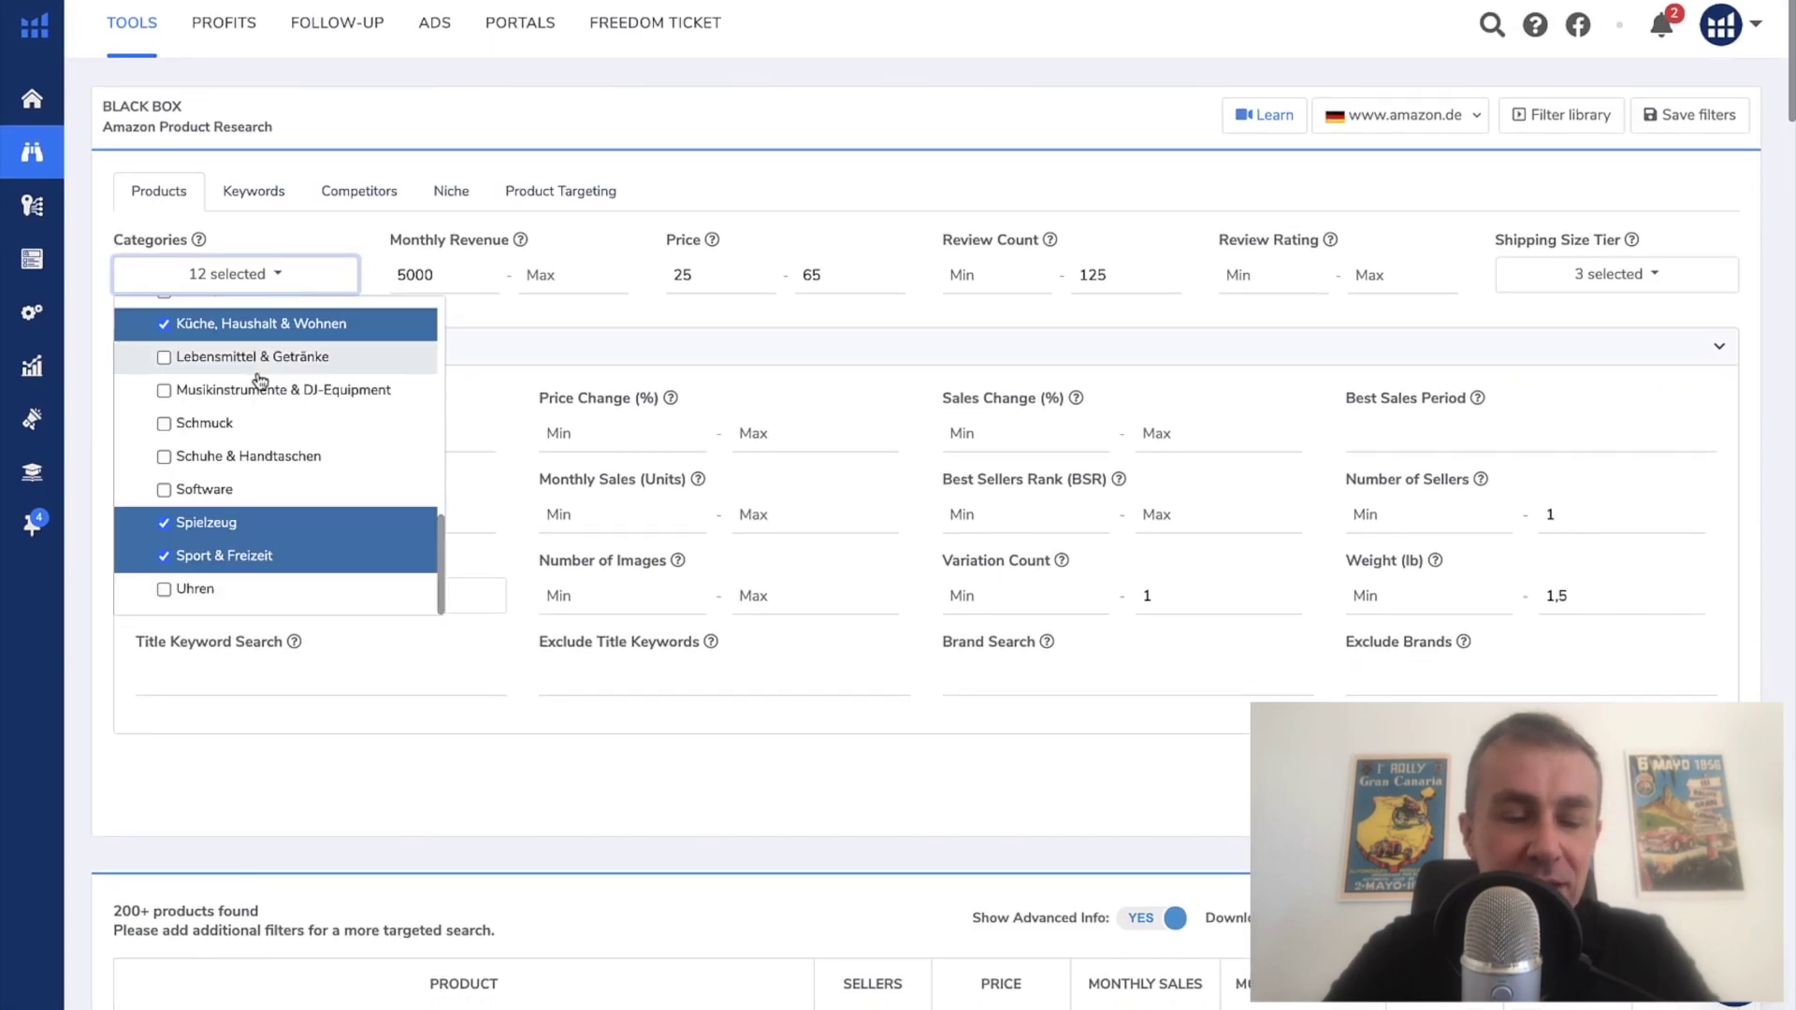
scroll(260, 367, up, 5)
click(234, 356)
click(224, 388)
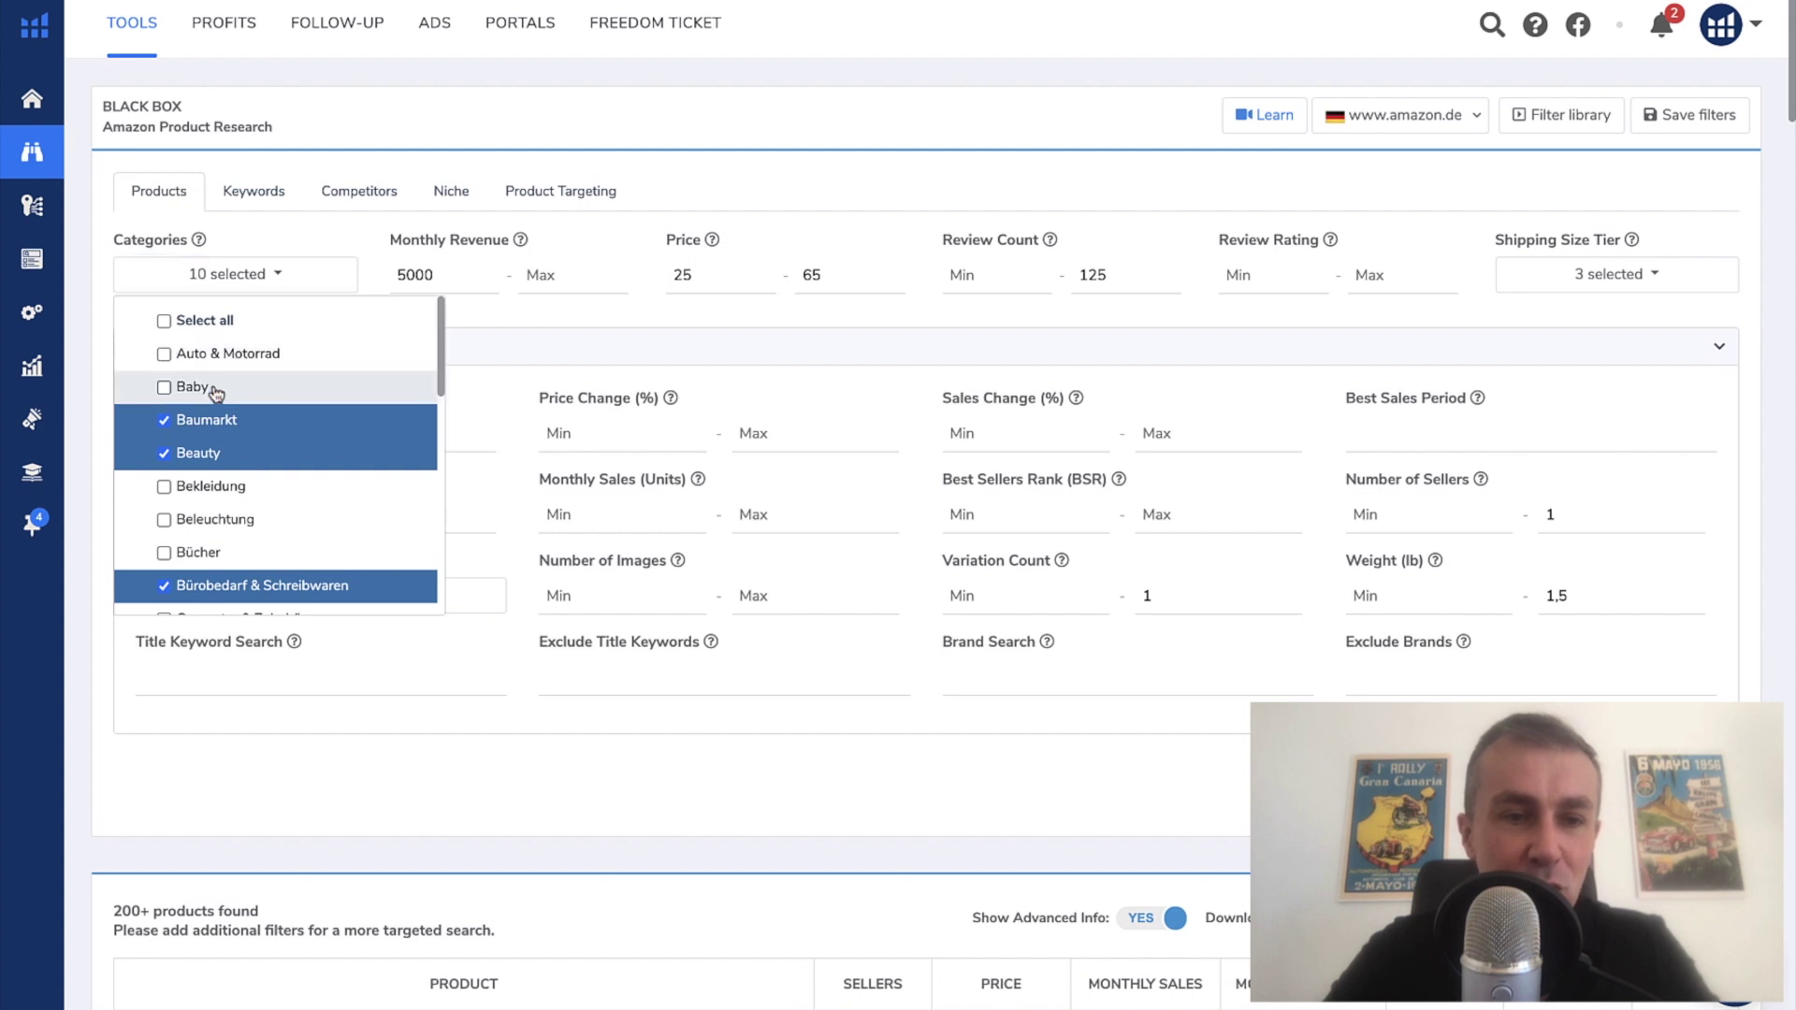
click(217, 421)
click(223, 453)
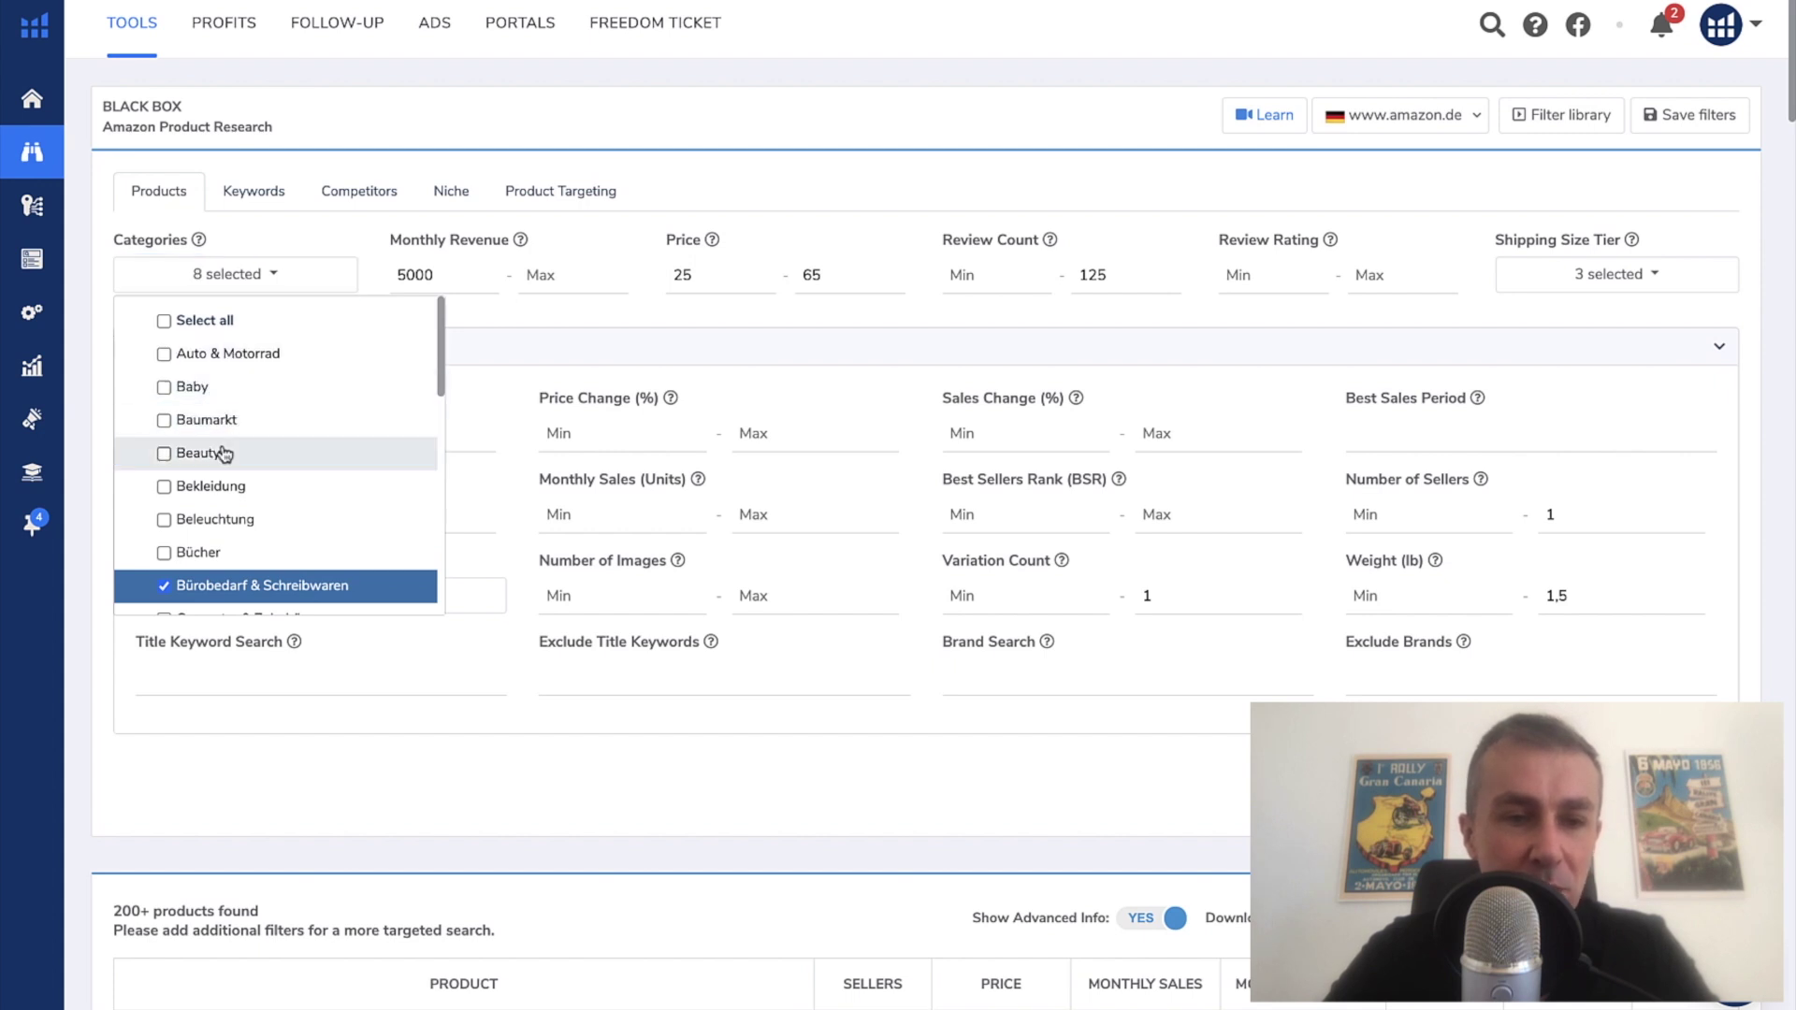
Step: Deselect the categories Bürobedarf & Schreibwaren, Drogerie & Körperpflege, and Gewerbe, Industrie & Wissenschaft
scroll(221, 440, down, 2)
click(218, 392)
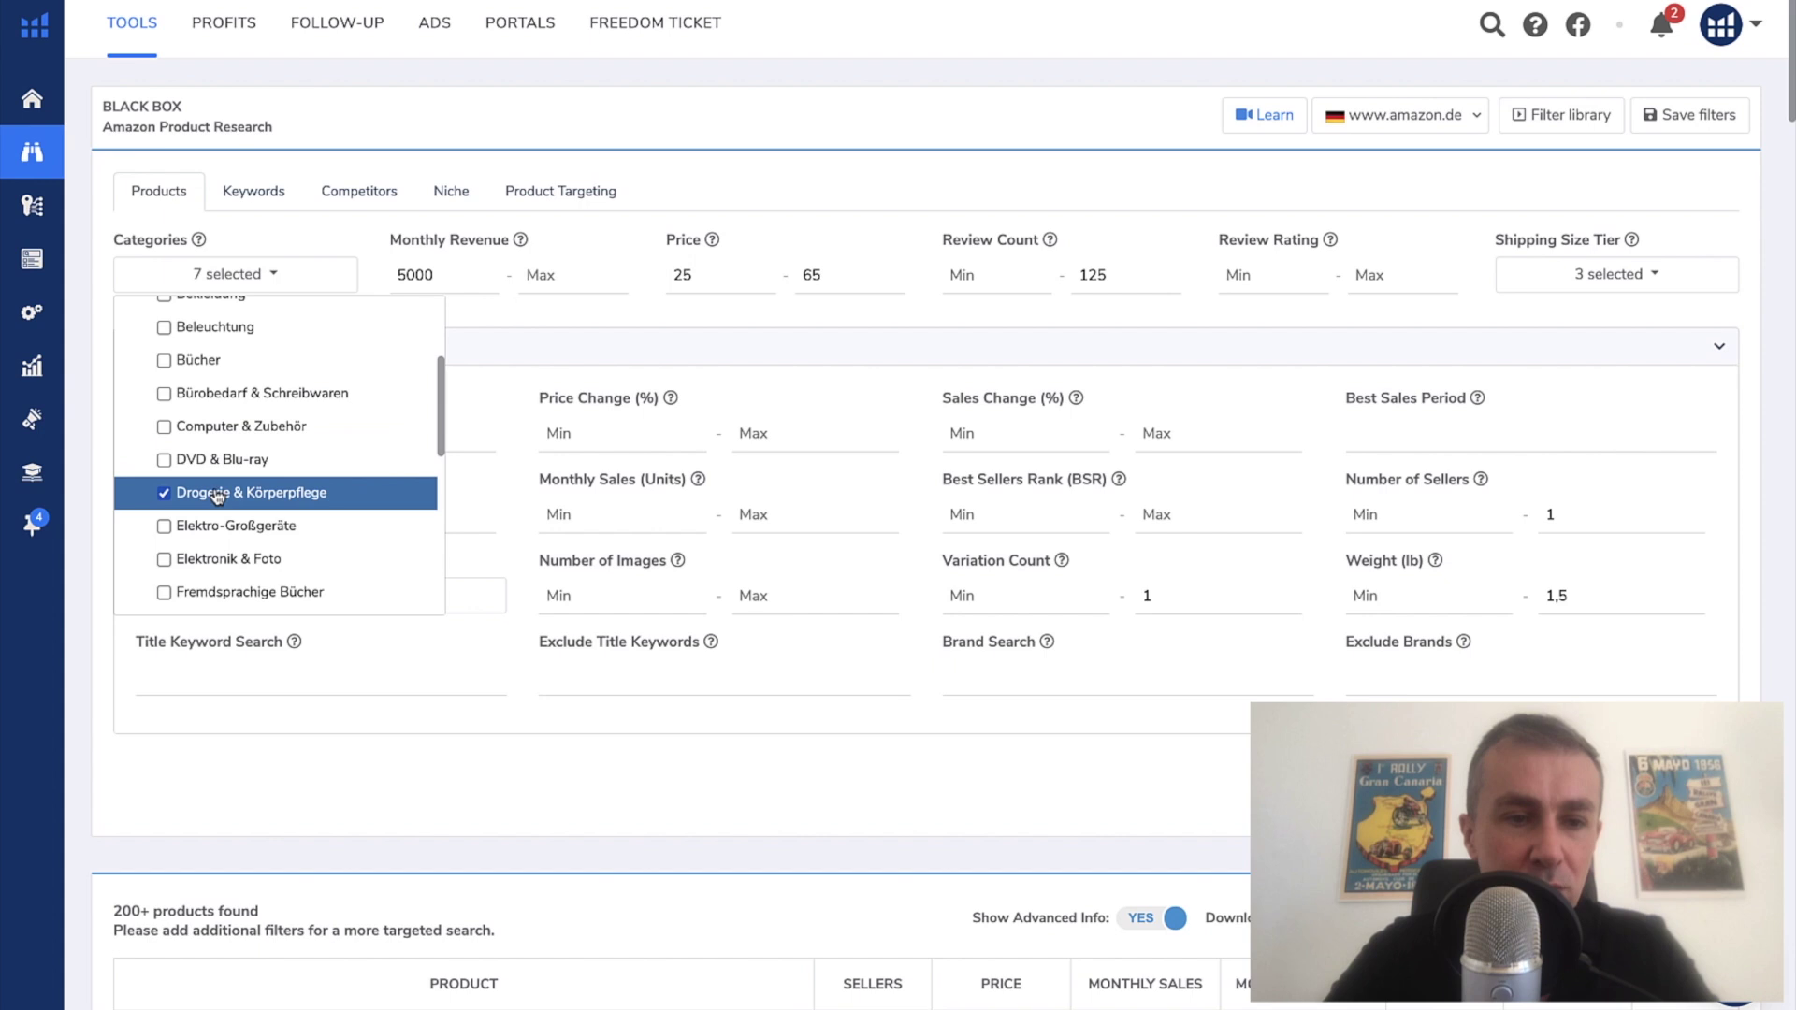
scroll(218, 493, down, 1)
click(214, 420)
scroll(221, 449, down, 1)
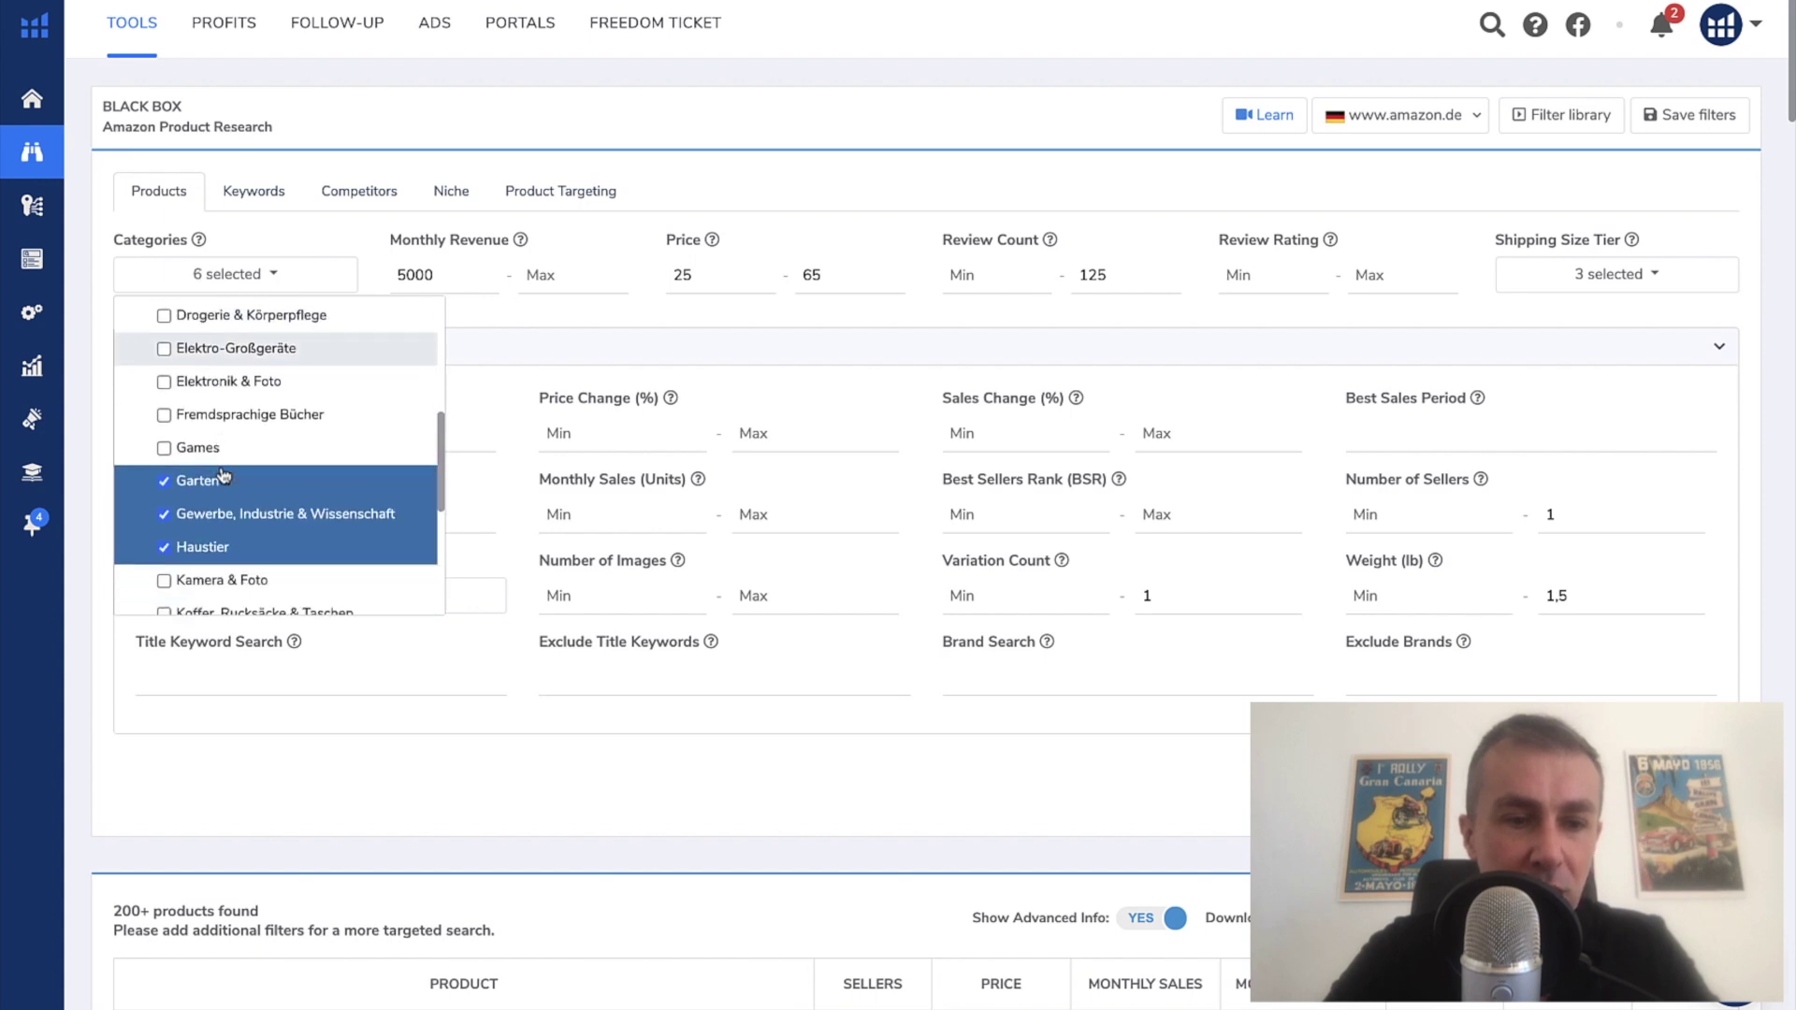
click(259, 521)
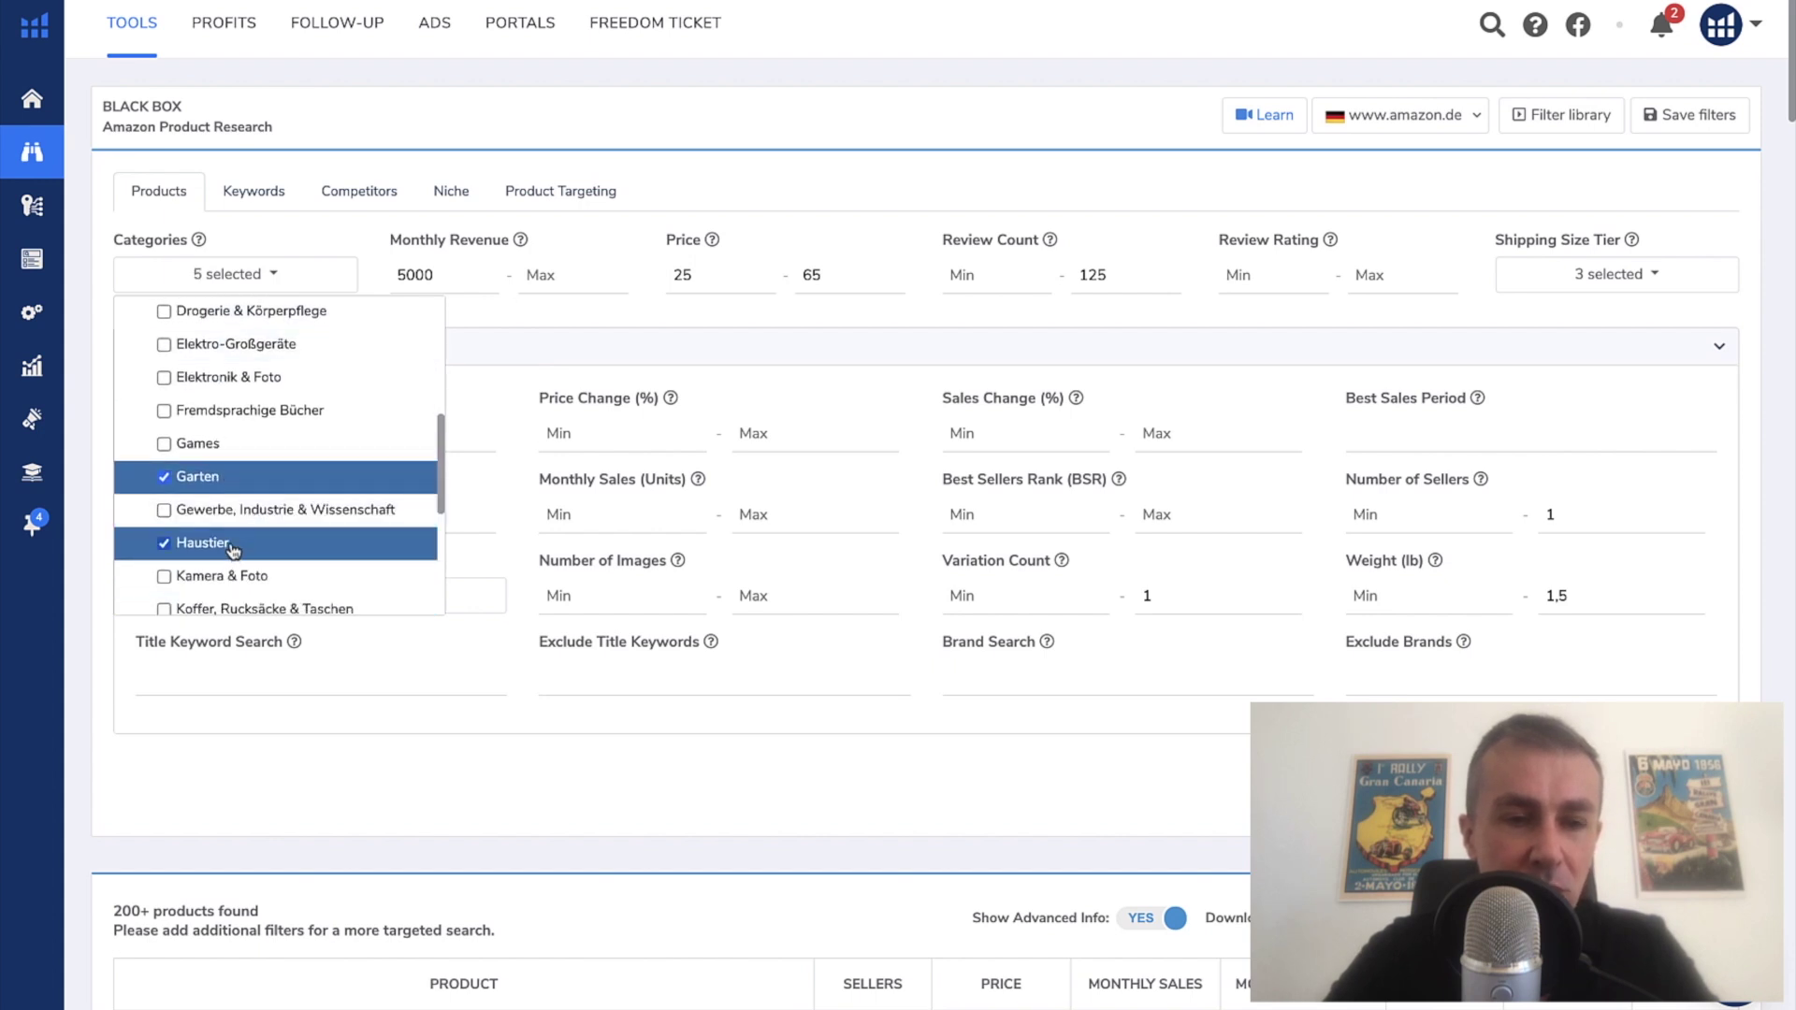
Step: Remove Spielzeug and Sport & Freizeit from the selected categories and run the product search again
scroll(232, 550, down, 3)
scroll(220, 459, down, 1)
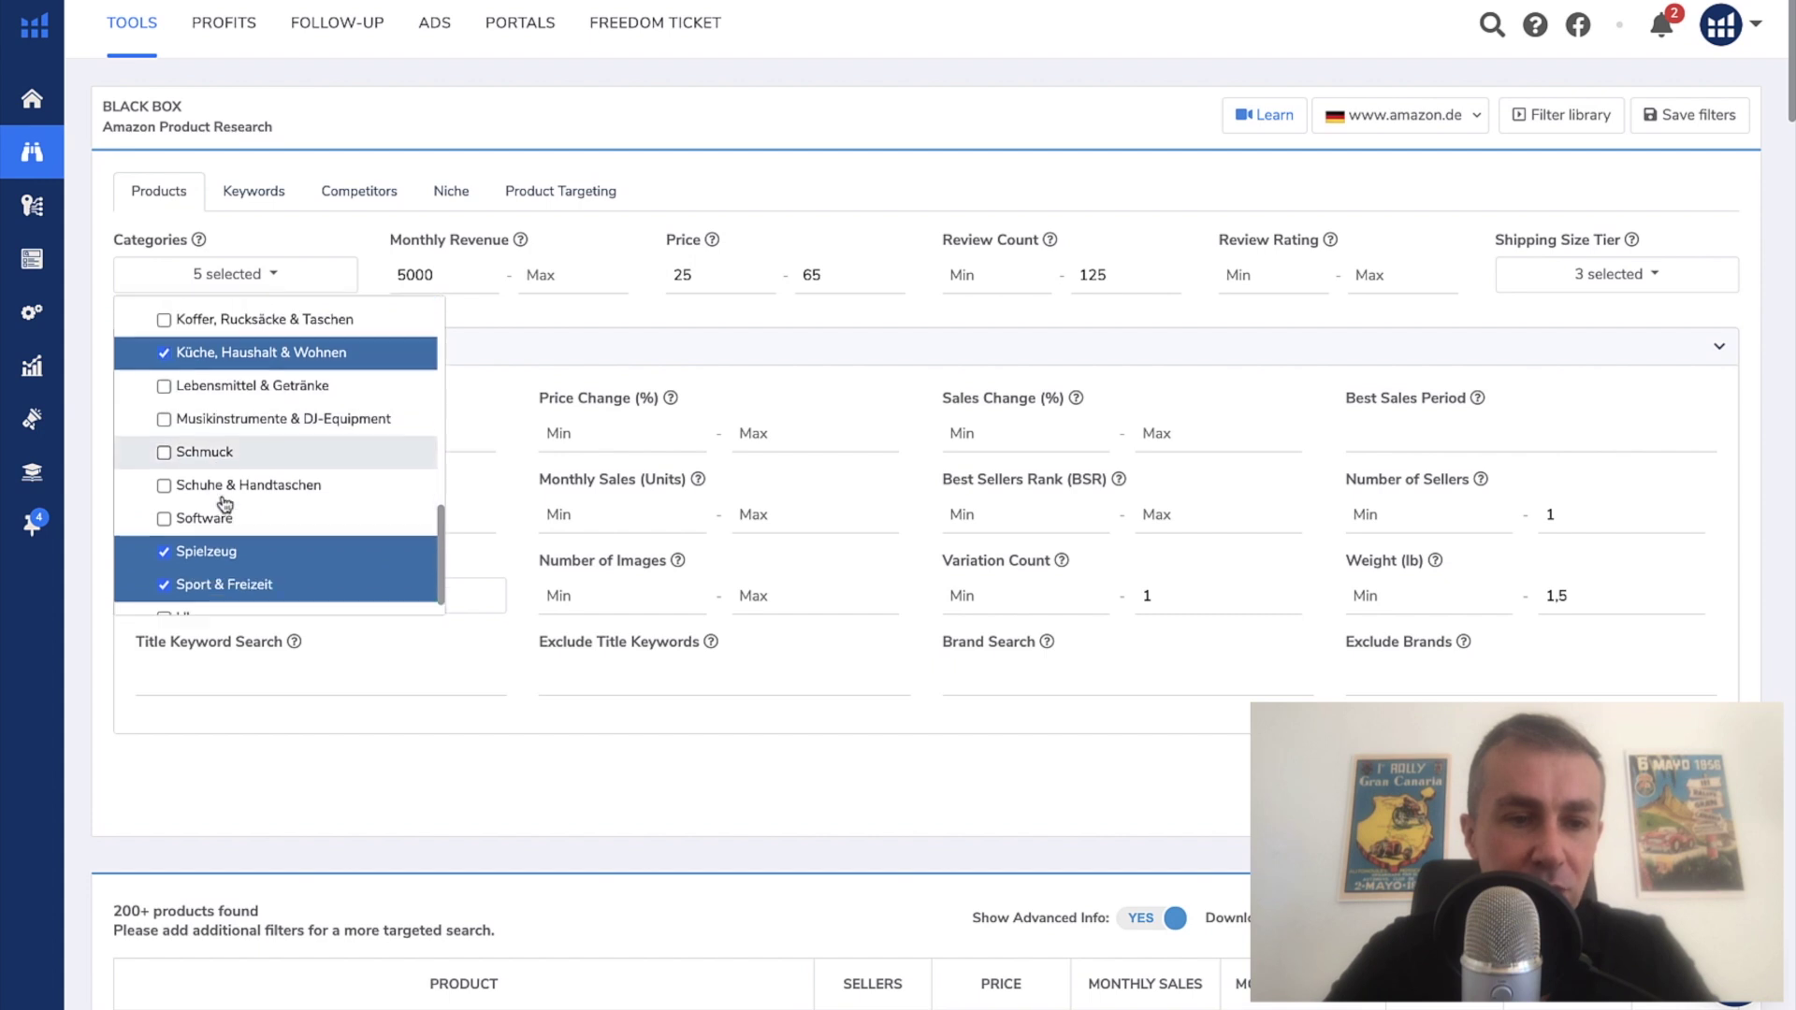
click(205, 530)
scroll(163, 561, down, 2)
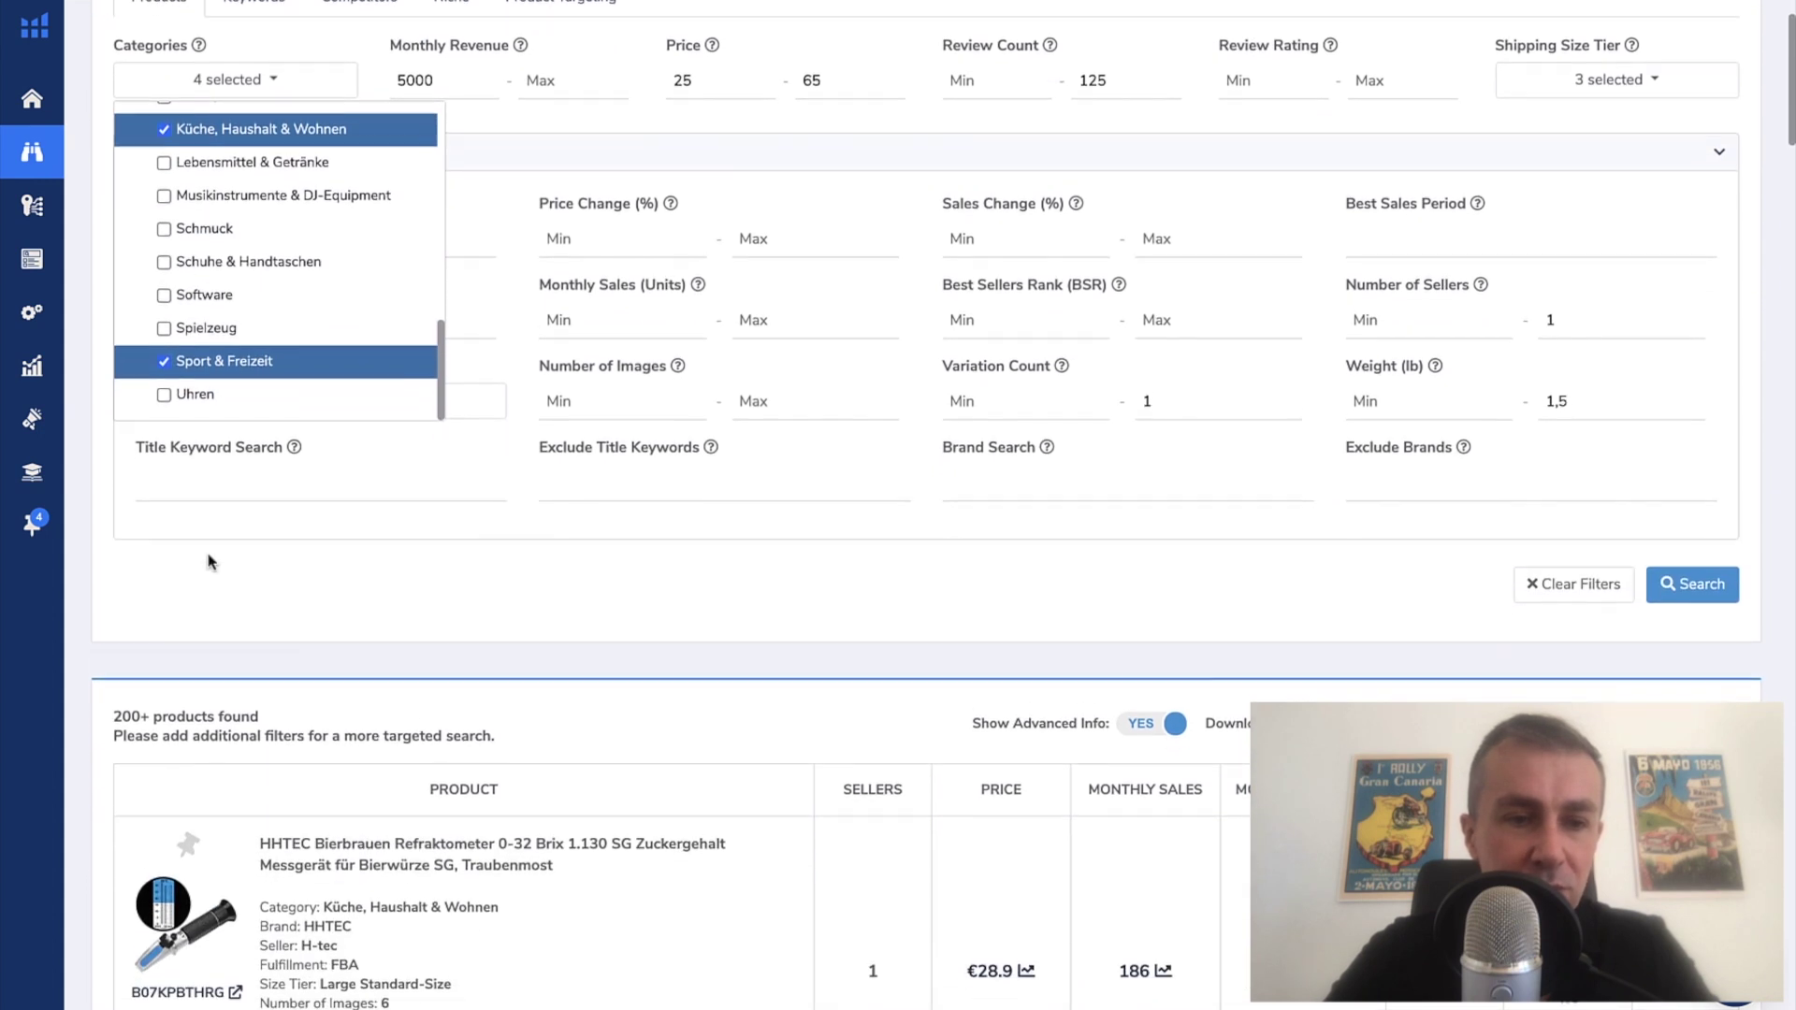
click(166, 351)
scroll(187, 352, up, 3)
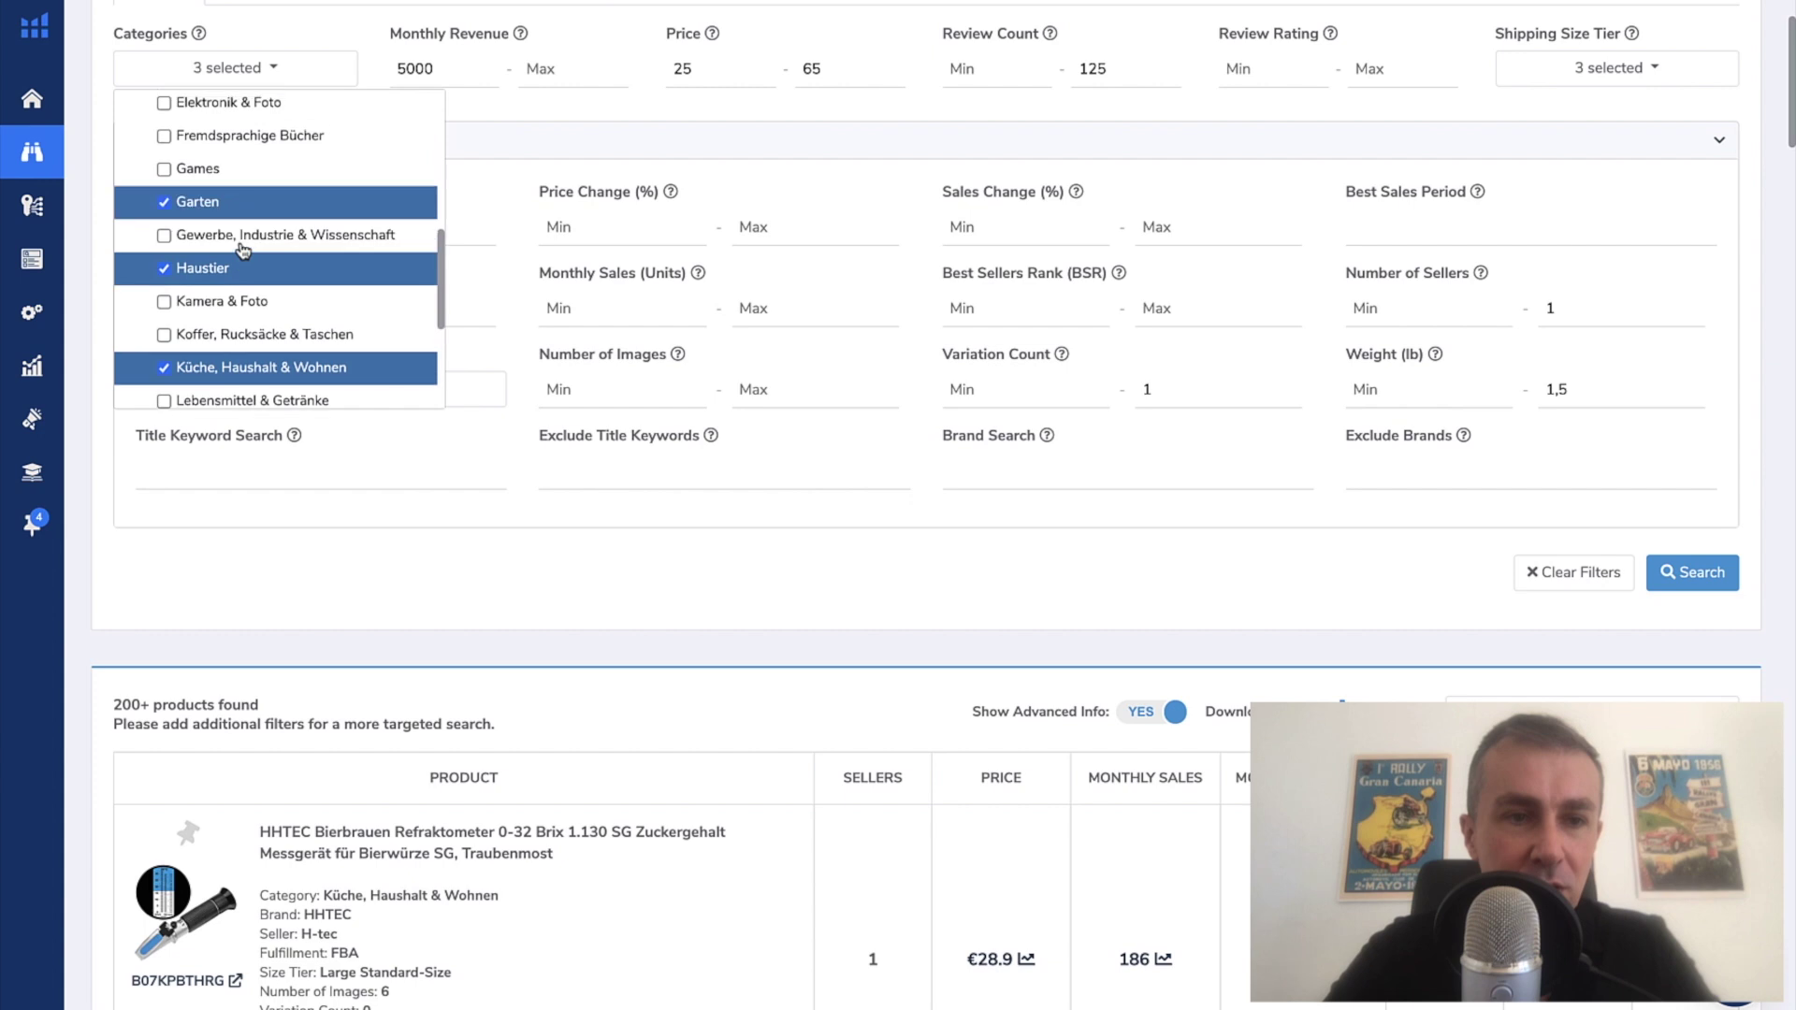
click(442, 524)
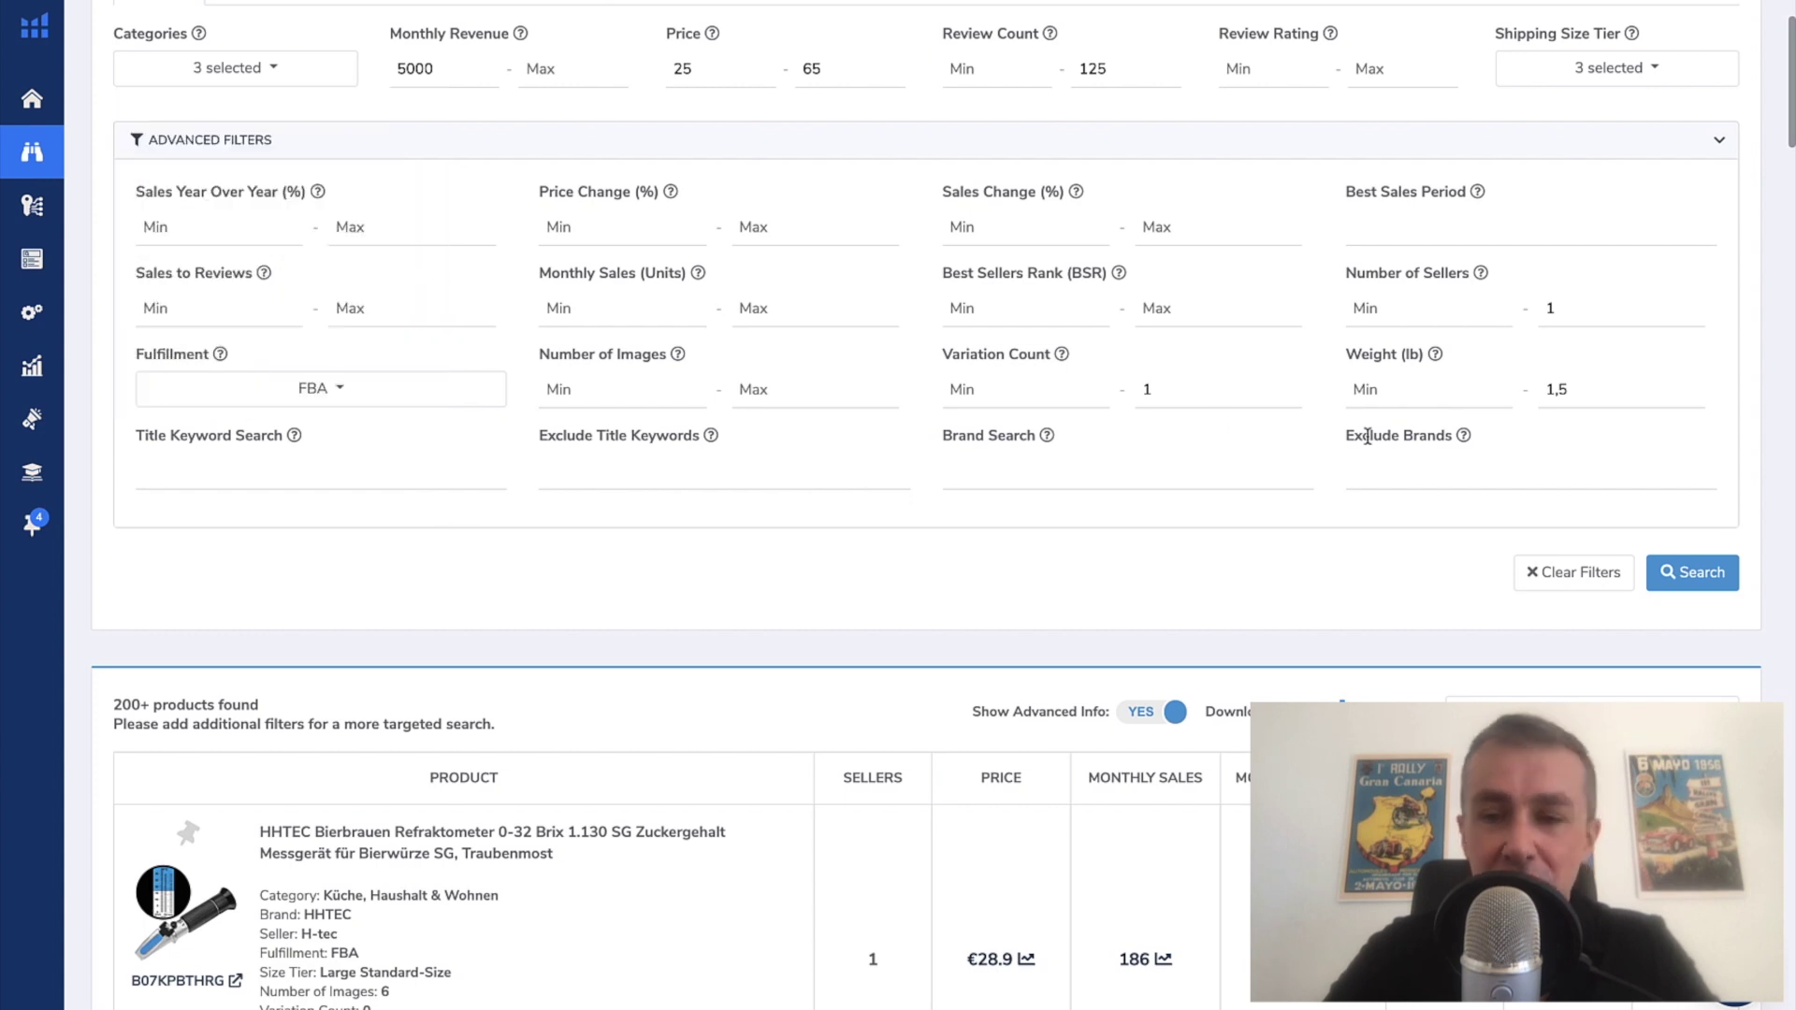
click(1688, 581)
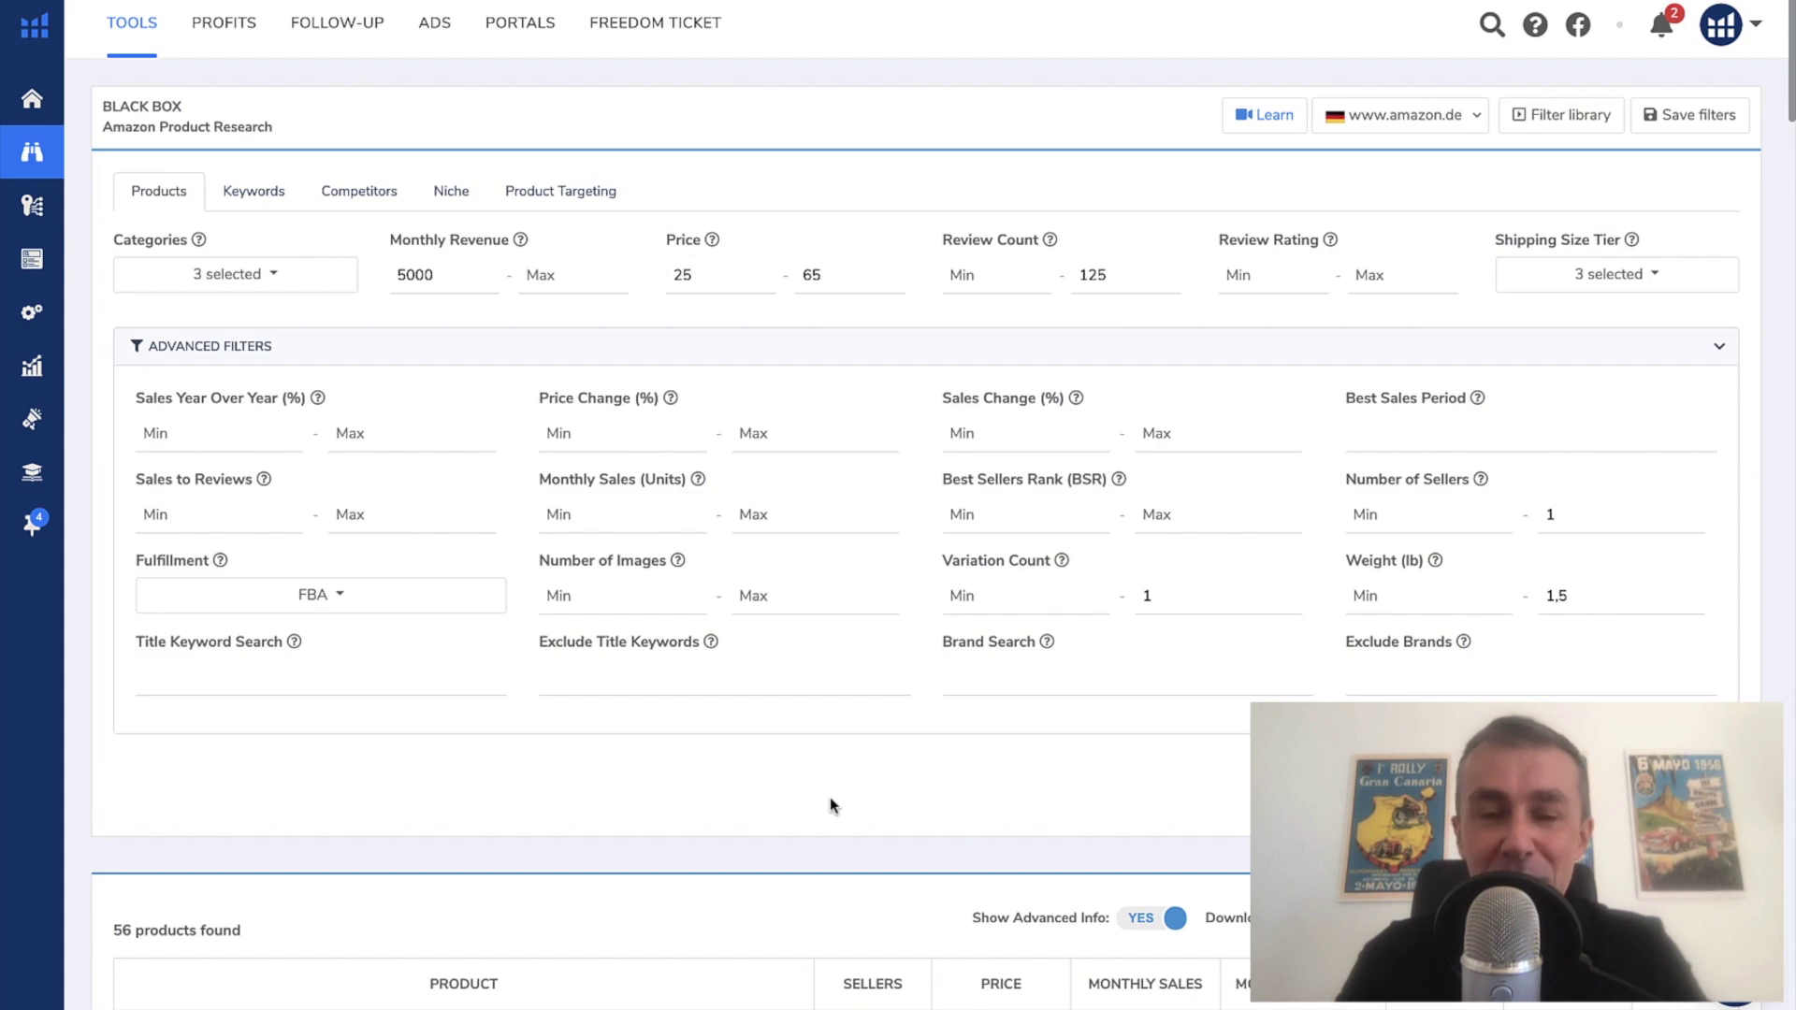
Step: Examine the product details of the HHTEC refractometer in the search results, including its number of images
scroll(828, 797, down, 10)
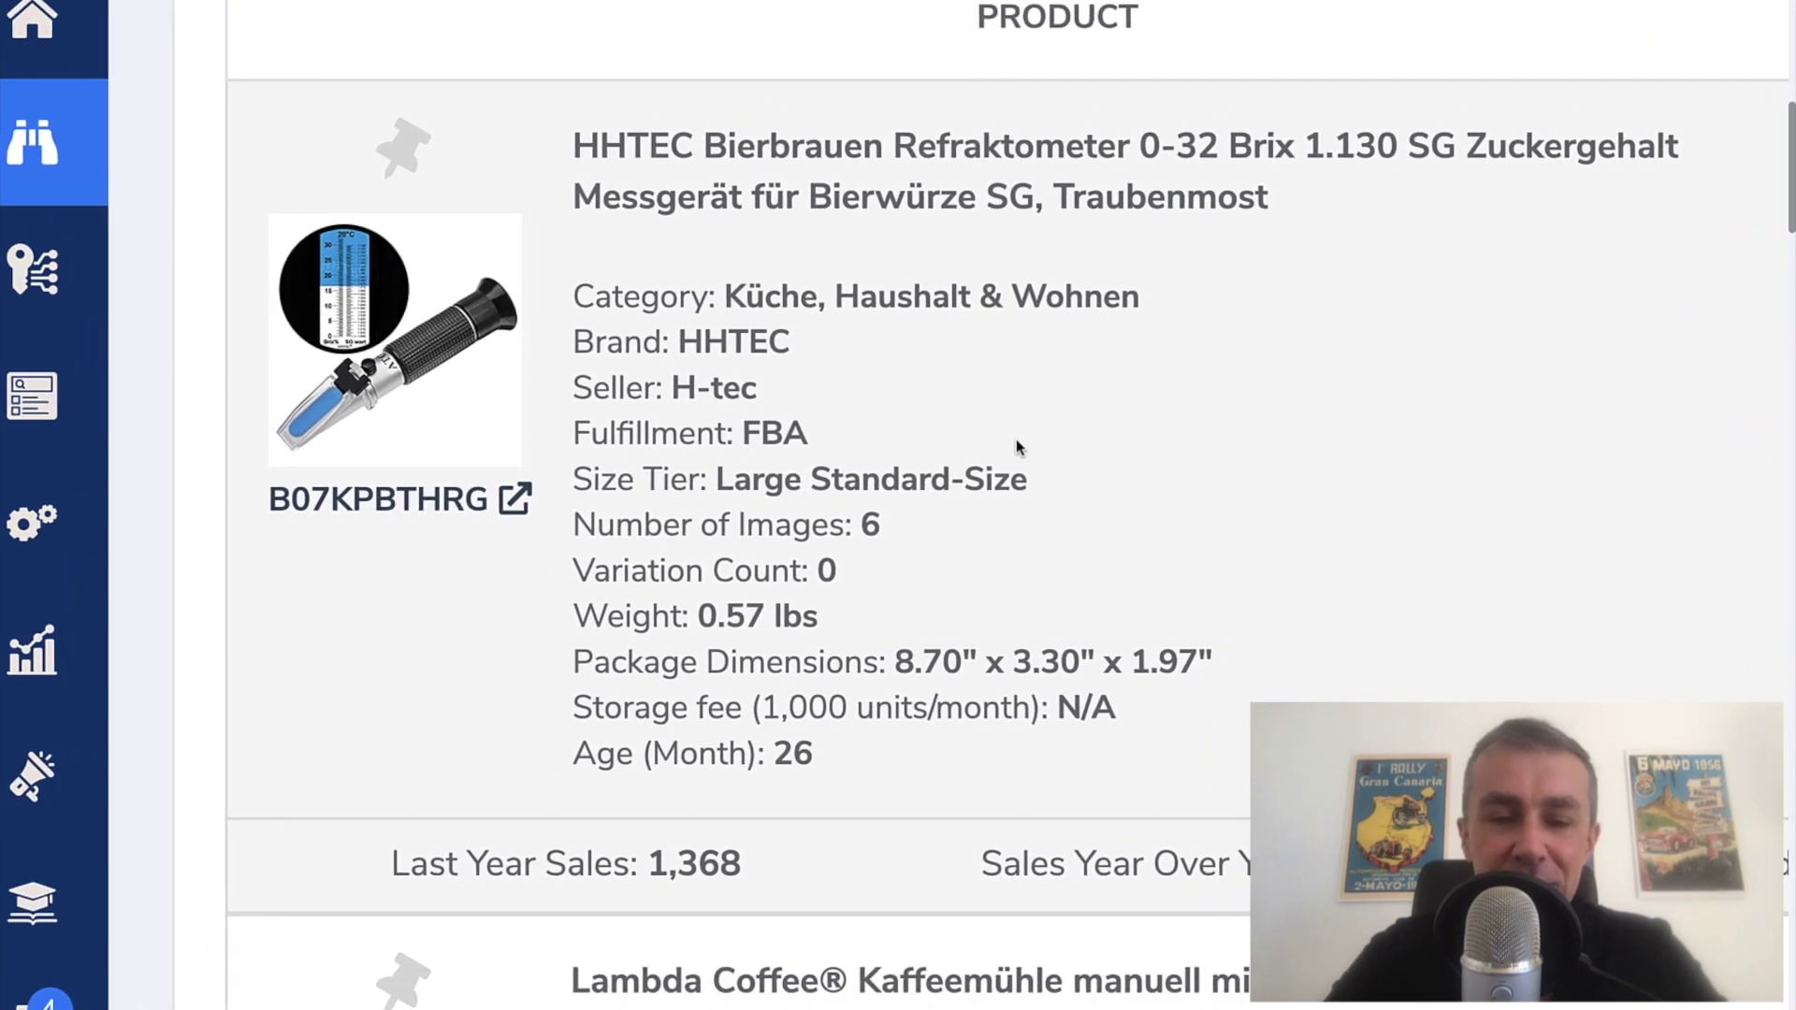
scroll(1018, 446, down, 2)
scroll(1018, 446, up, 3)
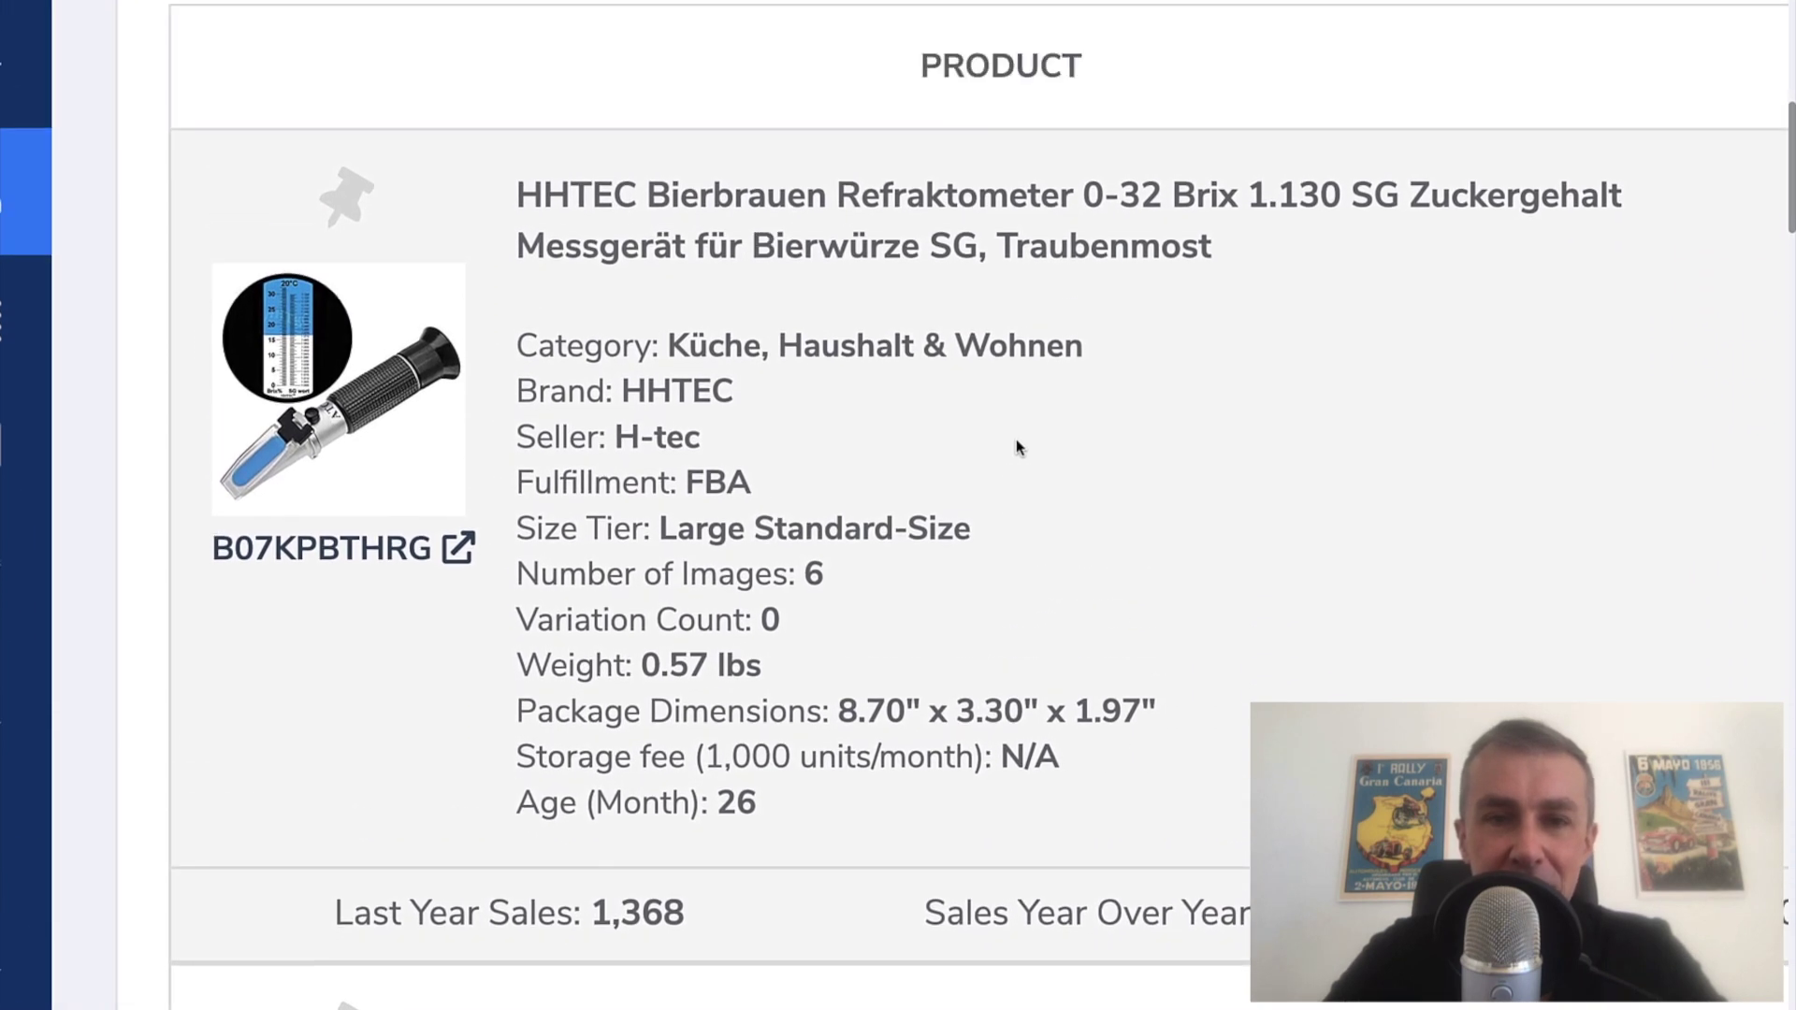
scroll(1018, 446, down, 1)
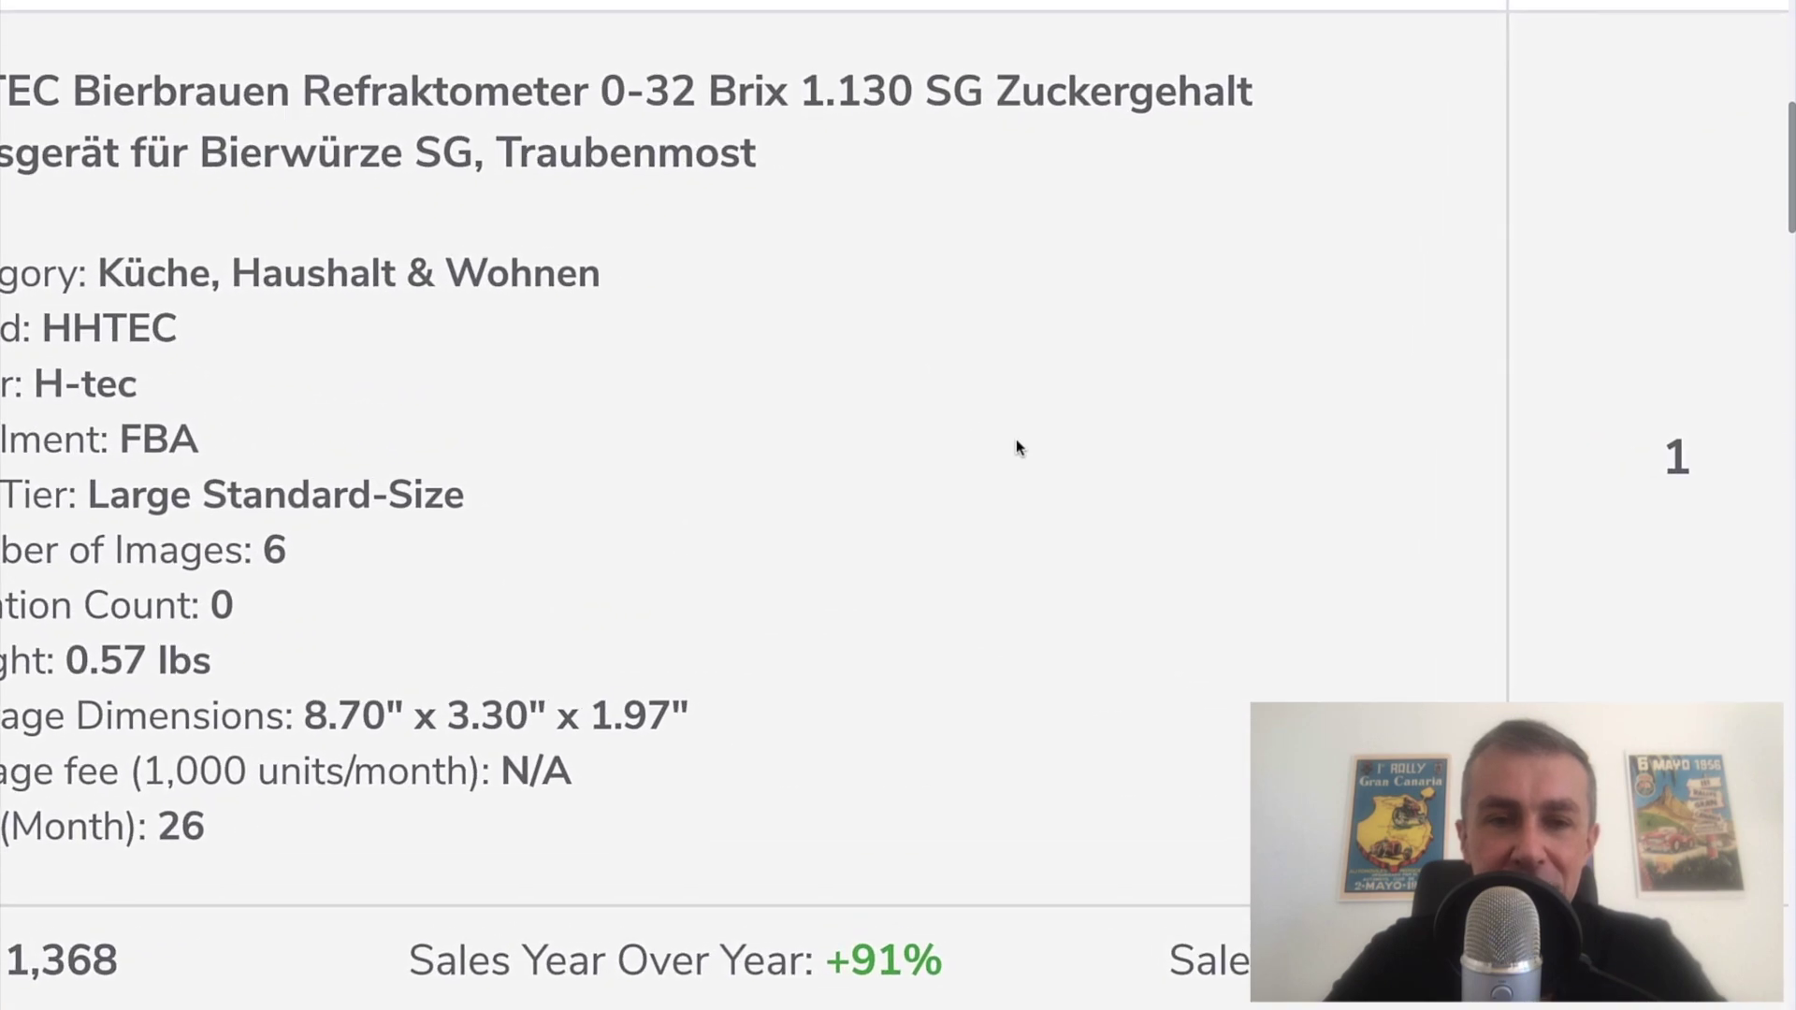
scroll(1016, 439, left, 5)
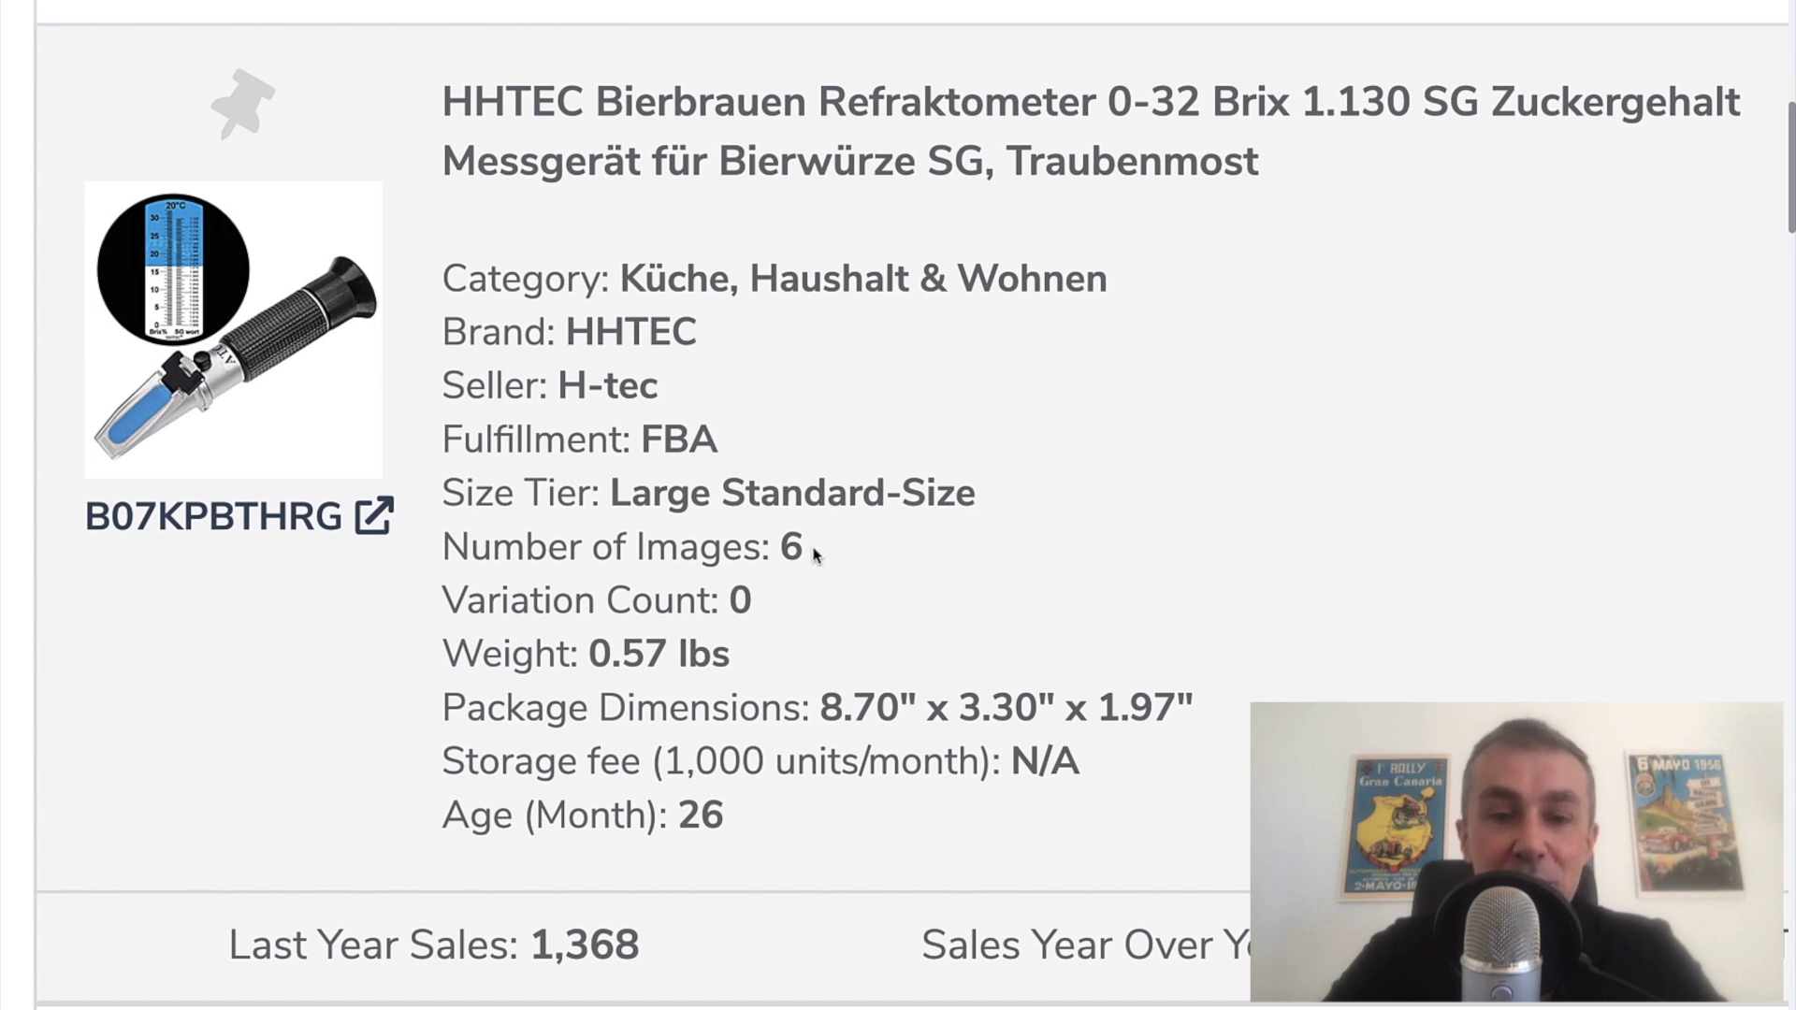
drag(814, 556, 478, 562)
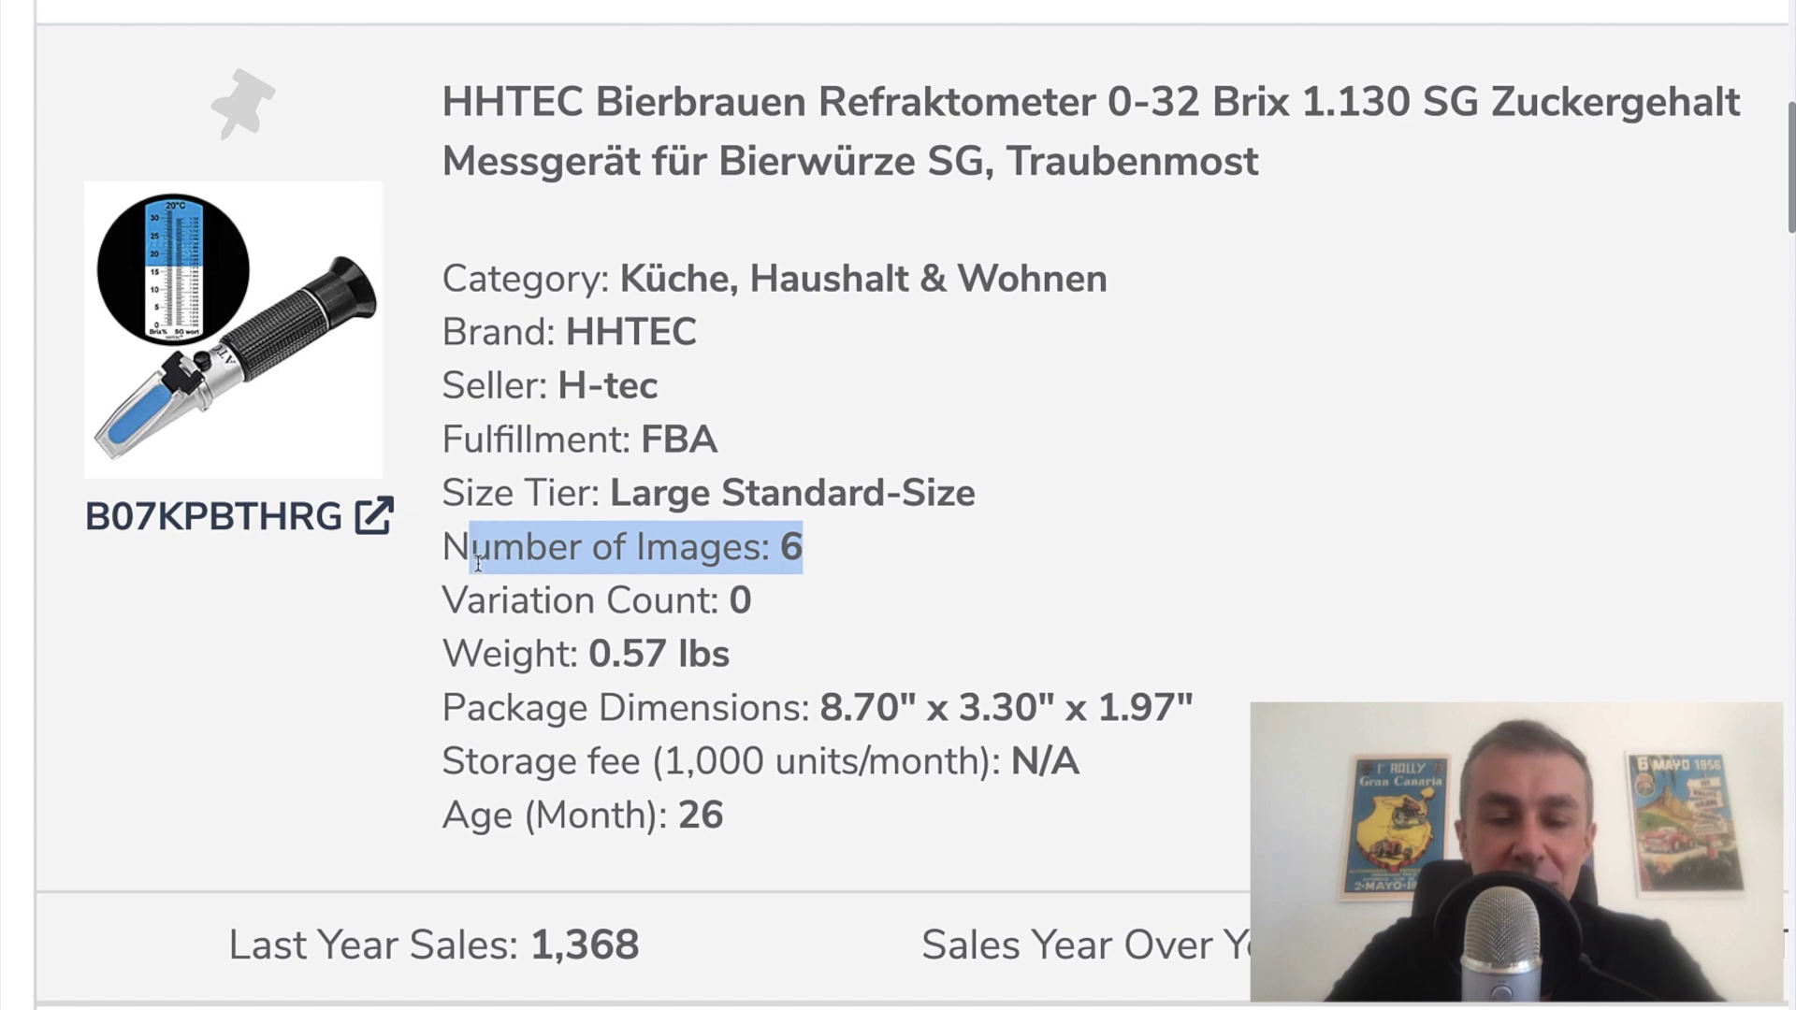
click(784, 547)
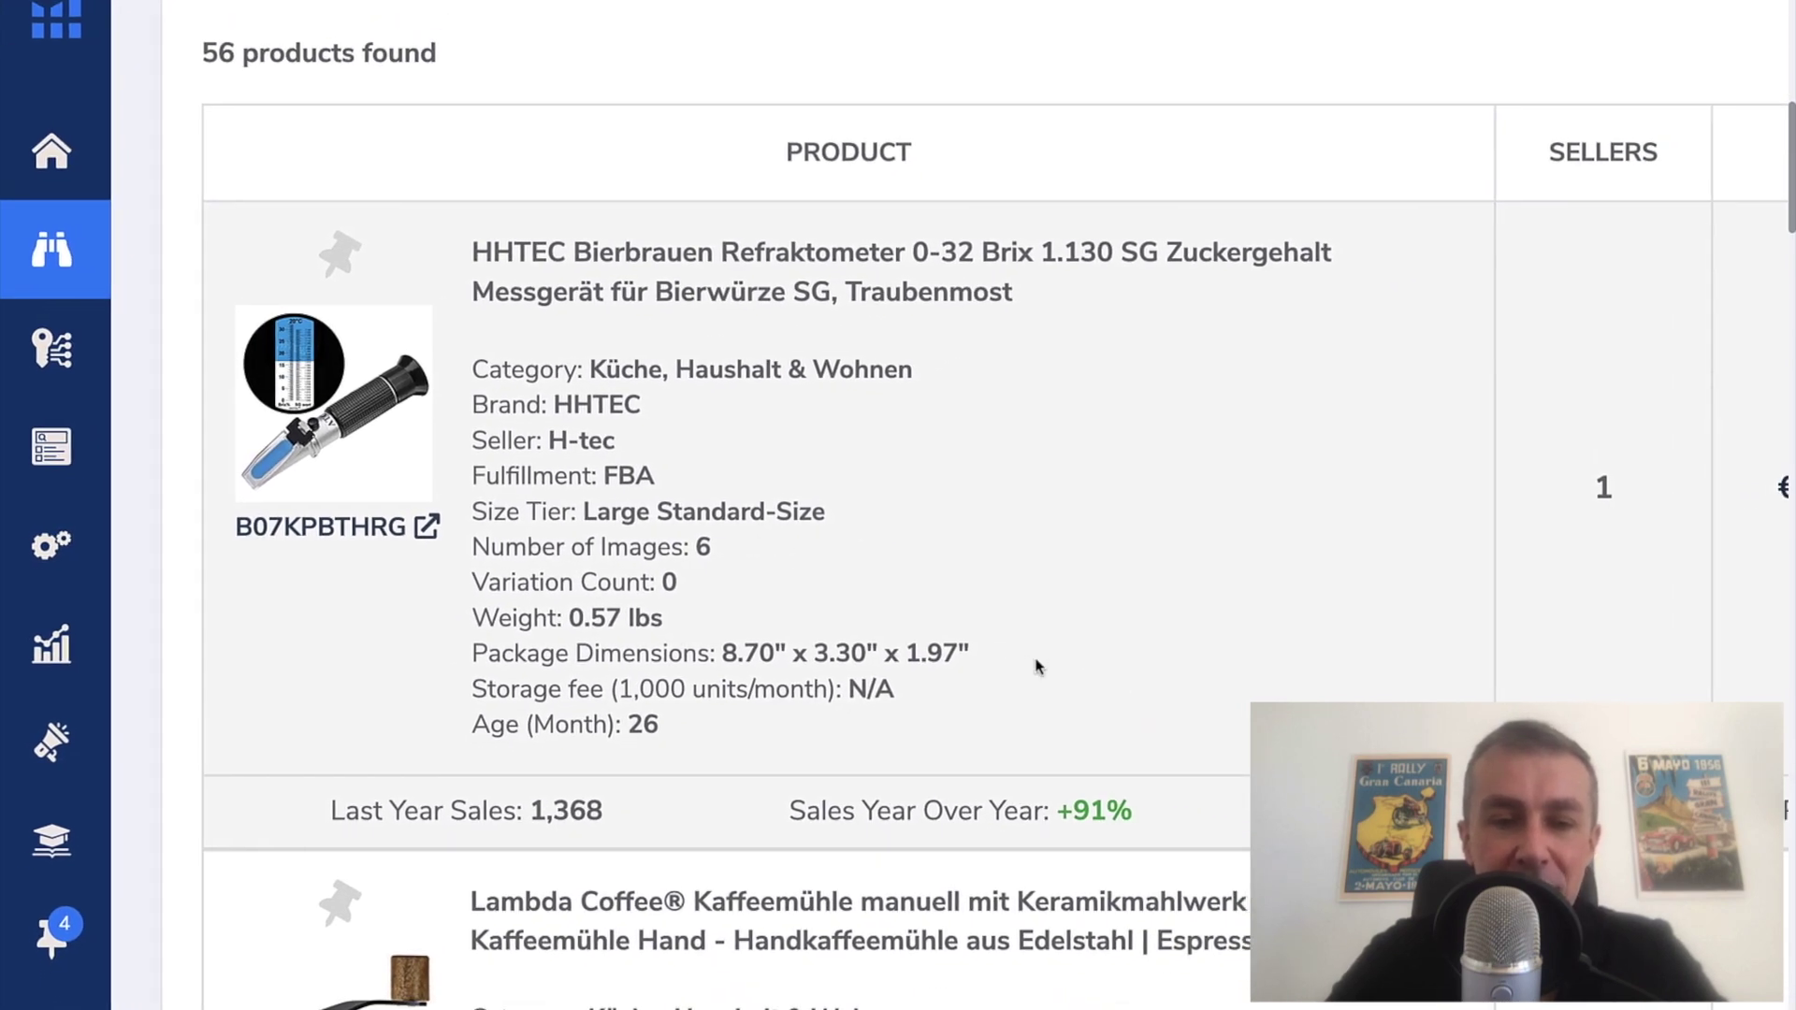
Step: Examine the HHTEC refractometer's age in months as well as its price, sales, BSR and review figures
scroll(1037, 666, right, 3)
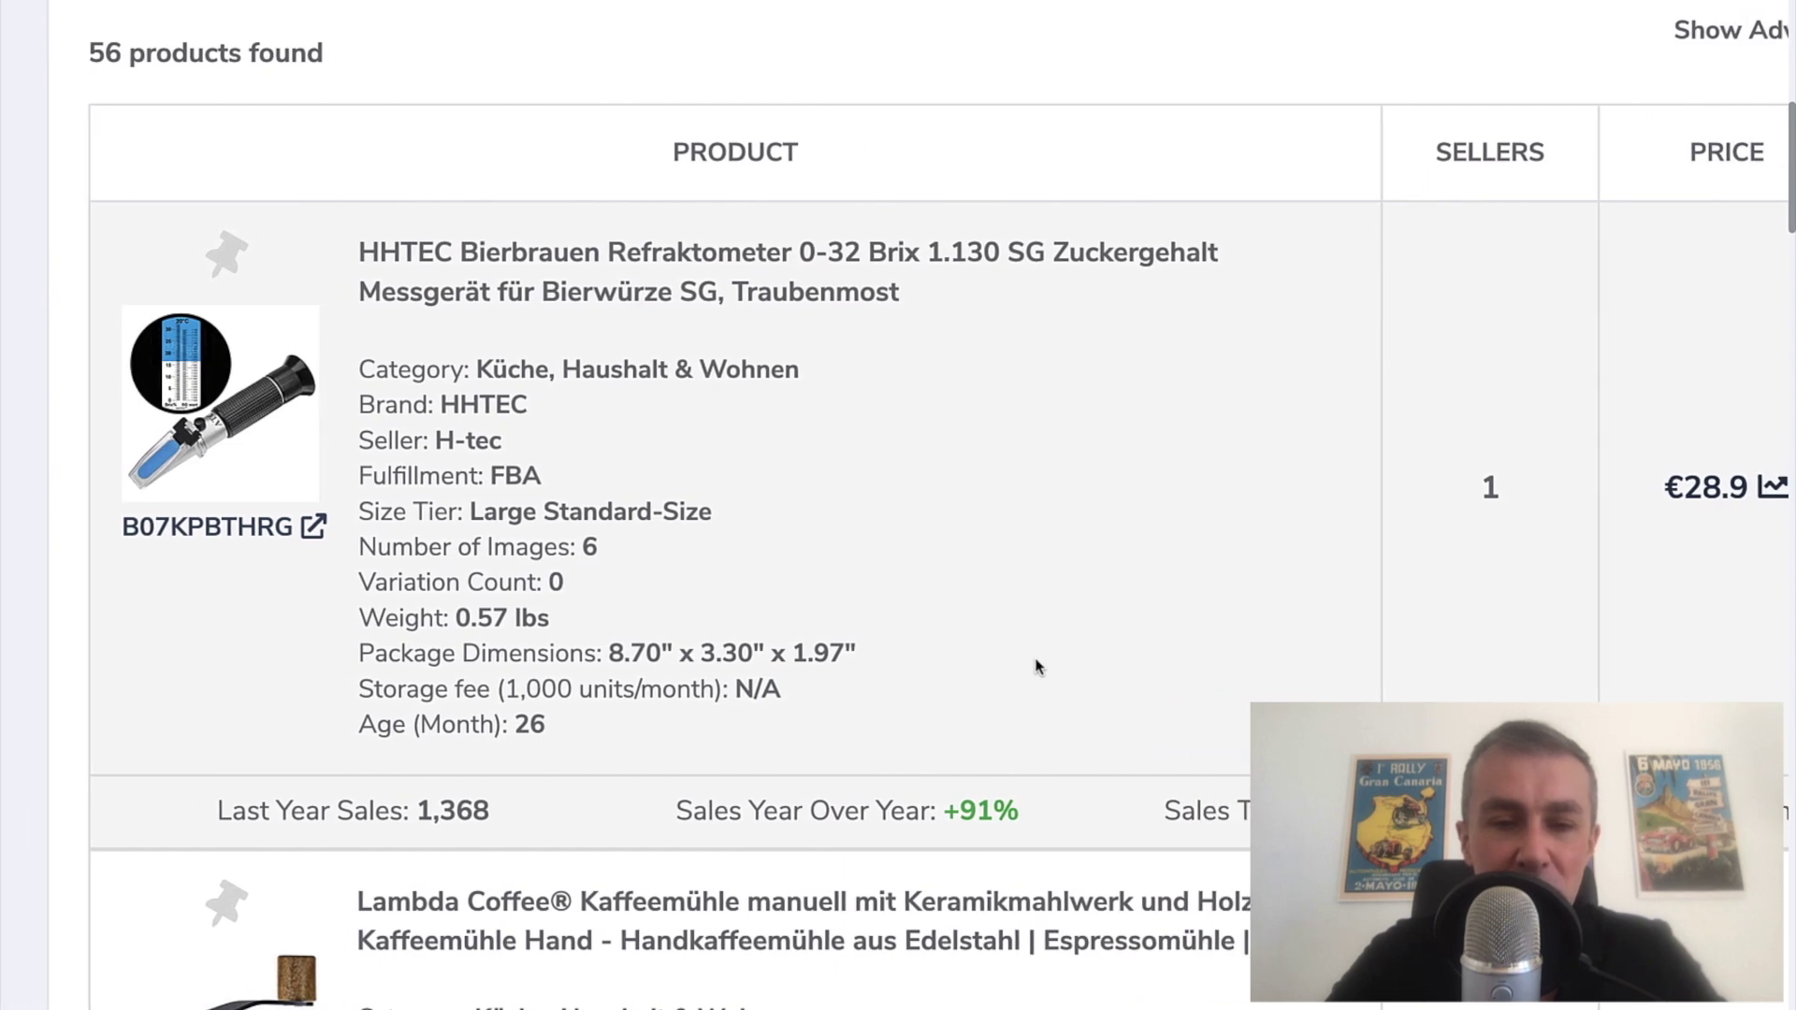
scroll(560, 680, down, 1)
scroll(560, 680, up, 3)
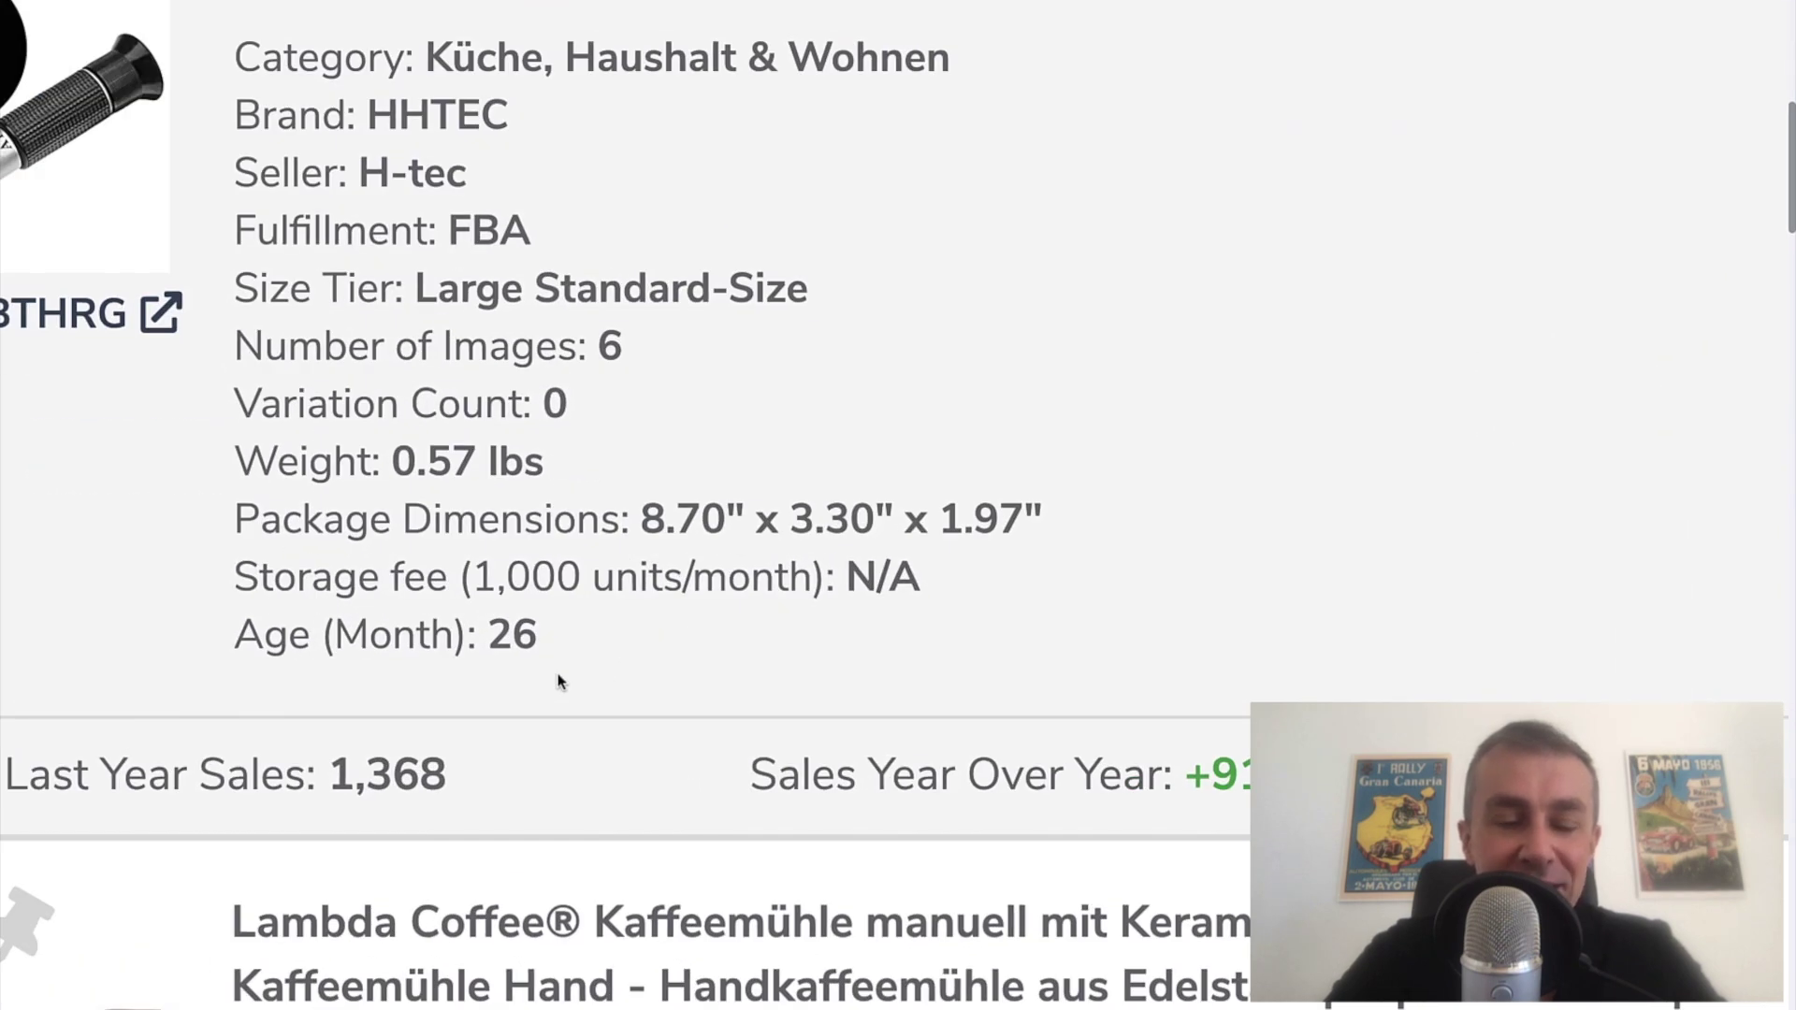
scroll(559, 680, left, 3)
scroll(559, 680, left, 1)
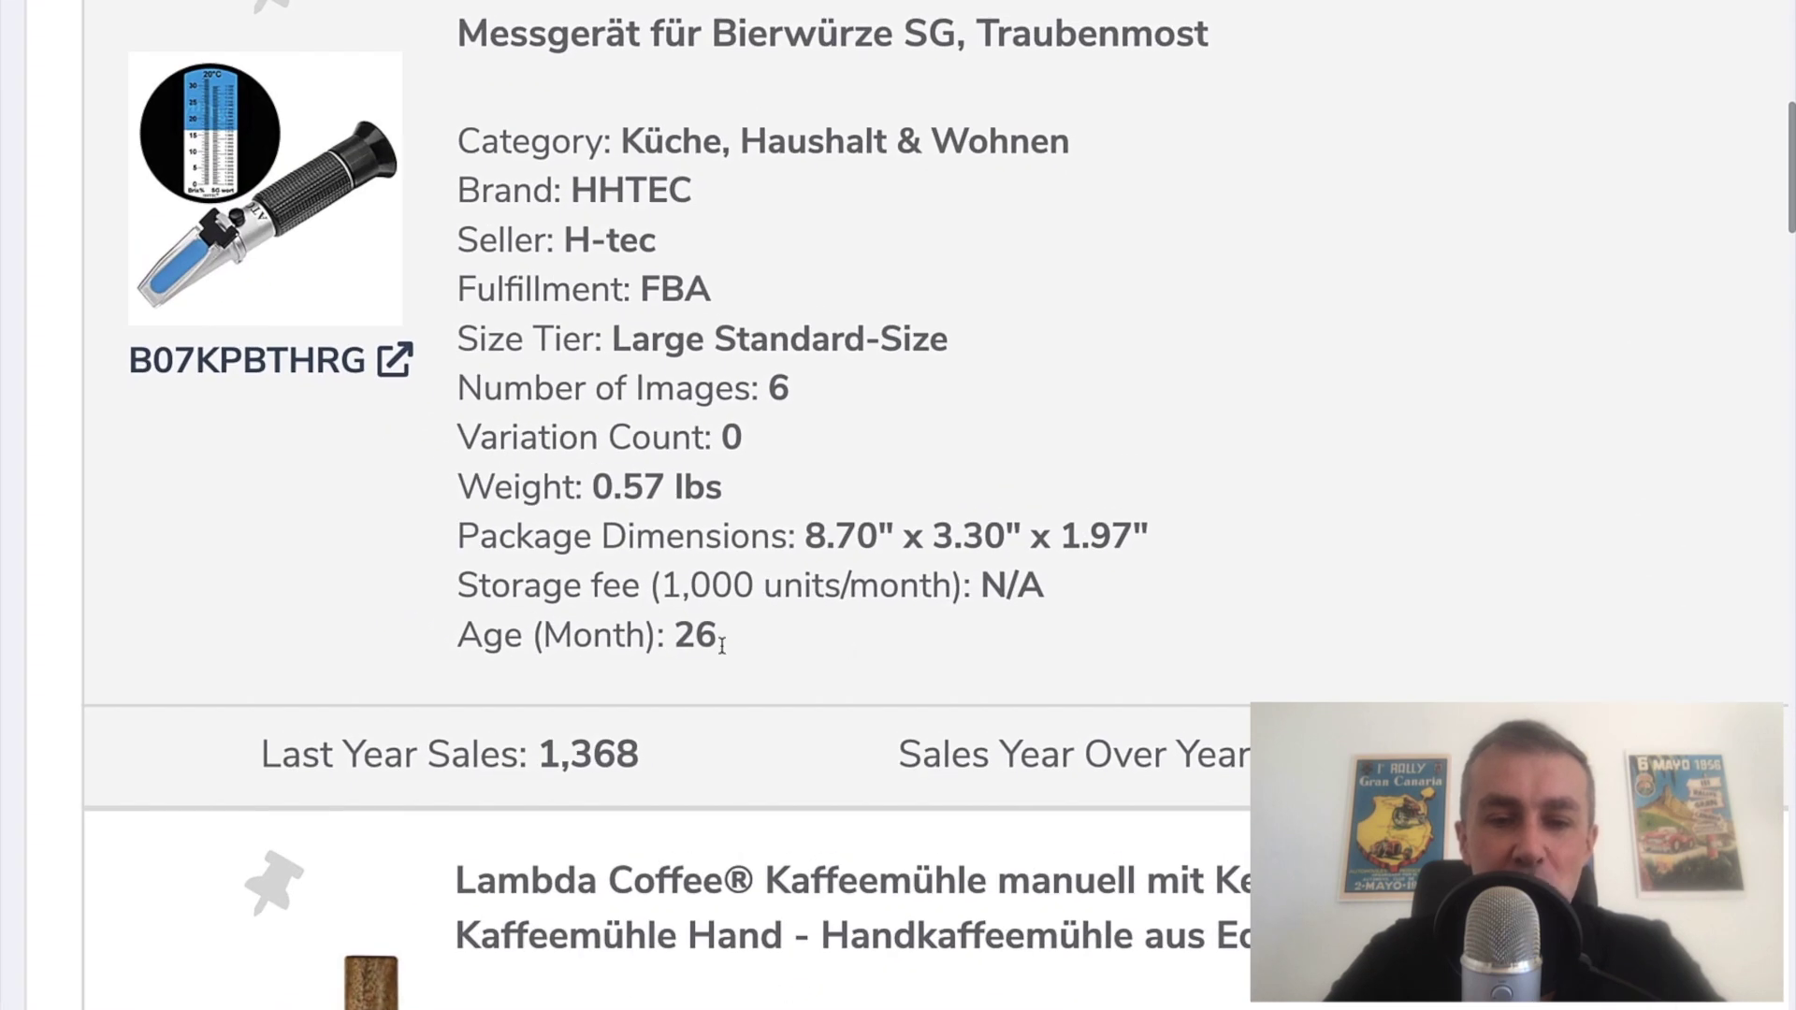
drag(722, 644, 684, 645)
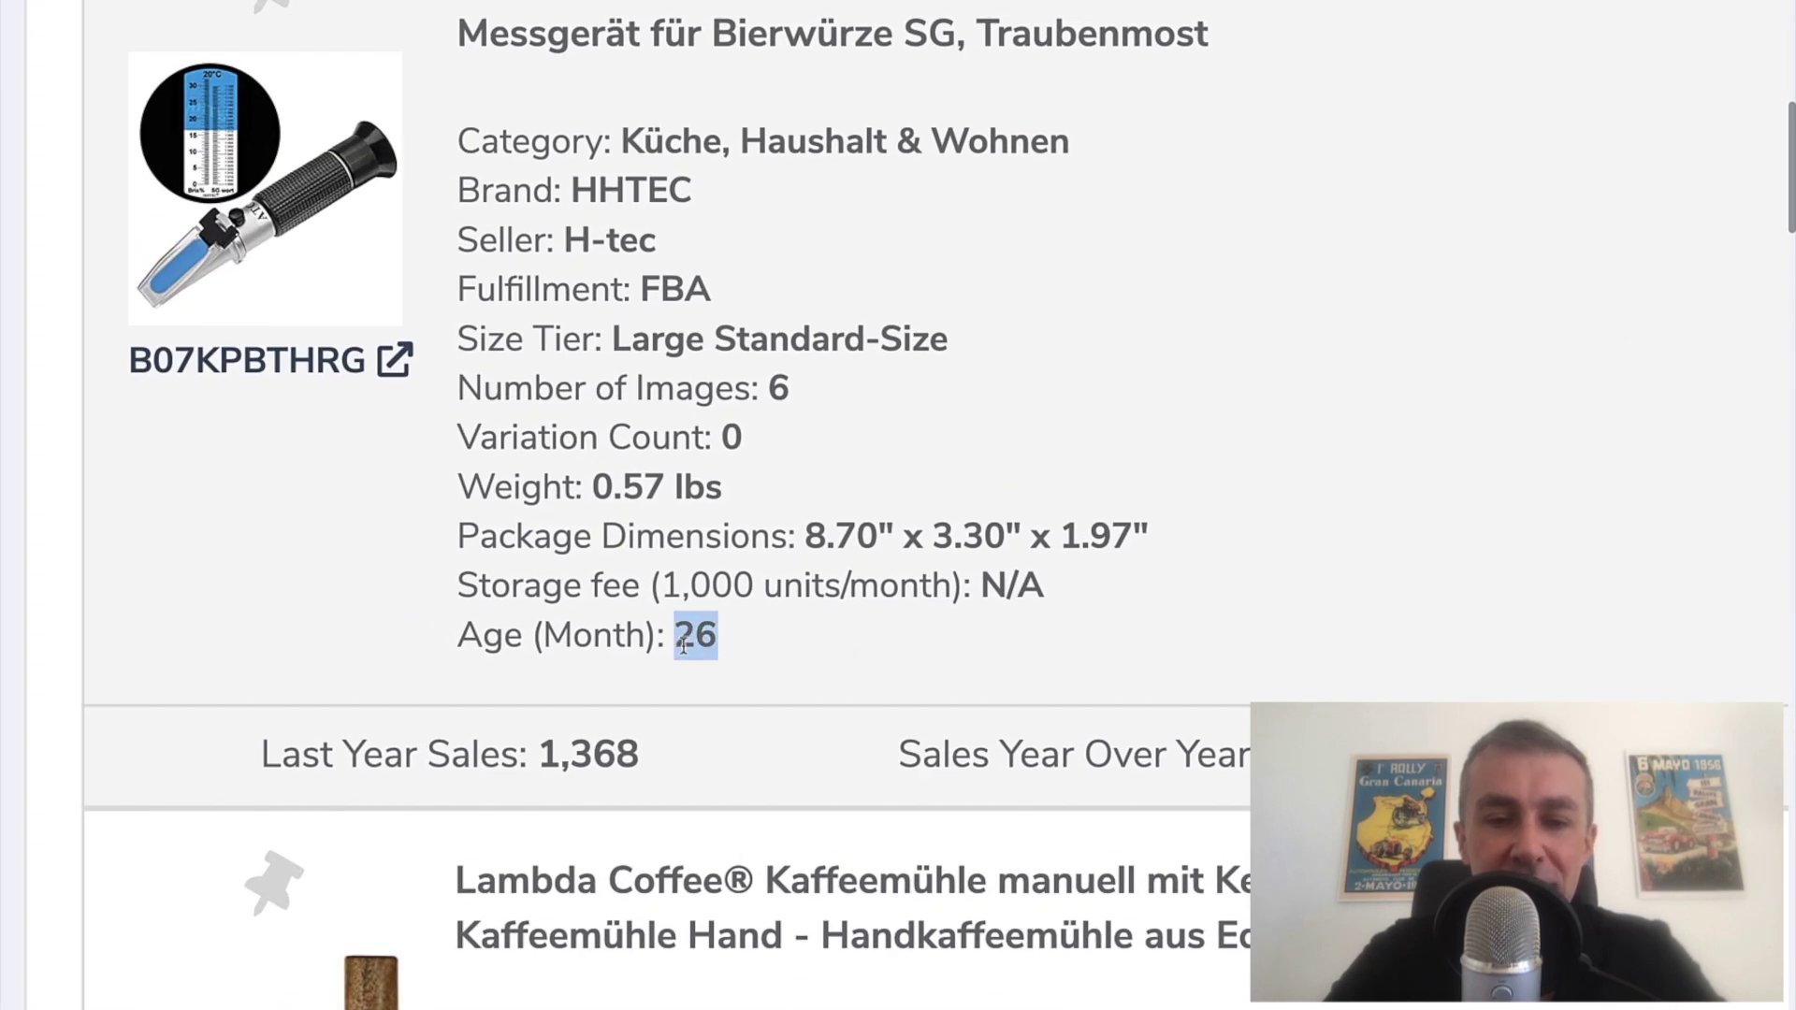
right_click(844, 645)
click(803, 648)
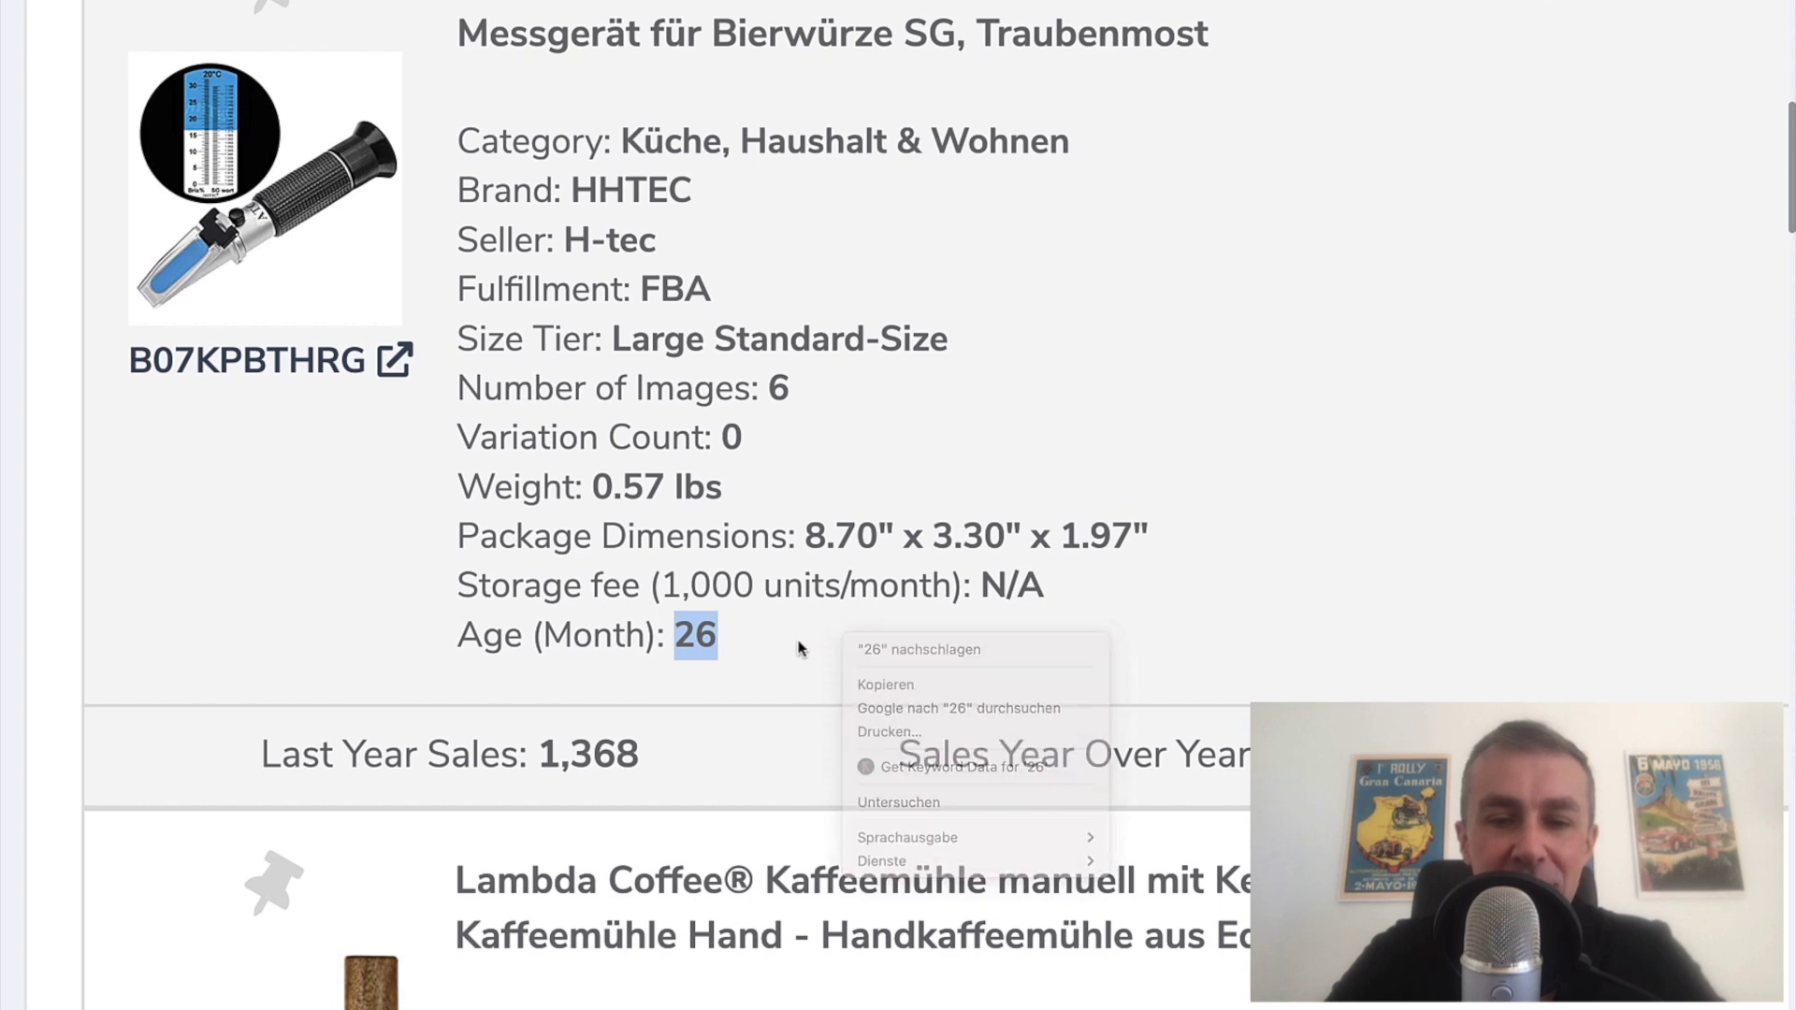
click(802, 648)
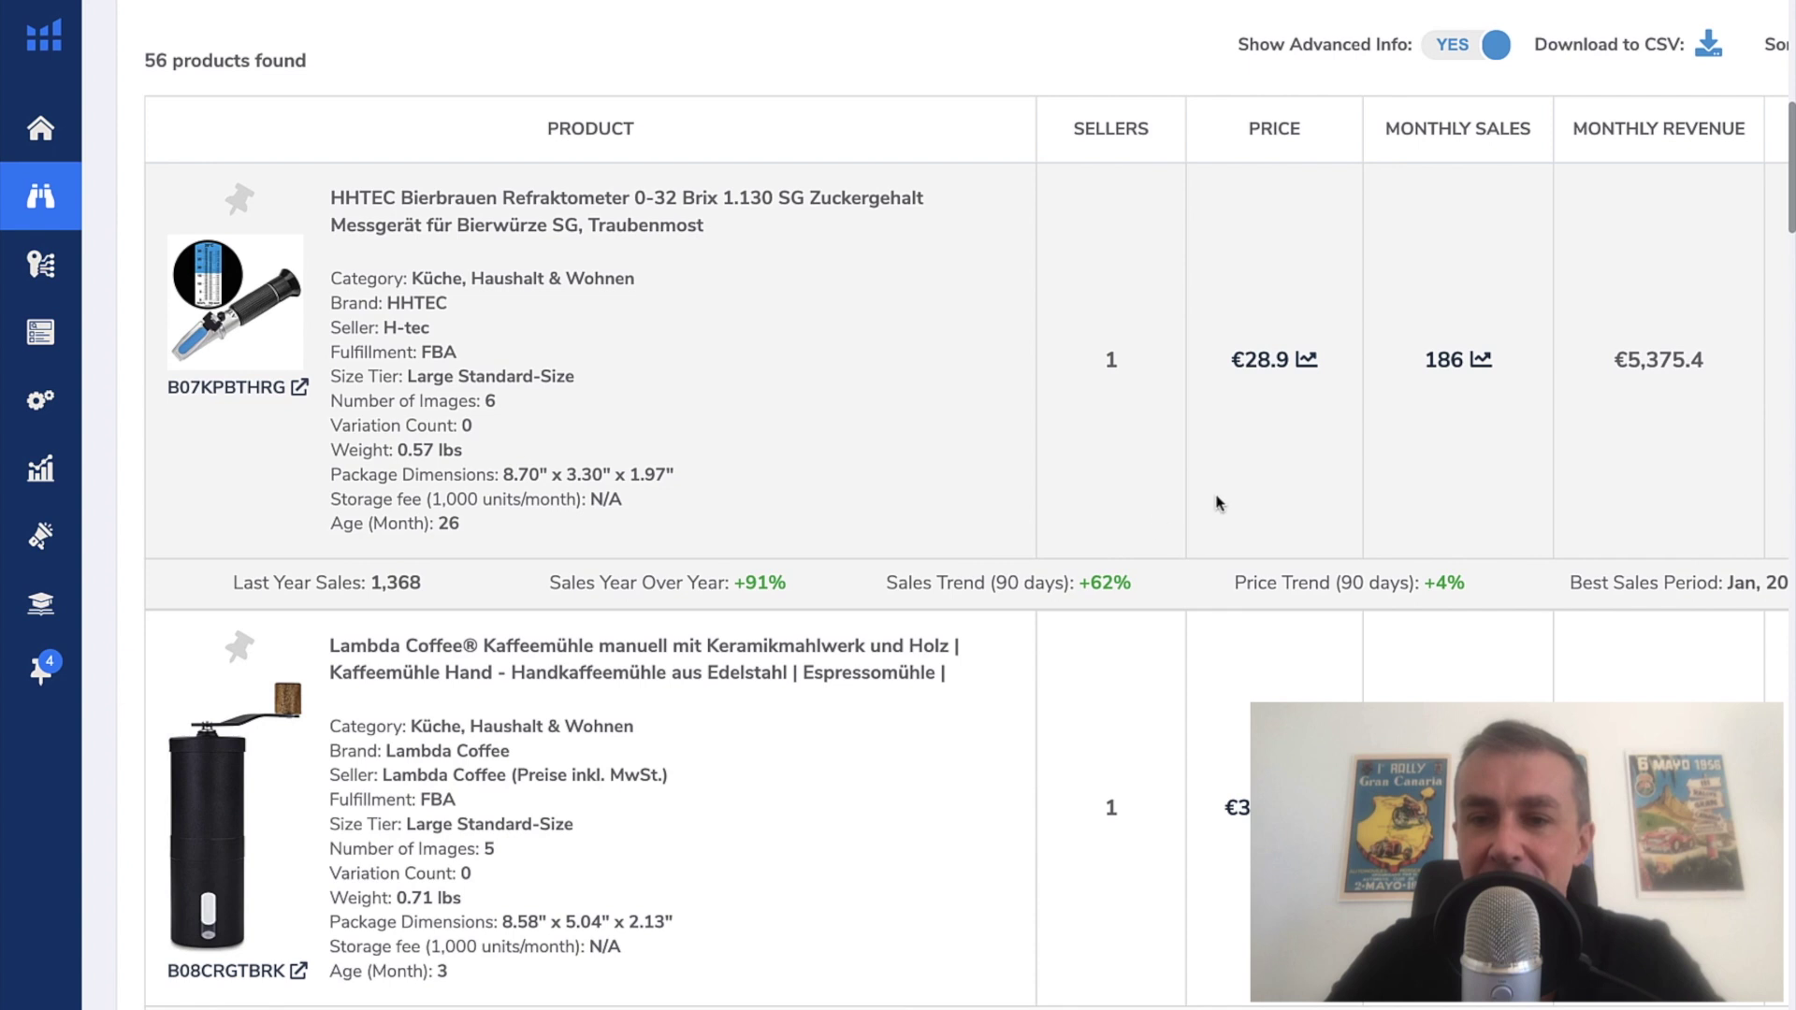
scroll(1278, 486, right, 5)
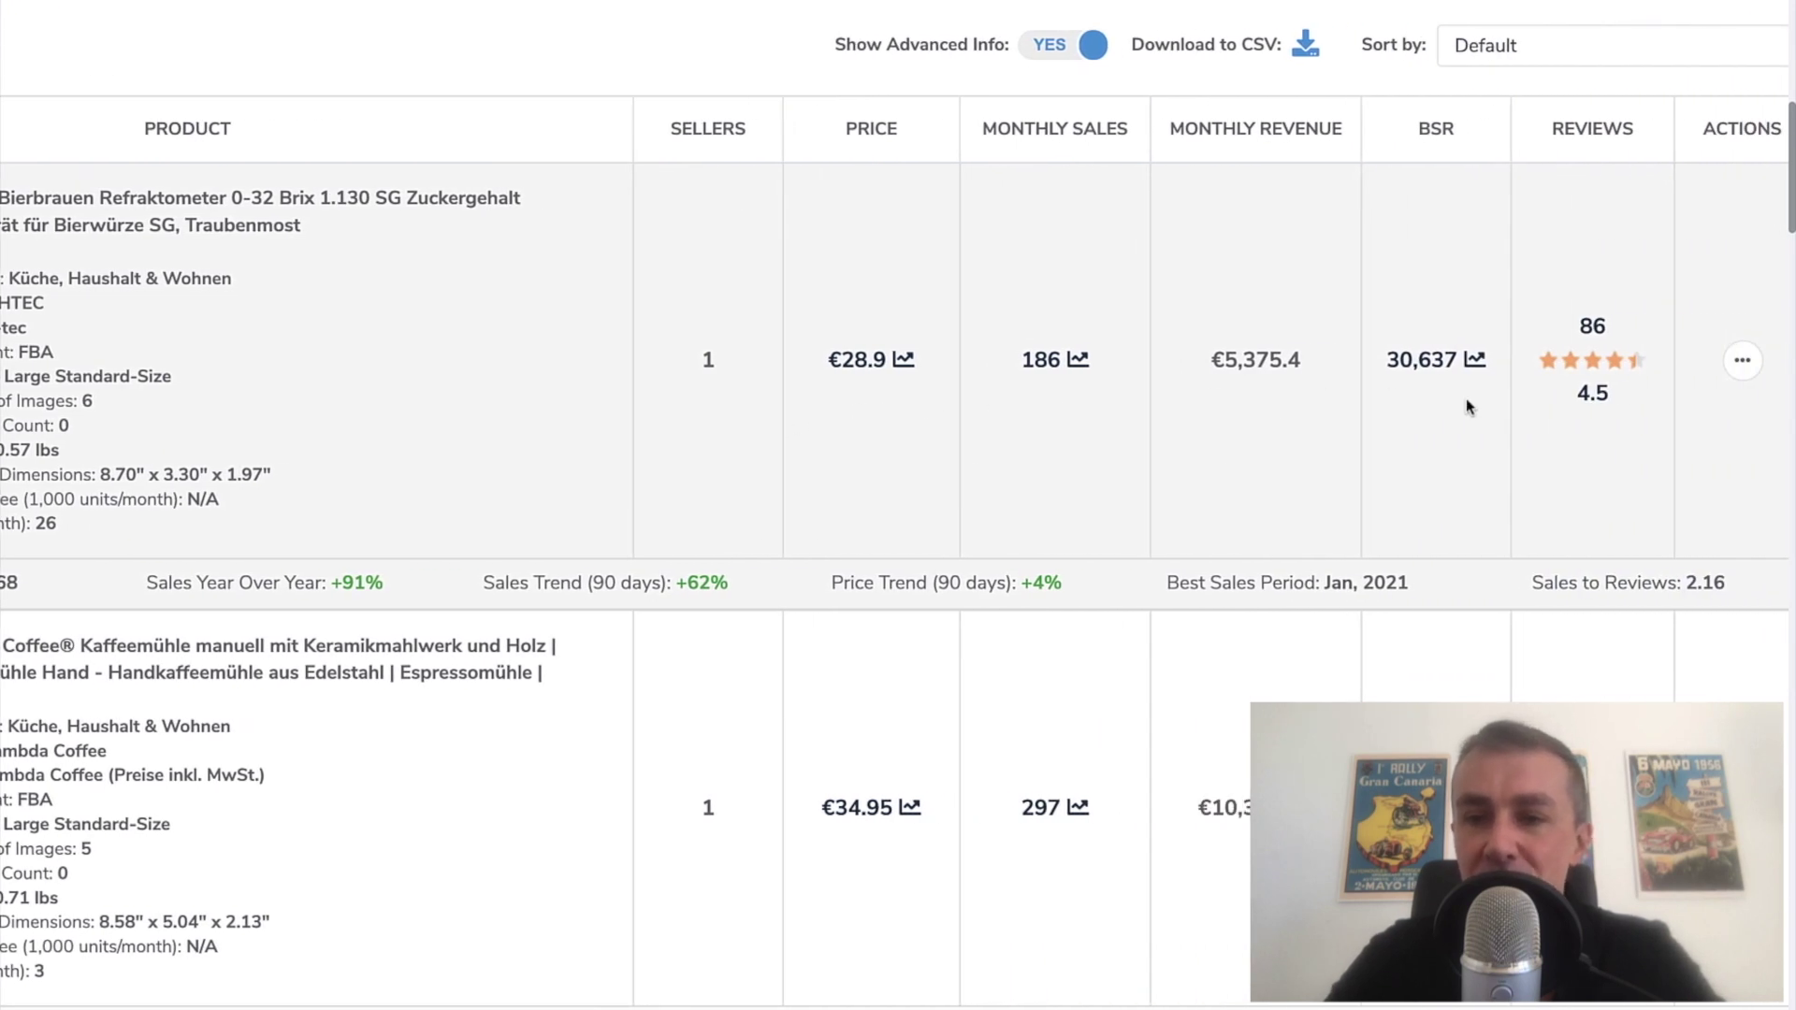
Step: Examine the product details of the Lambda Coffee manual coffee grinder in the search results
scroll(1466, 402, right, 1)
scroll(1467, 399, left, 5)
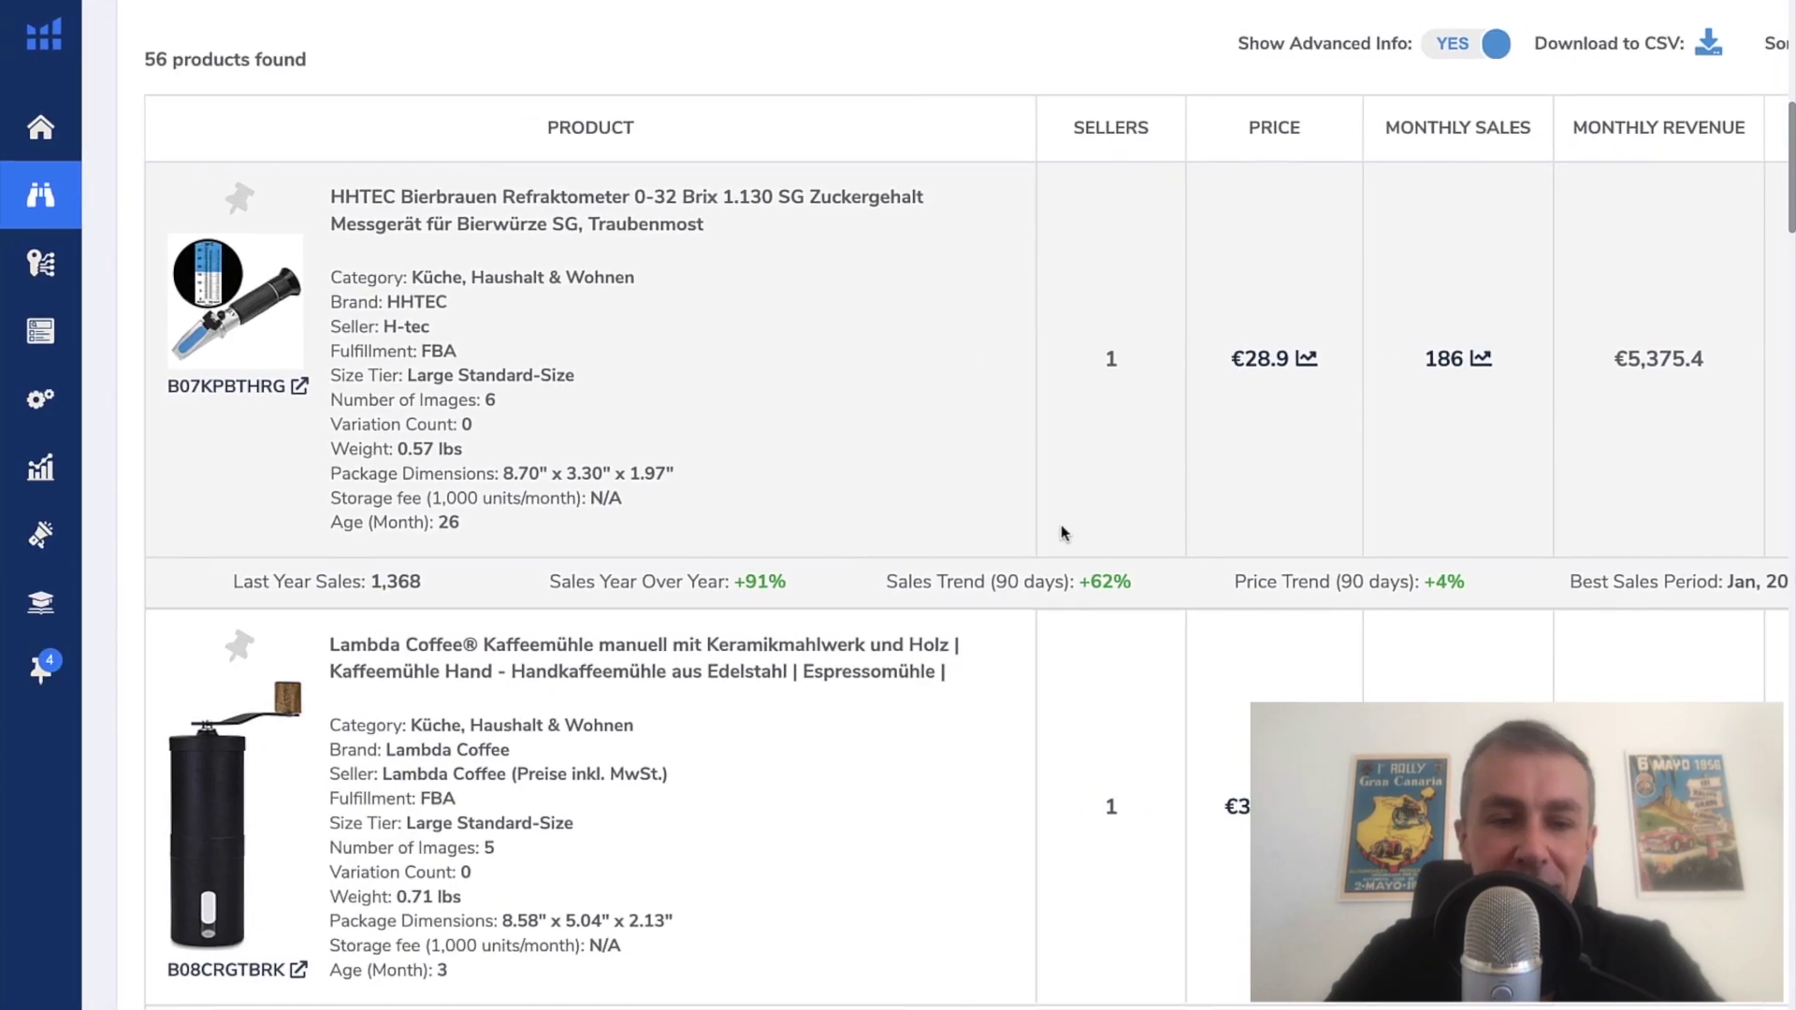
scroll(1062, 534, down, 5)
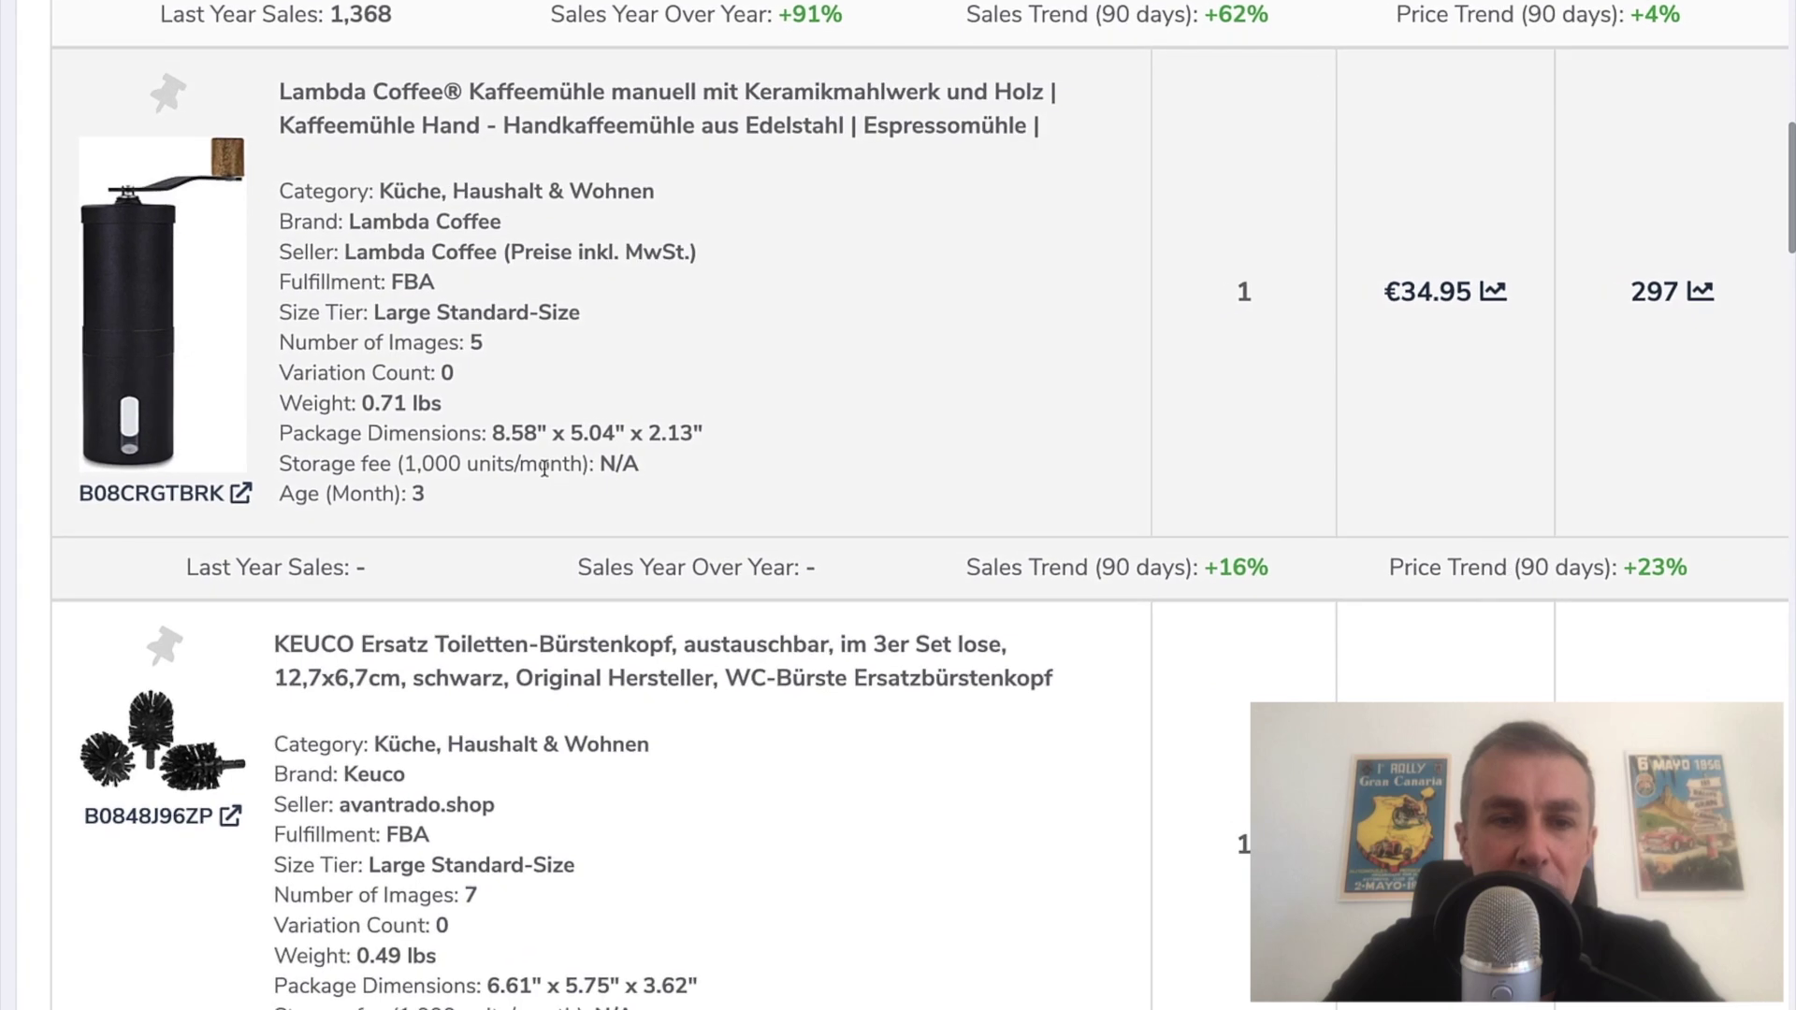
scroll(545, 468, up, 1)
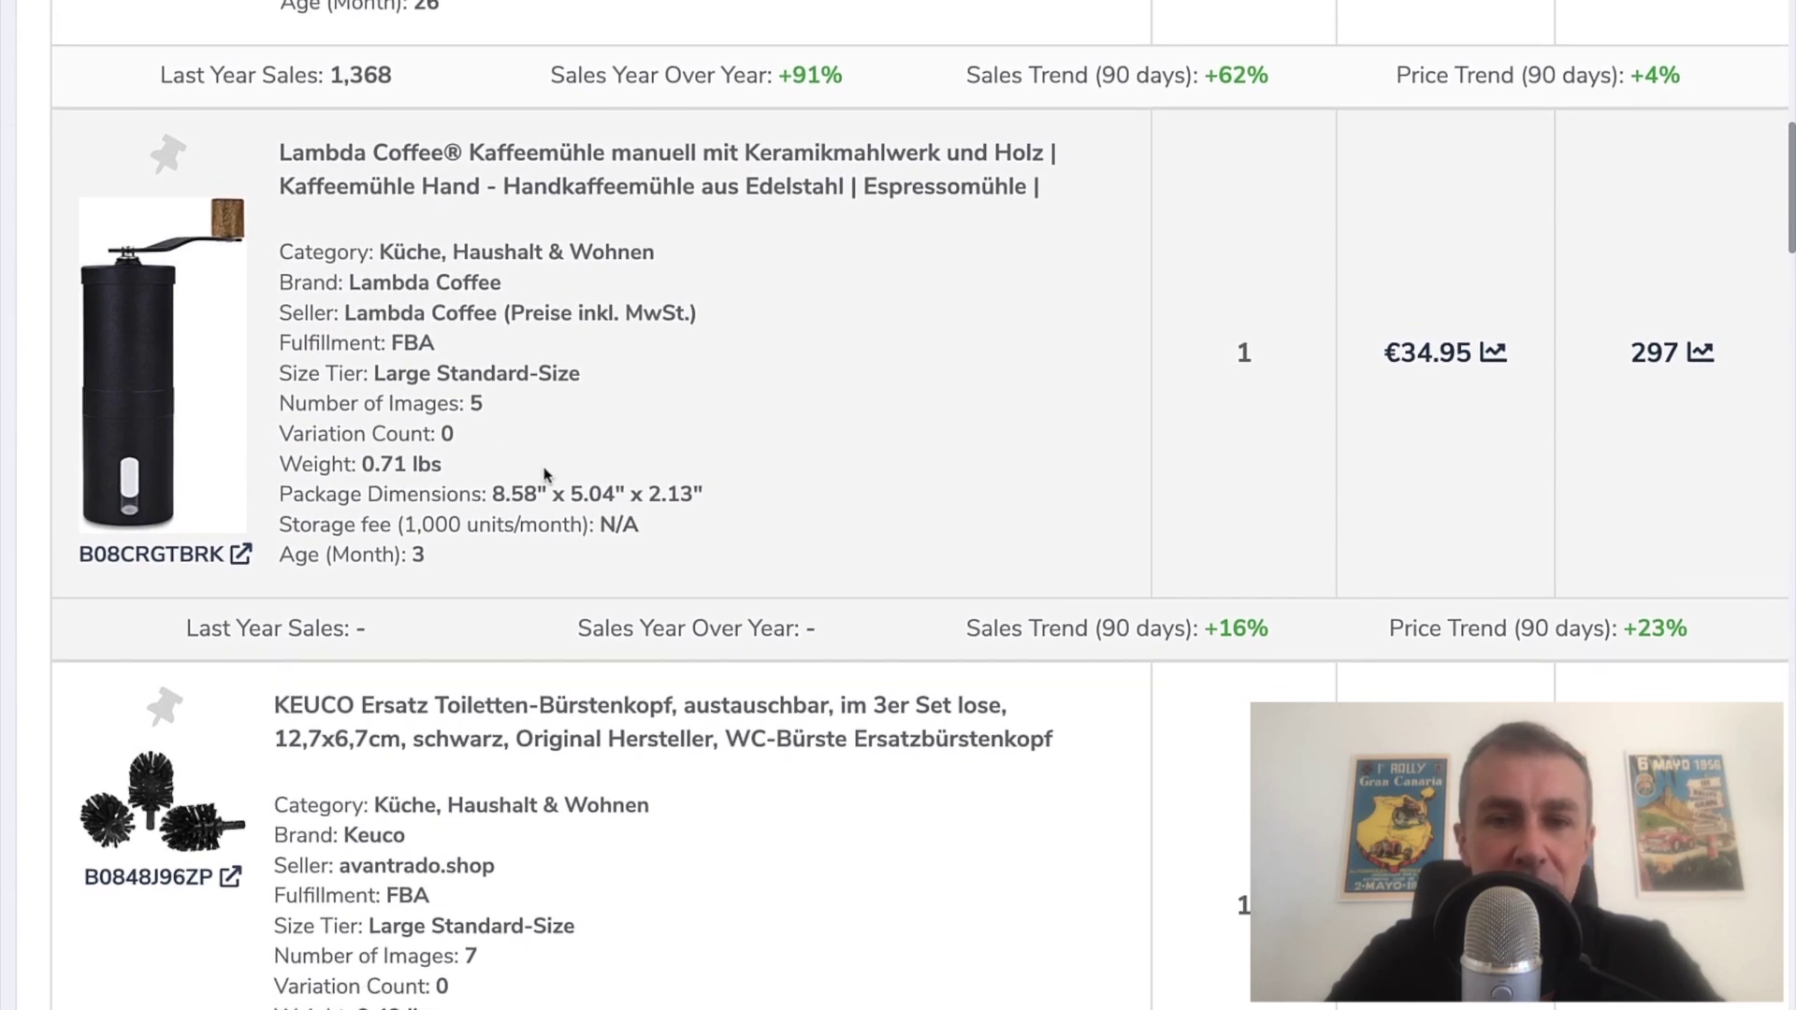
Step: Examine the Schramm four-piece indoor seed-starting greenhouse set, including its image count, weight, package dimensions and age
scroll(544, 472, down, 8)
scroll(544, 467, down, 8)
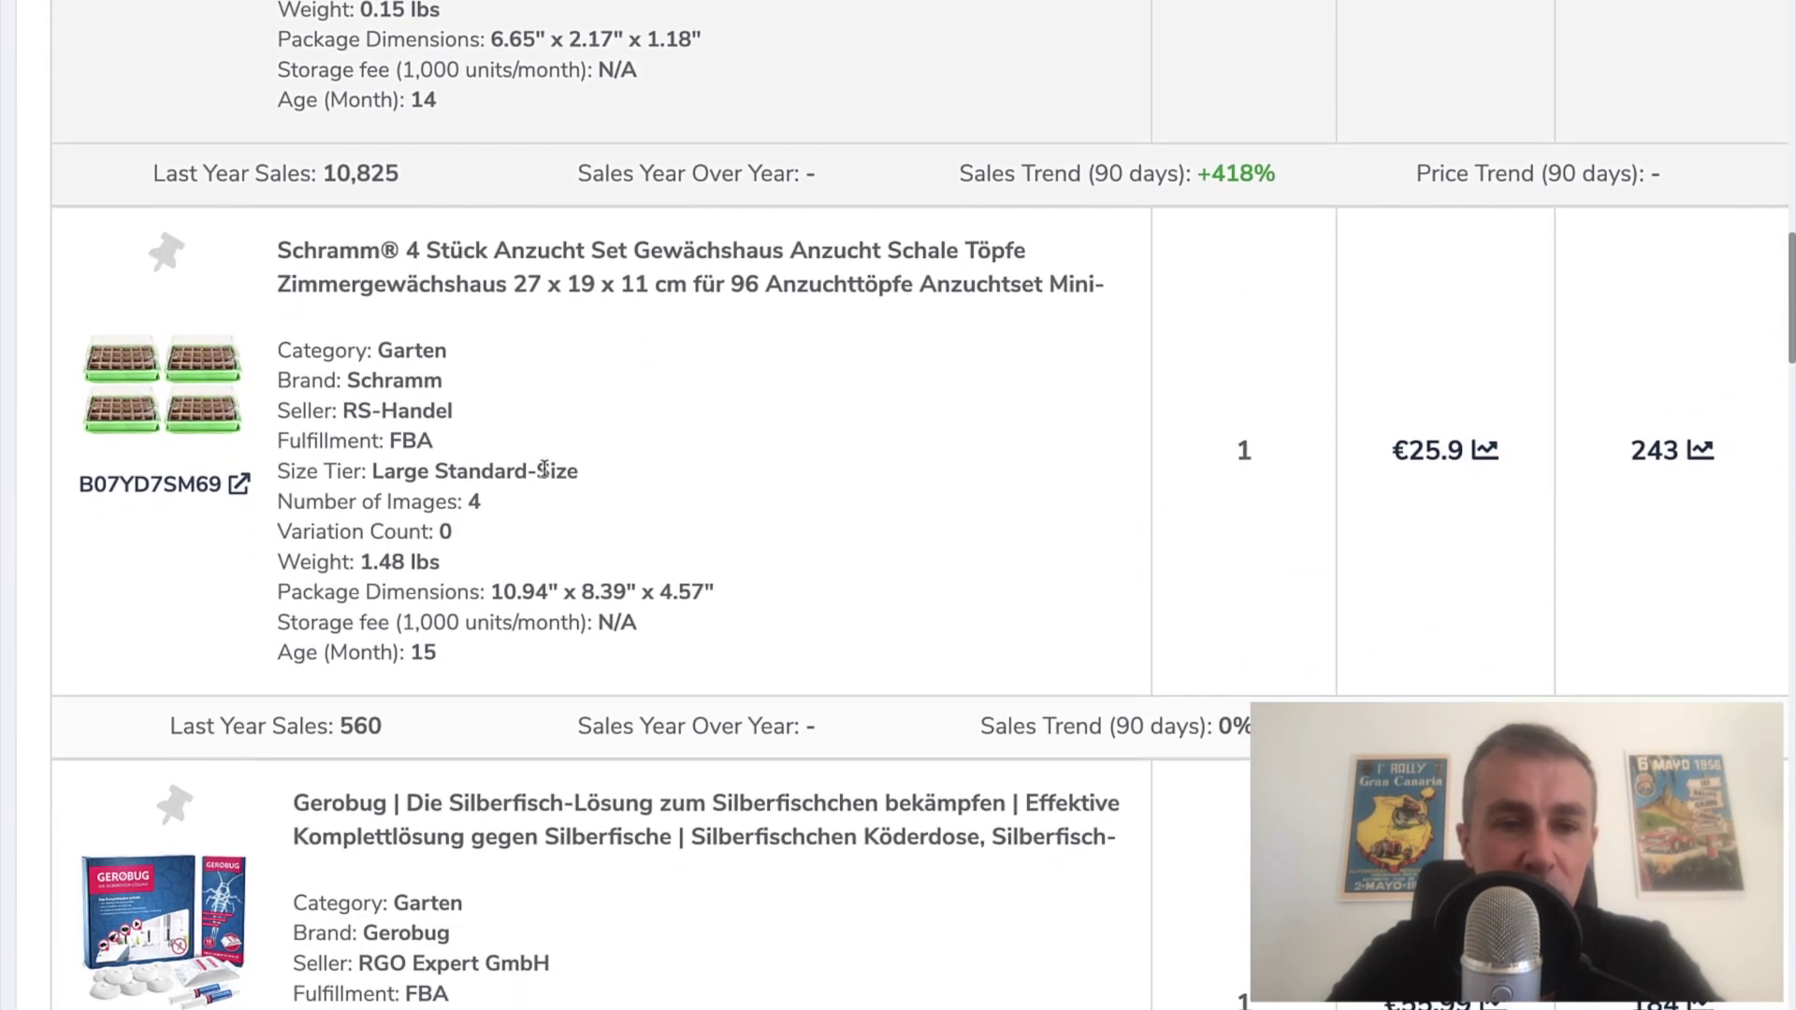
ctrl+scroll(544, 468, up, 5)
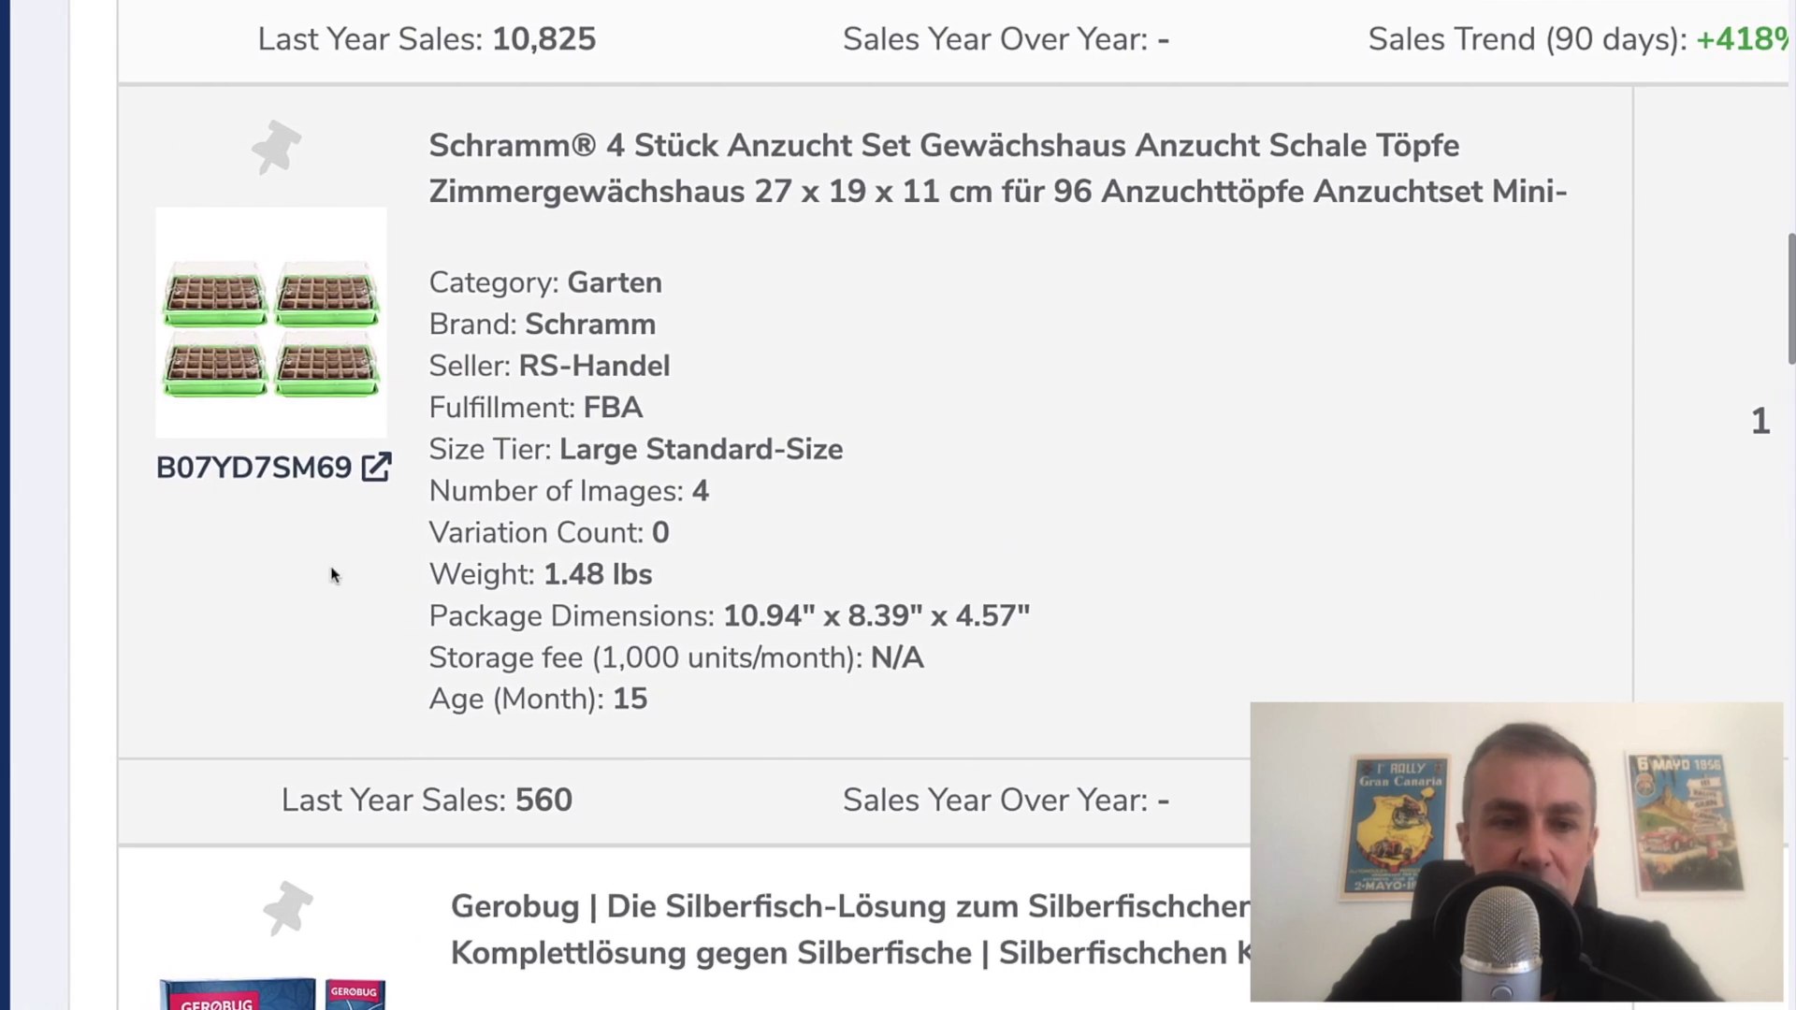
scroll(328, 586, up, 5)
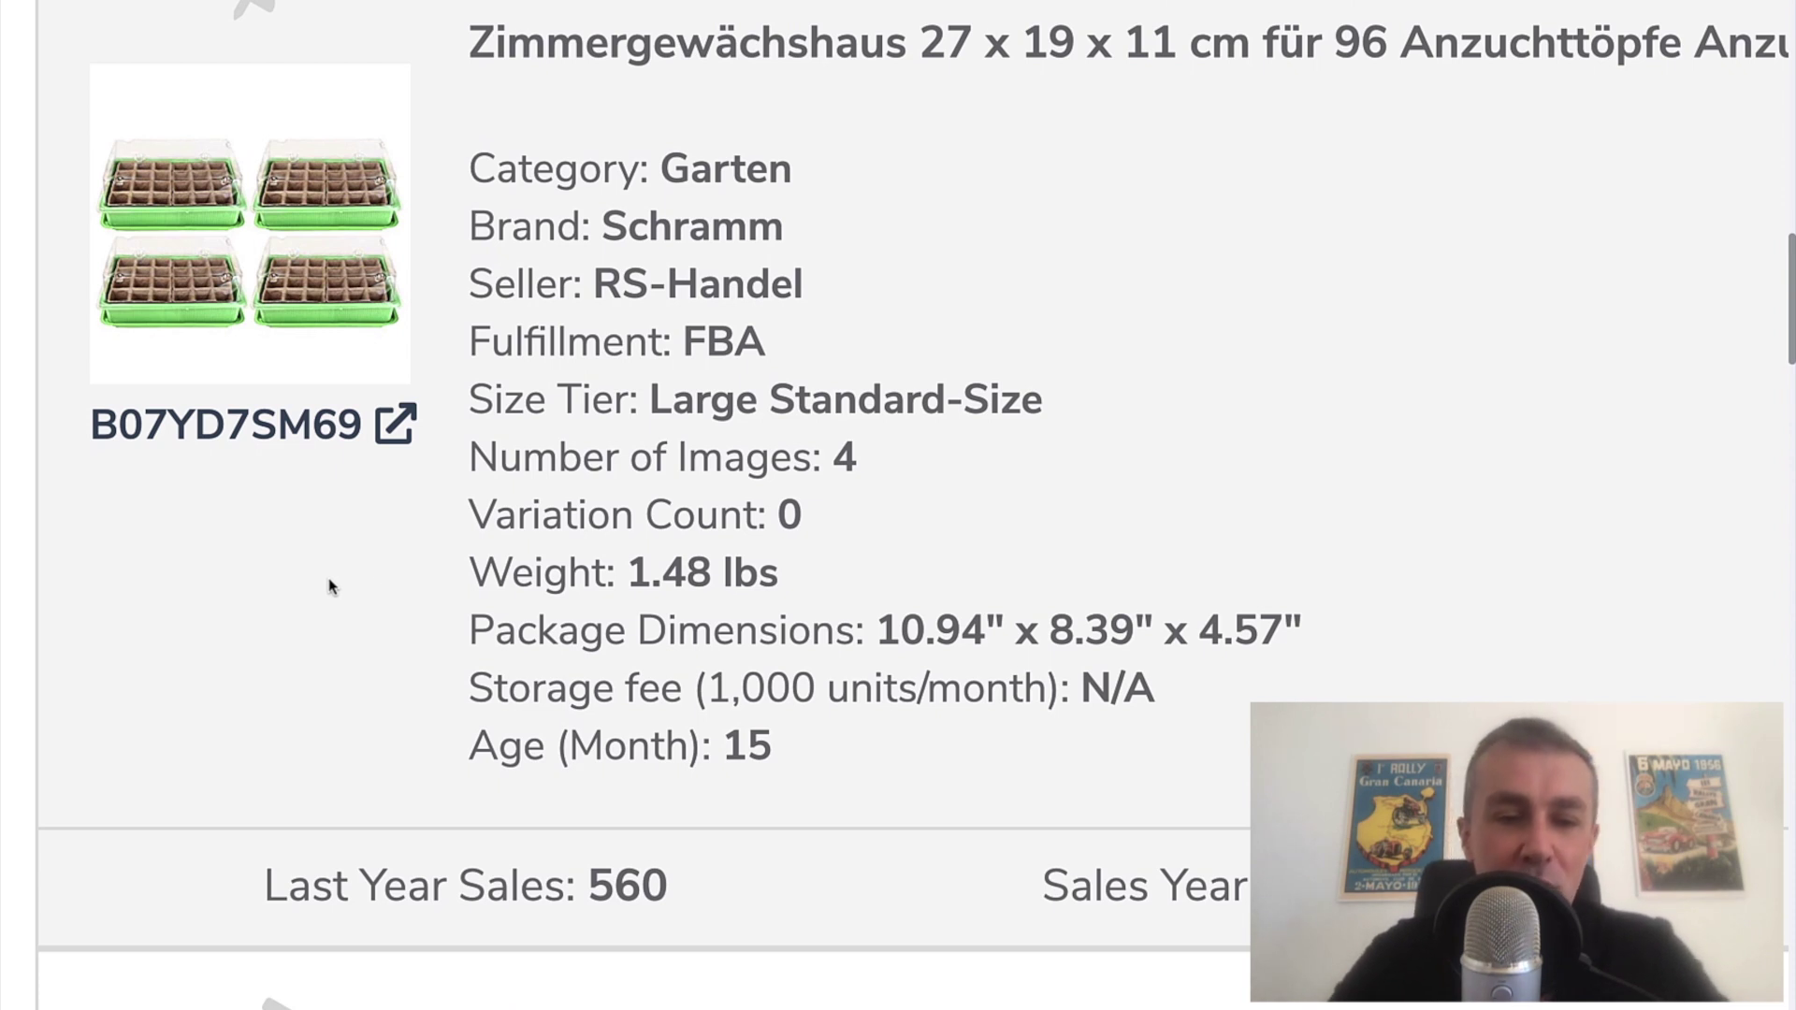
scroll(513, 581, up, 1)
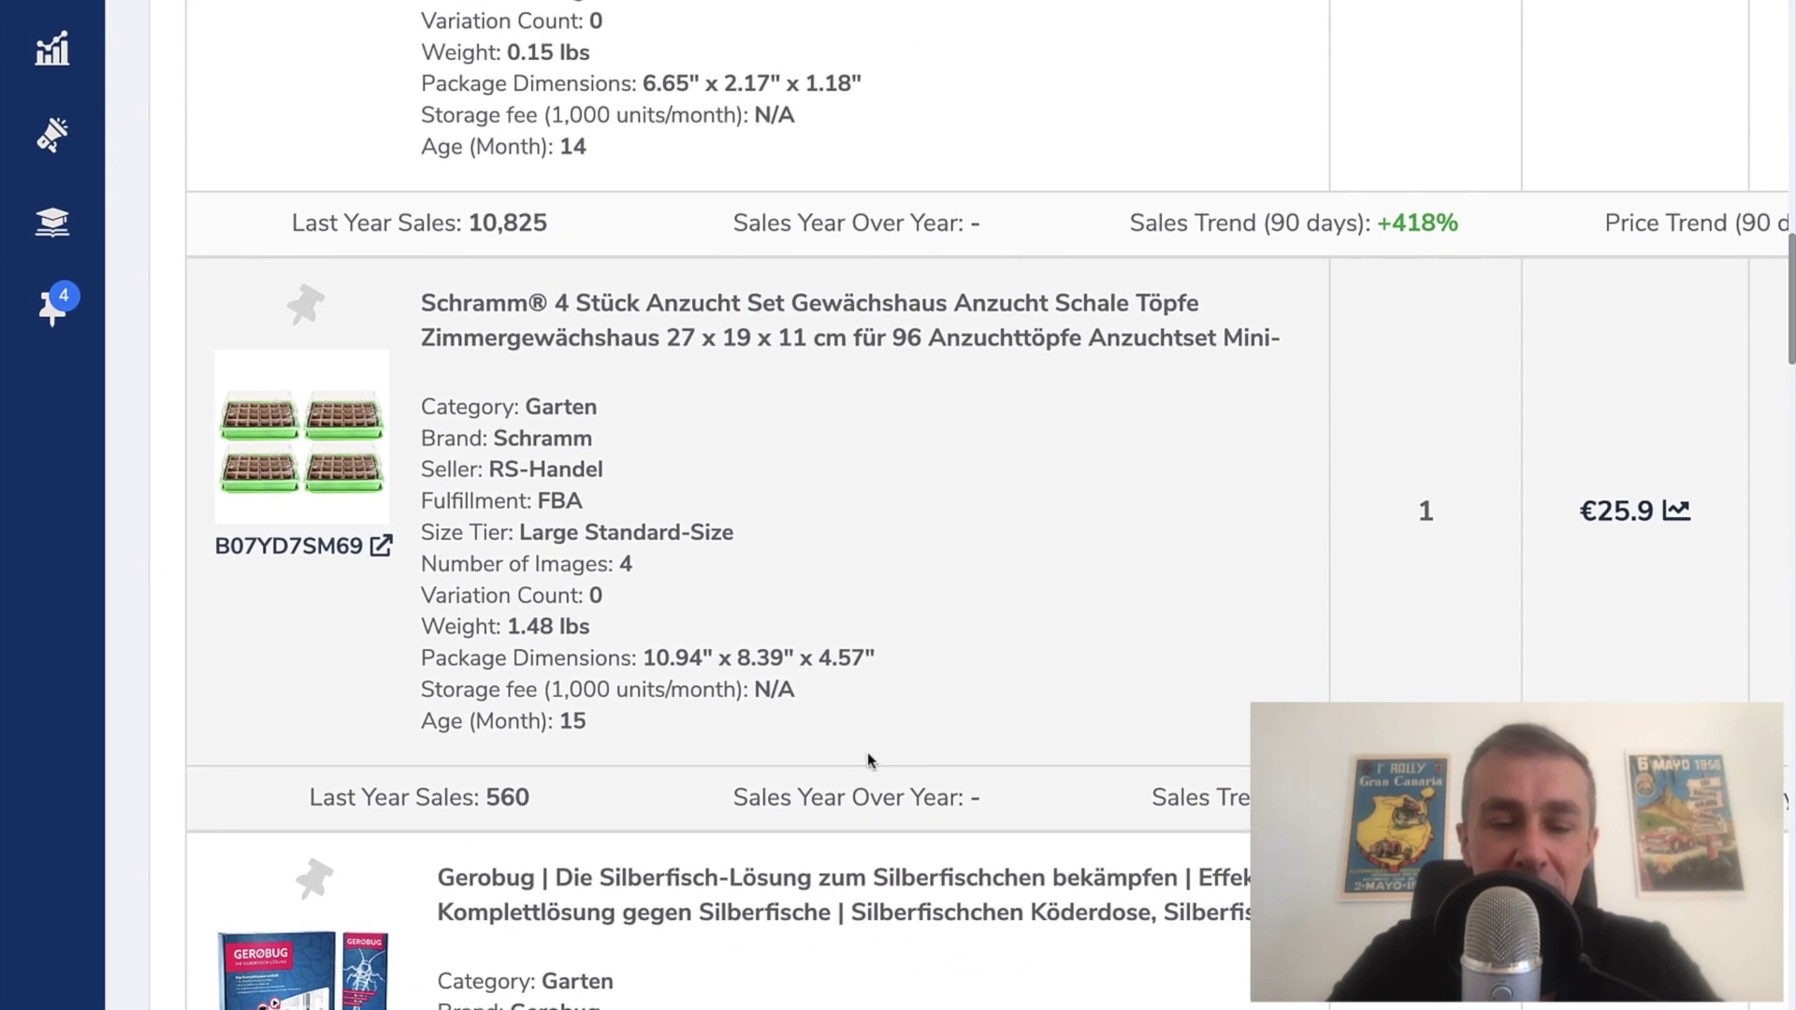
Step: Review the product details of the Gerobug silverfish solution and the Freewindo dog grooming scissors set
scroll(979, 620, down, 5)
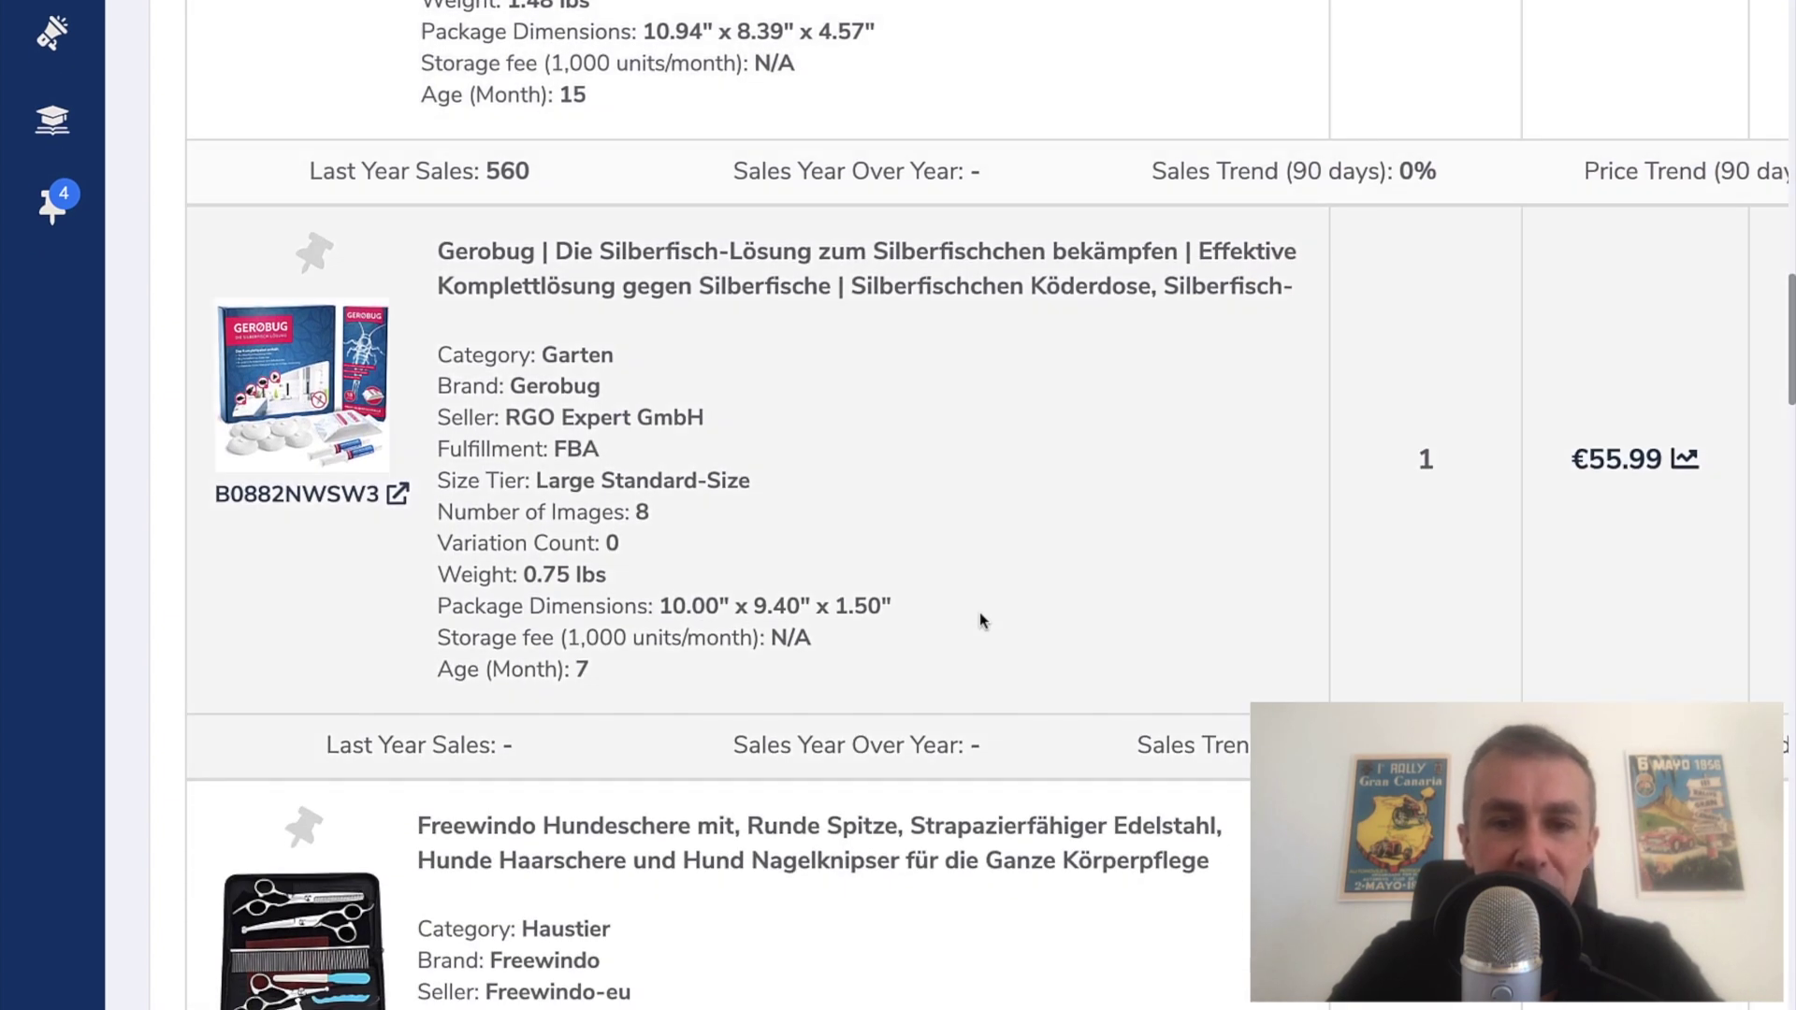
scroll(979, 614, down, 1)
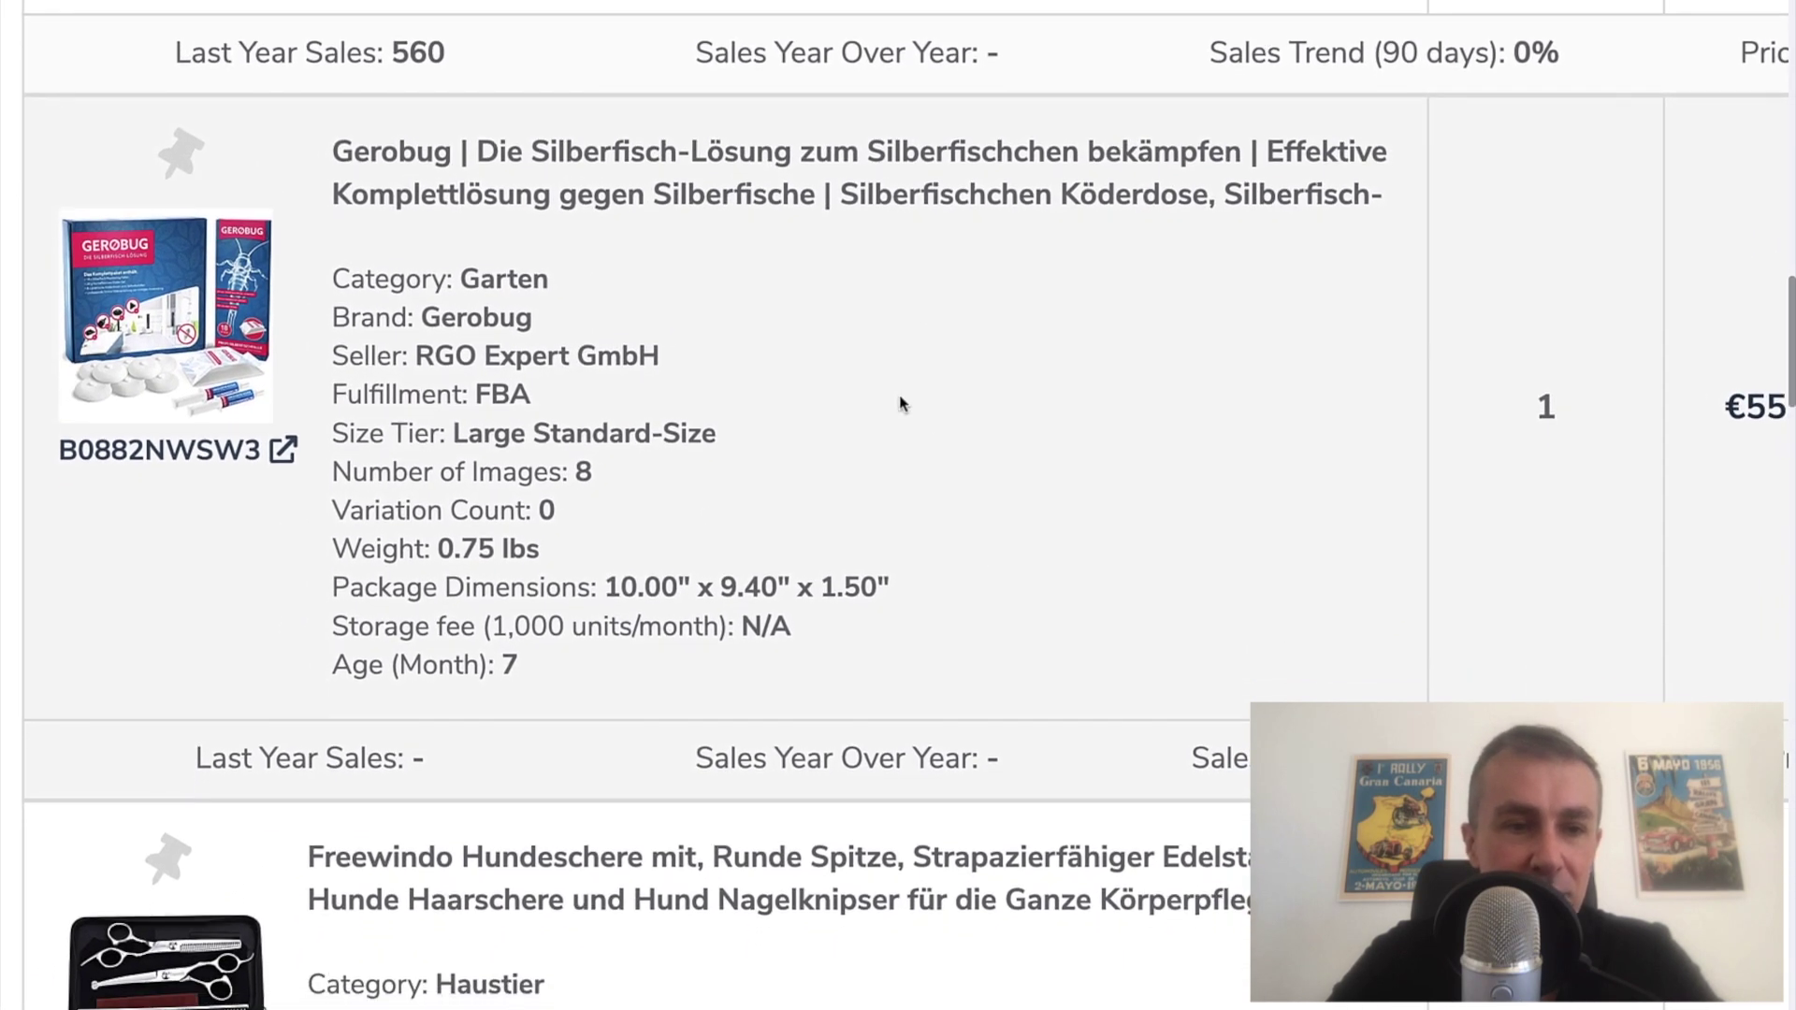
scroll(900, 404, down, 5)
scroll(900, 404, down, 2)
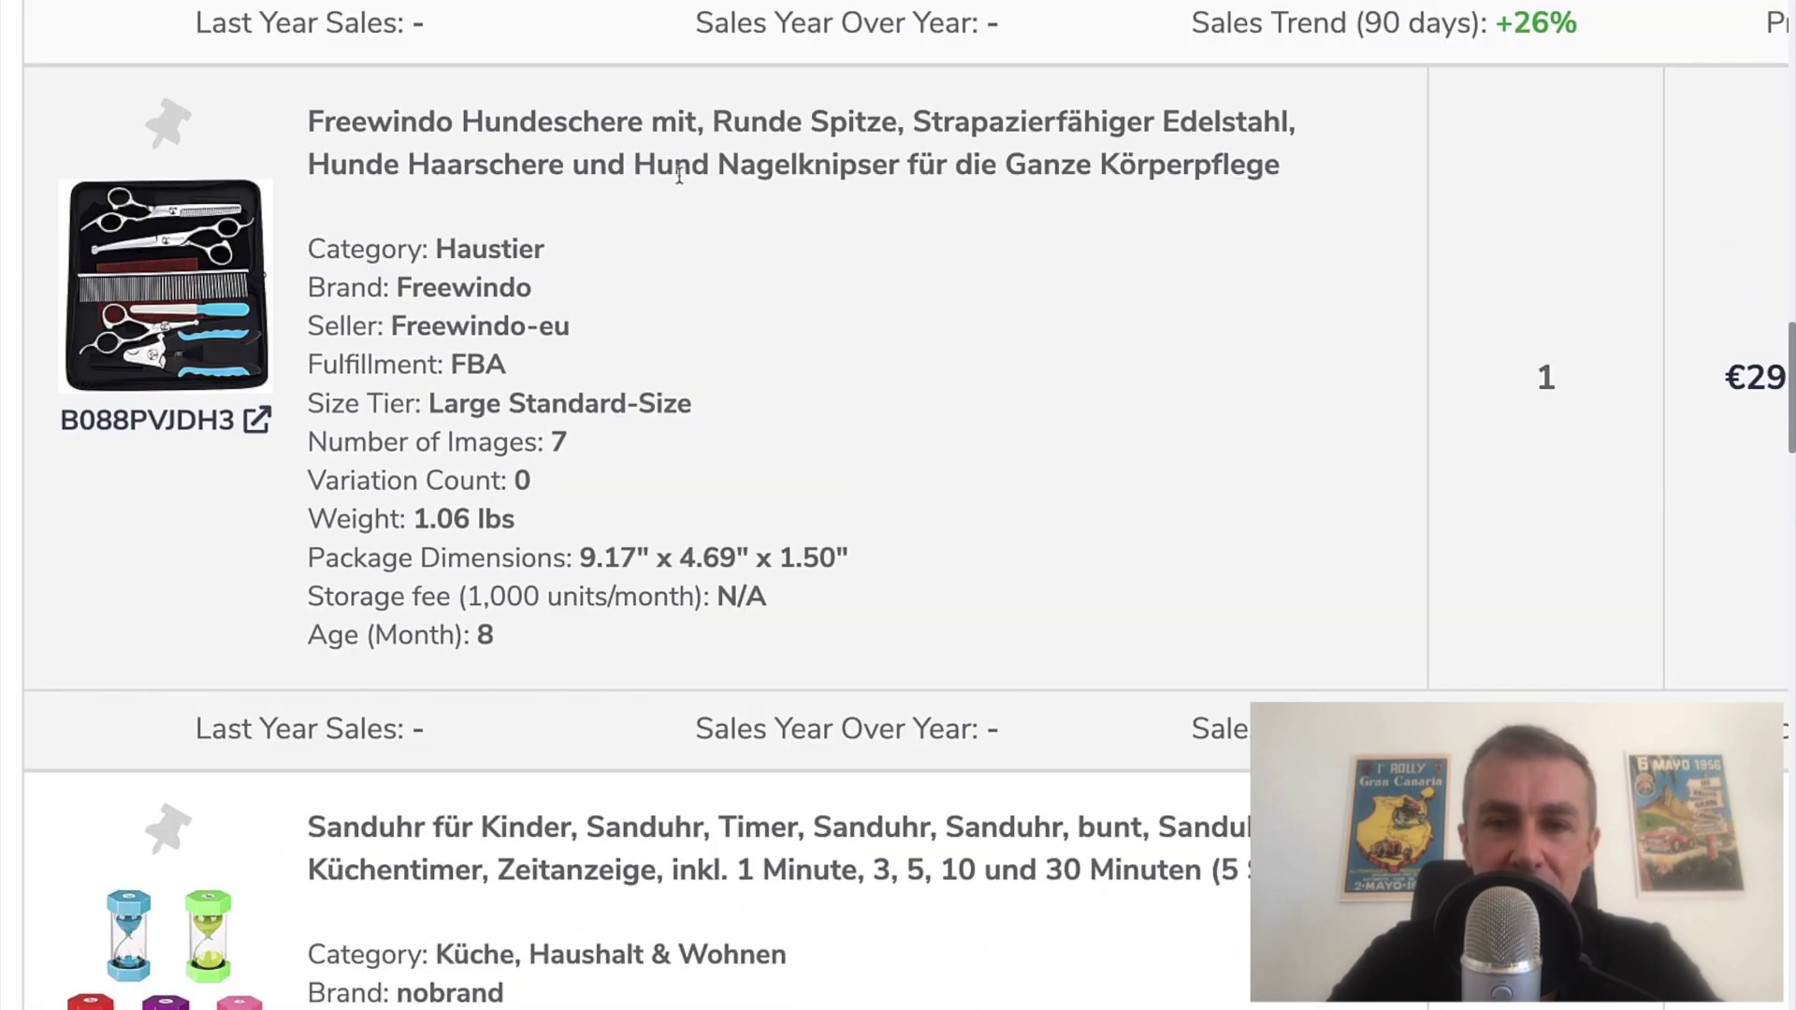
Step: Examine the five-piece Sanduhr hourglass set's product details along with its price, monthly sales, revenue, BSR and reviews
scroll(84, 621, down, 5)
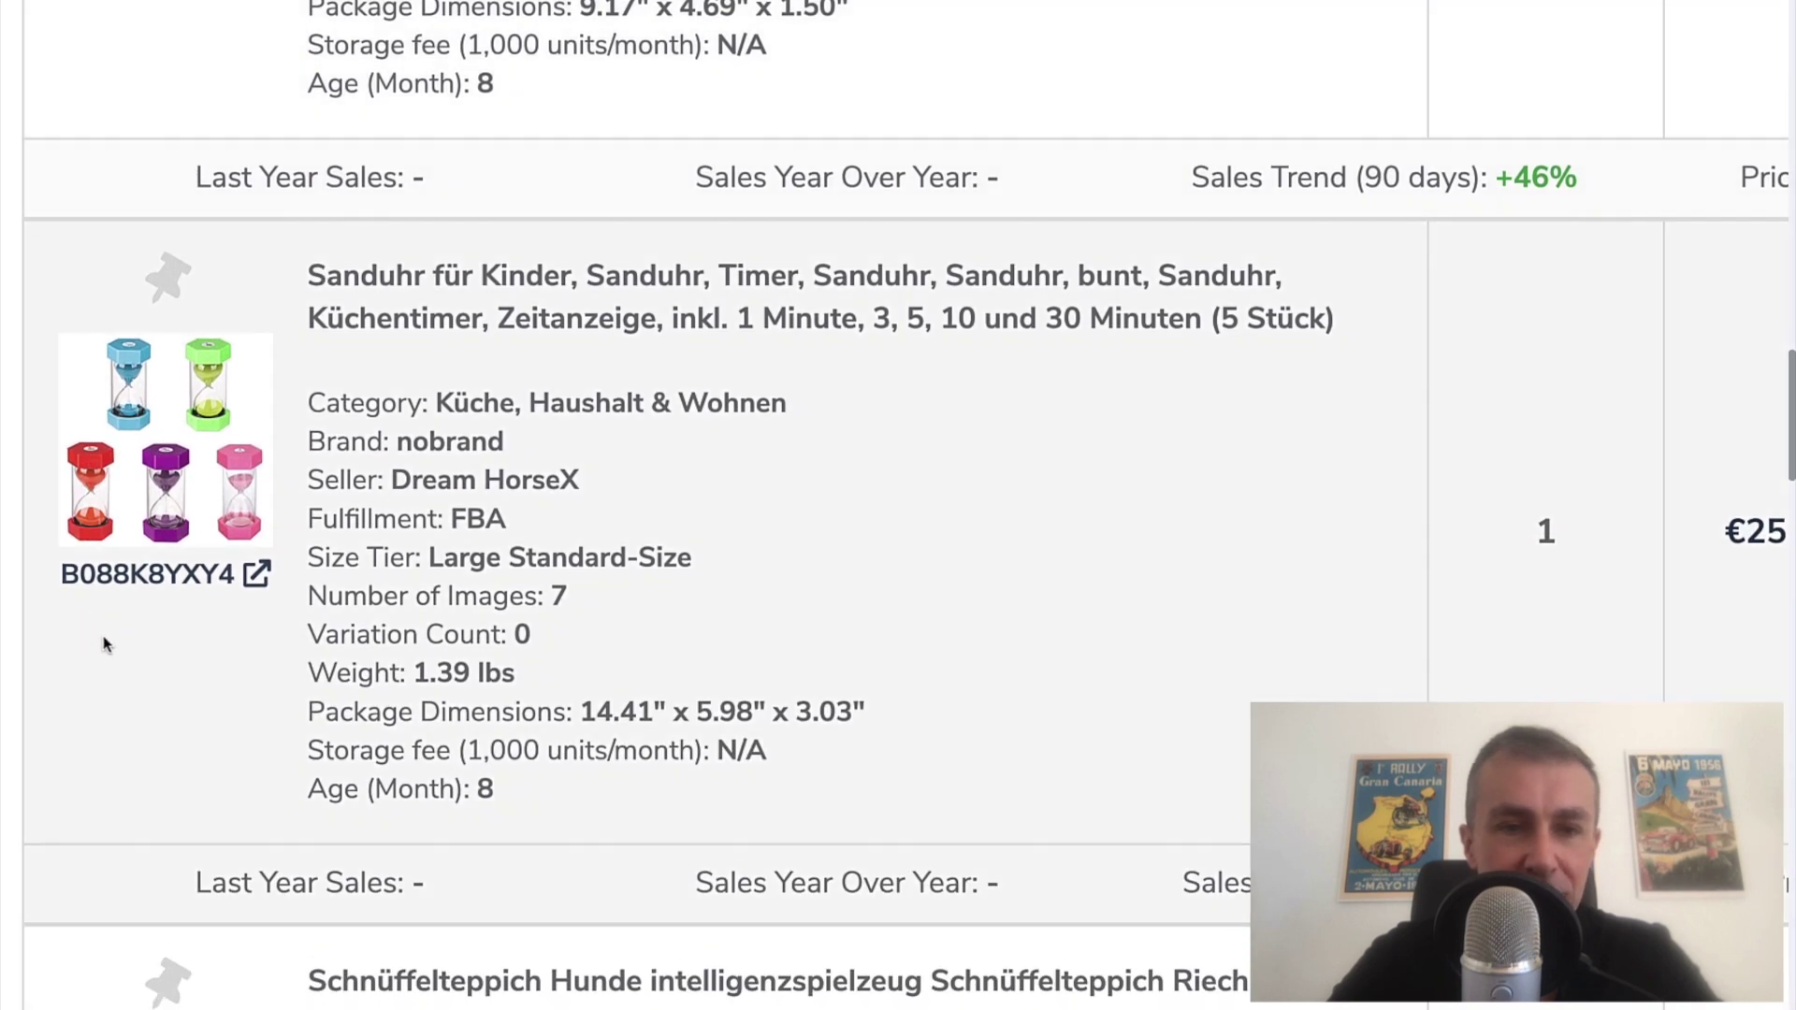
scroll(105, 643, down, 1)
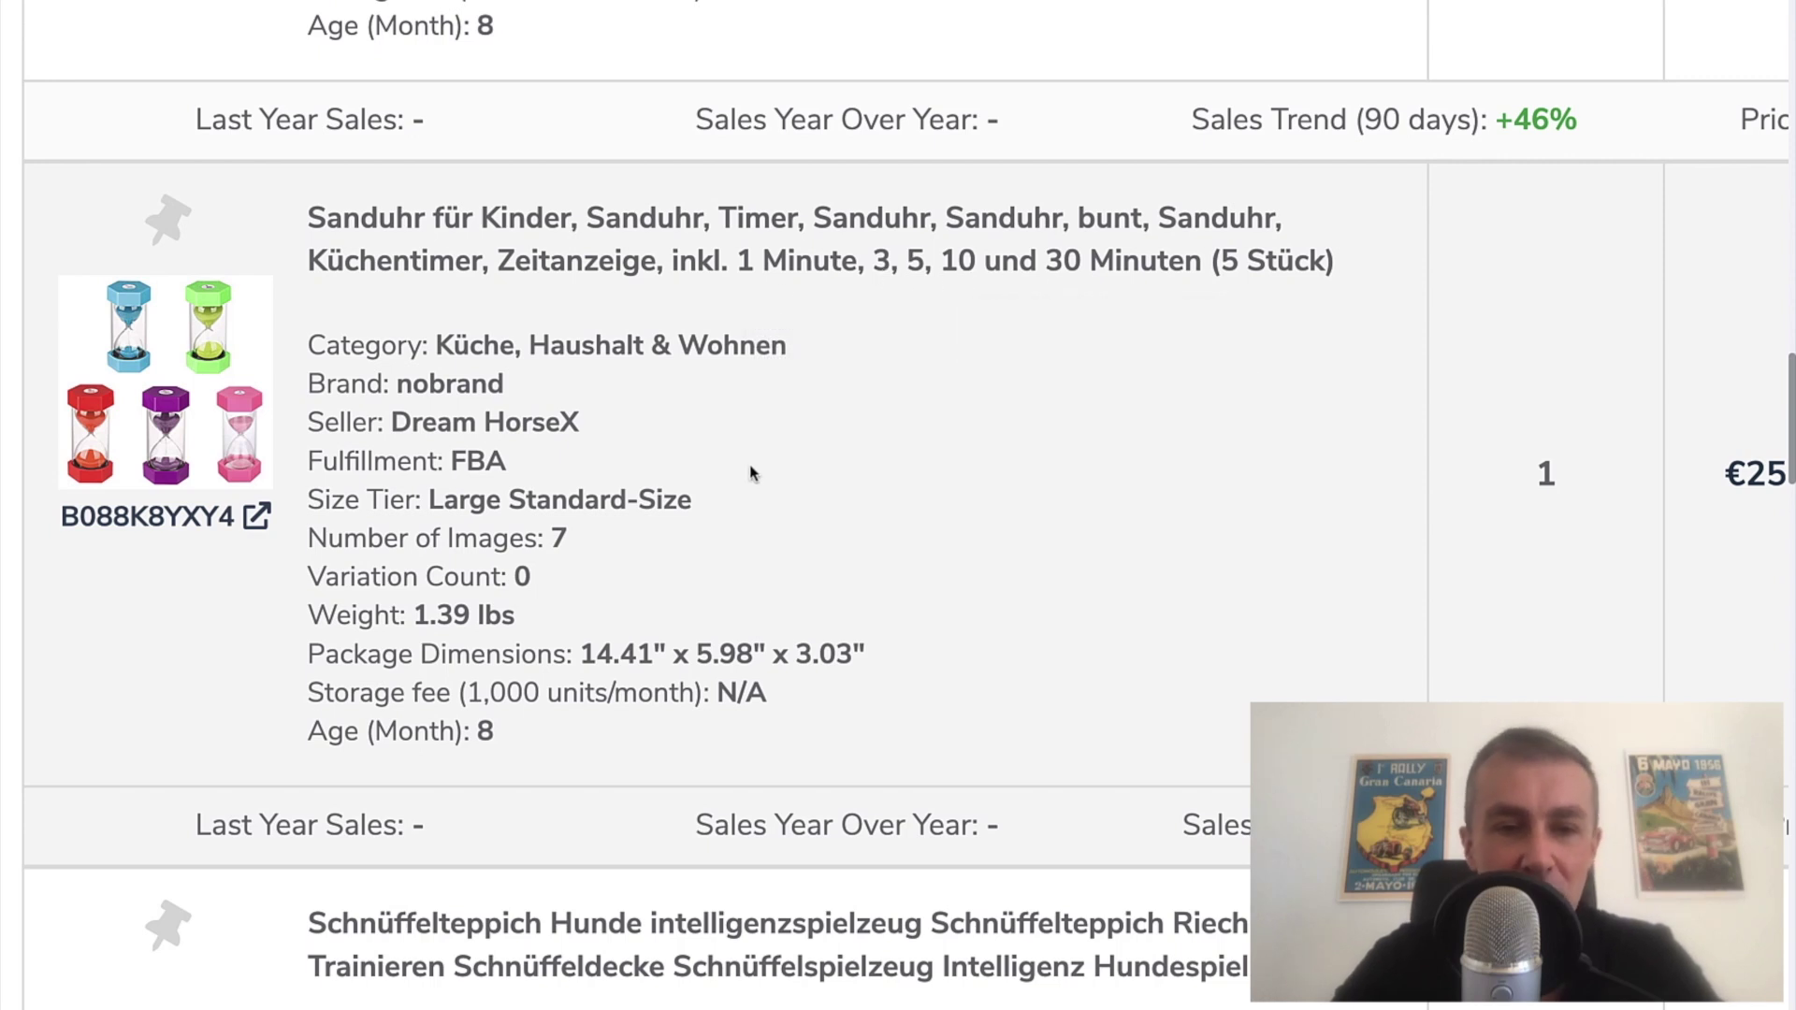
scroll(751, 472, right, 2)
scroll(751, 473, right, 10)
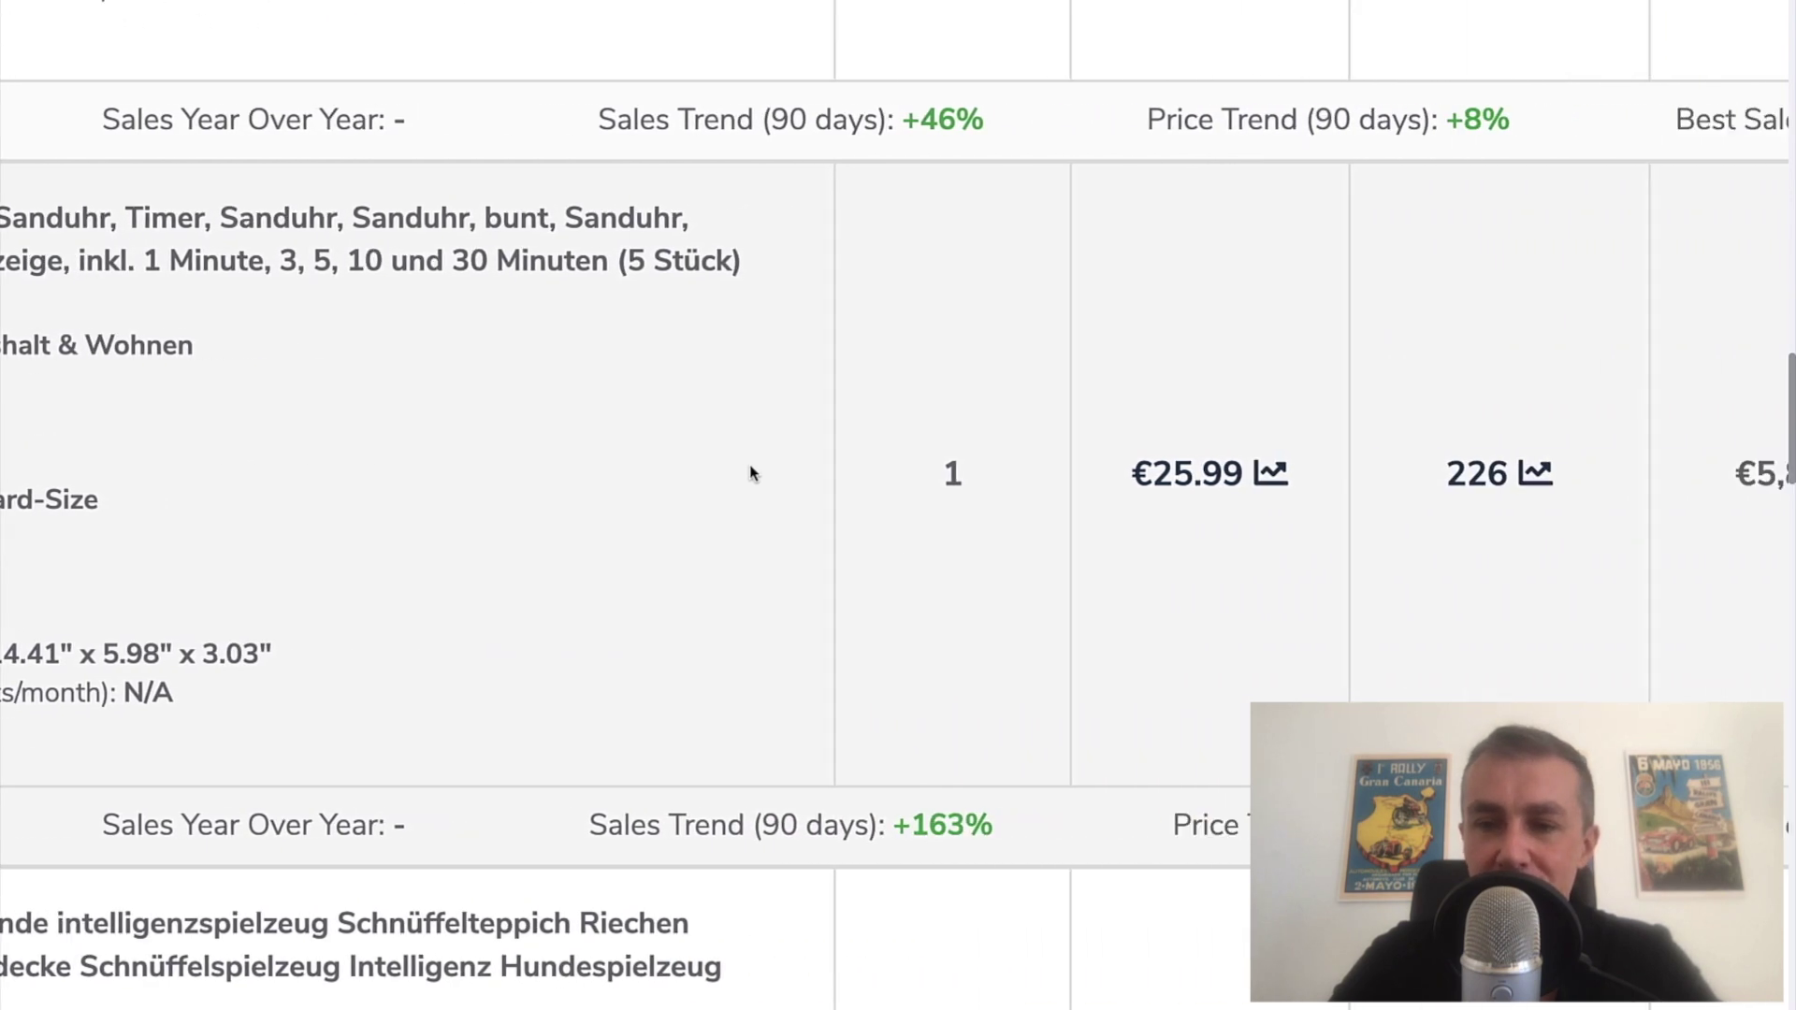
scroll(926, 547, left, 13)
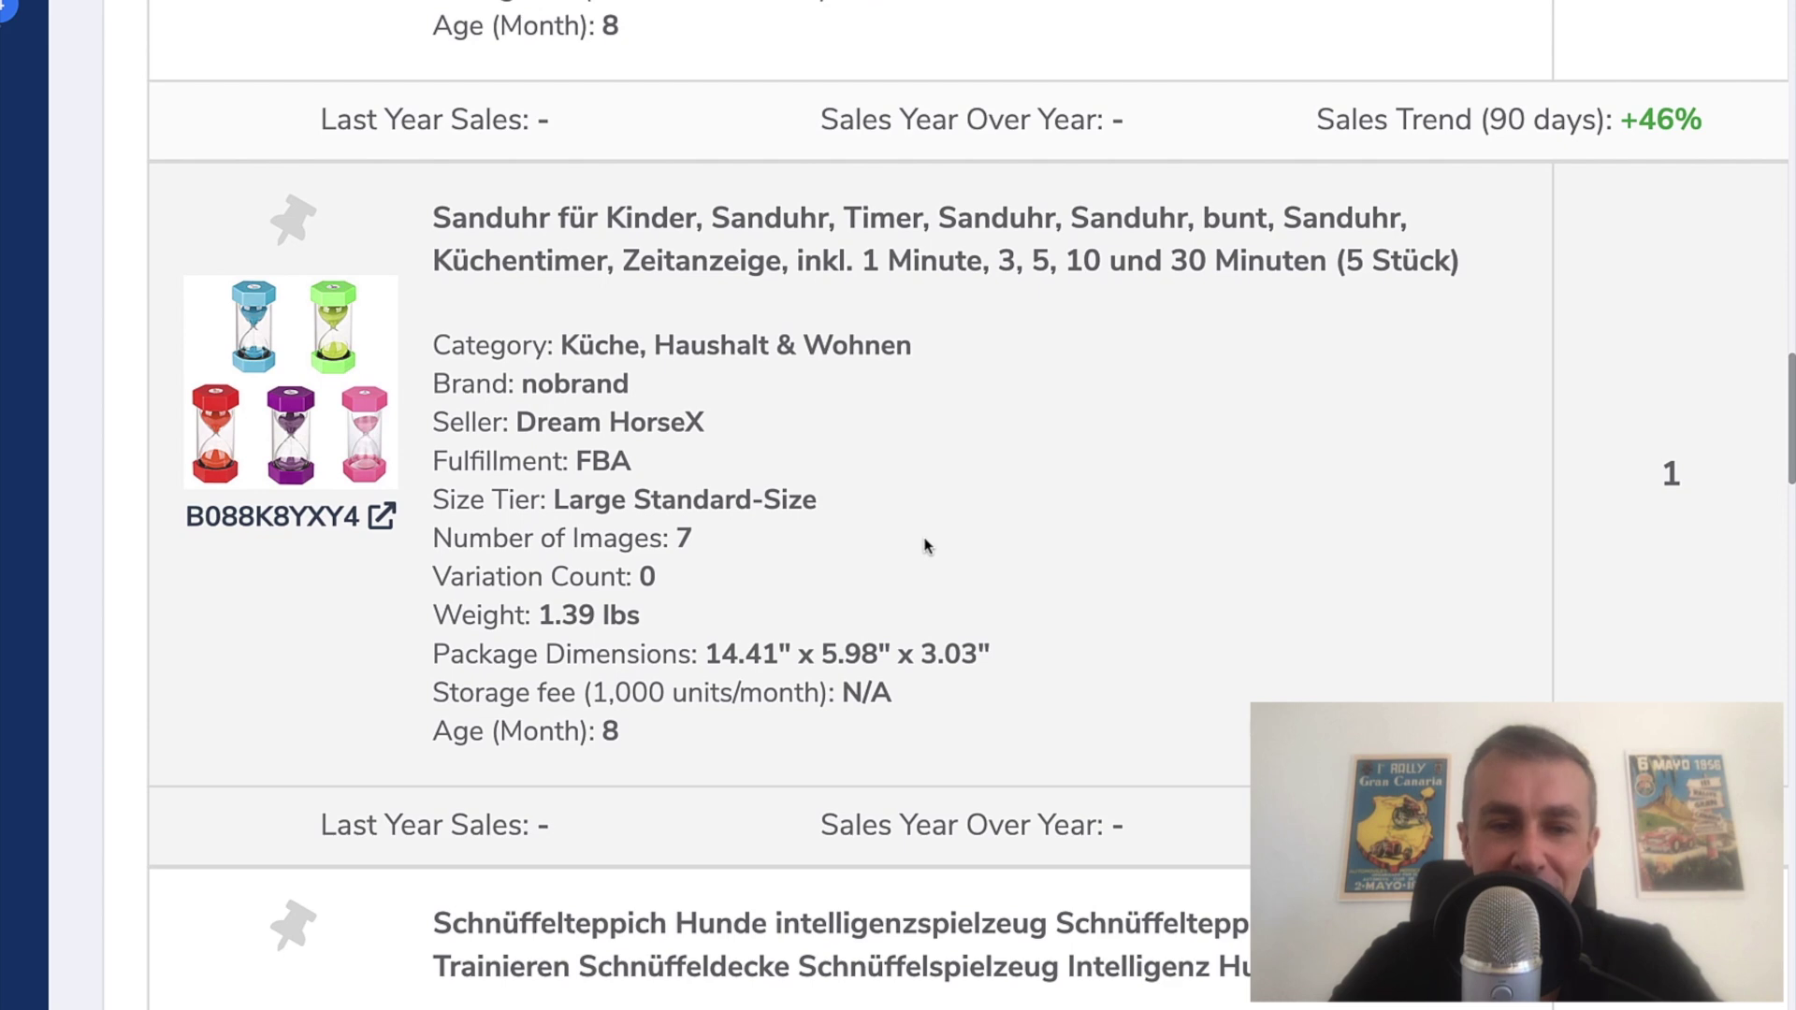
scroll(926, 547, right, 20)
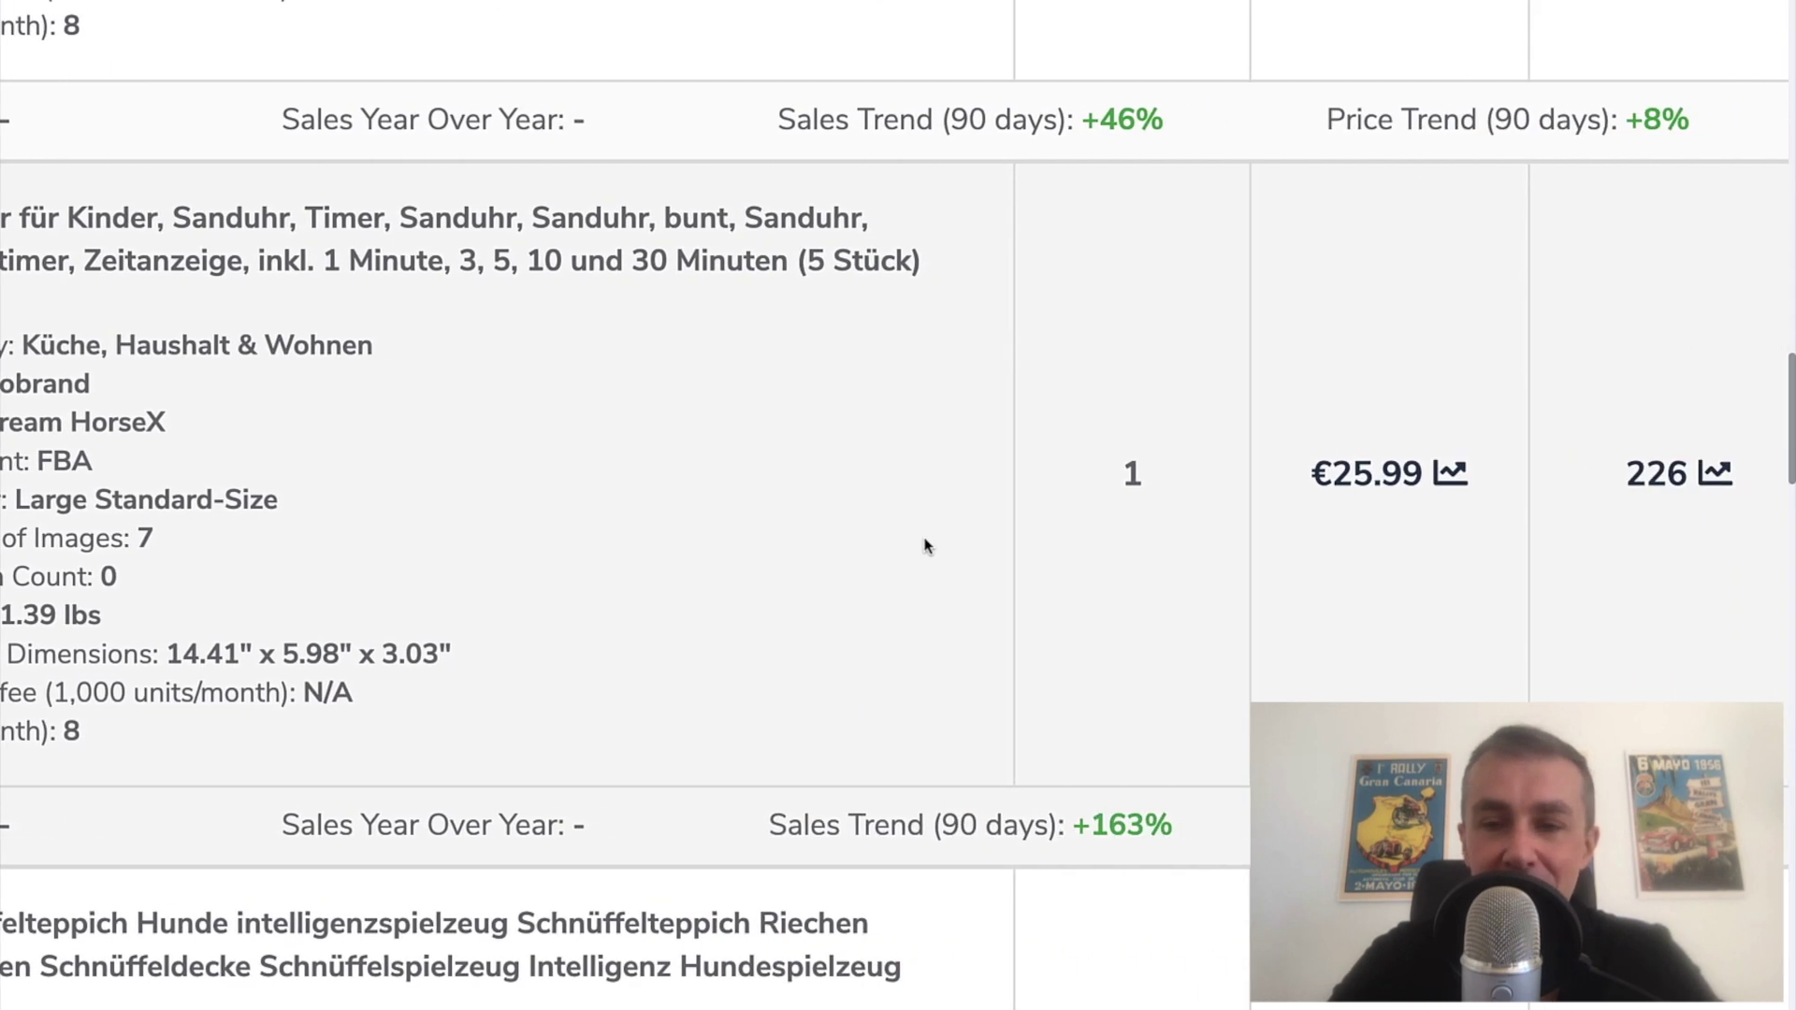
scroll(1157, 587, right, 3)
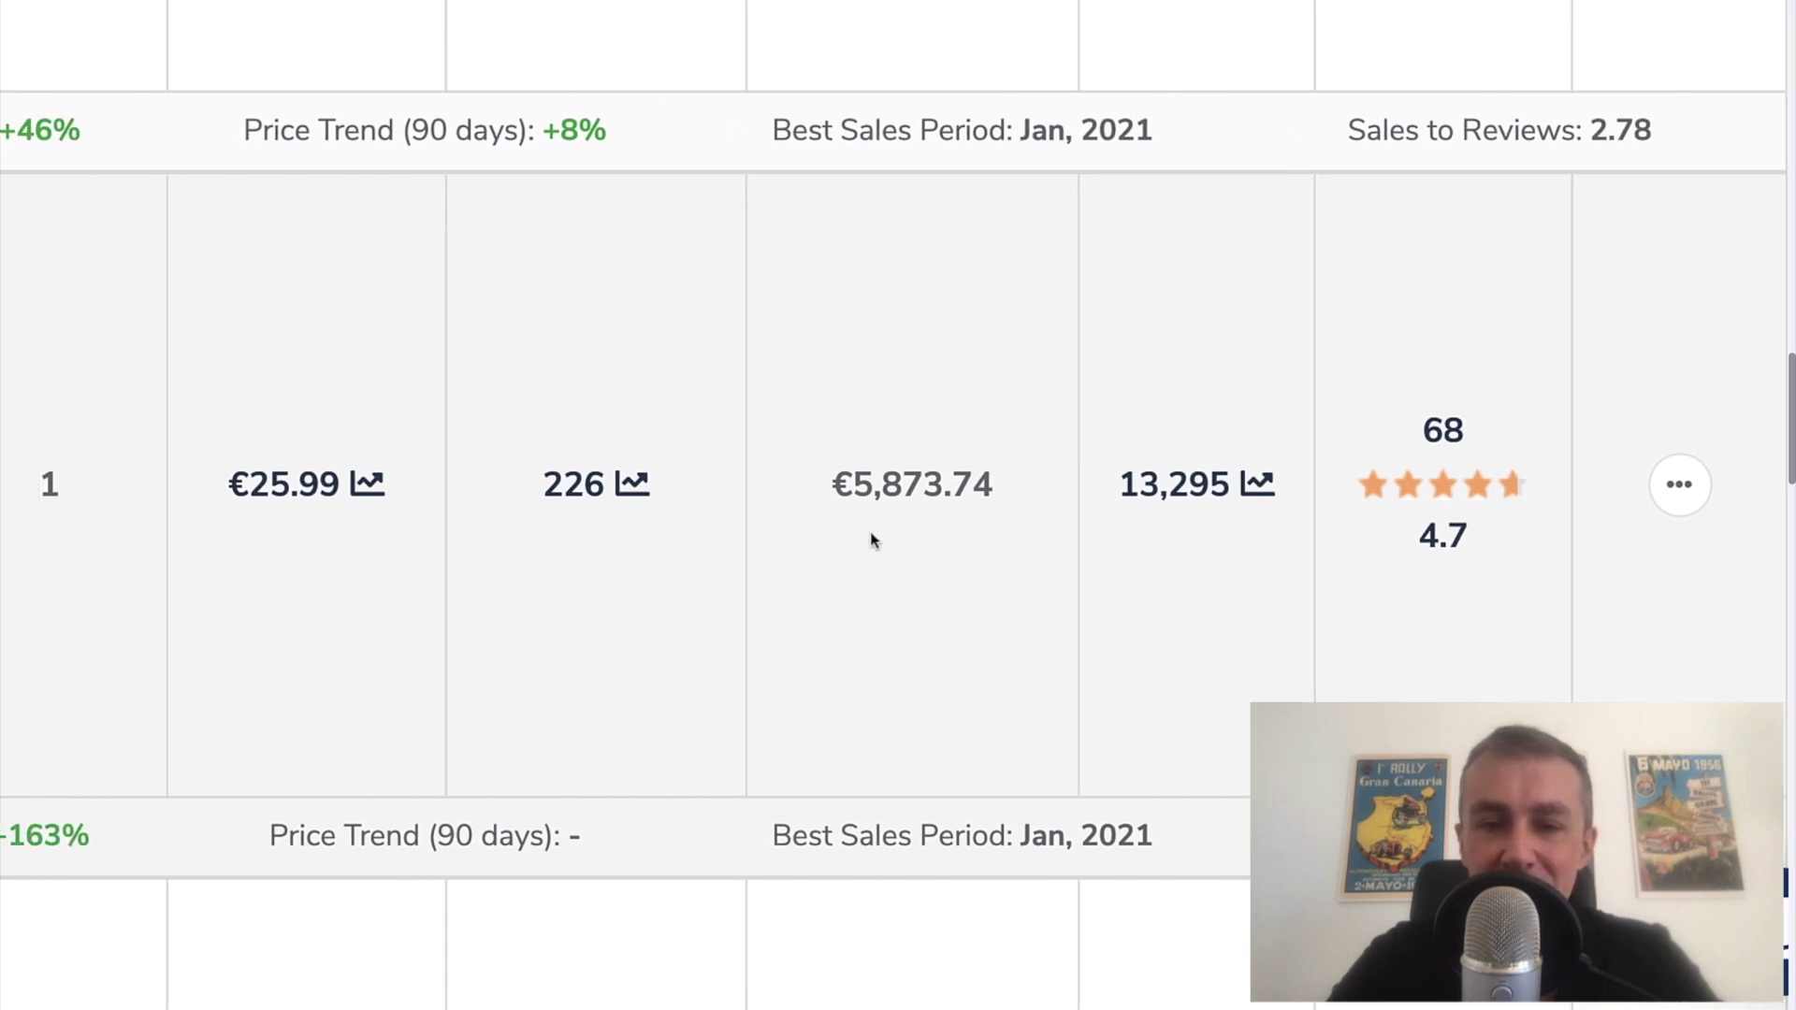
scroll(870, 540, left, 10)
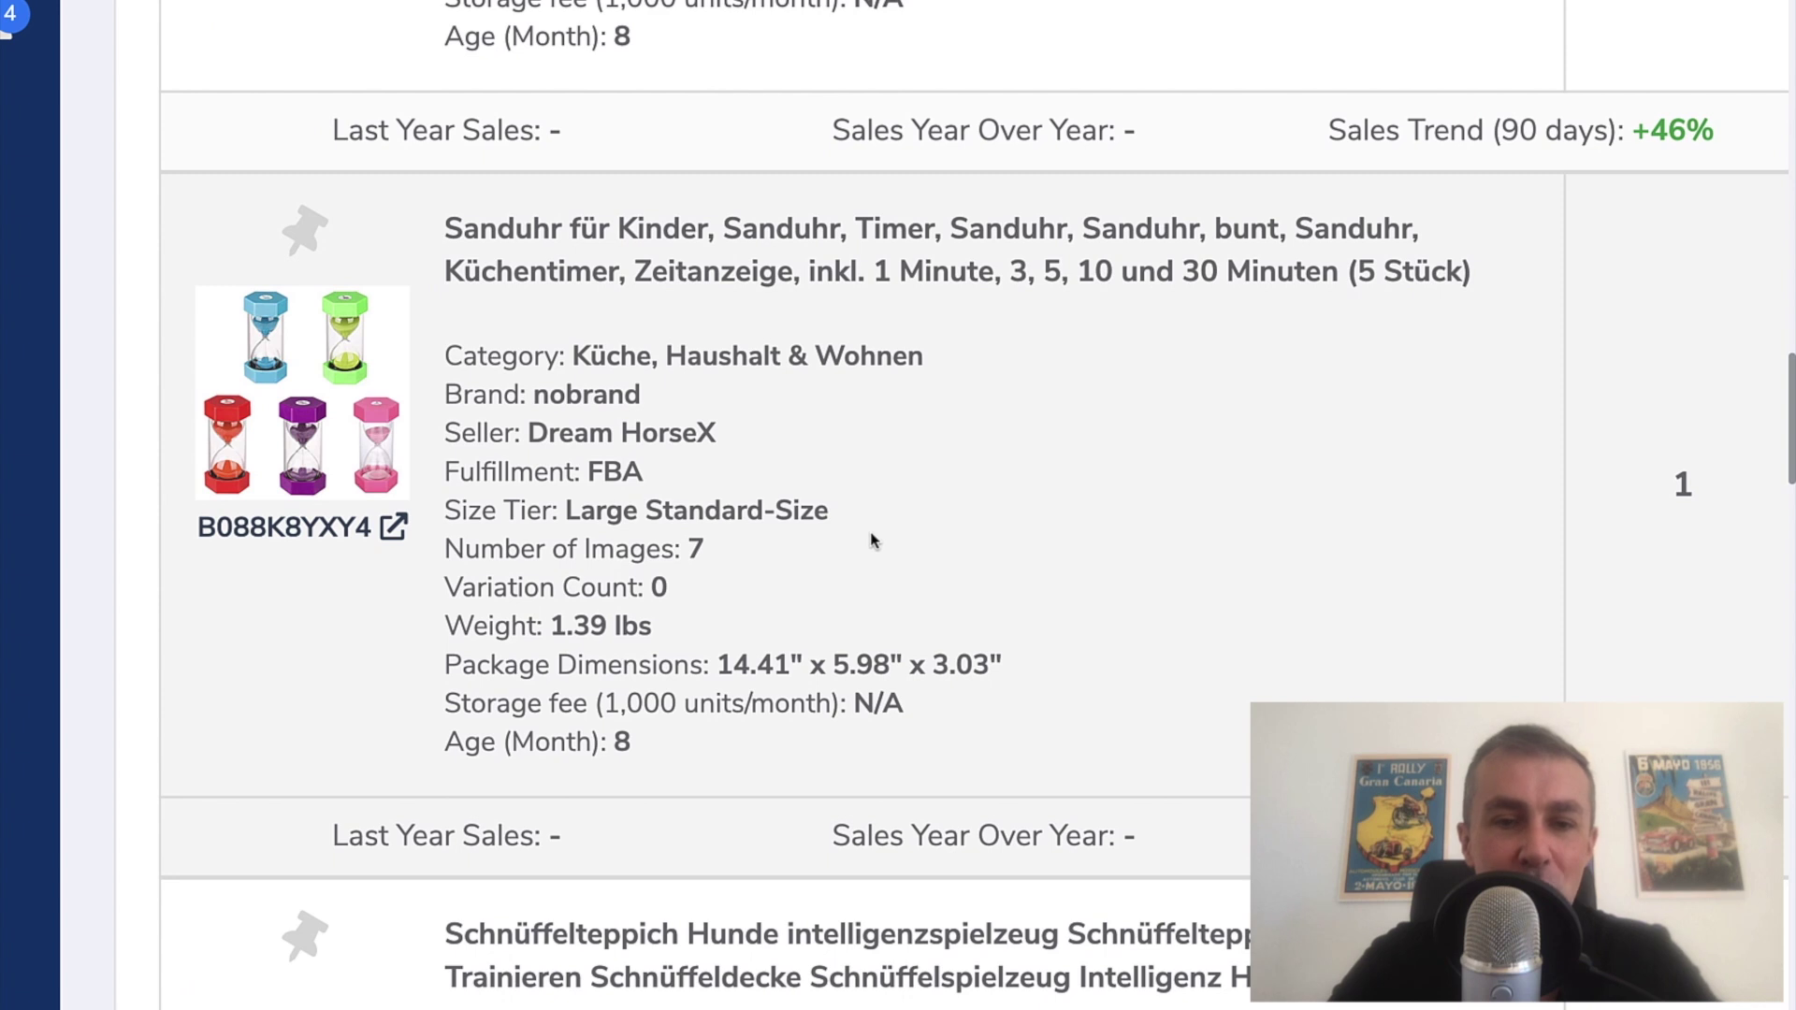
scroll(870, 541, right, 1)
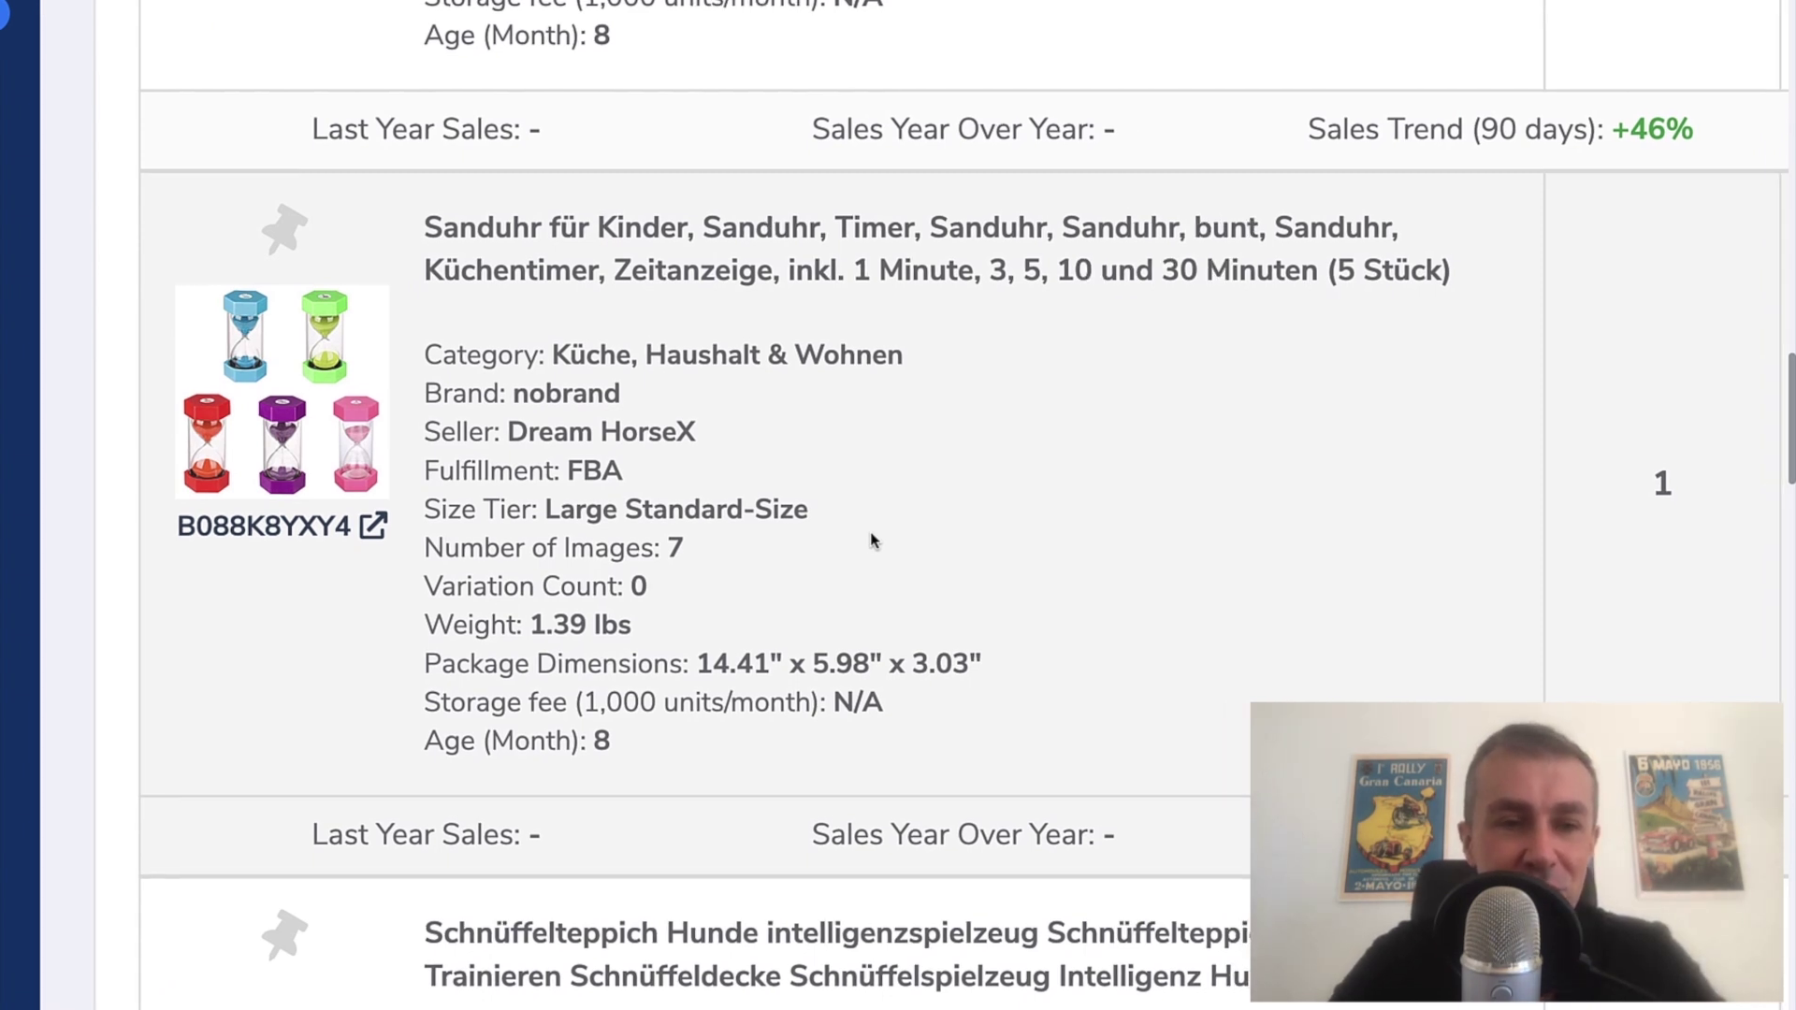
Step: Look through the following listings, from the Sammiu dog snuffle mat to the Caridano bread knife set
scroll(870, 541, down, 1)
scroll(870, 540, down, 2)
scroll(870, 533, down, 1)
scroll(870, 533, up, 1)
scroll(864, 526, down, 8)
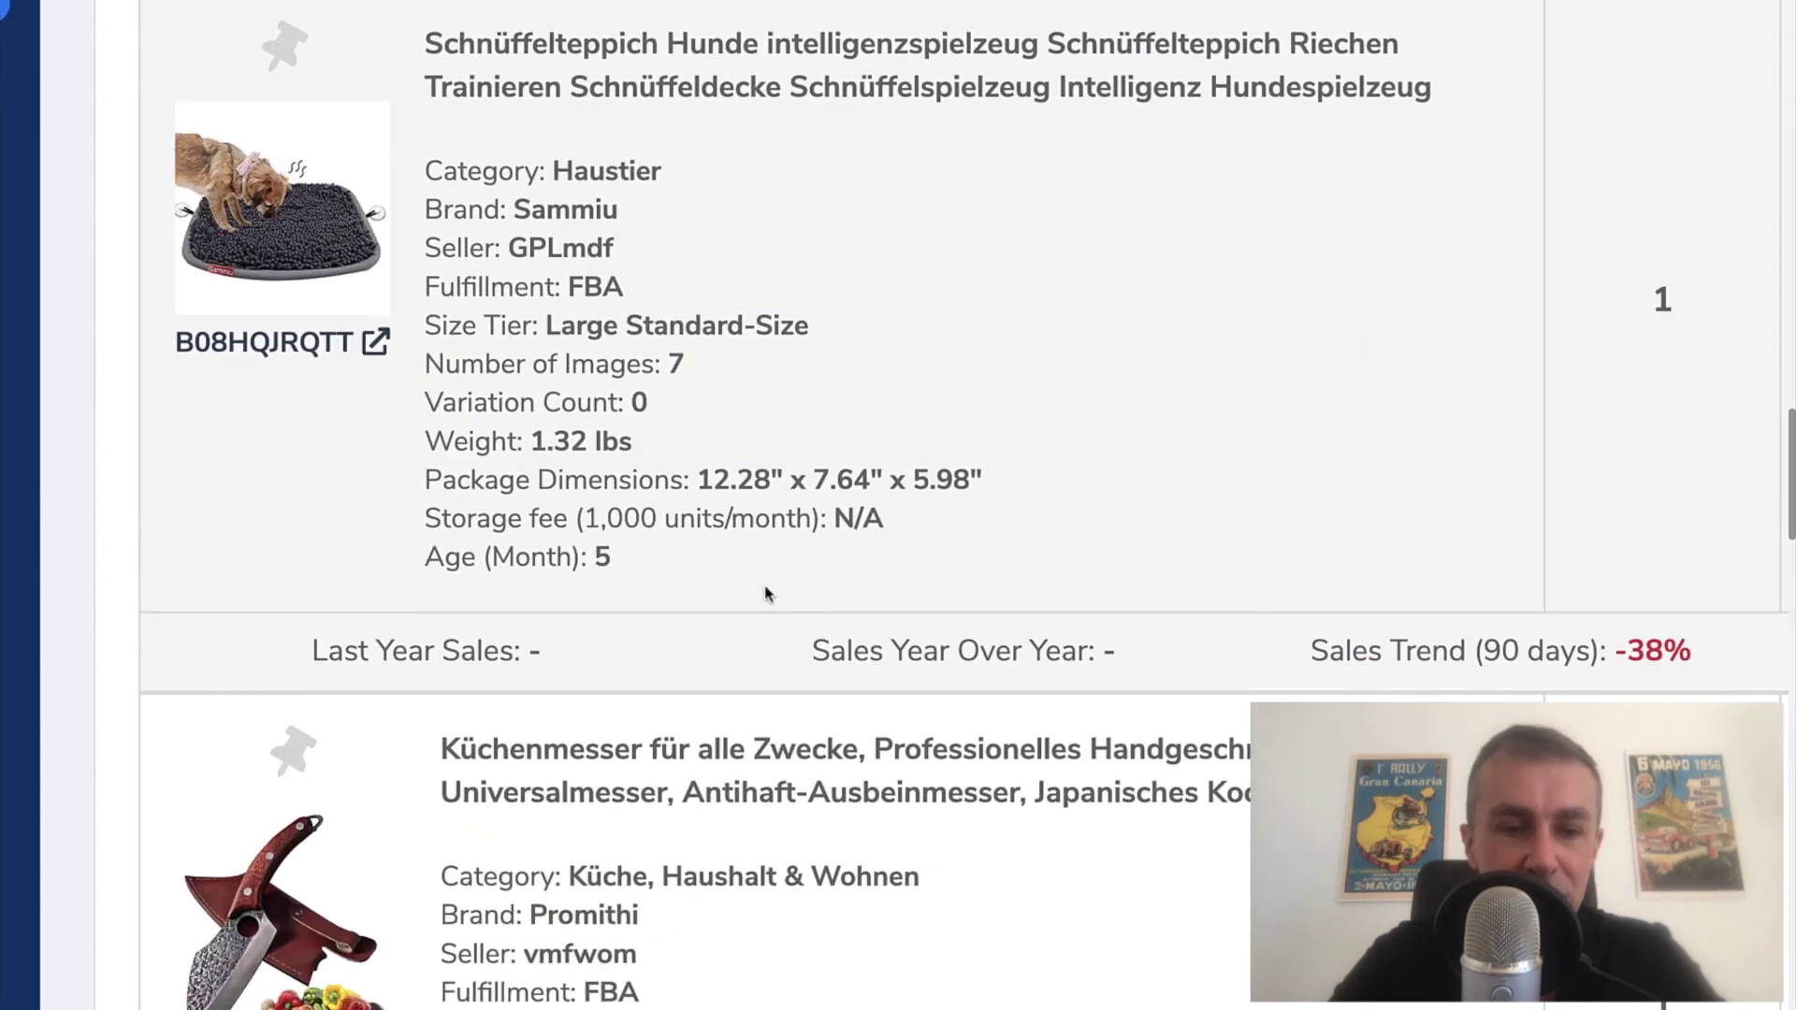
scroll(765, 594, down, 12)
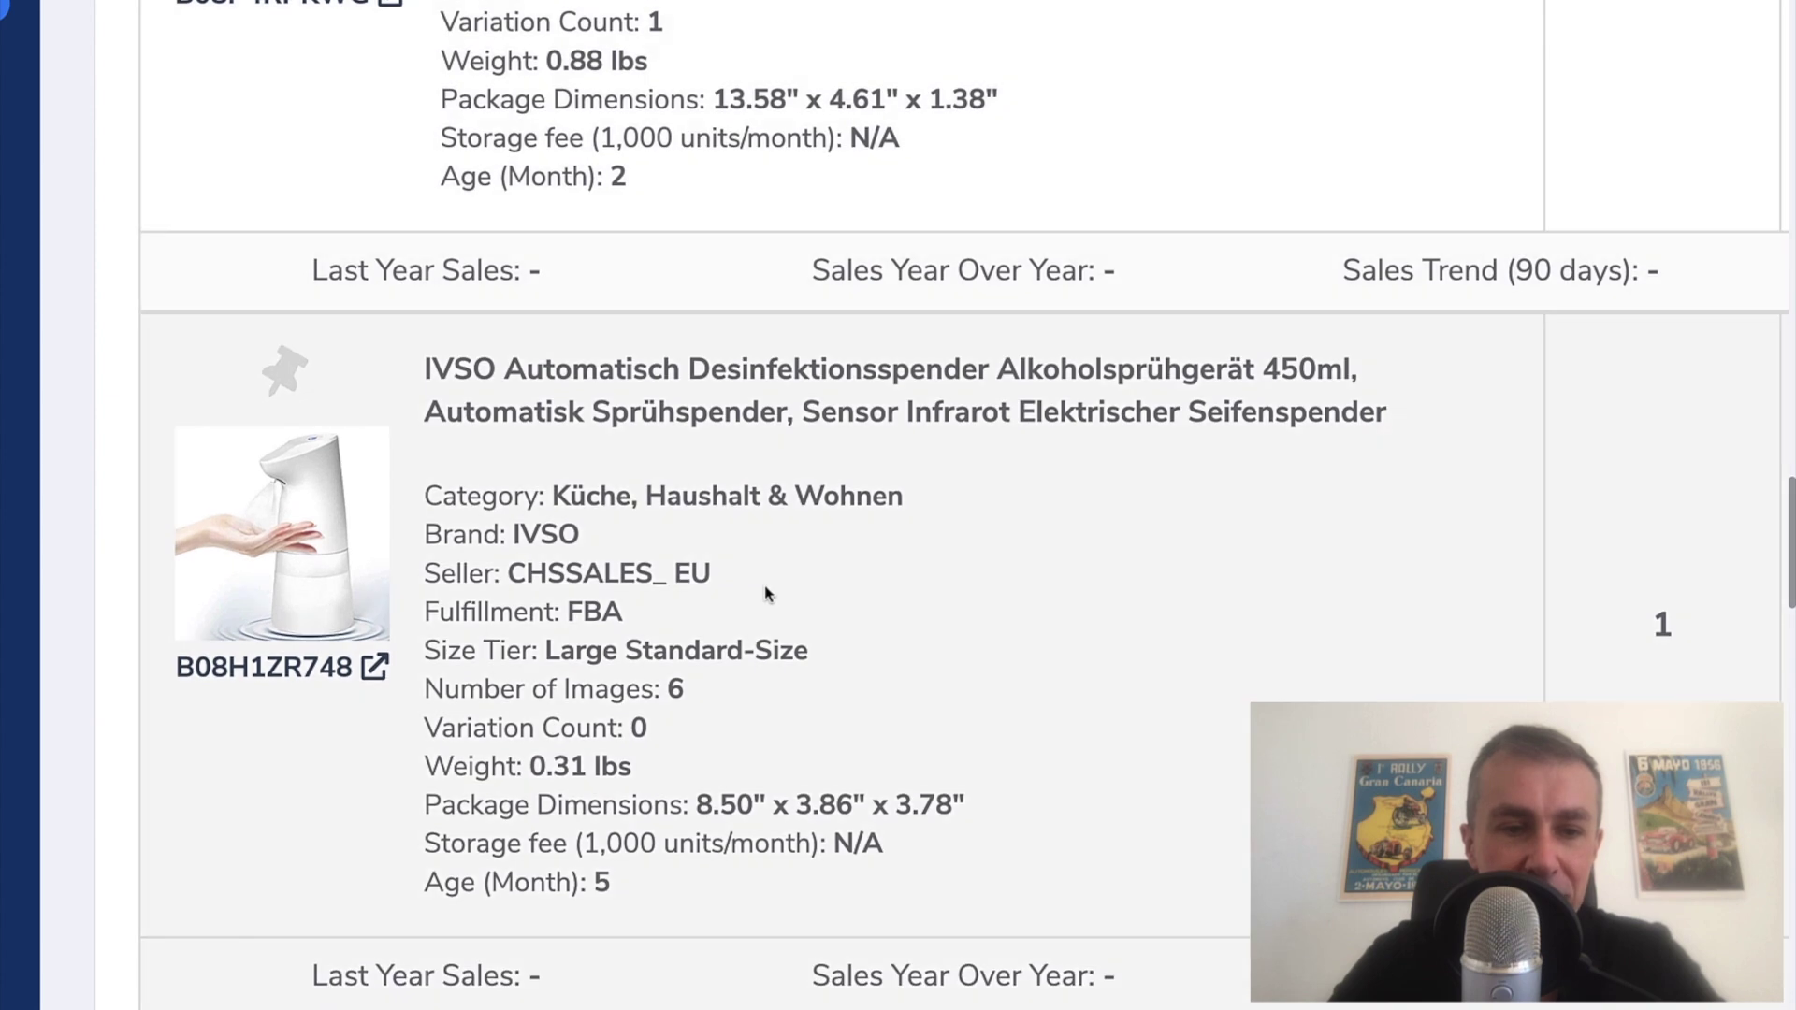
scroll(765, 594, down, 7)
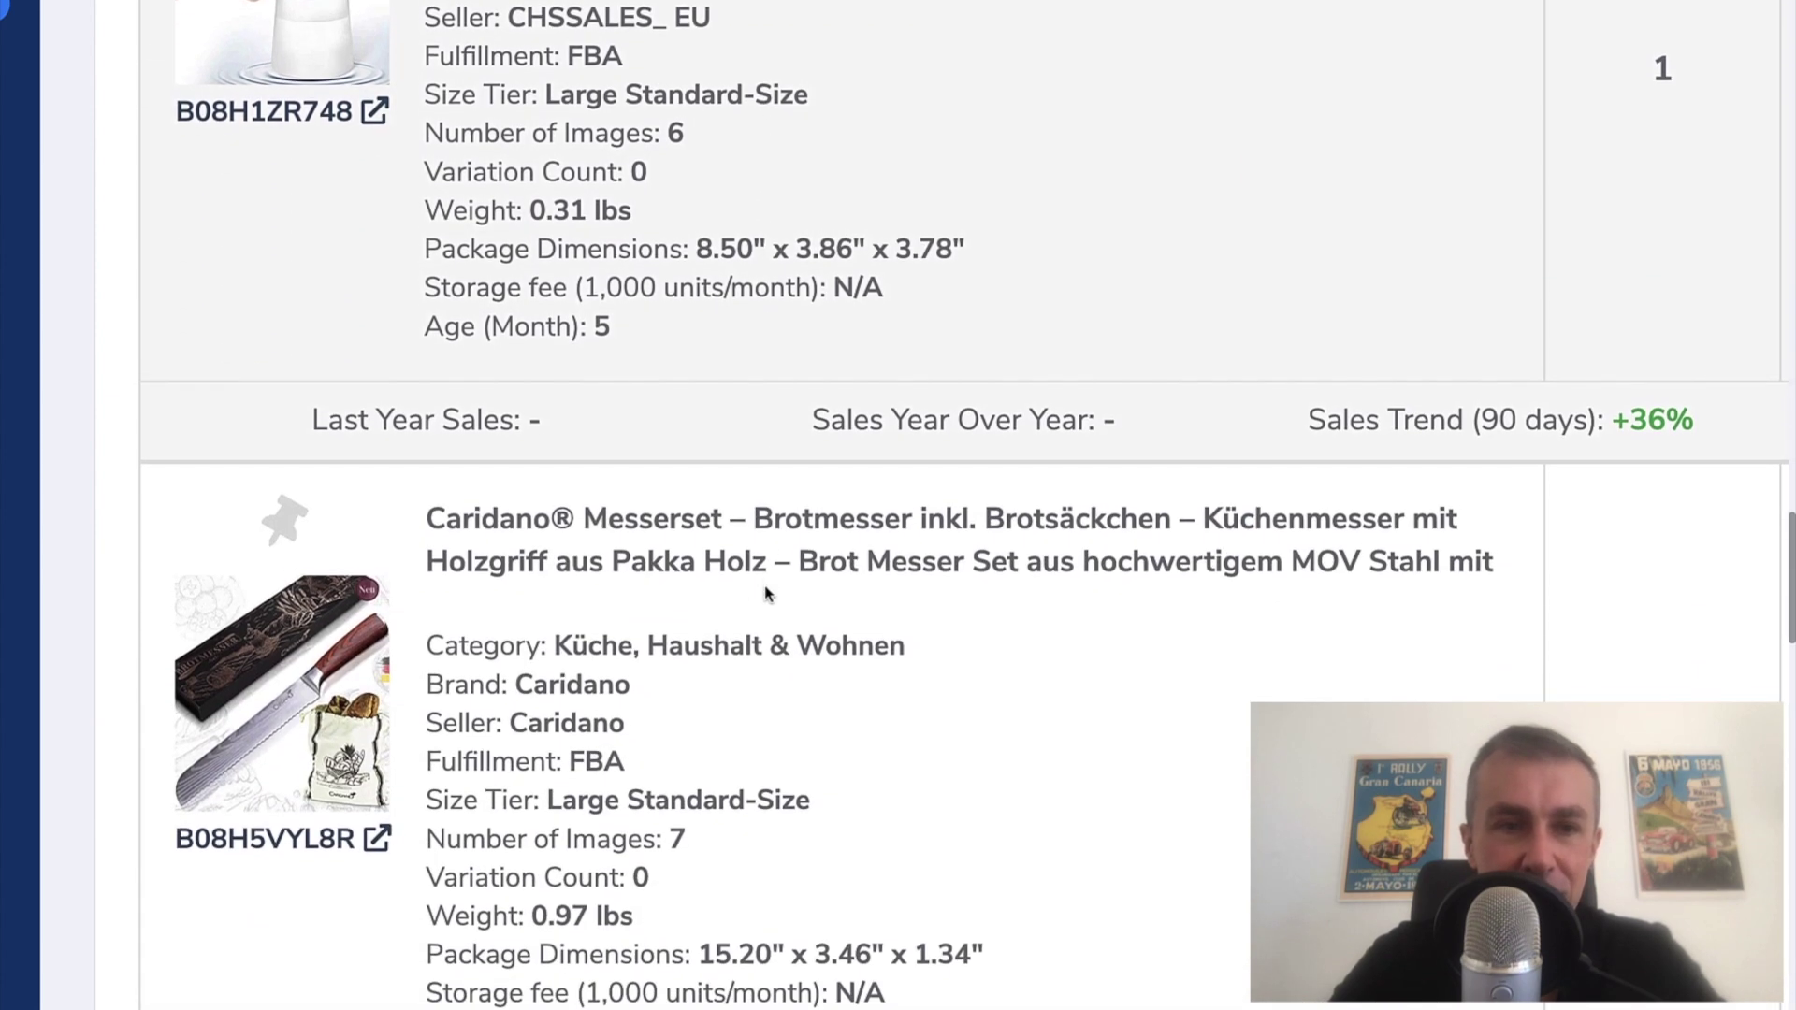
scroll(765, 594, down, 11)
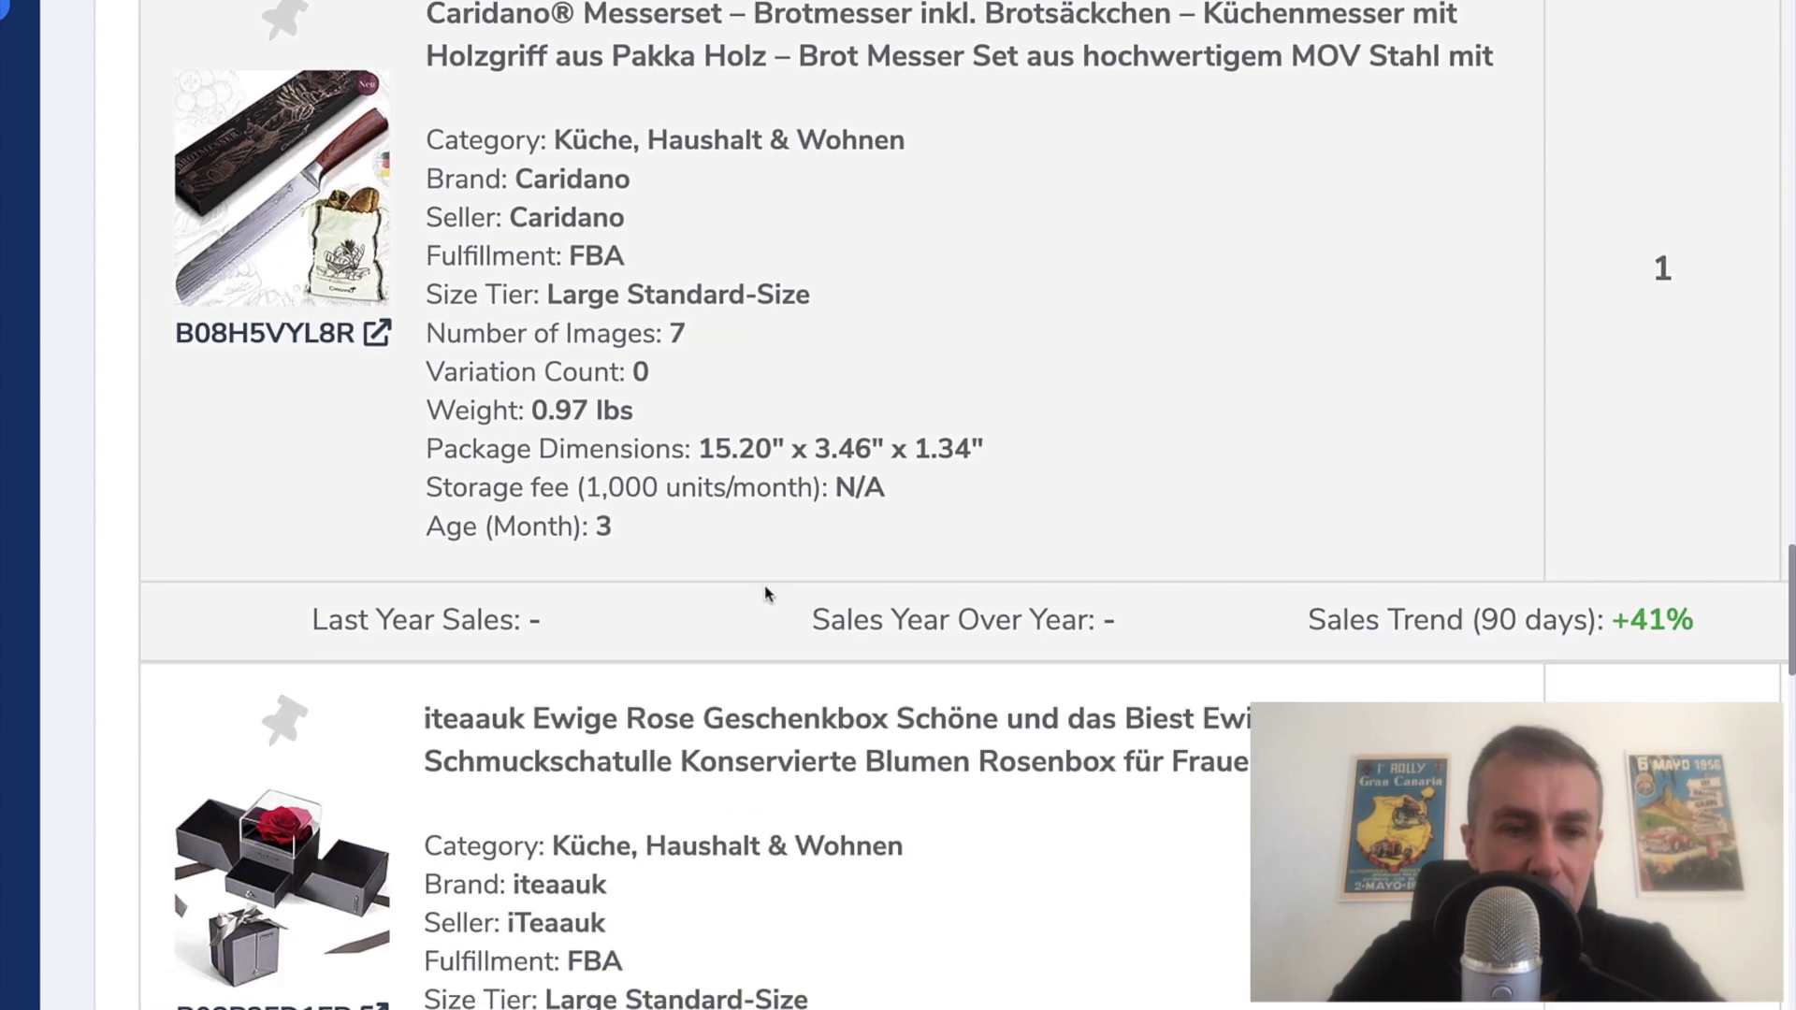
Step: Examine the product details of the Hirschbox stainless steel lunchbox
scroll(765, 589, down, 8)
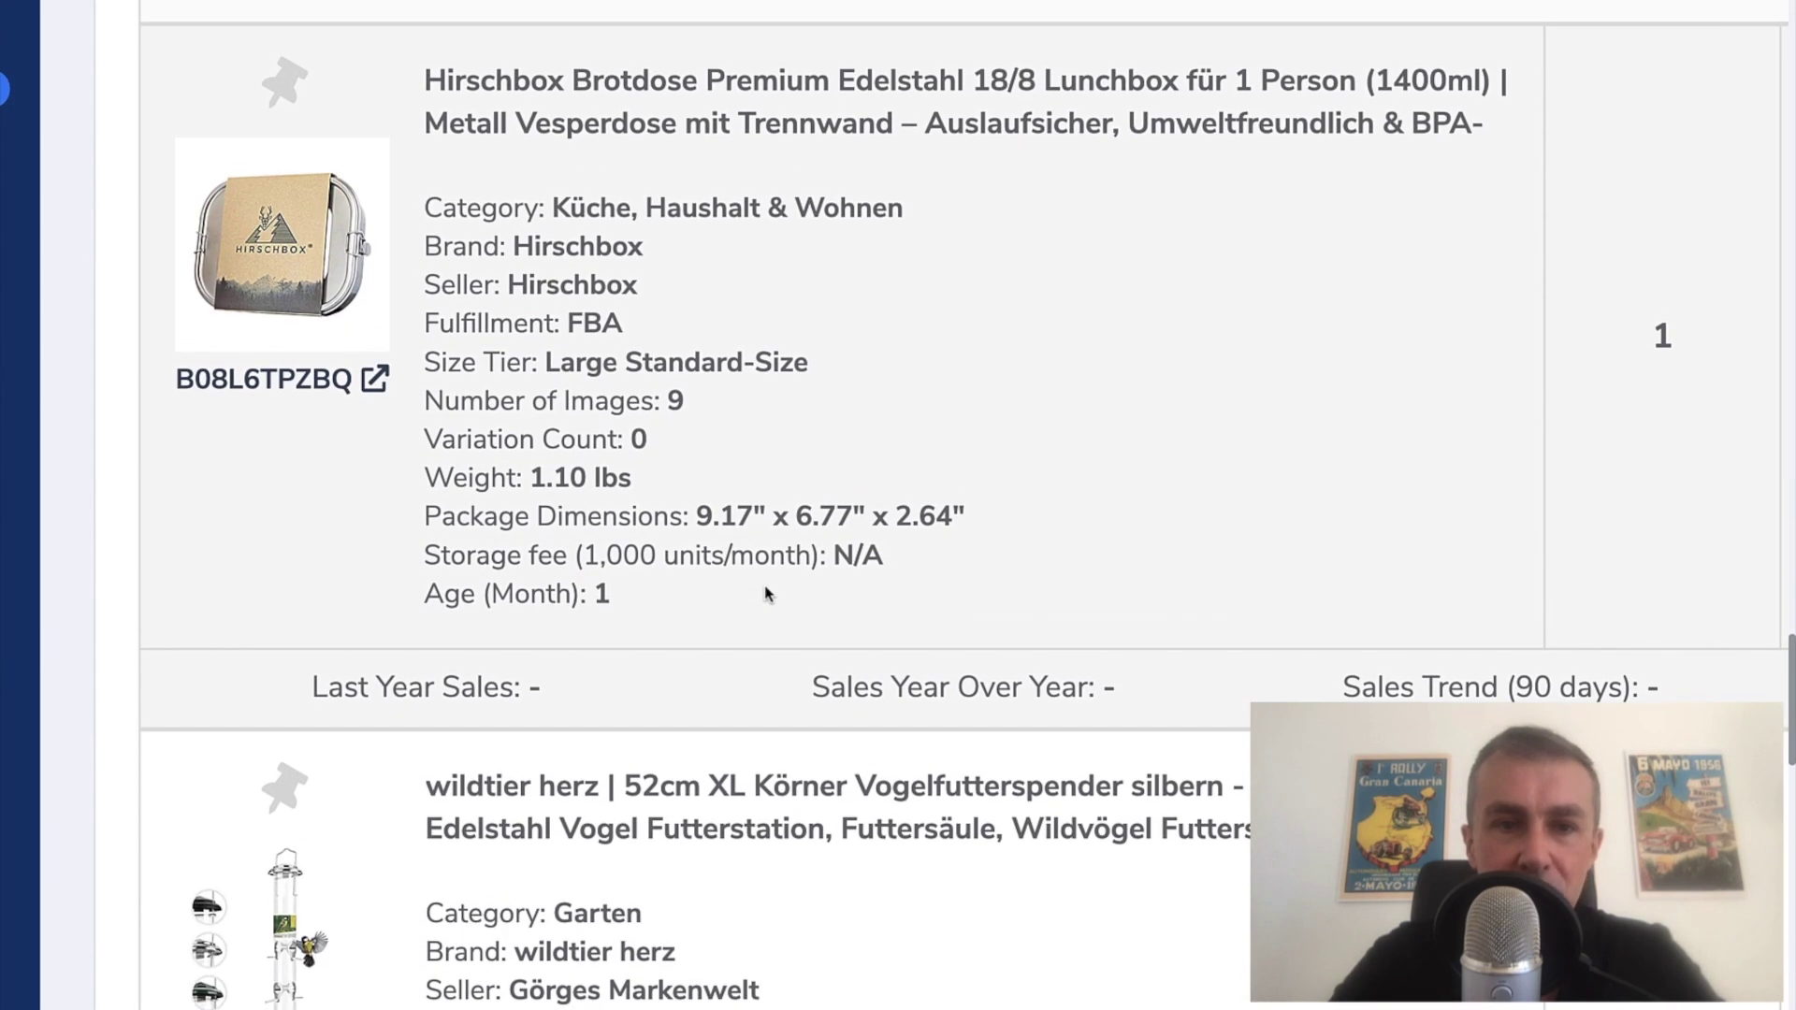
scroll(765, 594, down, 2)
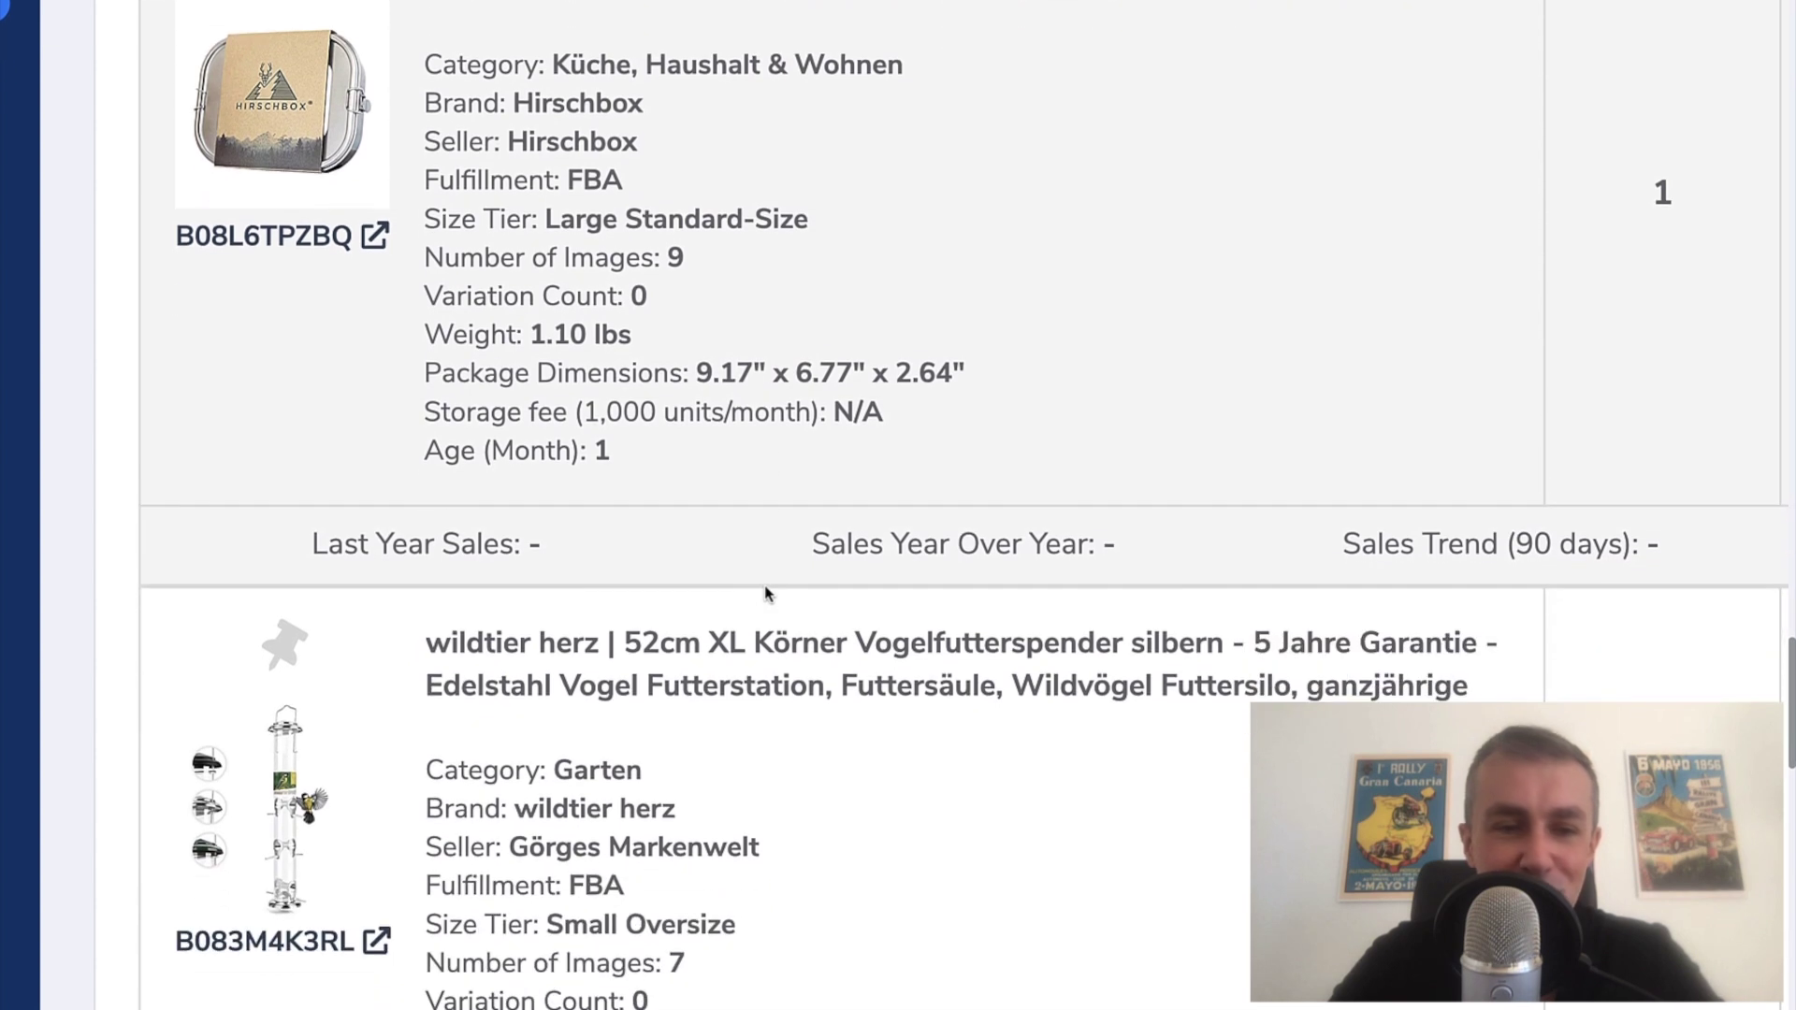
scroll(765, 594, up, 2)
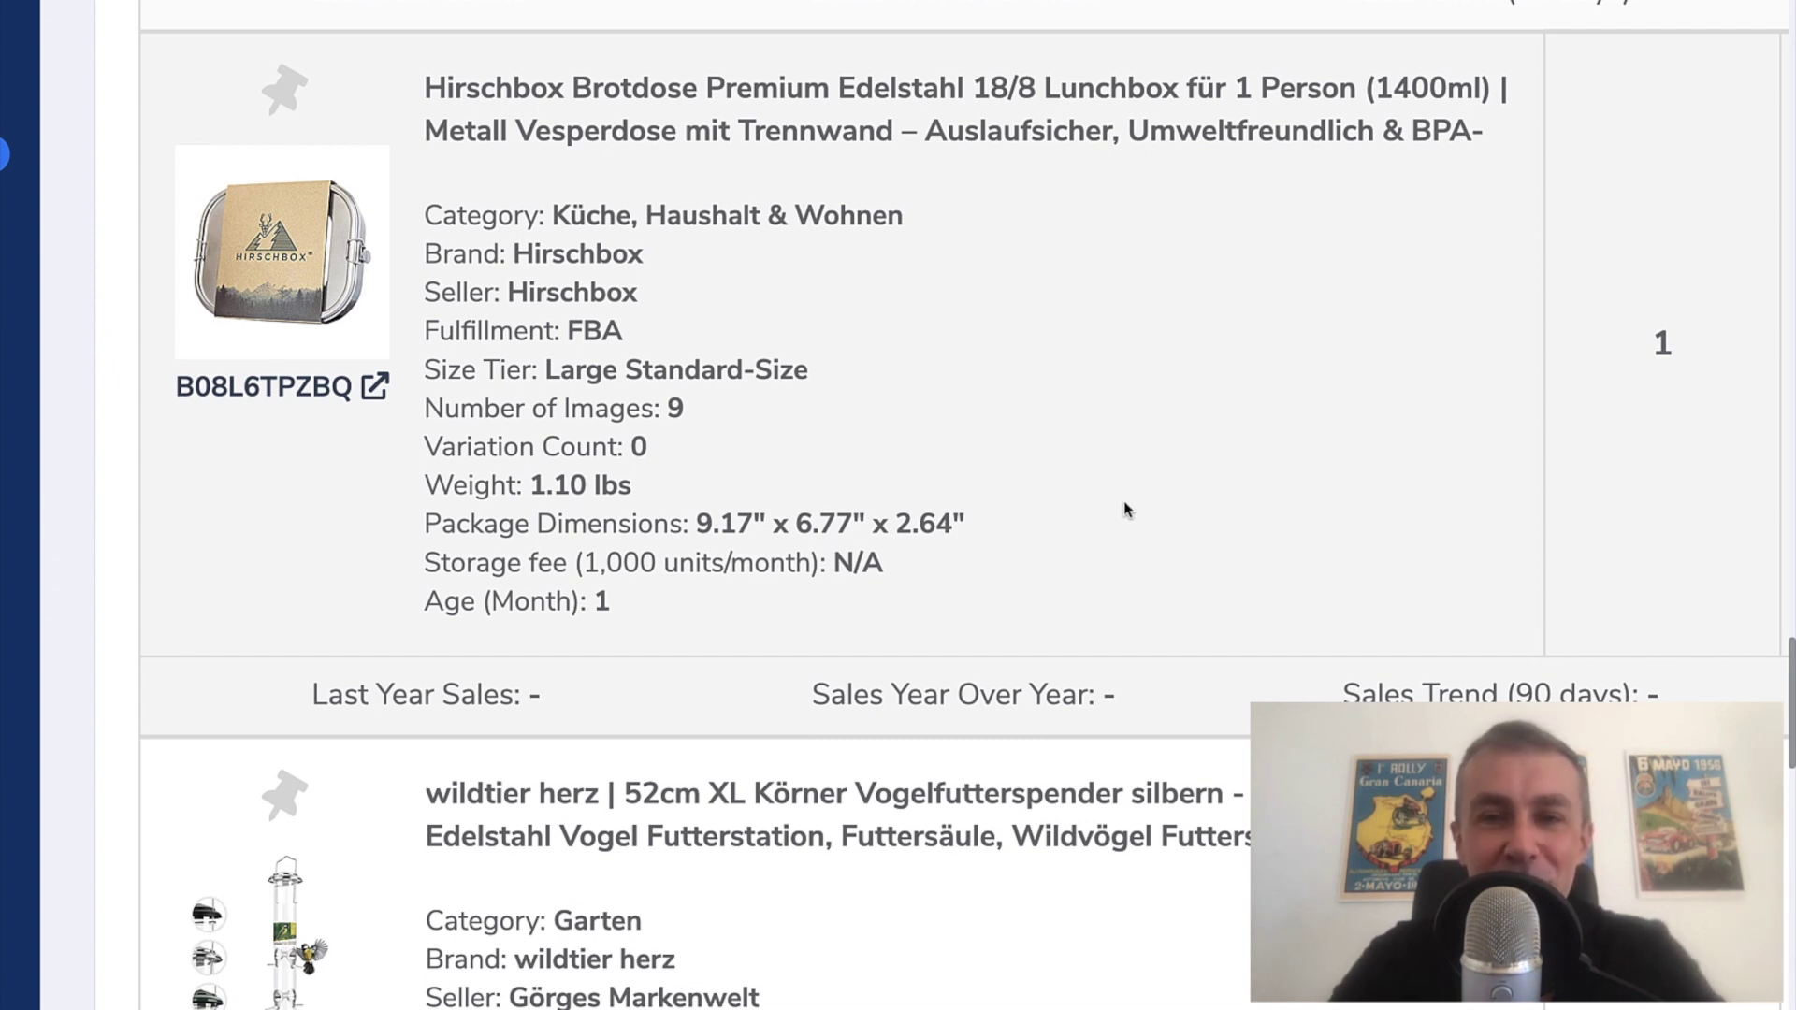
scroll(1124, 501, down, 1)
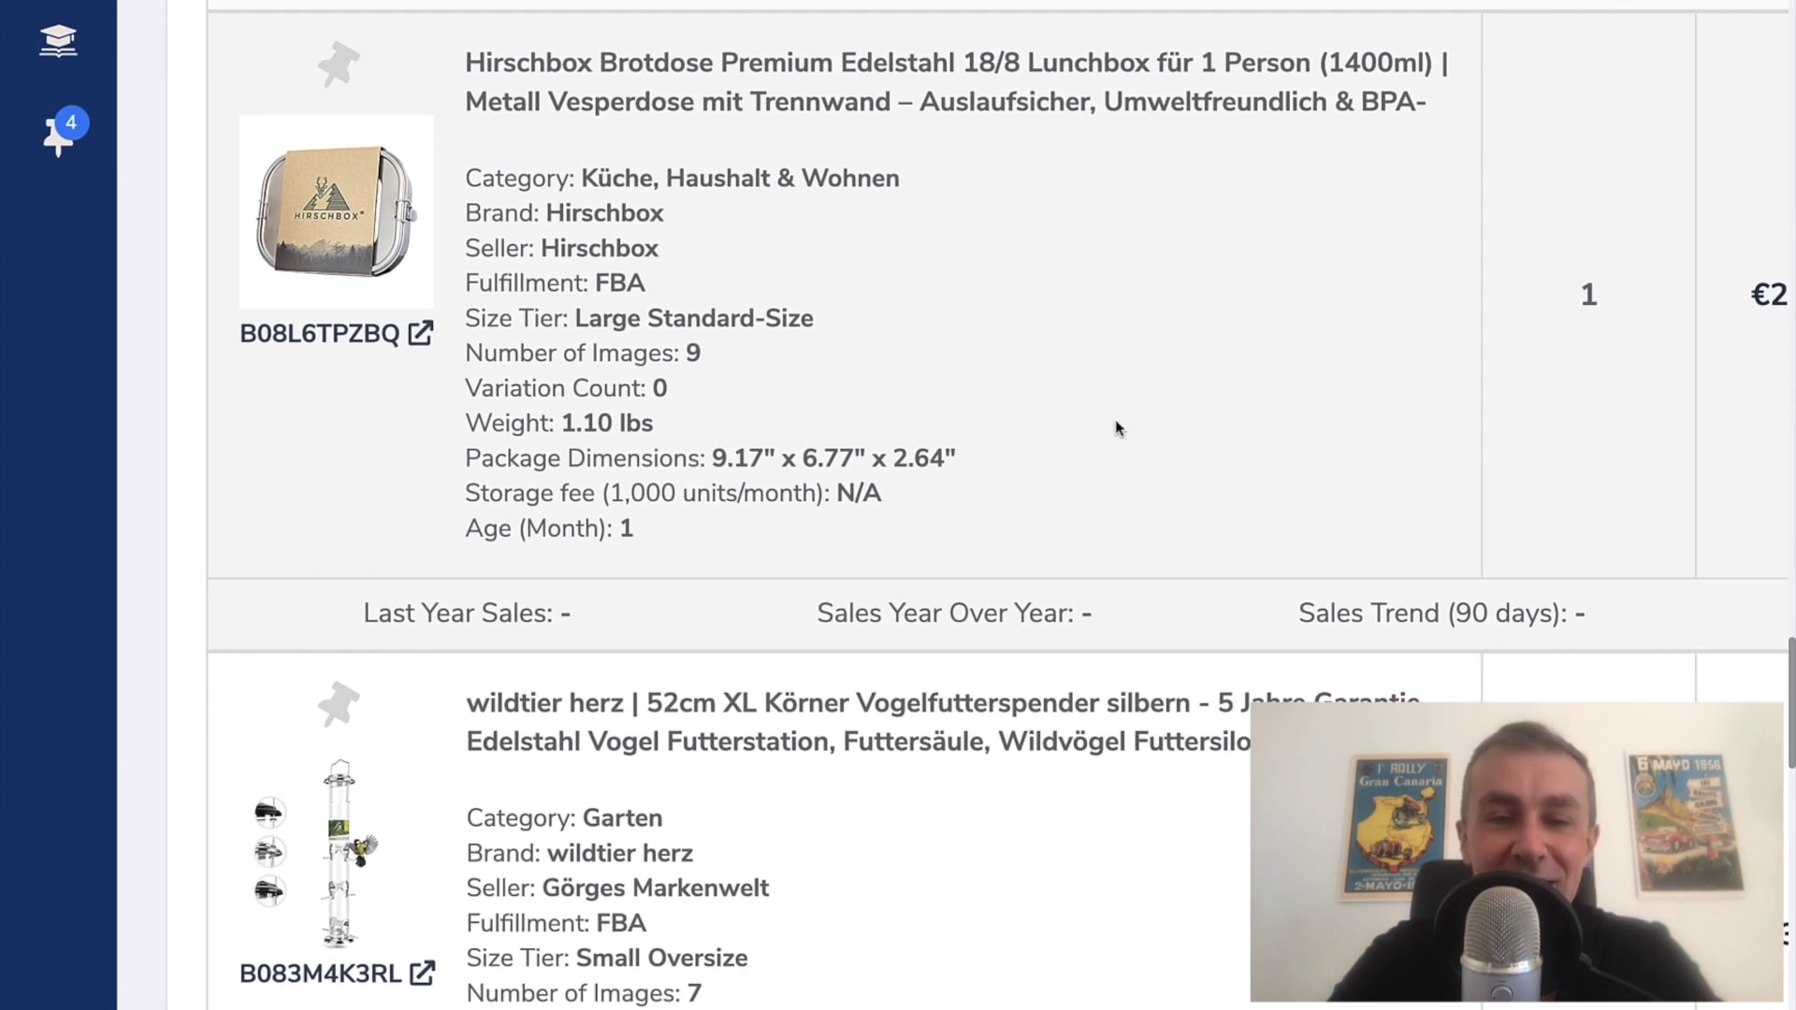
scroll(1117, 428, up, 1)
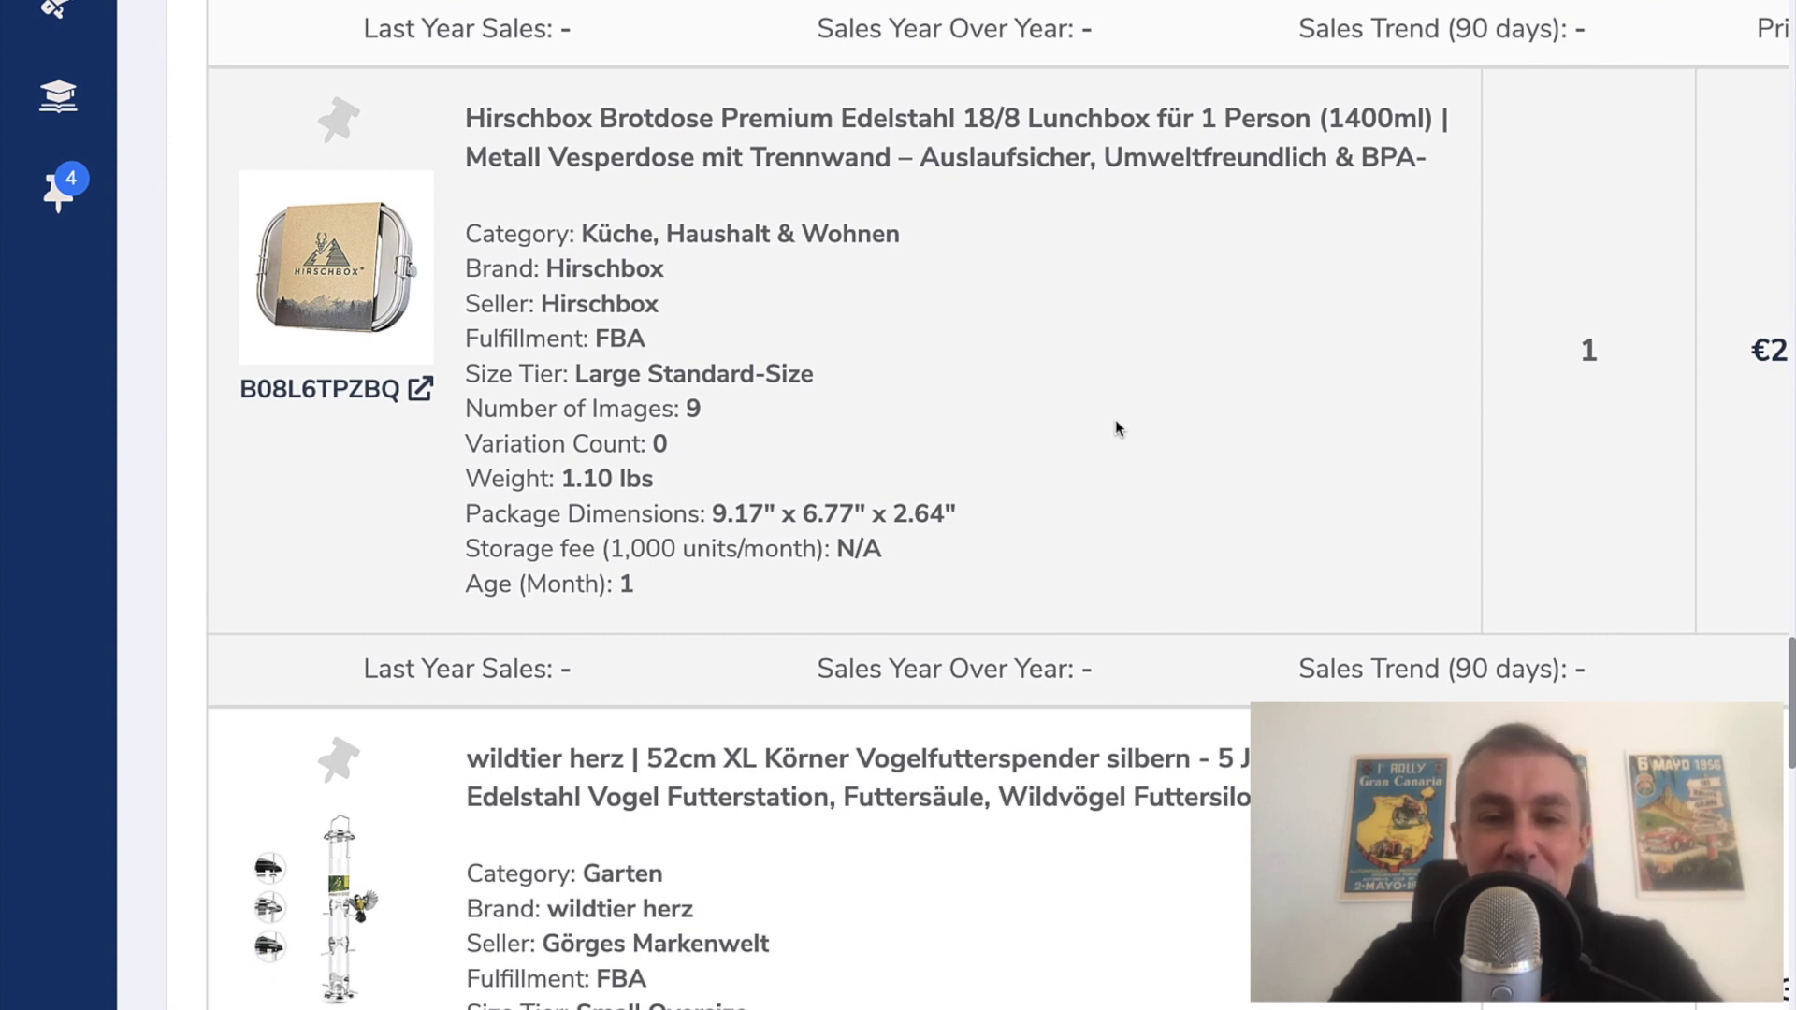
Step: Check the Hirschbox lunchbox's price, monthly sales, revenue and BSR against its age in months
scroll(1118, 428, right, 1)
scroll(1118, 428, right, 5)
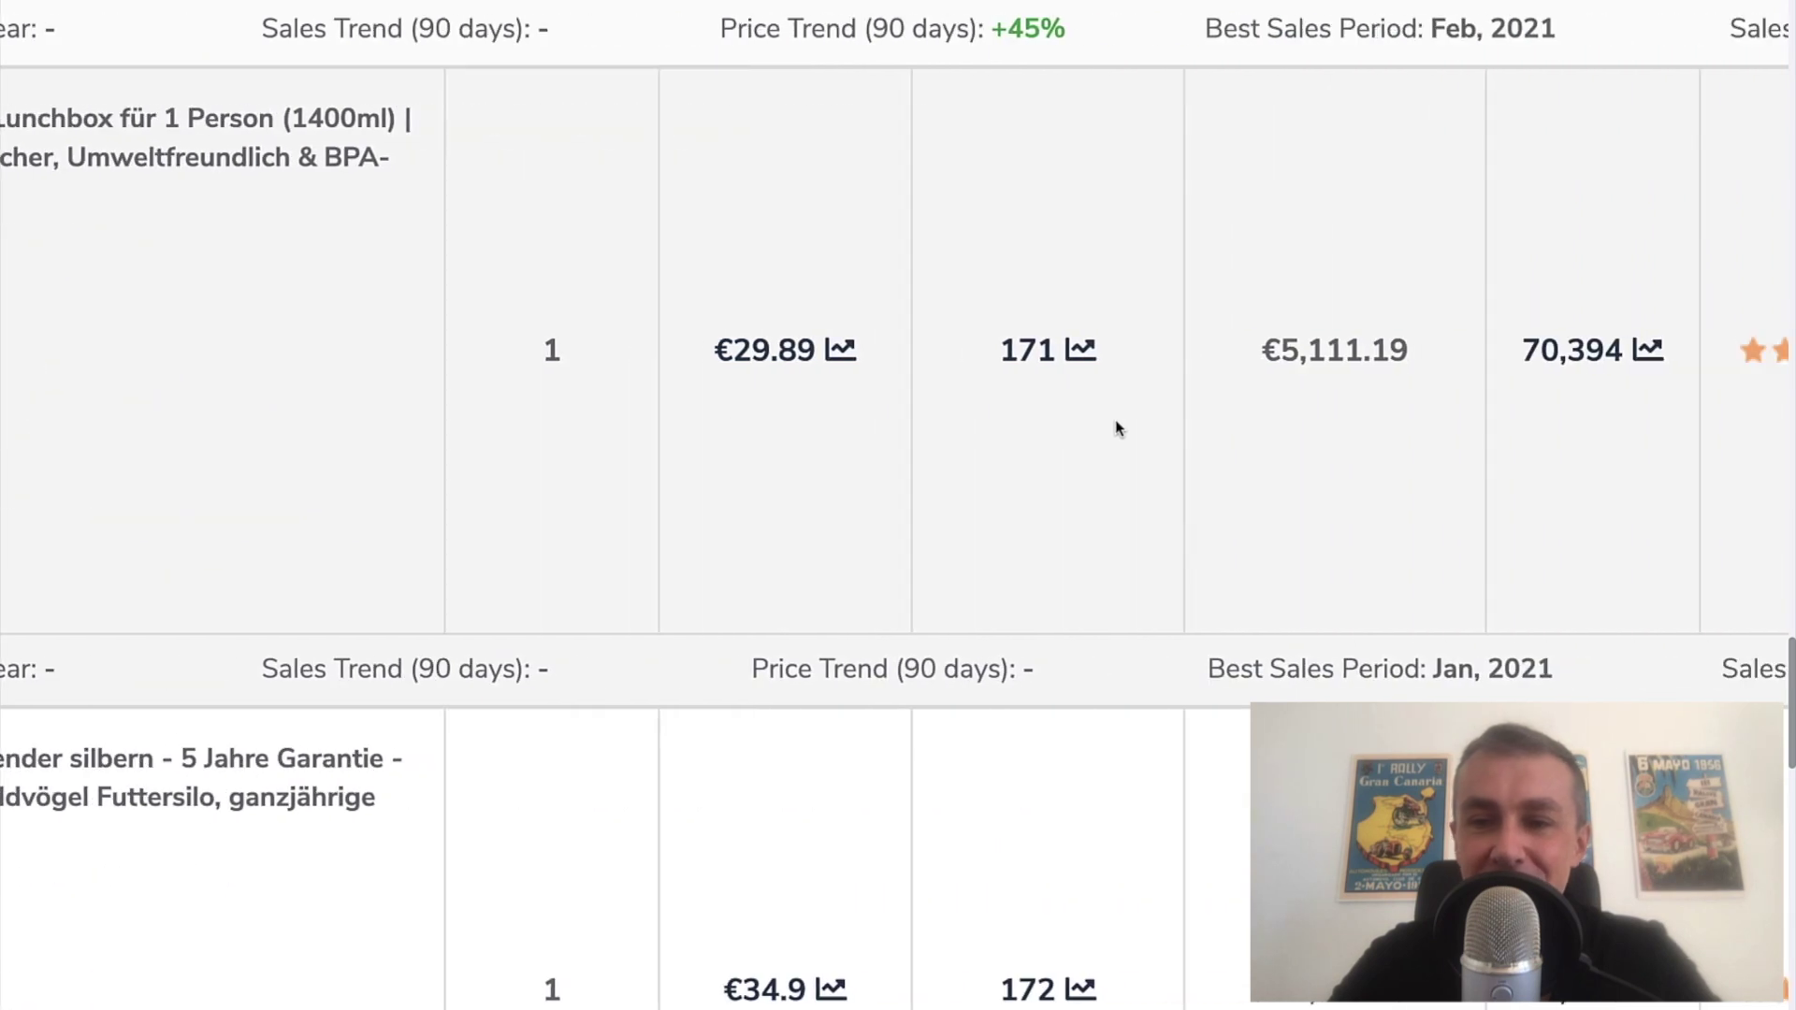
scroll(1118, 429, left, 6)
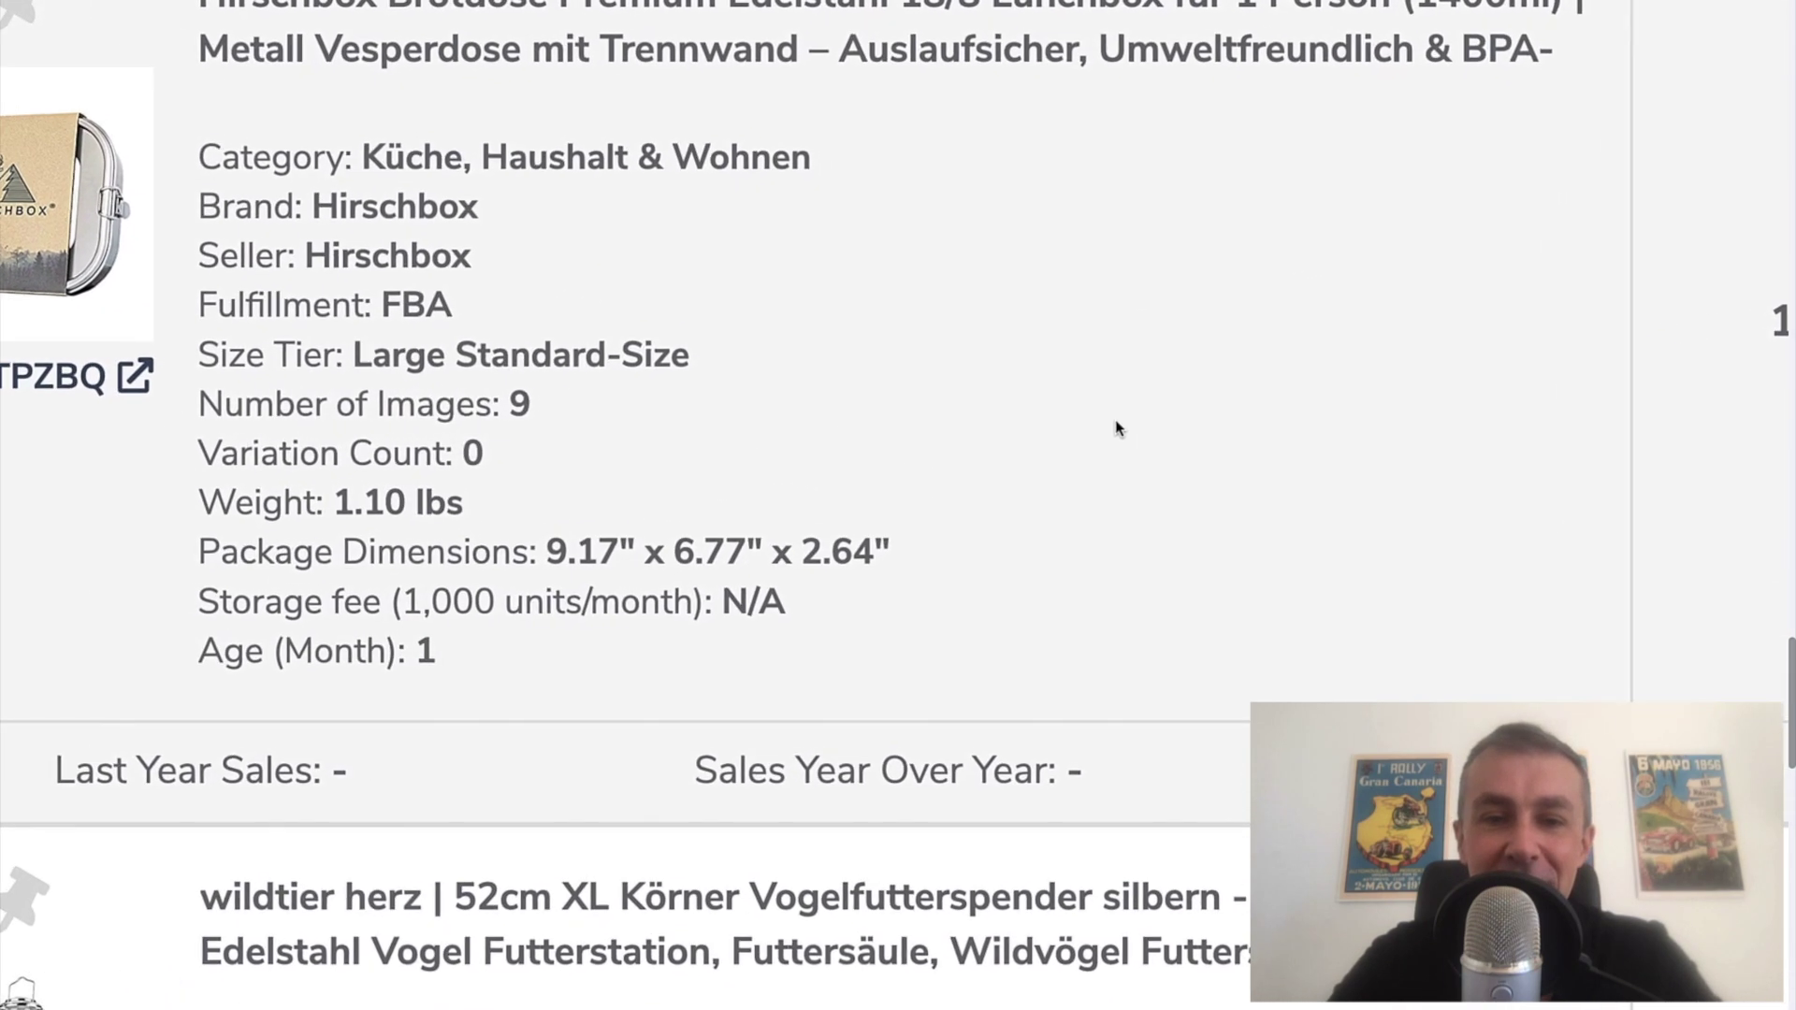
scroll(1118, 428, left, 3)
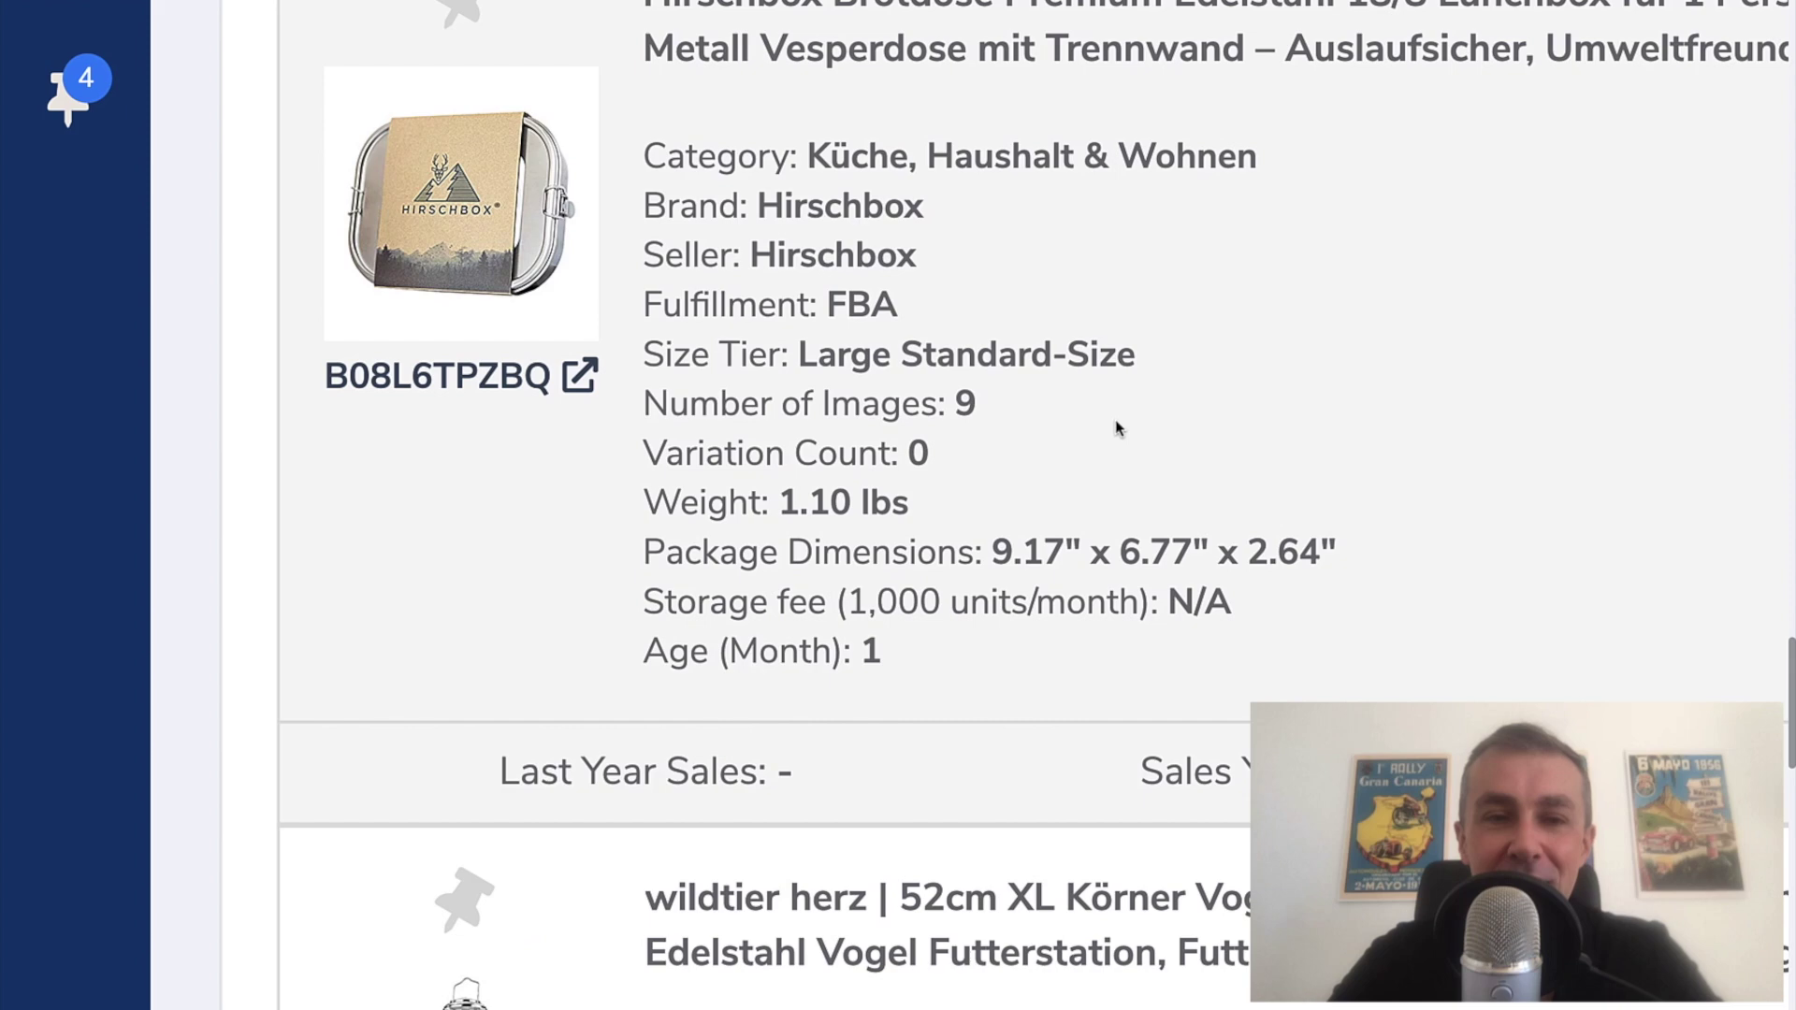
scroll(1118, 429, up, 1)
scroll(1117, 428, right, 1)
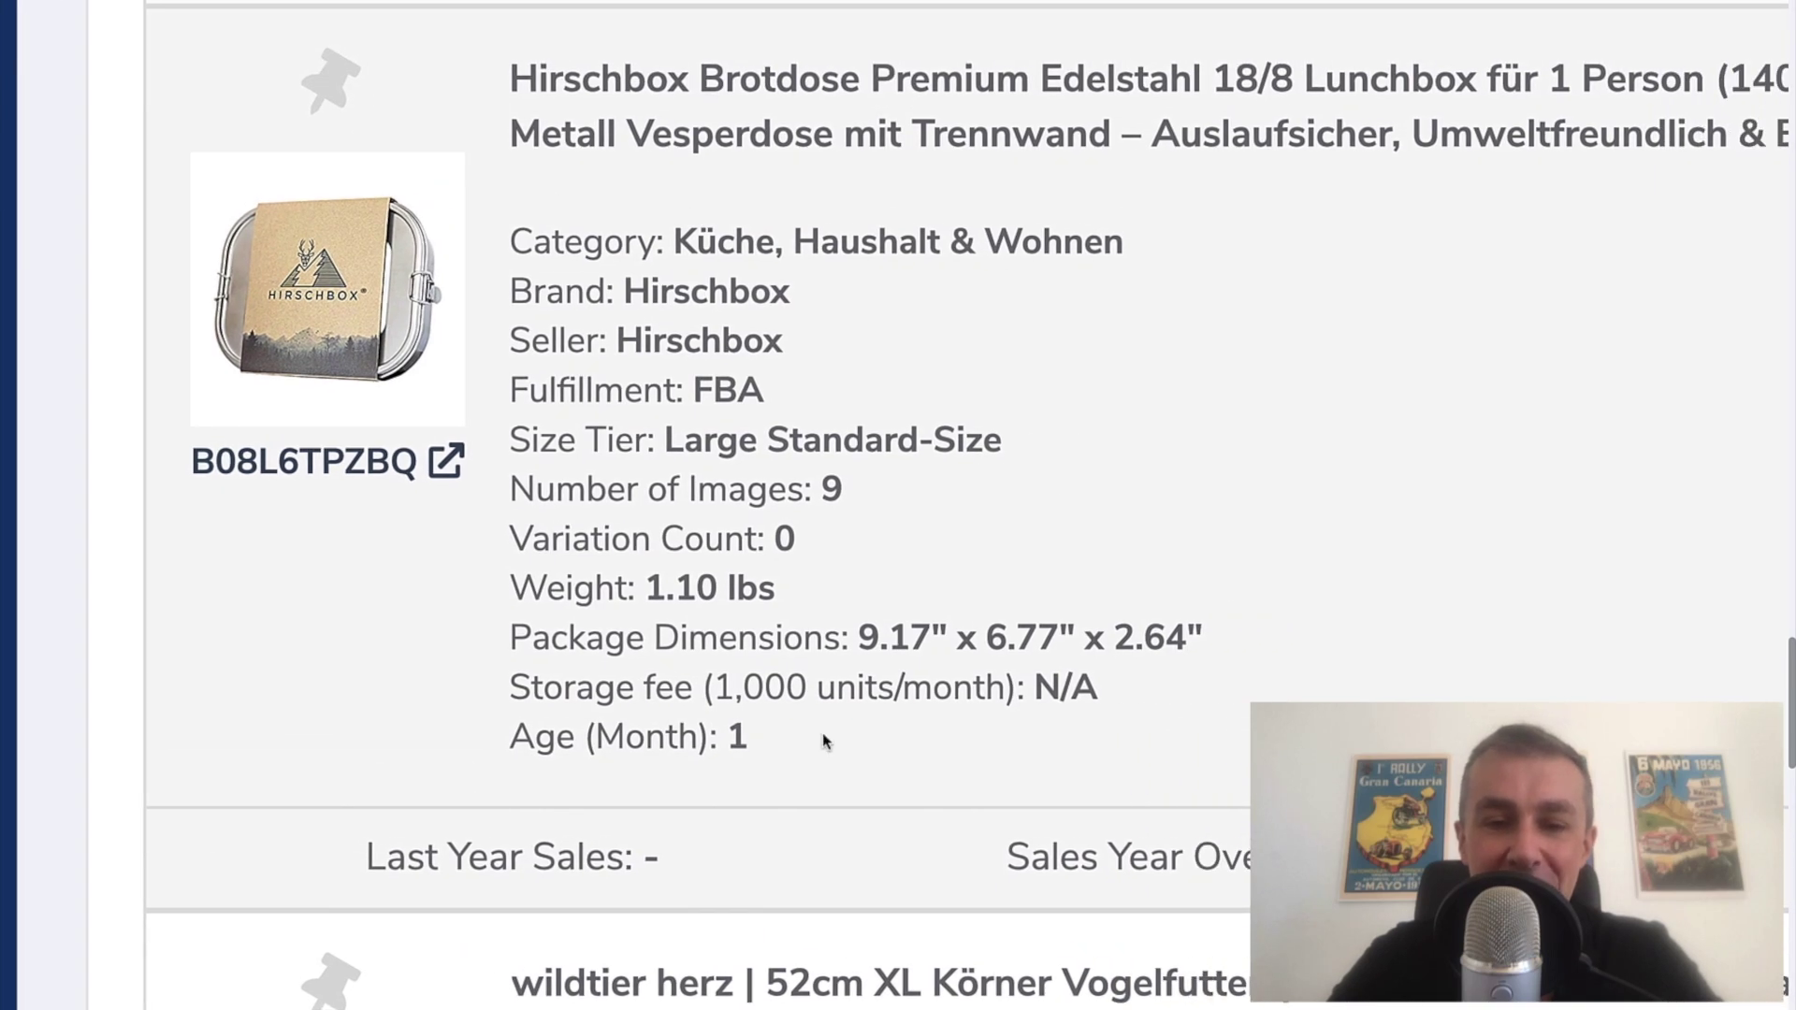
key(ctrl+minus)
key(ctrl+minus)
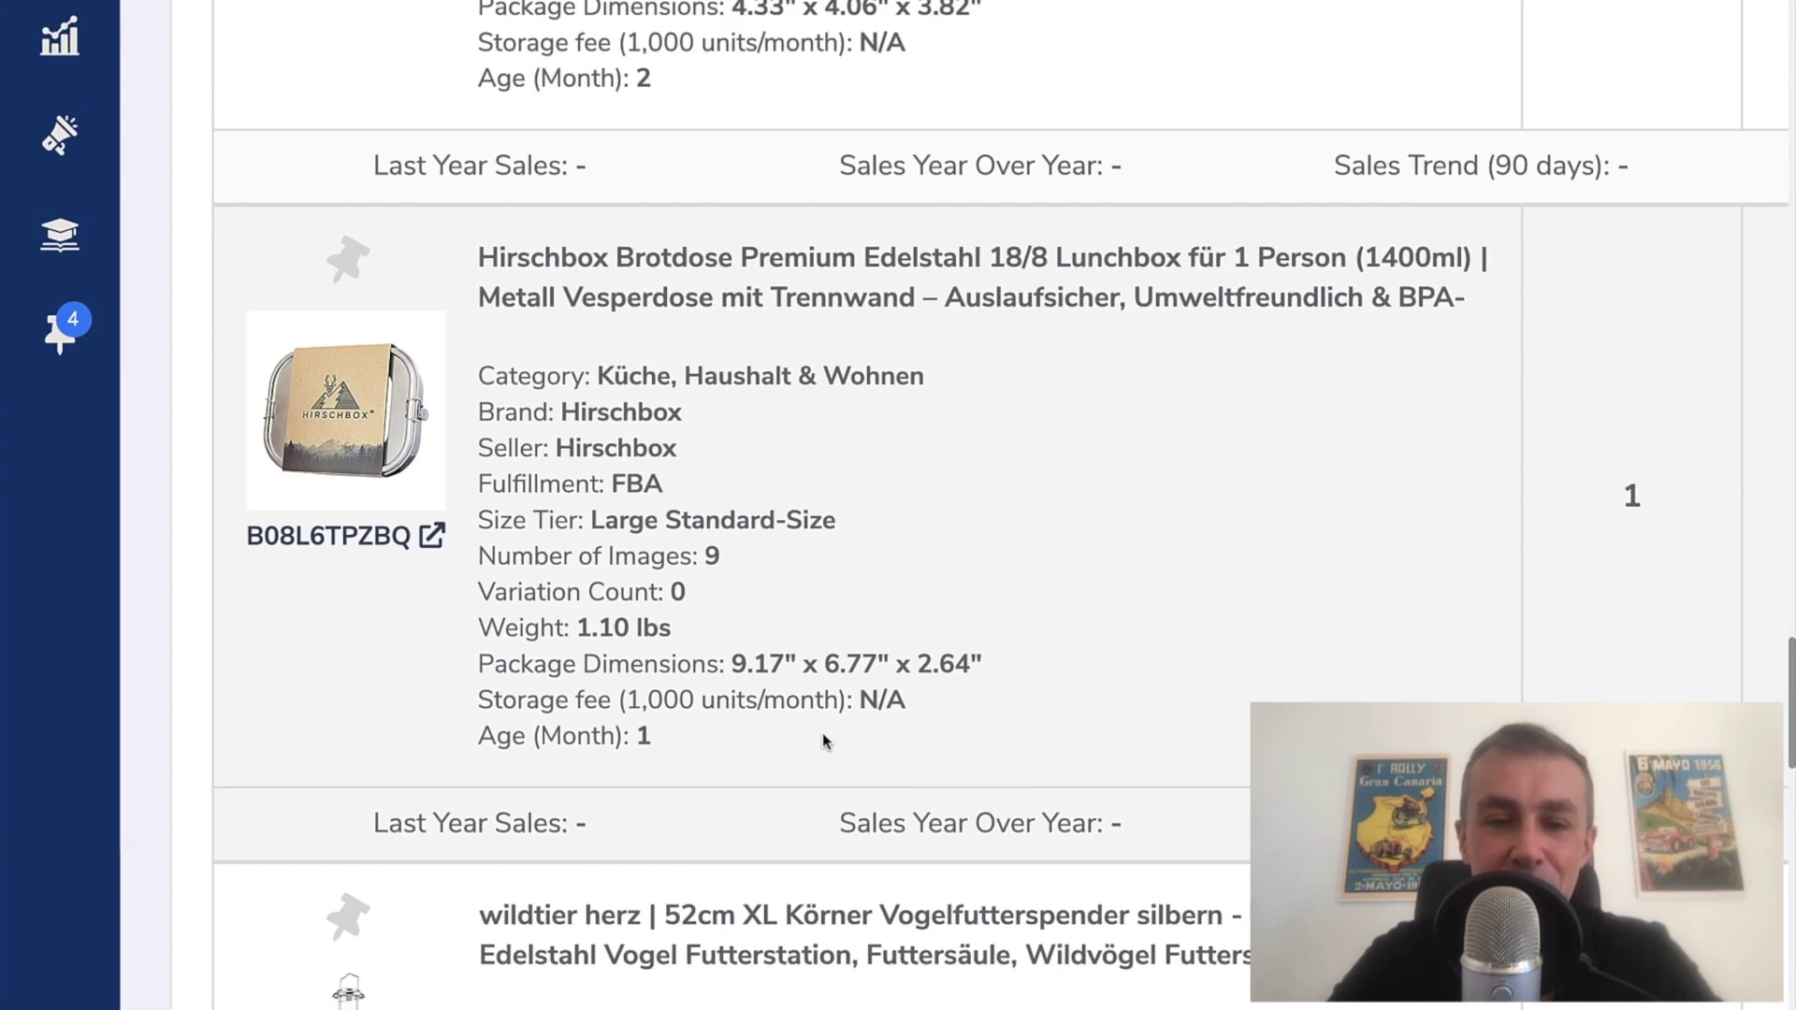
Step: Examine the product details of the wildtier herz bird feeder, including its size tier and package dimensions
scroll(822, 740, down, 8)
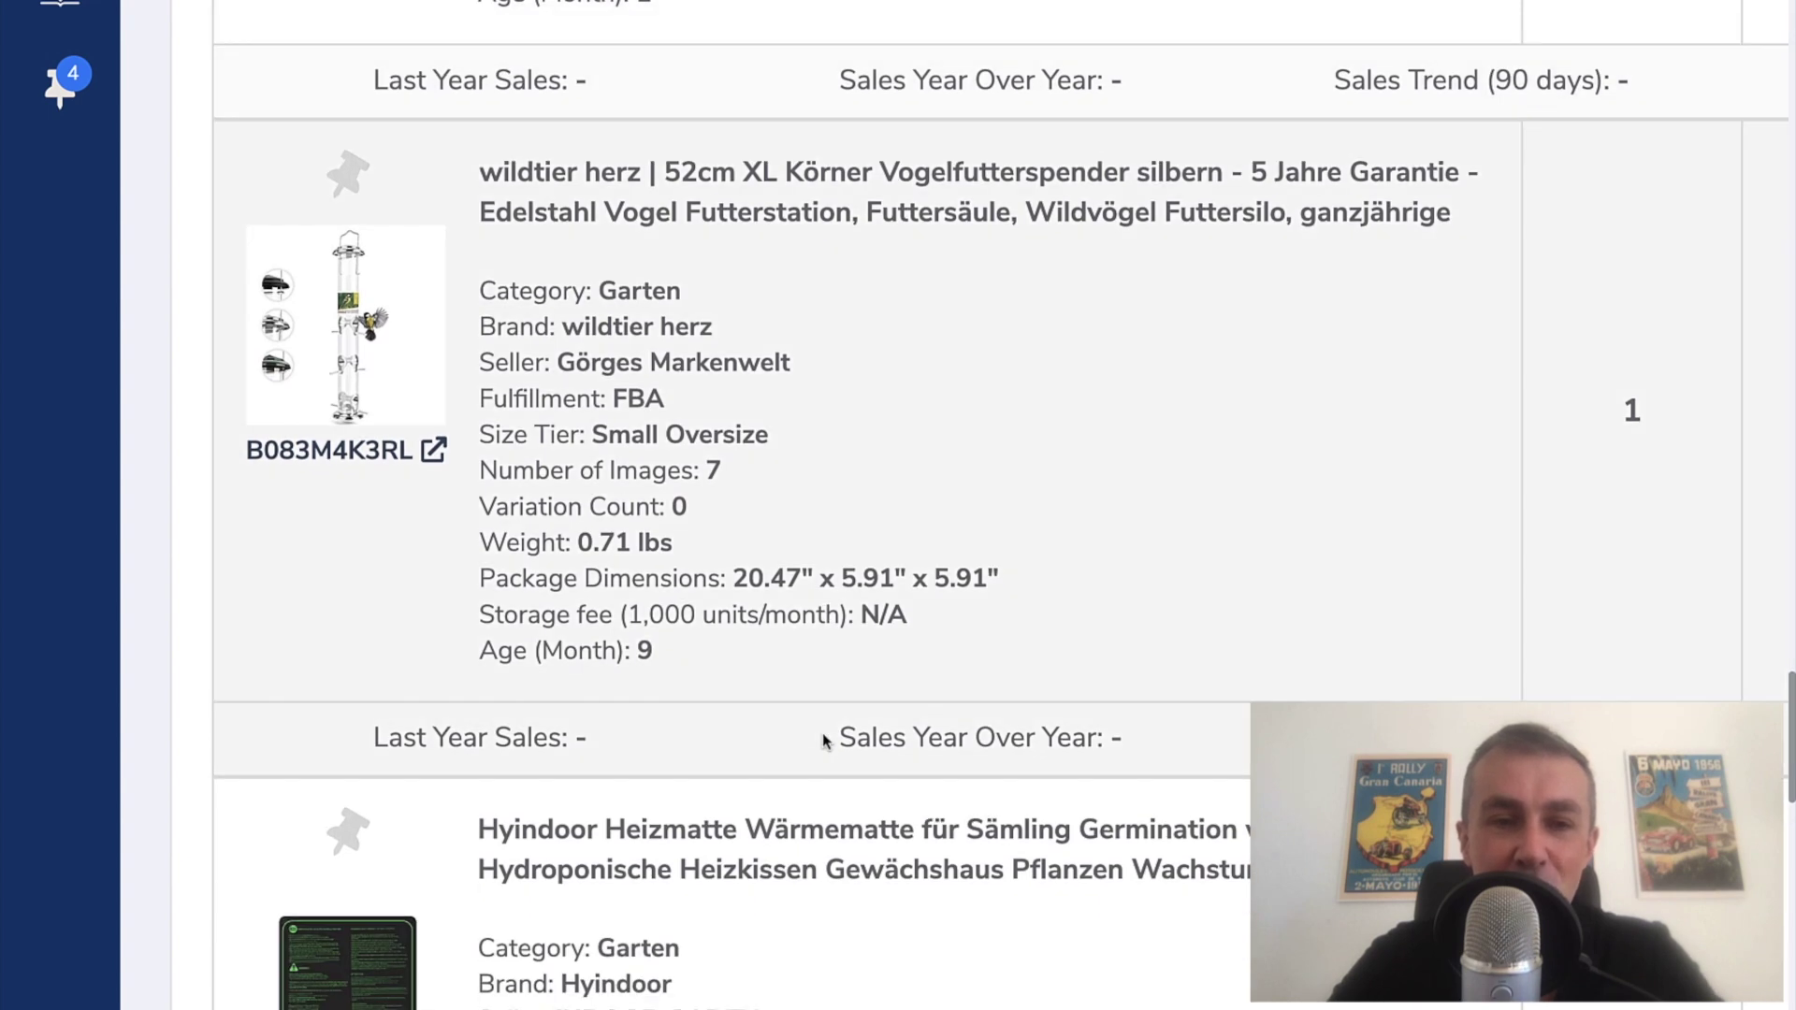
scroll(822, 740, up, 4)
scroll(822, 732, up, 2)
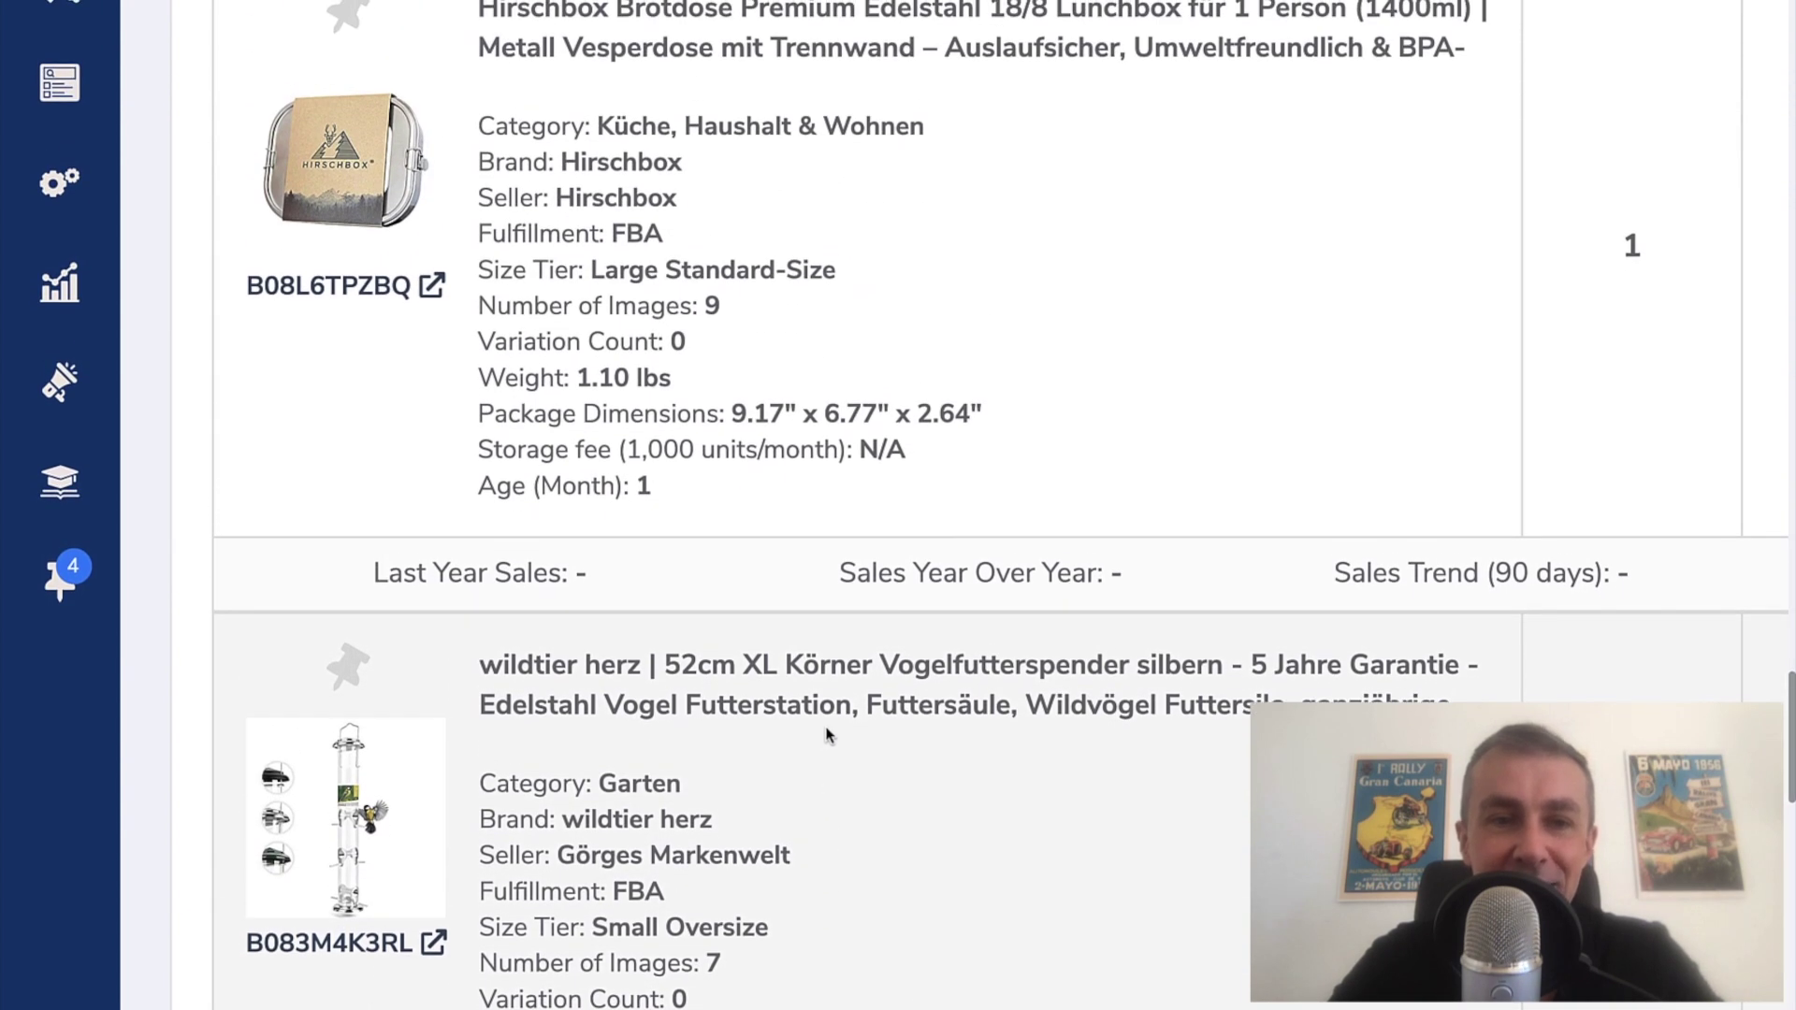
scroll(827, 723, down, 18)
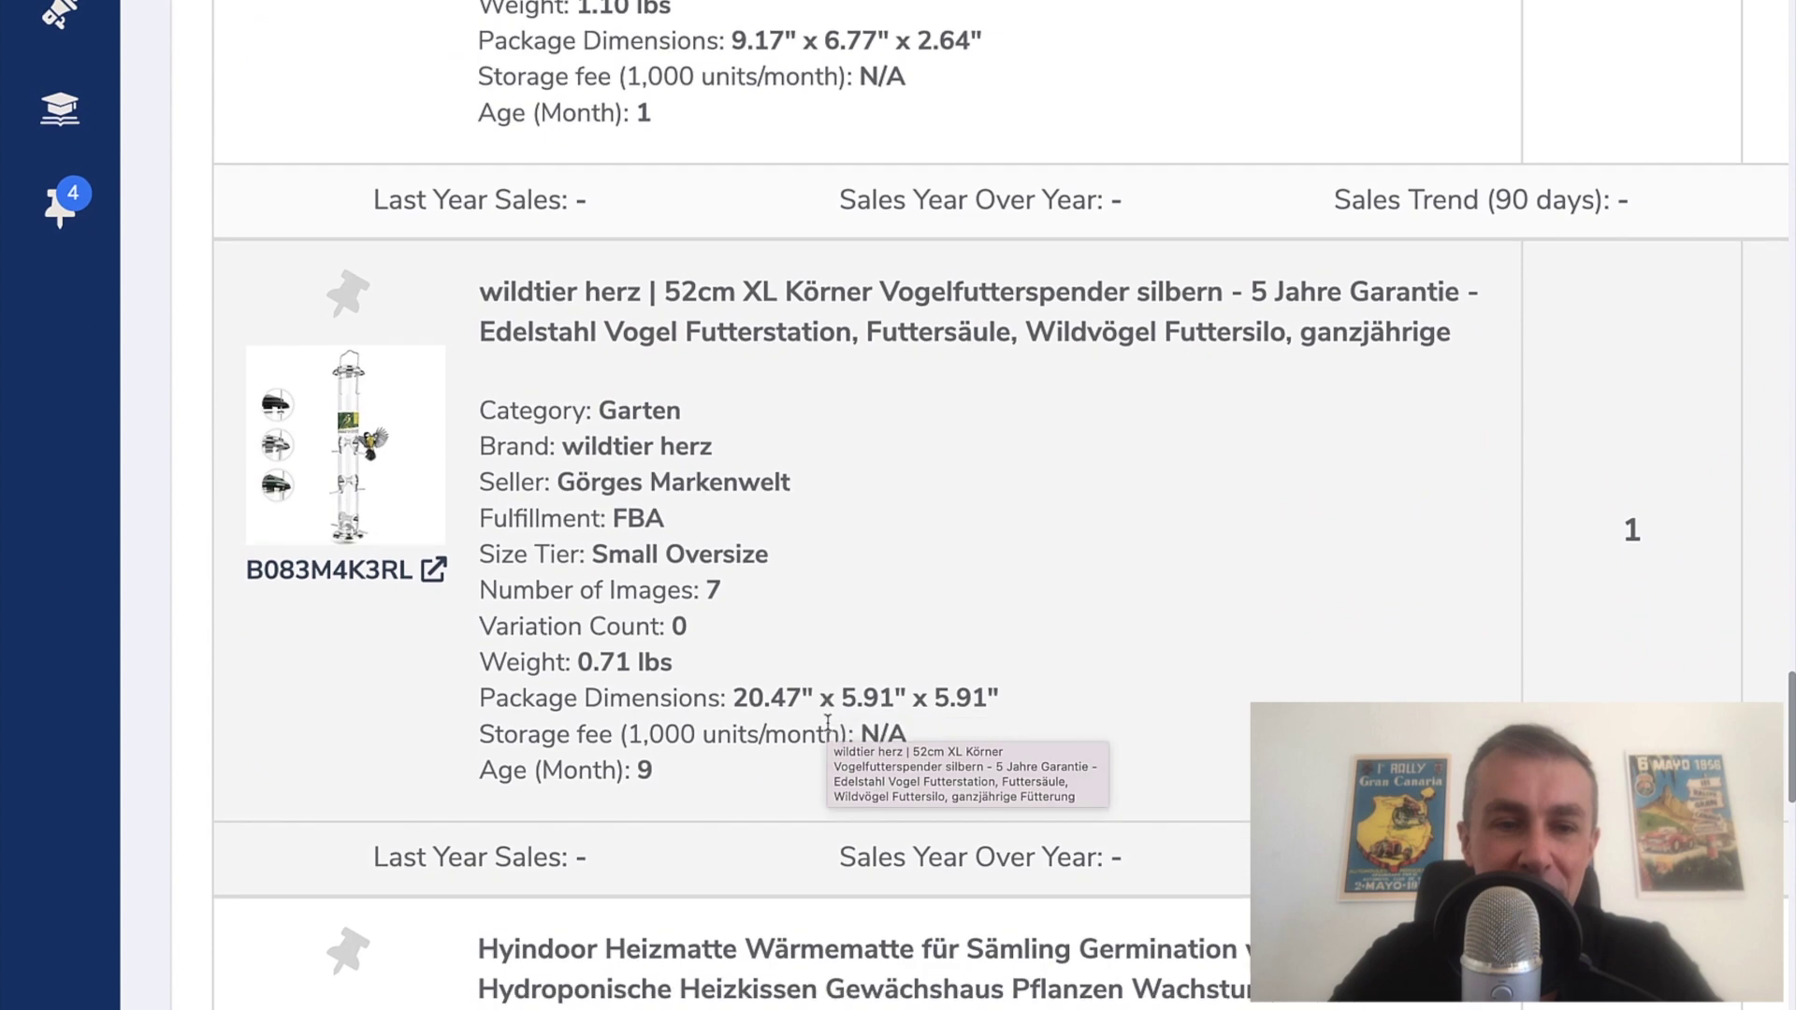
Step: Look through the remaining listings on the first results page and open the second page
scroll(1029, 521, down, 14)
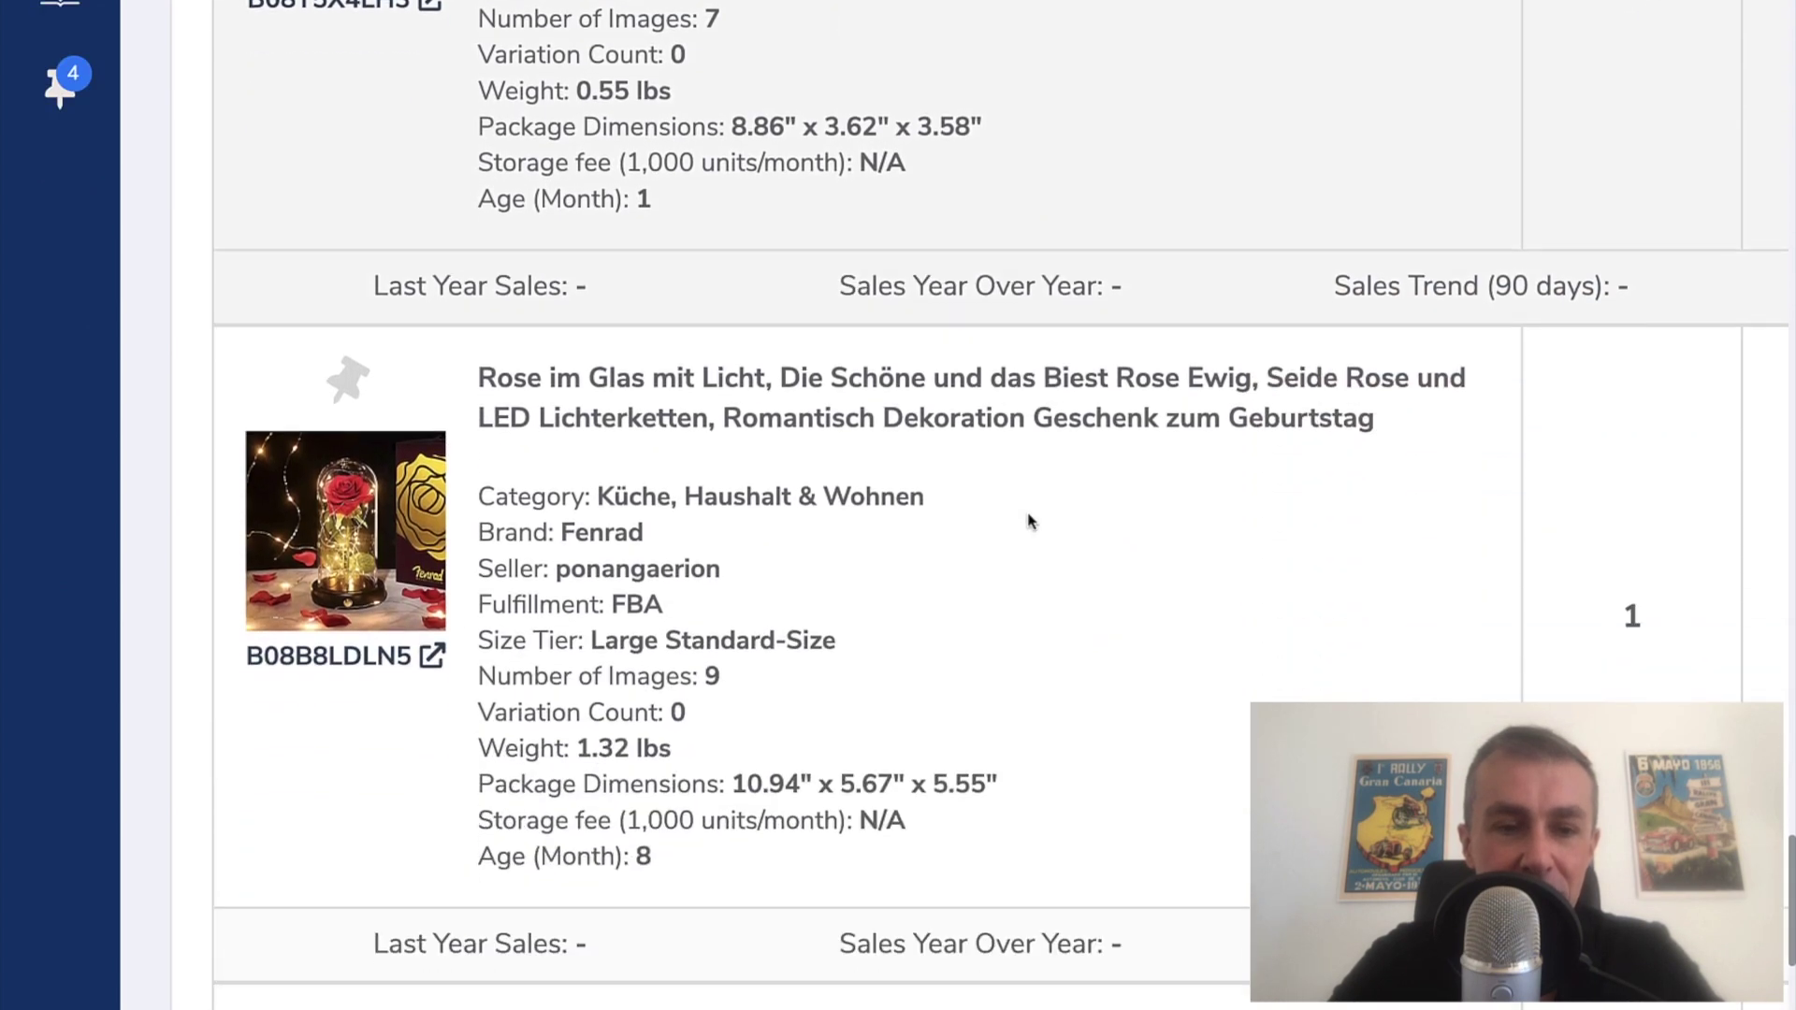
scroll(1029, 521, down, 8)
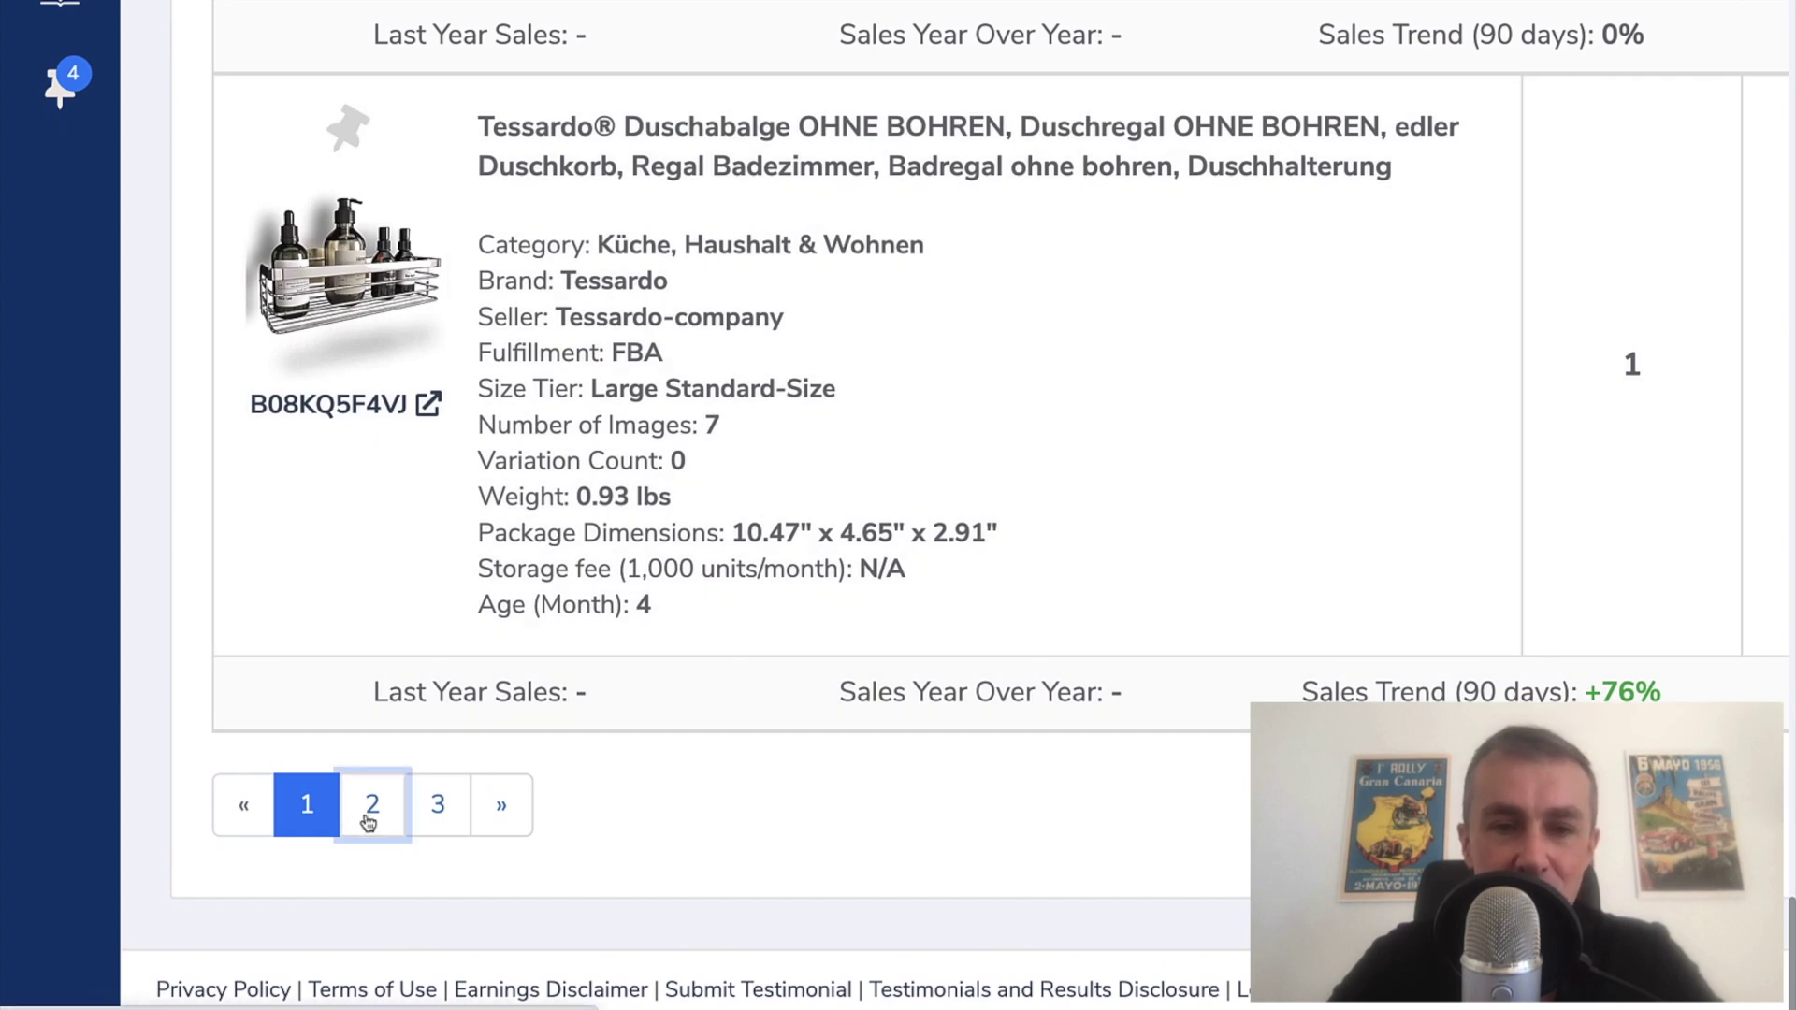
click(370, 816)
Step: Look through the second page's listings from the WILDLIFE FRIEND bird feeder ring to the FEELLE digital grill thermometer
scroll(962, 530, down, 10)
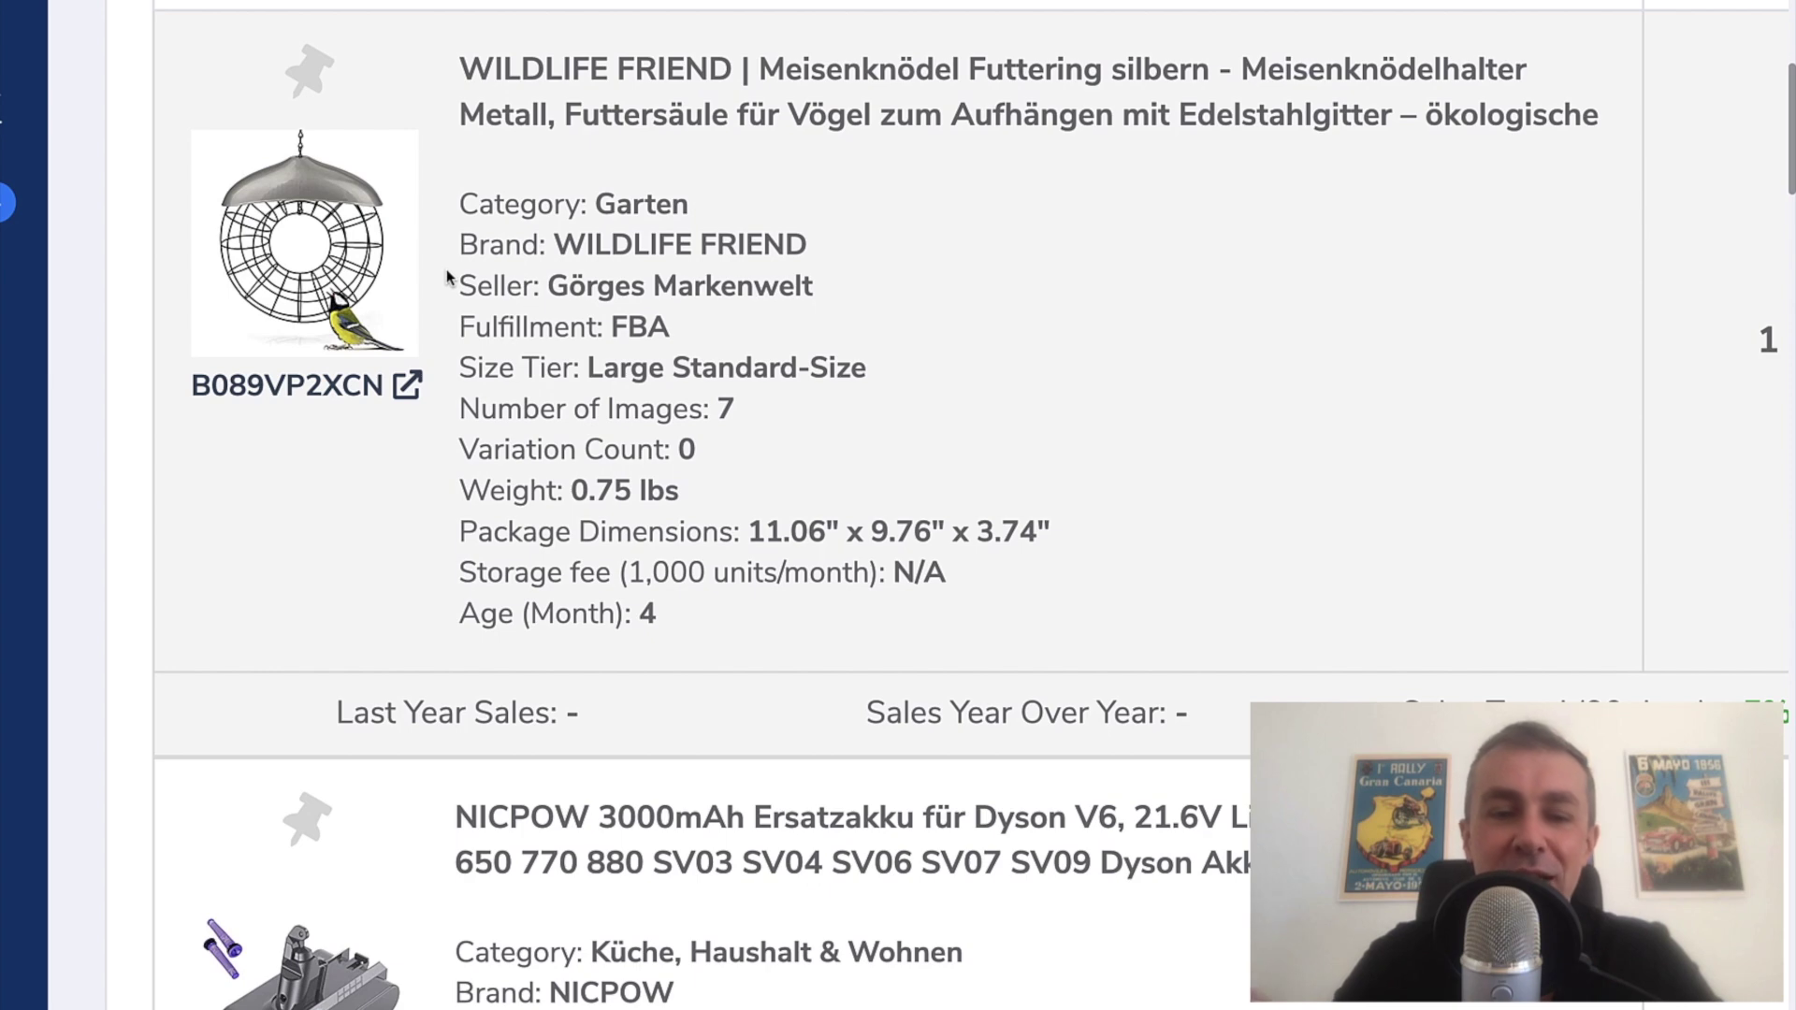
scroll(446, 268, down, 1)
scroll(448, 276, down, 5)
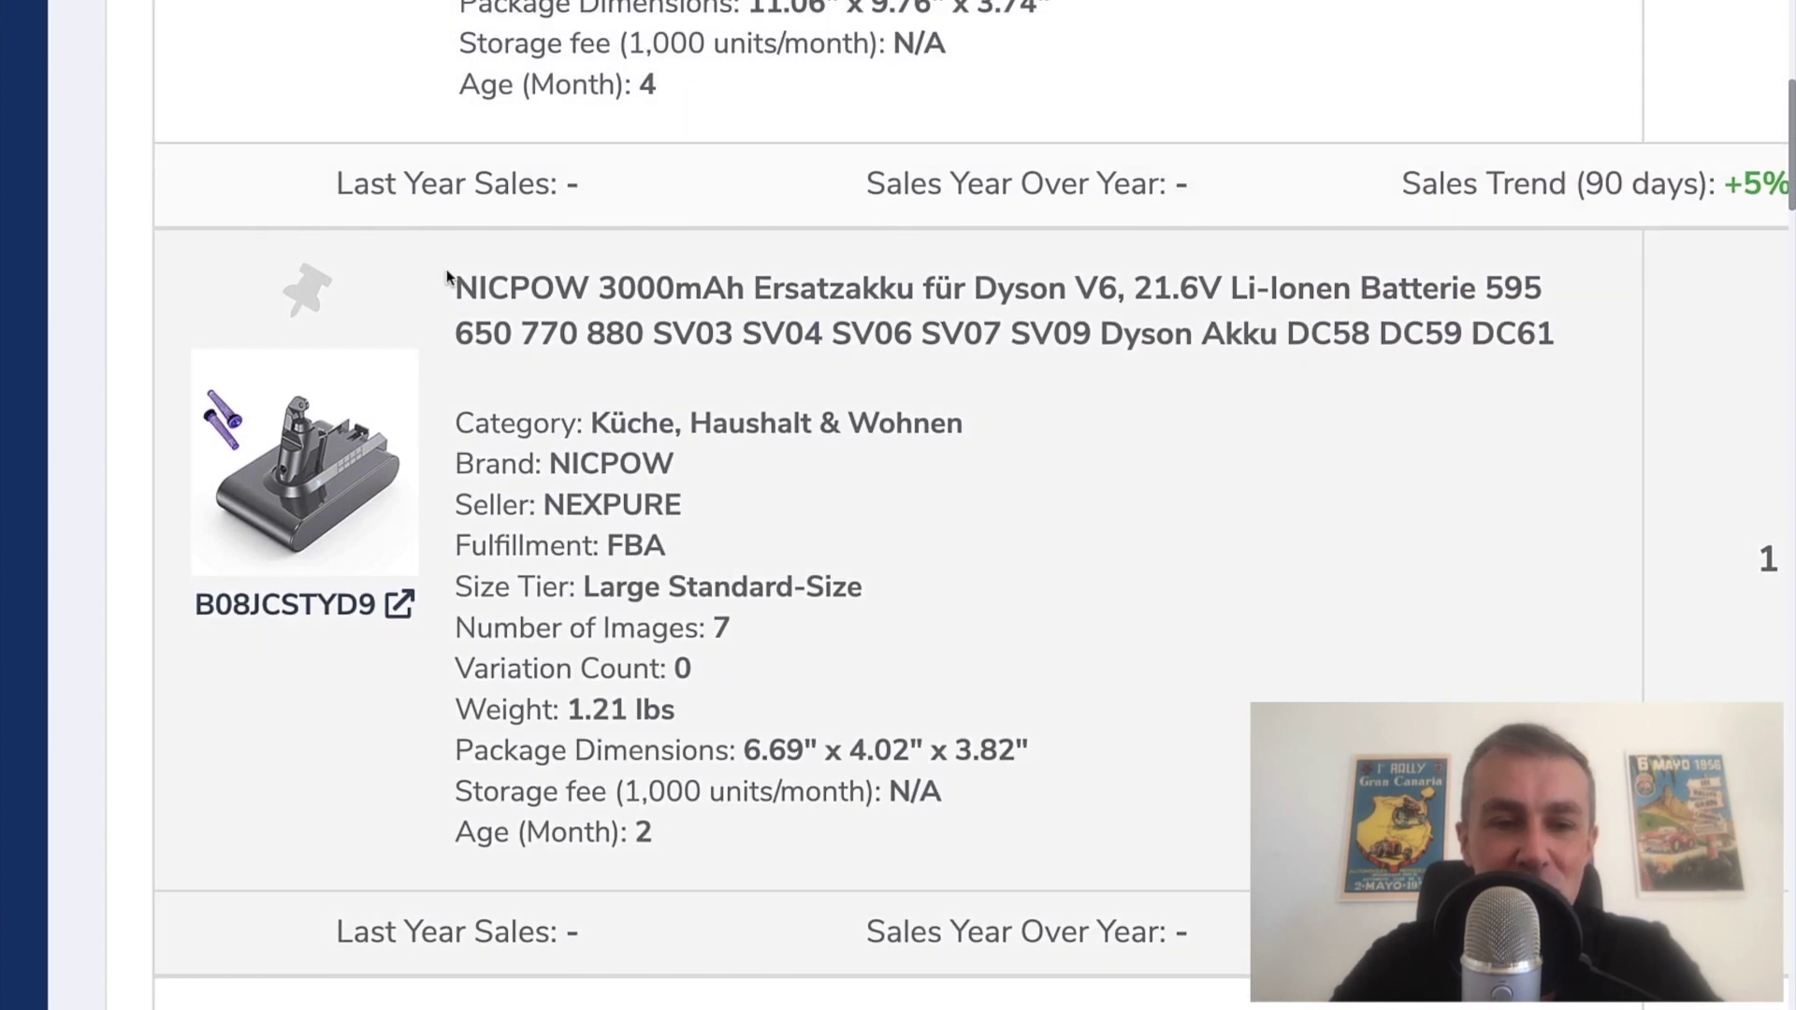
scroll(448, 276, down, 3)
scroll(448, 276, down, 7)
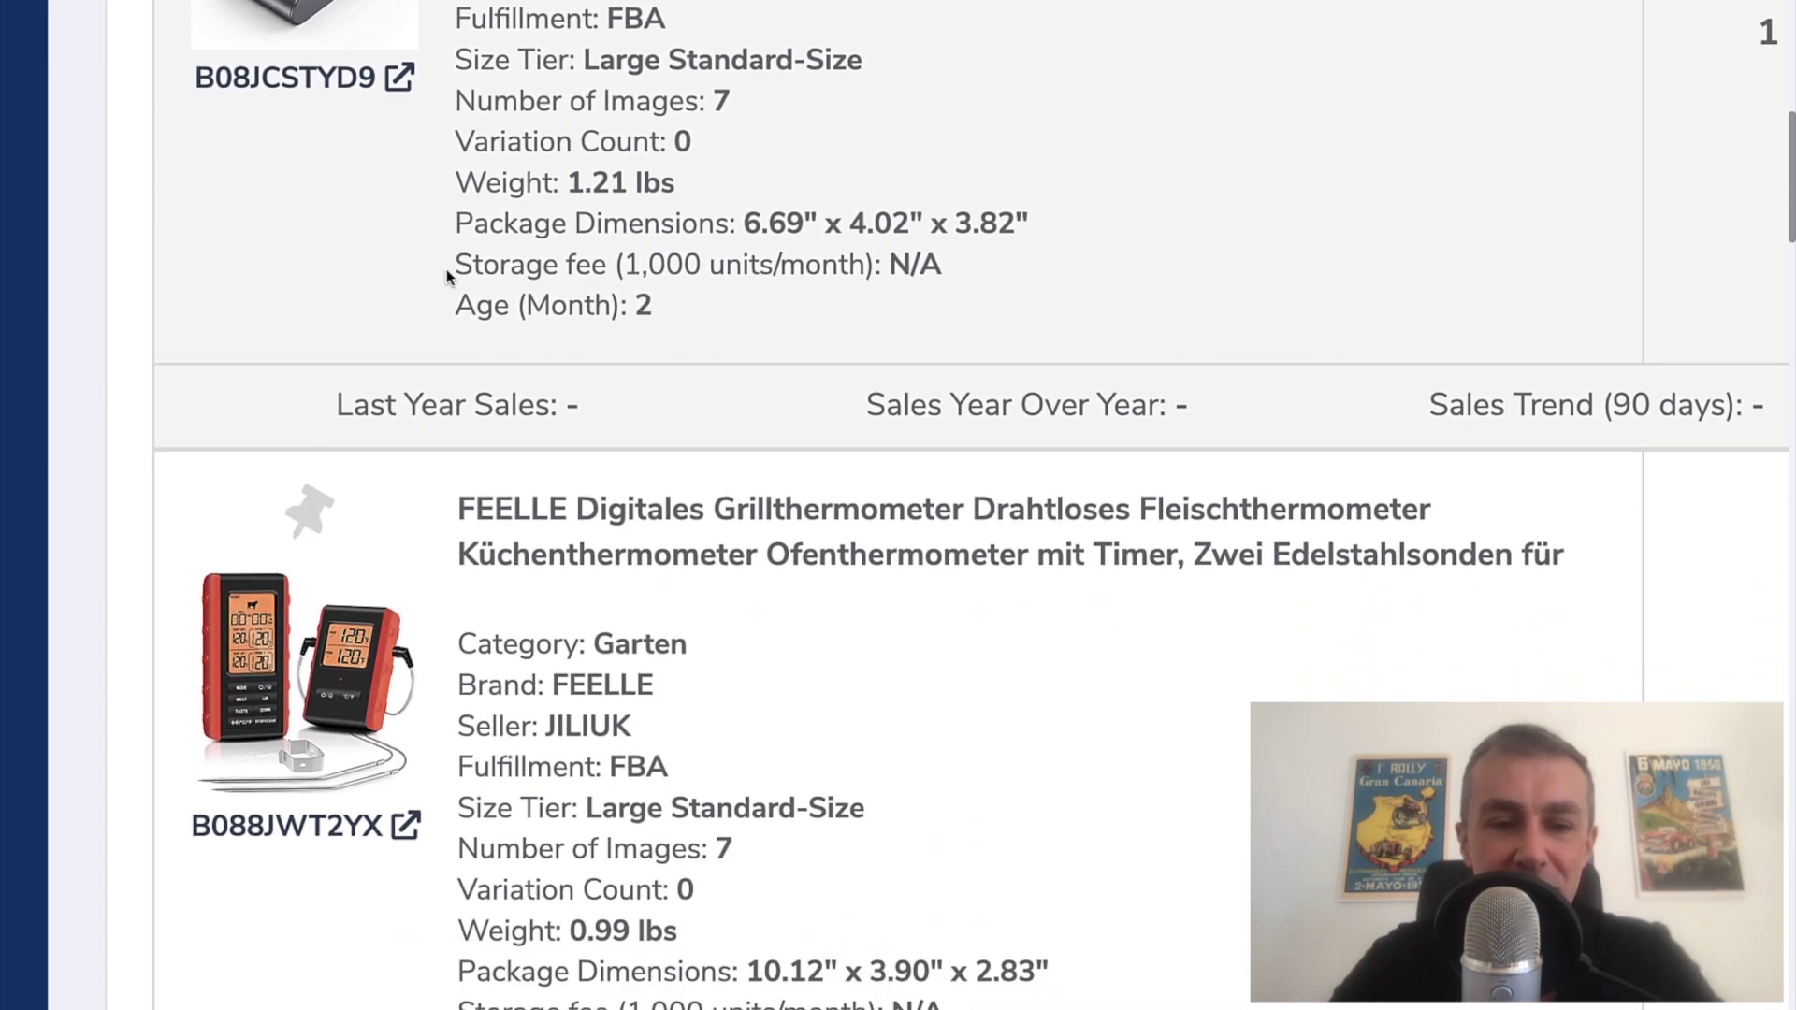
scroll(446, 275, down, 2)
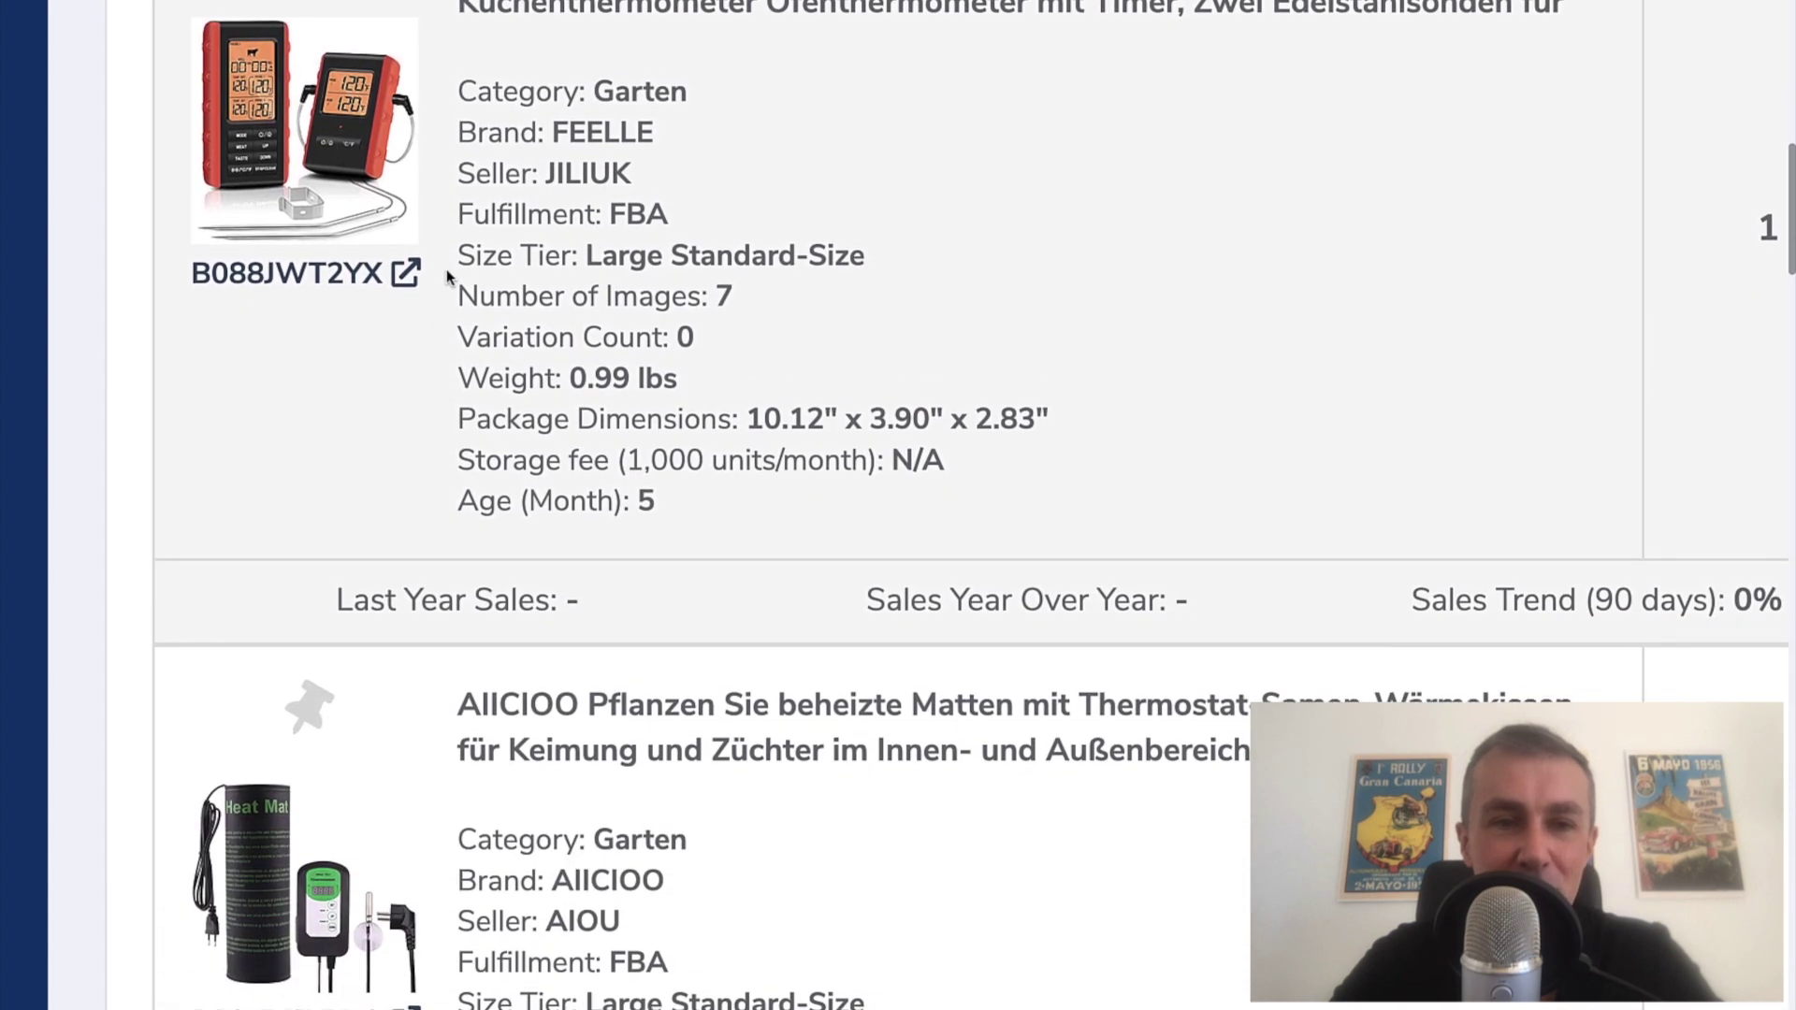
scroll(446, 274, up, 2)
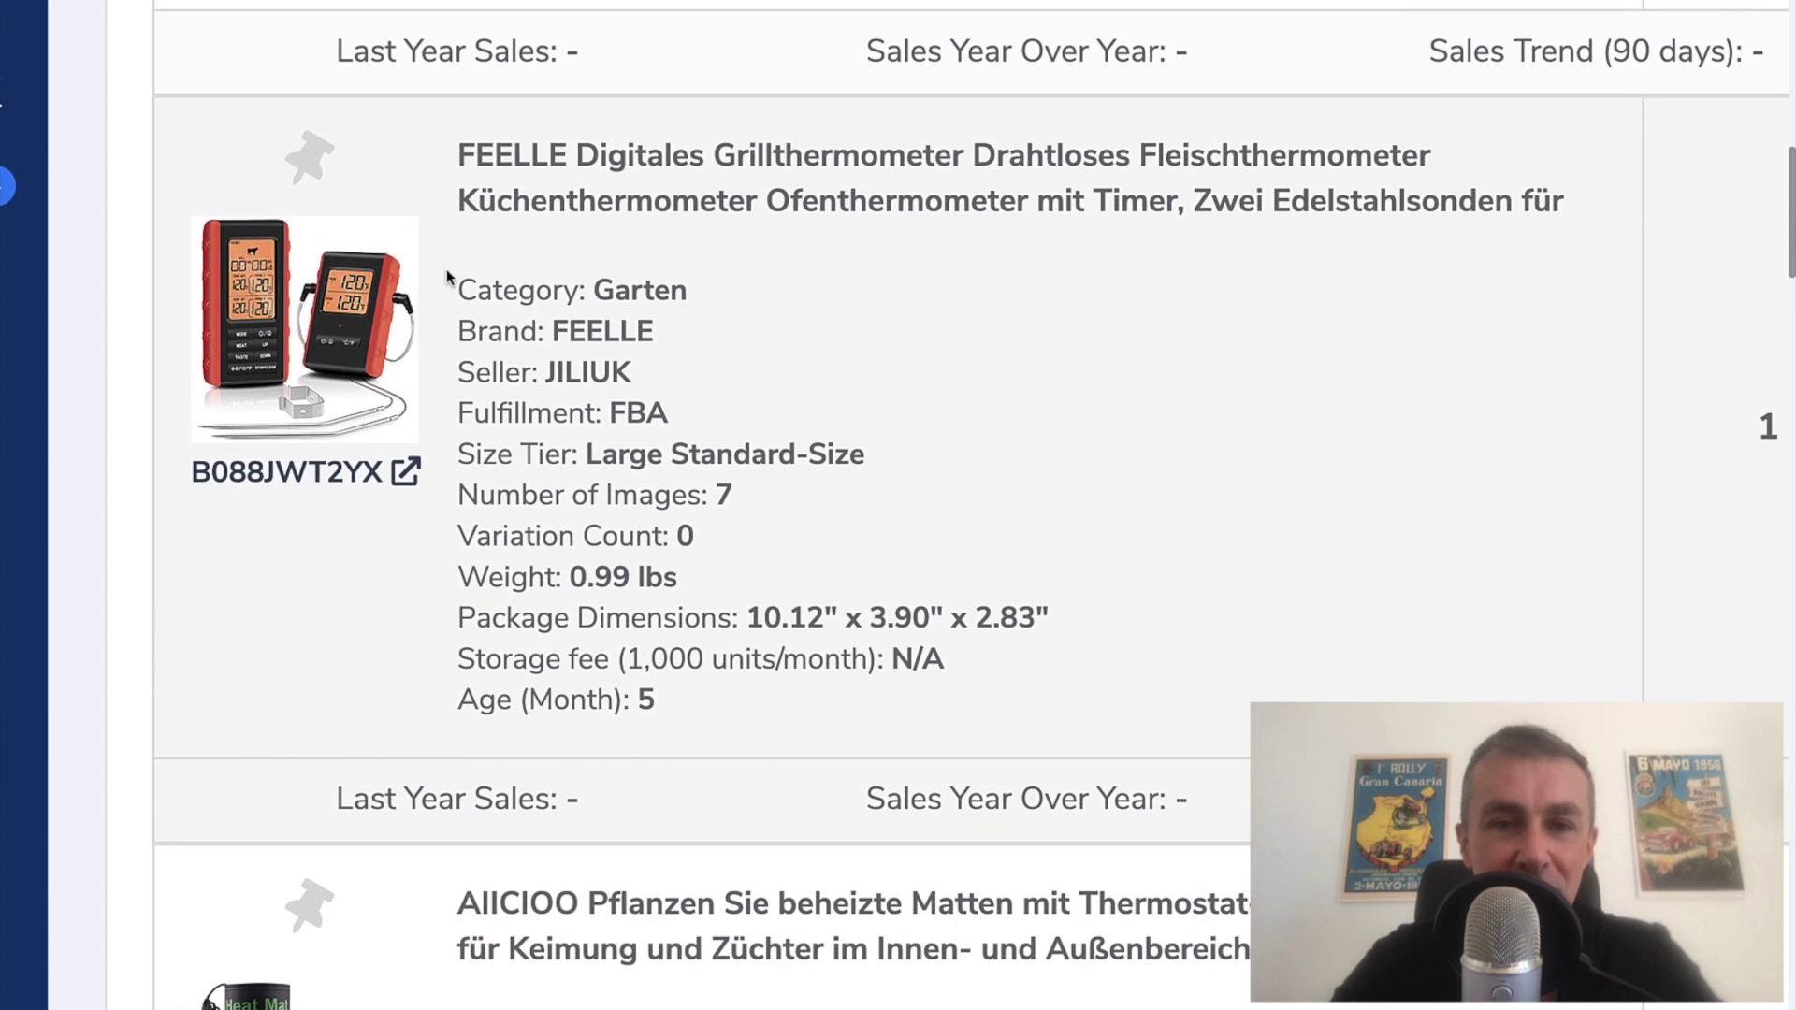
scroll(449, 277, down, 1)
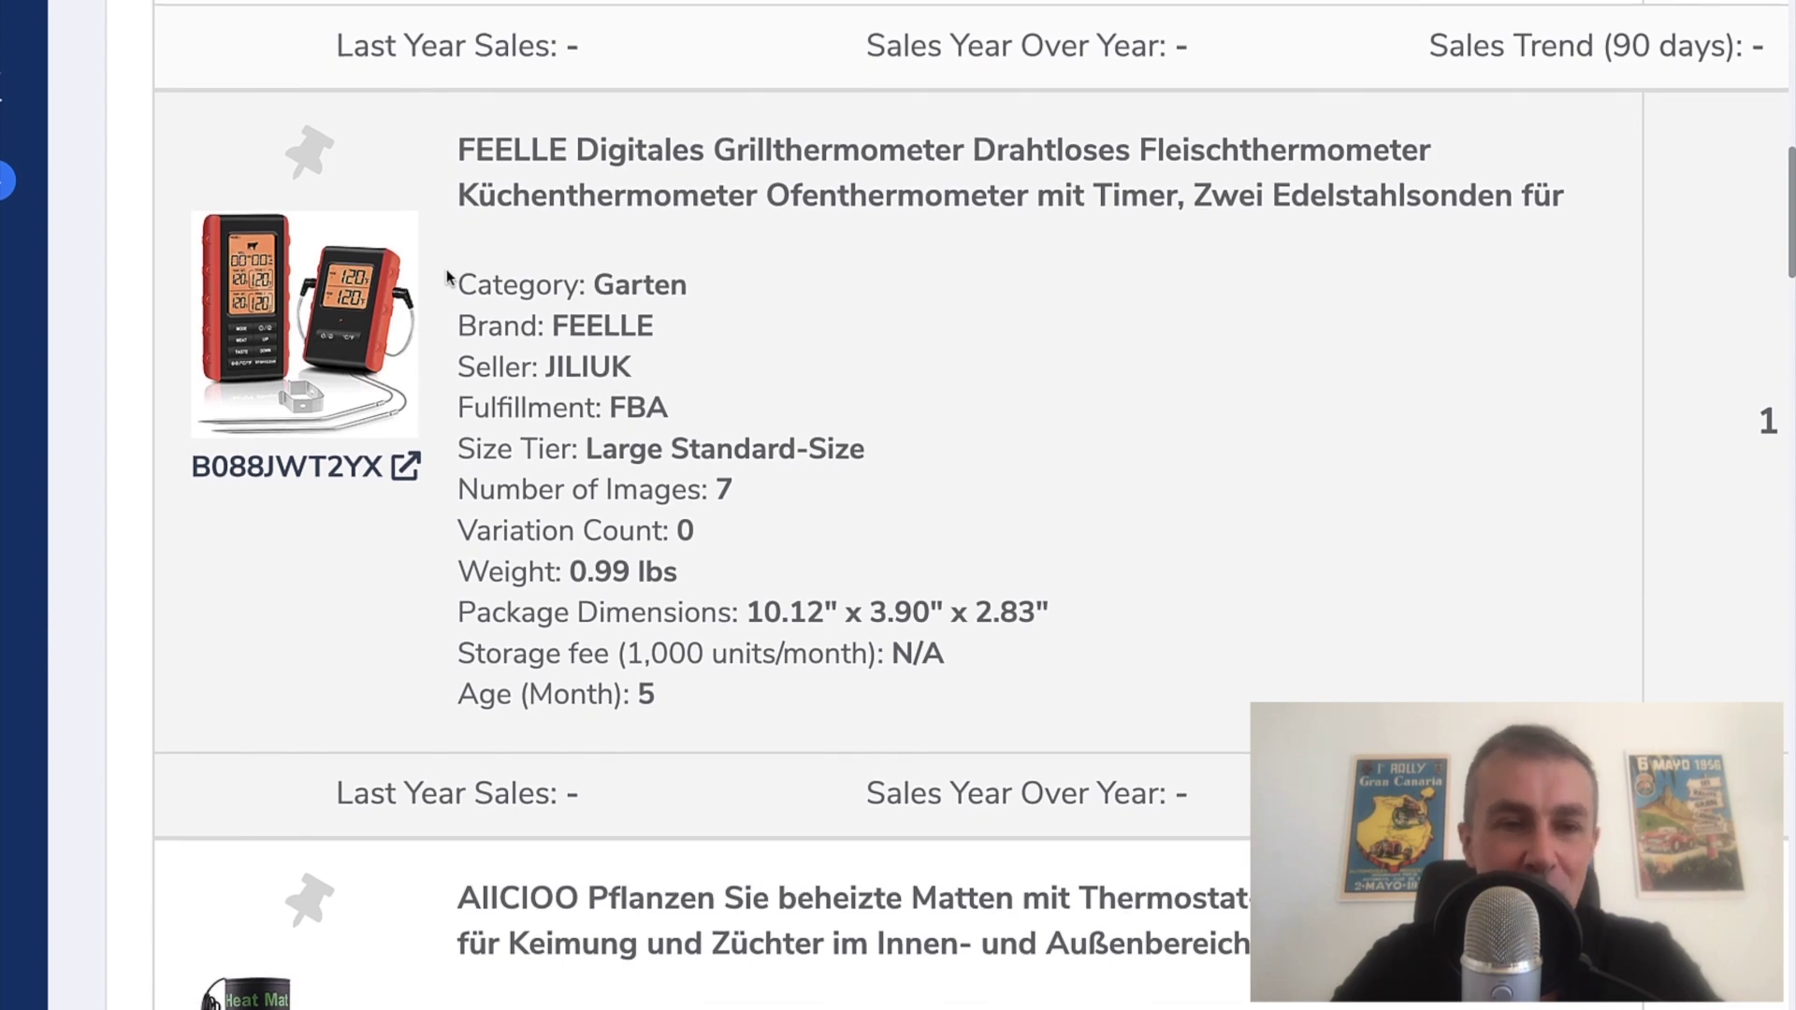
Step: Examine the Zylkene 450mg pet capsules listing, checking its product details, sales trend, price and monthly sales
scroll(447, 277, down, 15)
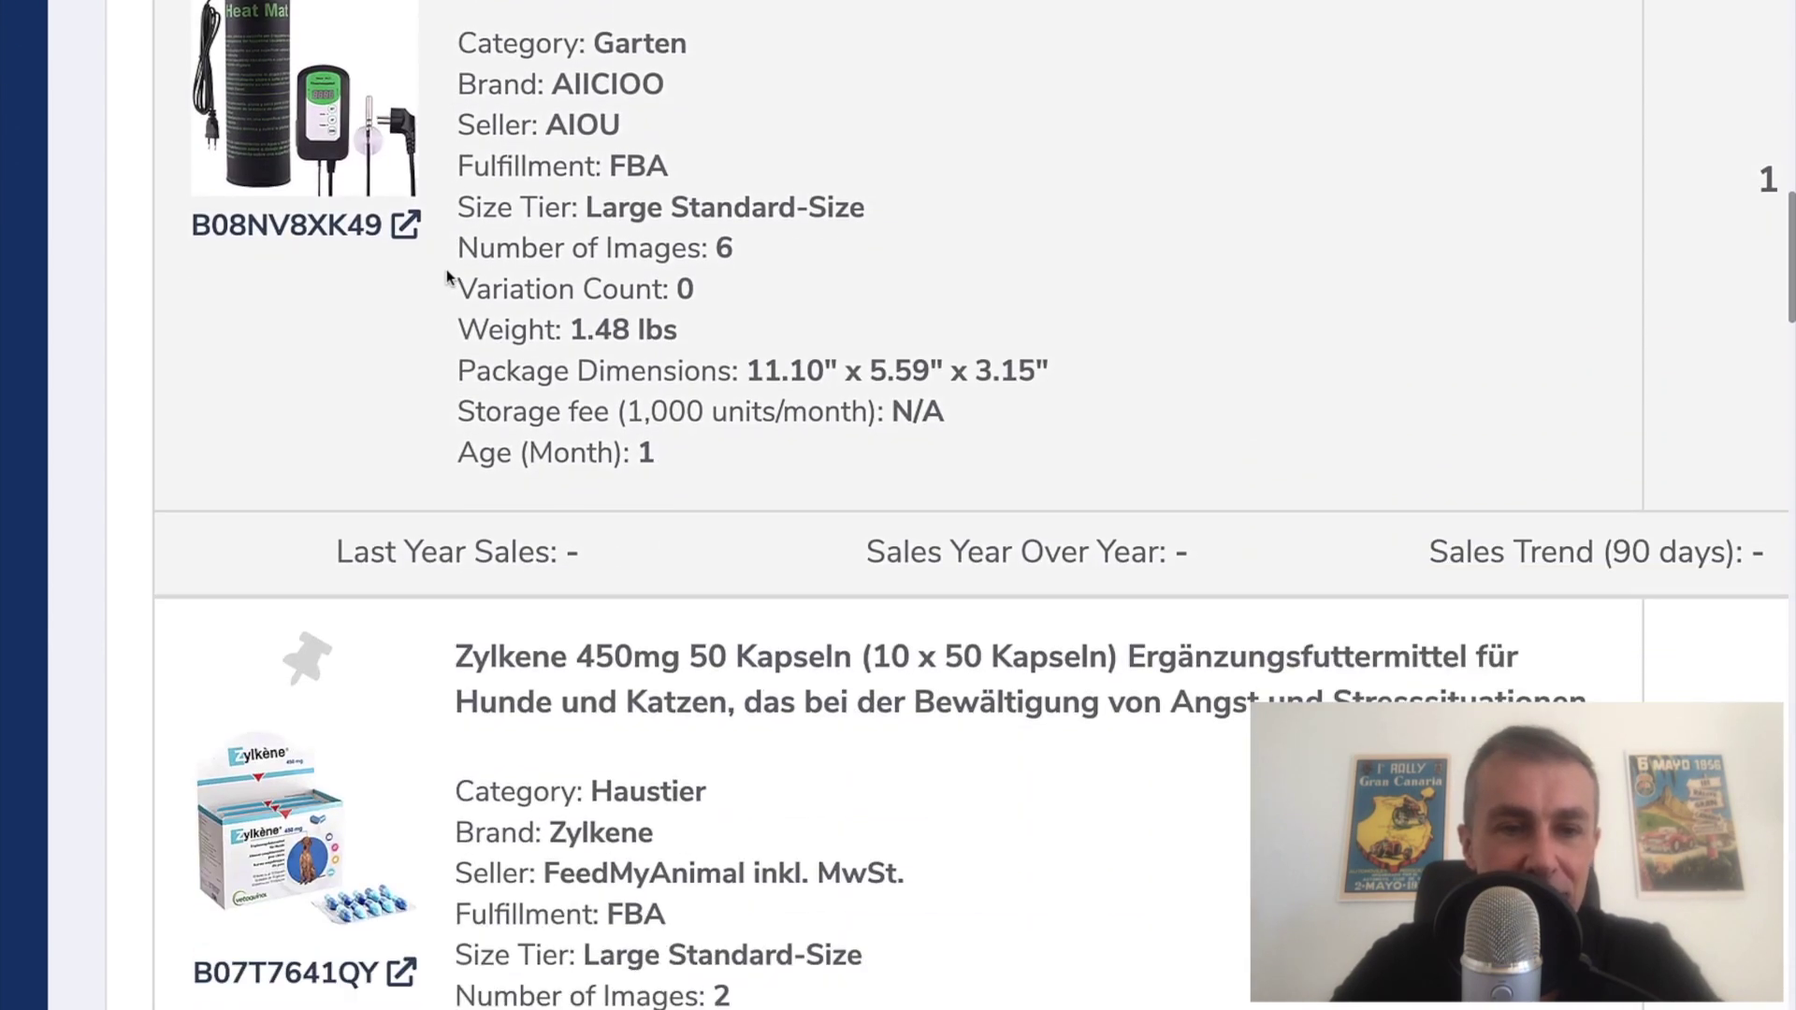
scroll(446, 273, down, 5)
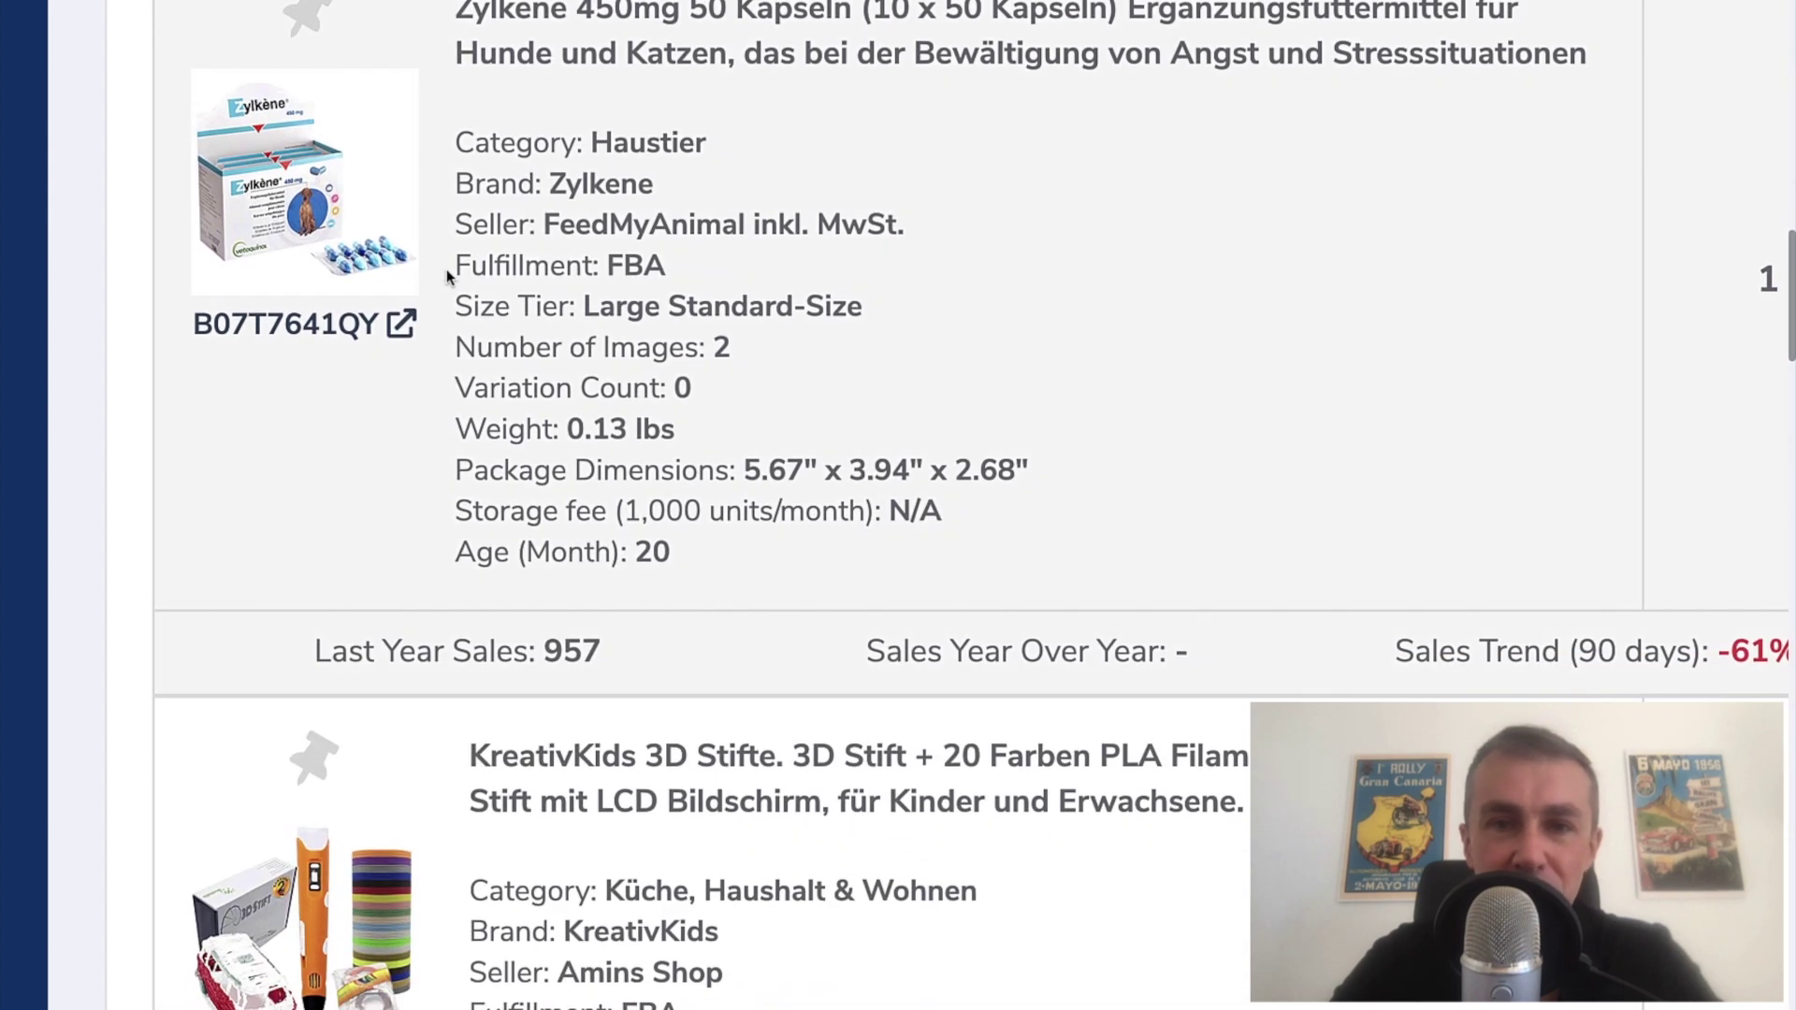
scroll(447, 277, up, 1)
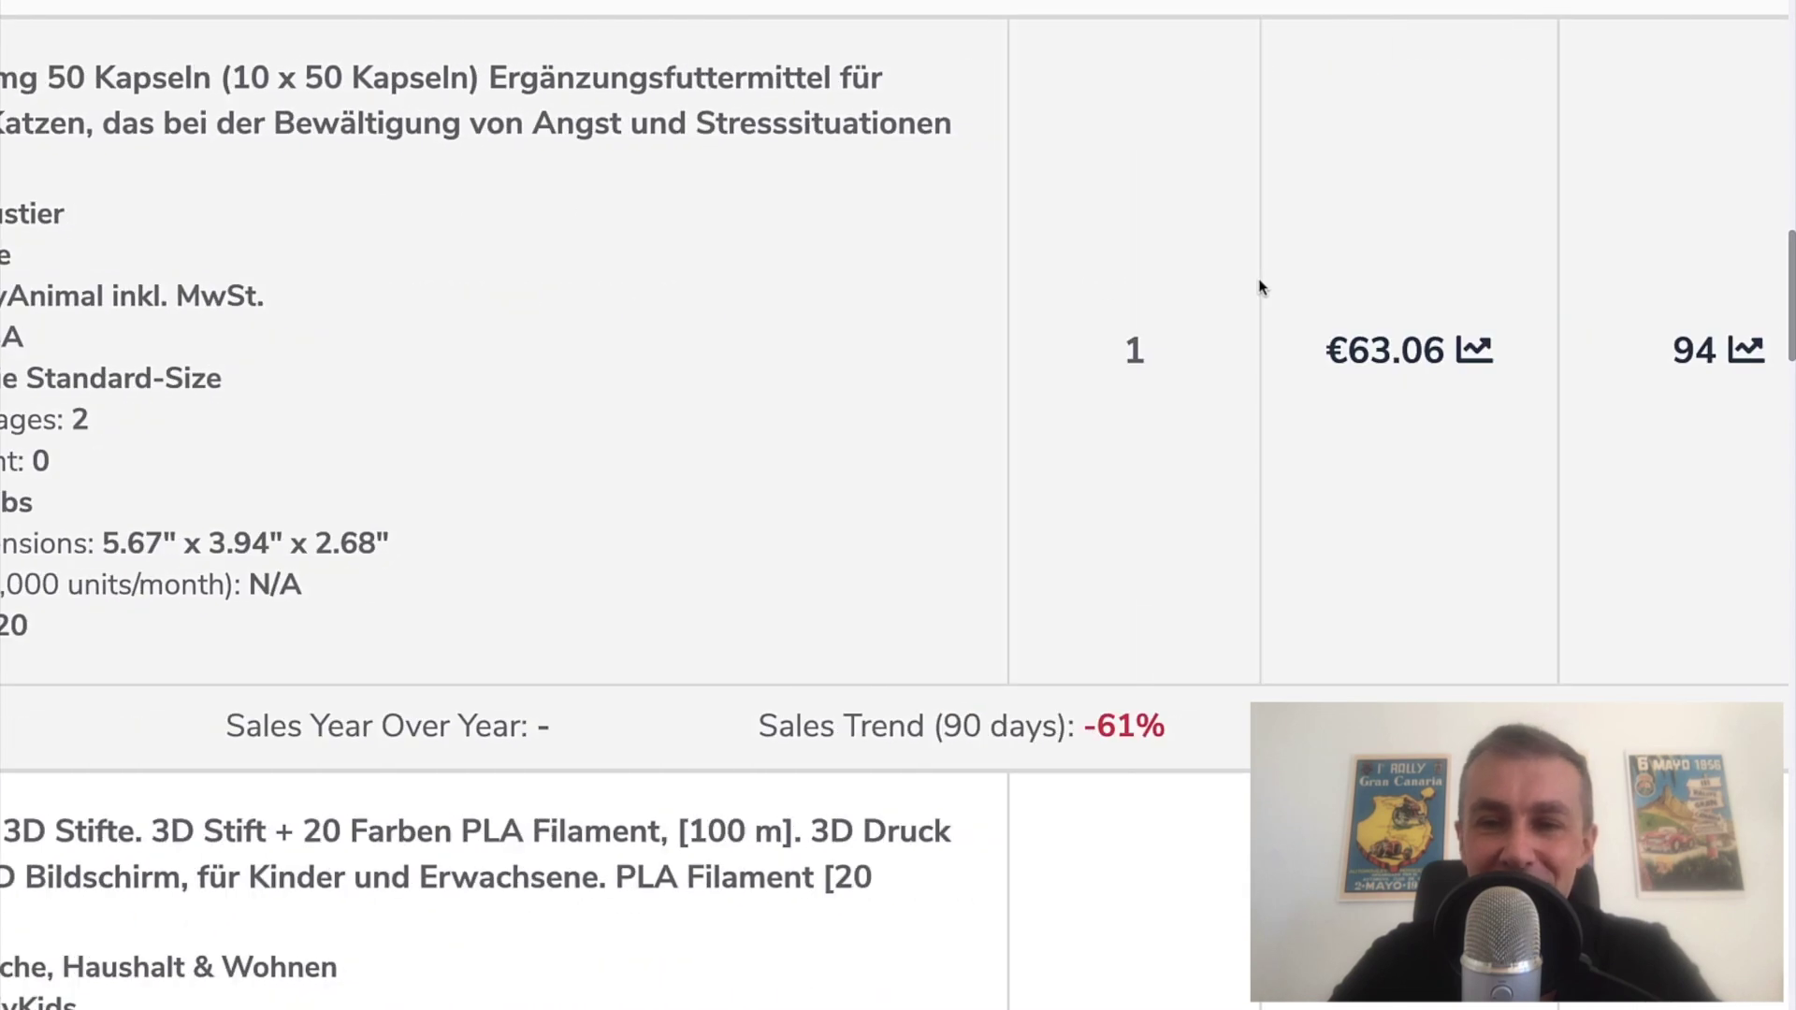
scroll(1260, 287, right, 5)
scroll(1260, 287, left, 12)
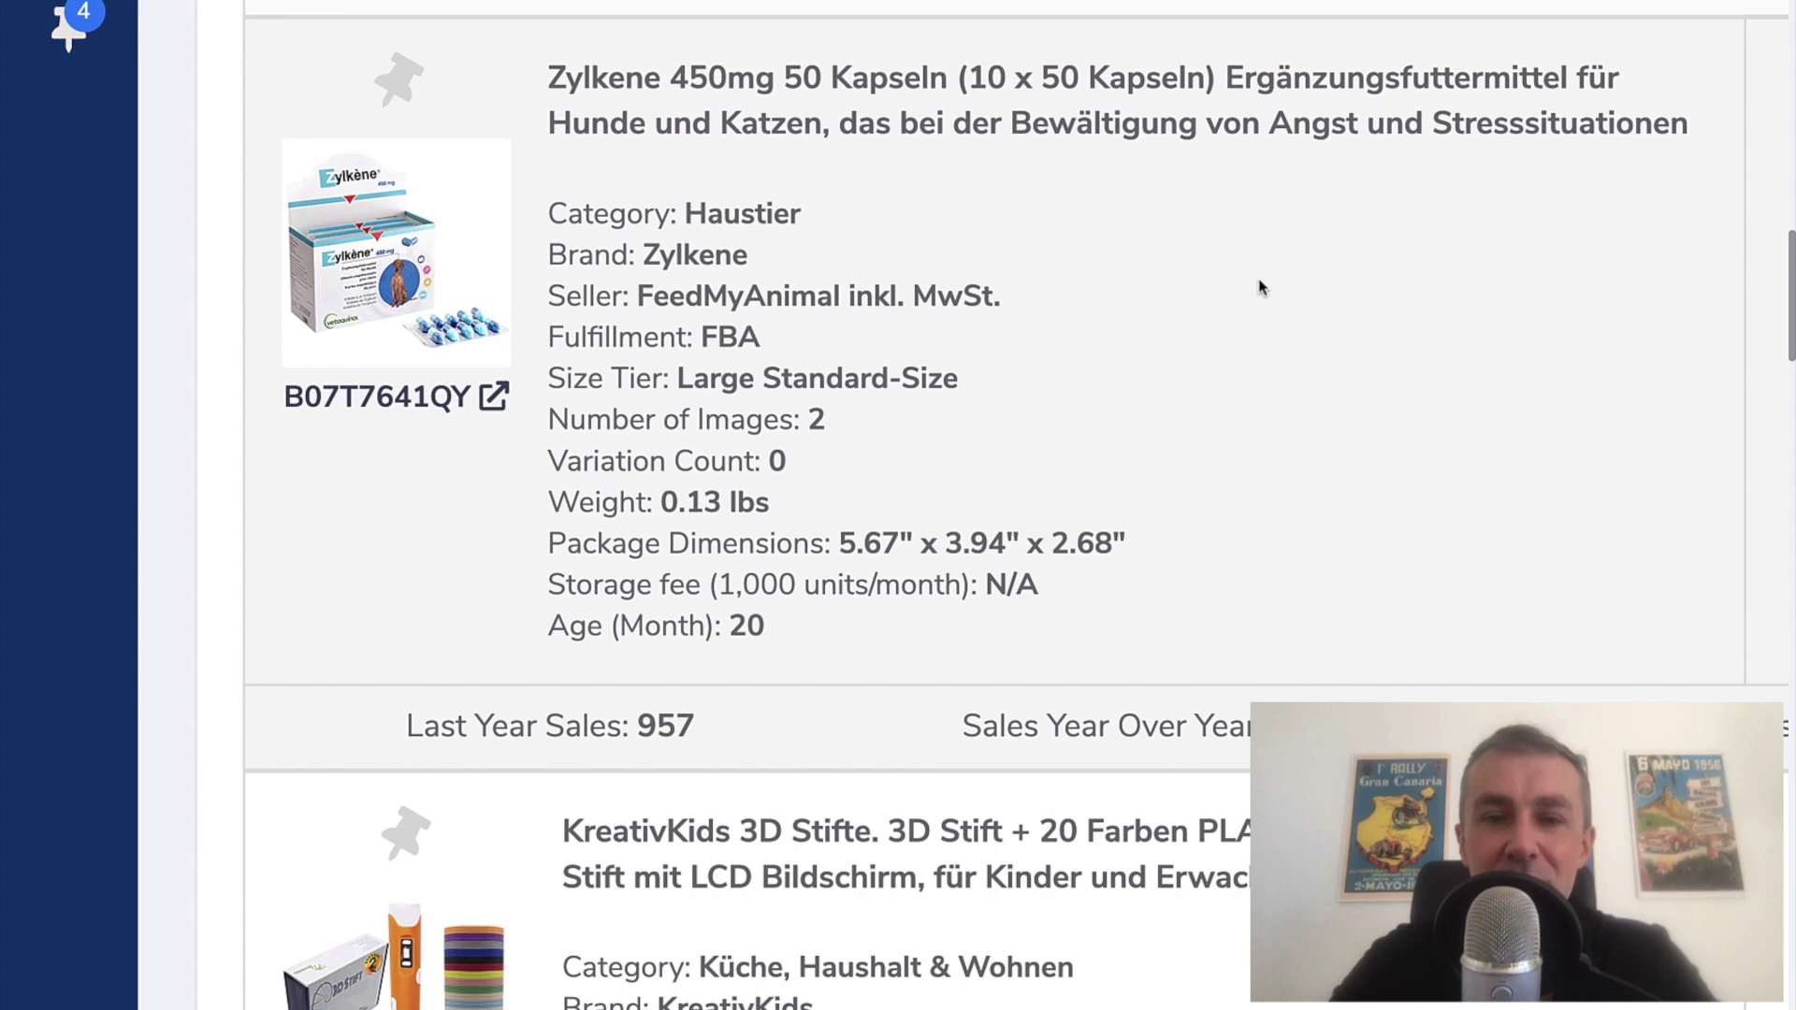
scroll(1260, 287, right, 1)
scroll(1260, 287, down, 1)
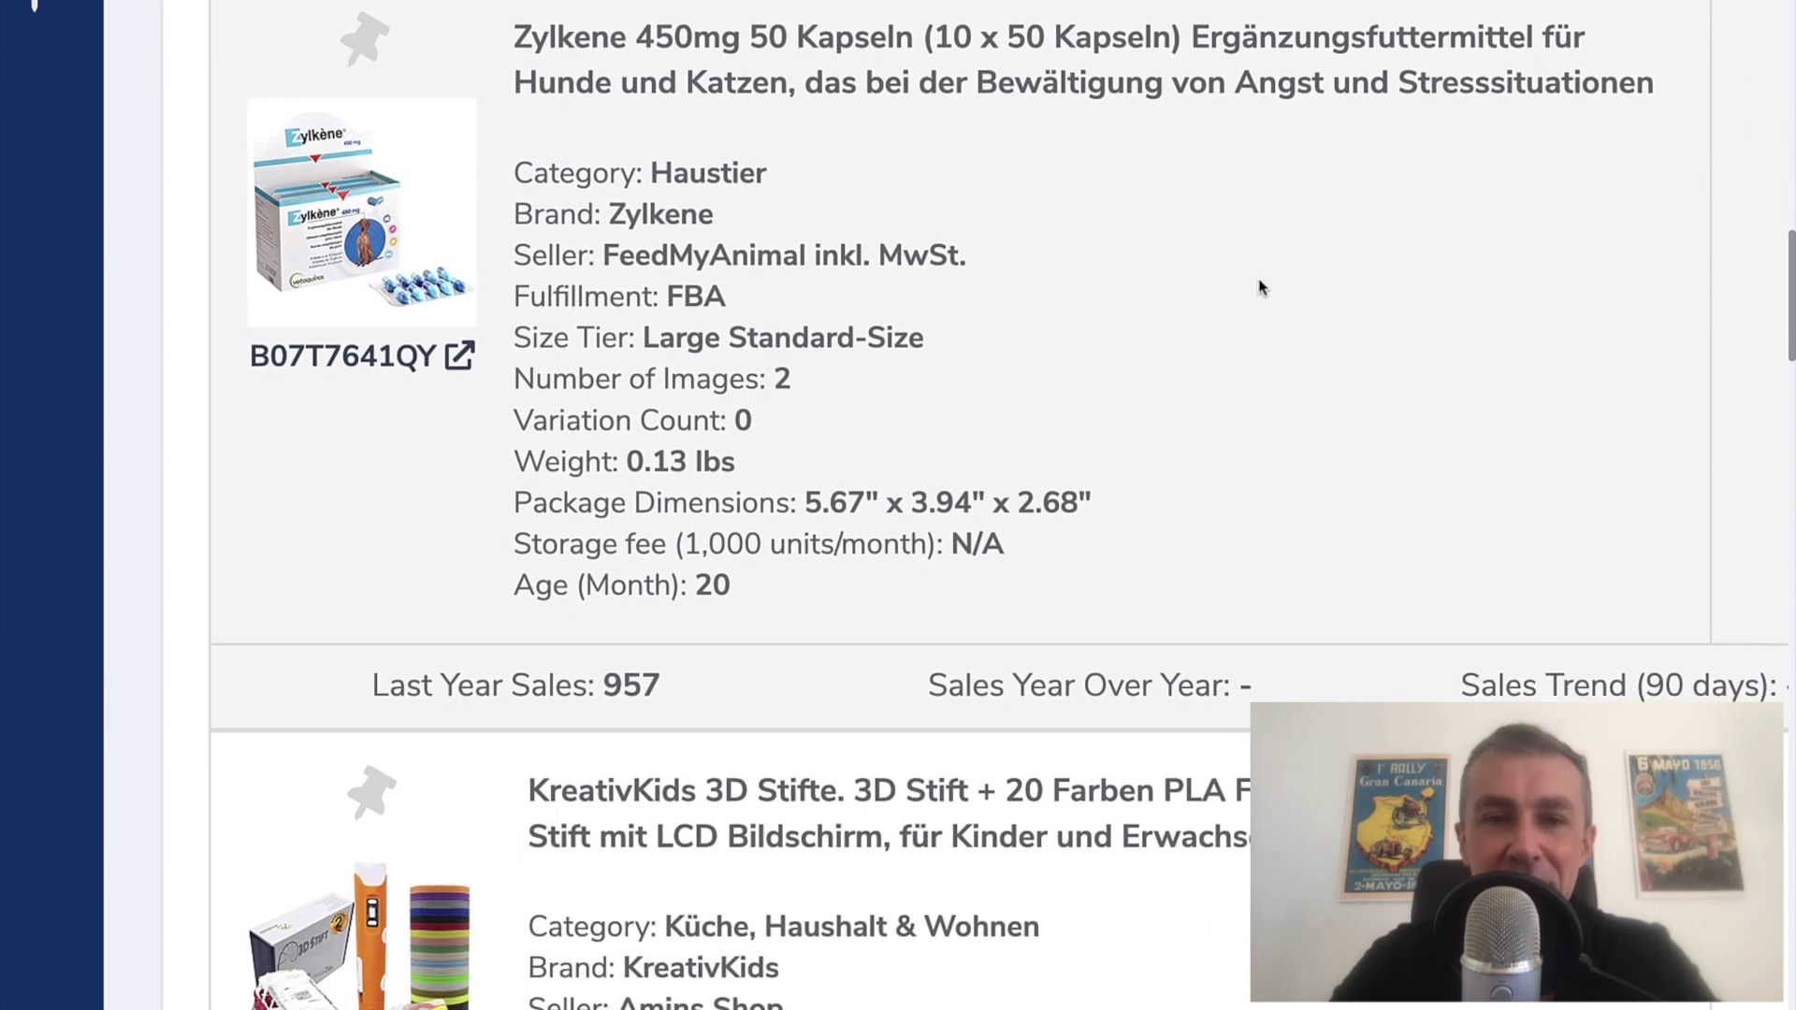
Step: Look through the following listings, from the KreativKids 3D pen set to the Wakoli Damascus bread knife
scroll(1260, 287, down, 5)
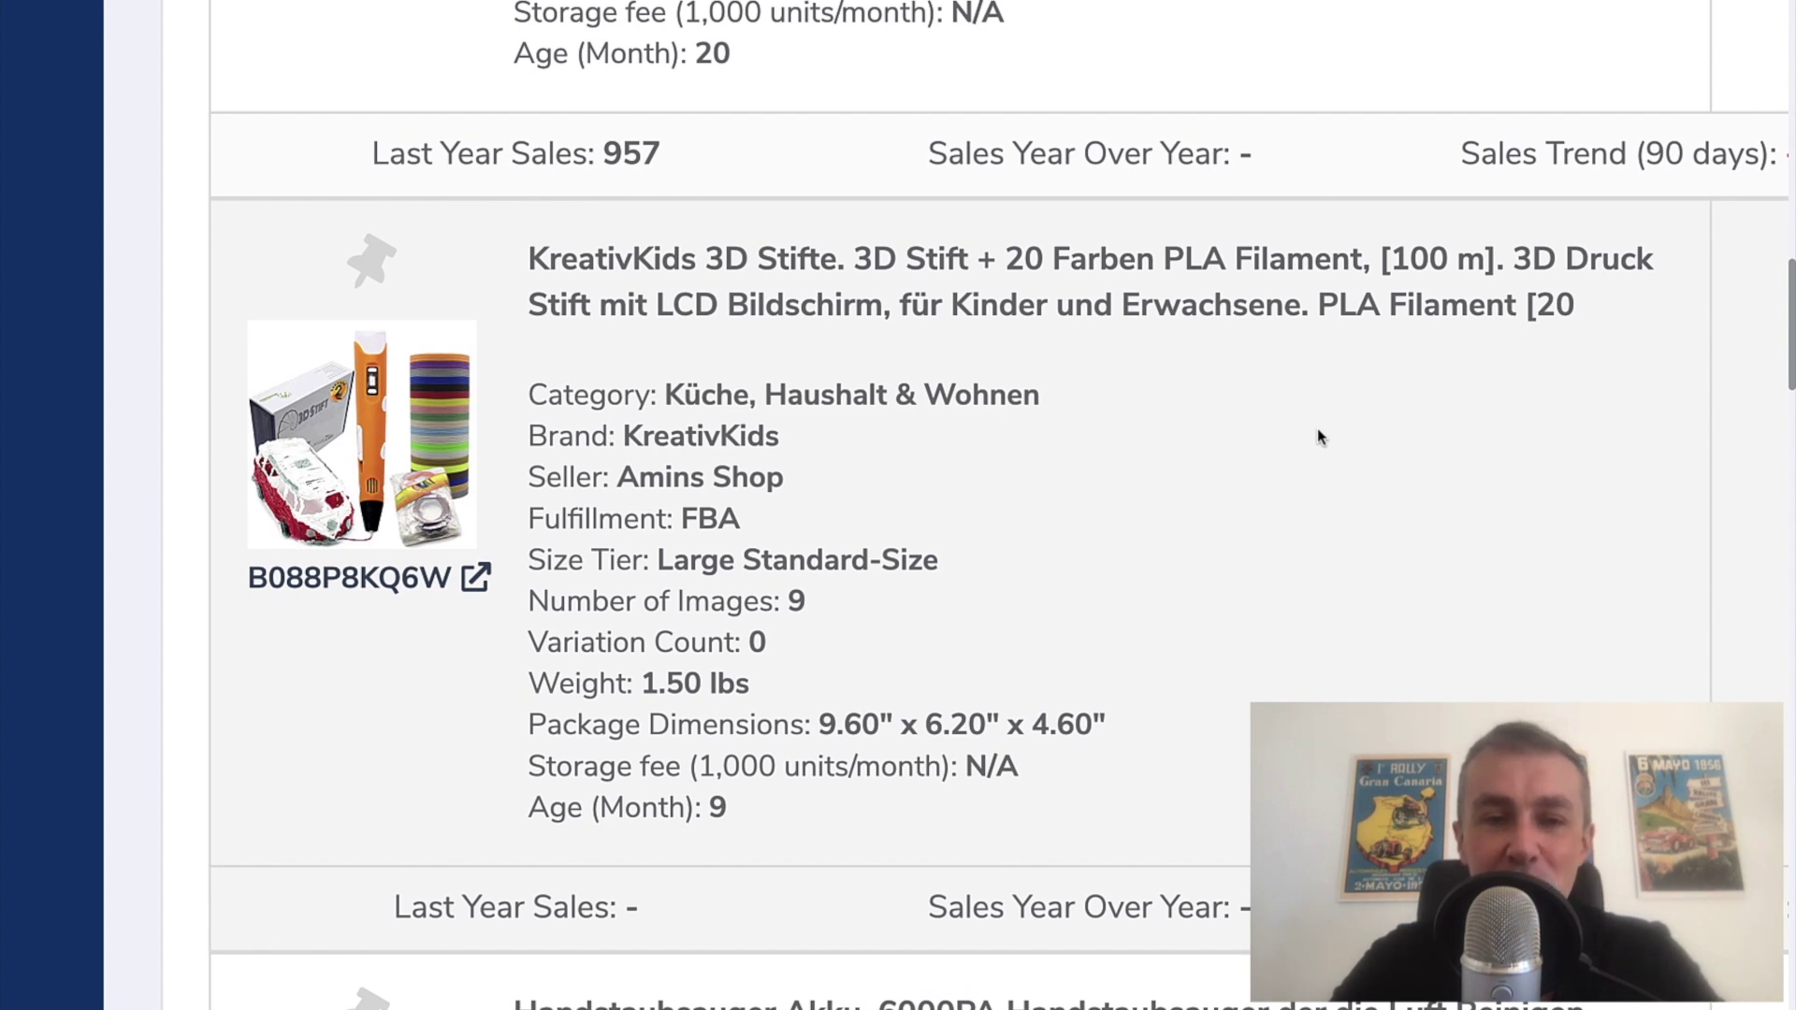
scroll(1321, 436, down, 1)
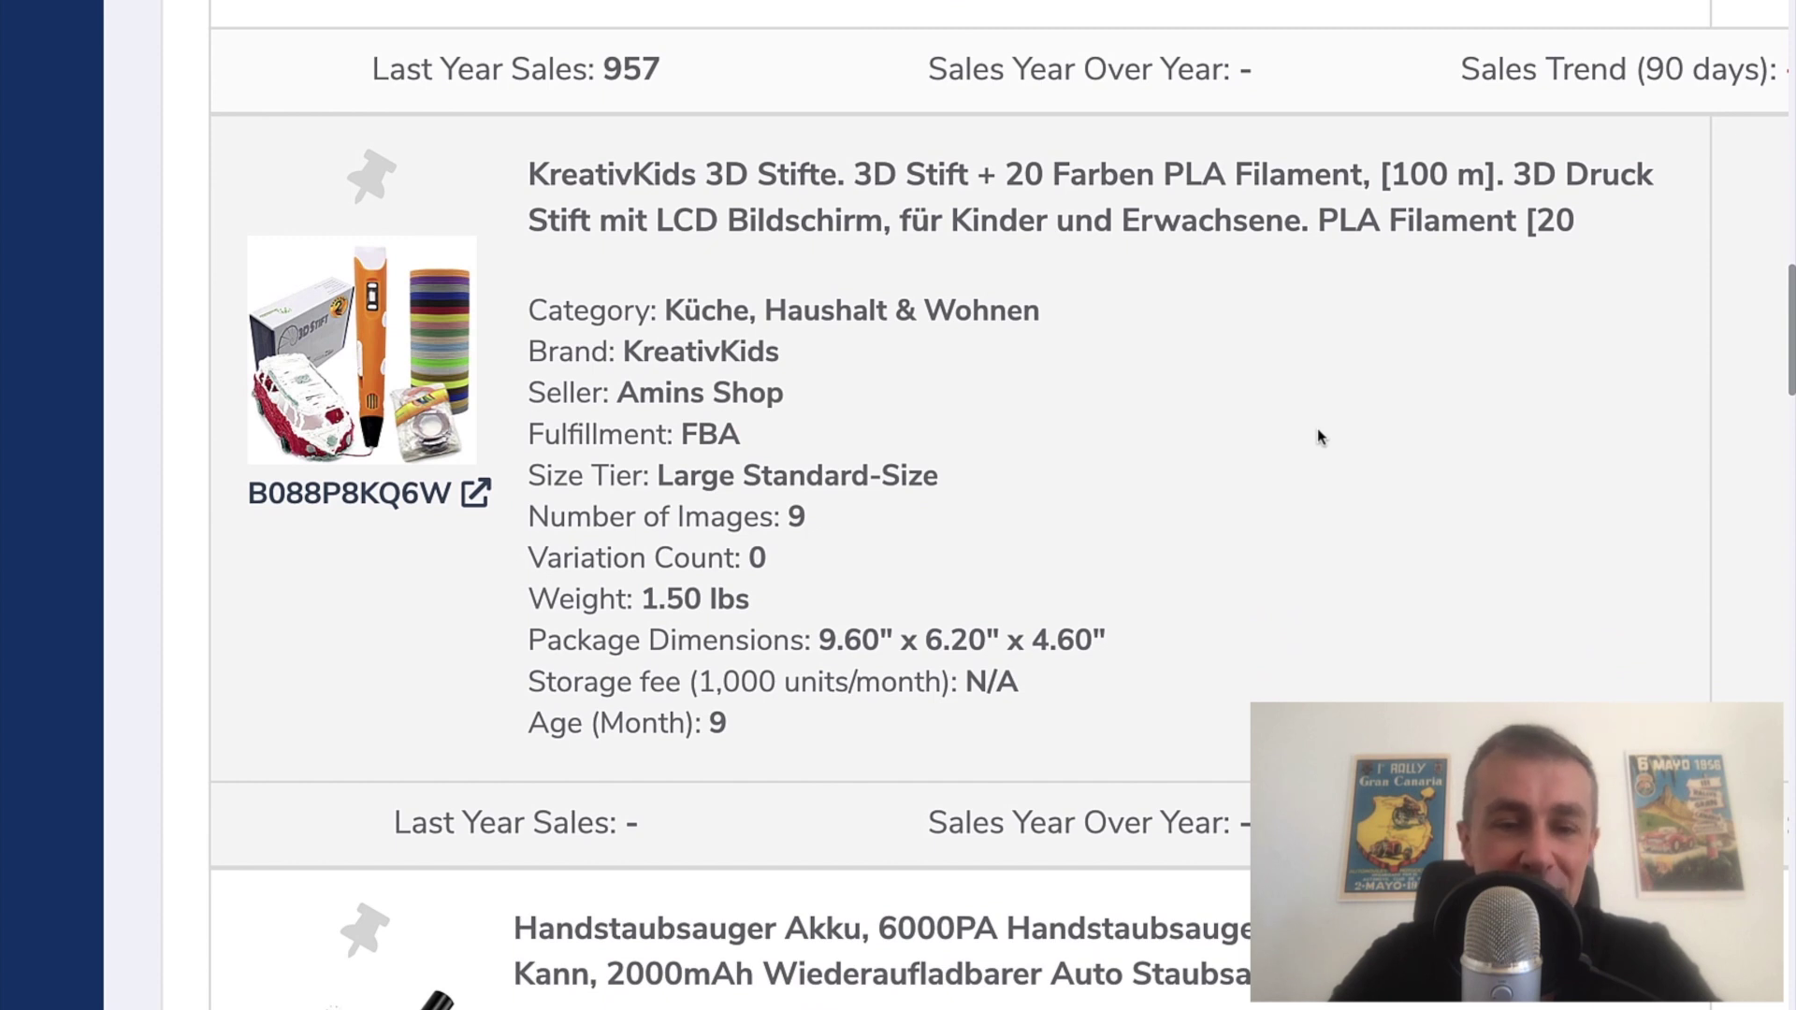
scroll(1316, 428, down, 8)
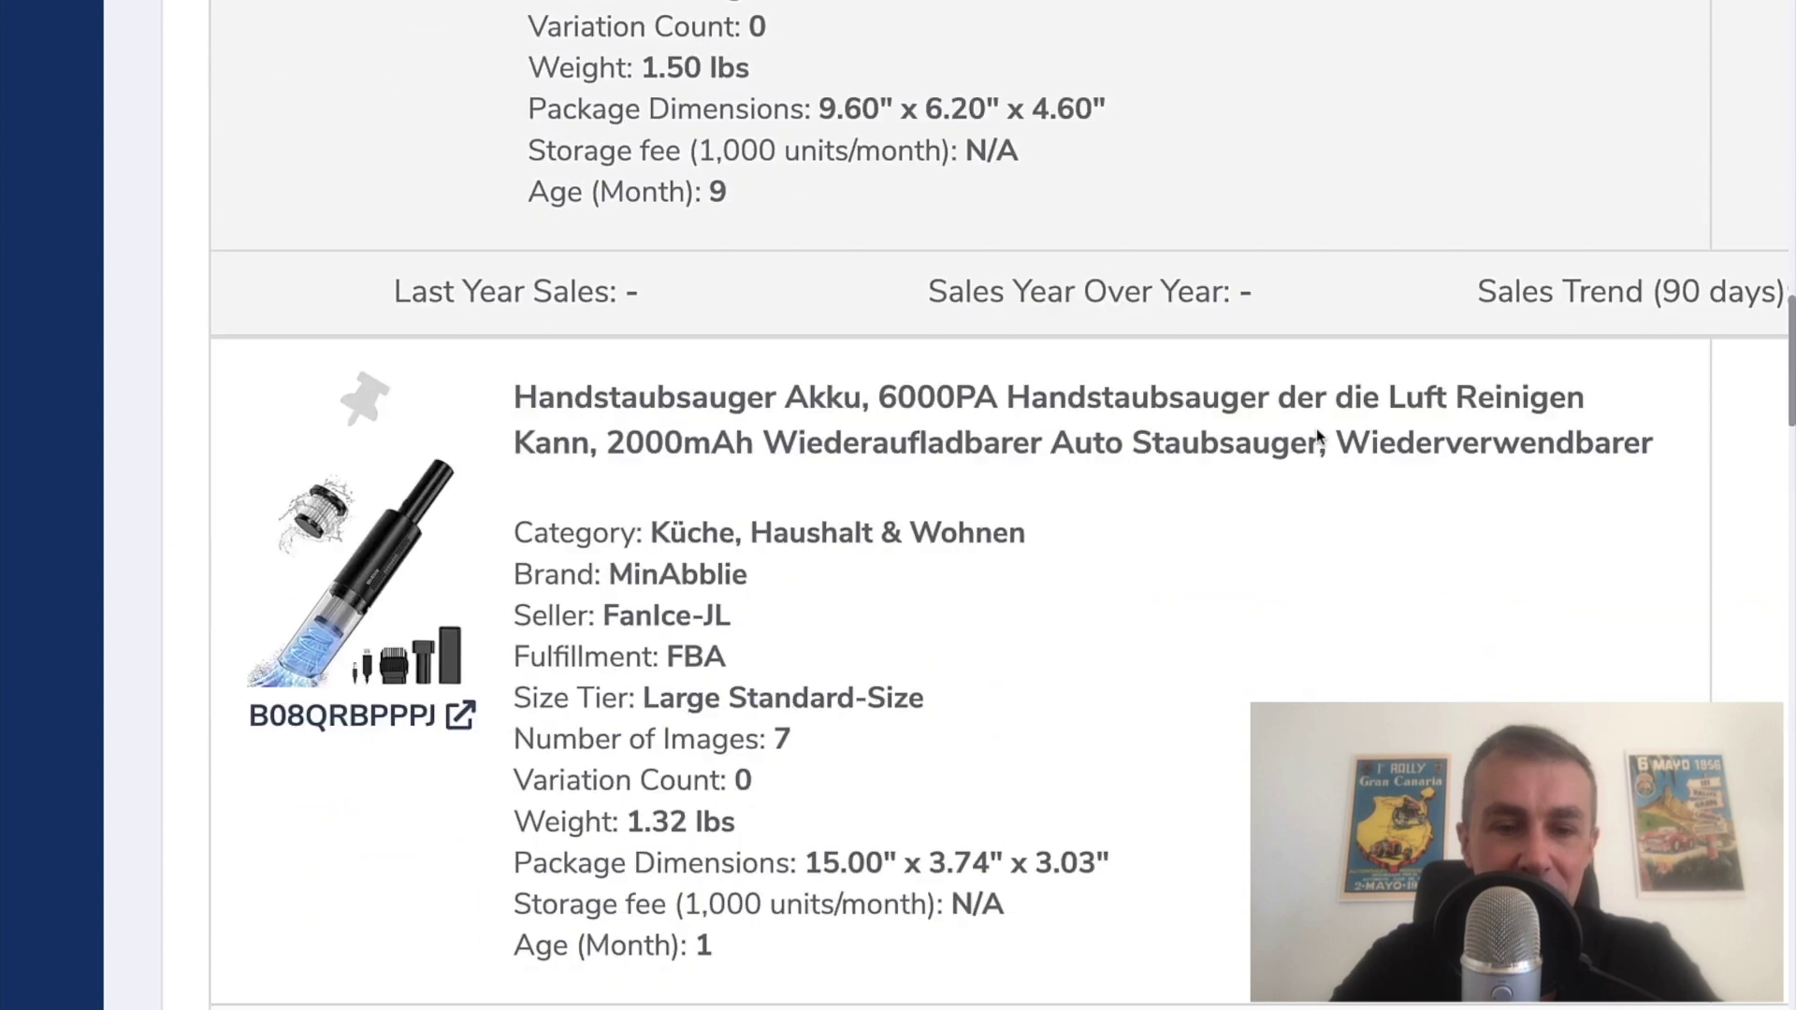
scroll(1316, 428, down, 5)
scroll(1316, 435, down, 14)
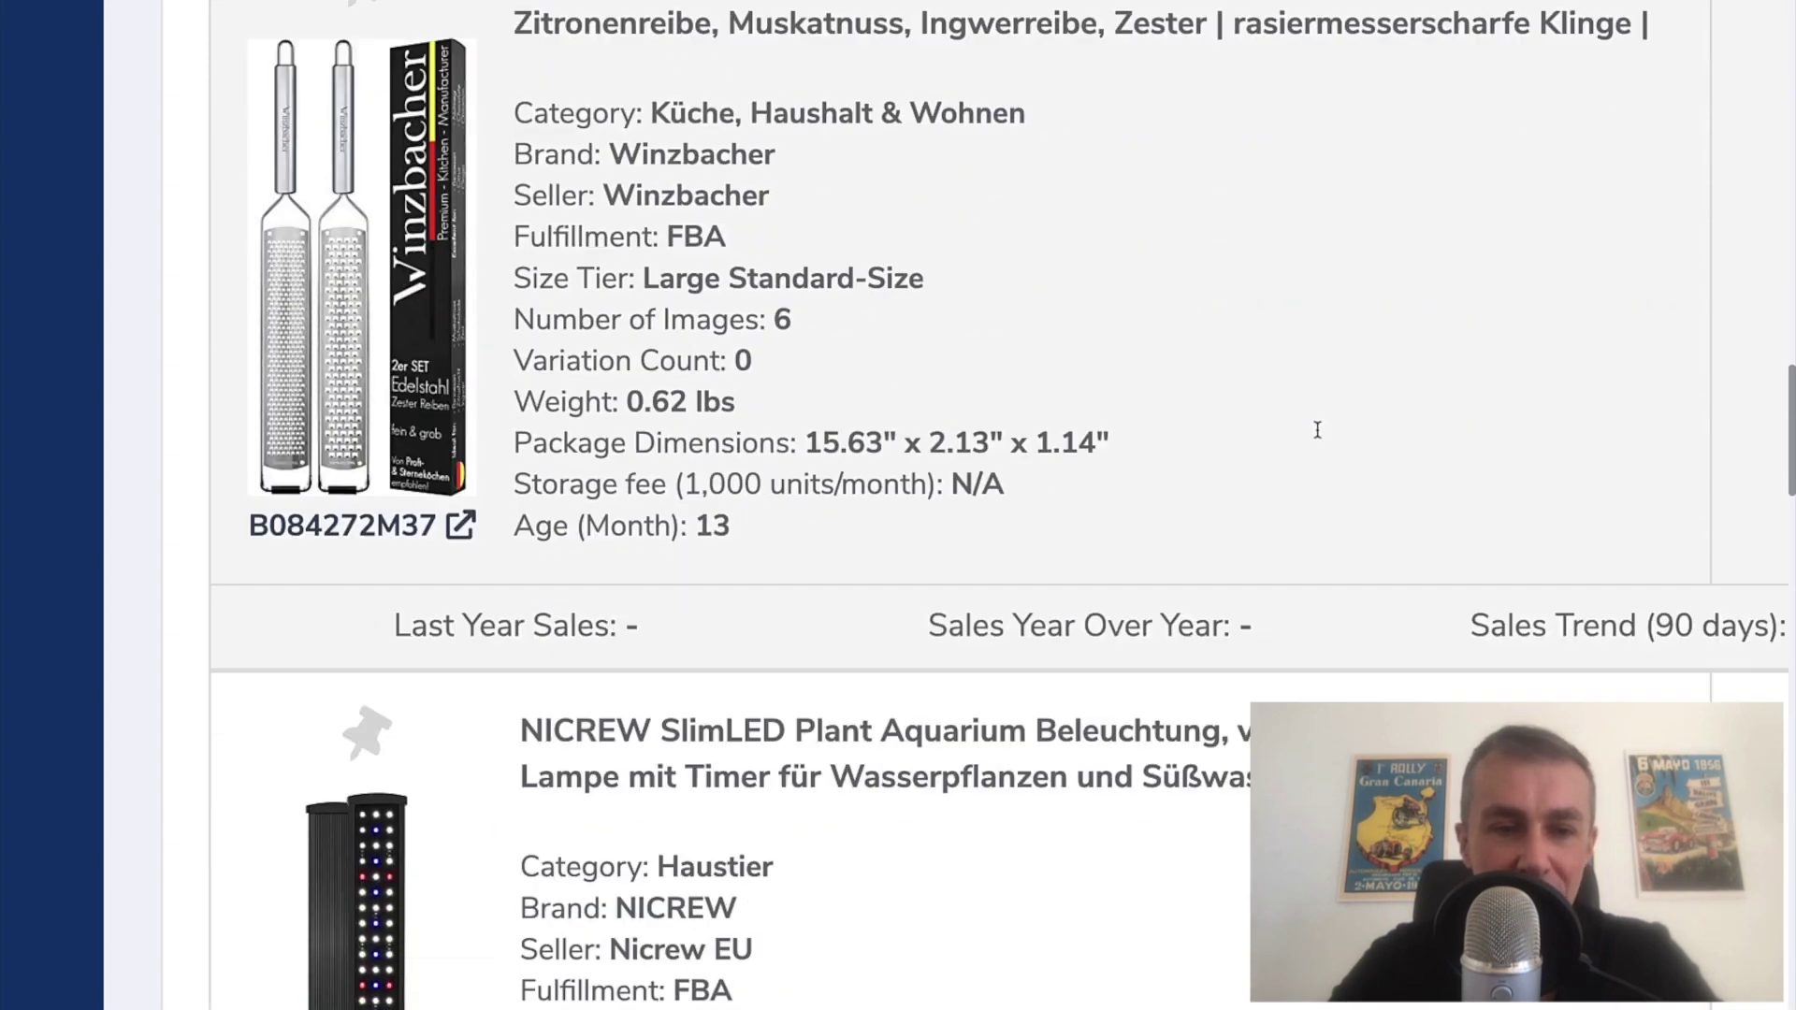
scroll(1316, 435, down, 14)
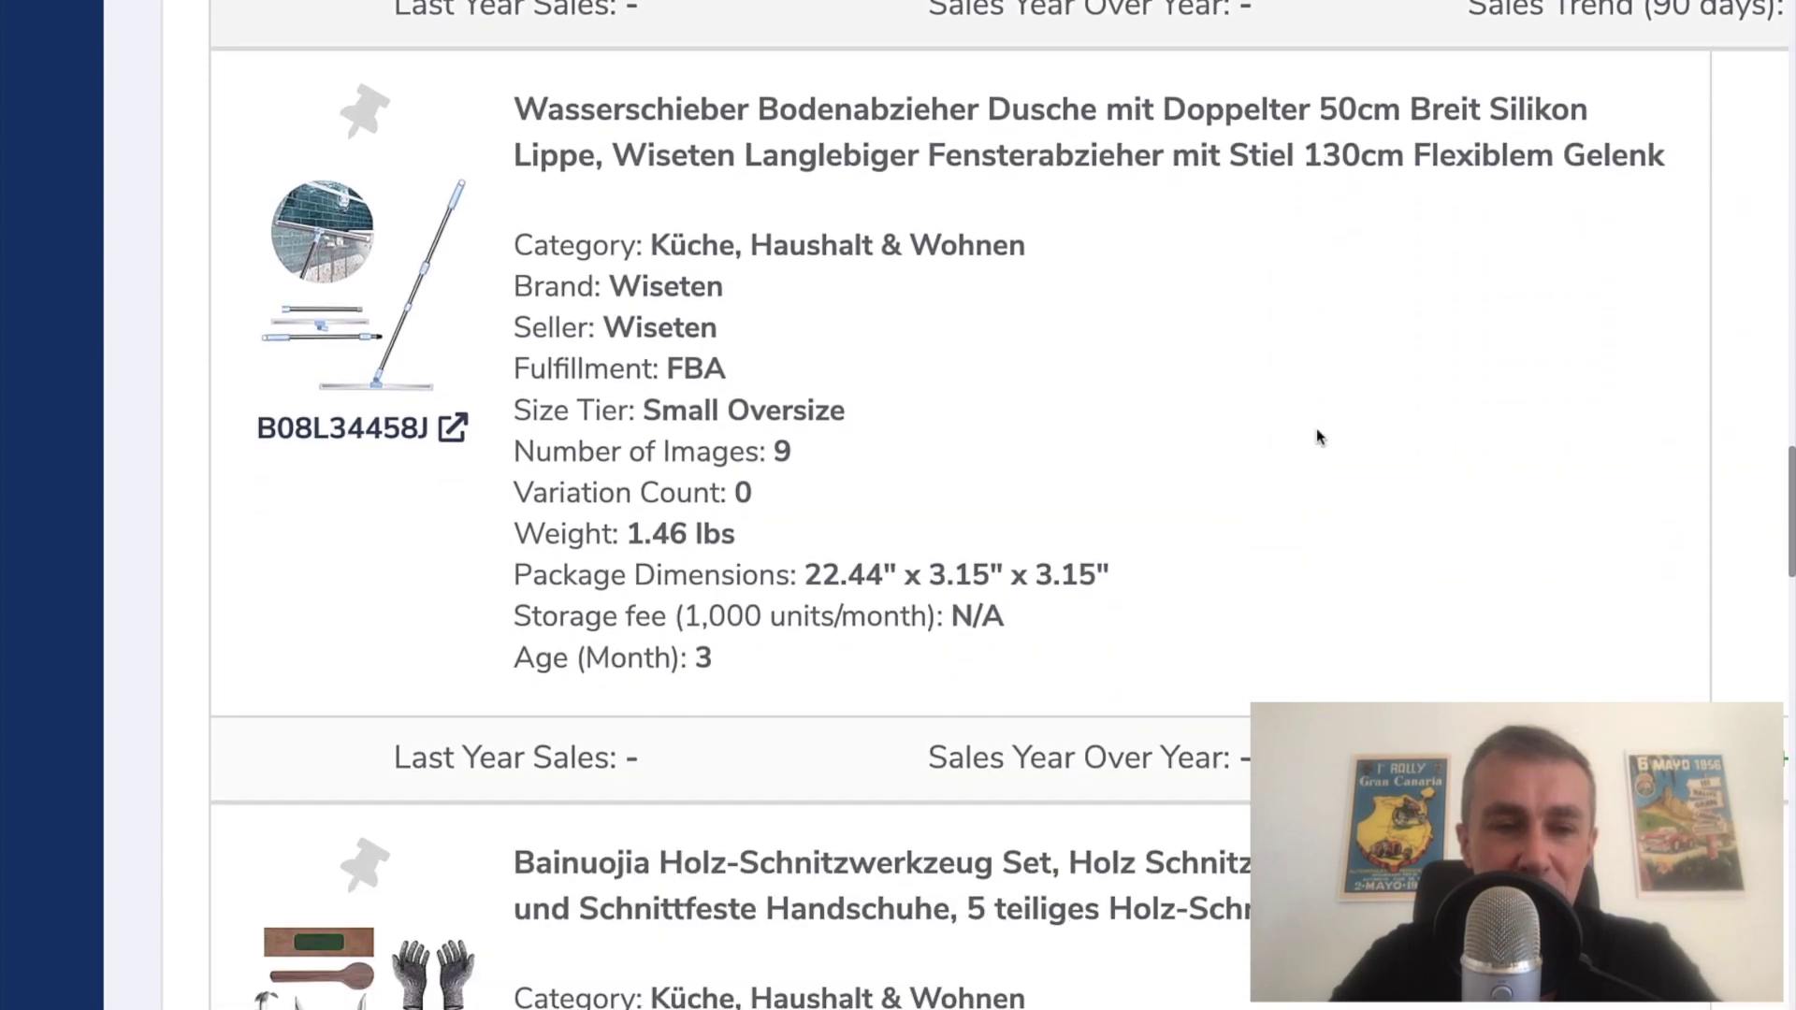
scroll(1316, 435, down, 1)
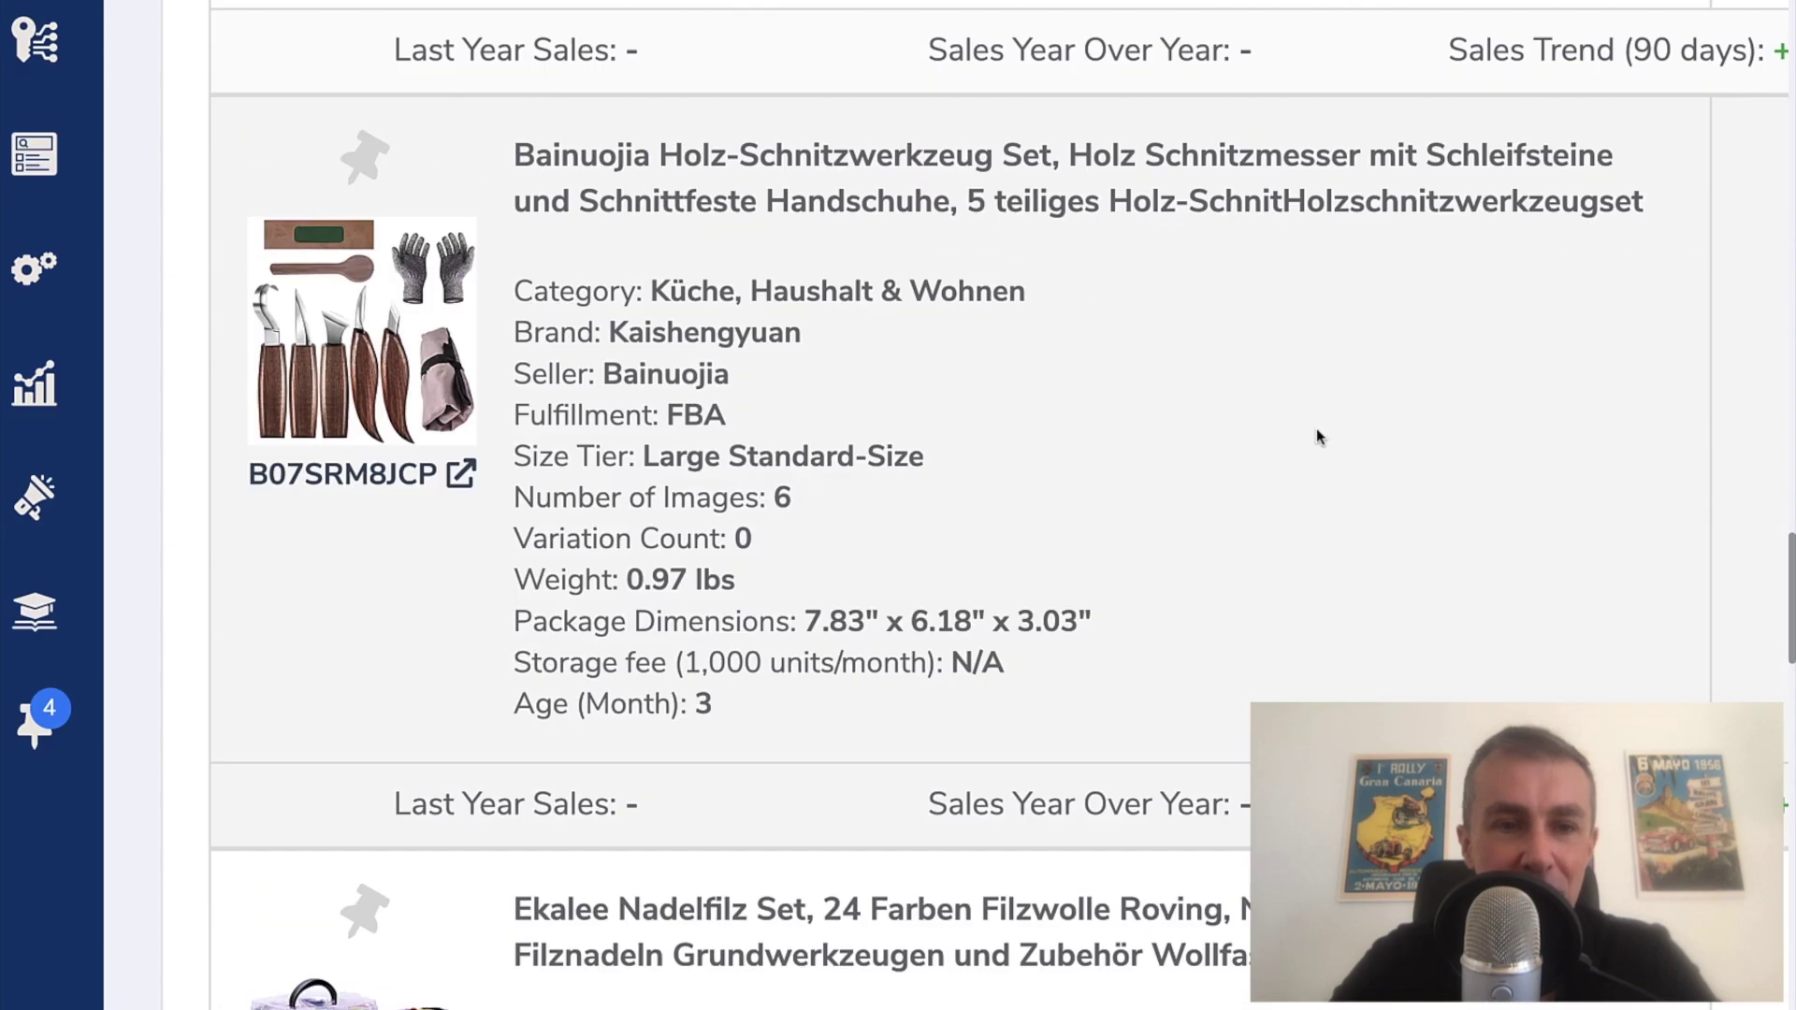
scroll(1317, 435, down, 9)
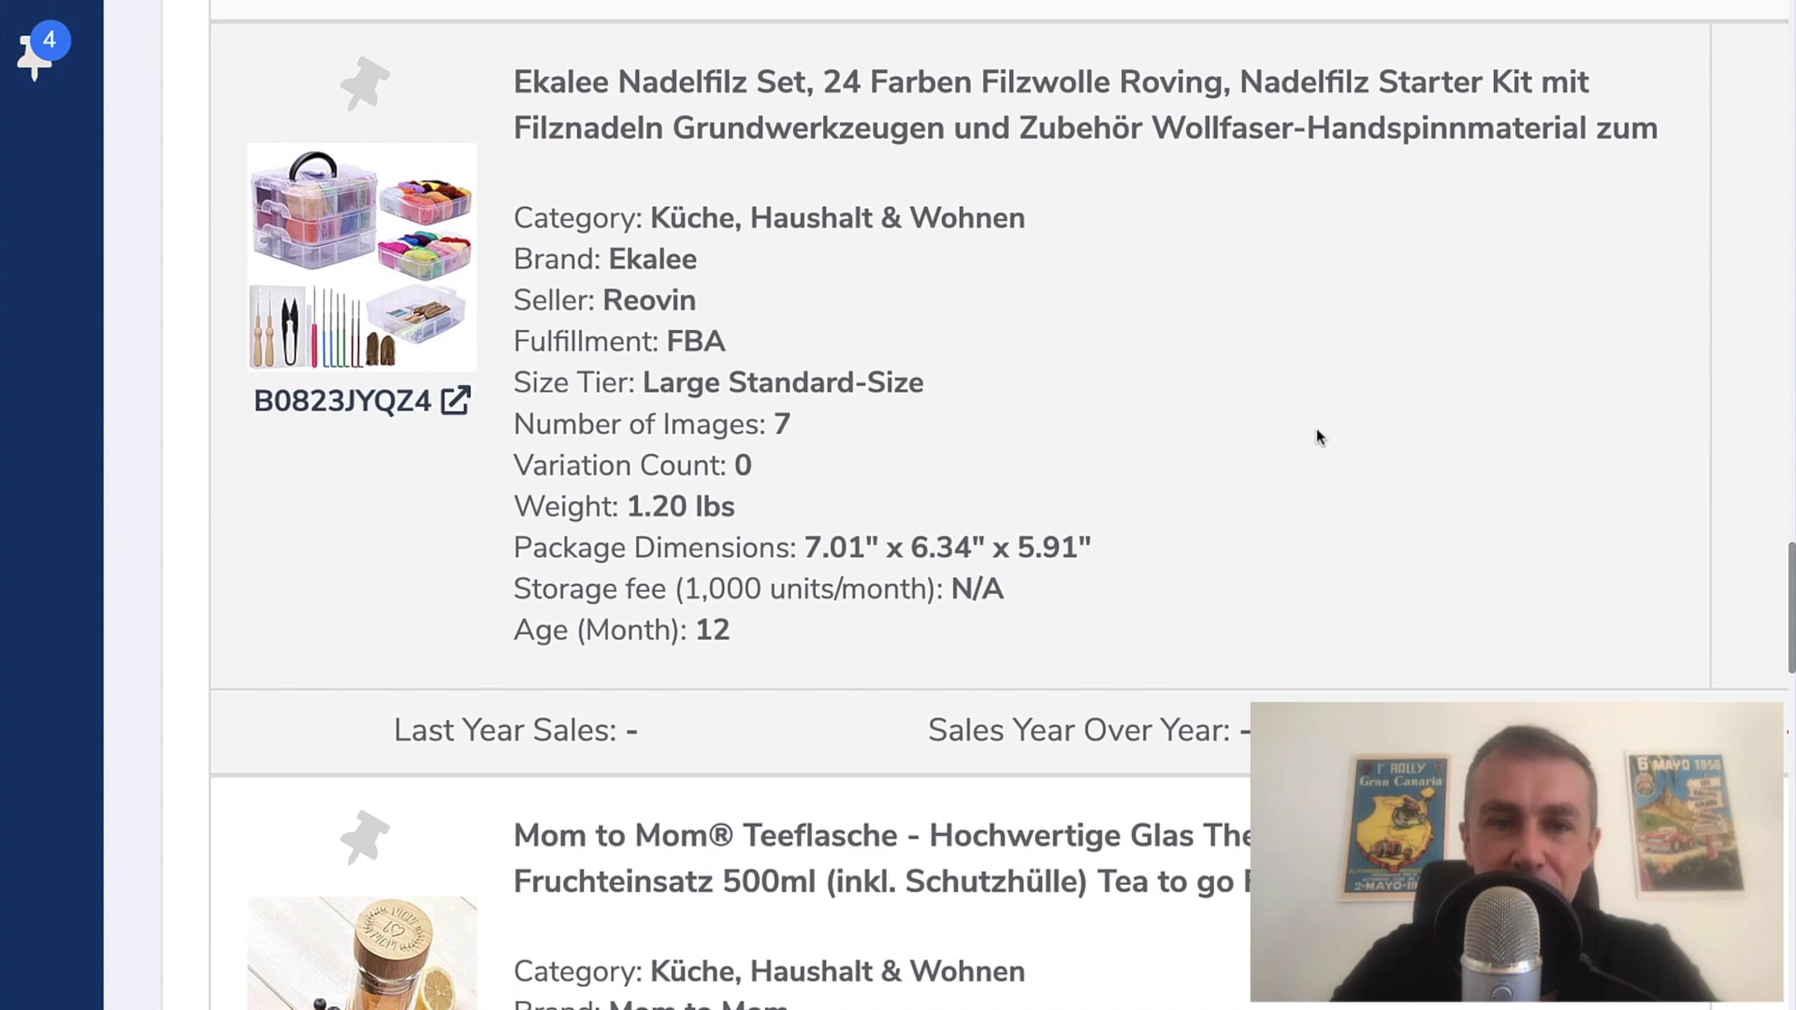
scroll(1316, 435, down, 20)
scroll(1316, 435, down, 20)
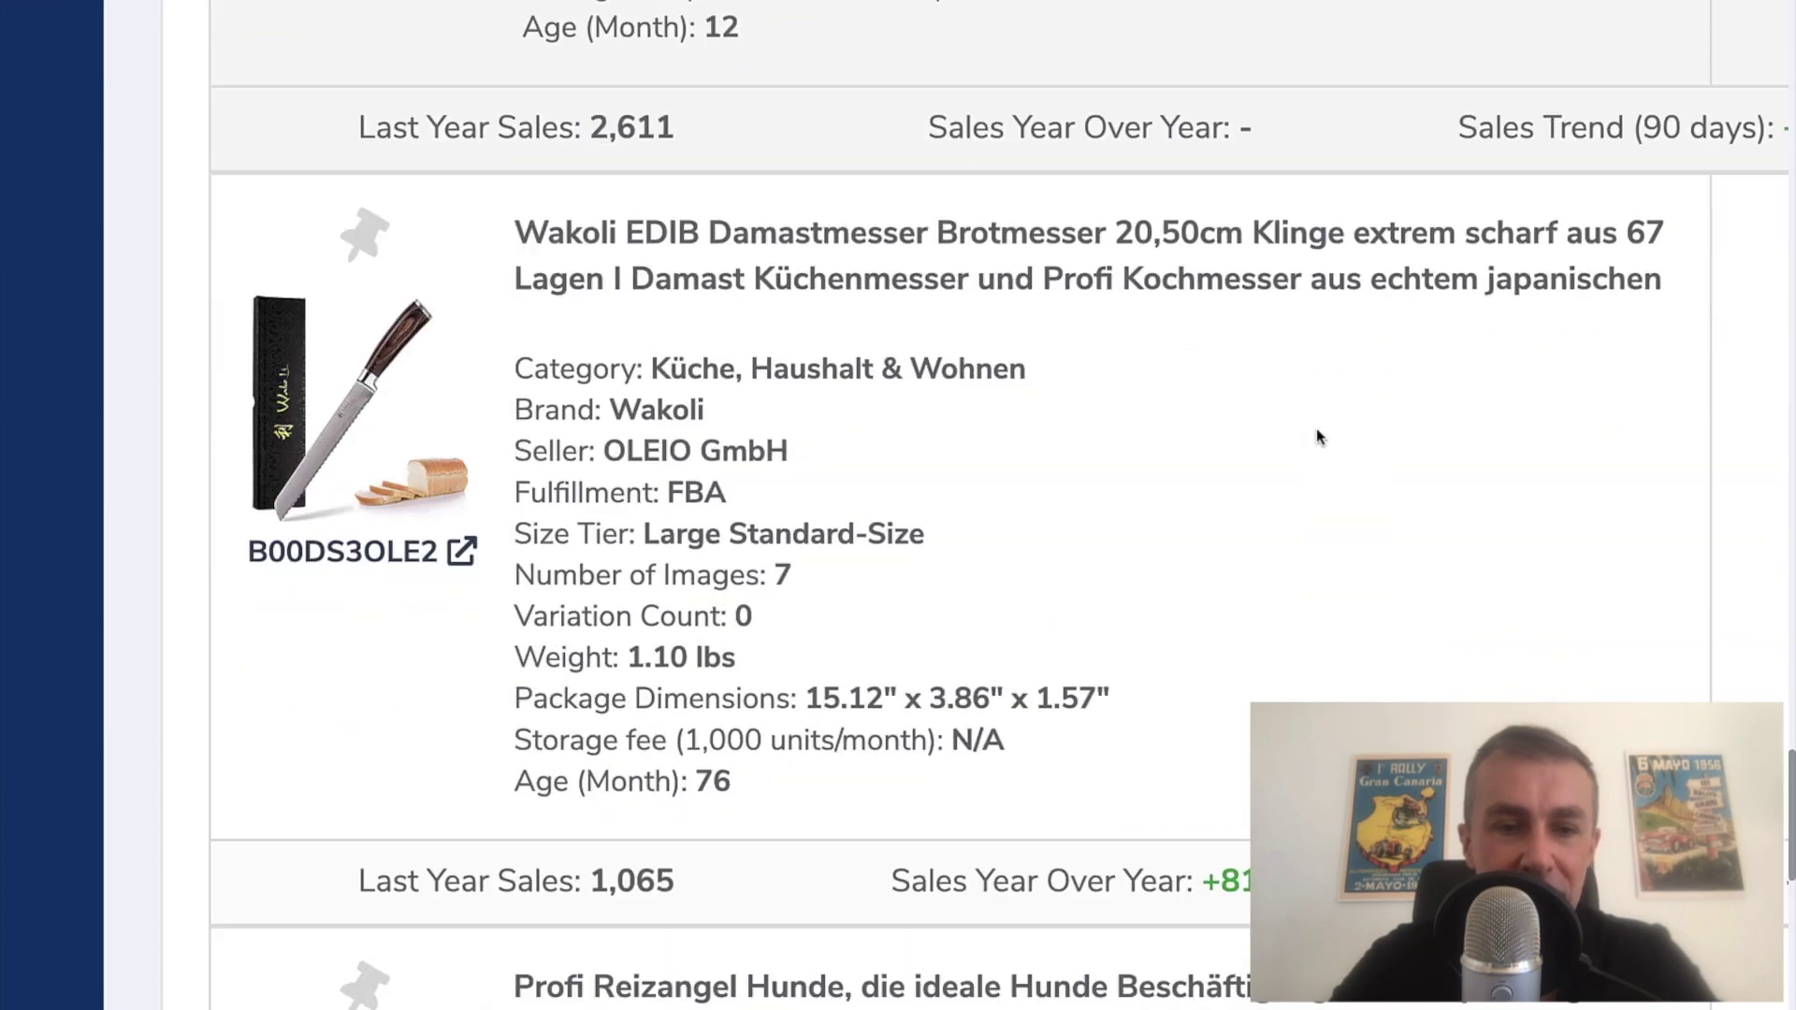
Step: Examine the HUND IST KÖNIG Reizangel dog toy's details and compare its price, monthly sales, revenue and BSR with its age
scroll(1317, 435, down, 1)
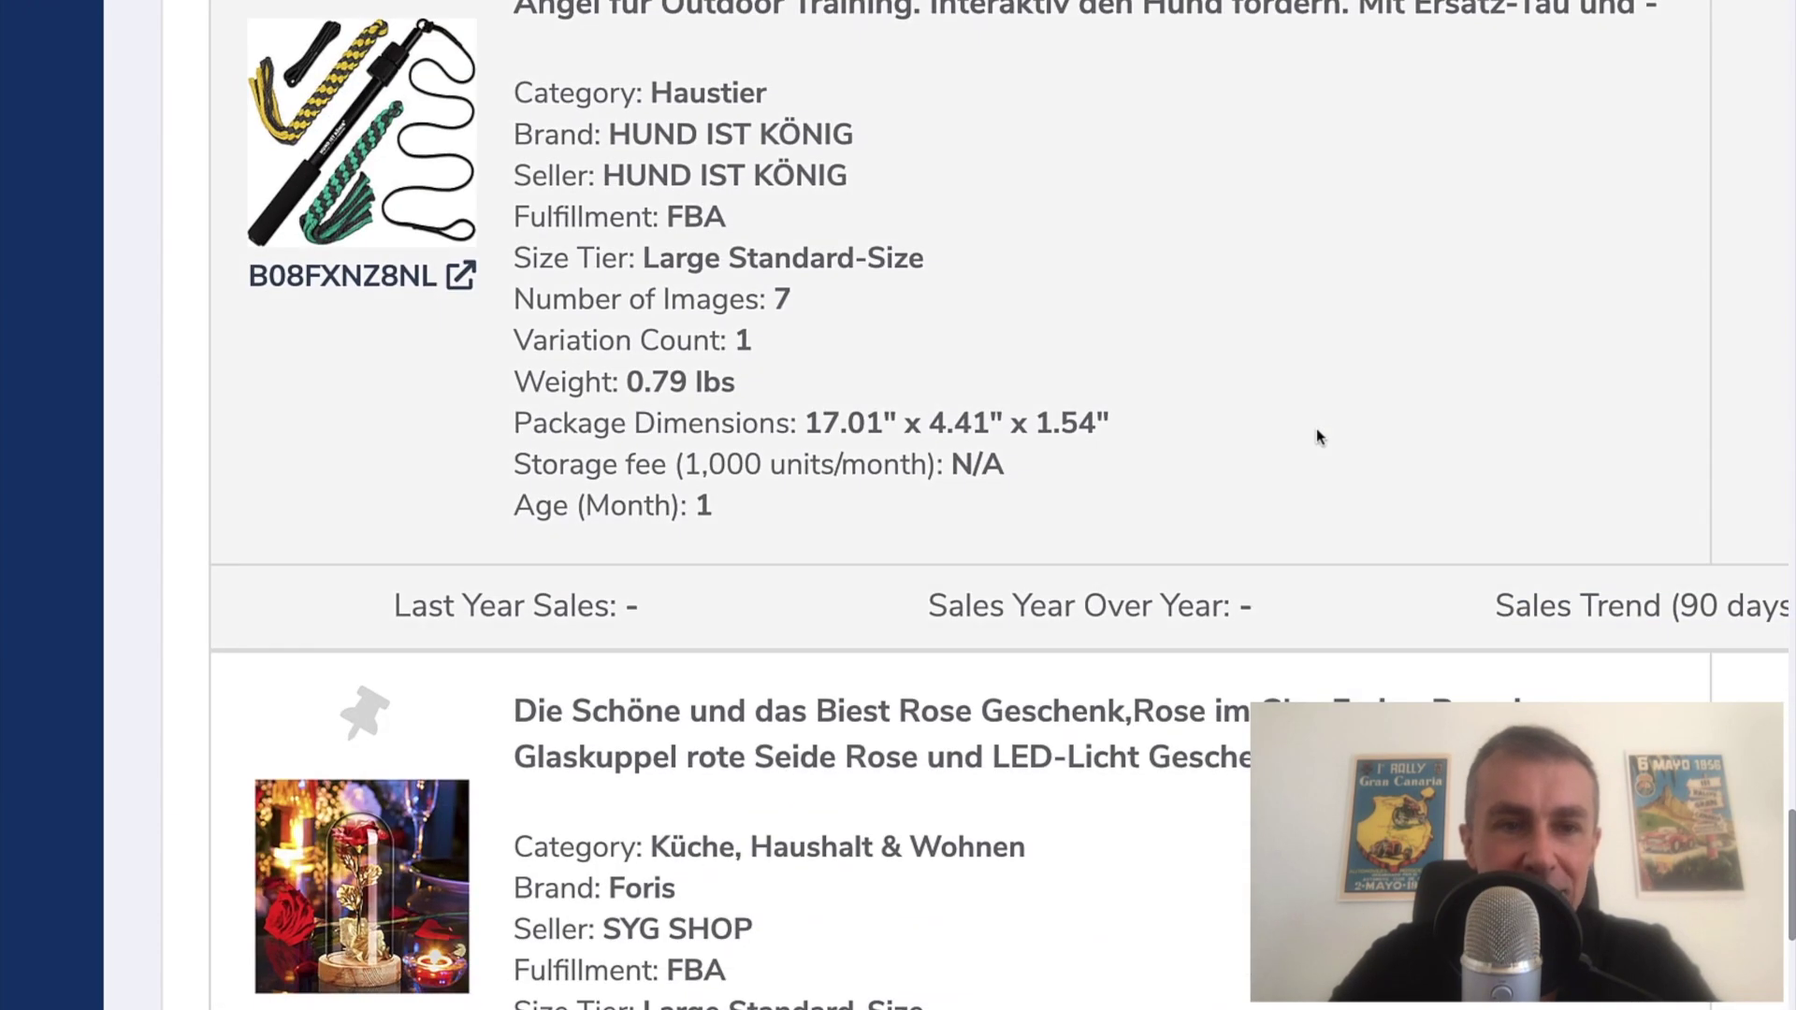
scroll(1316, 436, up, 1)
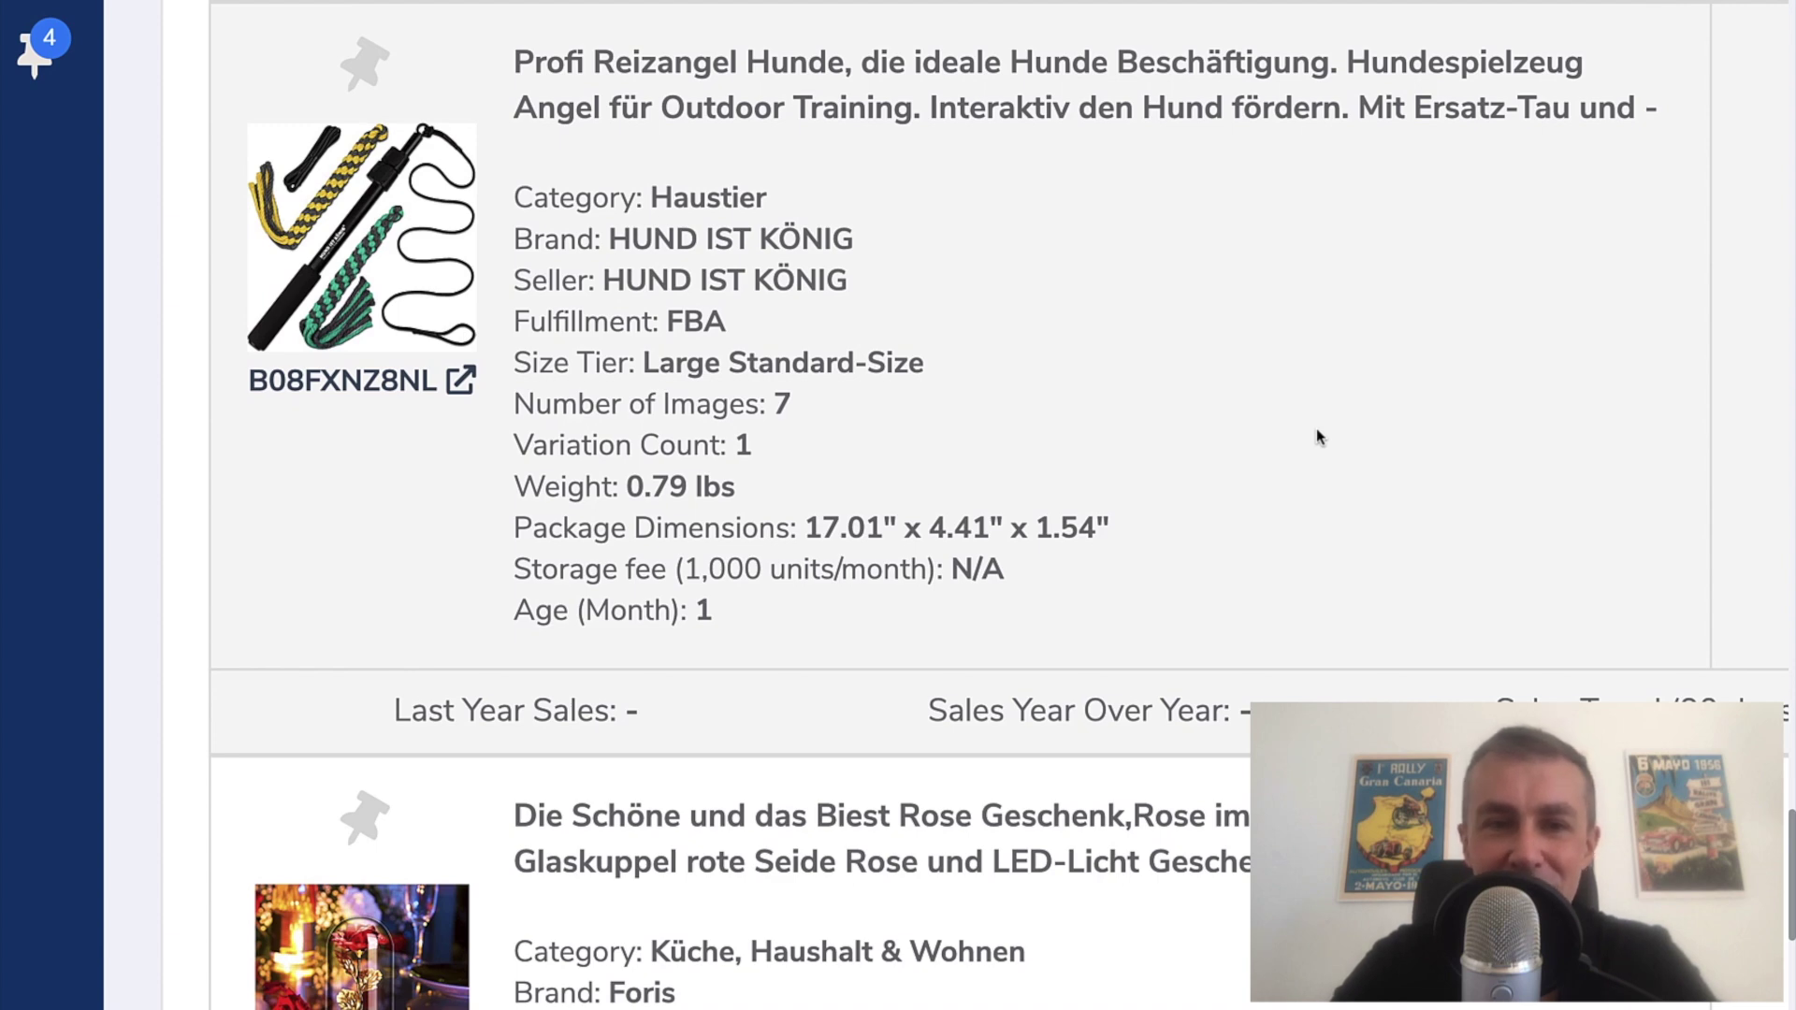
scroll(1318, 437, down, 10)
scroll(1318, 437, down, 6)
scroll(1318, 437, up, 13)
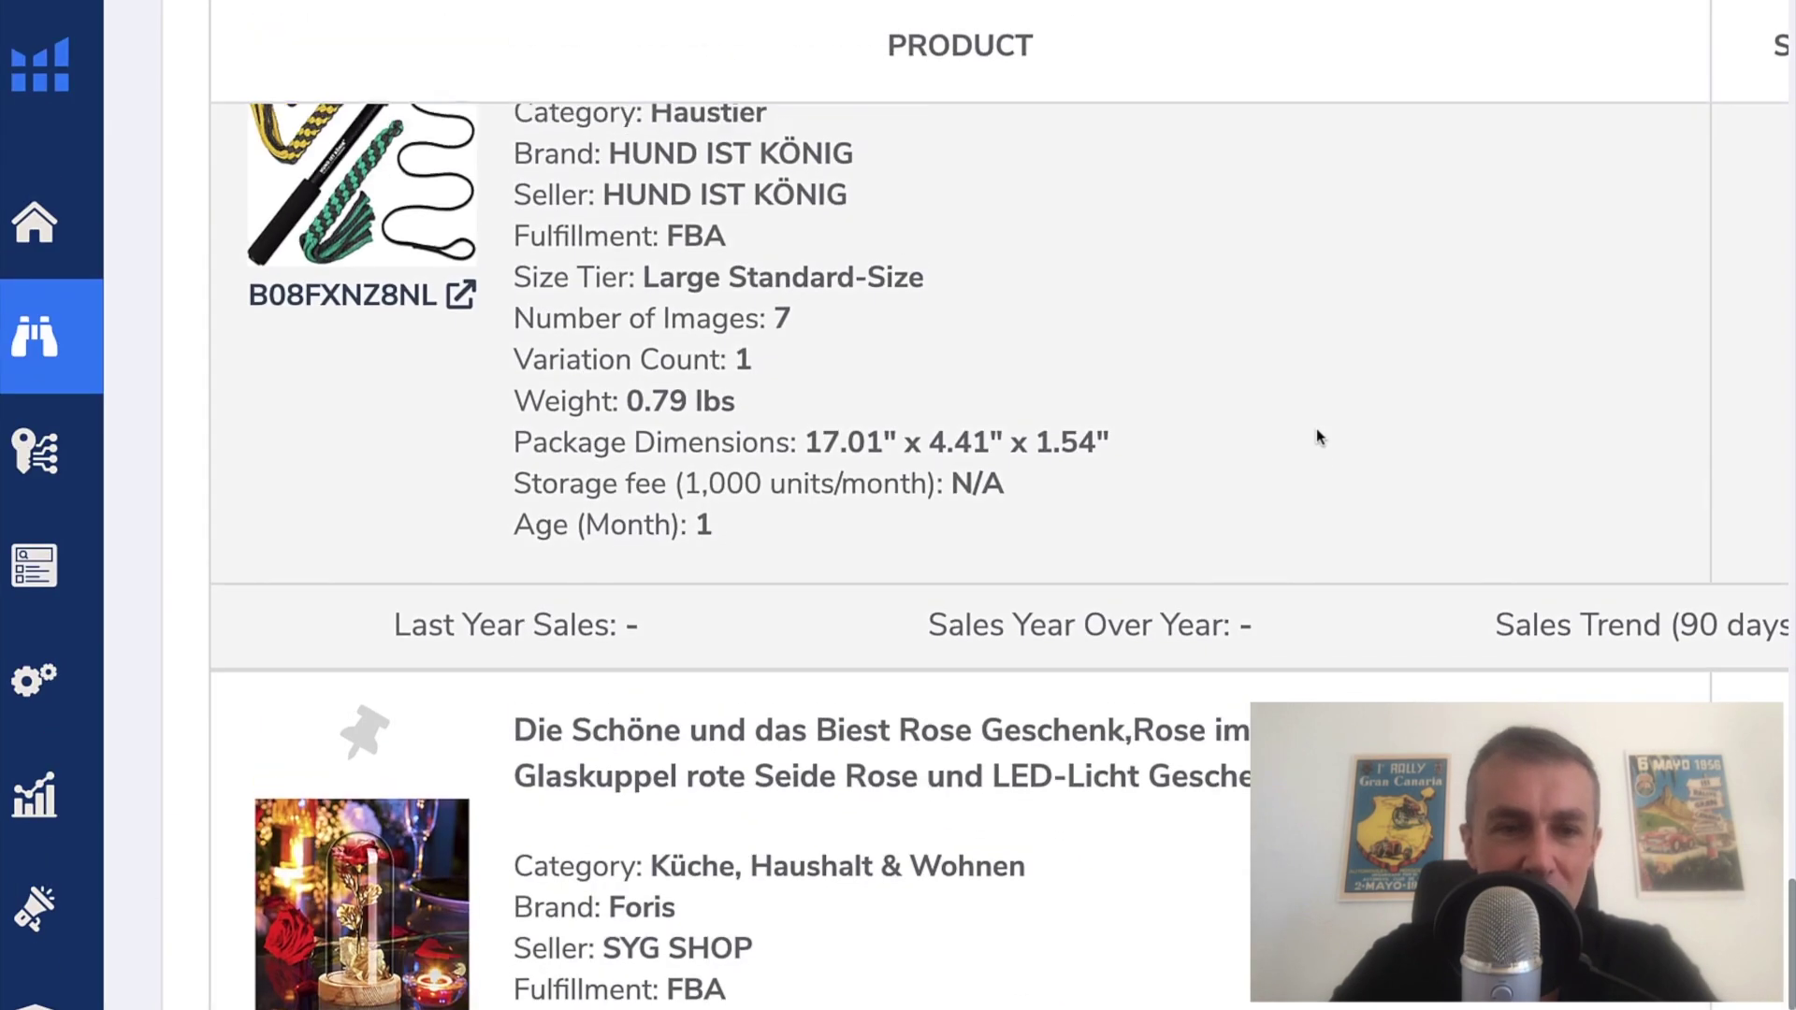
scroll(1319, 437, up, 1)
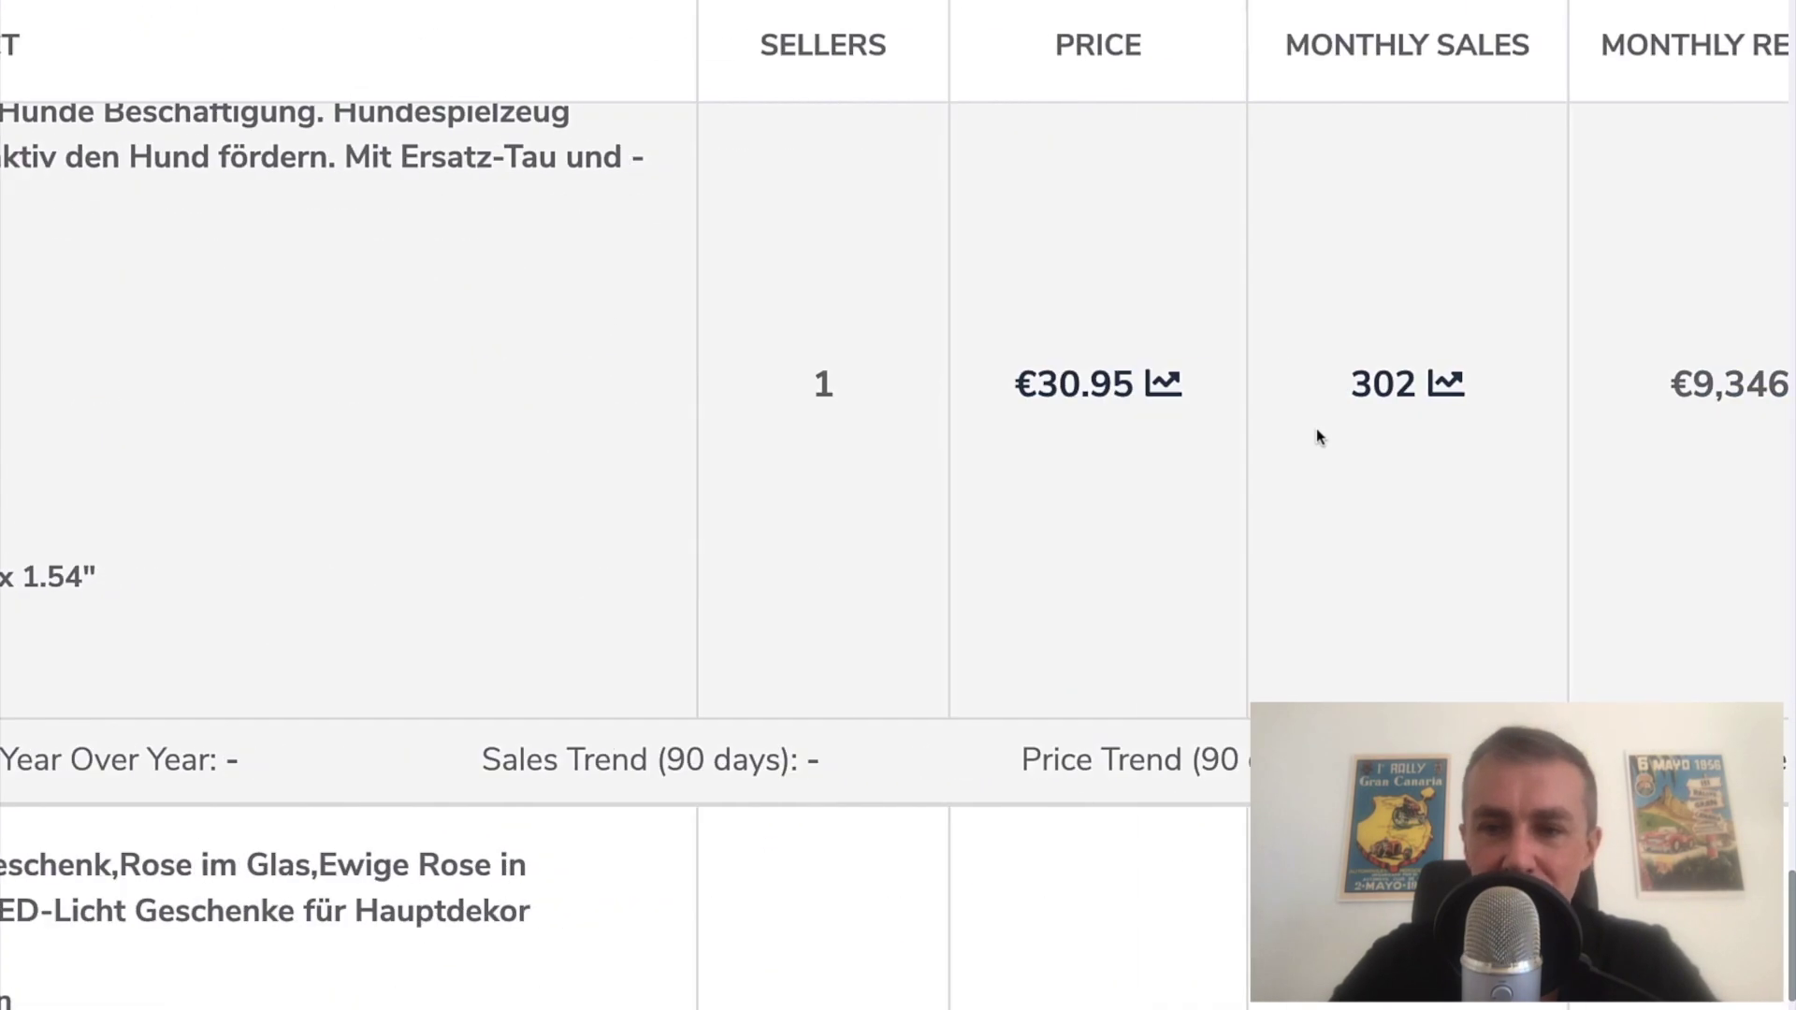
scroll(1316, 428, right, 5)
scroll(1318, 436, right, 4)
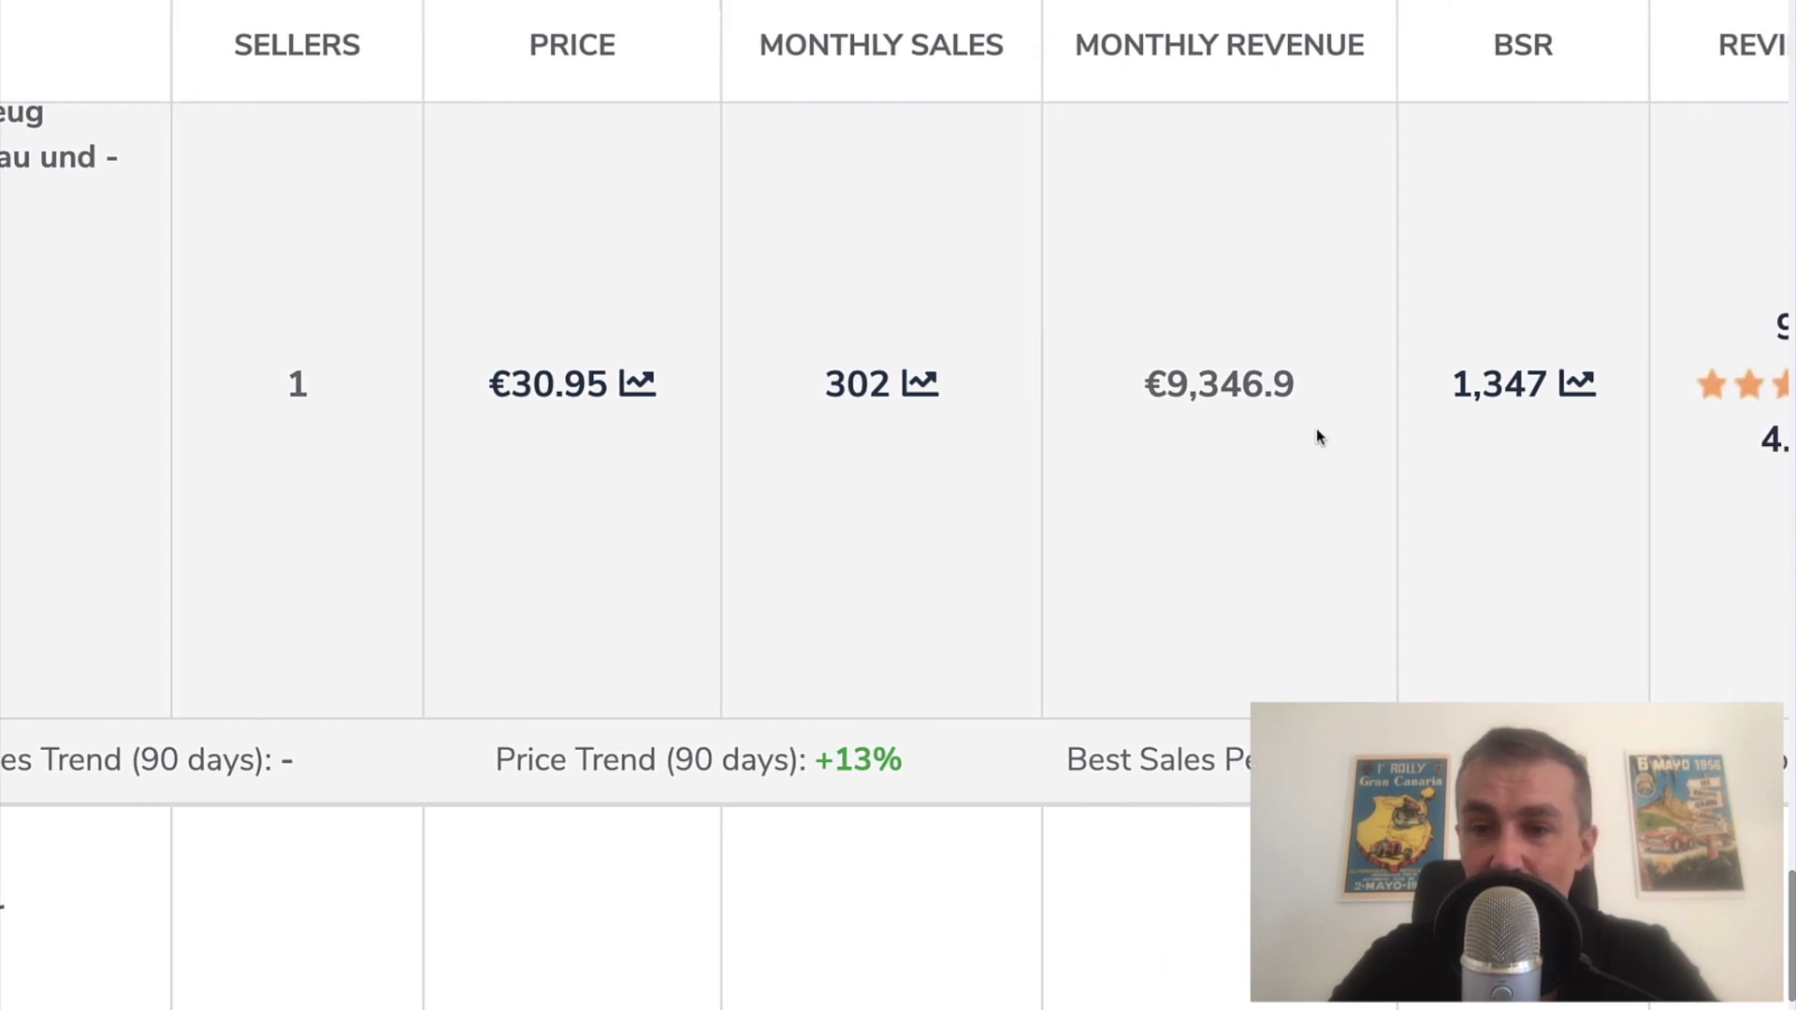
scroll(900, 488, left, 15)
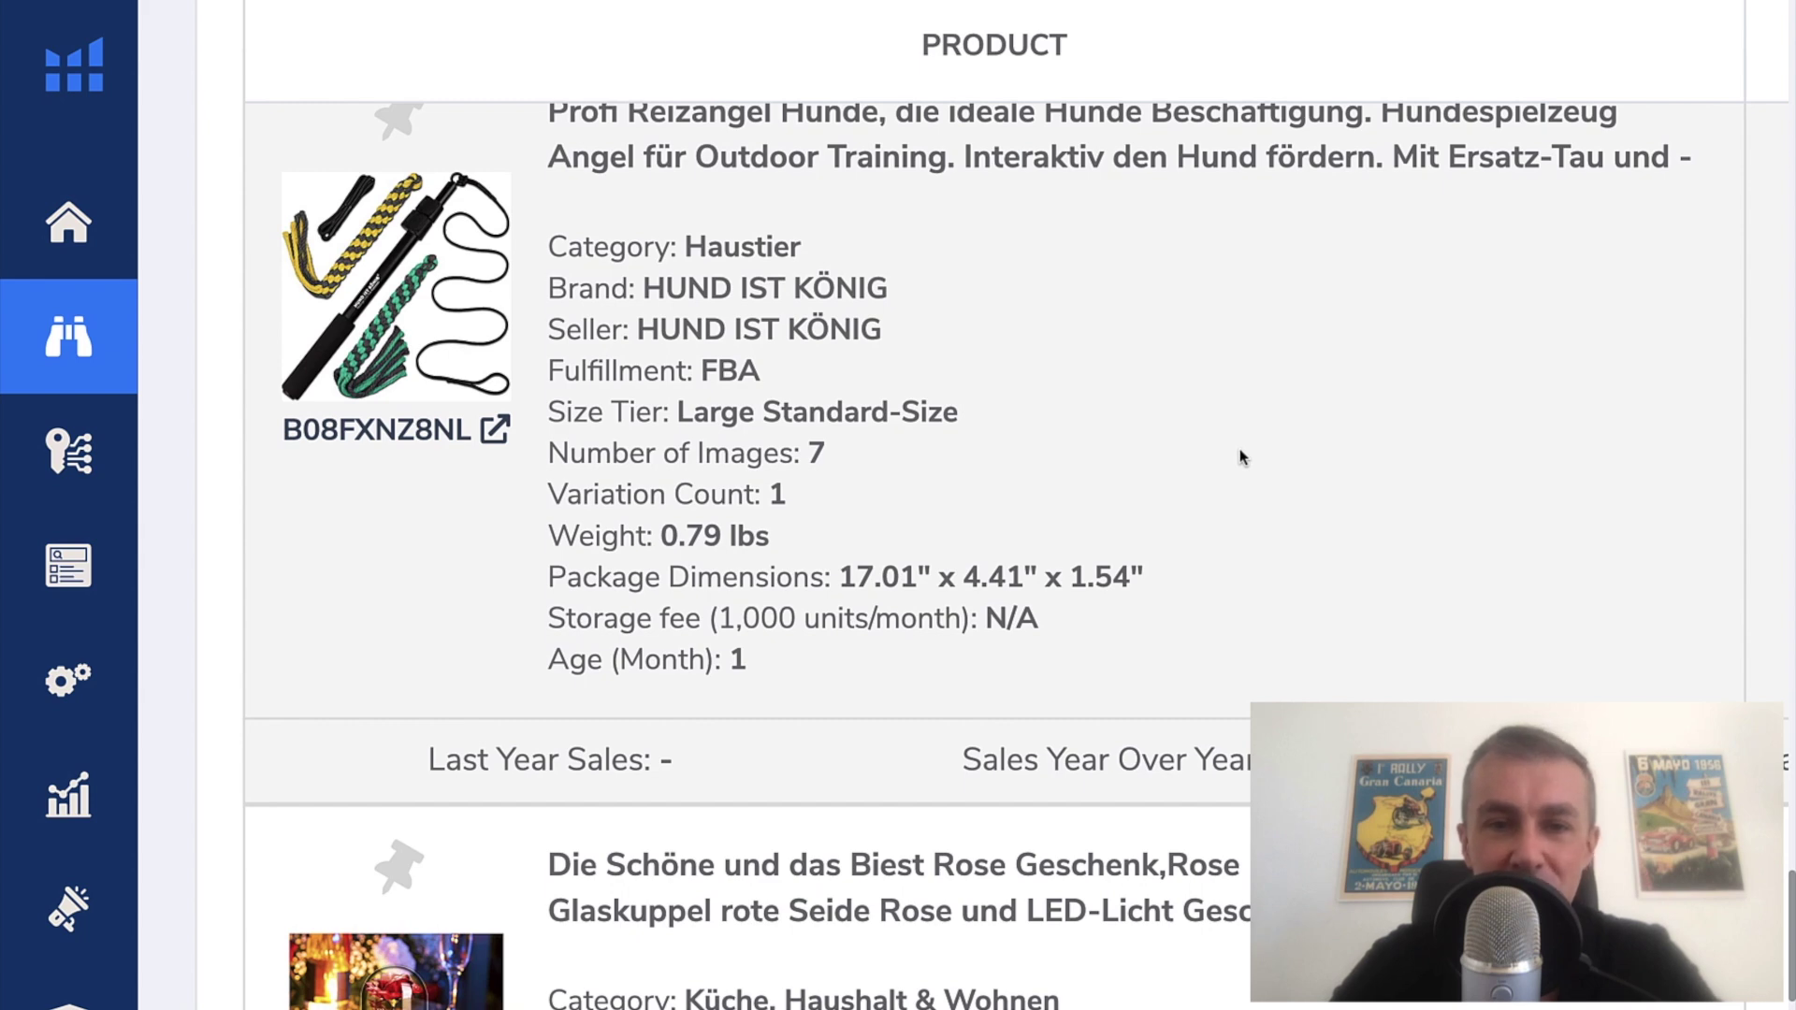
Step: Look through the last listings on the second results page, open the third page and skim its listings
scroll(902, 534, down, 10)
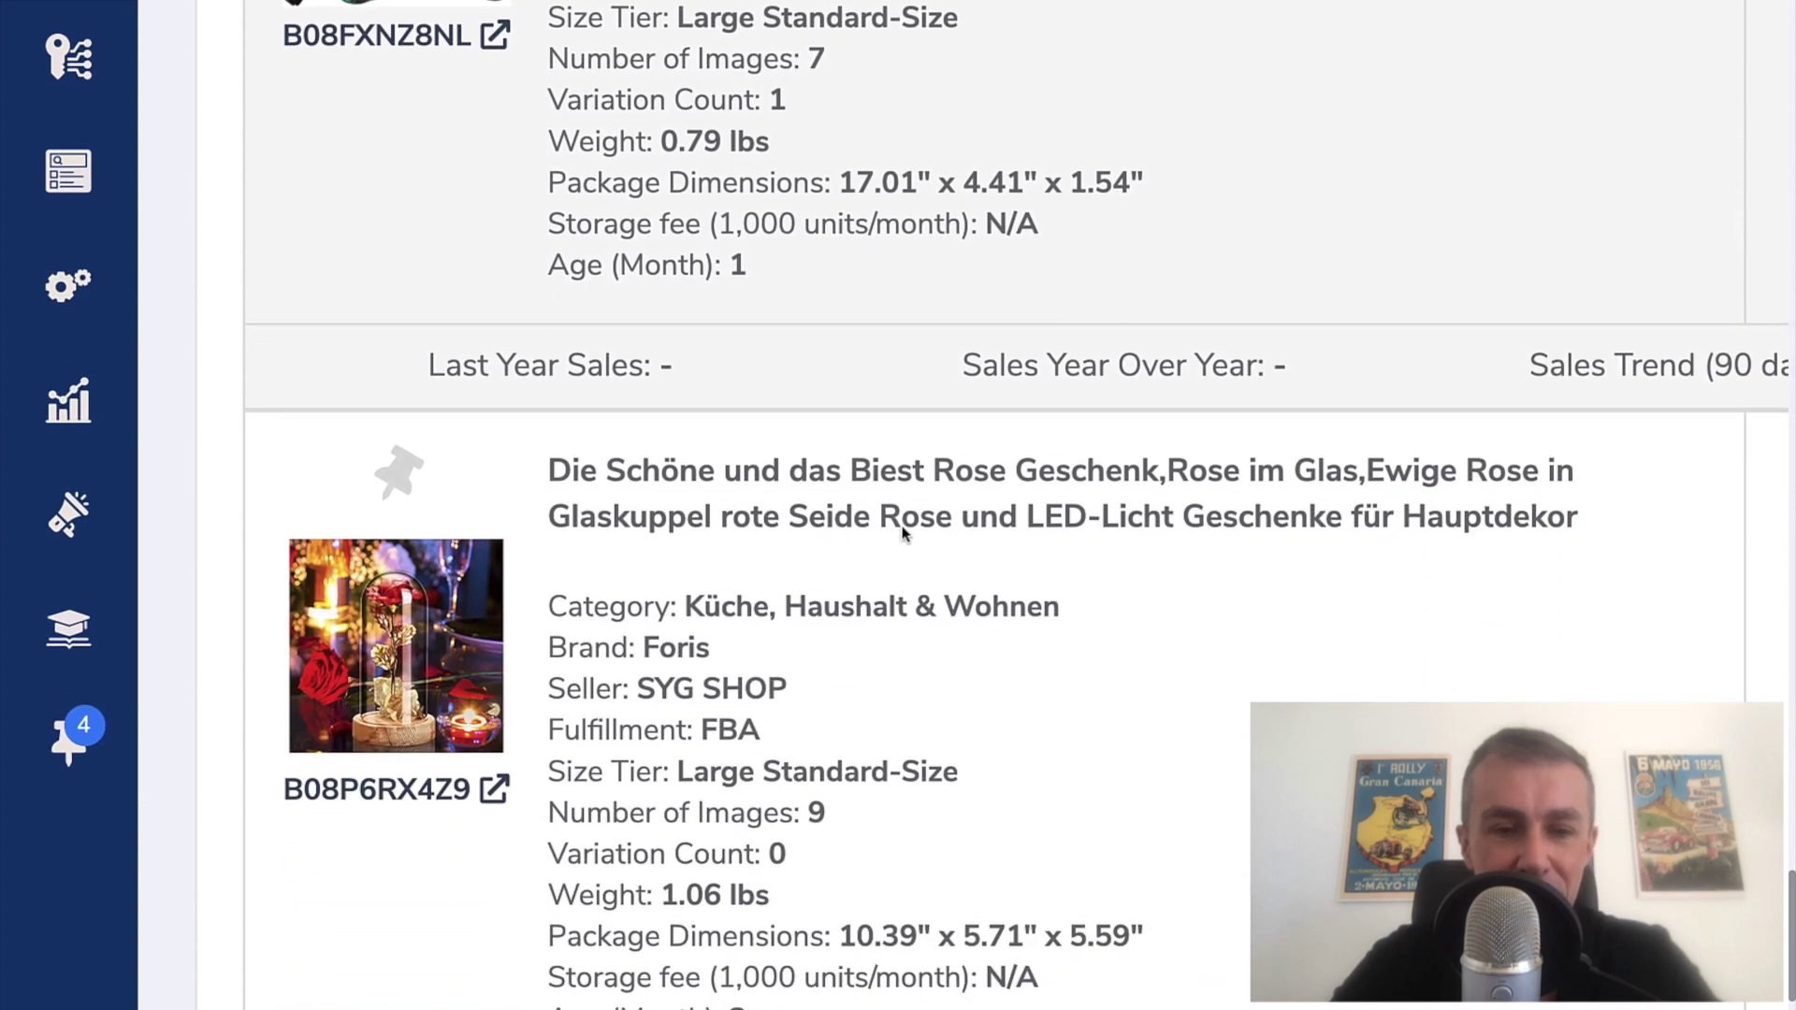
scroll(903, 534, down, 5)
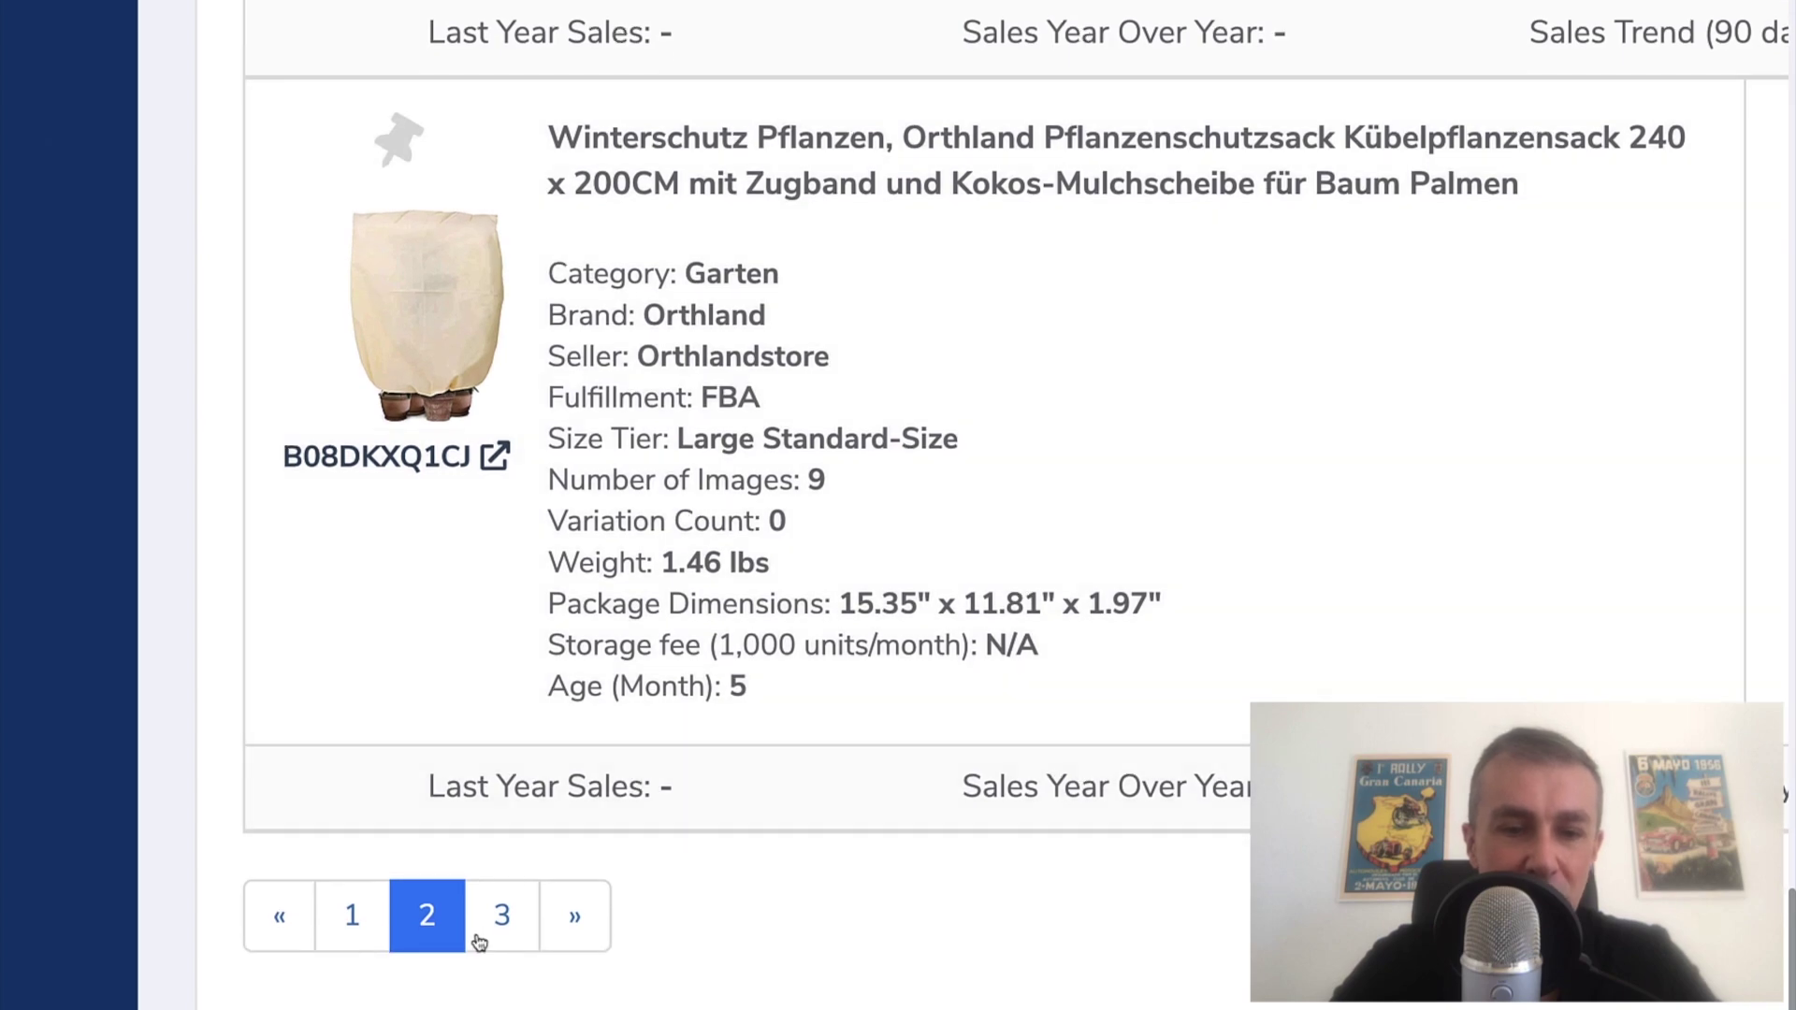
click(503, 926)
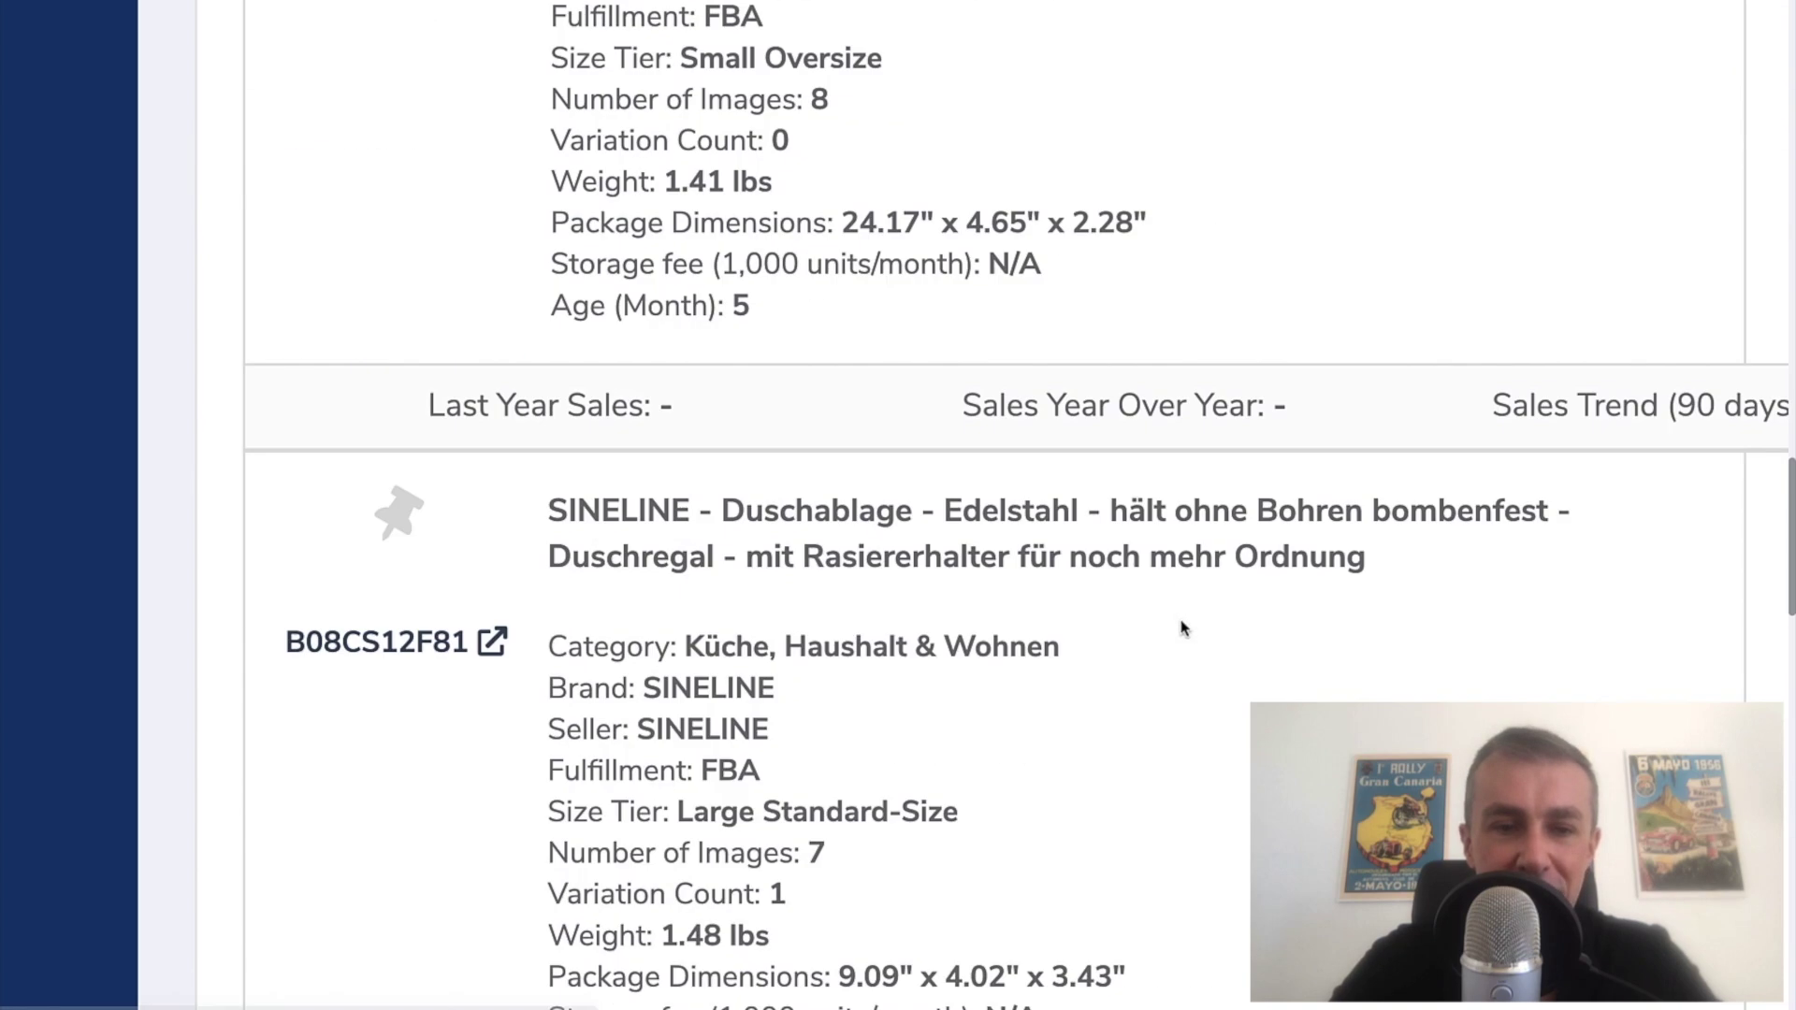
scroll(1181, 621, down, 15)
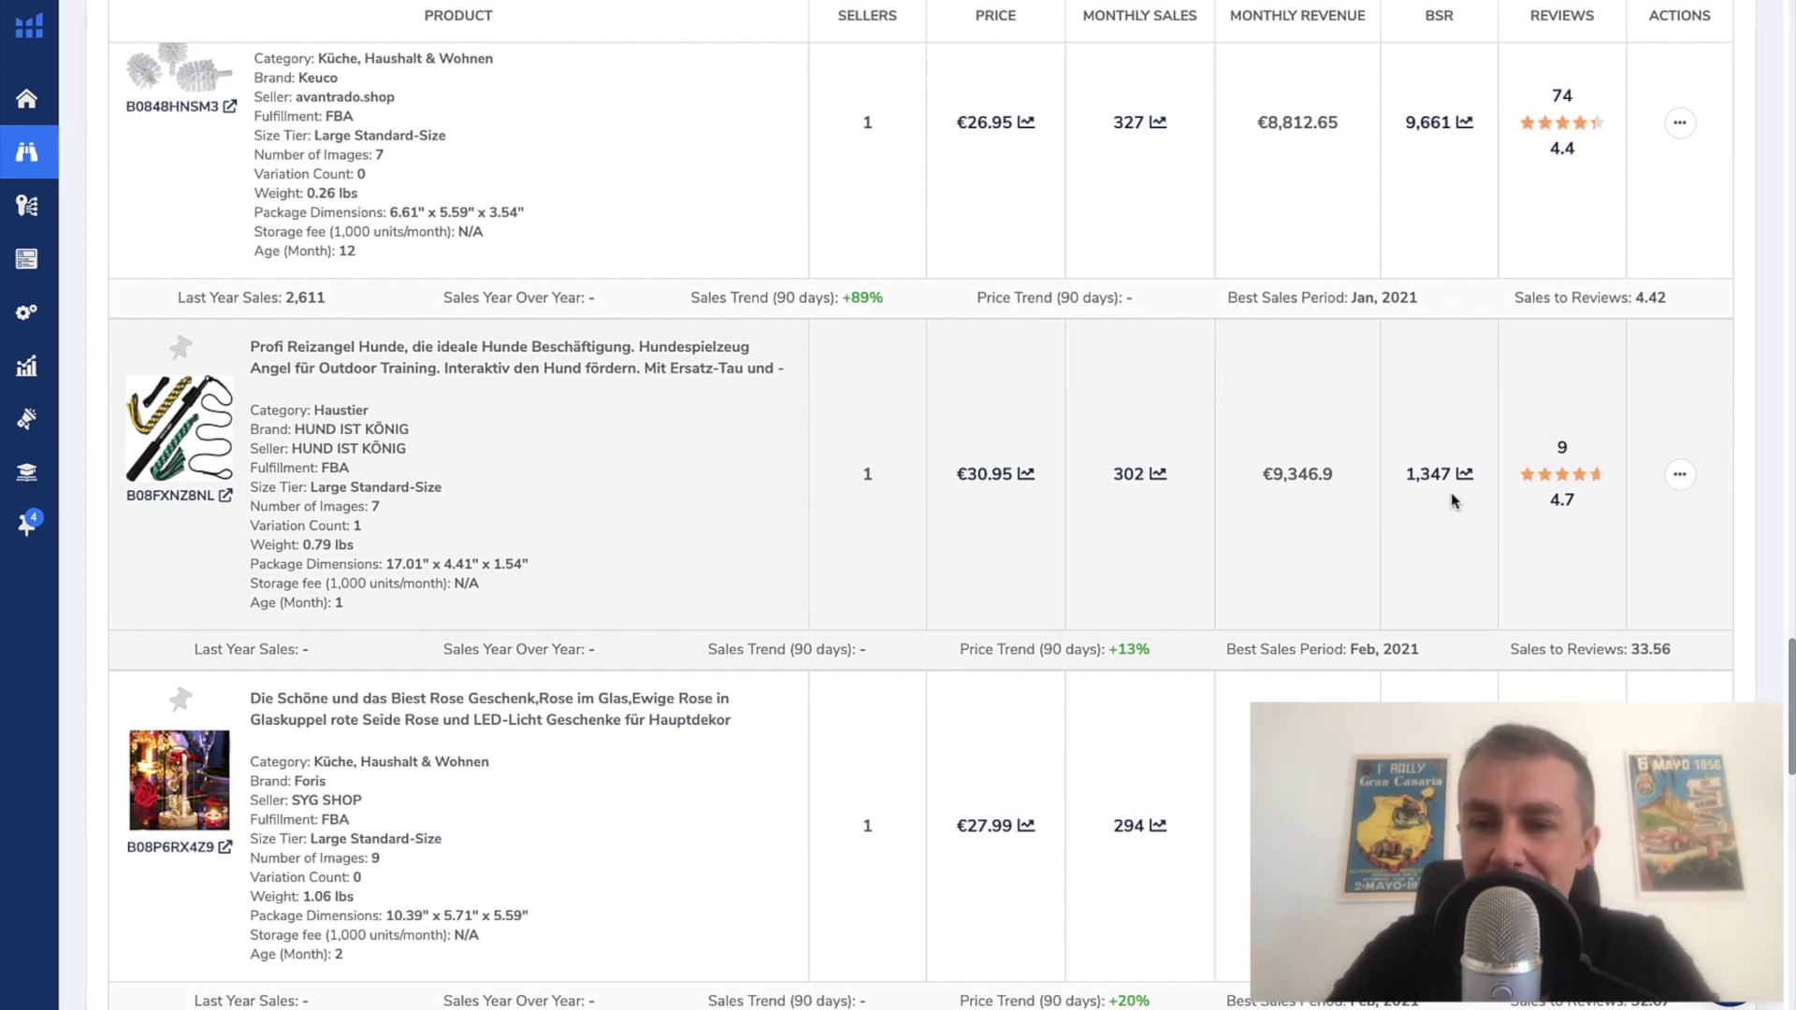
Step: Open the HUND IST KÖNIG Reizangel product page on Amazon.de and examine its images, price, ratings and bullet points
click(1687, 477)
click(1655, 567)
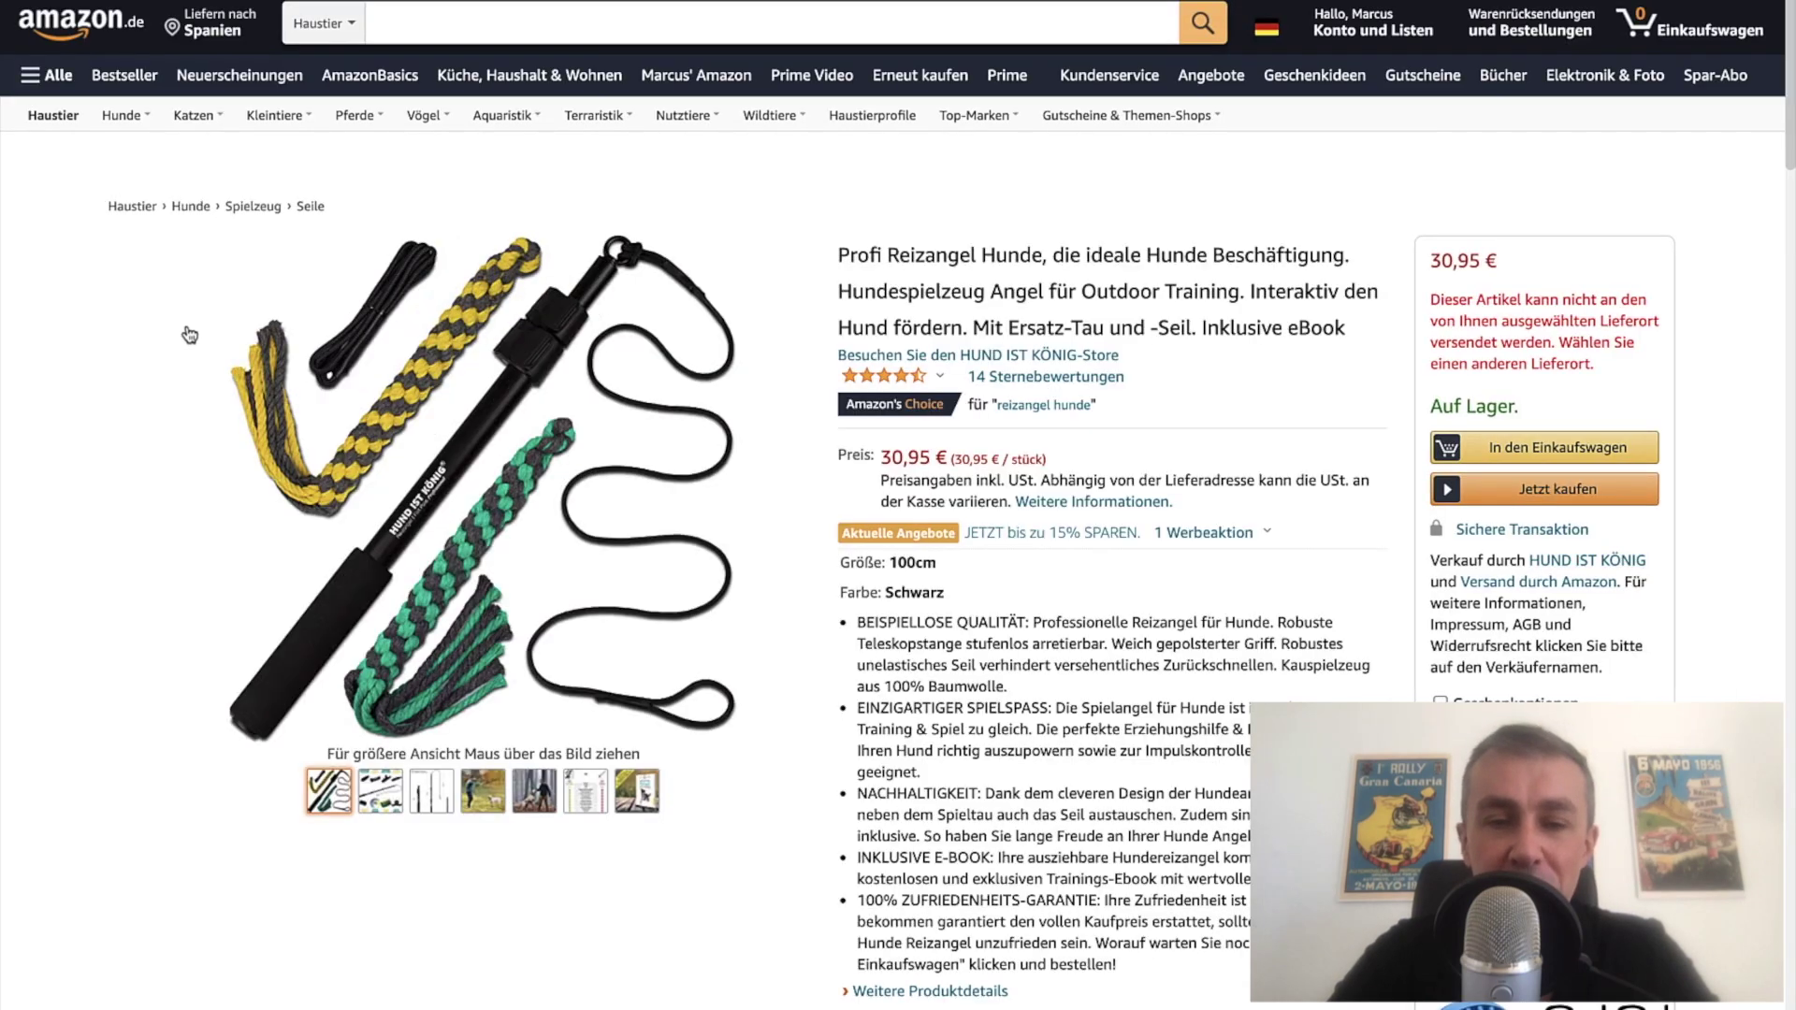
mouse_move(481, 487)
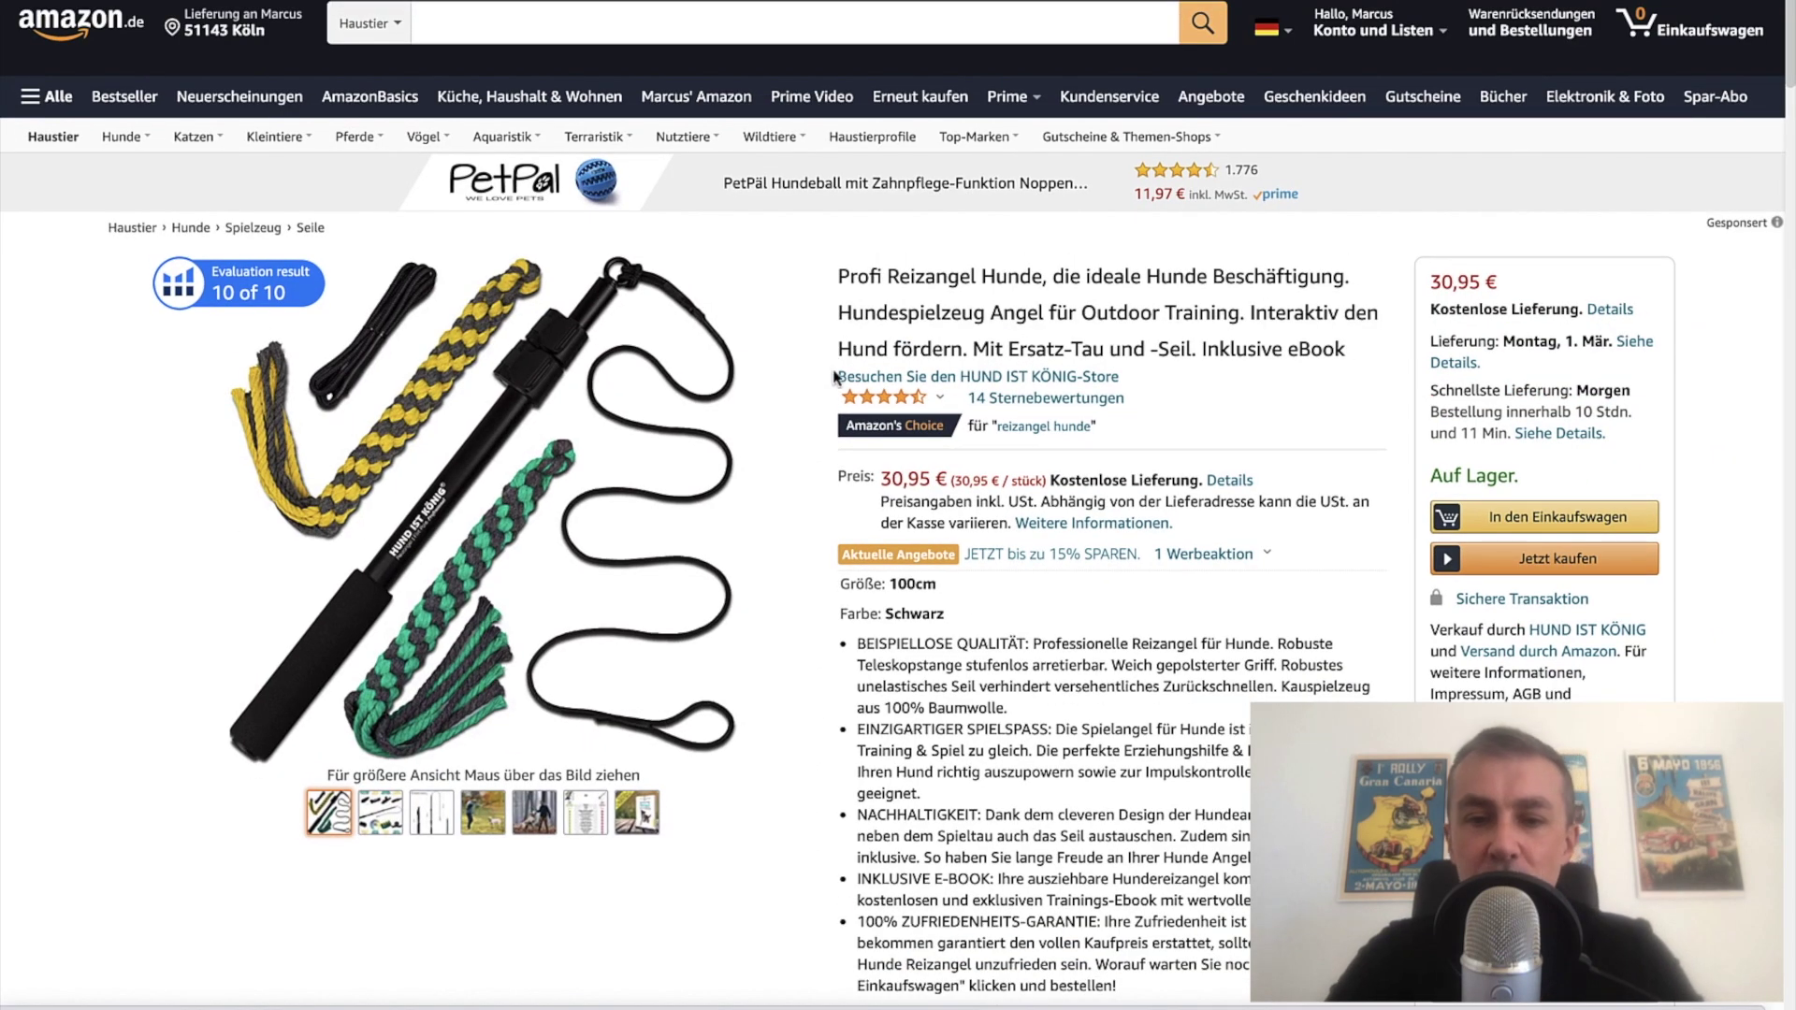
scroll(832, 393, down, 2)
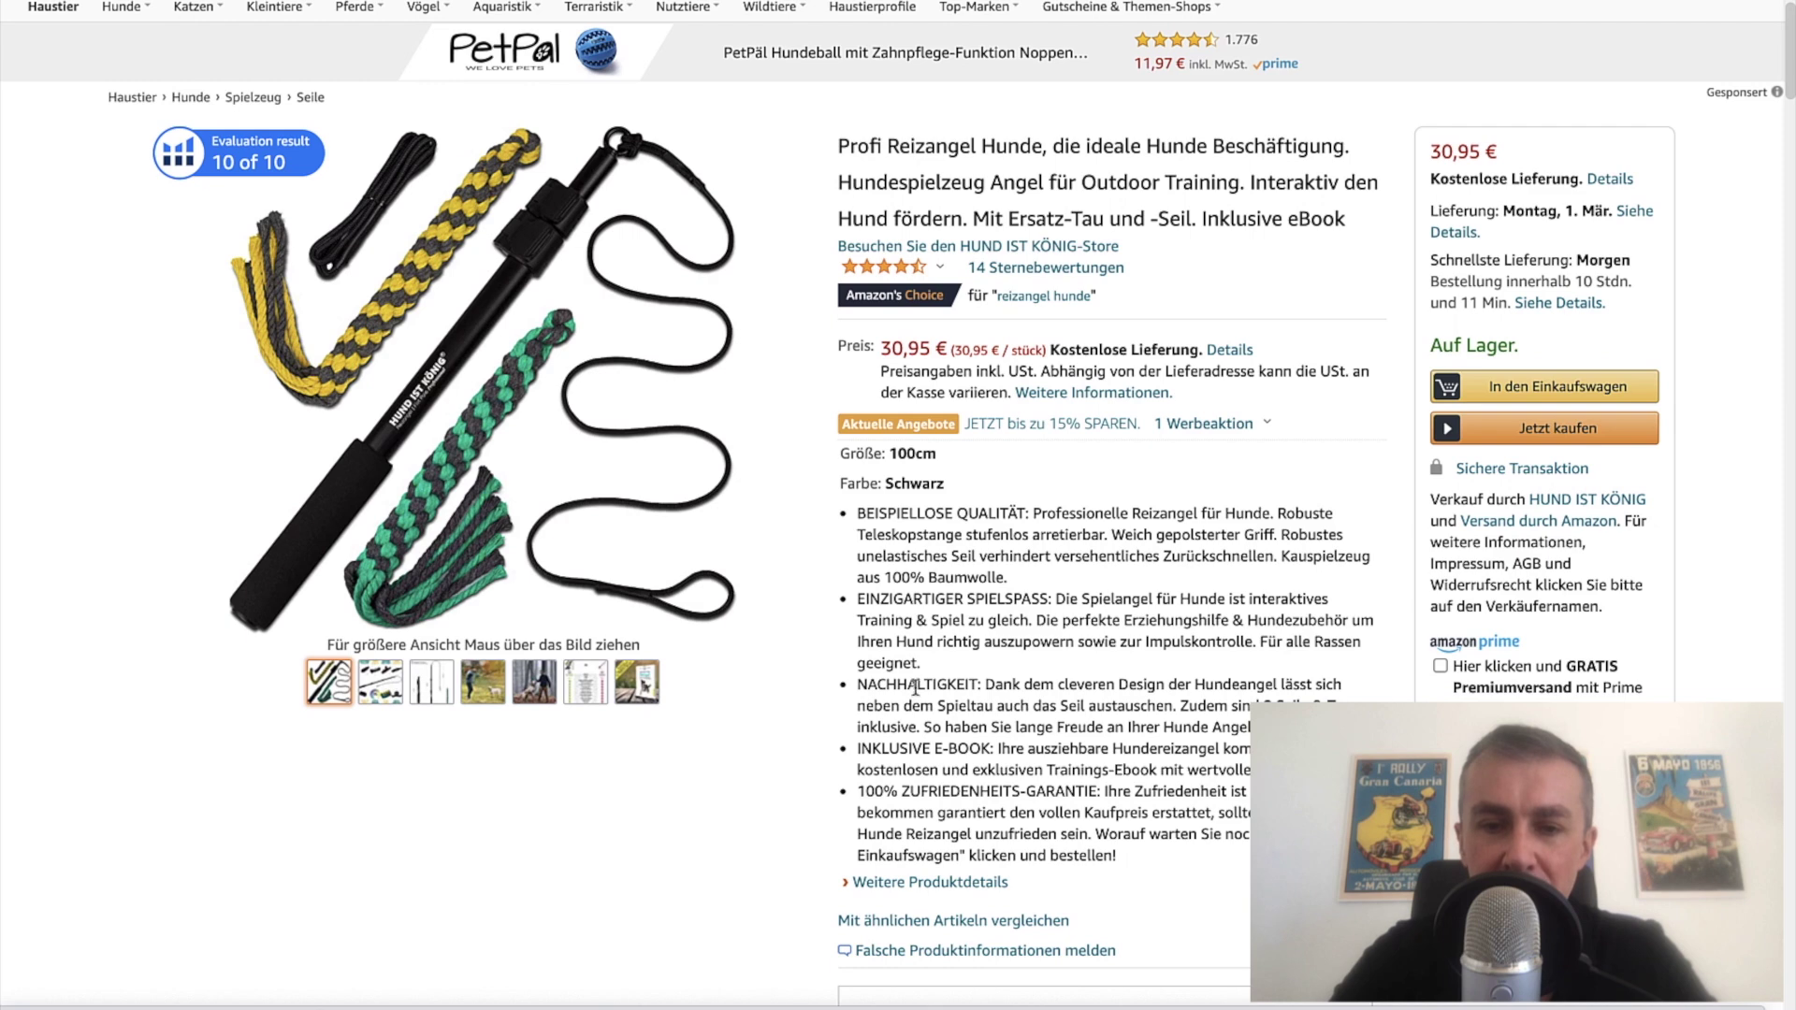
scroll(916, 788, up, 1)
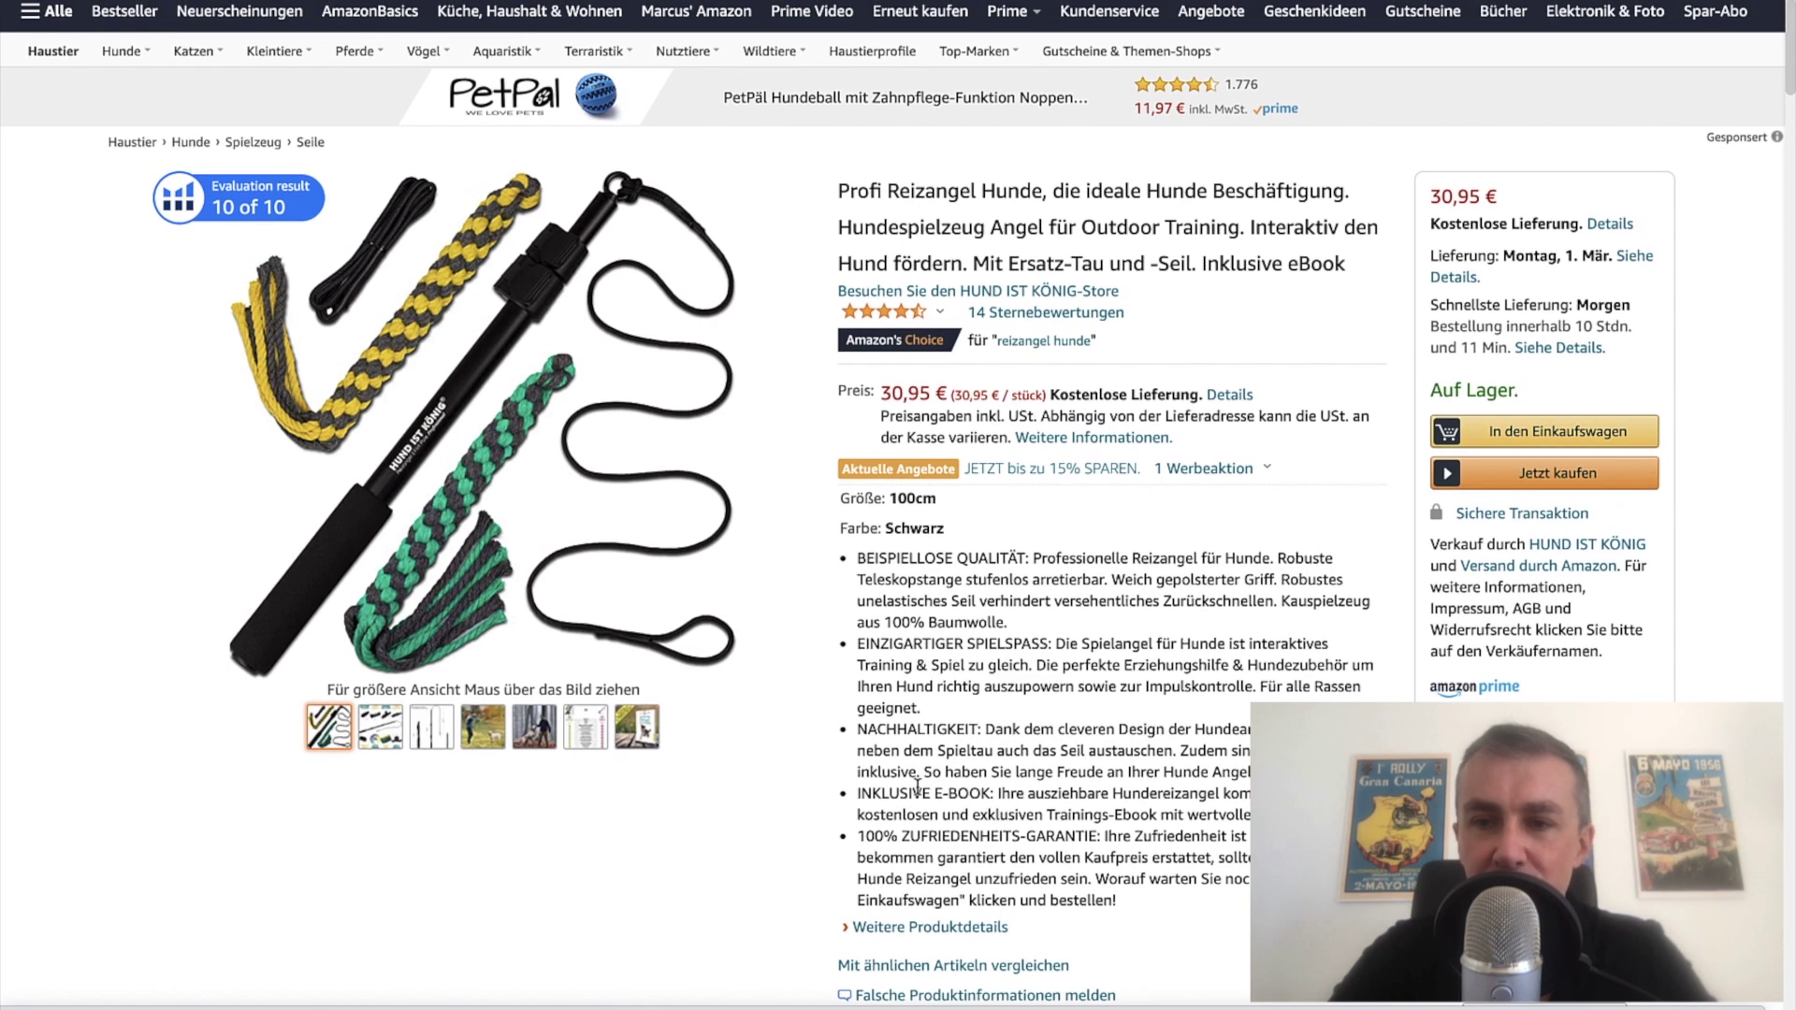
Step: Examine the HUND IST KÖNIG Reizangel's product title, highlighting "Hundespielzeug", "Reizangel Hunde" and the spare rope wording as its keywords
scroll(917, 789, up, 1)
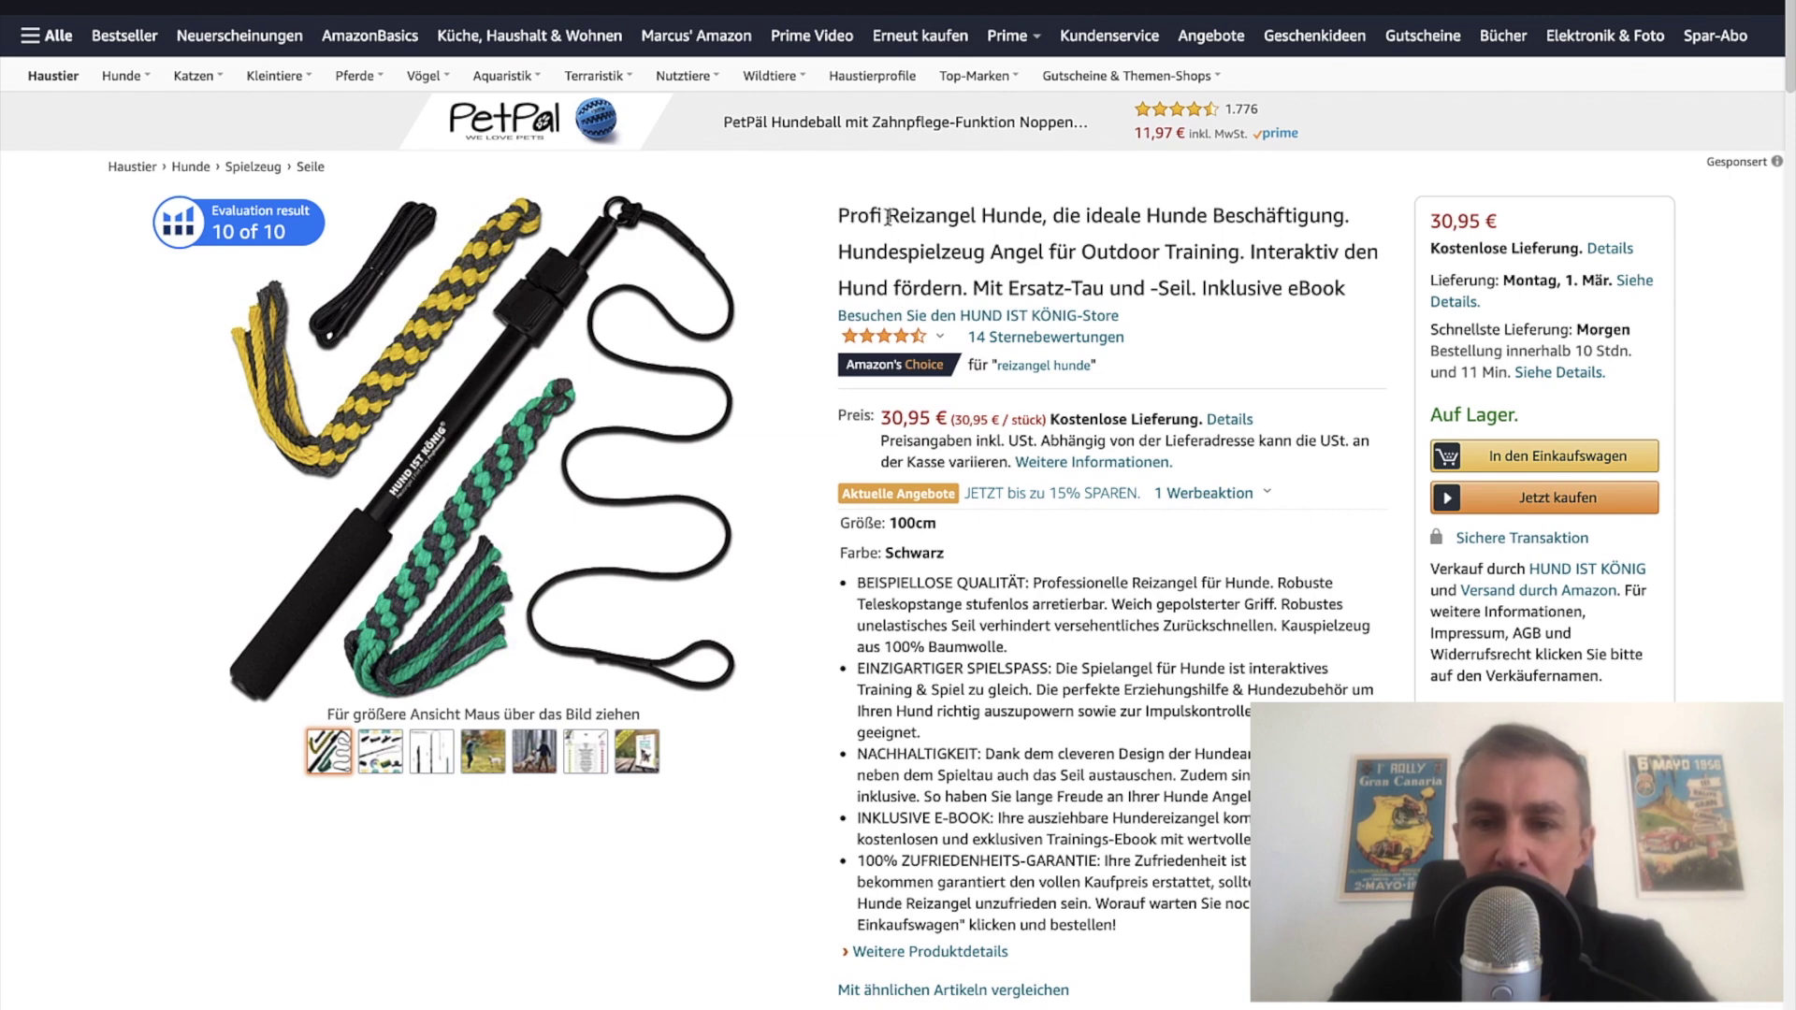
scroll(889, 225, up, 2)
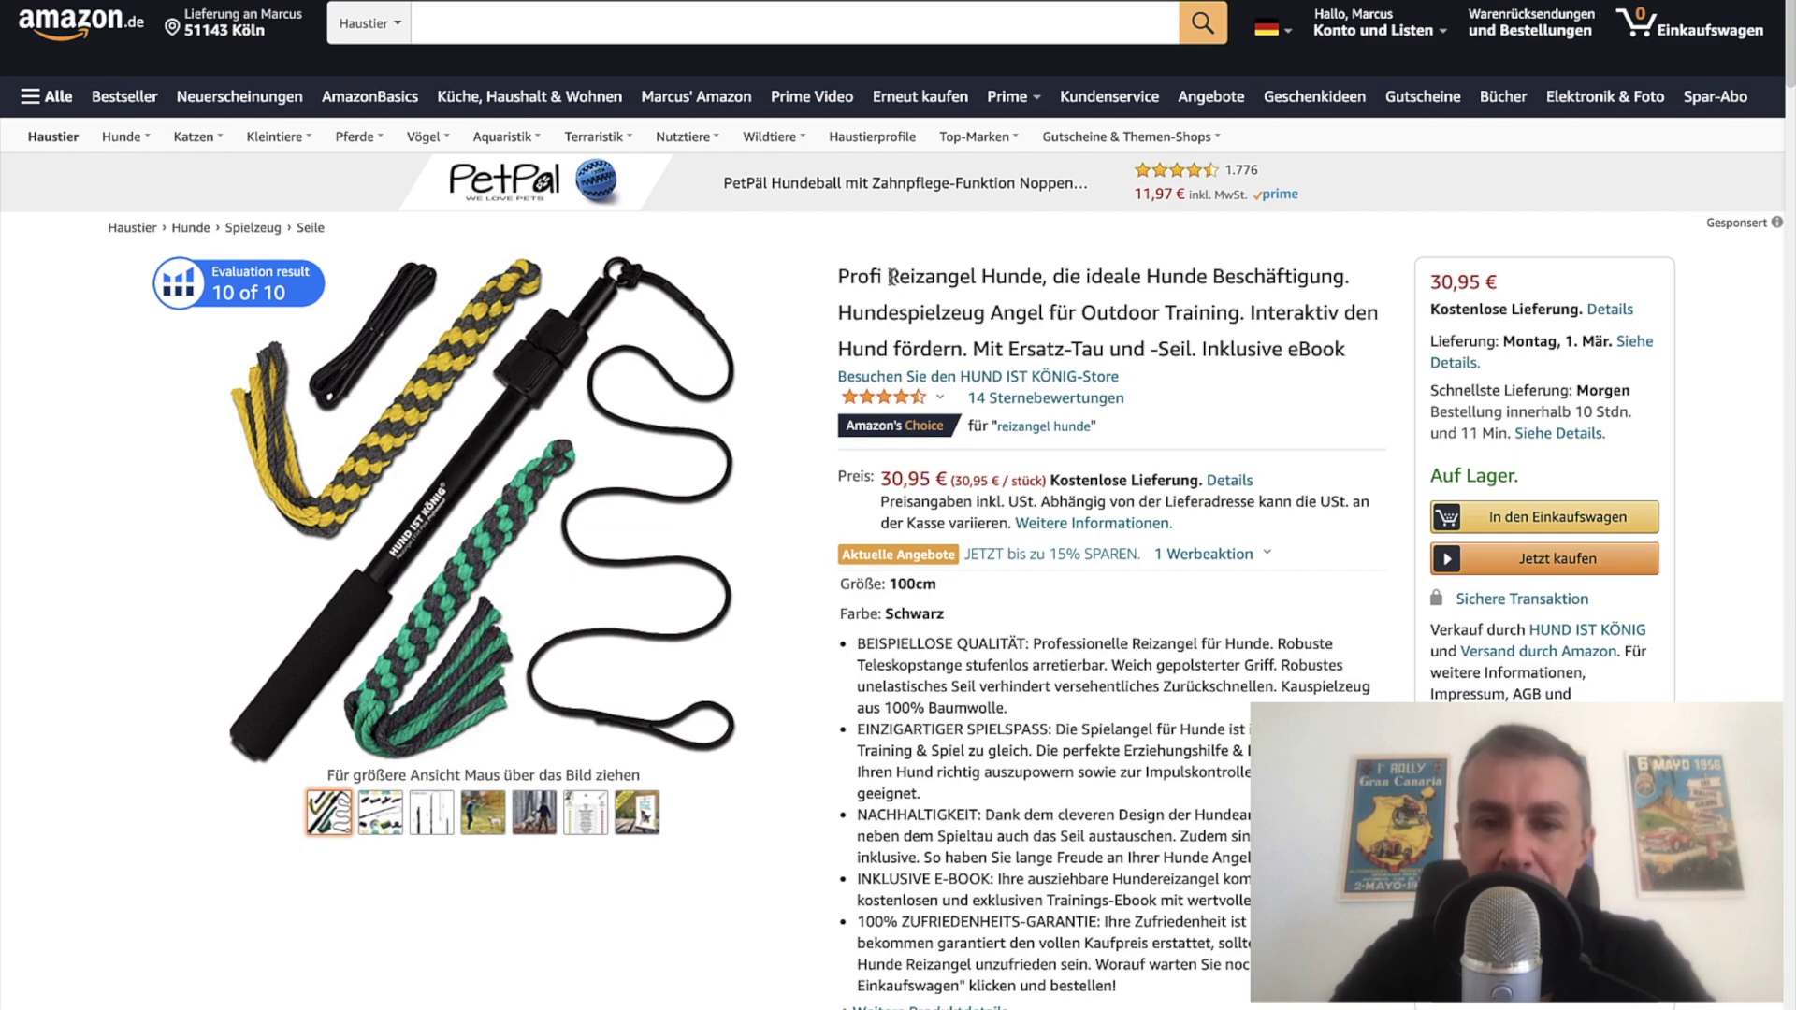
double_click(898, 321)
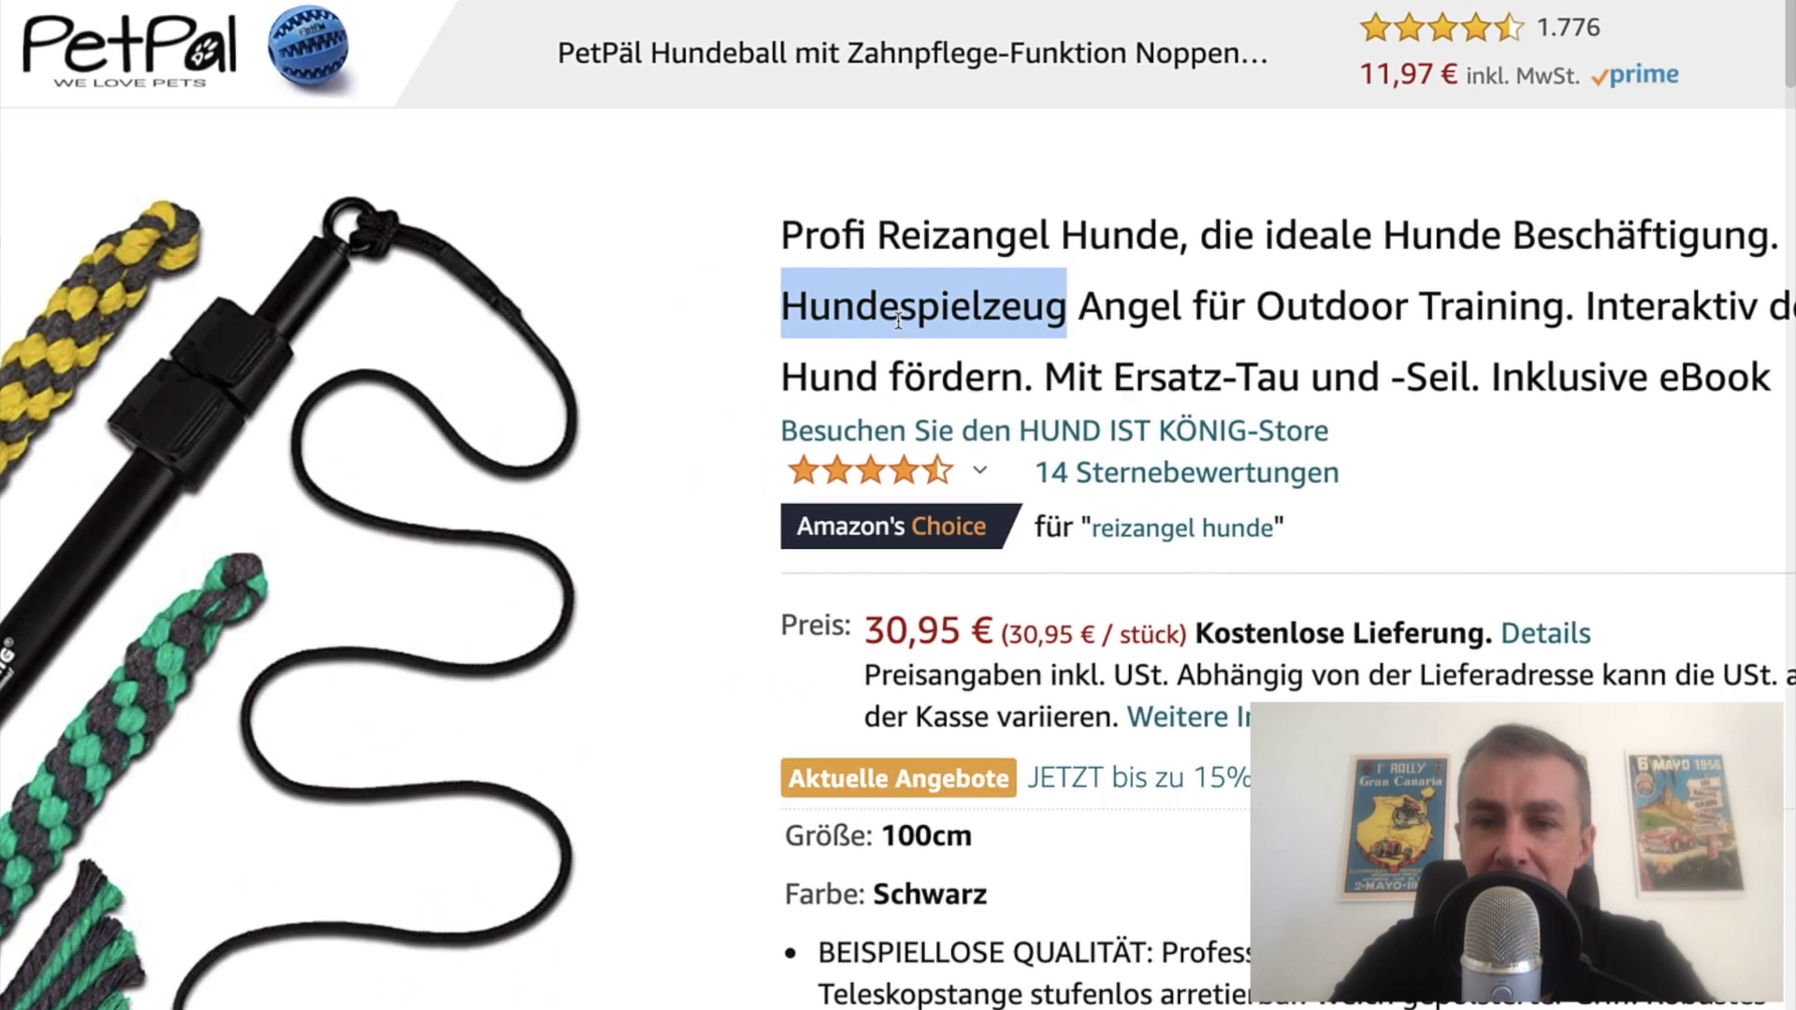
click(1051, 314)
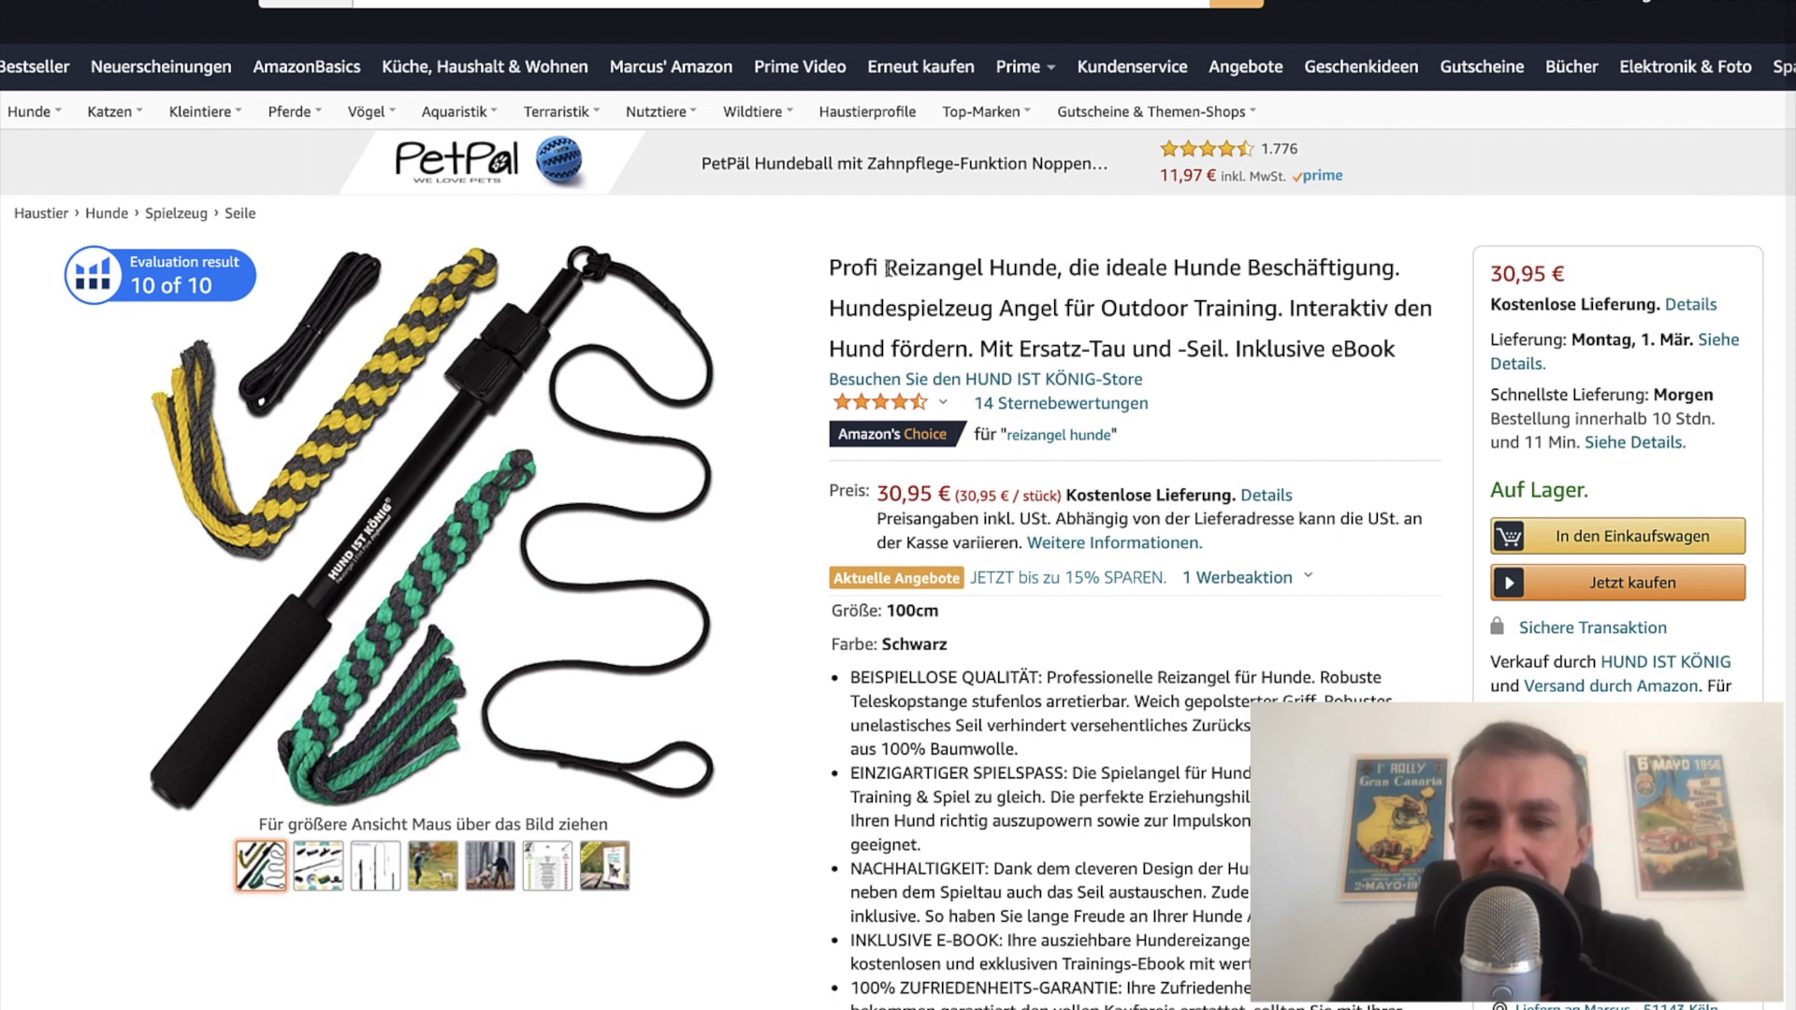
drag(887, 269, 1062, 270)
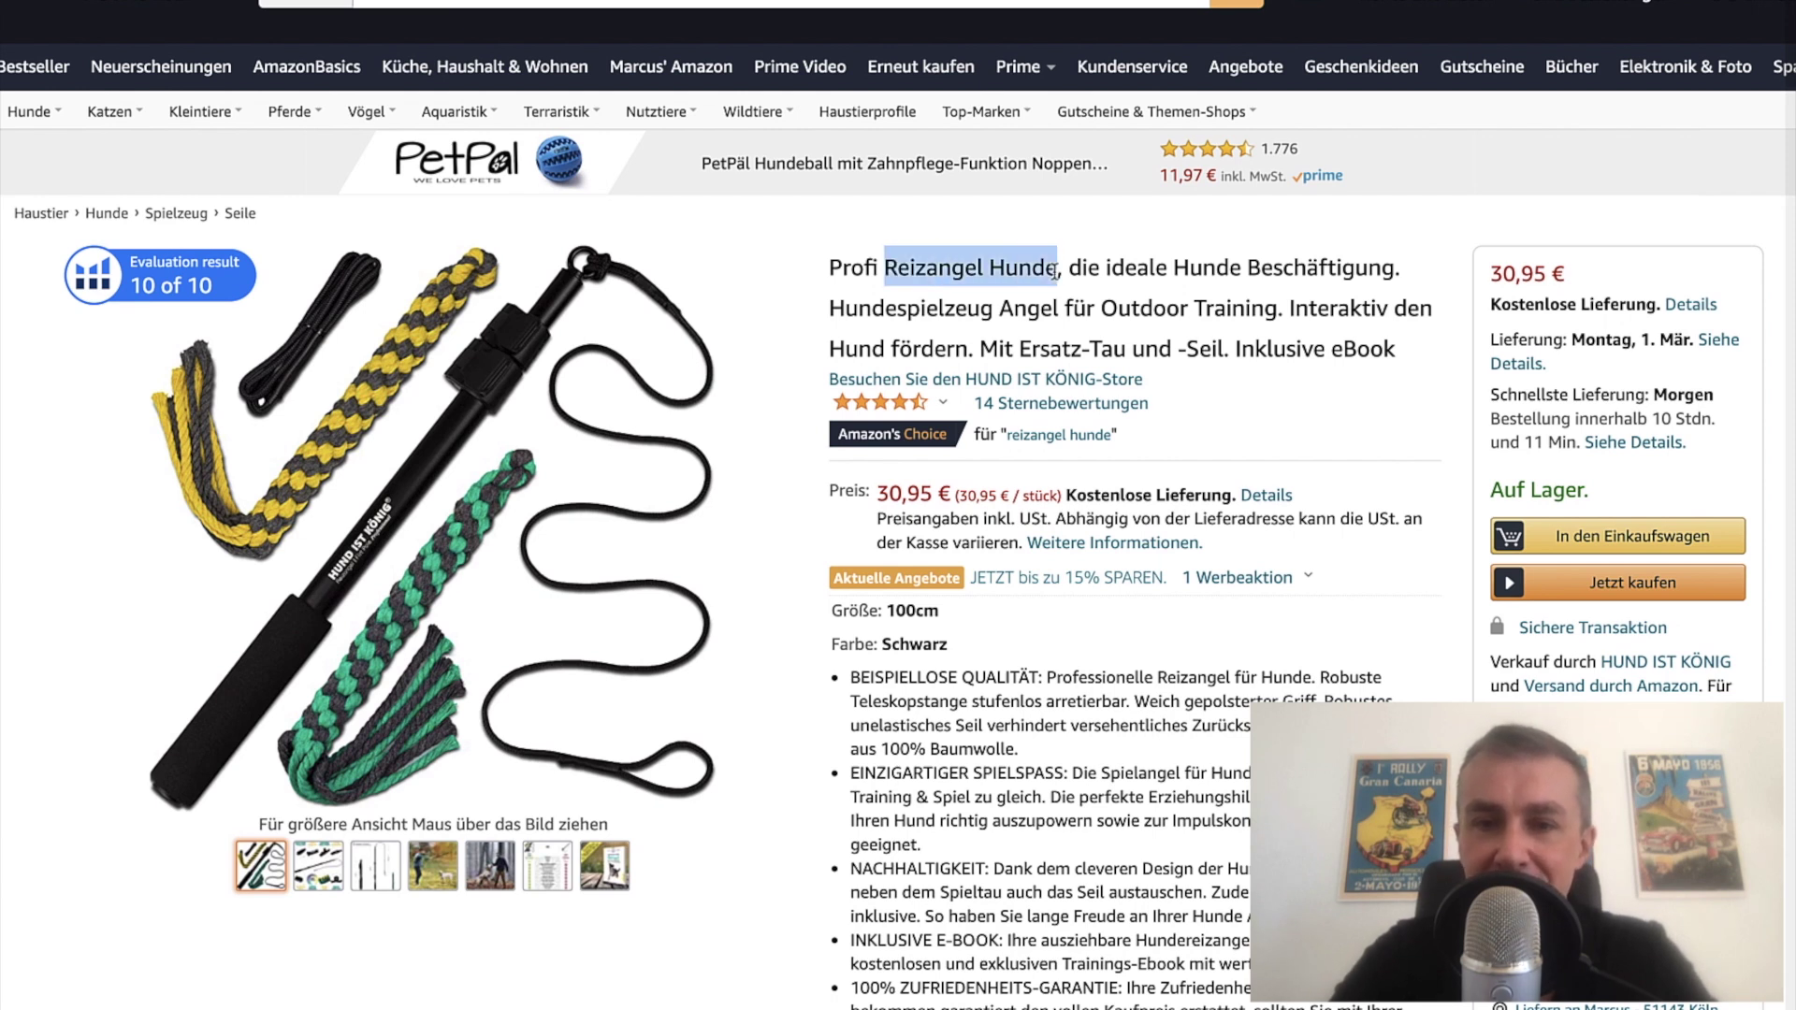
drag(1019, 347, 1326, 355)
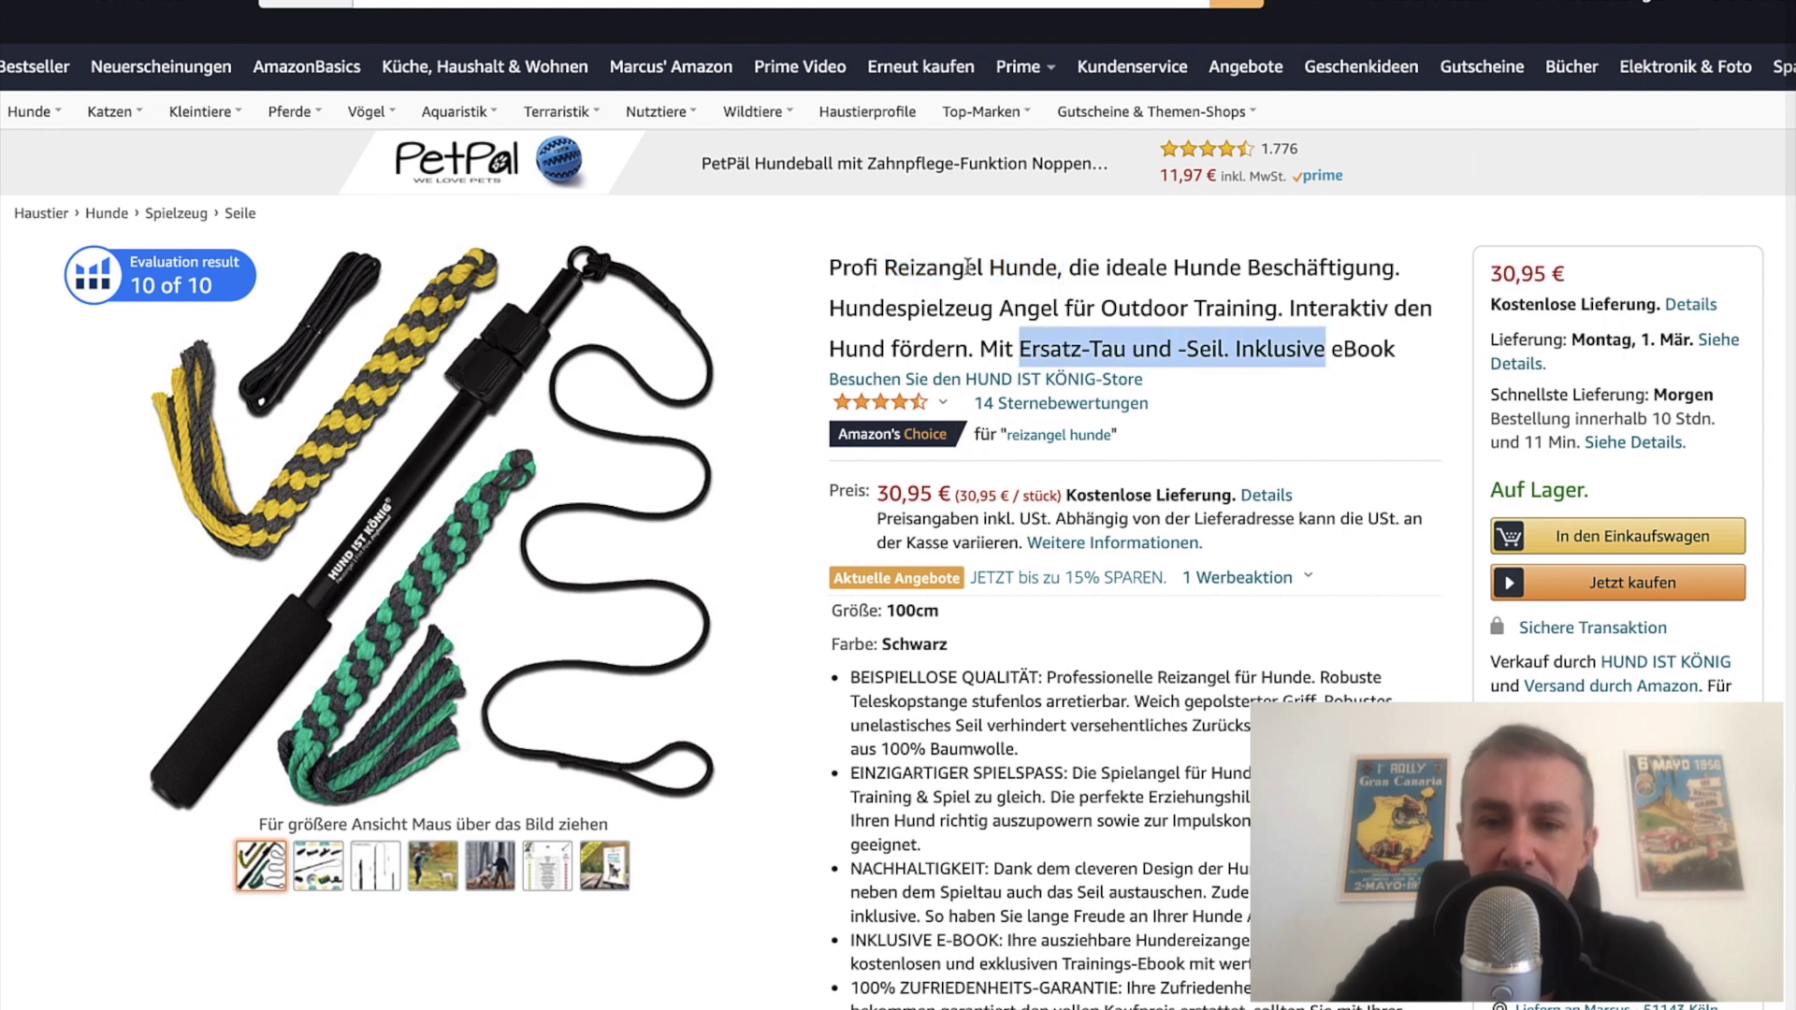
Step: Copy "Reizangel Hunde" from the product title and search all Amazon.de categories for it from the home page
drag(888, 270, 1058, 279)
key(ctrl+c)
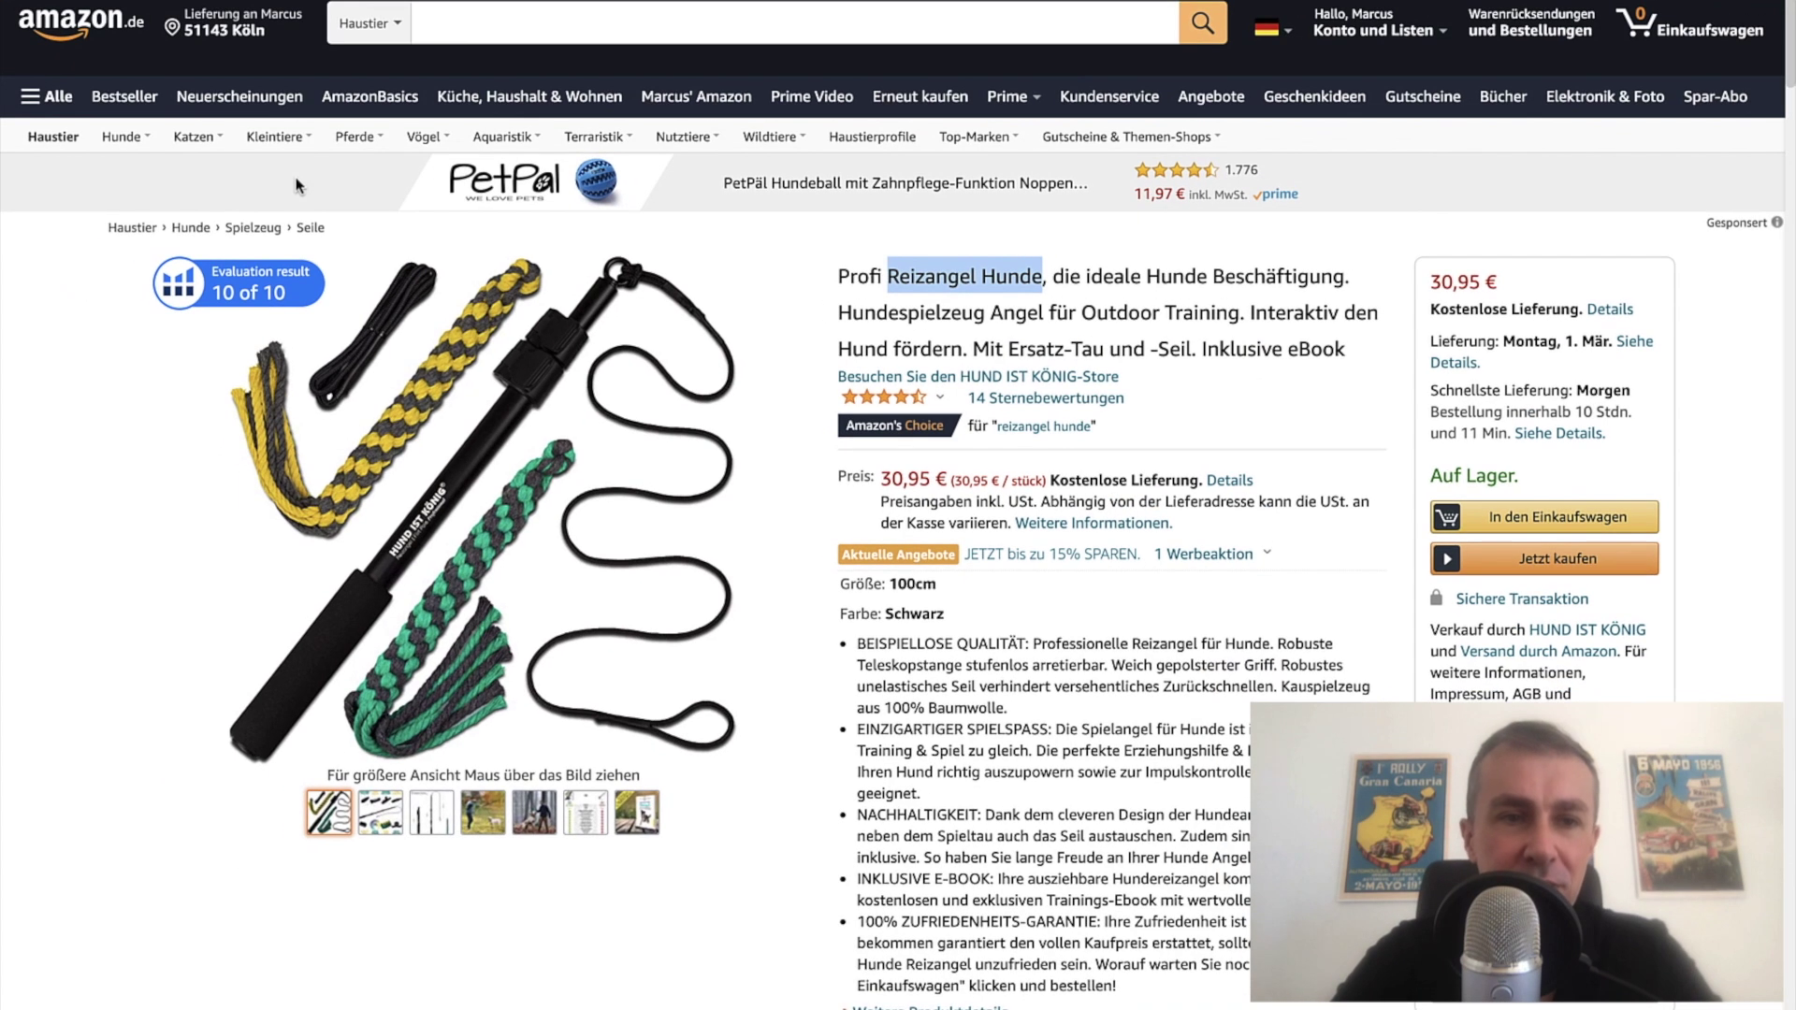
click(86, 24)
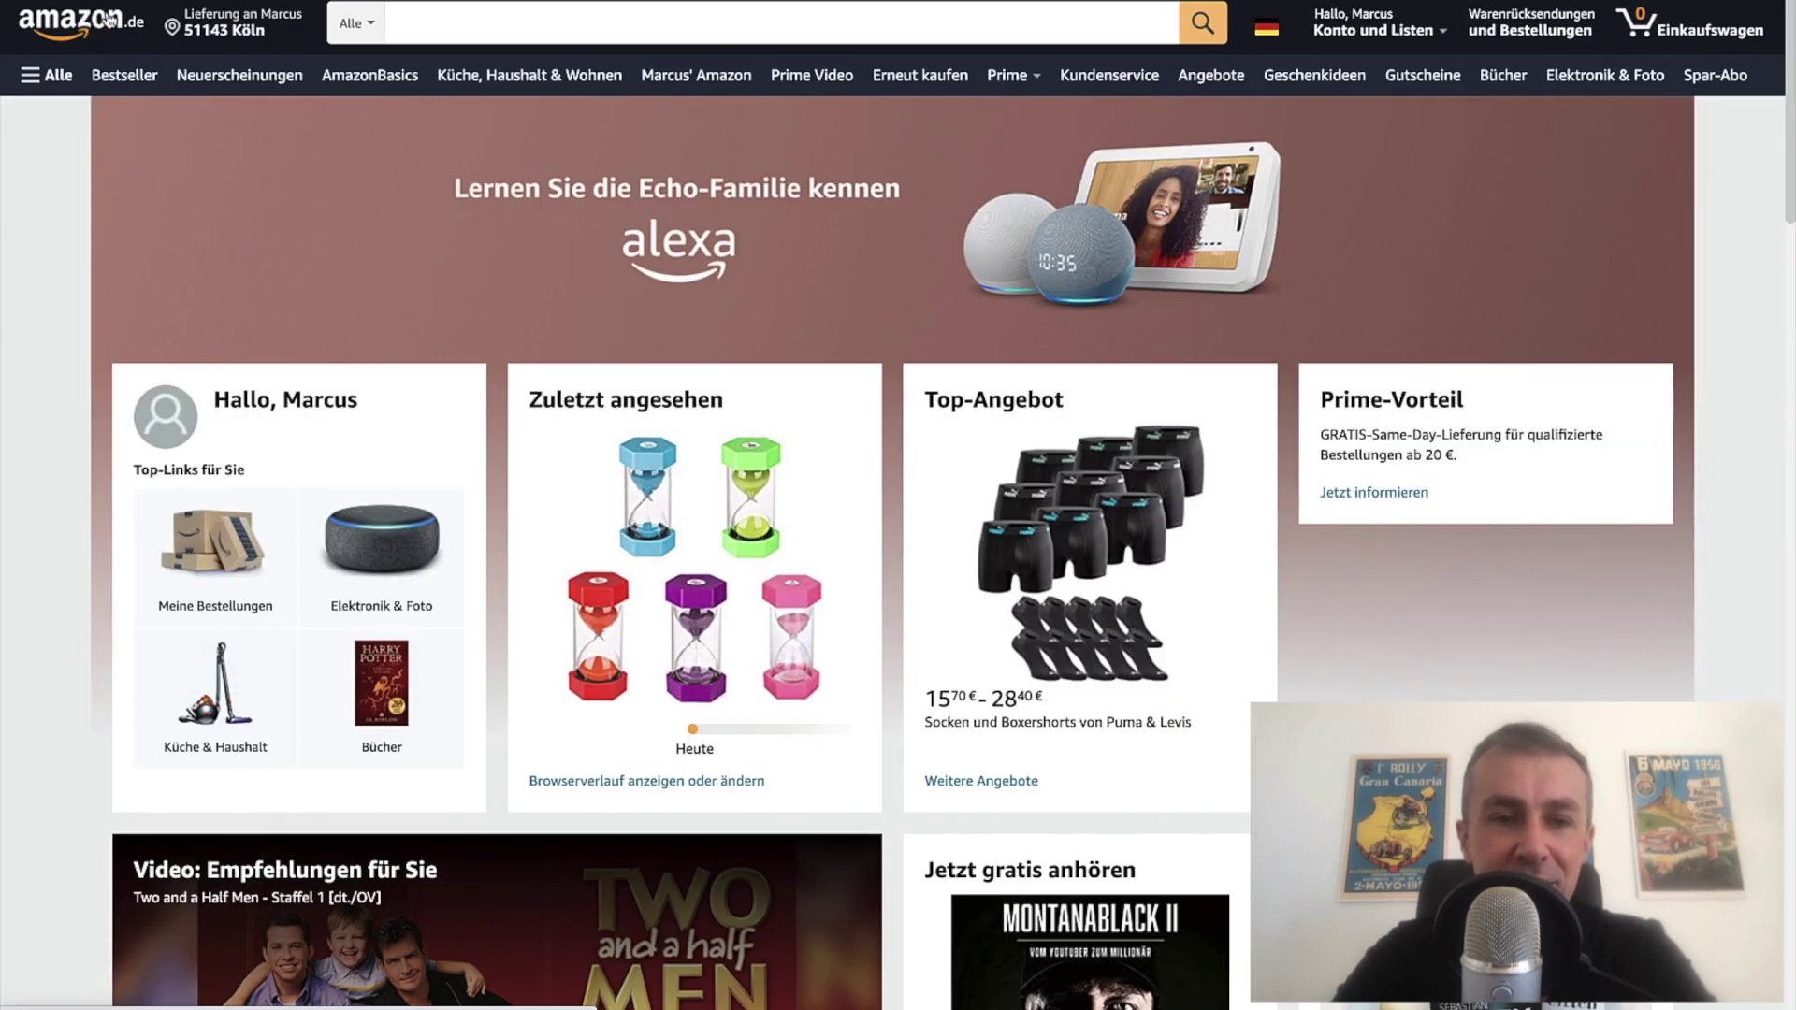
click(439, 25)
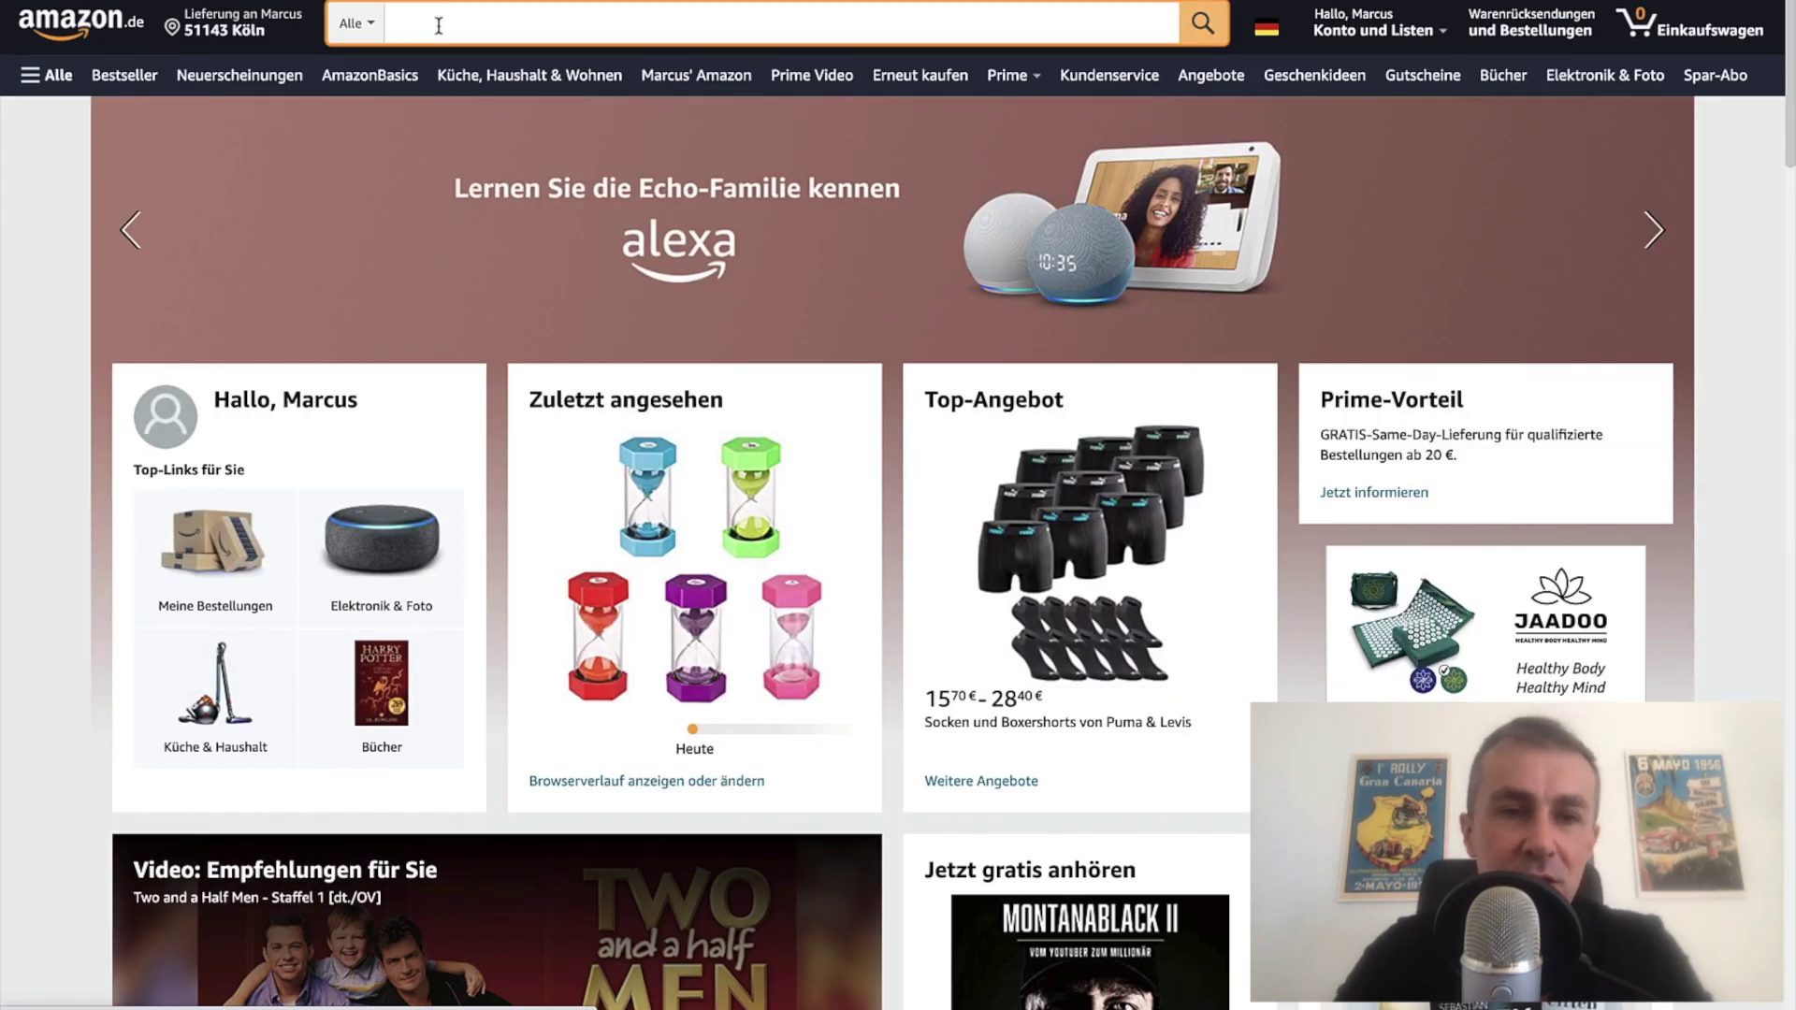
key(ctrl+v)
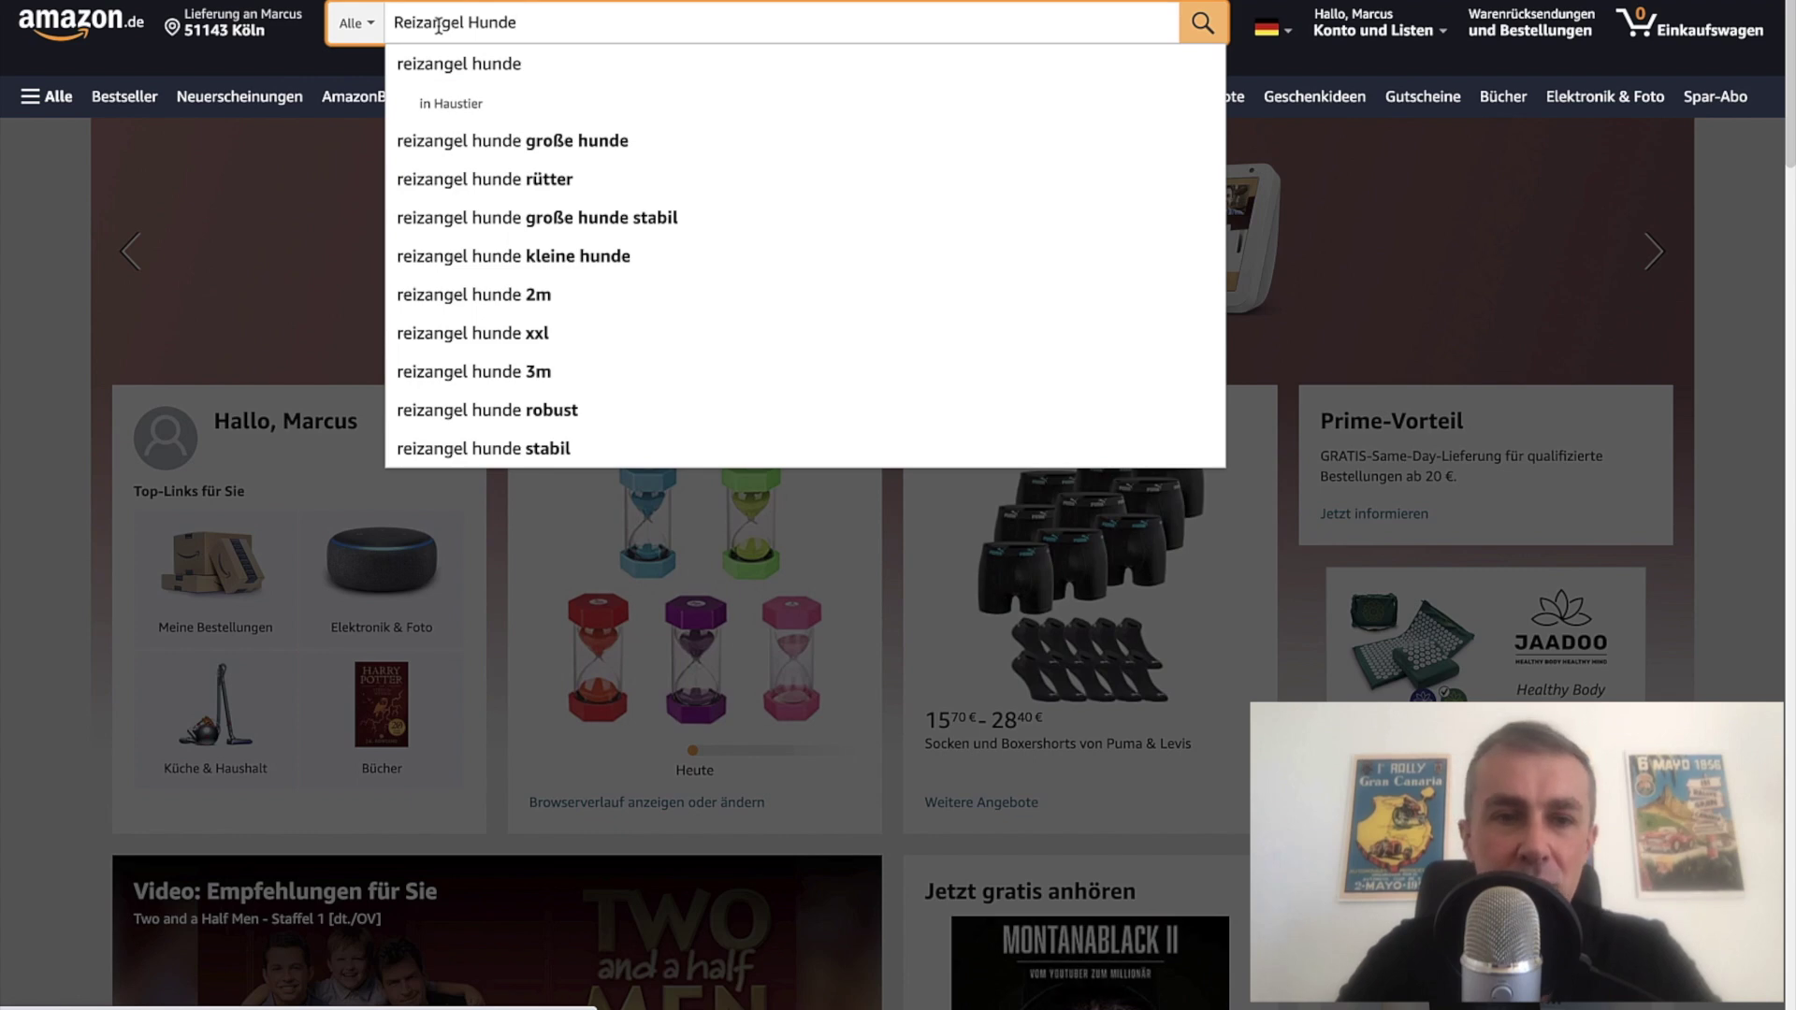
key(Return)
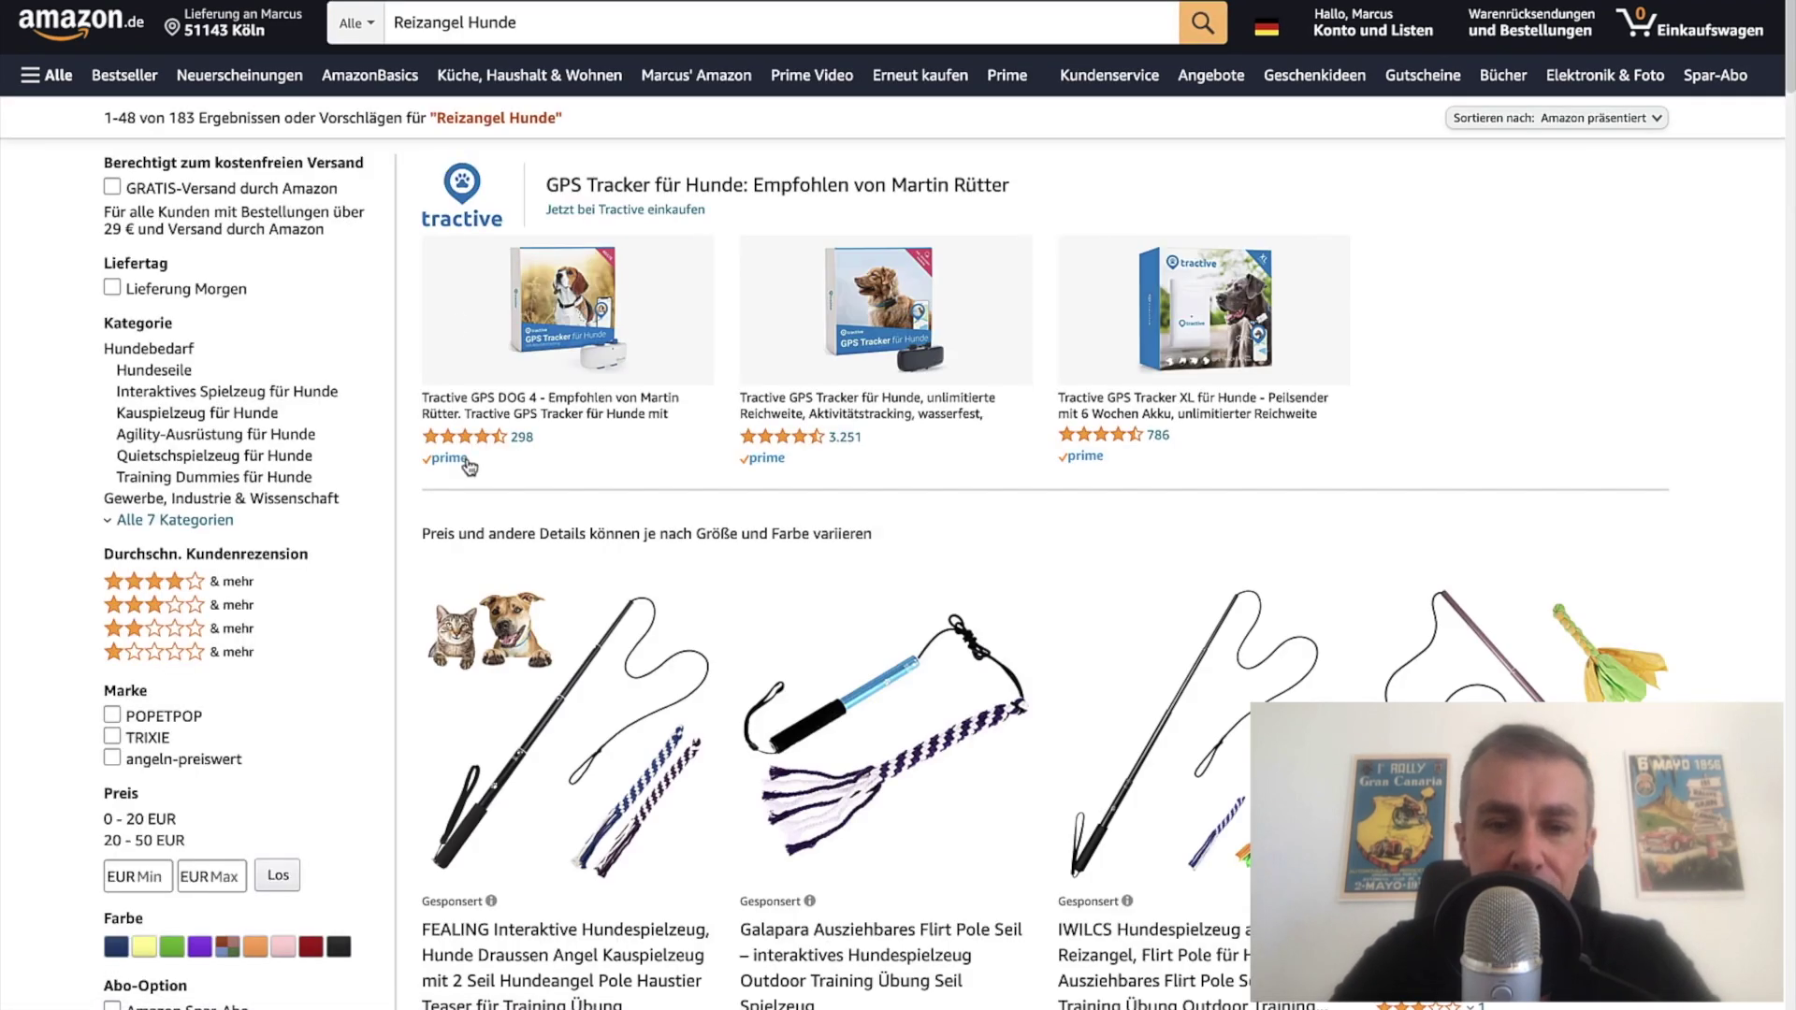
Step: Skim the competing dog flirt poles in the Reizangel Hunde results and analyse the results in Helium 10 Xray
scroll(408, 569, down, 5)
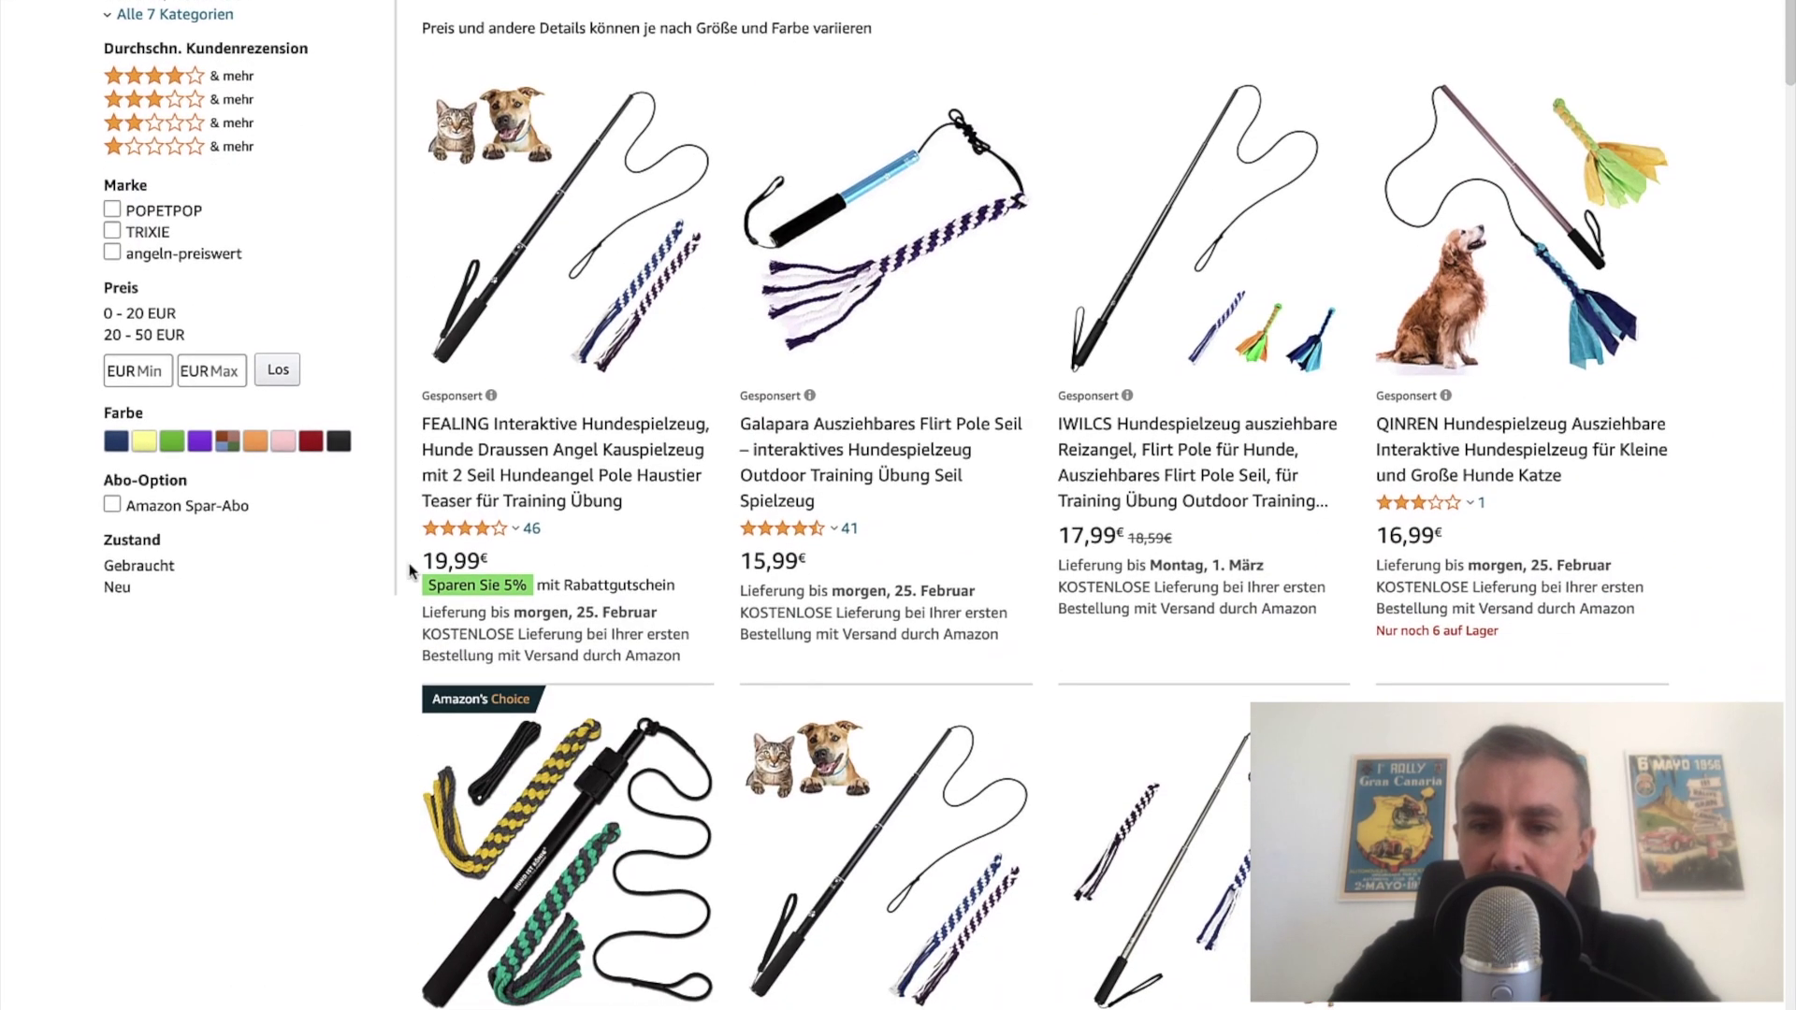
scroll(409, 569, down, 4)
scroll(318, 652, down, 3)
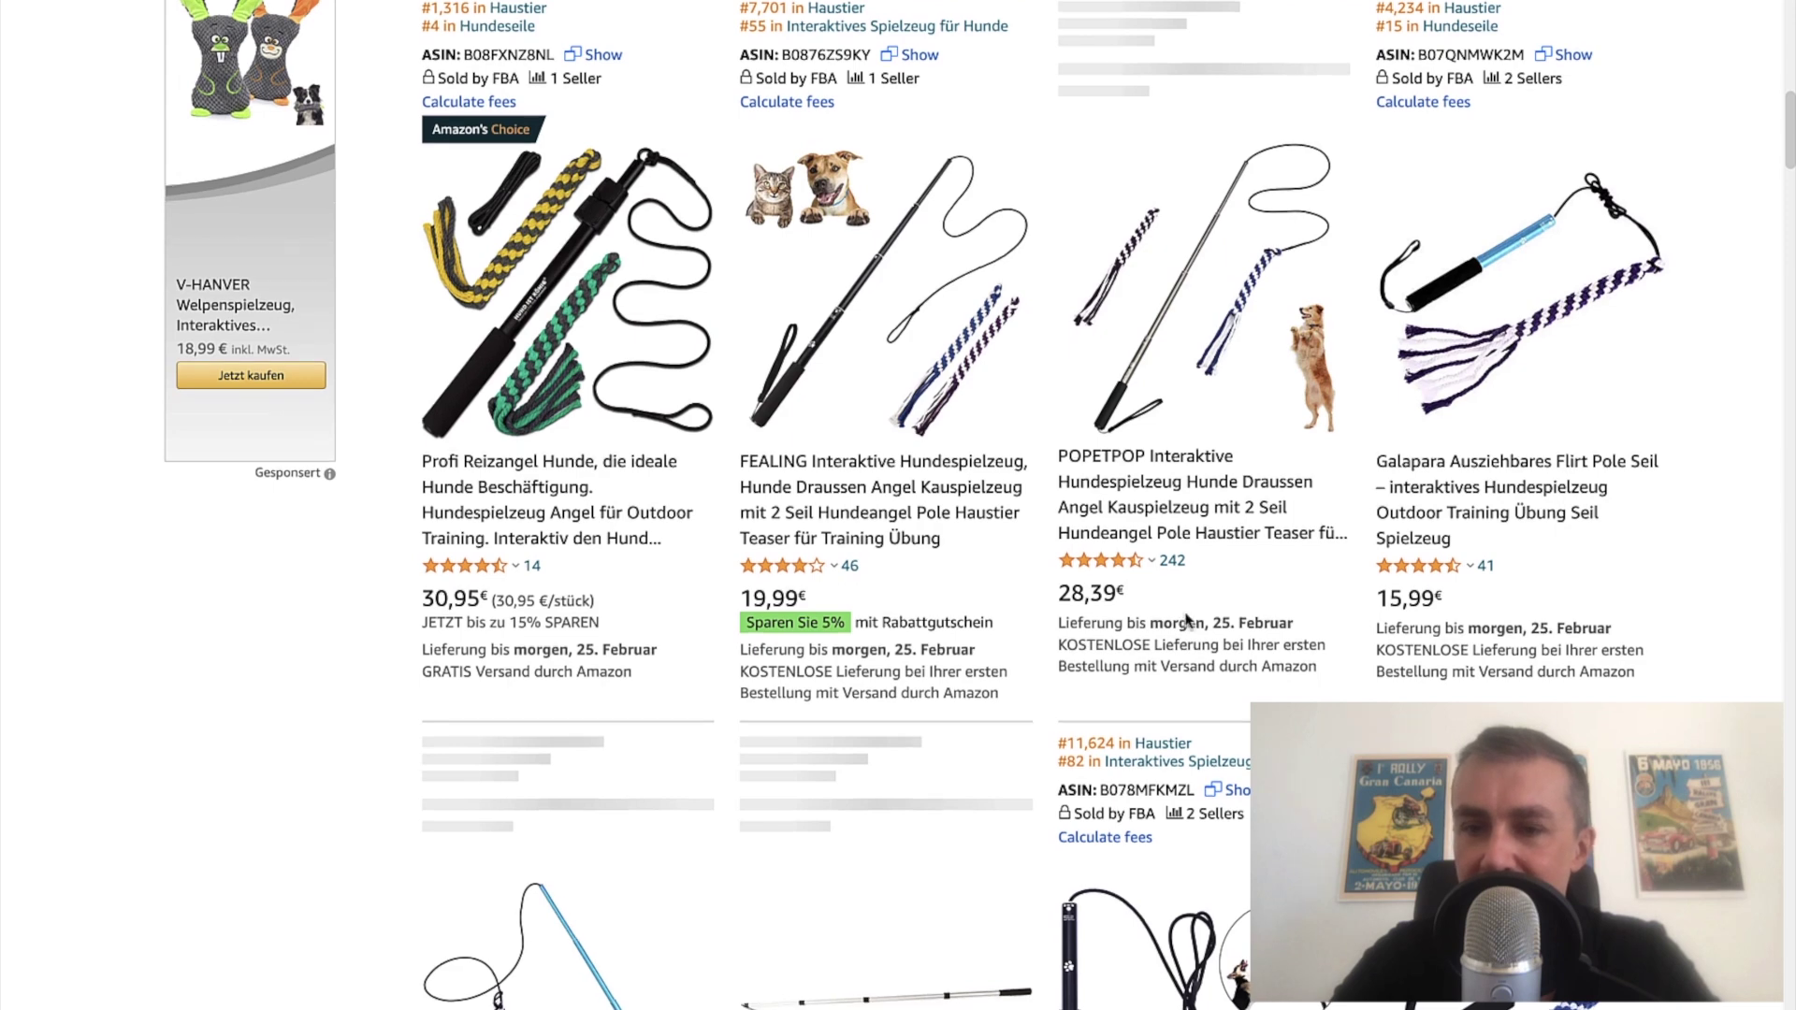
scroll(1186, 620, down, 3)
scroll(1186, 620, up, 2)
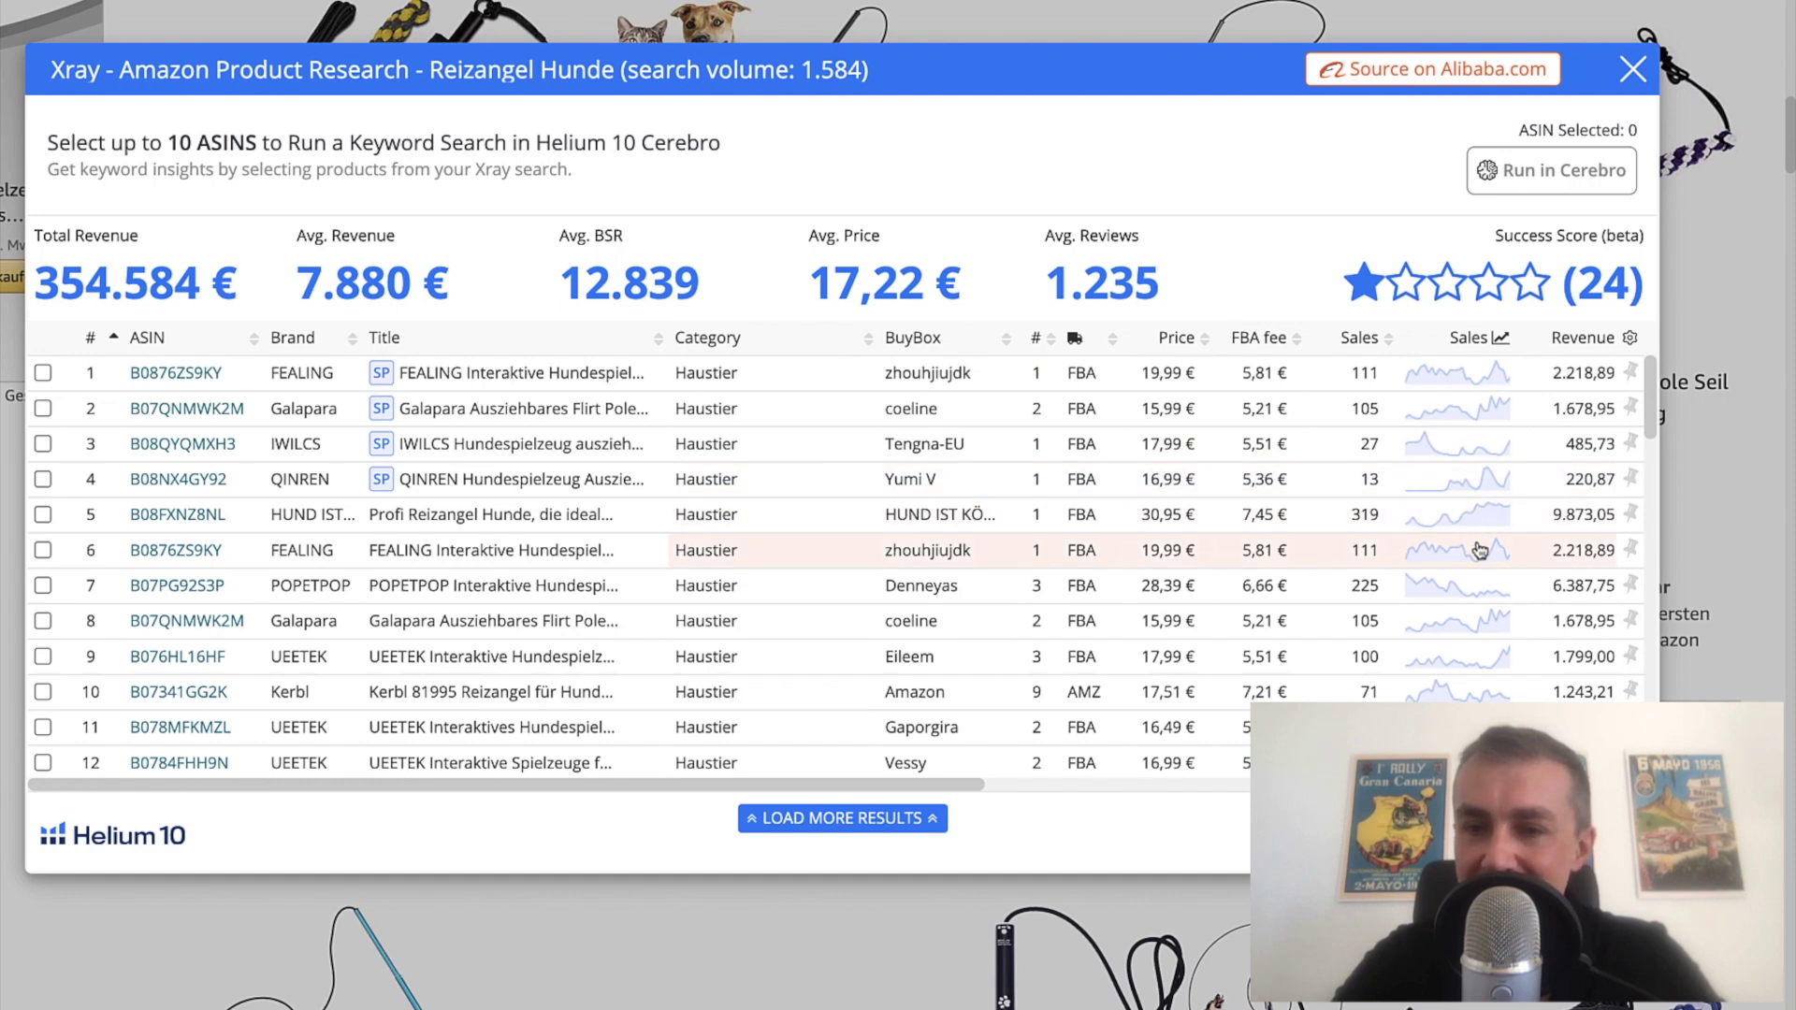
Step: Compare the Reizangel Hunde competitors' prices, sales, revenue, BSR, ratings and review counts in the Xray table
scroll(1479, 553, up, 1)
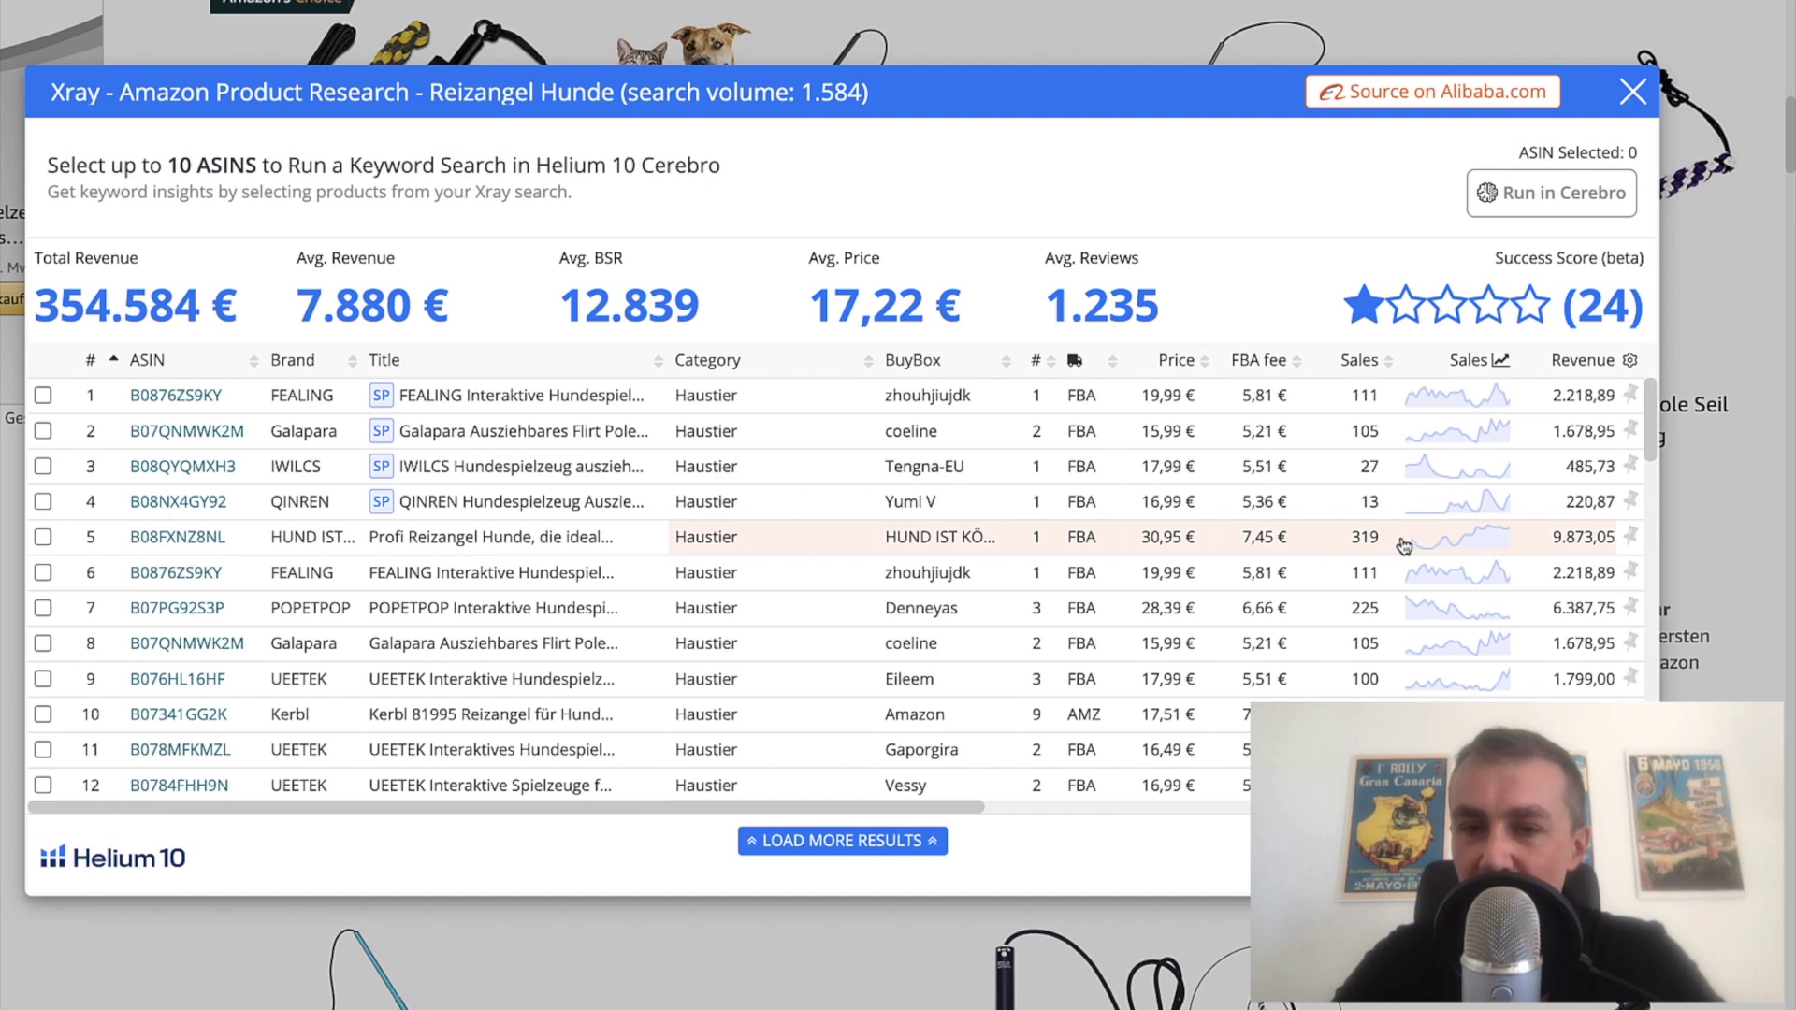
scroll(1400, 544, right, 1)
scroll(1399, 536, right, 5)
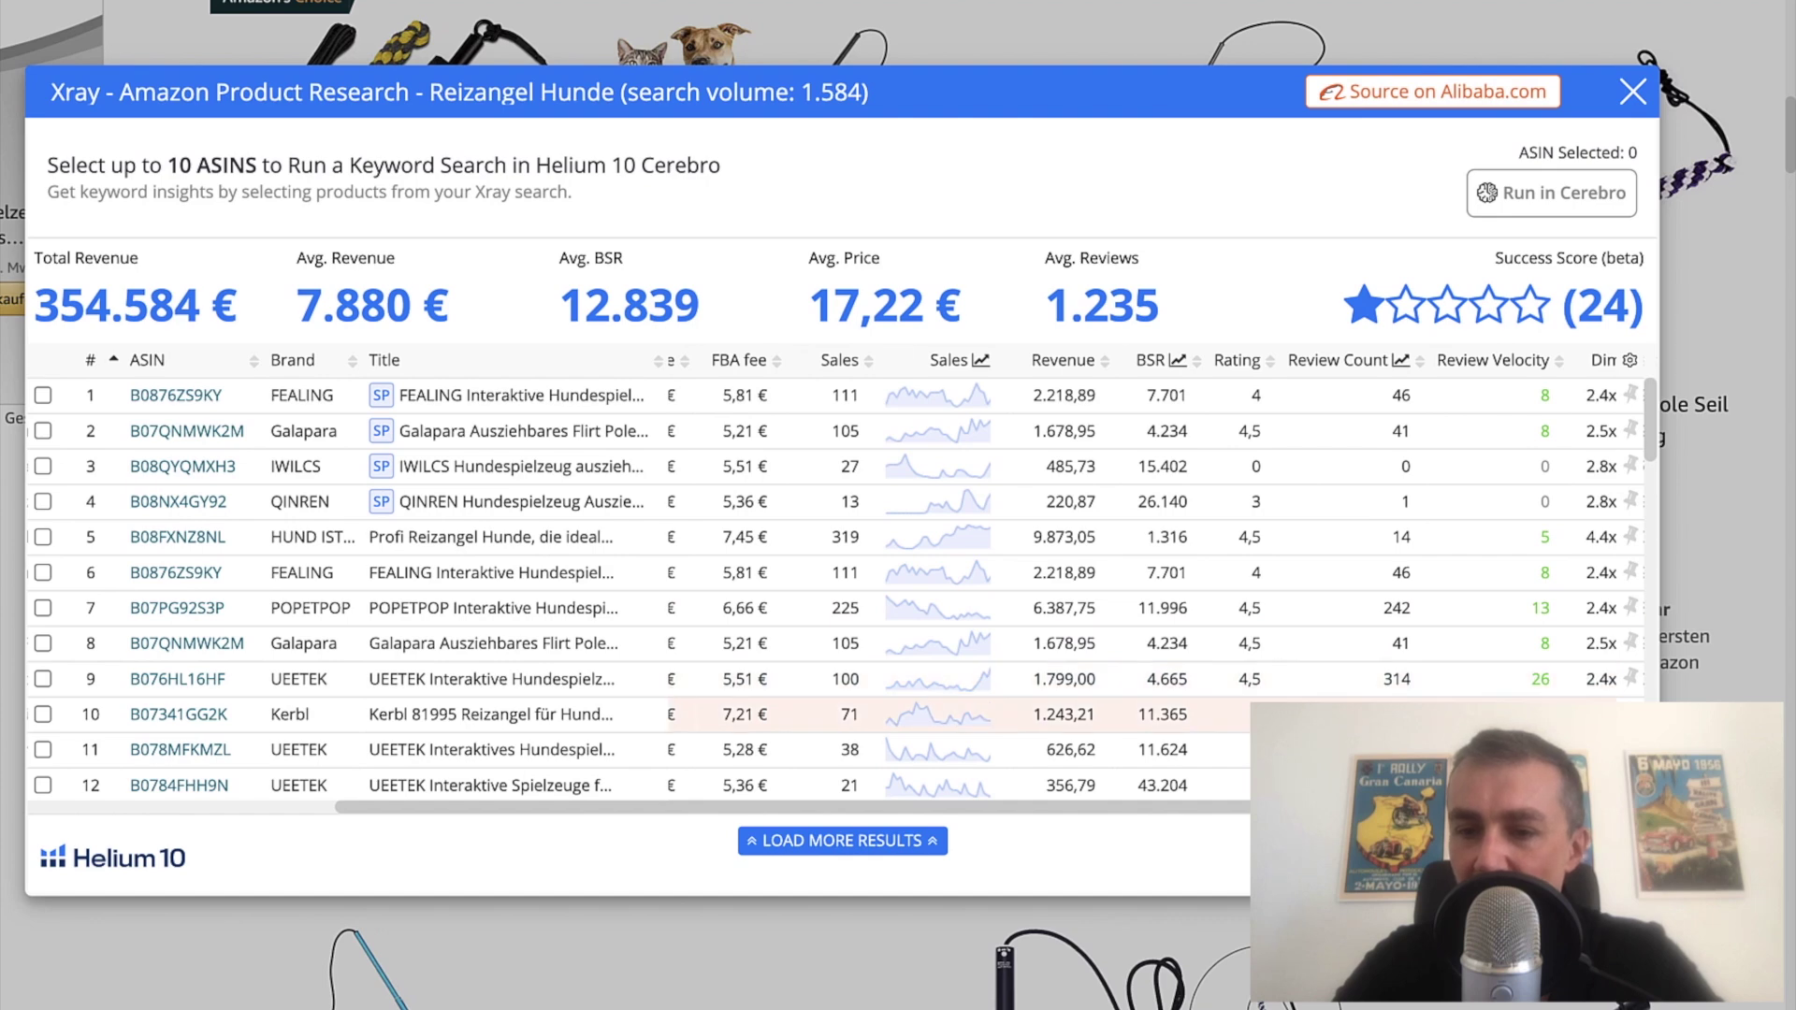
scroll(1310, 747, down, 2)
scroll(1309, 747, up, 5)
scroll(1309, 746, left, 3)
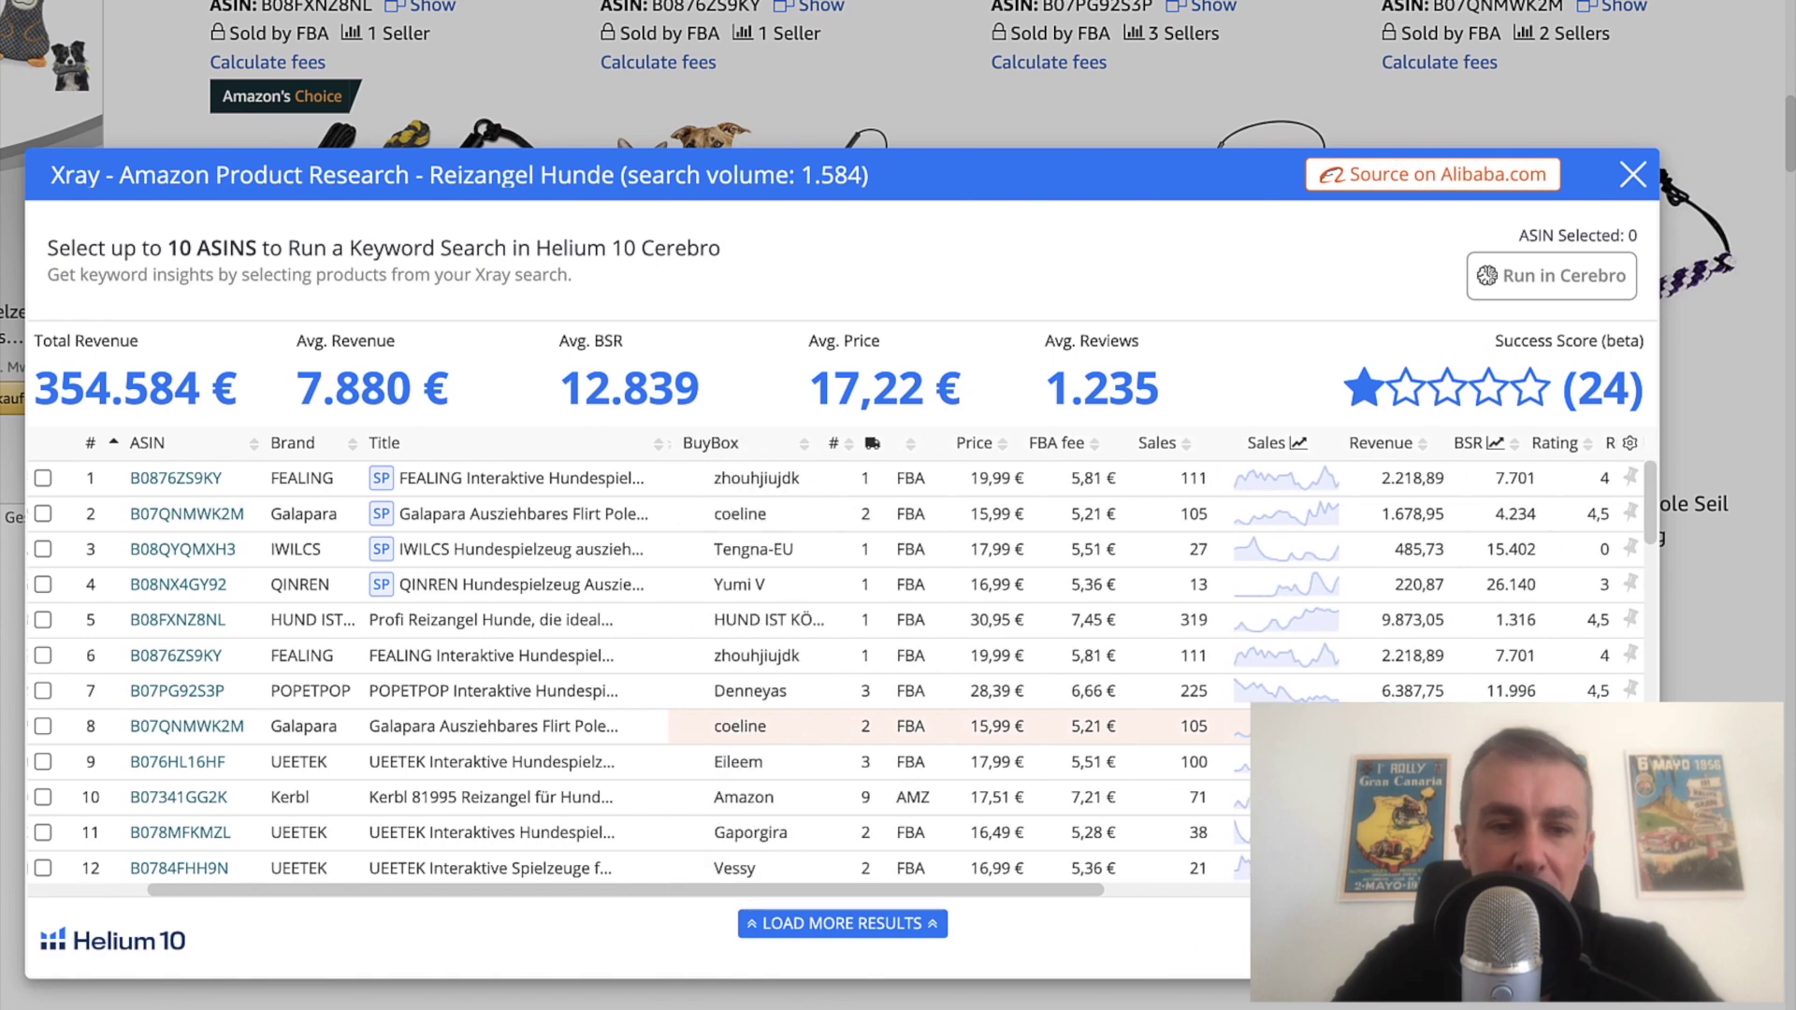
scroll(1310, 746, left, 3)
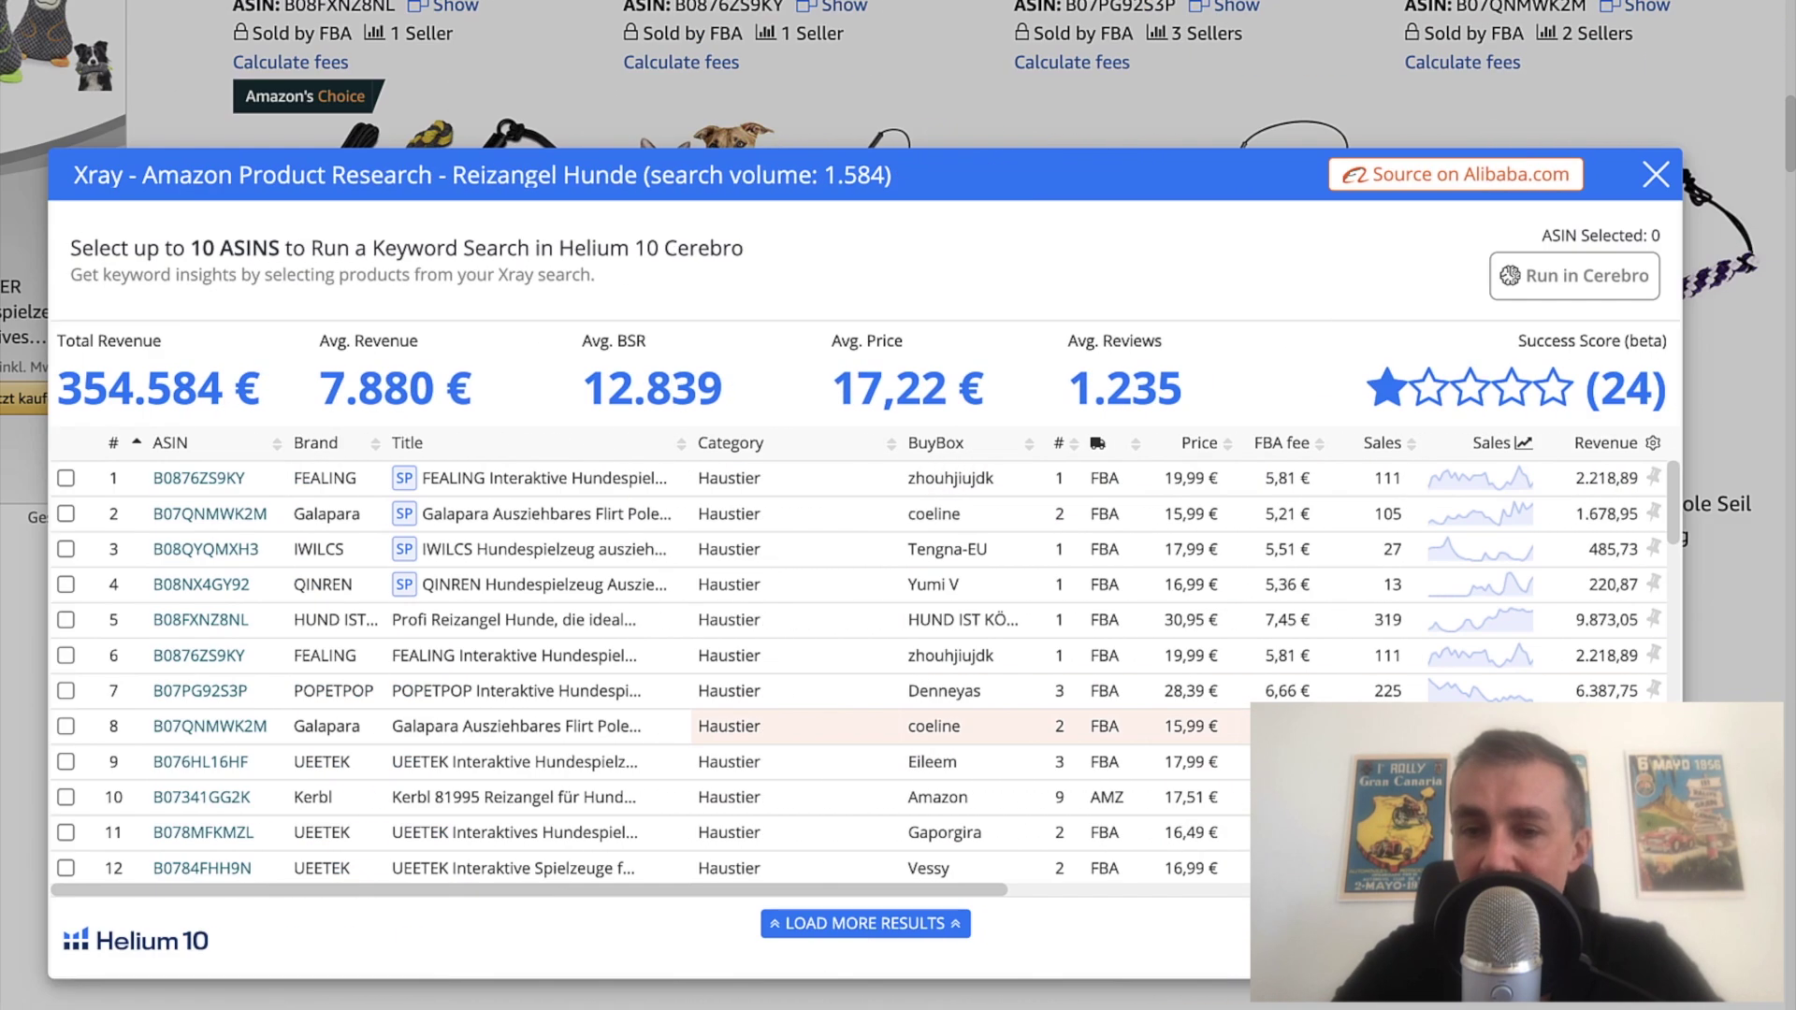
Step: Look through the remaining Xray entries, close Xray and return to the start of the Reizangel Hunde search results
scroll(730, 735, down, 2)
scroll(729, 746, down, 7)
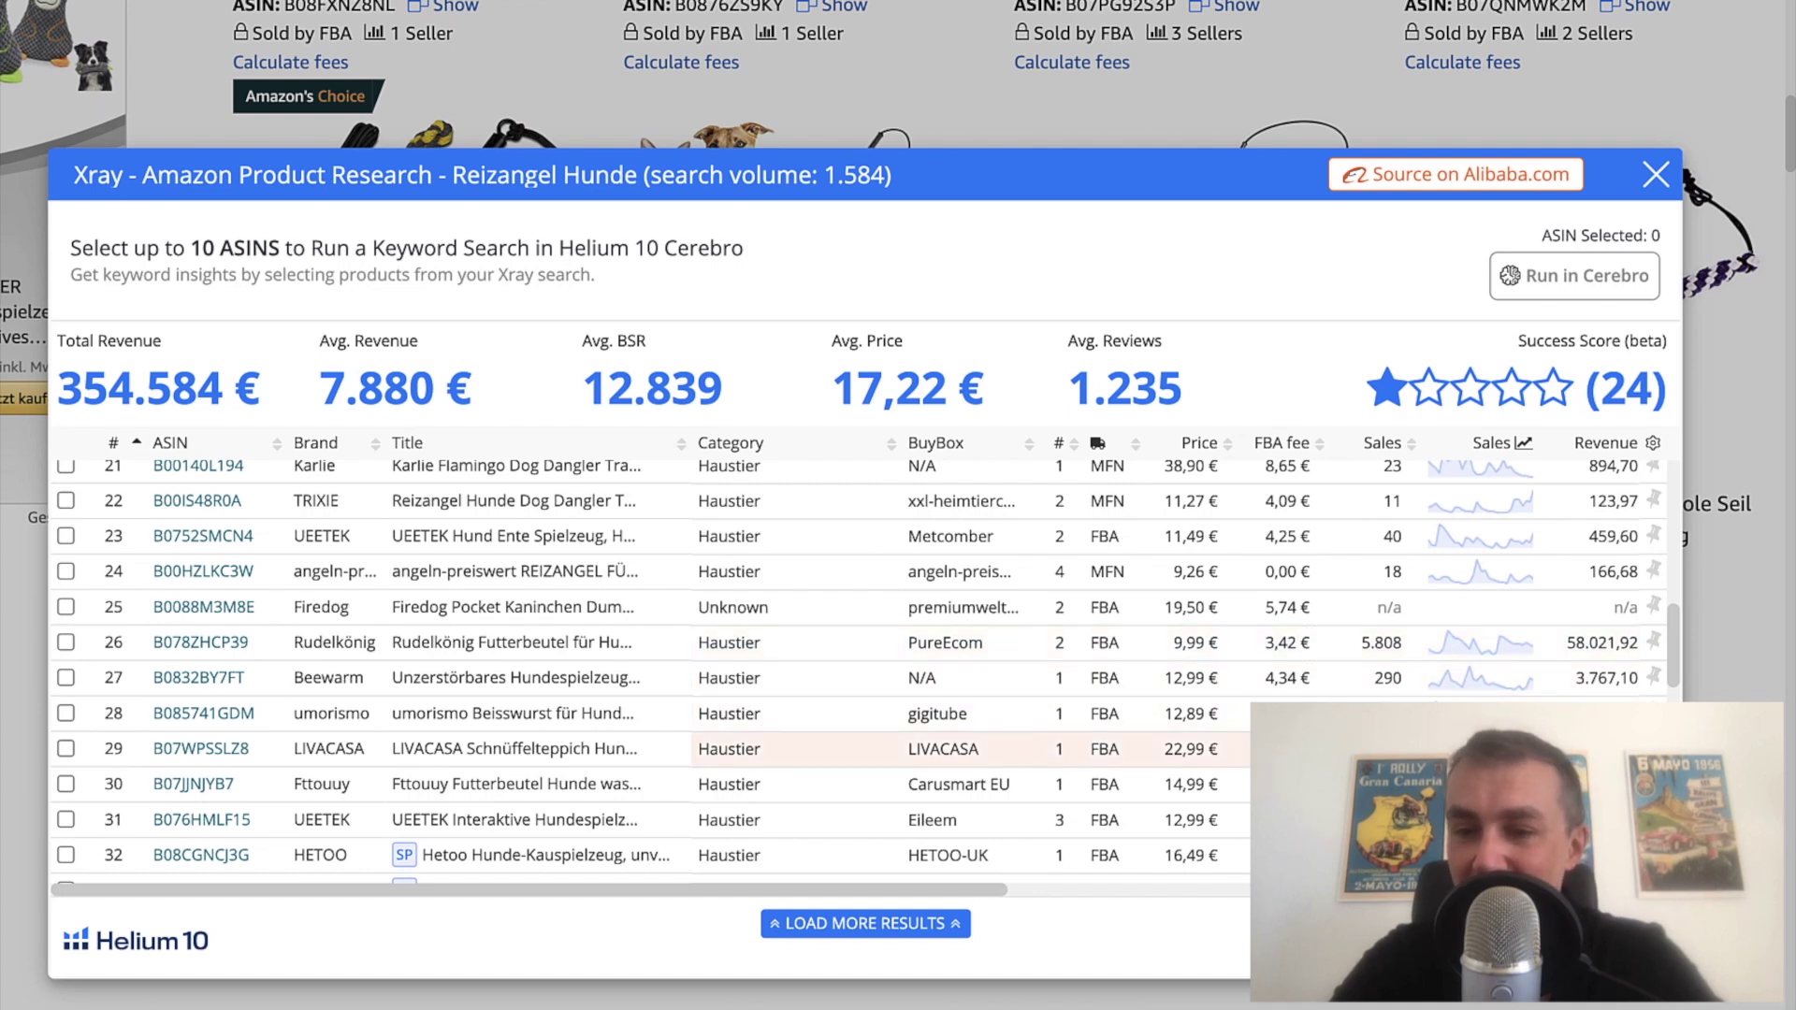
scroll(729, 746, down, 2)
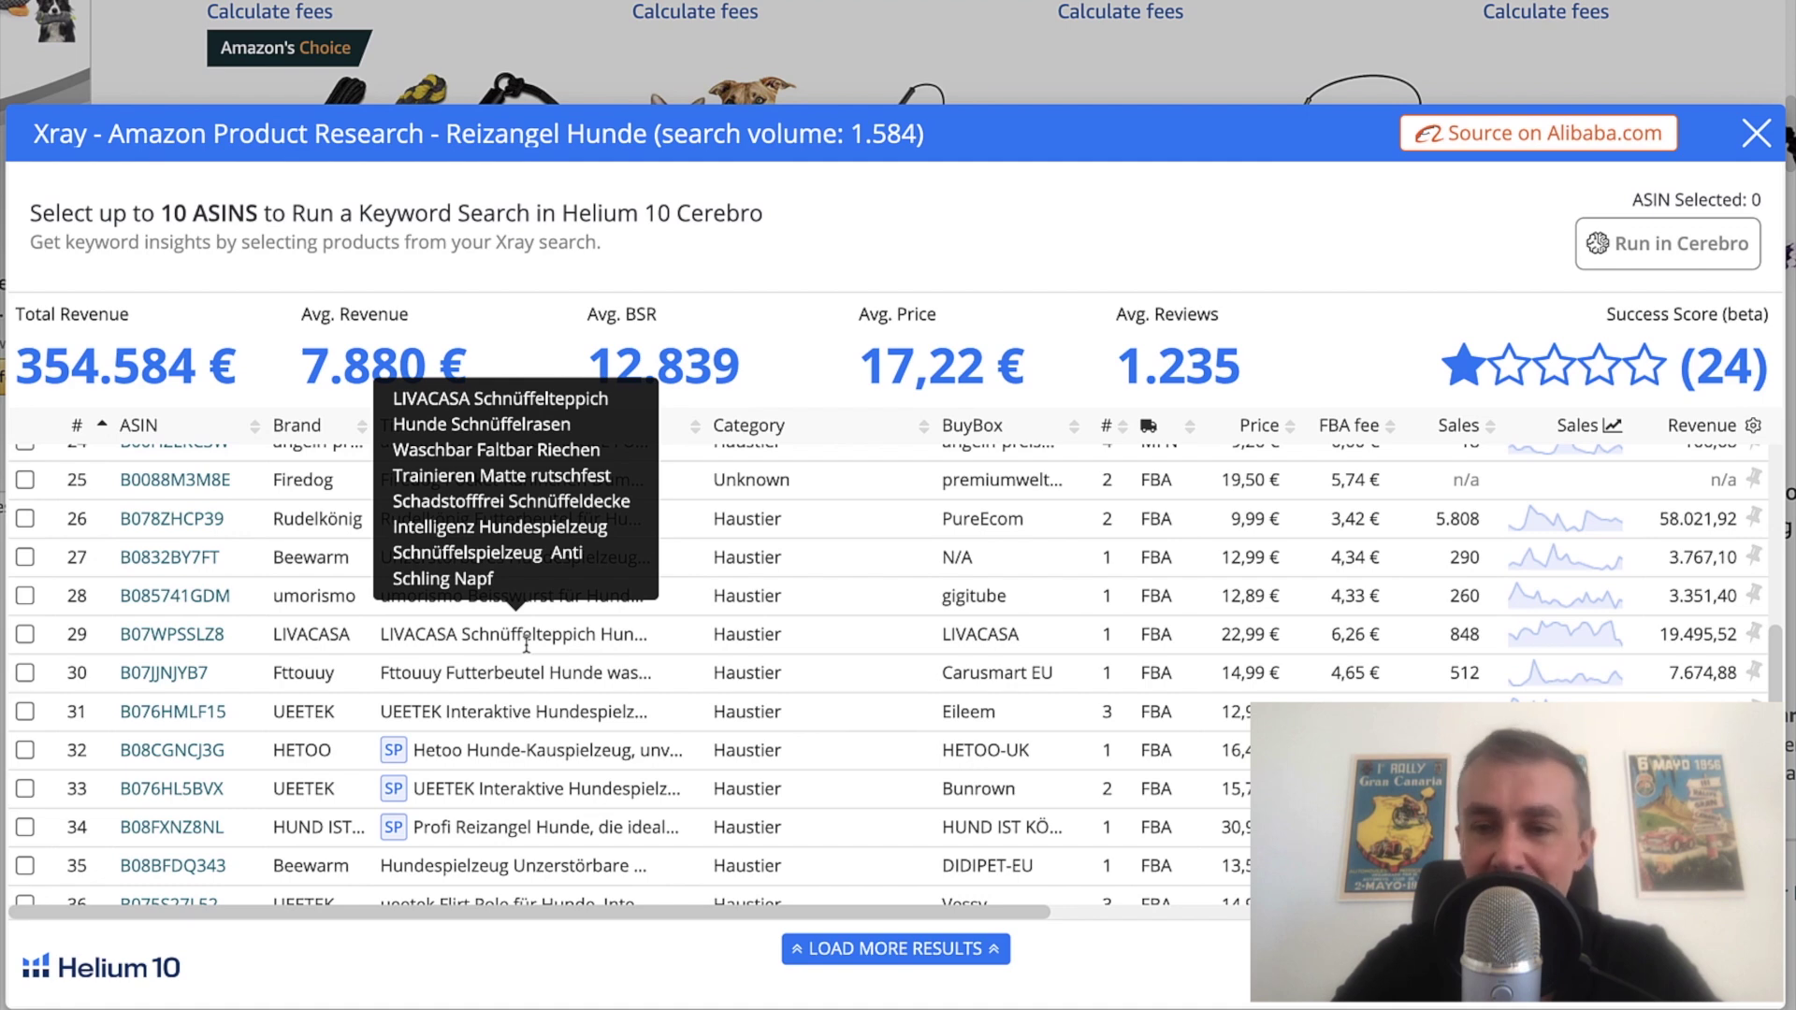
scroll(527, 646, up, 5)
scroll(527, 646, up, 5)
key(Escape)
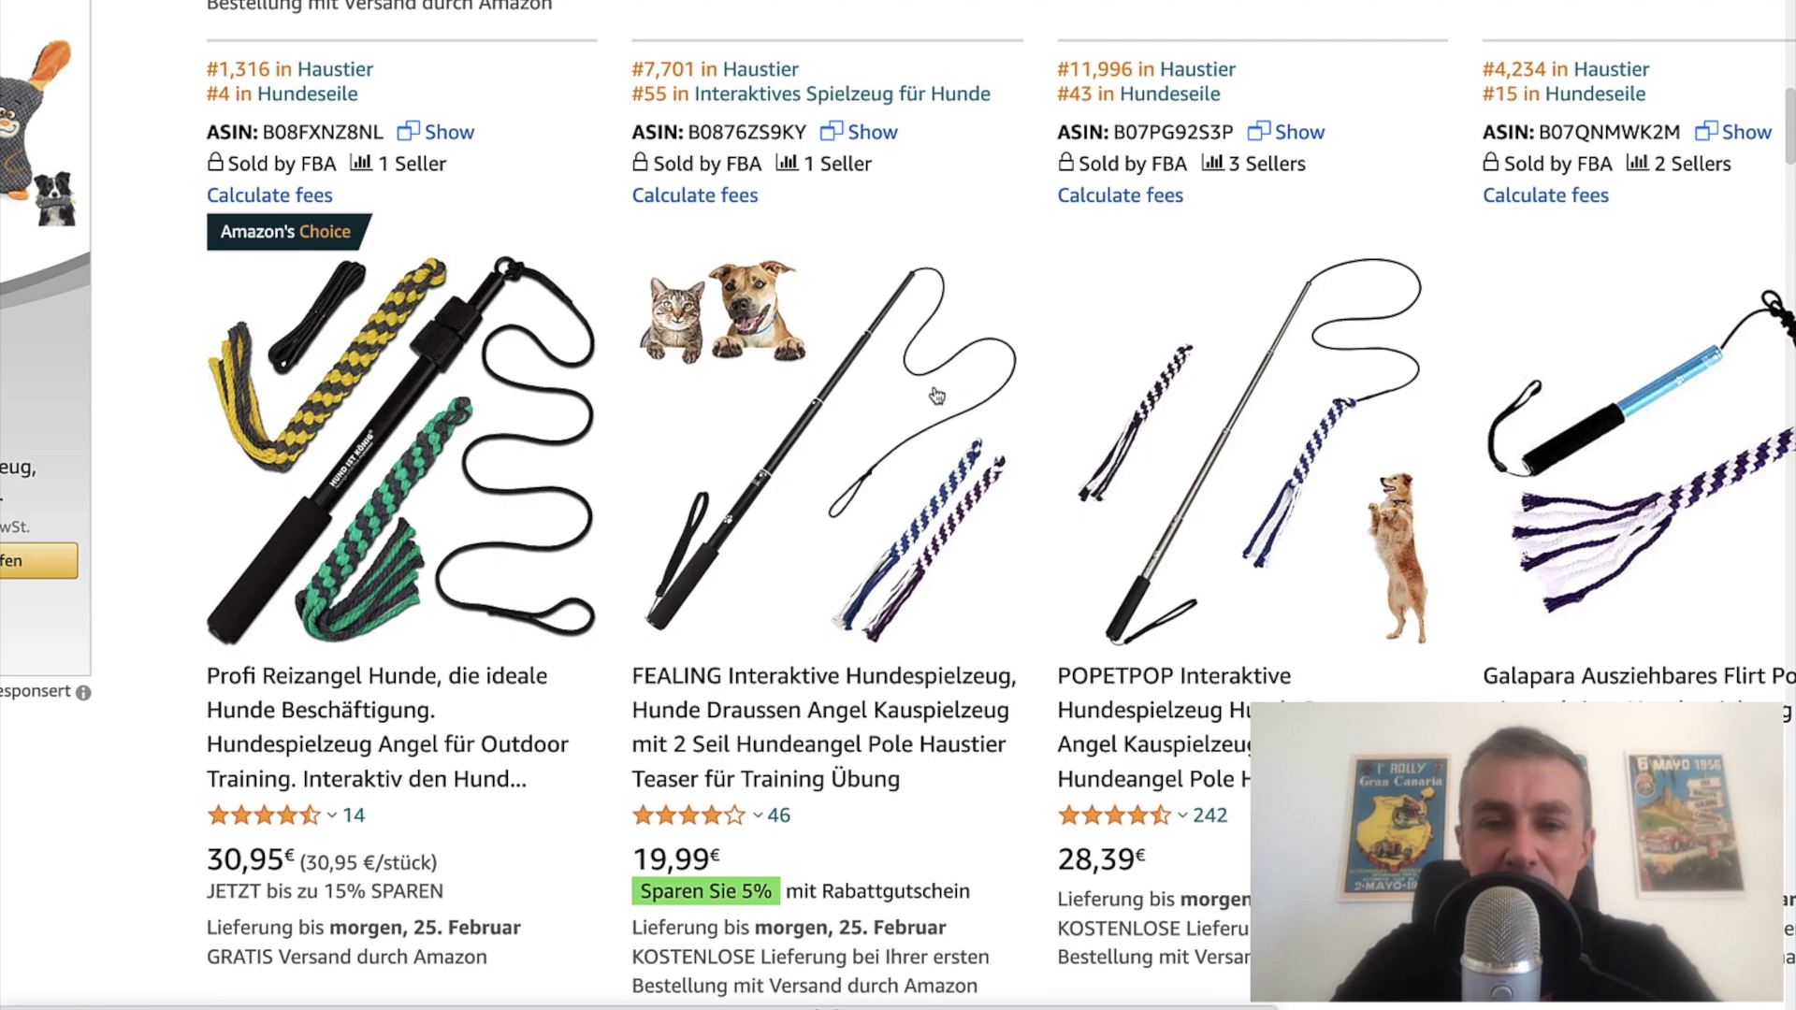
key(super+minus)
scroll(936, 393, down, 1)
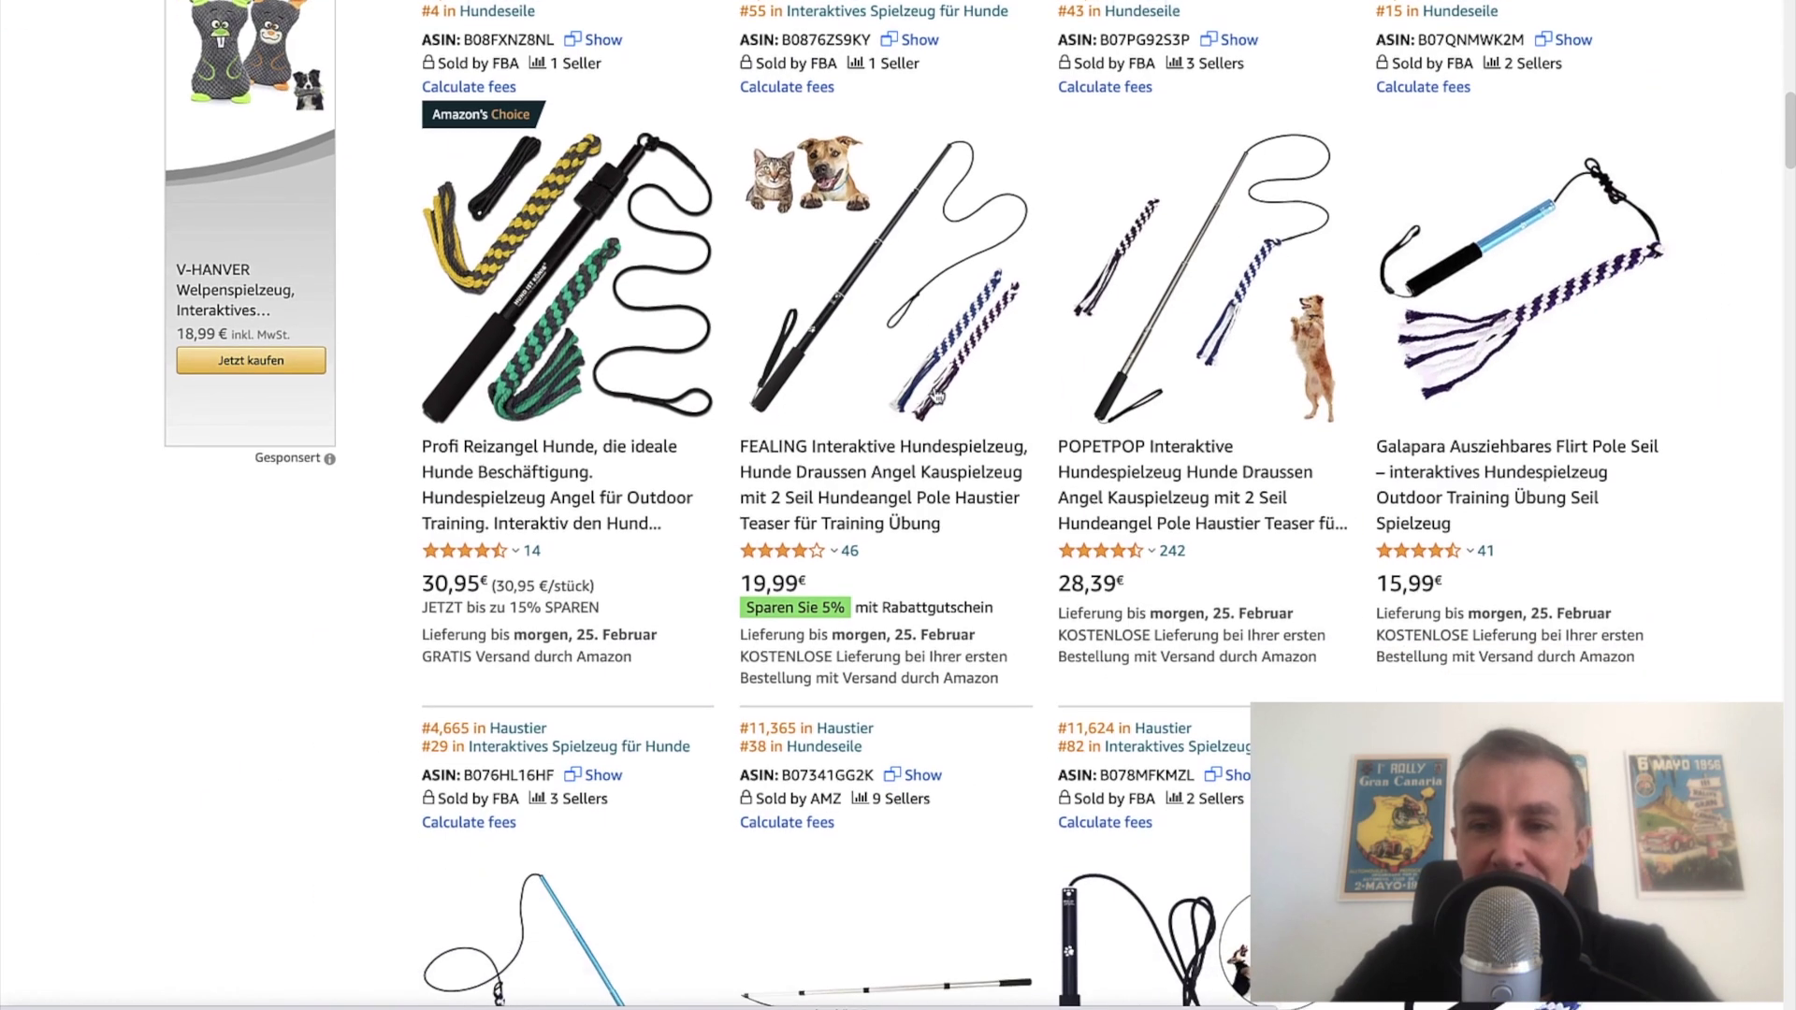
scroll(935, 393, up, 2)
scroll(935, 394, up, 5)
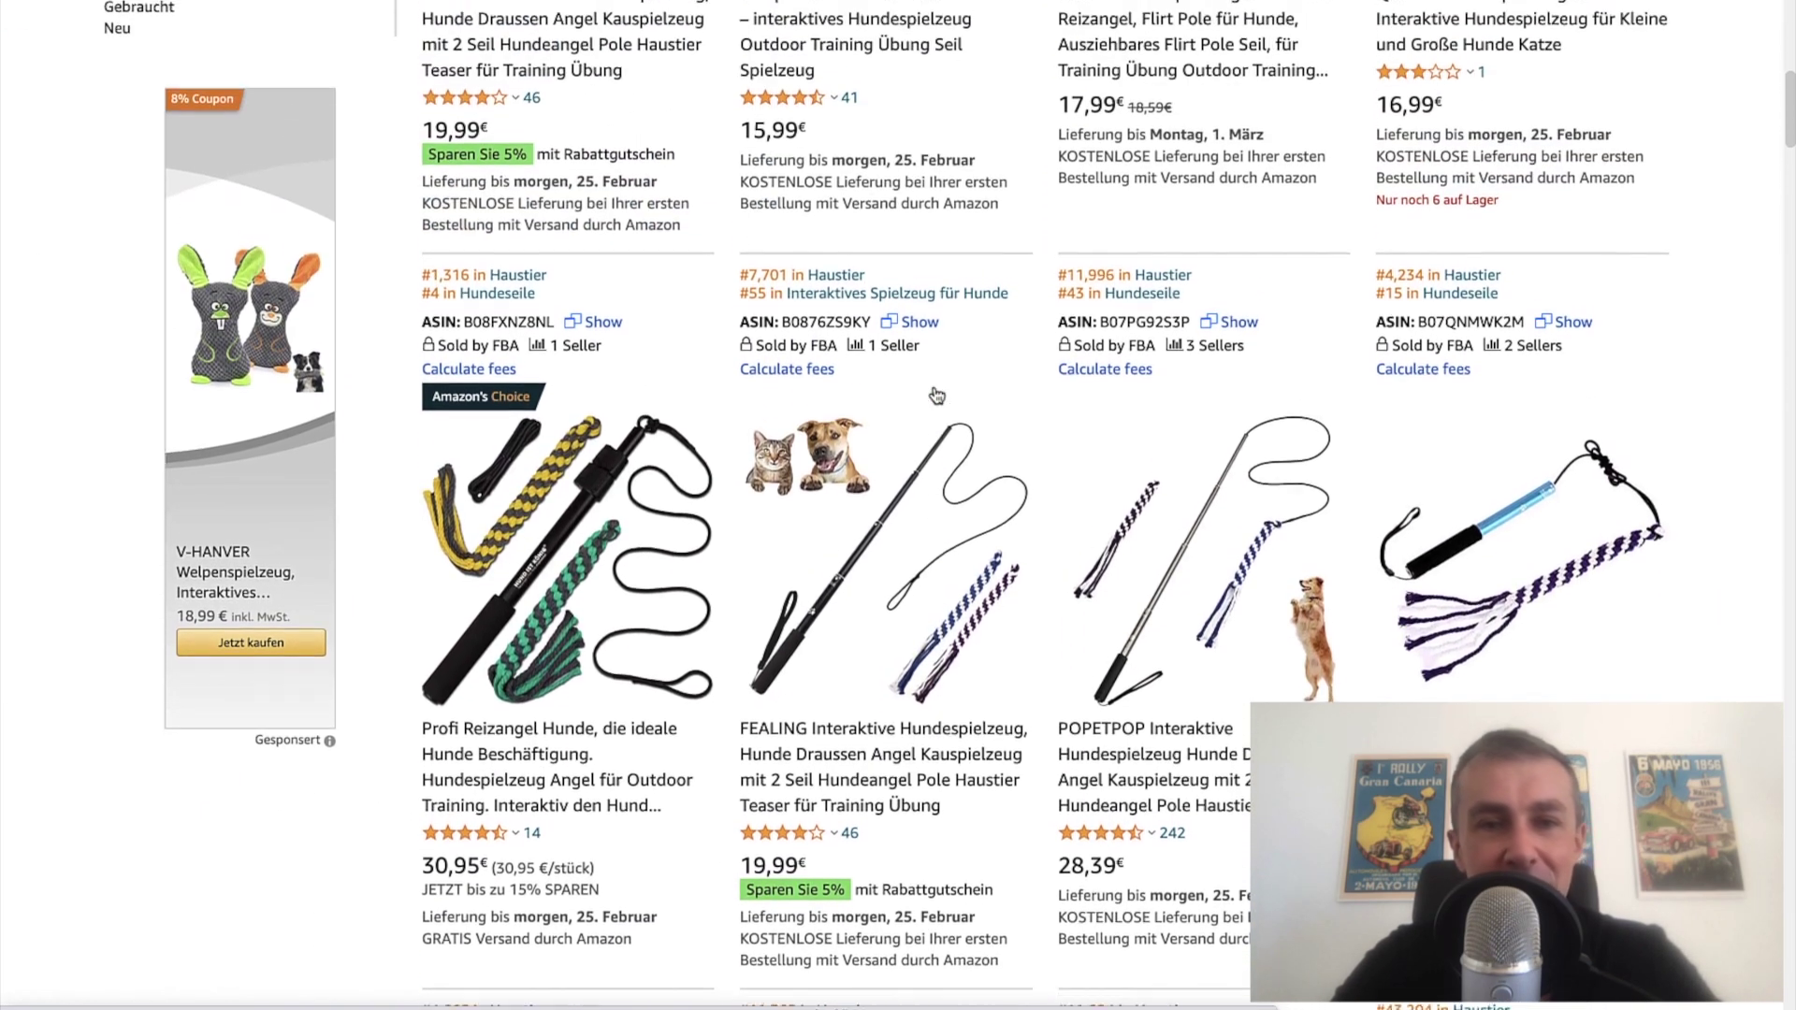
scroll(934, 385, up, 5)
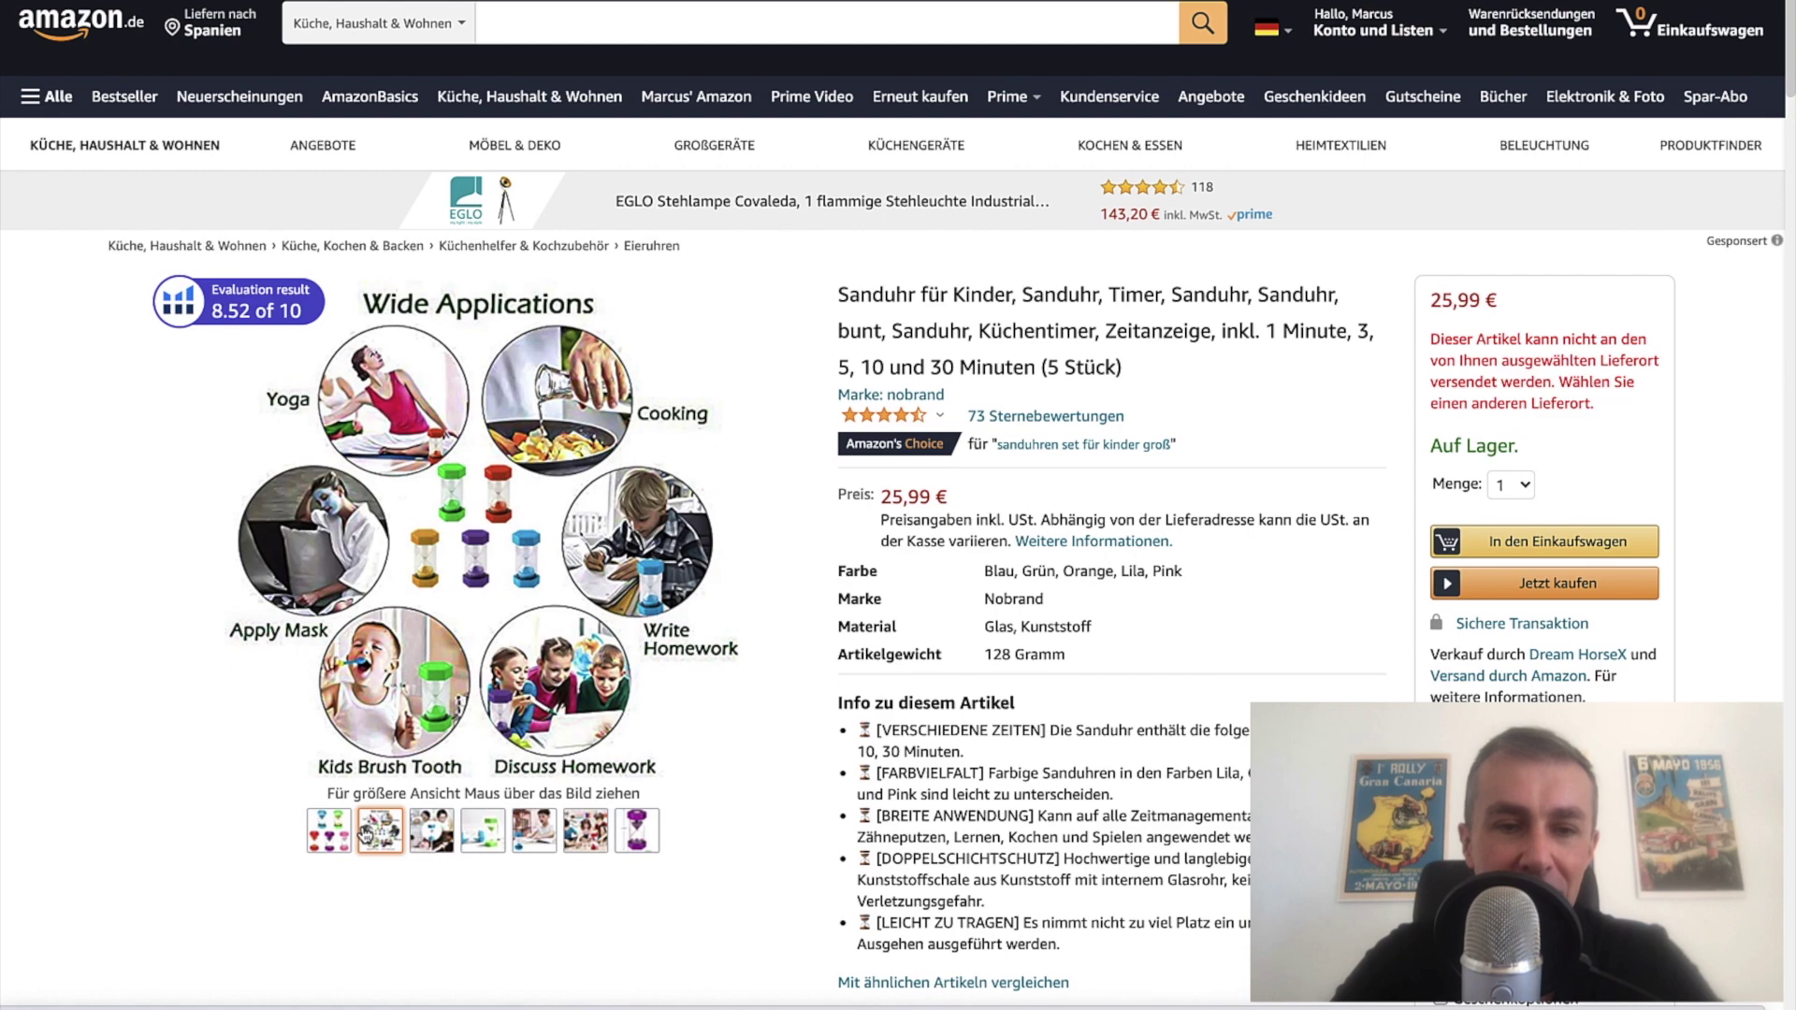
Step: Examine the gallery images of the five-piece Sanduhr für Kinder set on its Amazon.de page, including its size and wide applications pictures
mouse_move(431, 830)
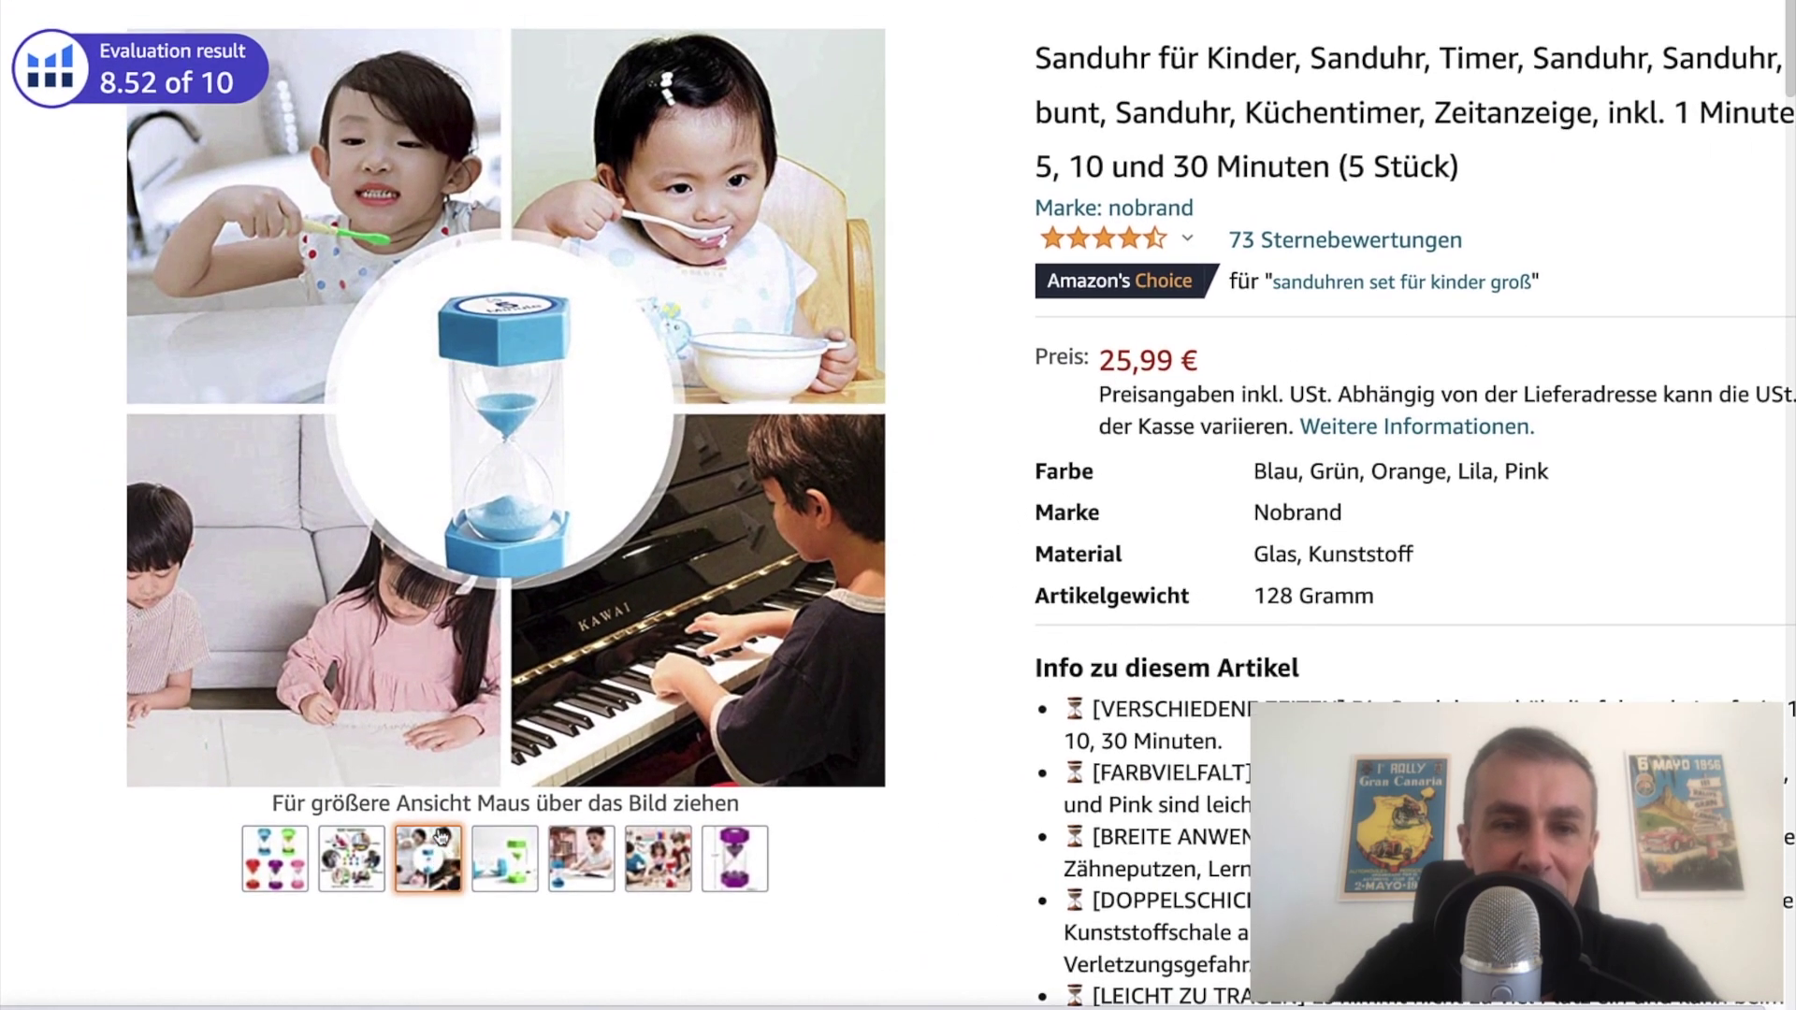
scroll(441, 835, up, 1)
mouse_move(441, 832)
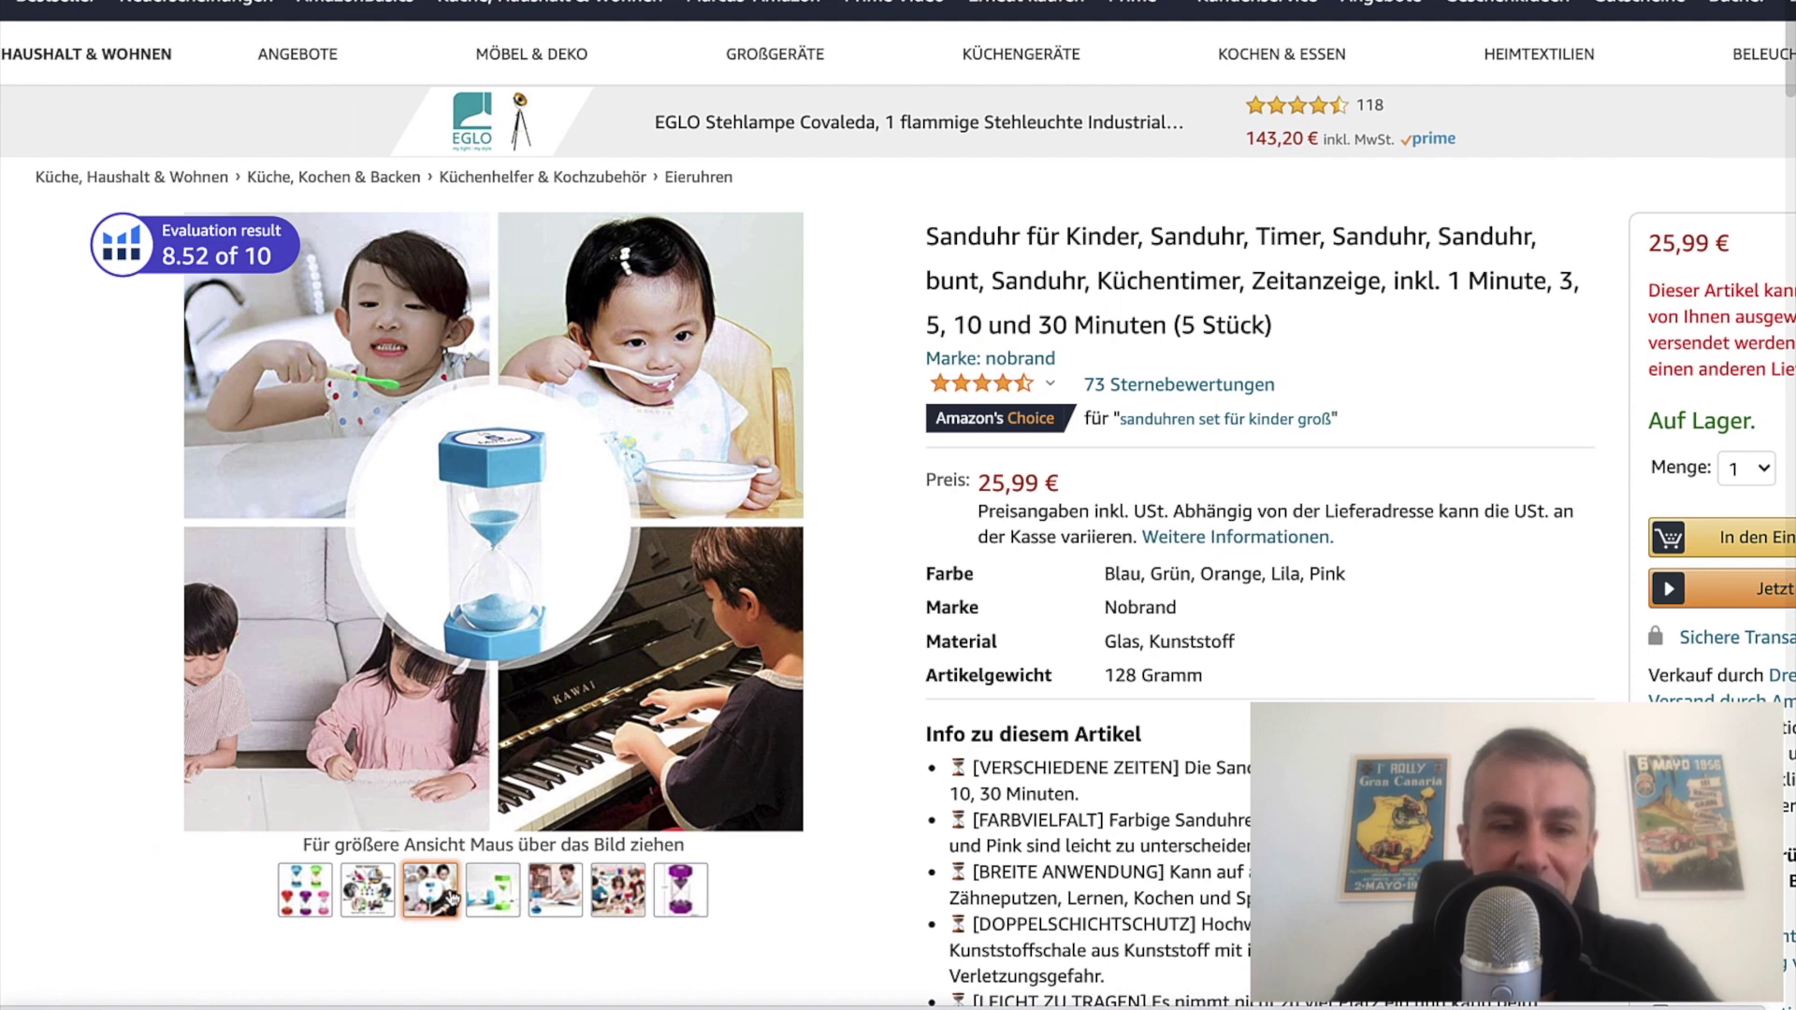
mouse_move(554, 888)
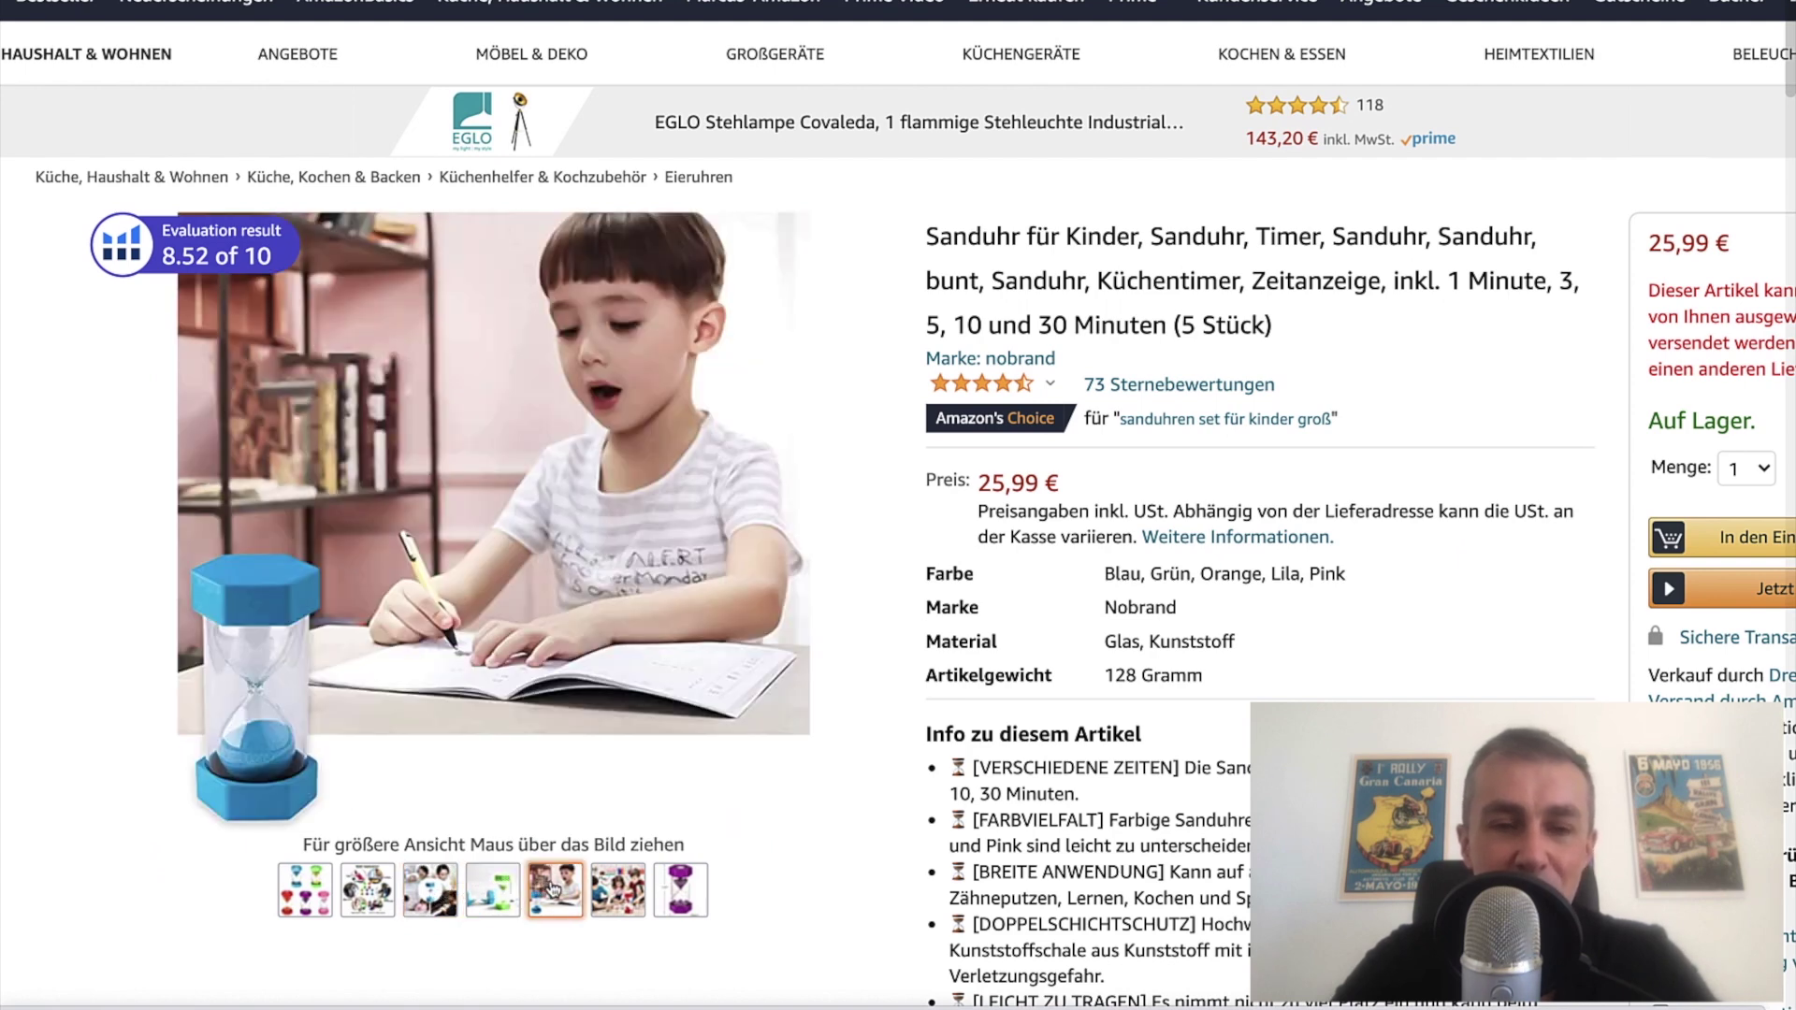
mouse_move(612, 888)
mouse_move(682, 893)
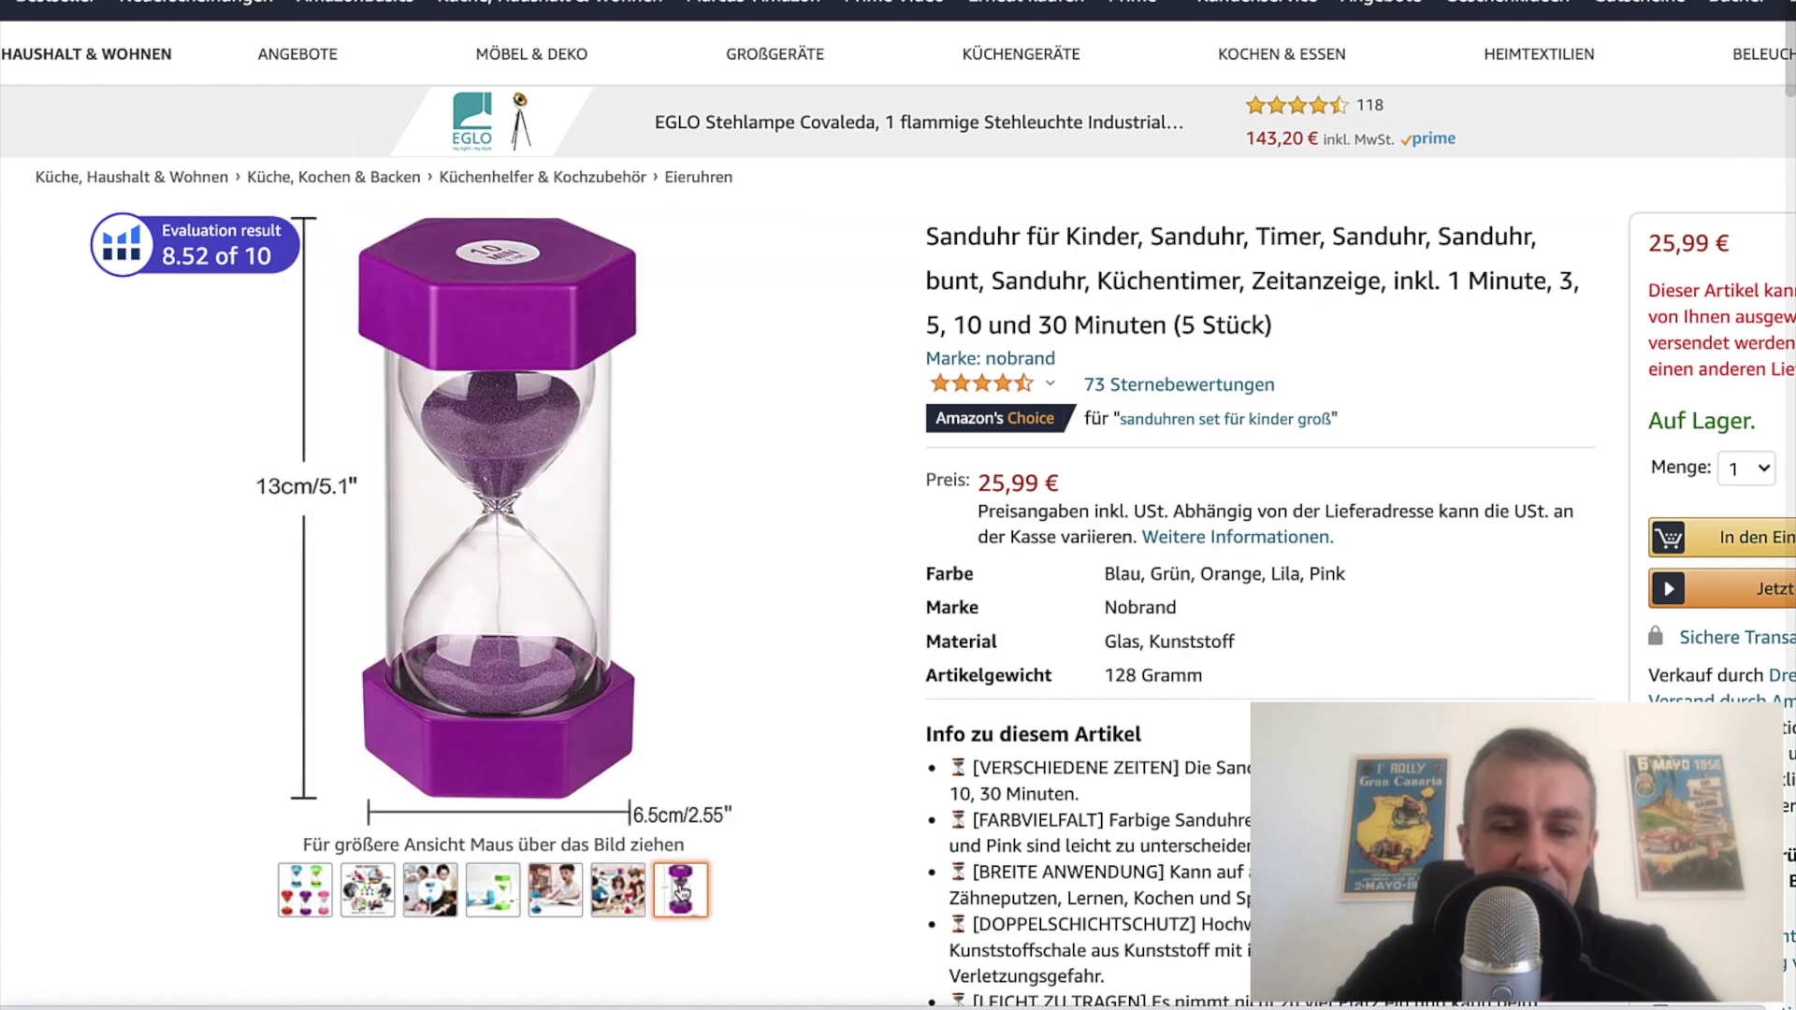
mouse_move(367, 891)
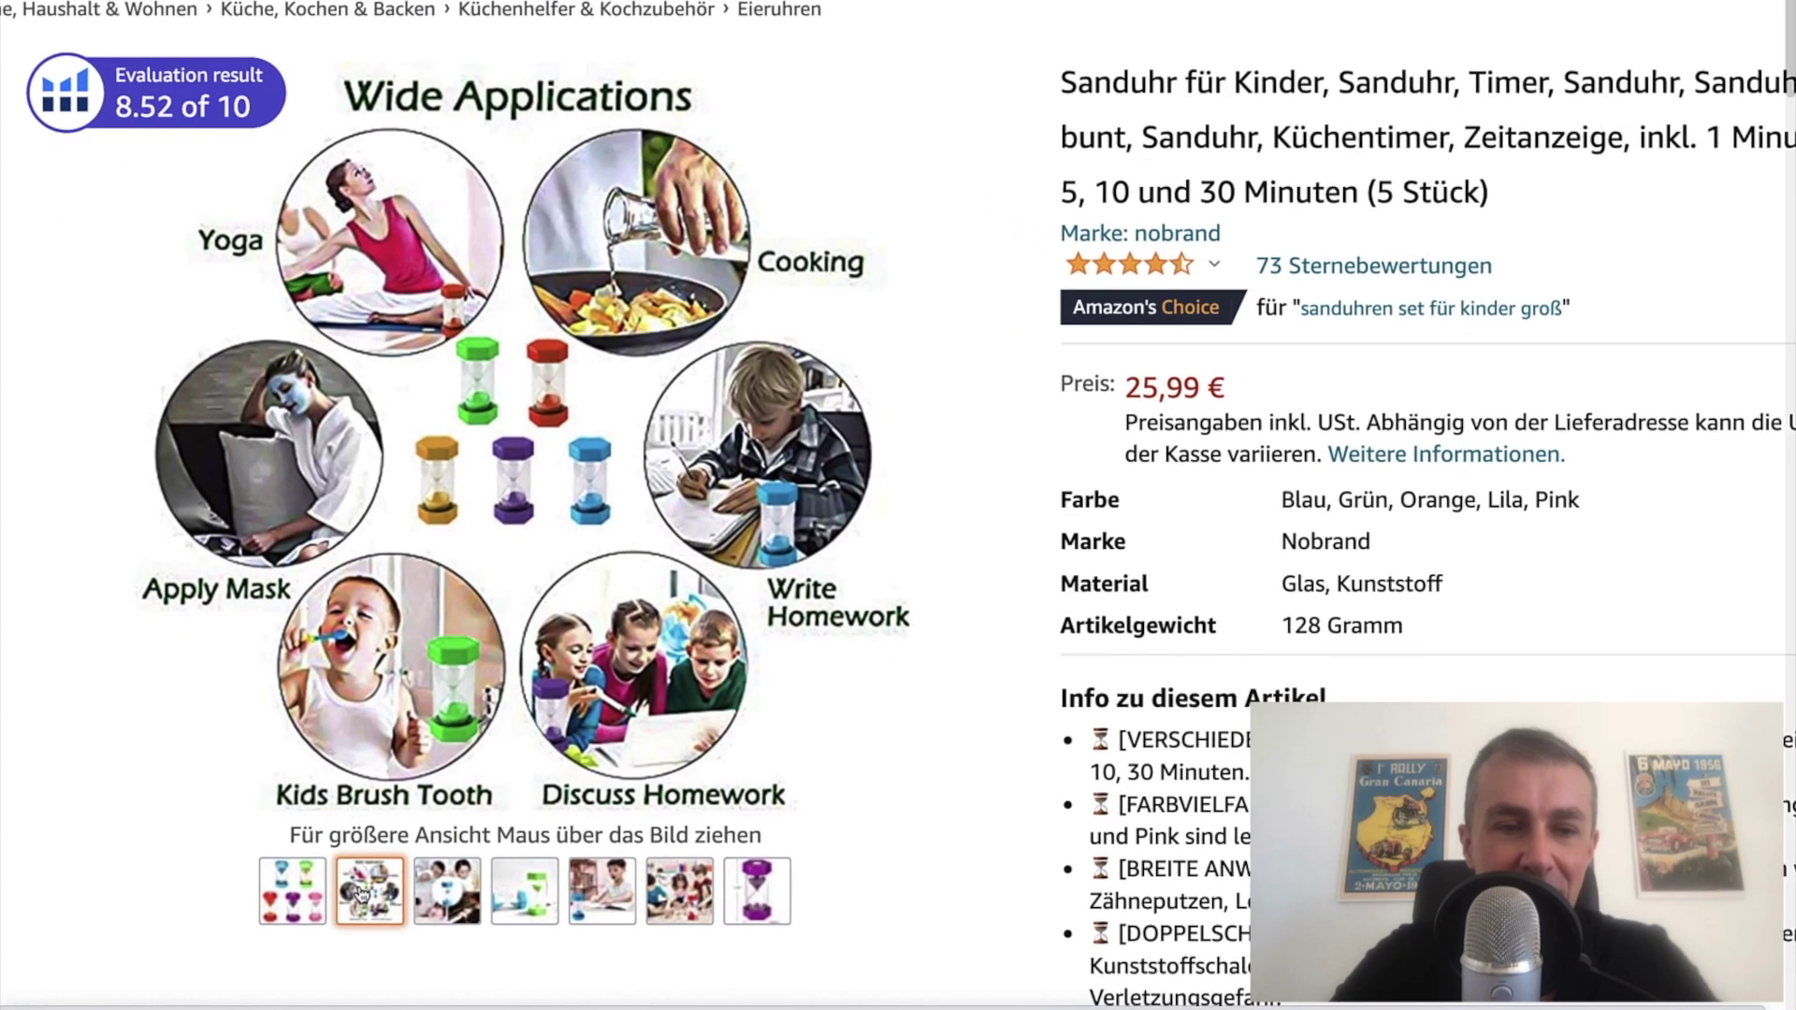
mouse_move(428, 468)
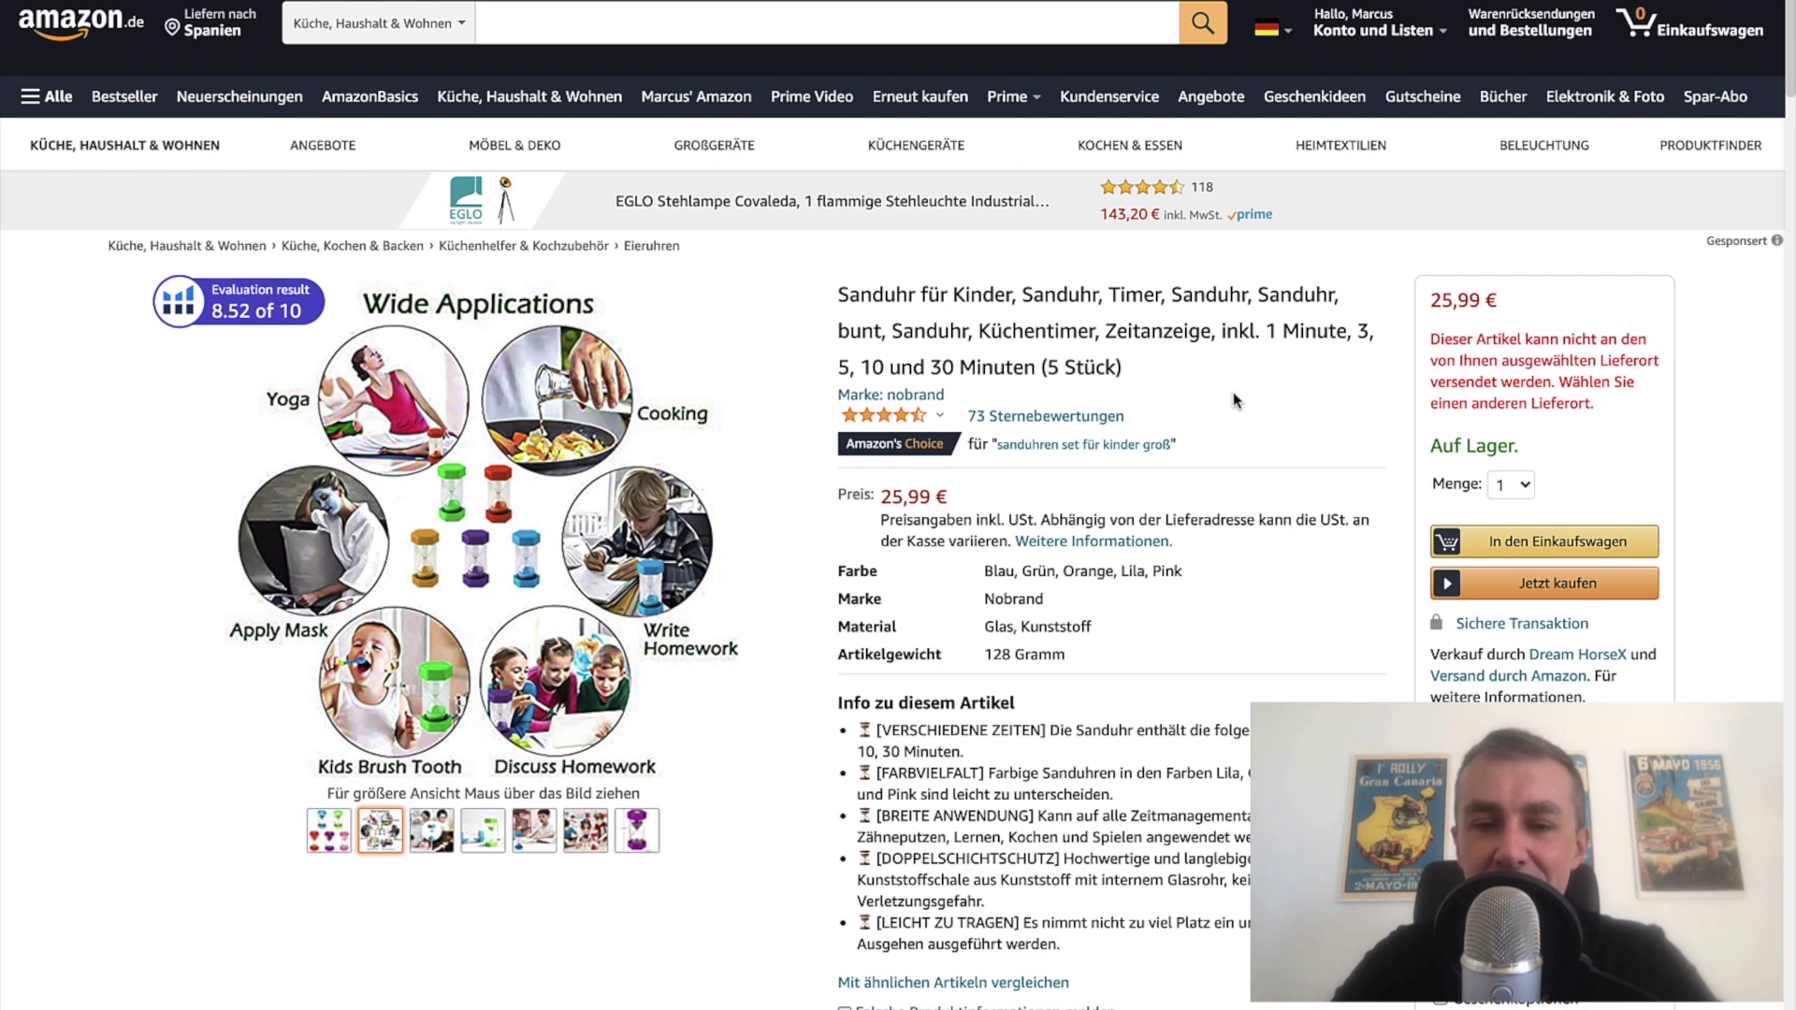
Step: Highlight "Sanduhr für Kinder" in the product title, search all Amazon.de categories for "Sanduhr Kinder" and view the first listings
scroll(1233, 400, down, 2)
scroll(1234, 393, up, 1)
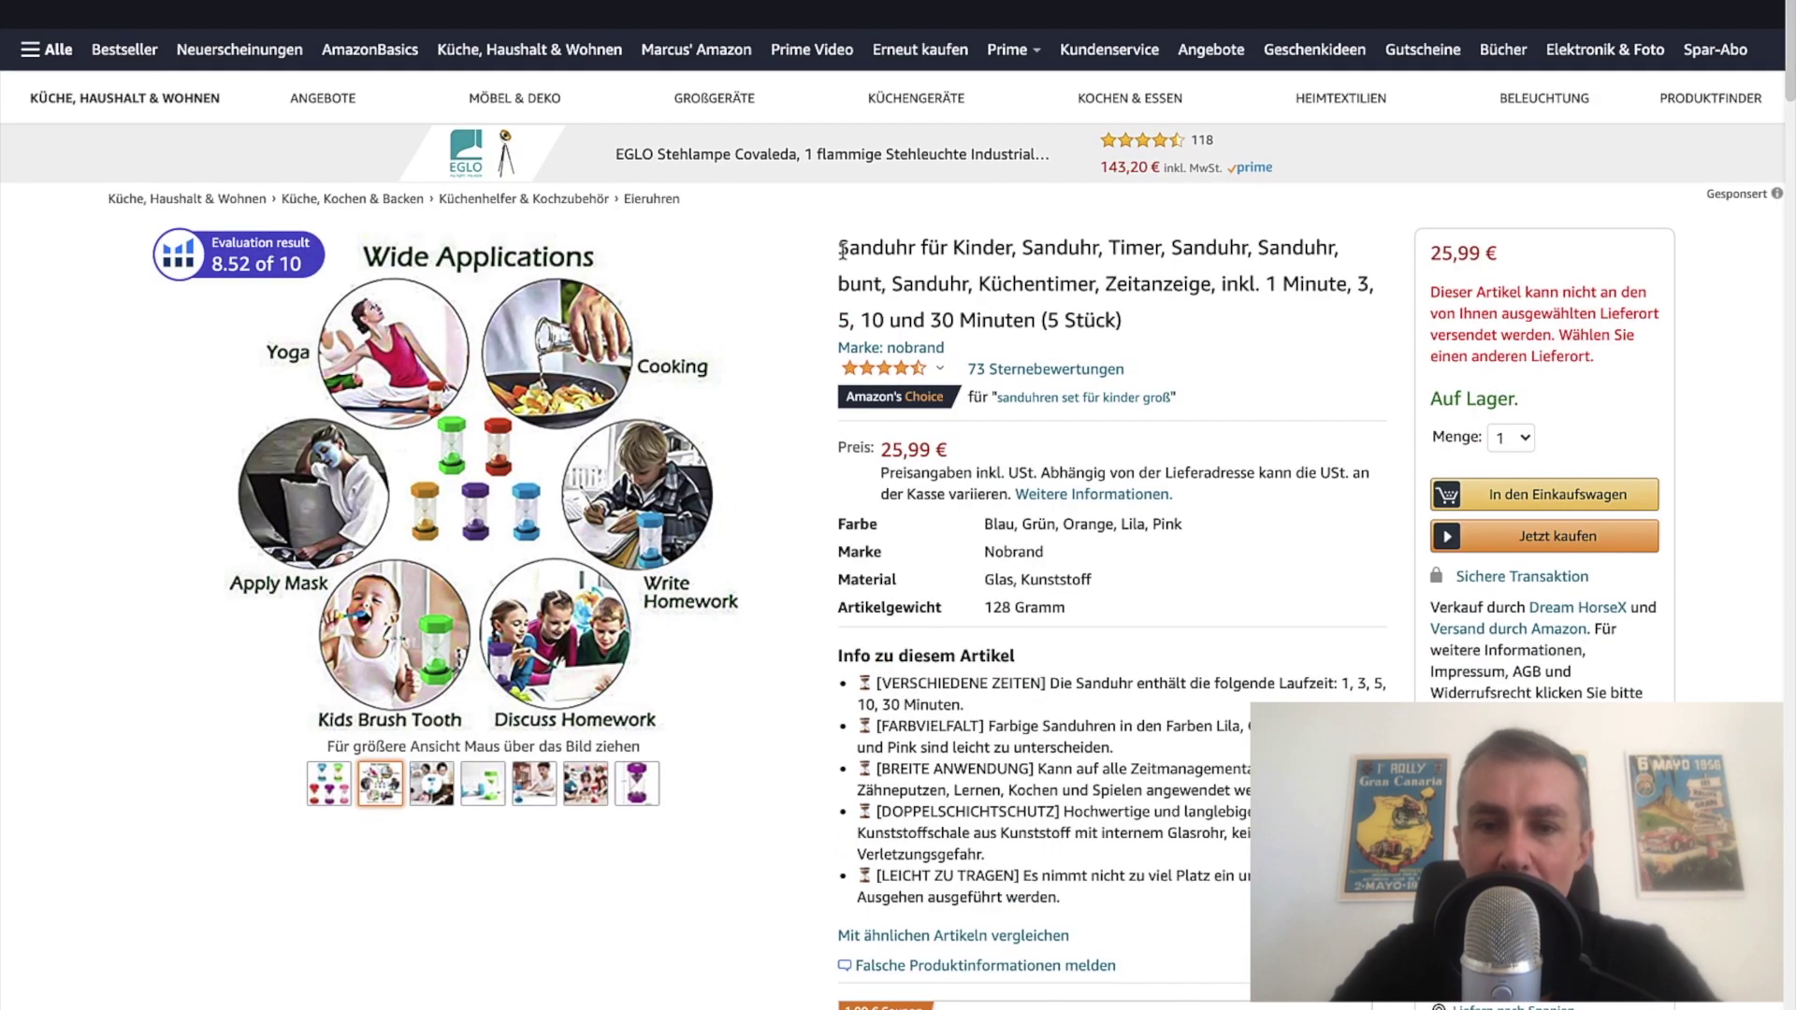
drag(838, 249, 1008, 253)
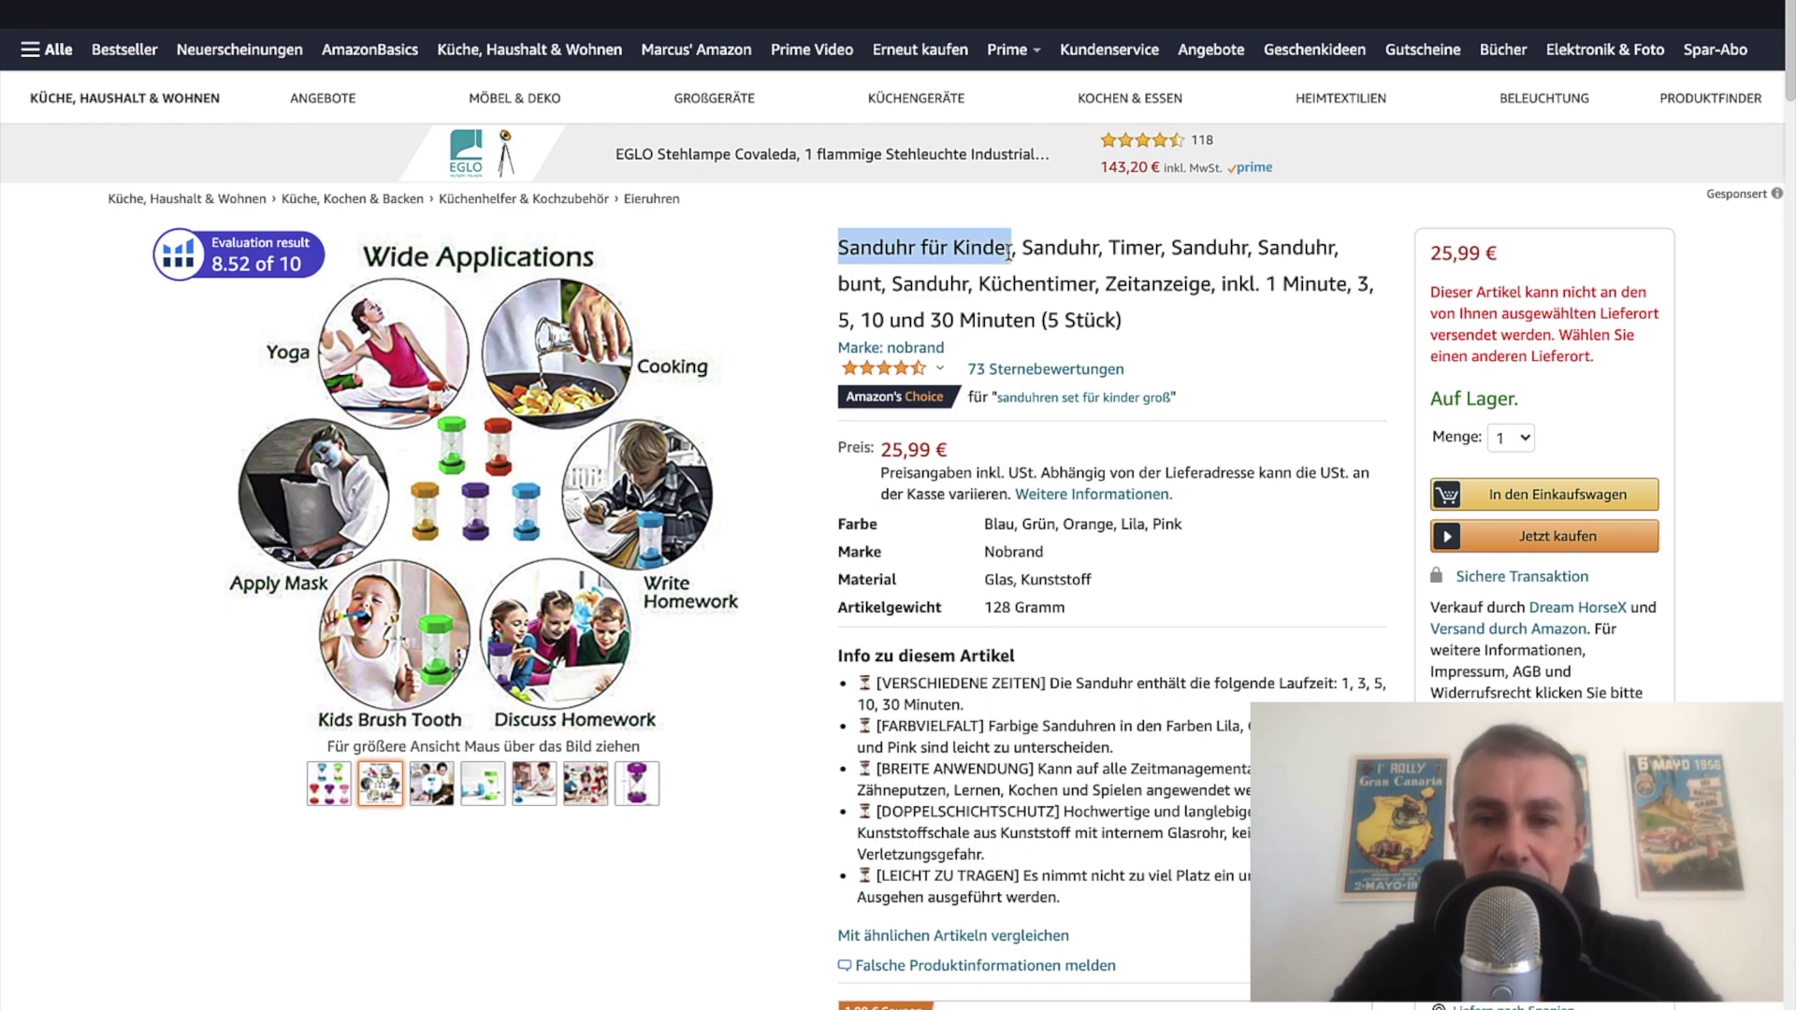
scroll(374, 281, up, 1)
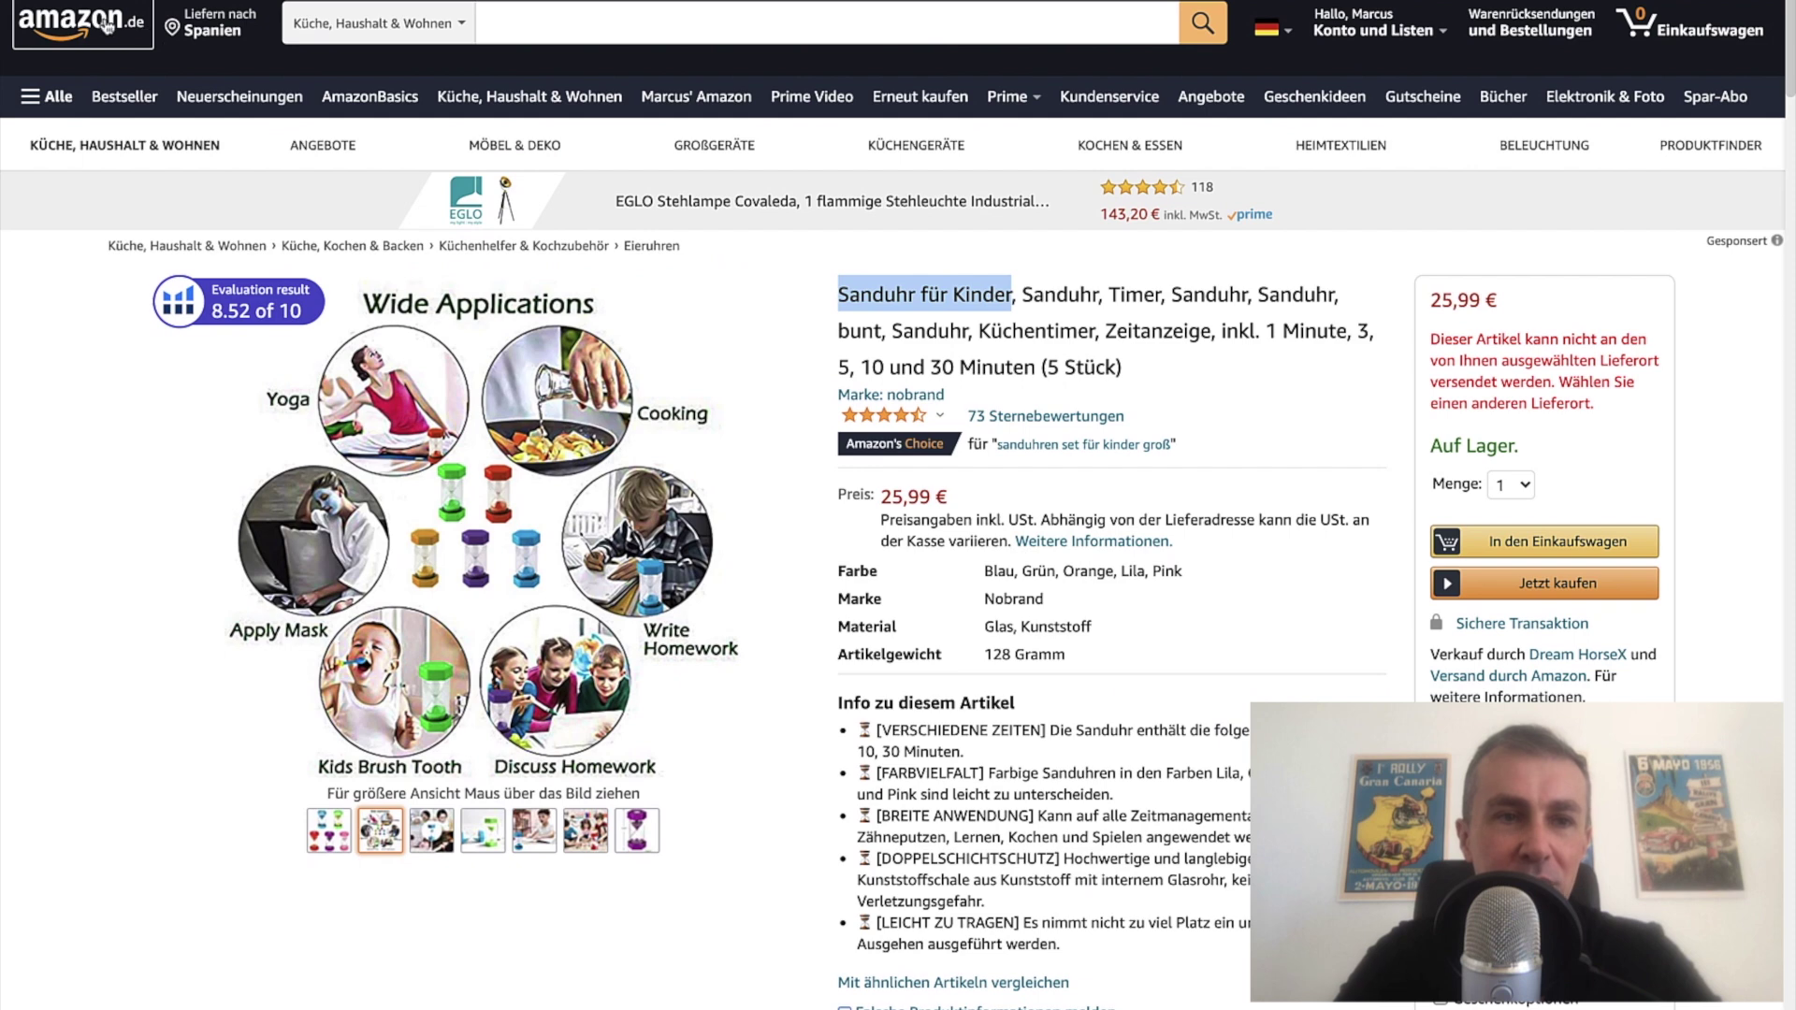
click(106, 26)
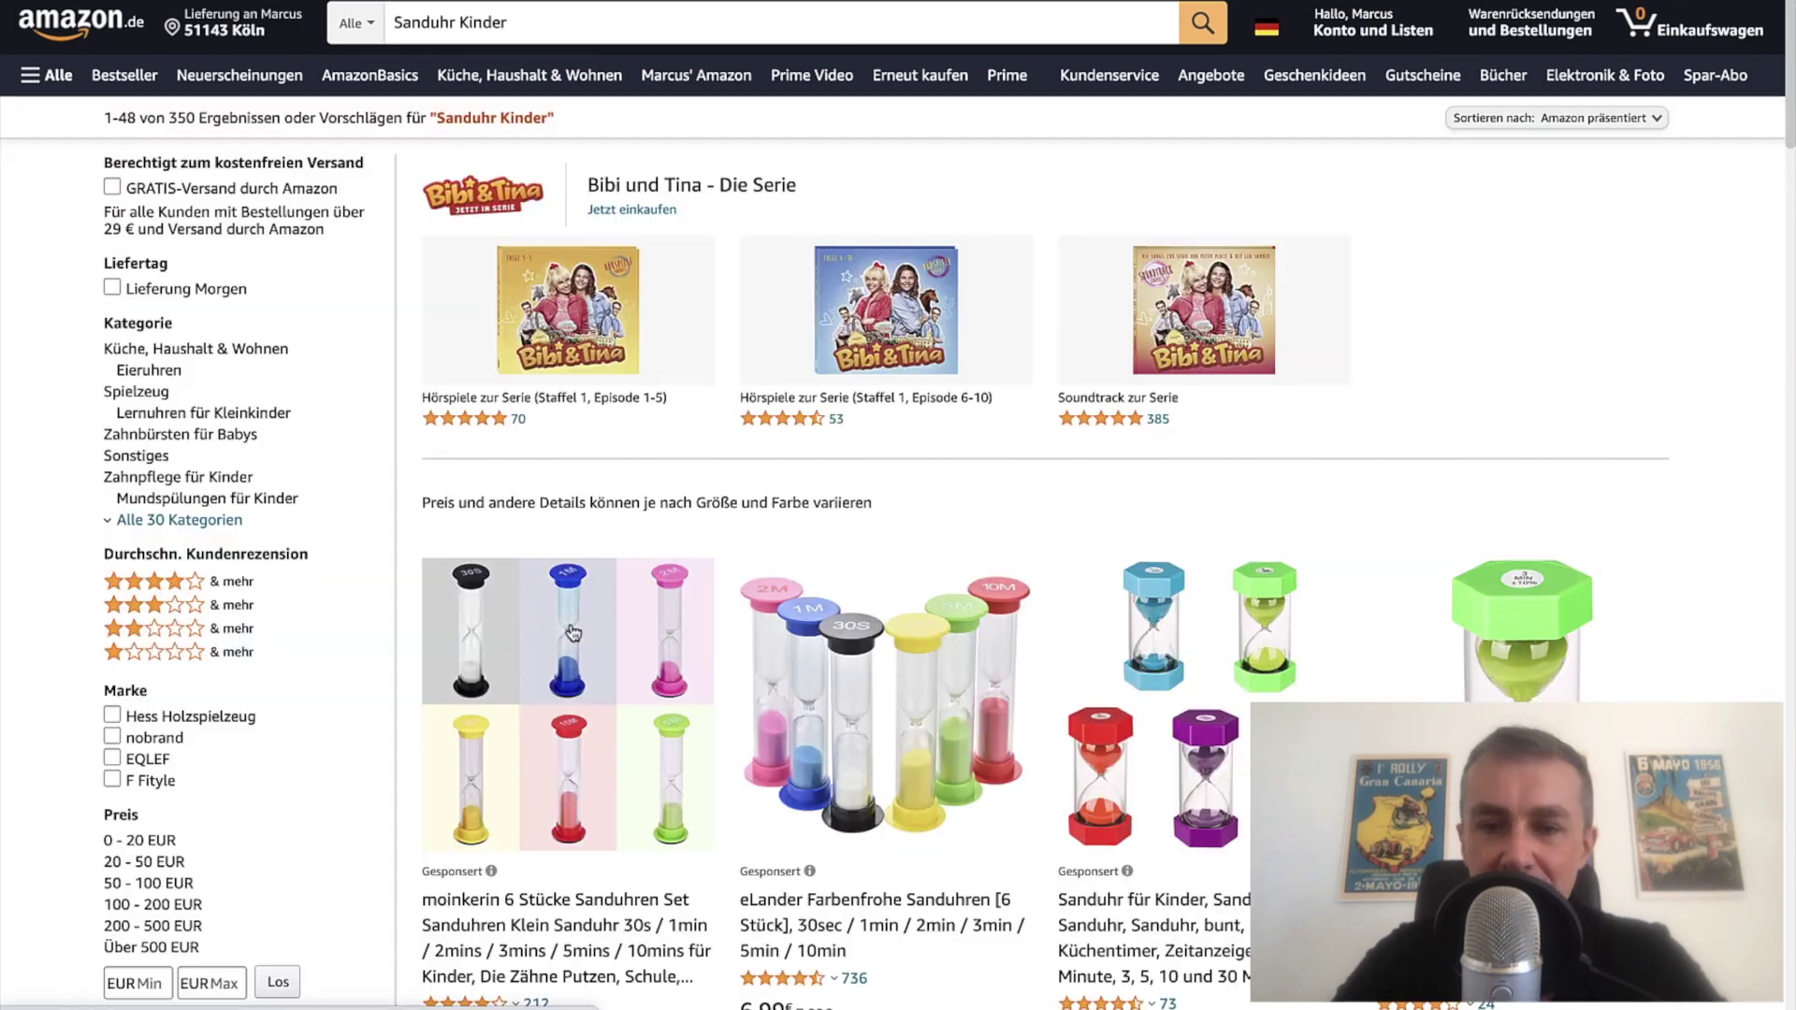
scroll(573, 633, down, 4)
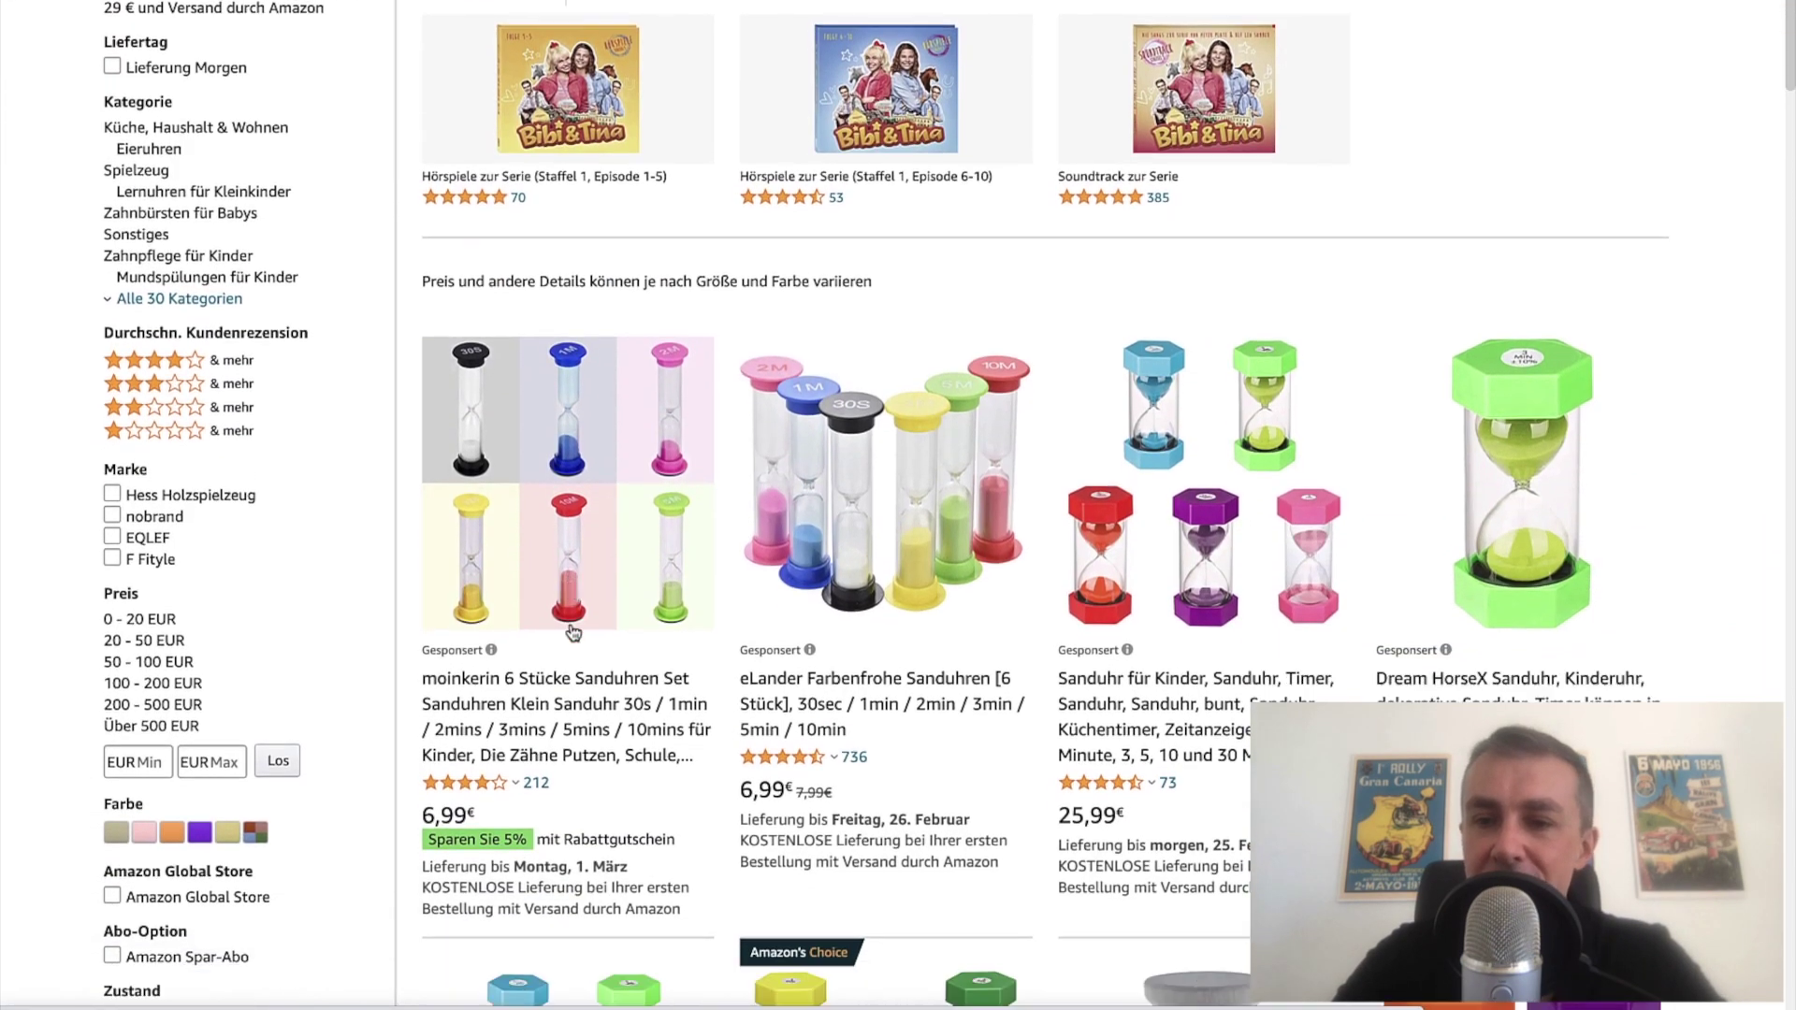
Step: Examine the Sanduhr Kinder listings on Amazon.de, checking designs, set sizes, prices and customer ratings
scroll(574, 633, down, 1)
scroll(574, 633, down, 2)
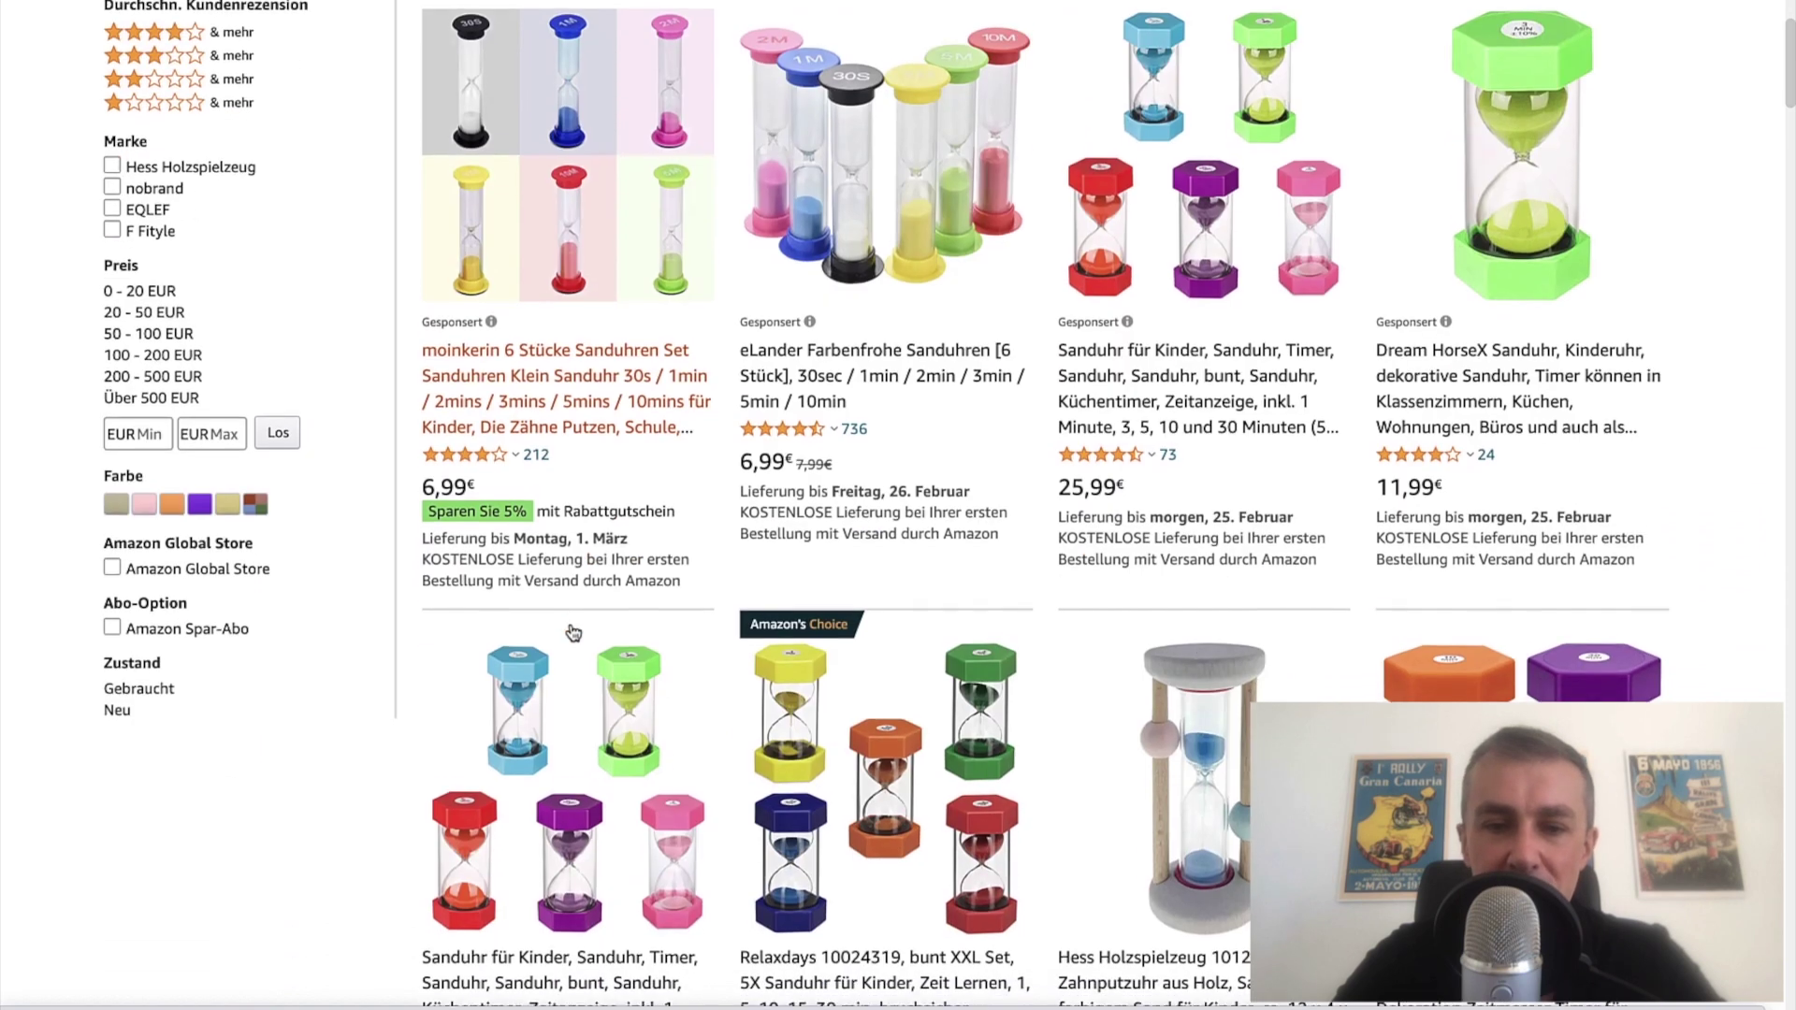
scroll(574, 633, down, 2)
scroll(333, 719, down, 2)
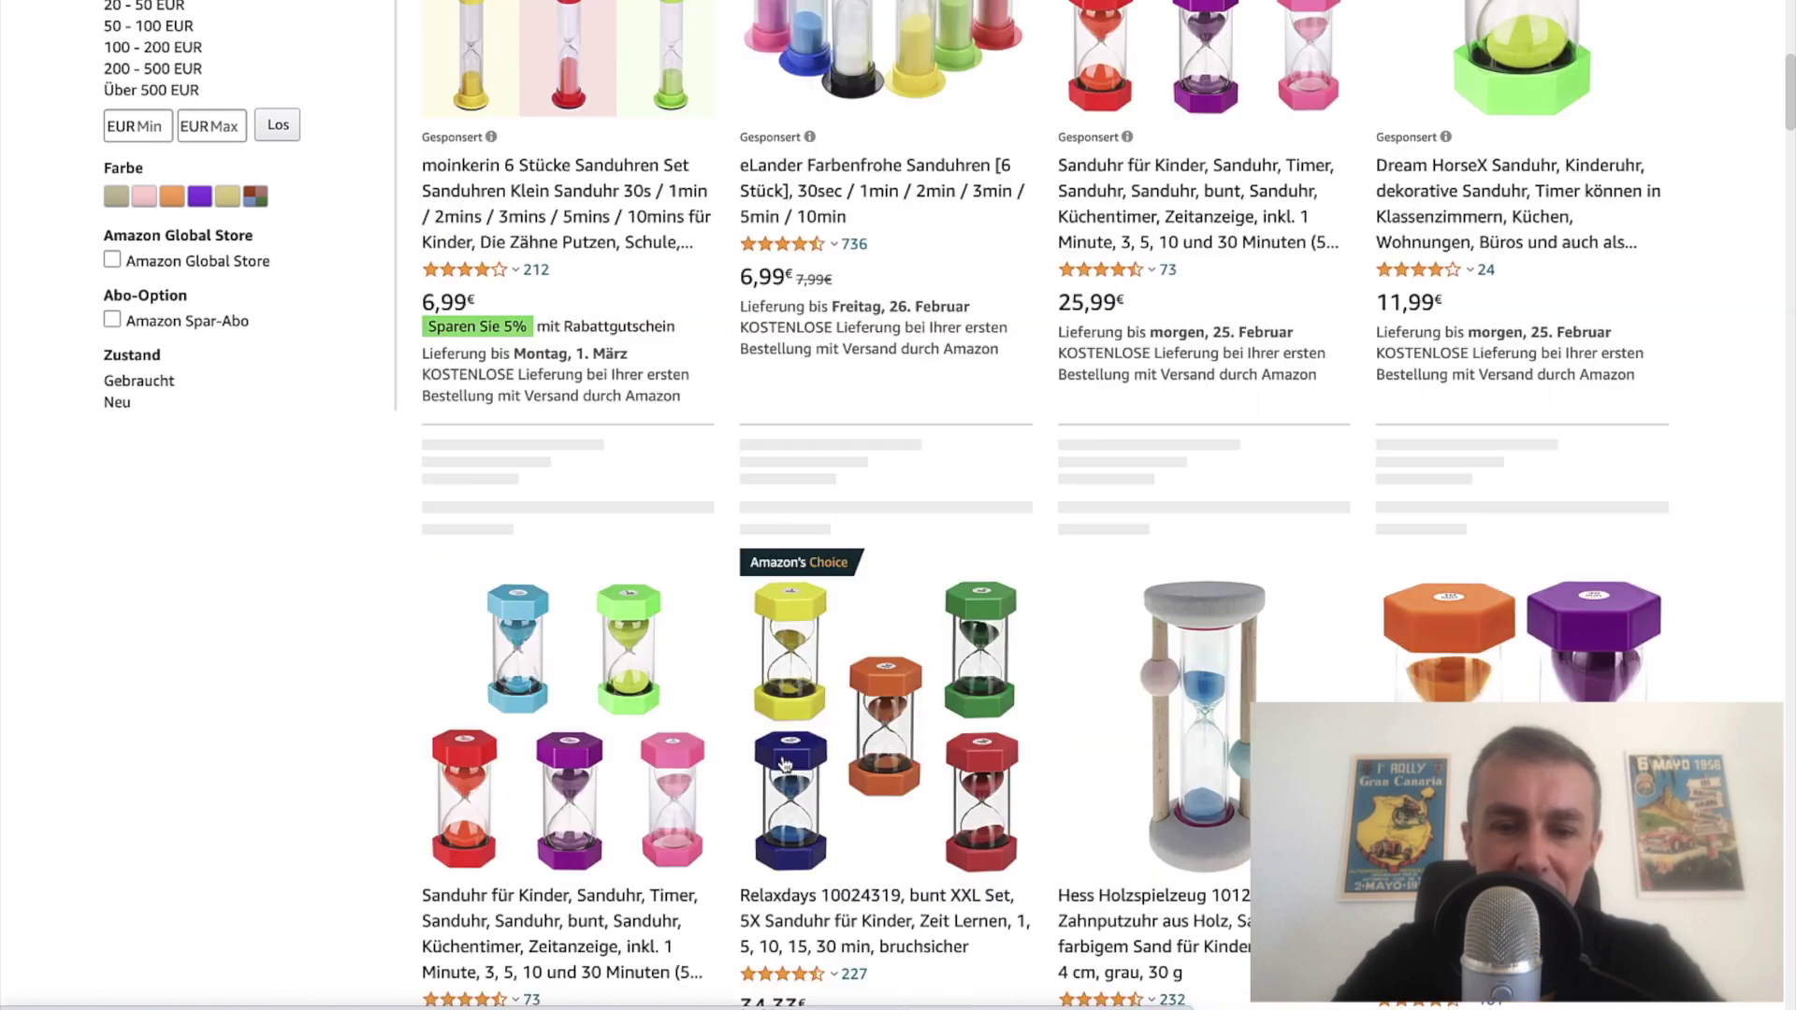
scroll(806, 841, down, 4)
scroll(806, 841, down, 3)
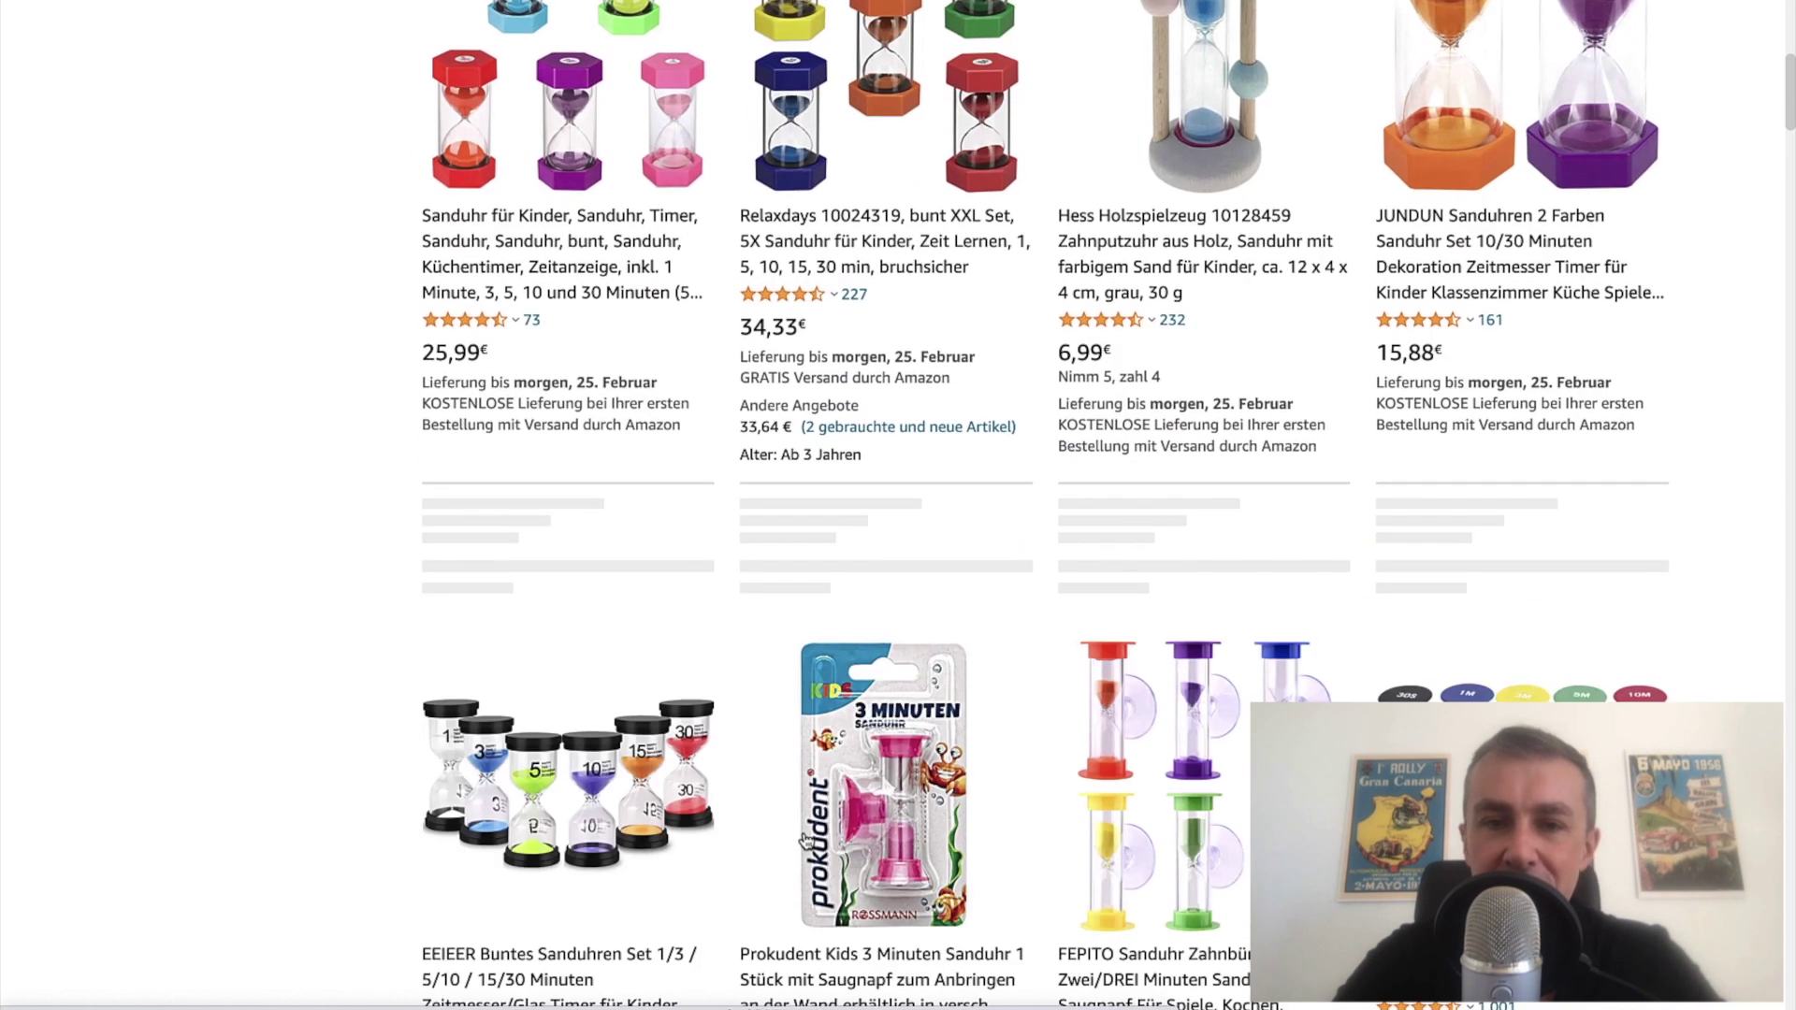
scroll(806, 841, up, 5)
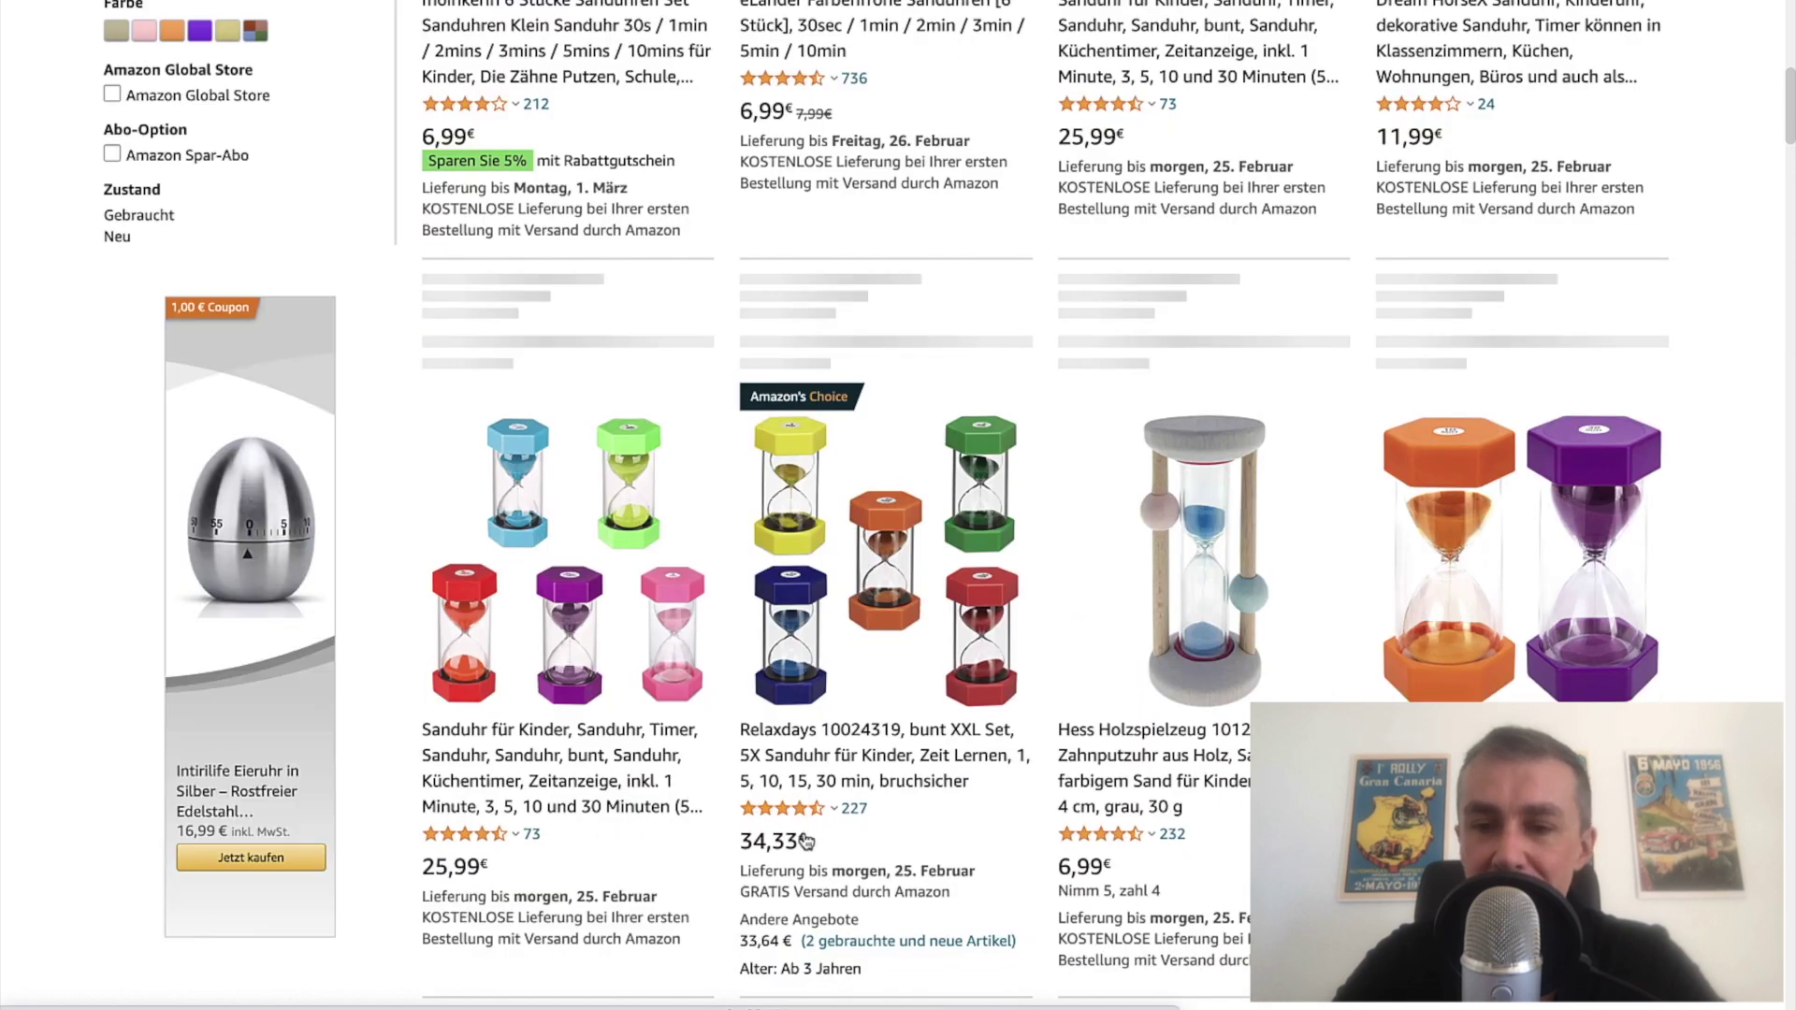
scroll(806, 841, up, 4)
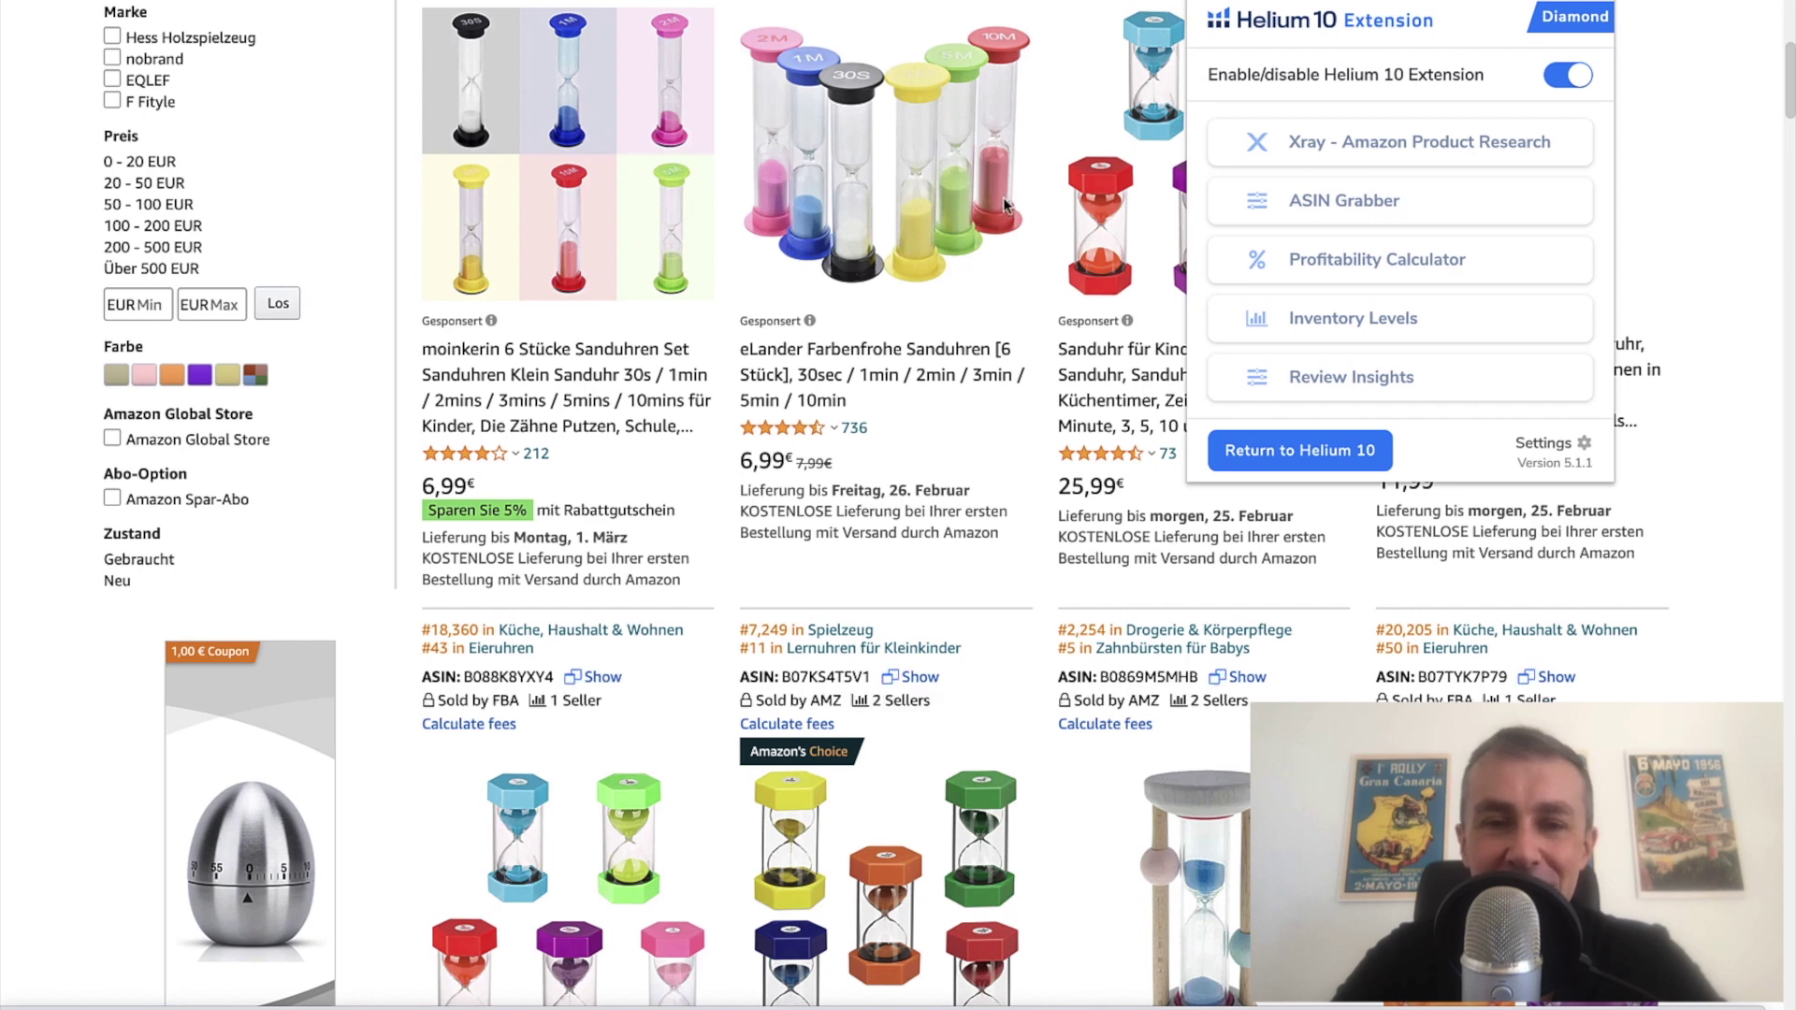
Step: Run Helium 10 Xray on the Sanduhr Kinder search results and reposition its window over the page
click(1308, 150)
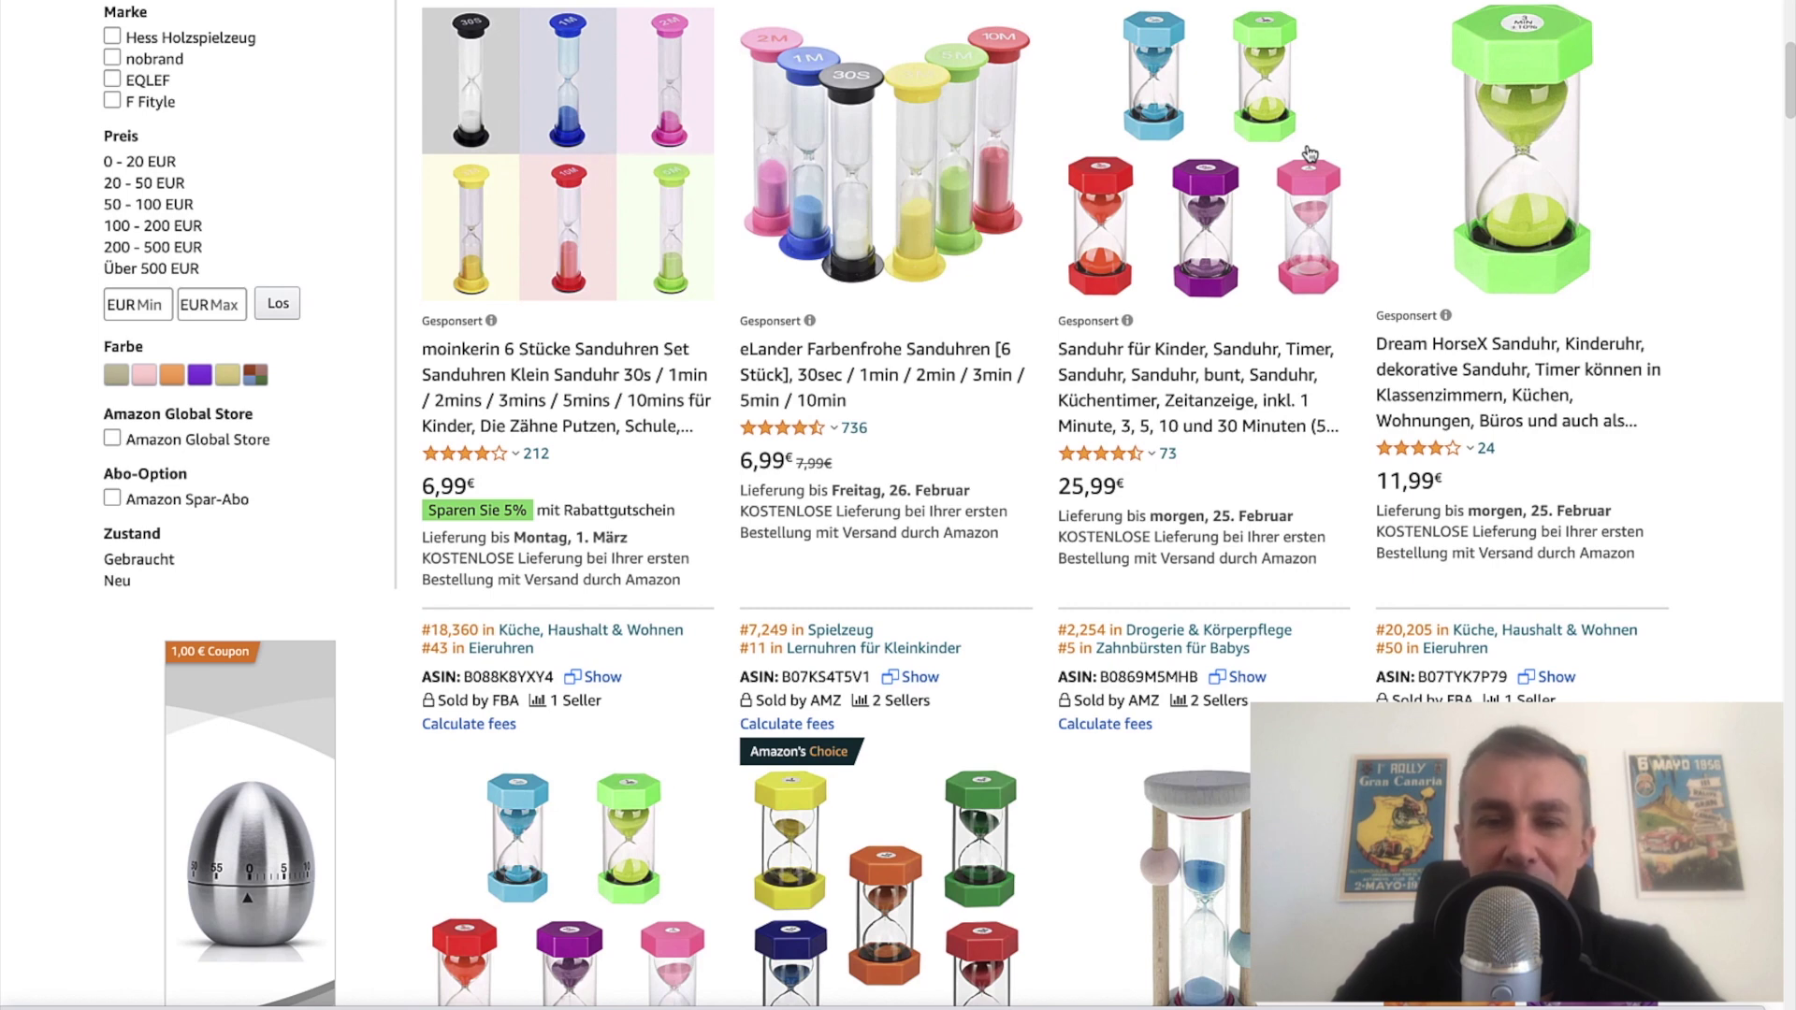
scroll(948, 205, up, 1)
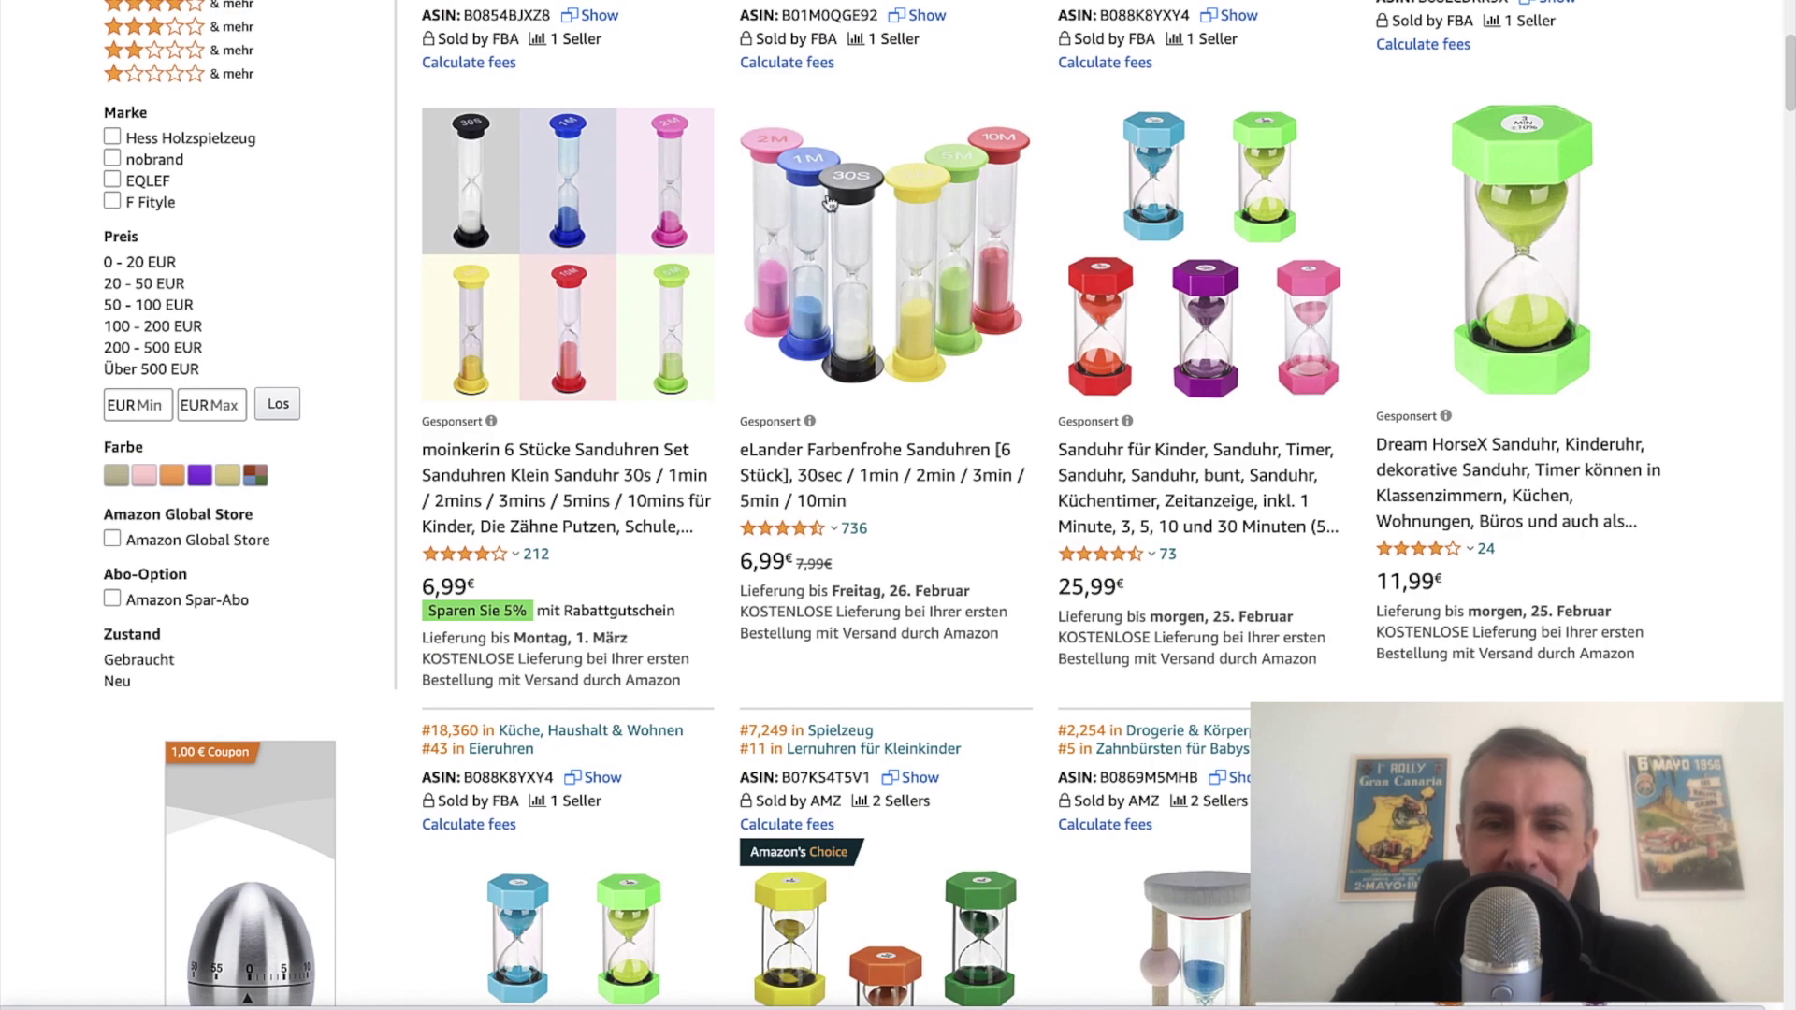
scroll(926, 281, down, 6)
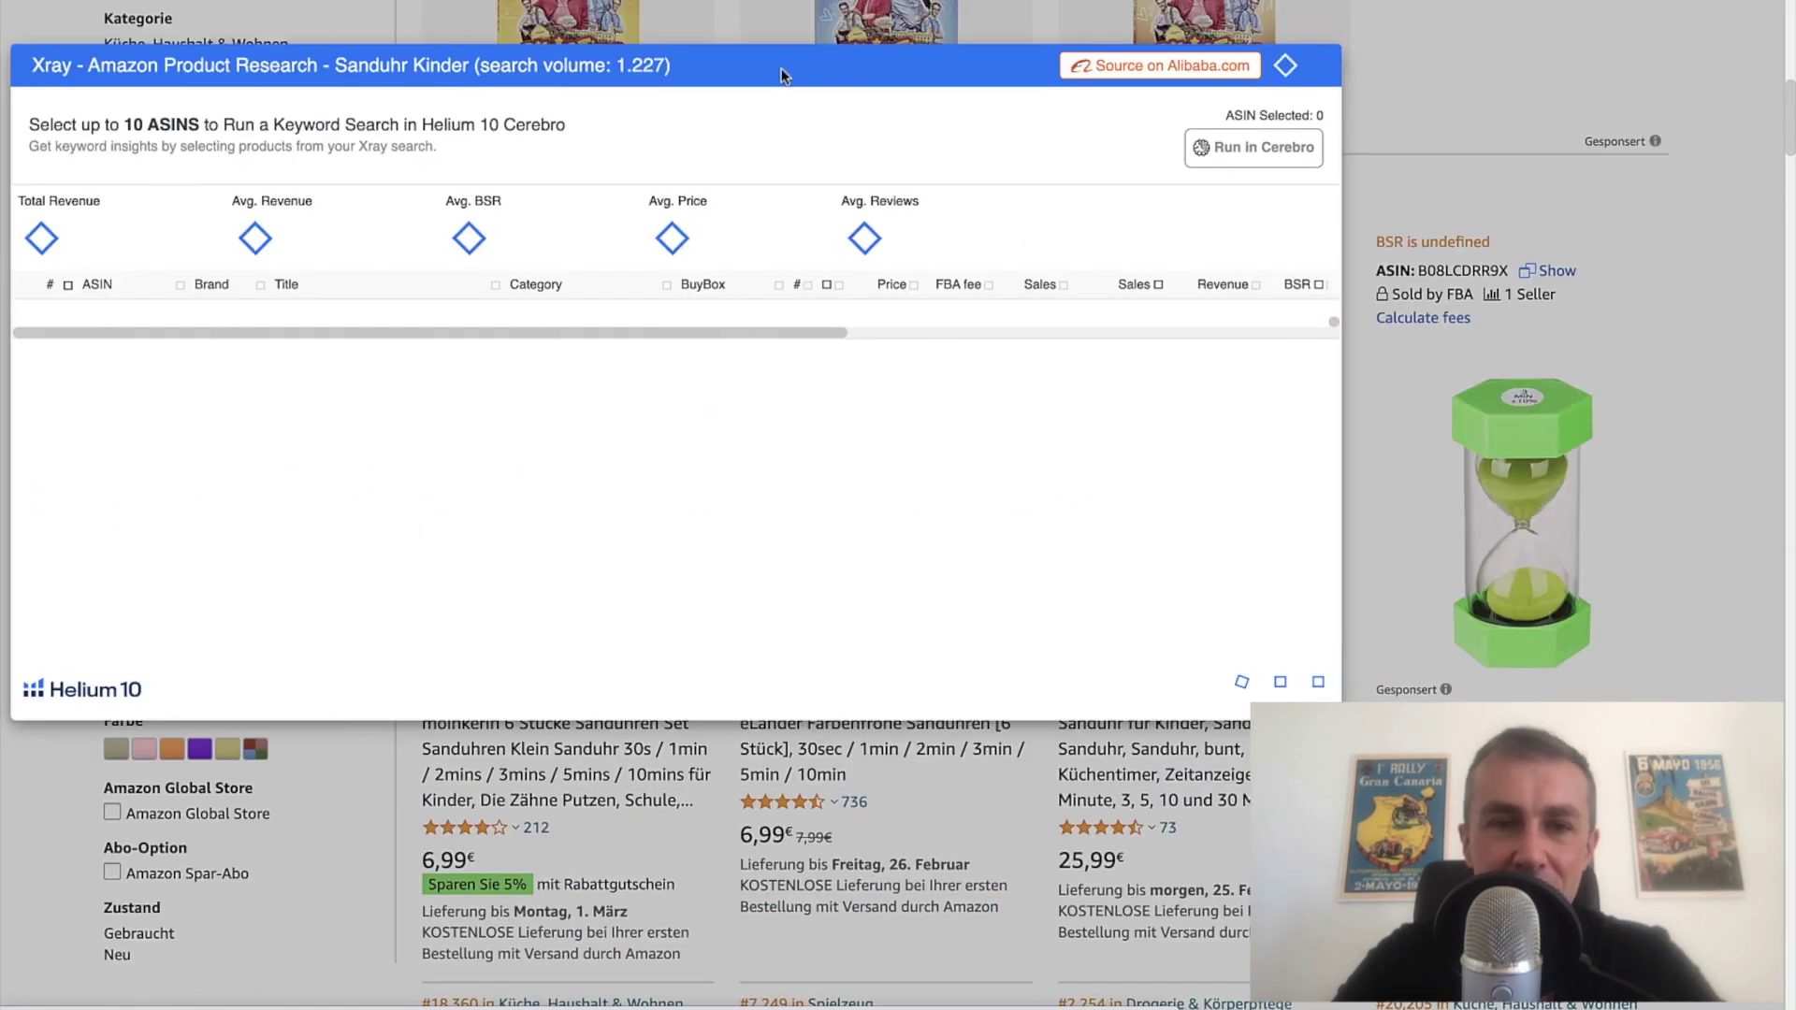
drag(783, 80, 1105, 150)
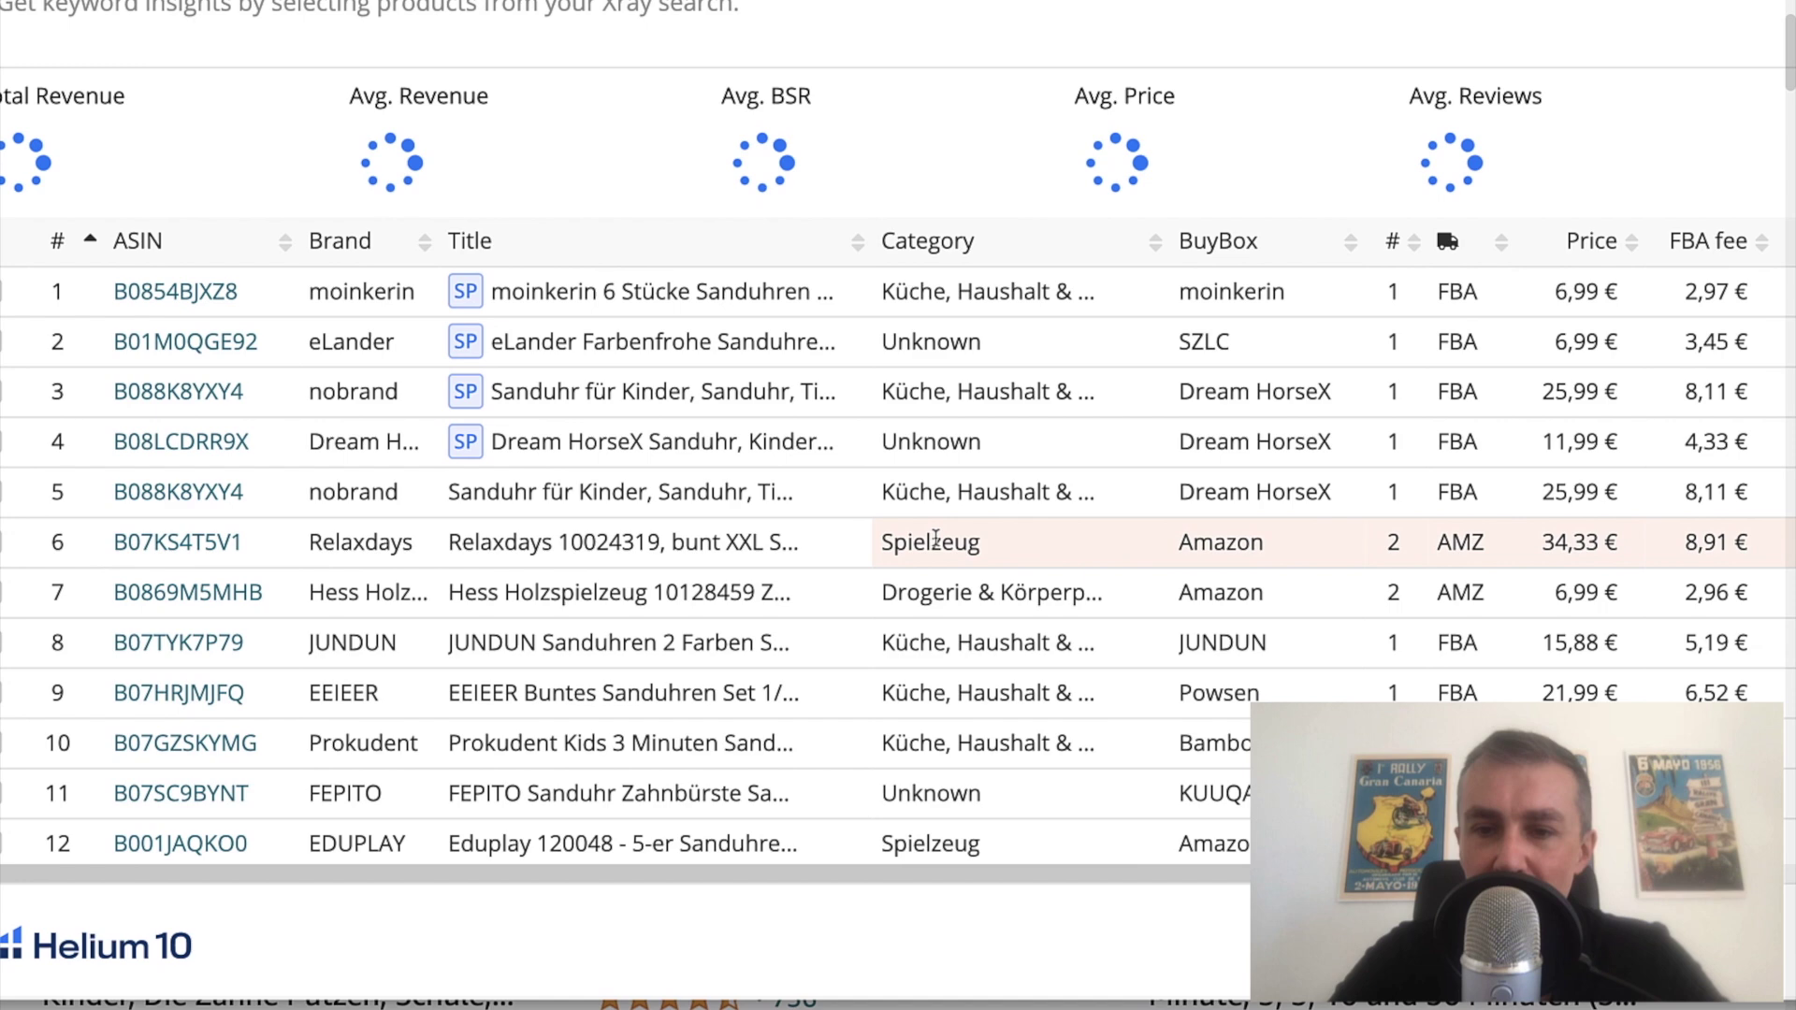
Step: Compare the Sanduhr Kinder competitors' prices, FBA fees, sales, revenue, BSR, review counts, dimensions and weights in the Xray table
scroll(936, 541, right, 5)
scroll(936, 540, right, 2)
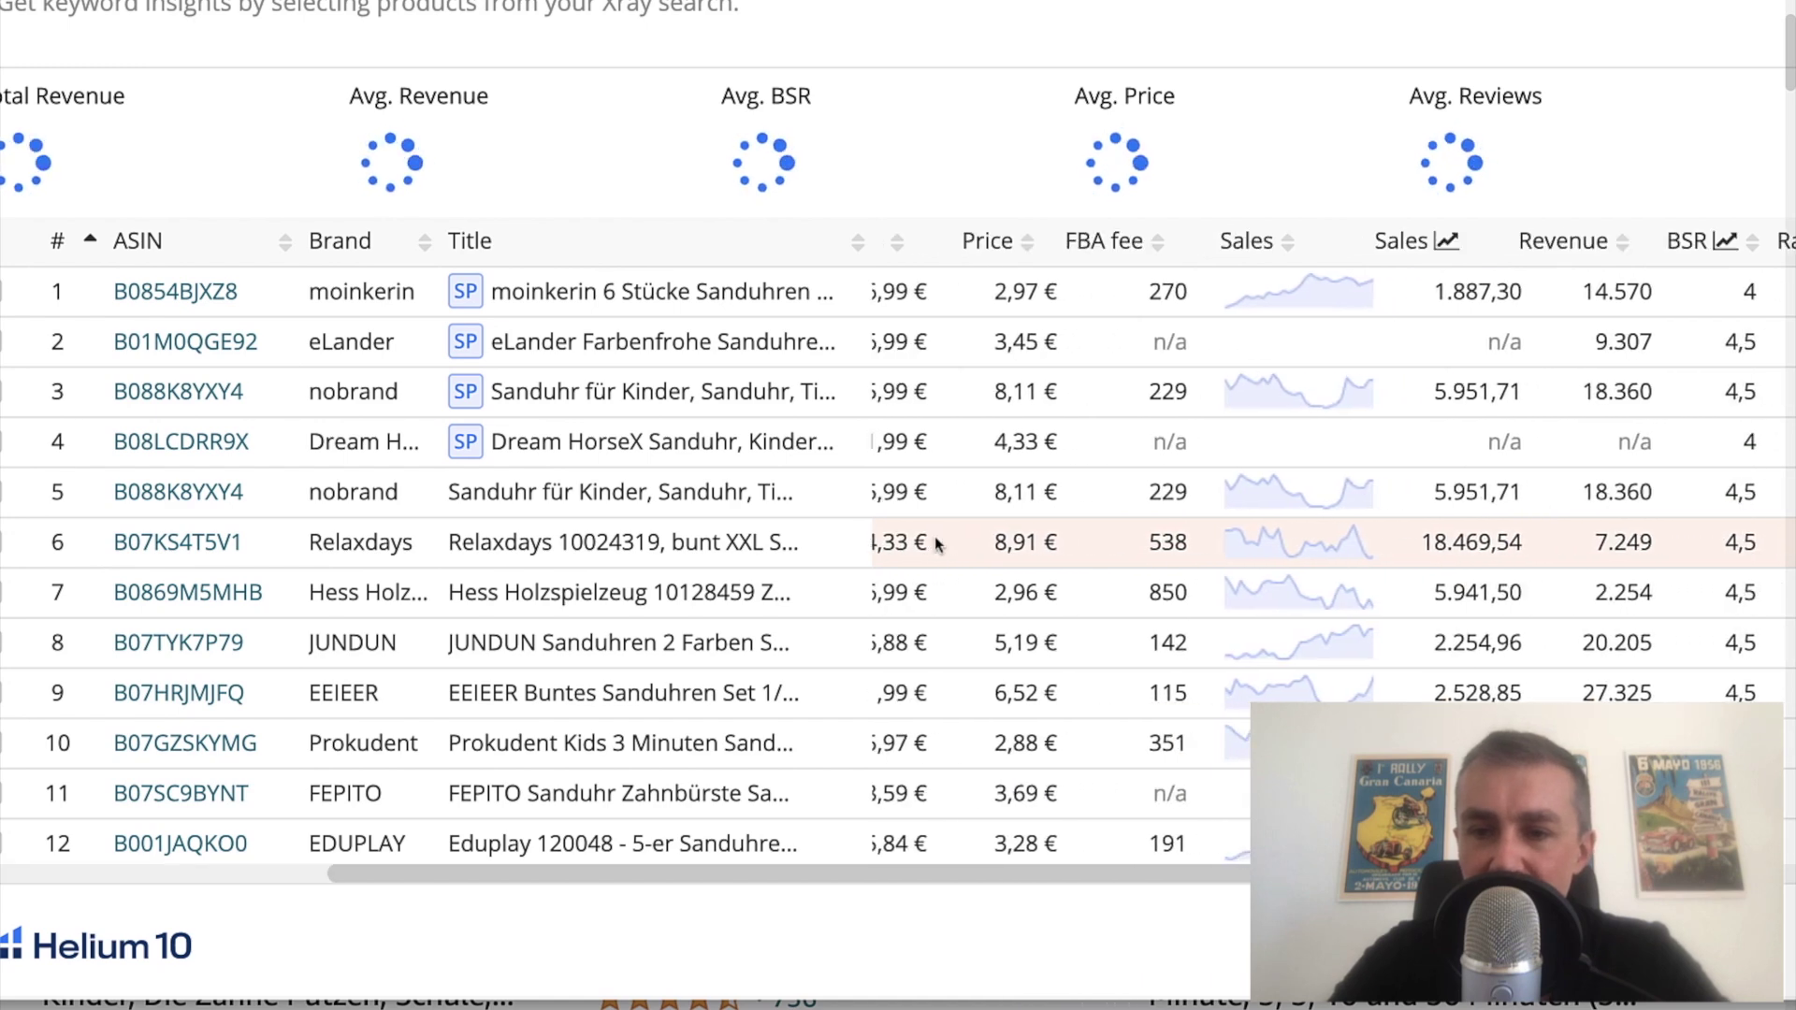
scroll(935, 538, right, 3)
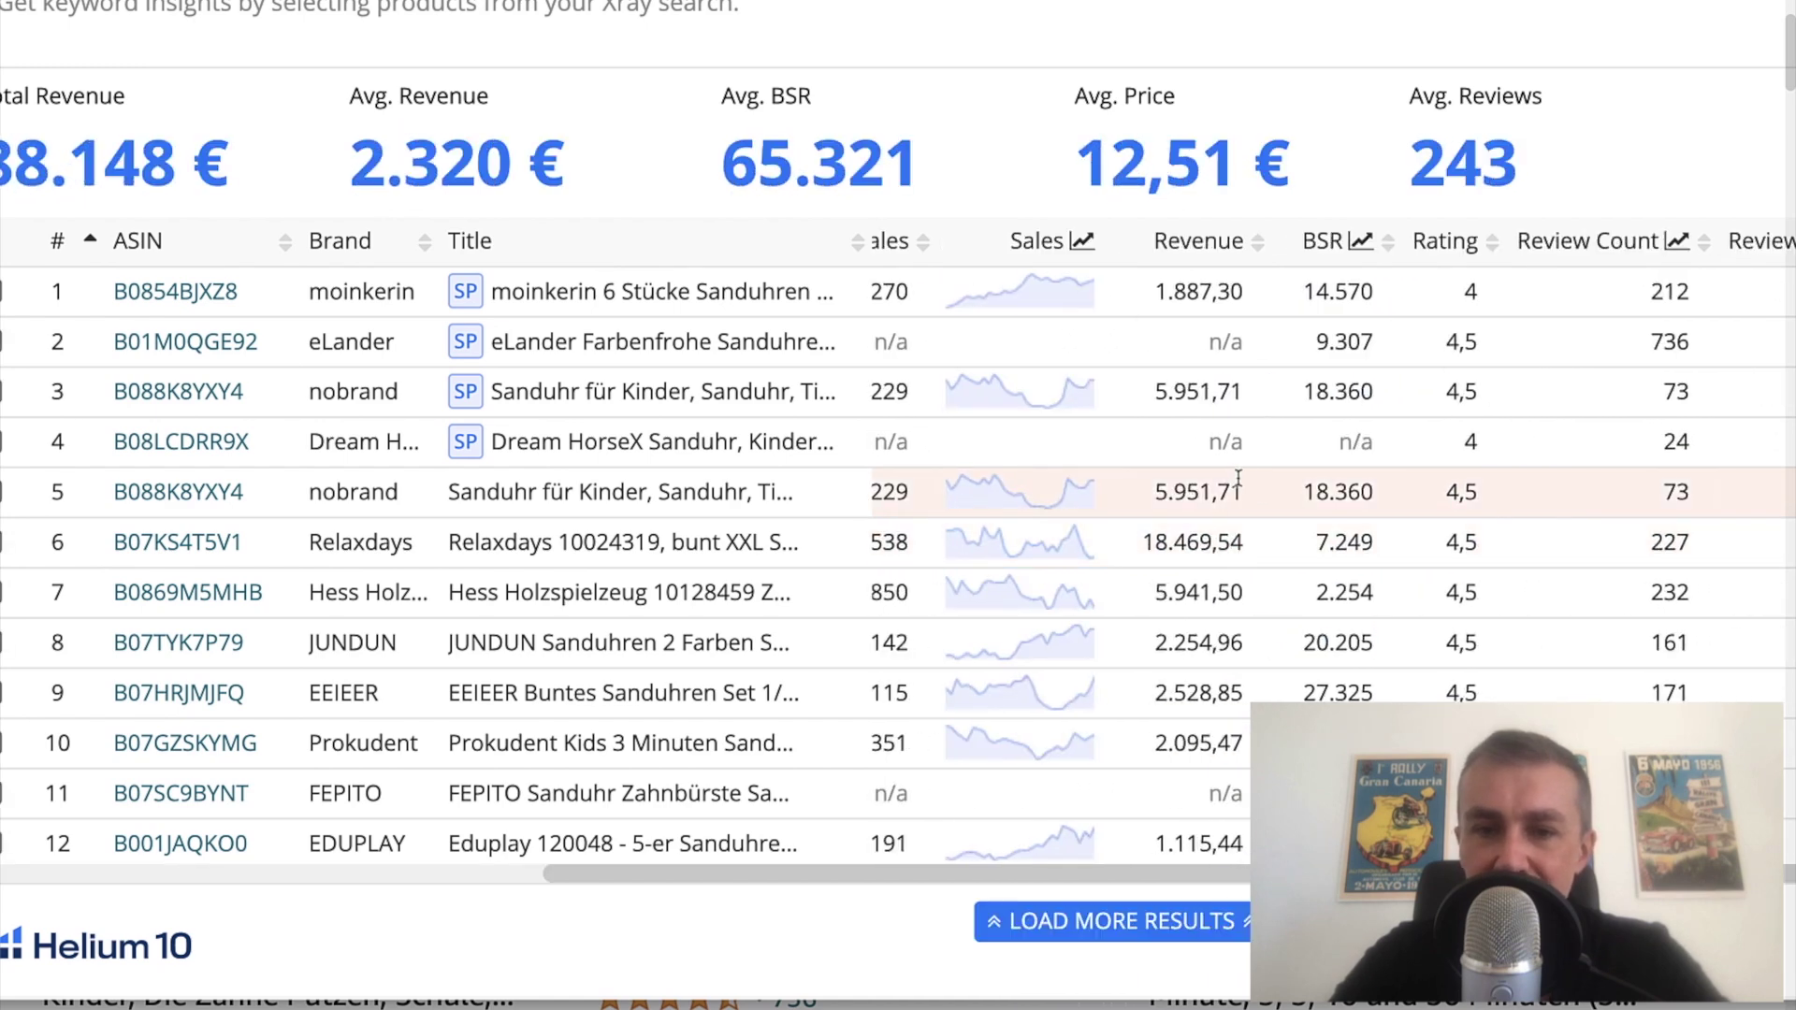
scroll(1052, 494, left, 3)
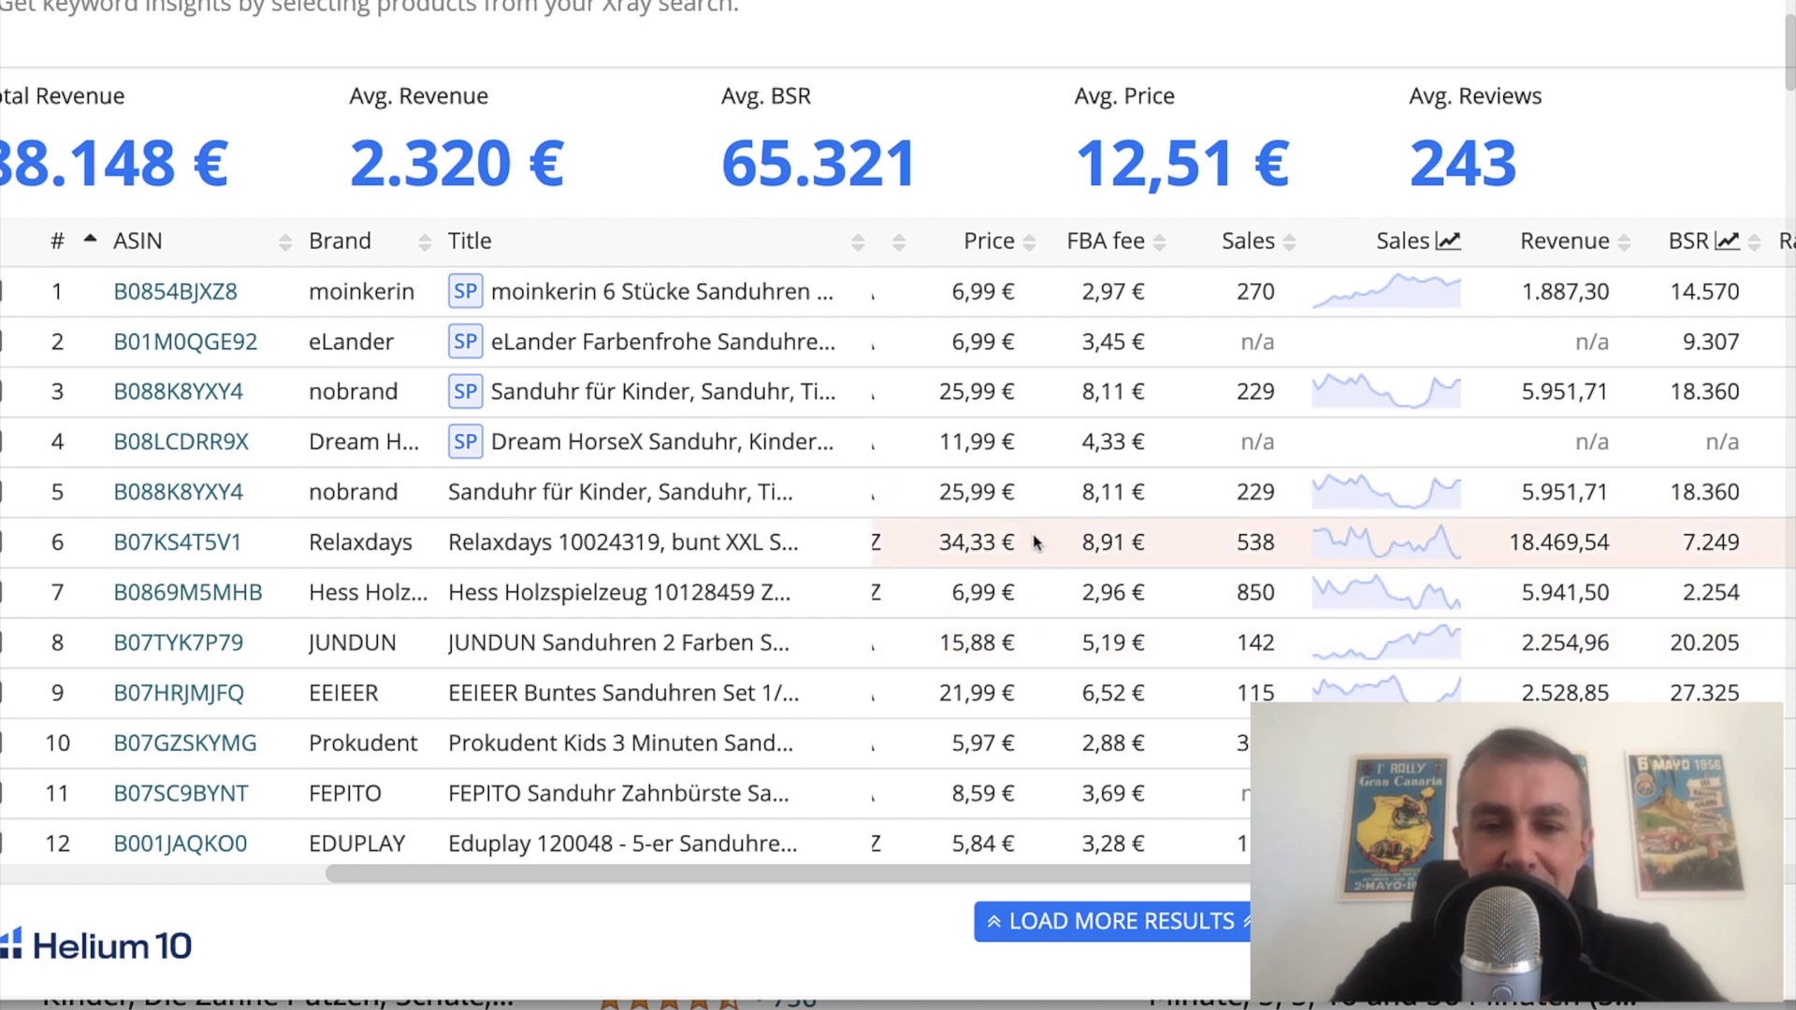
scroll(1035, 508, right, 10)
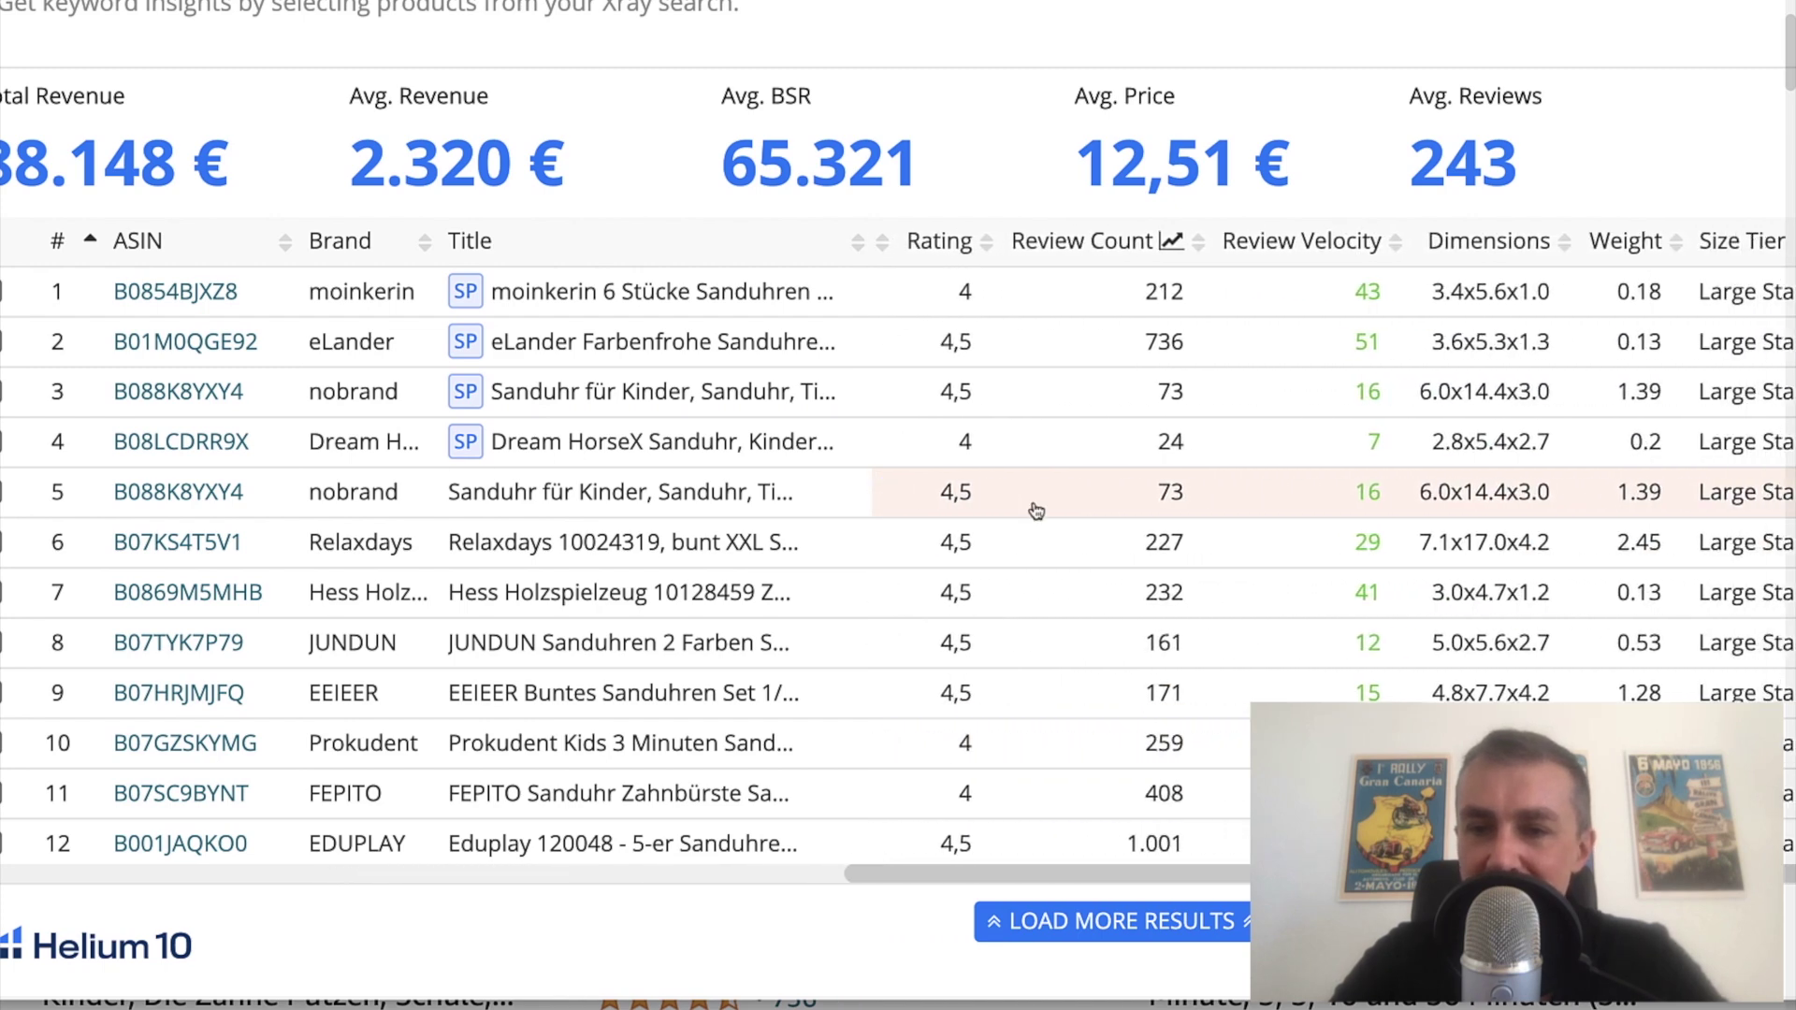
scroll(1036, 507, left, 6)
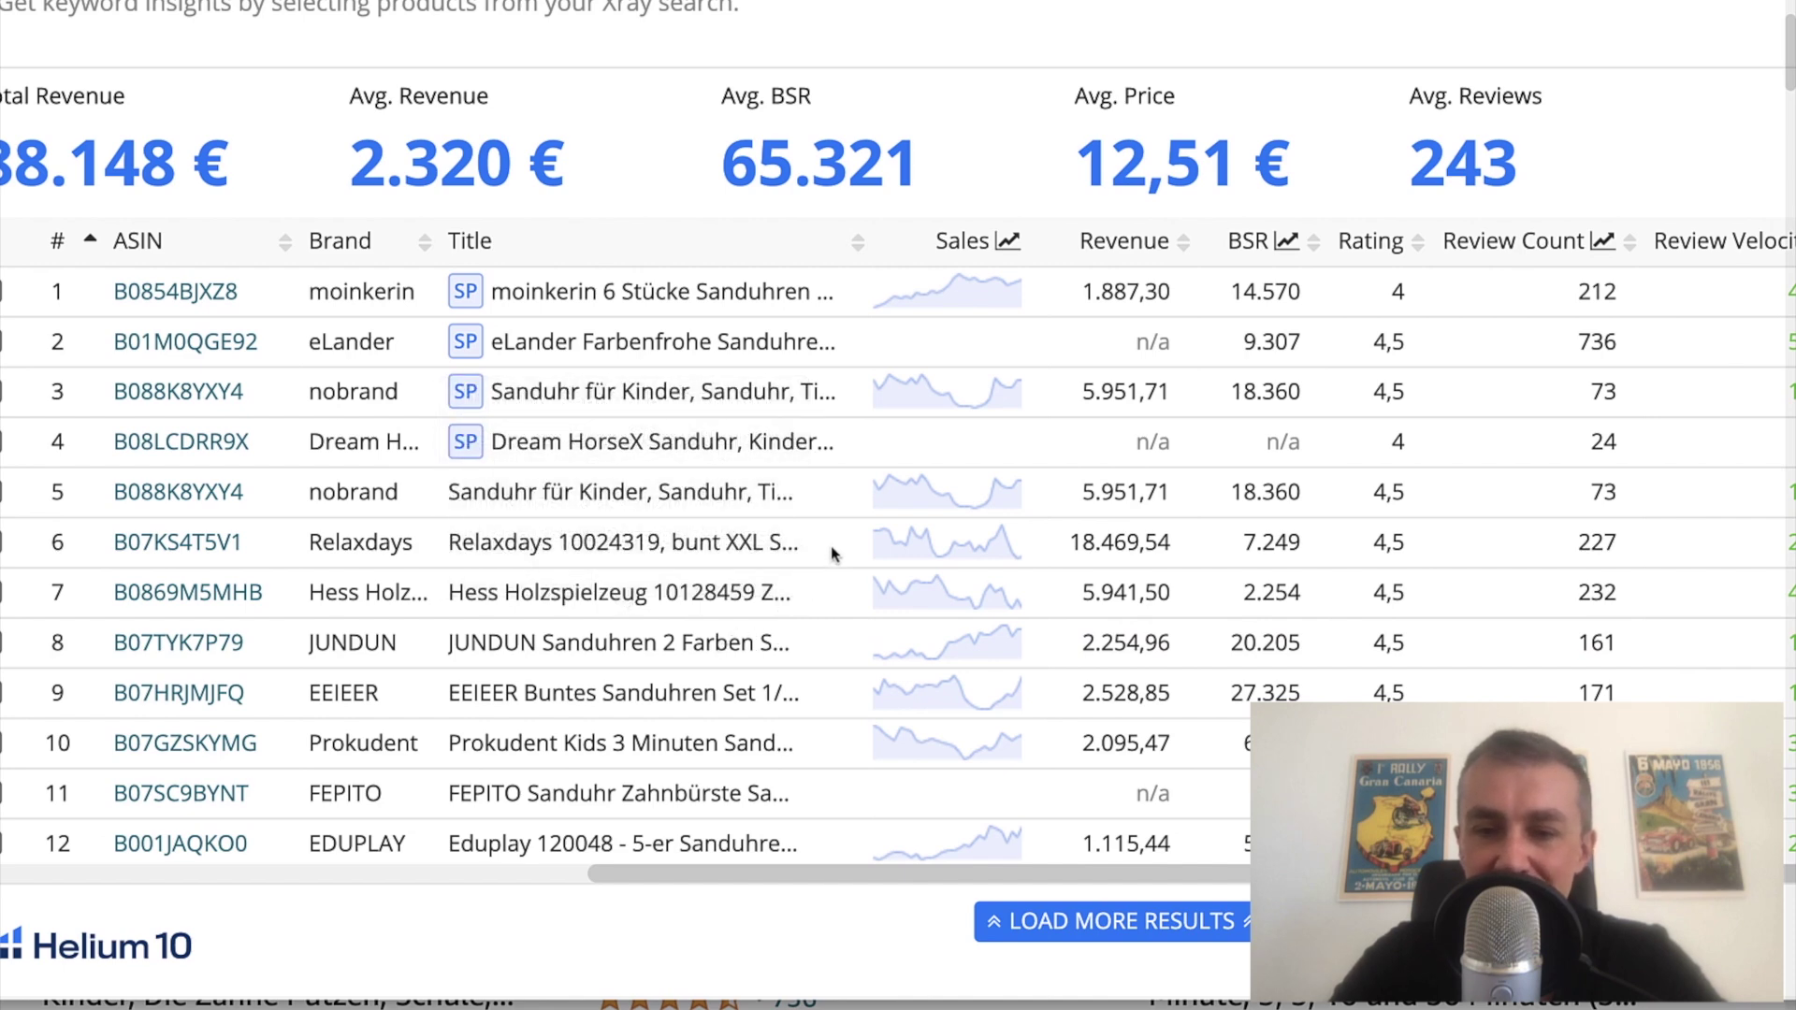
Step: Look through the further Sanduhr Kinder entries in Xray, then review the top competitors' sales, revenue and review figures again
scroll(836, 568, down, 5)
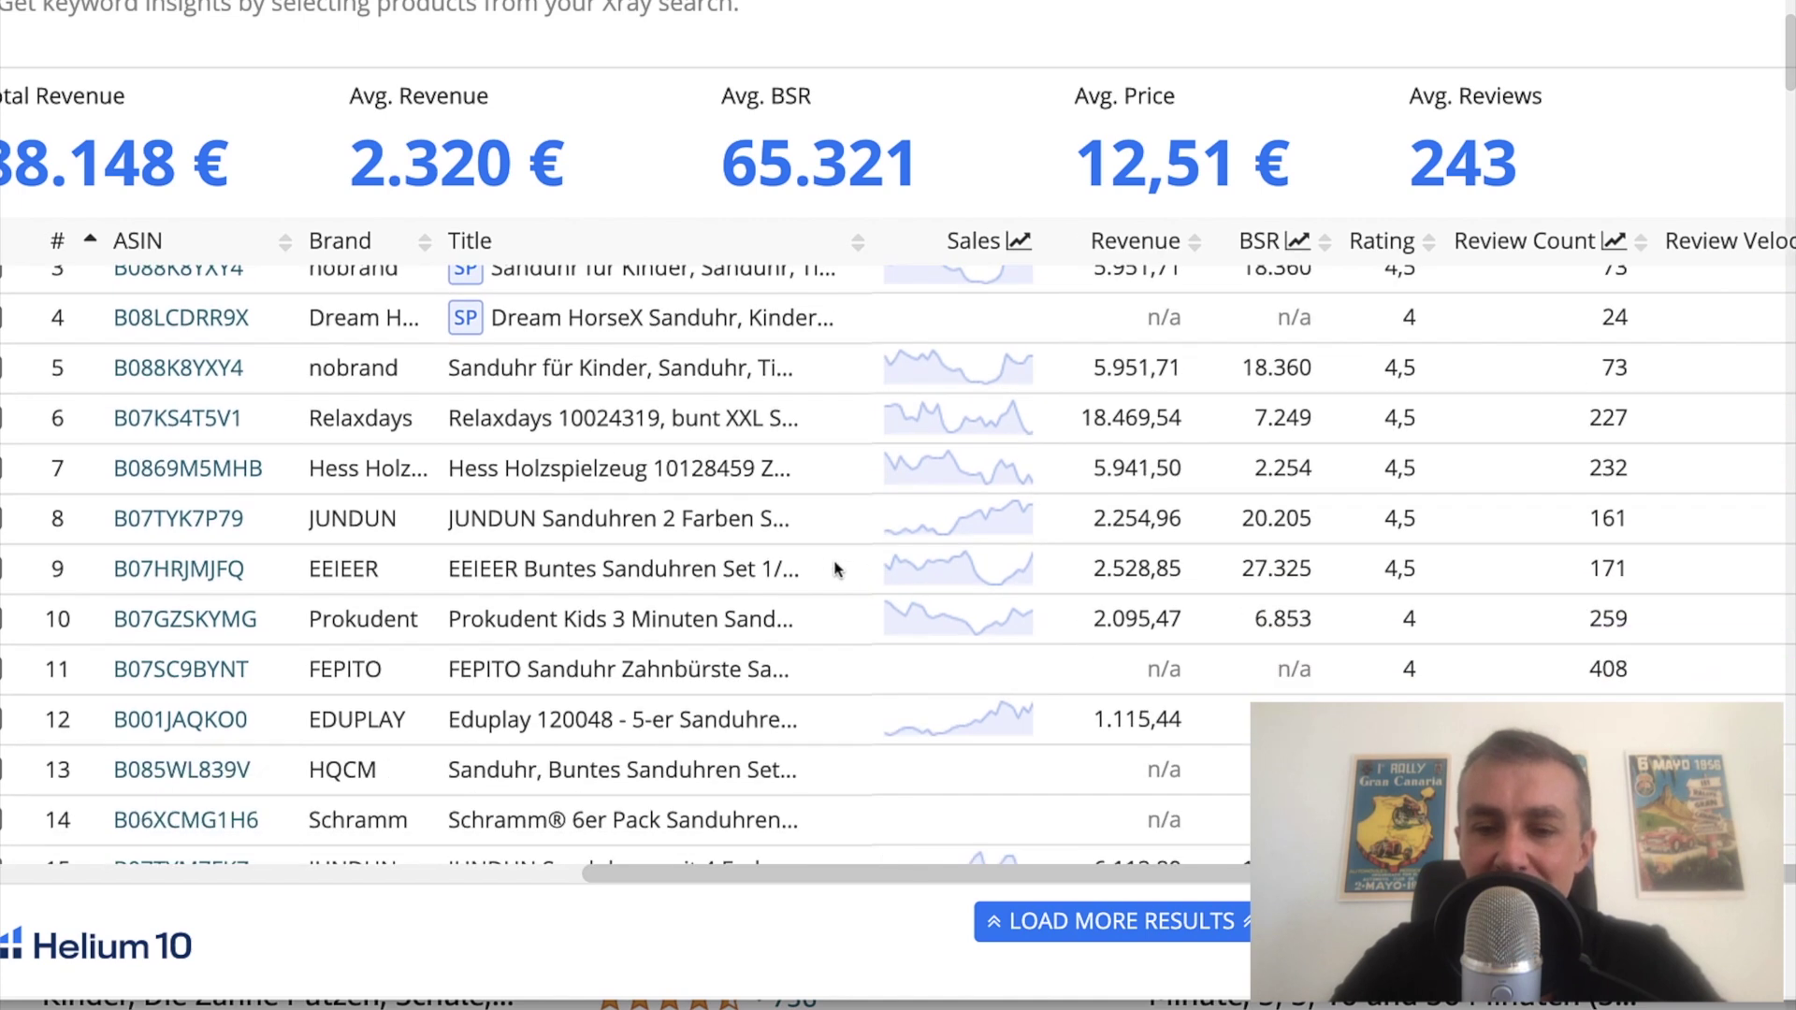
scroll(835, 569, down, 1)
scroll(836, 568, up, 6)
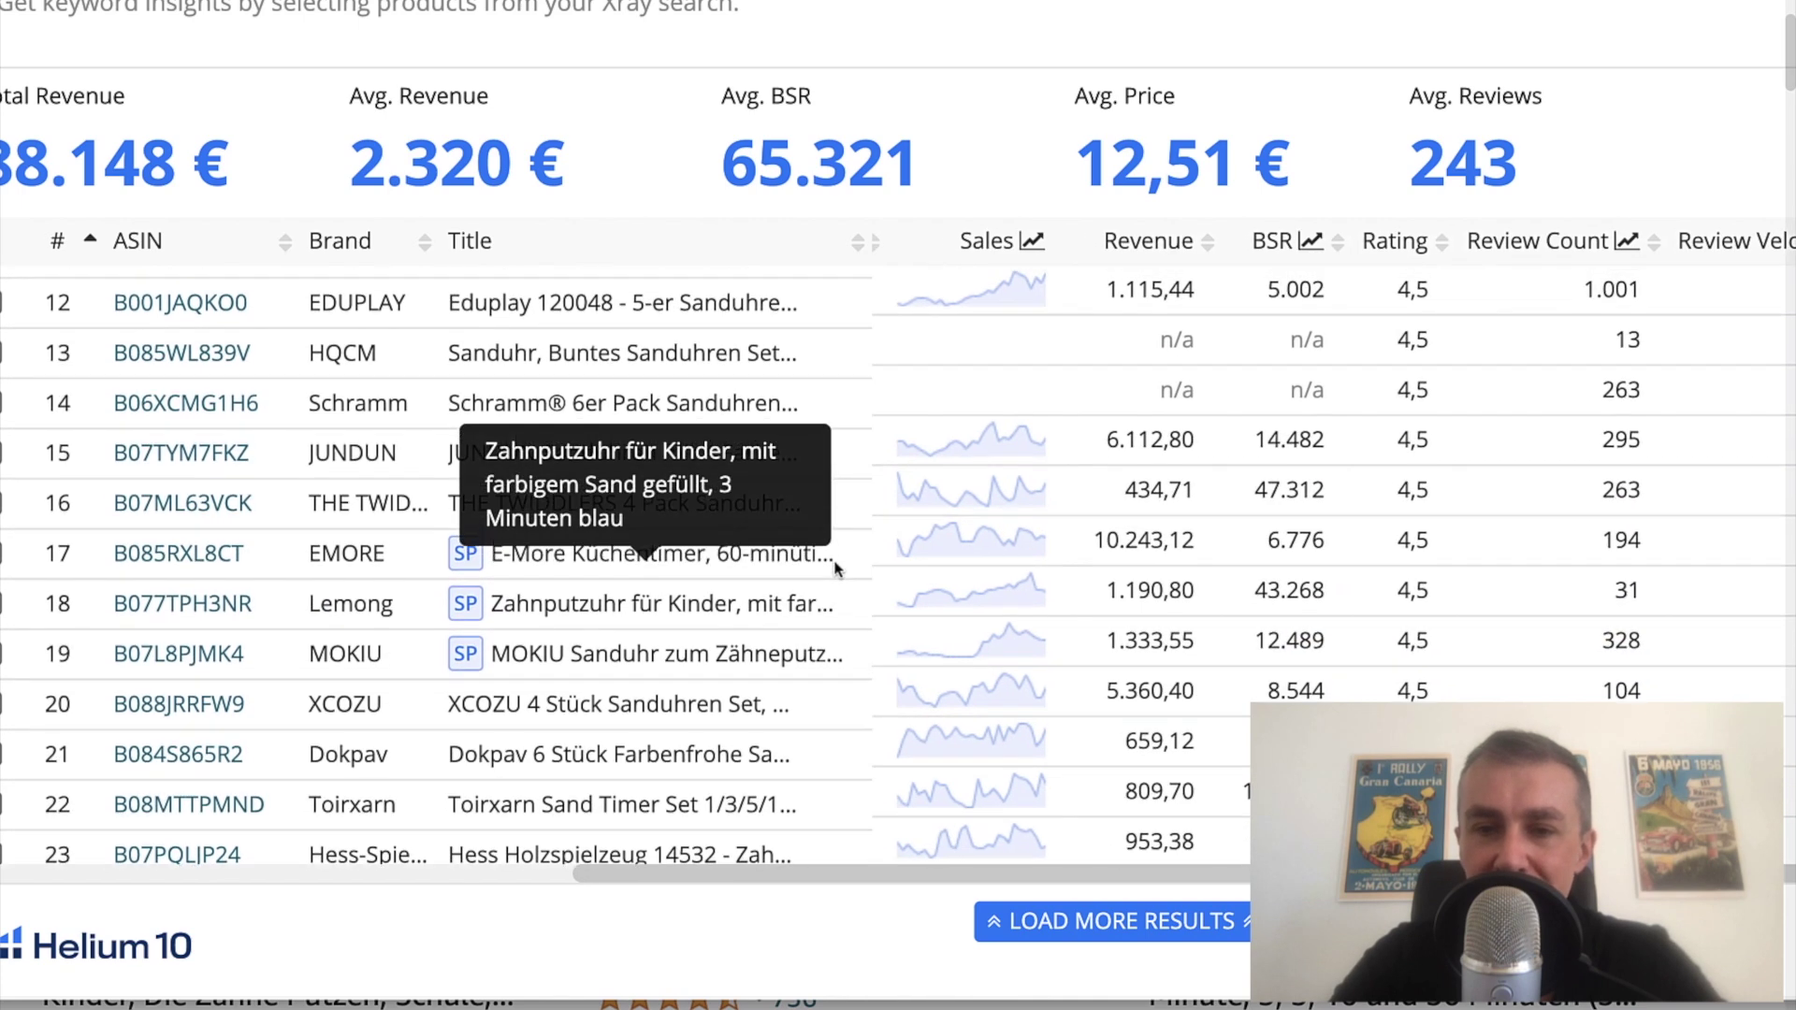
scroll(836, 569, left, 1)
scroll(837, 568, left, 1)
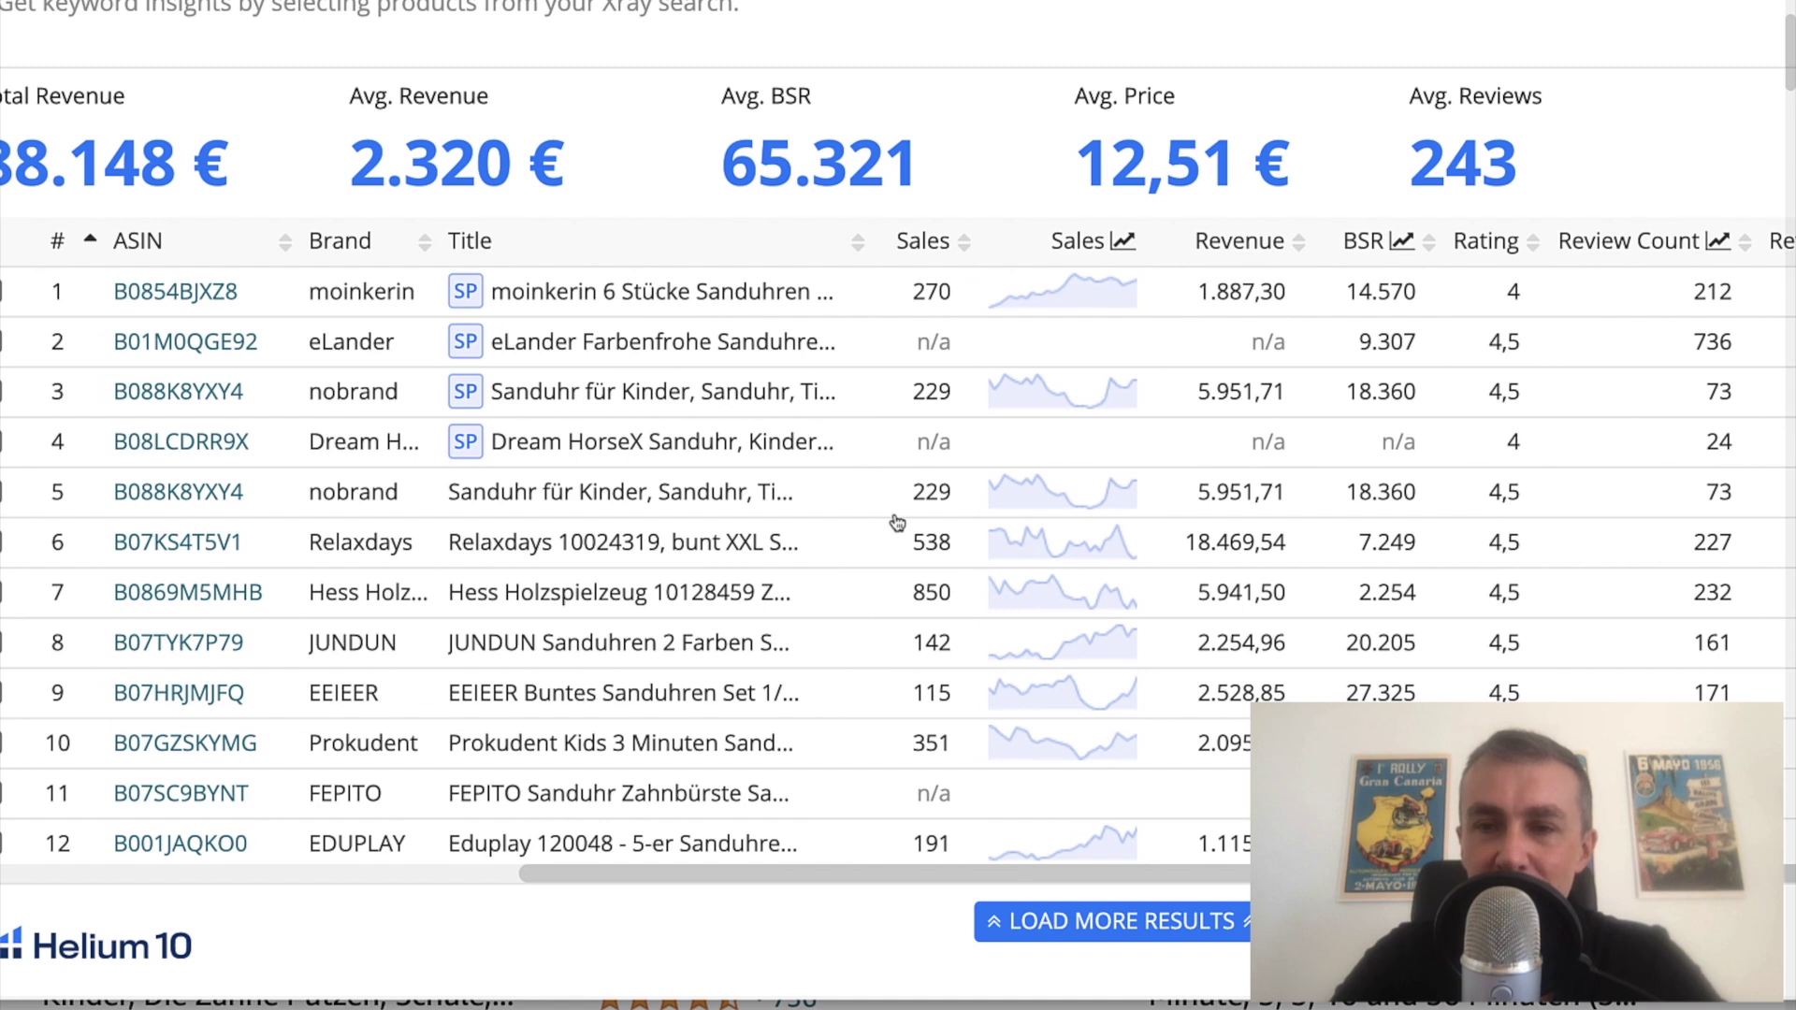
scroll(1289, 540, right, 5)
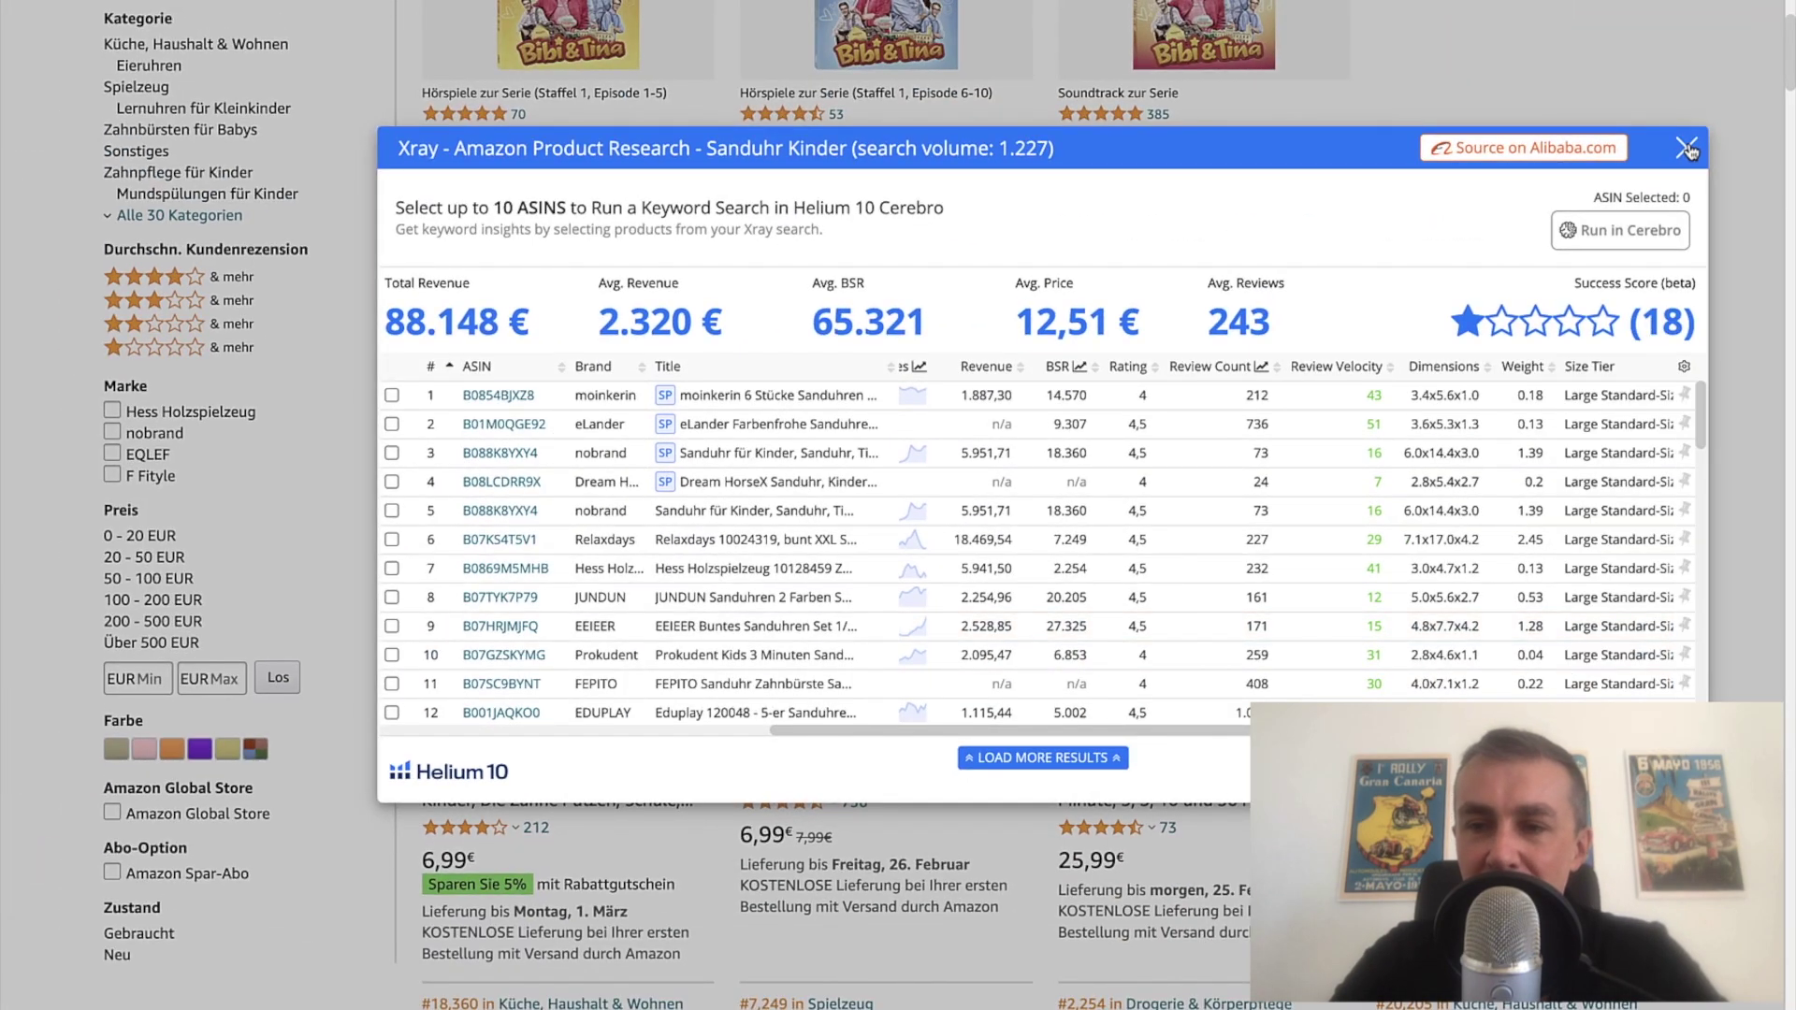
Step: Close Xray and look through the remaining Sanduhr Kinder listings for differing designs and set variations
click(1689, 150)
scroll(1537, 496, down, 3)
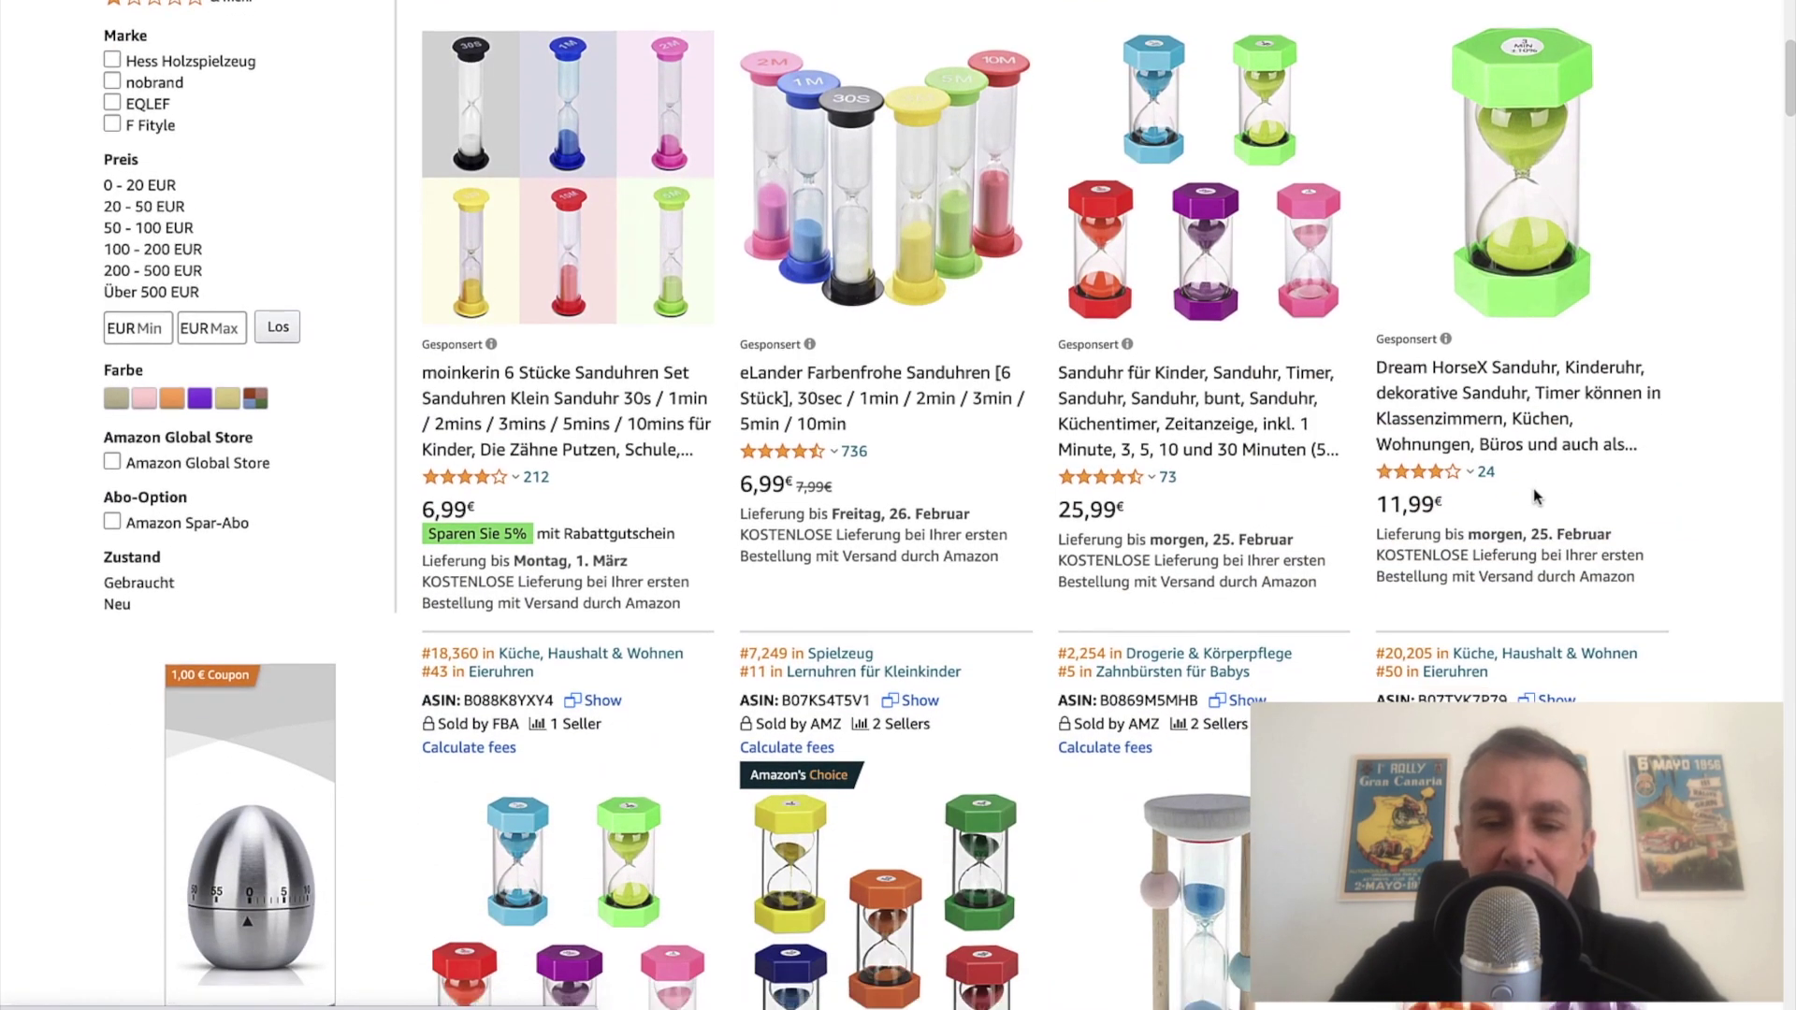
scroll(1537, 496, down, 12)
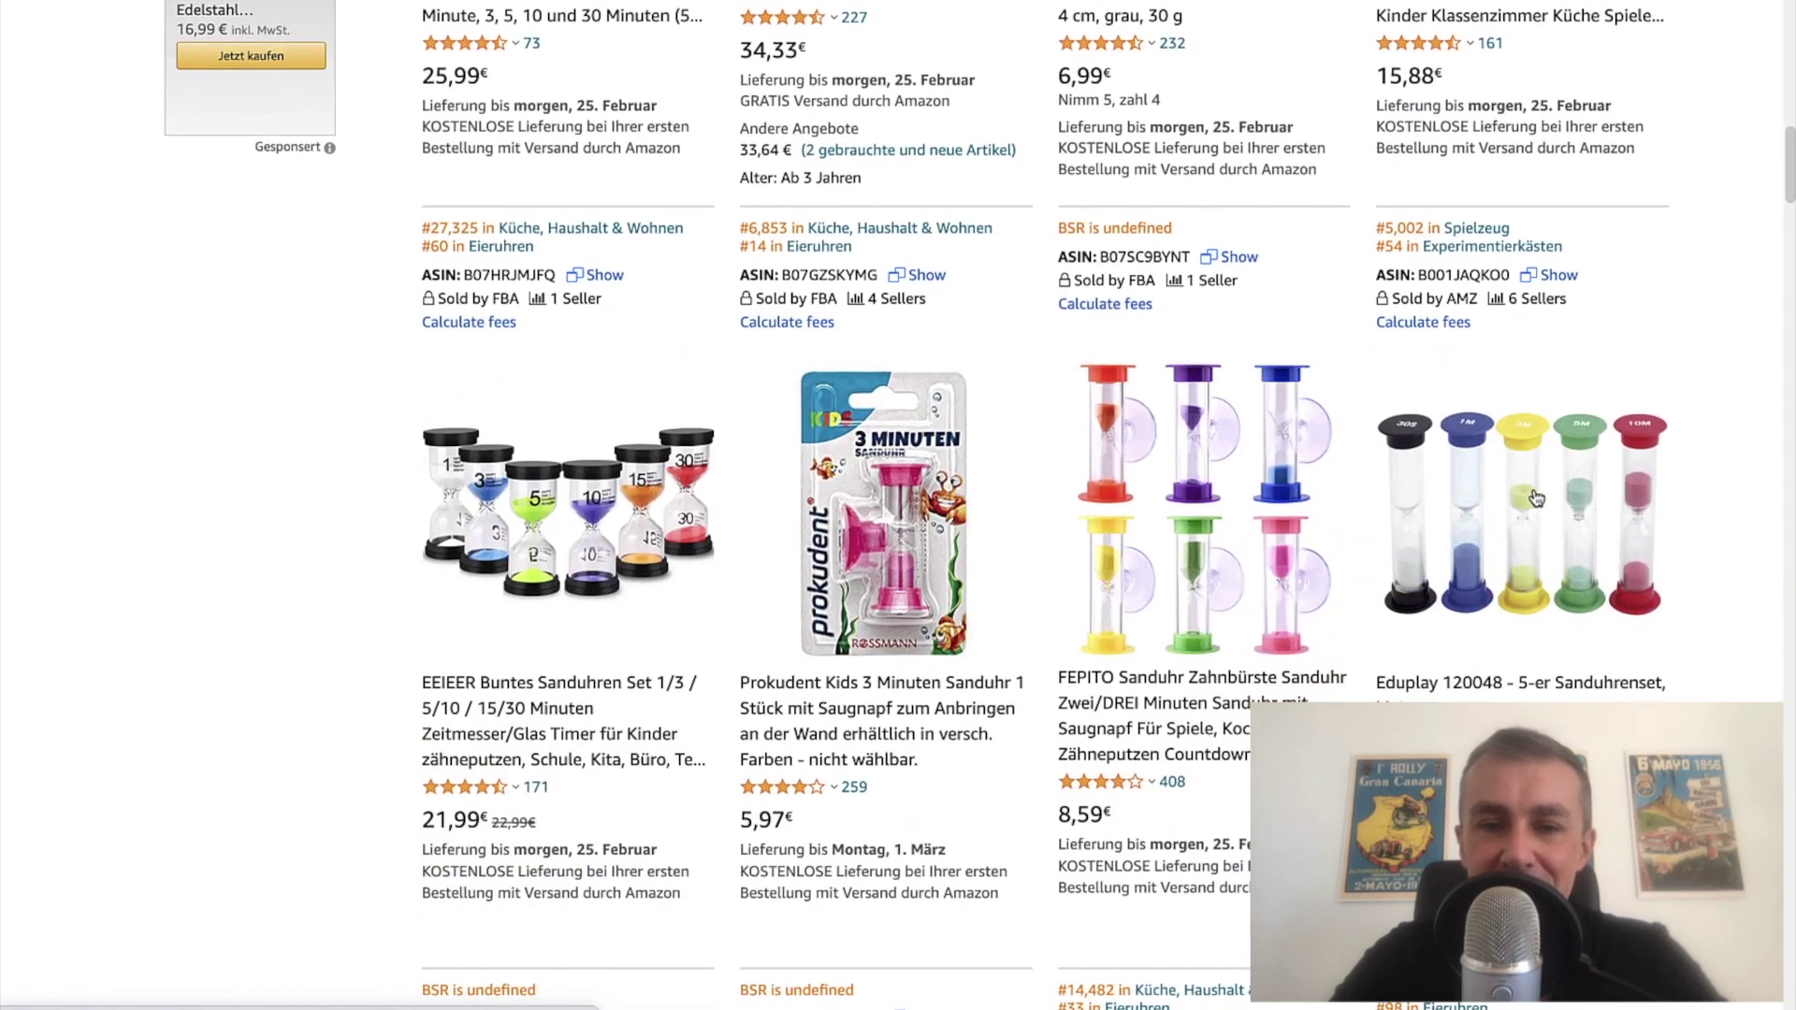
scroll(1537, 497, down, 6)
scroll(1537, 497, down, 11)
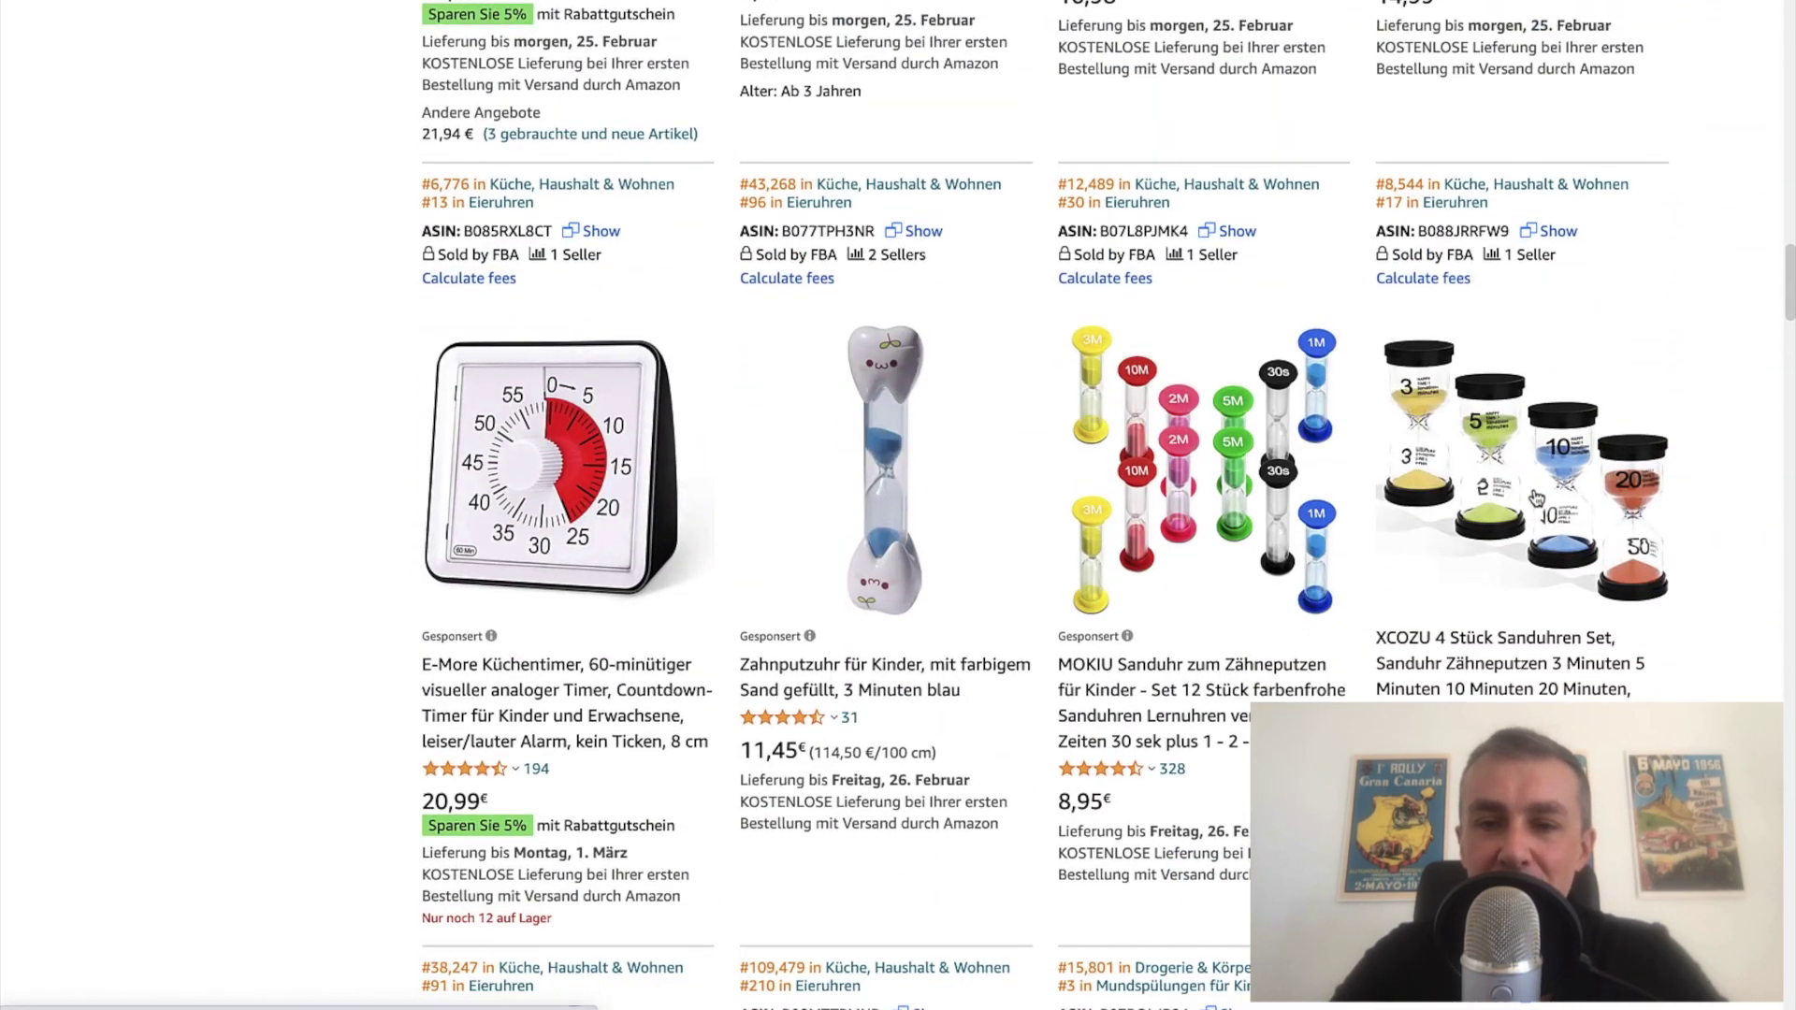
scroll(1537, 497, up, 12)
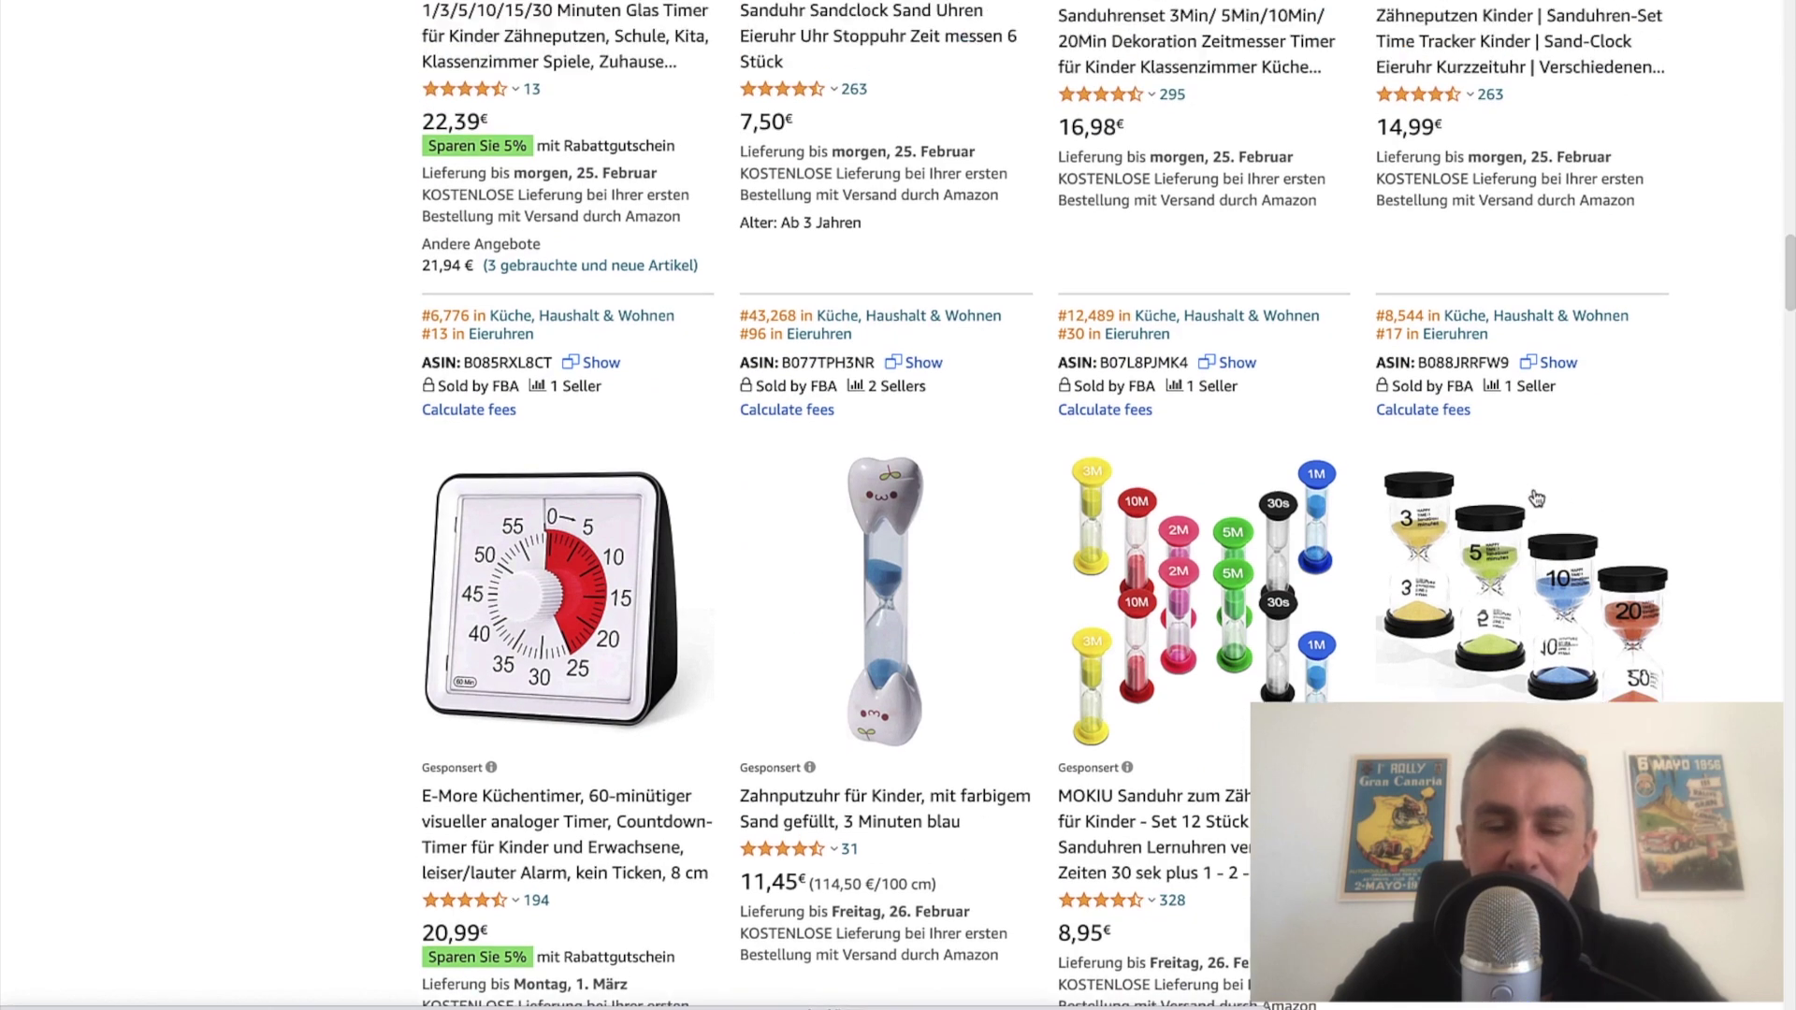
scroll(1535, 496, up, 12)
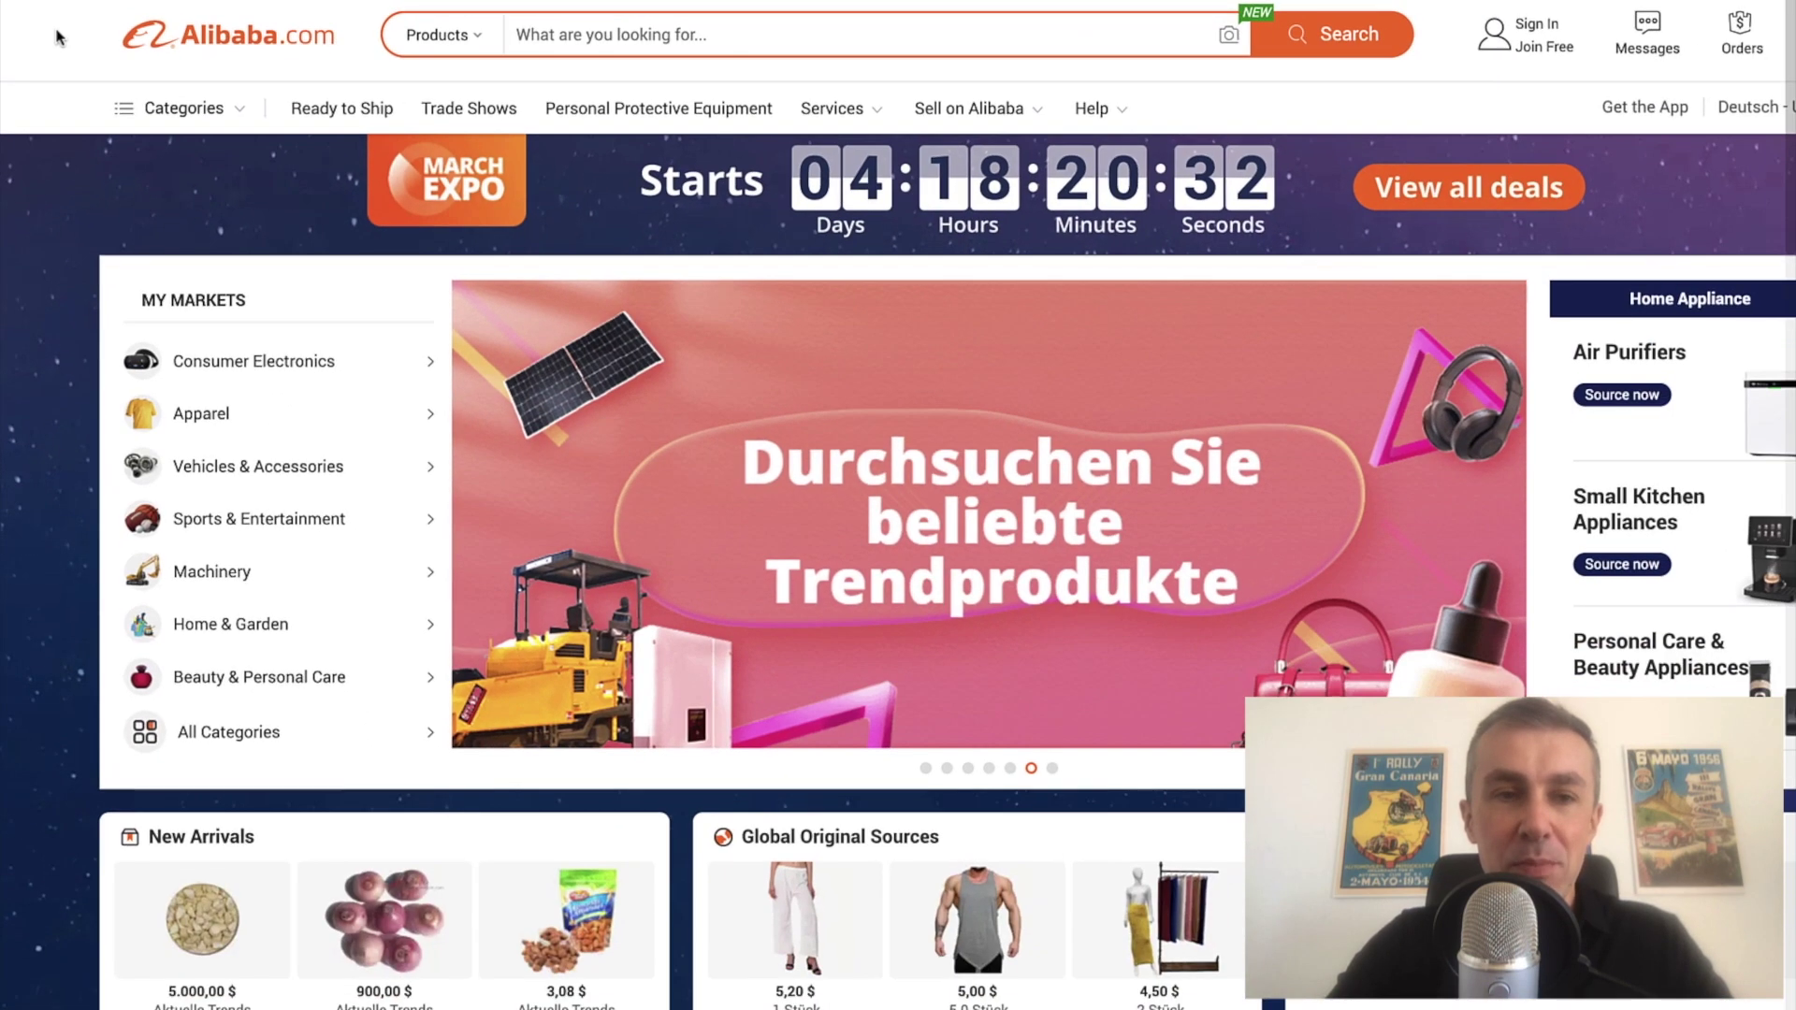
Step: Switch to Alibaba.com and search its products for "hourglass"
click(608, 24)
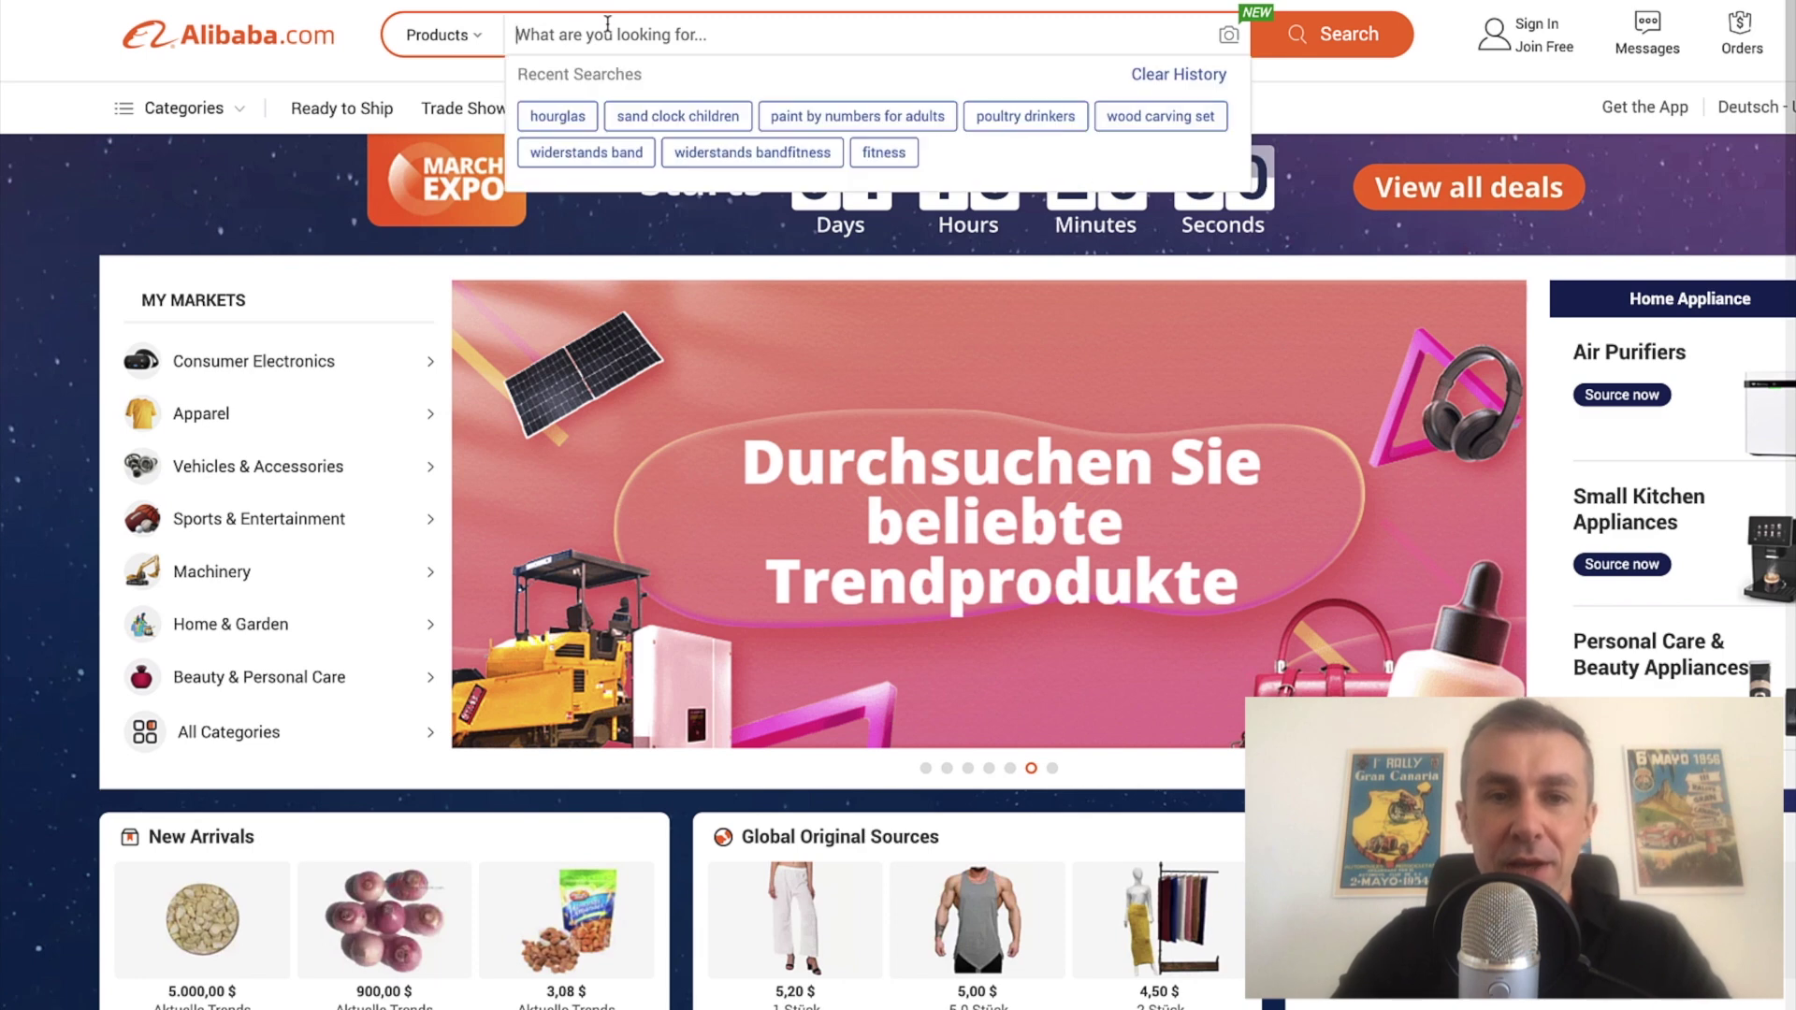
text(hourglass)
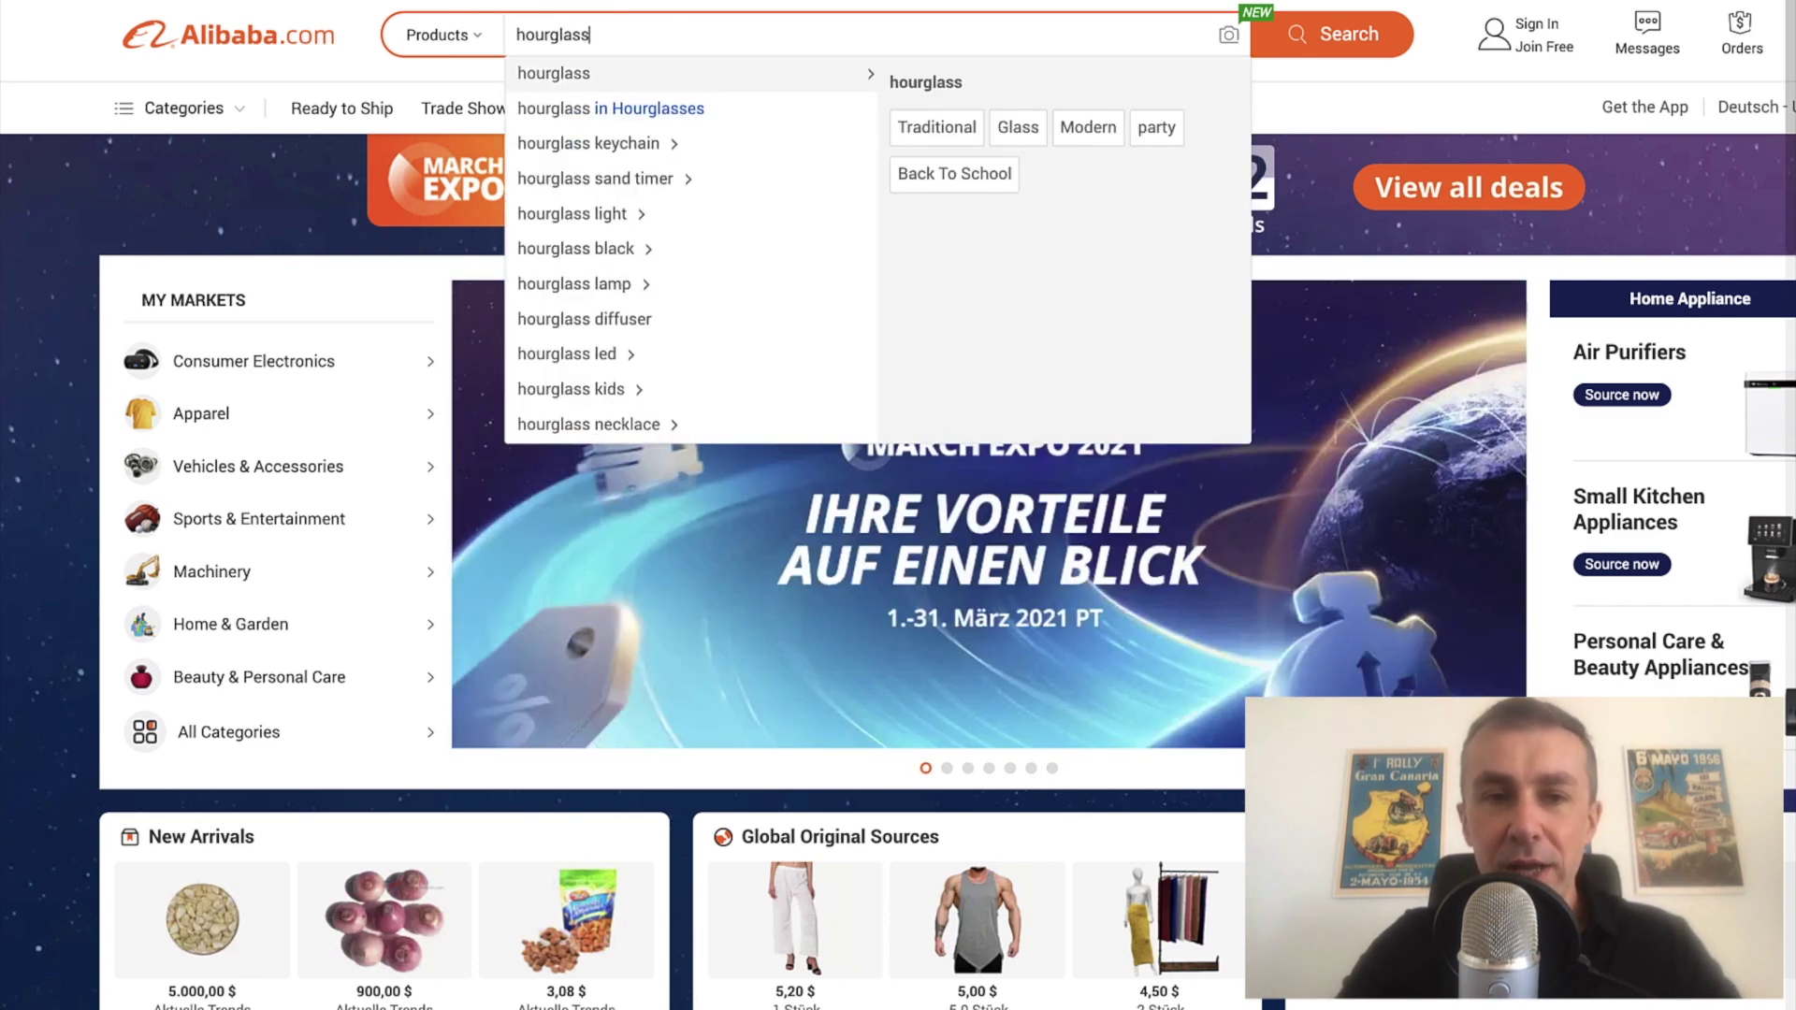
key(Return)
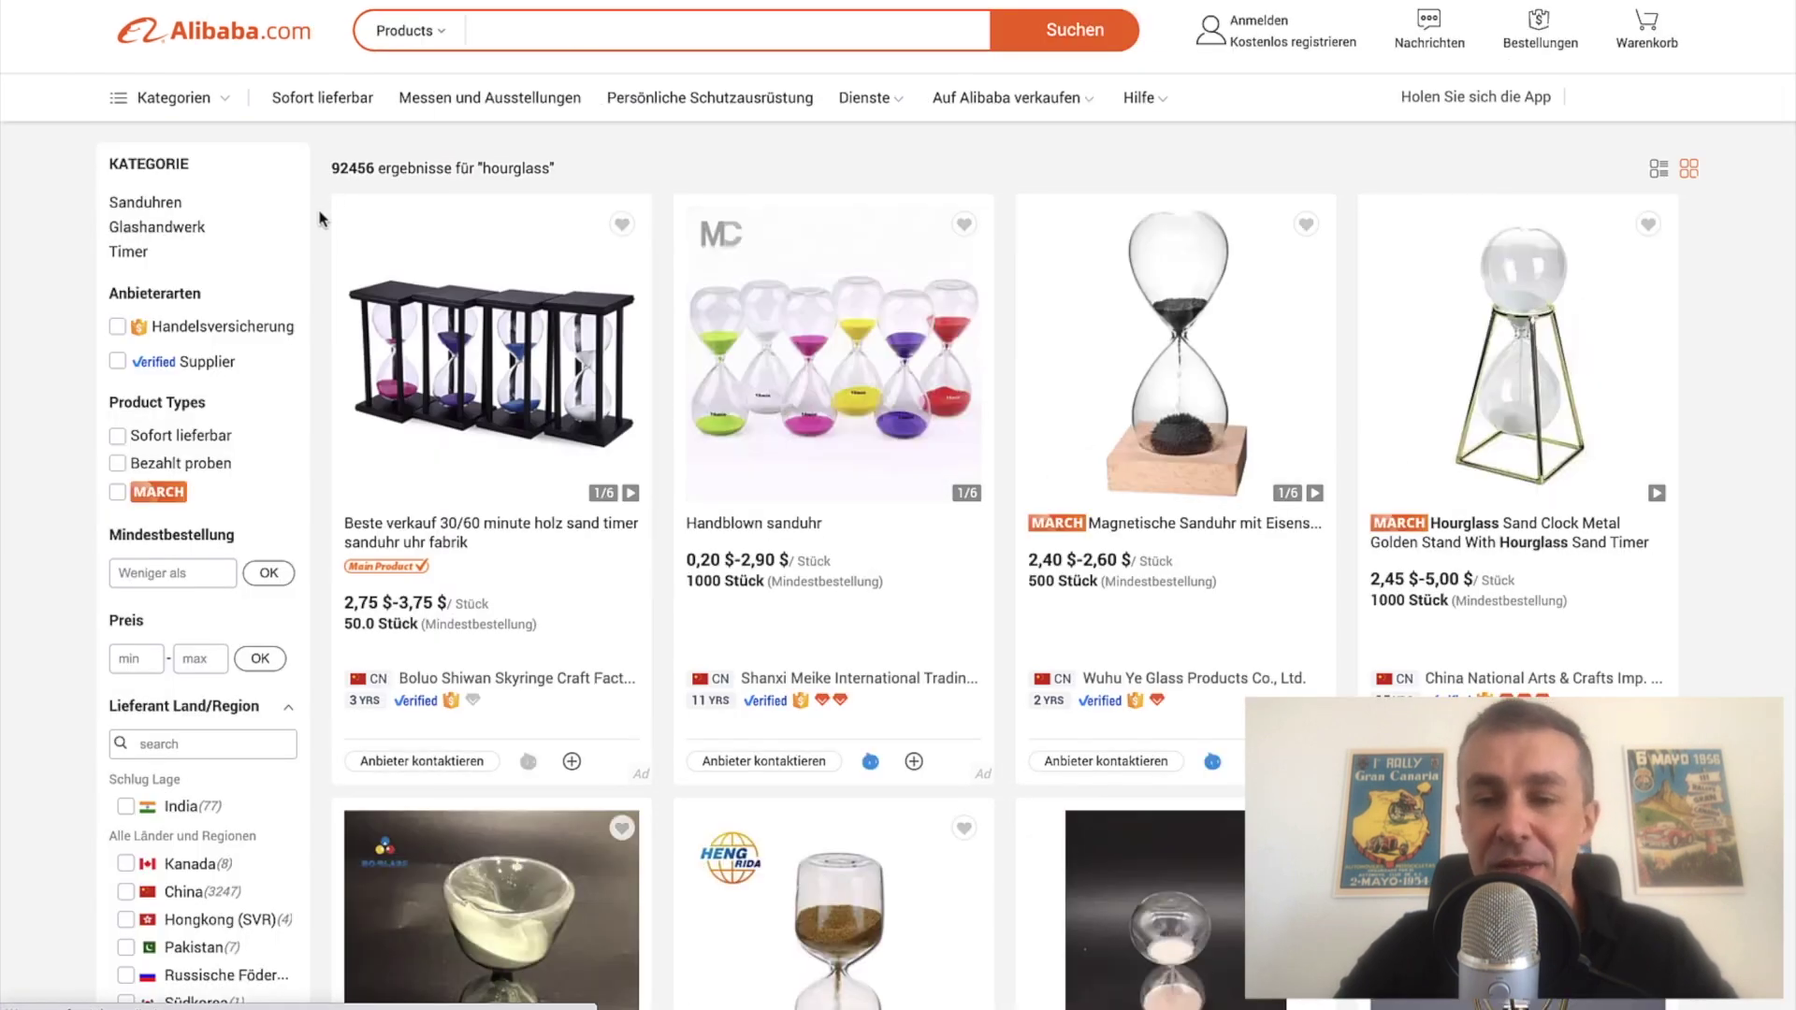
Step: Look through the first Alibaba hourglass offers, checking designs, unit prices, minimum order quantities and suppliers
scroll(319, 218, down, 1)
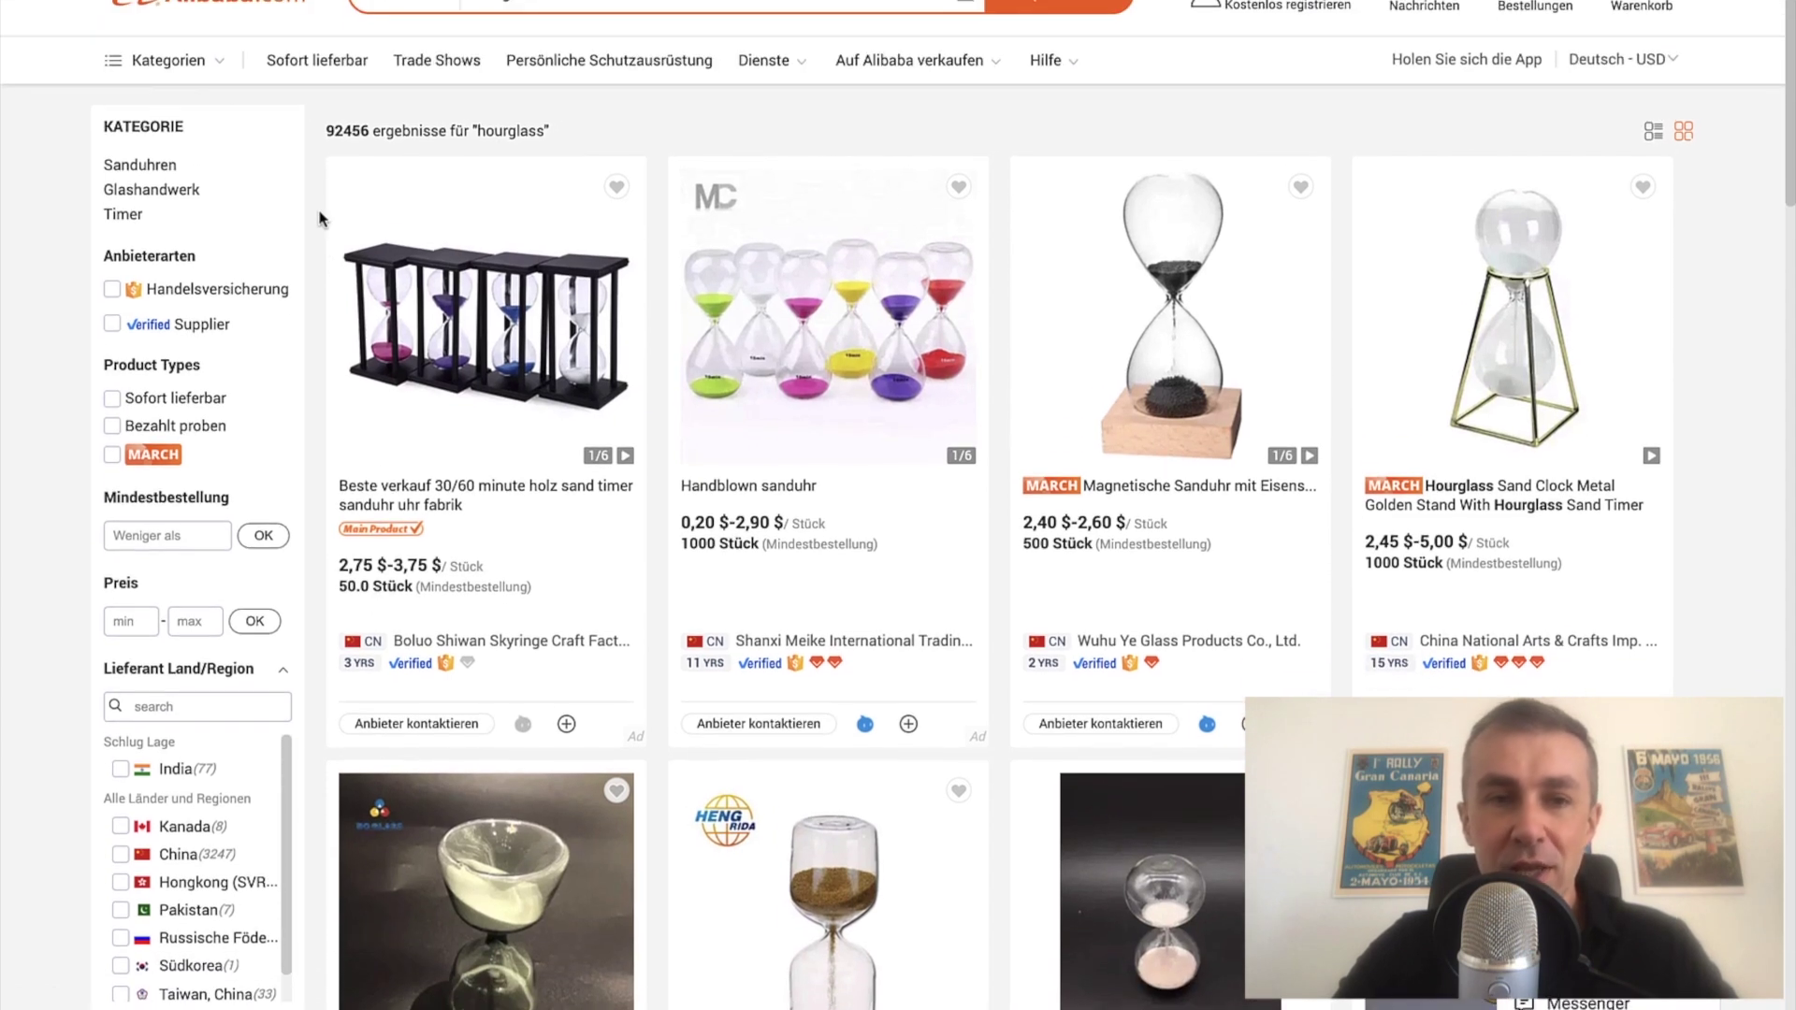
scroll(319, 219, up, 1)
scroll(319, 219, down, 2)
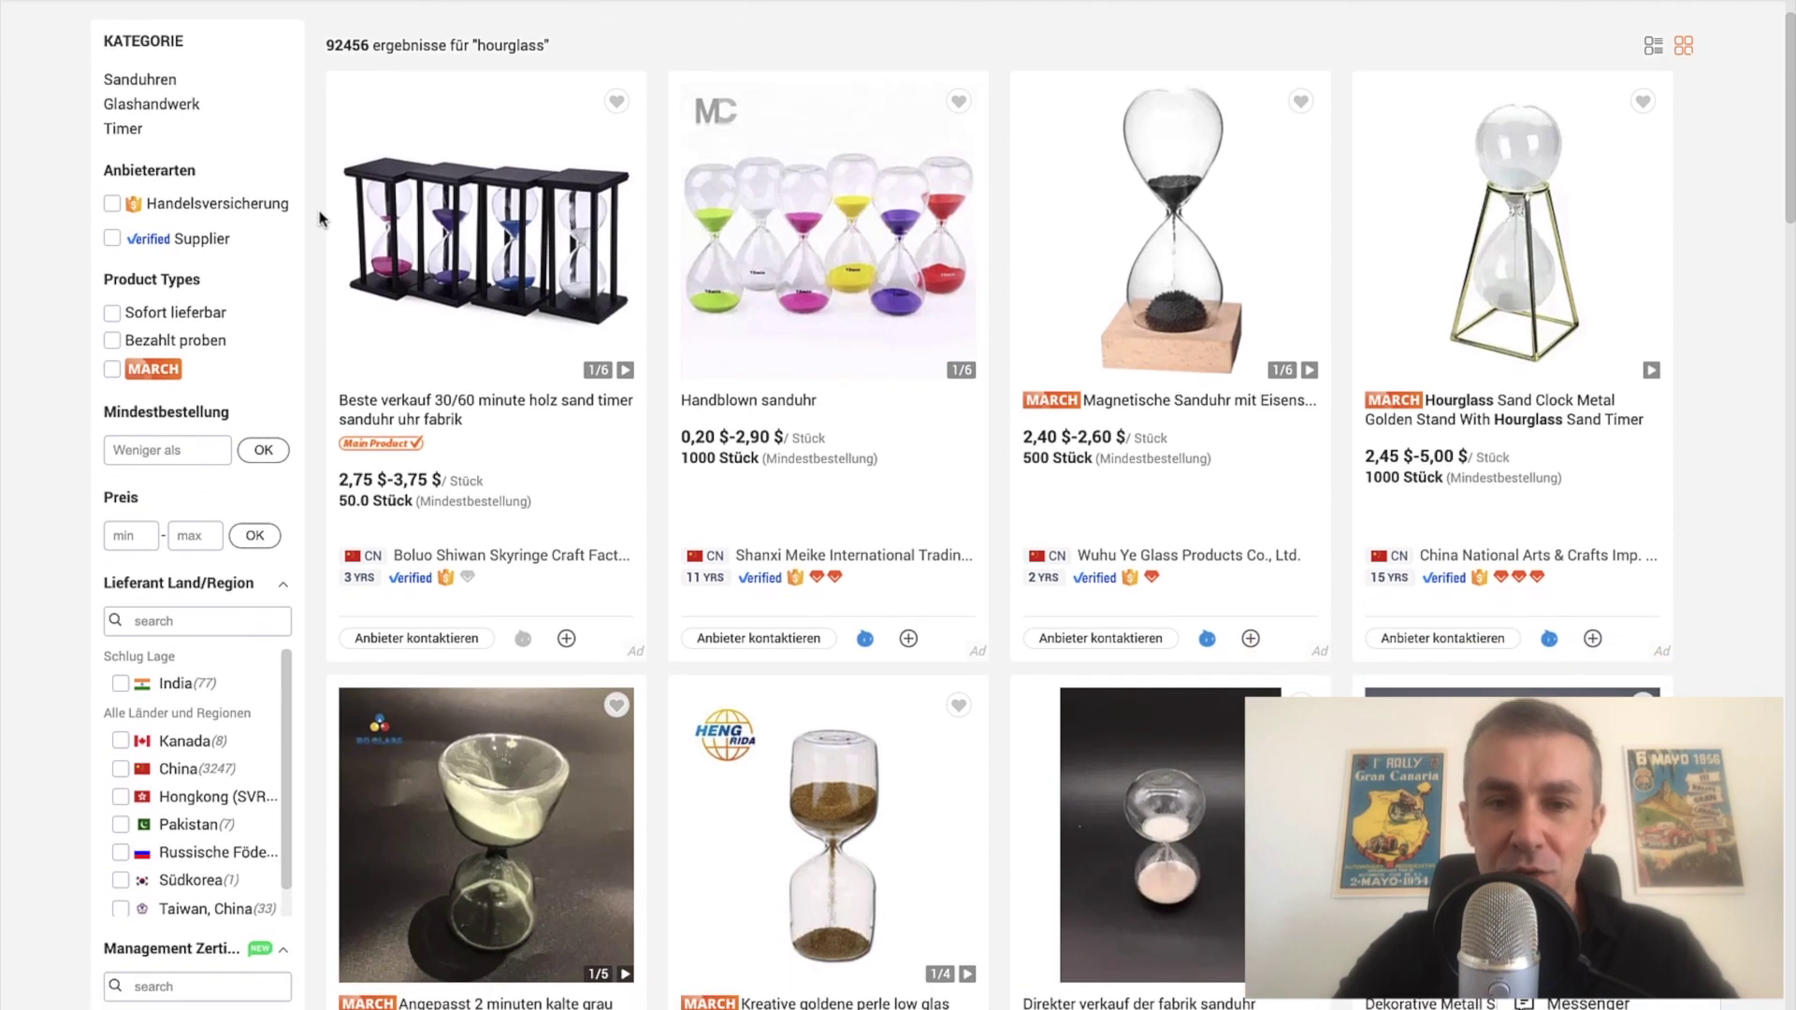
scroll(319, 219, down, 10)
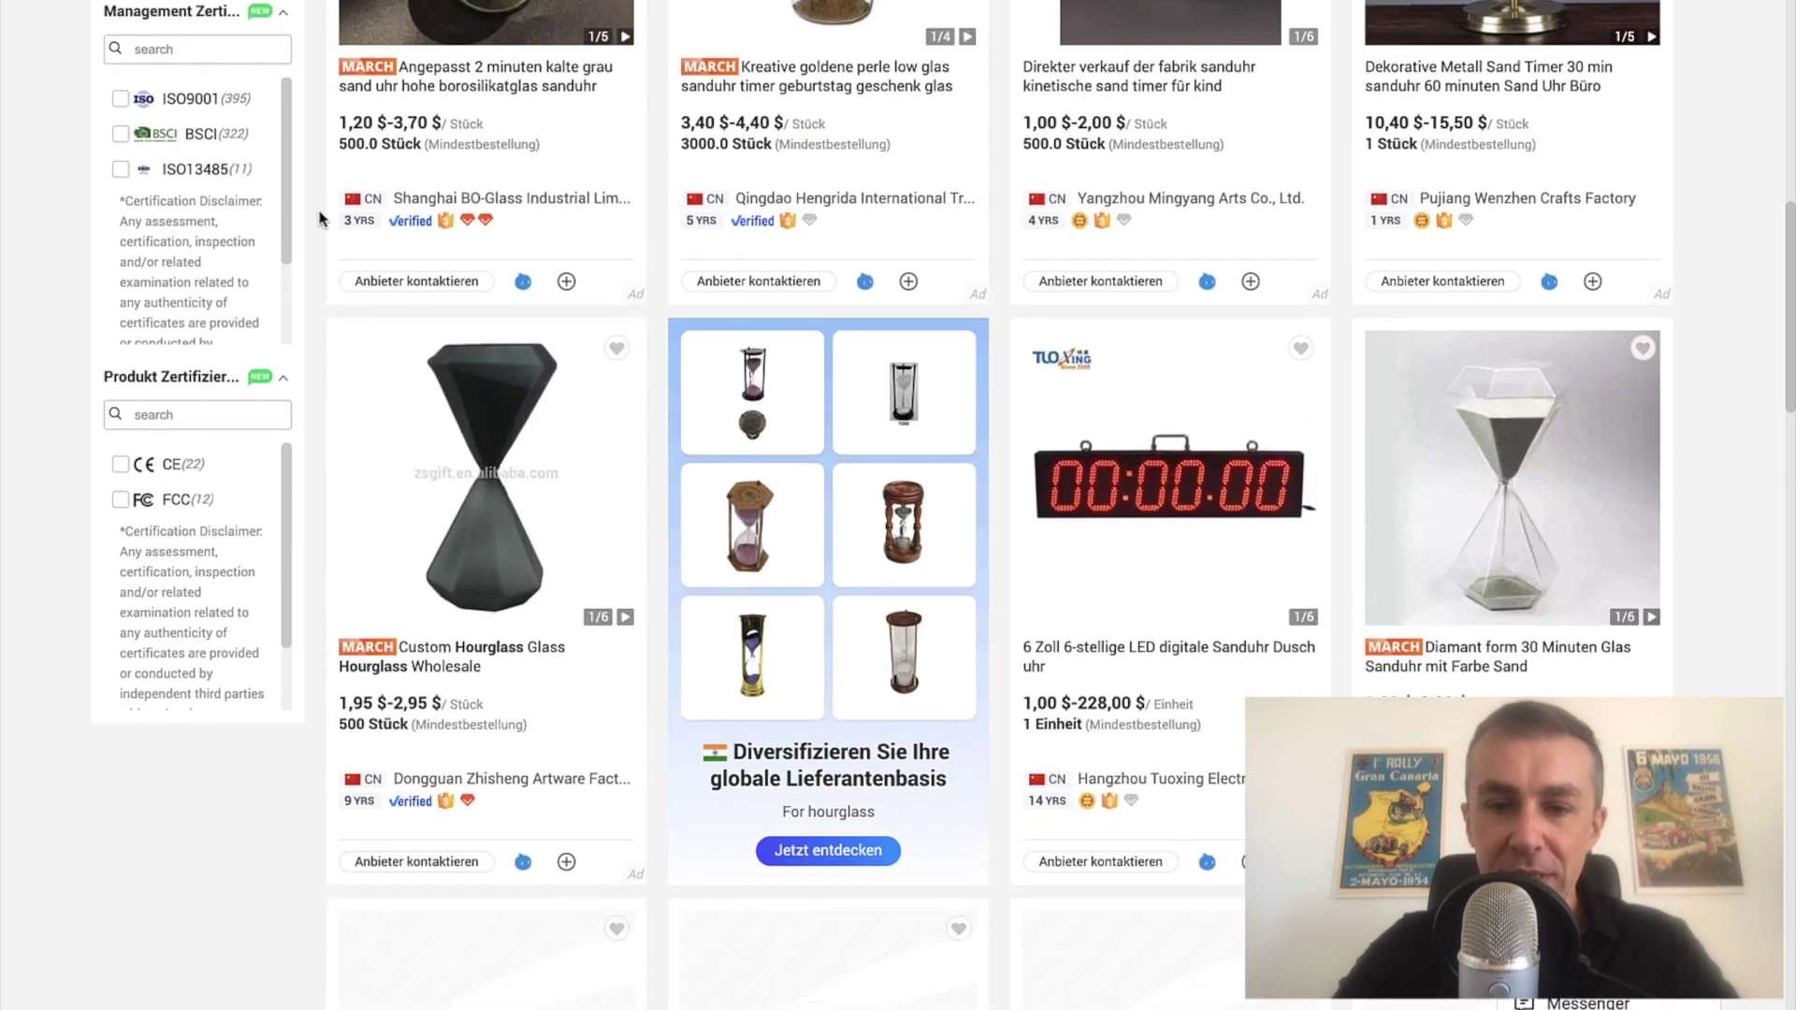
scroll(319, 219, down, 9)
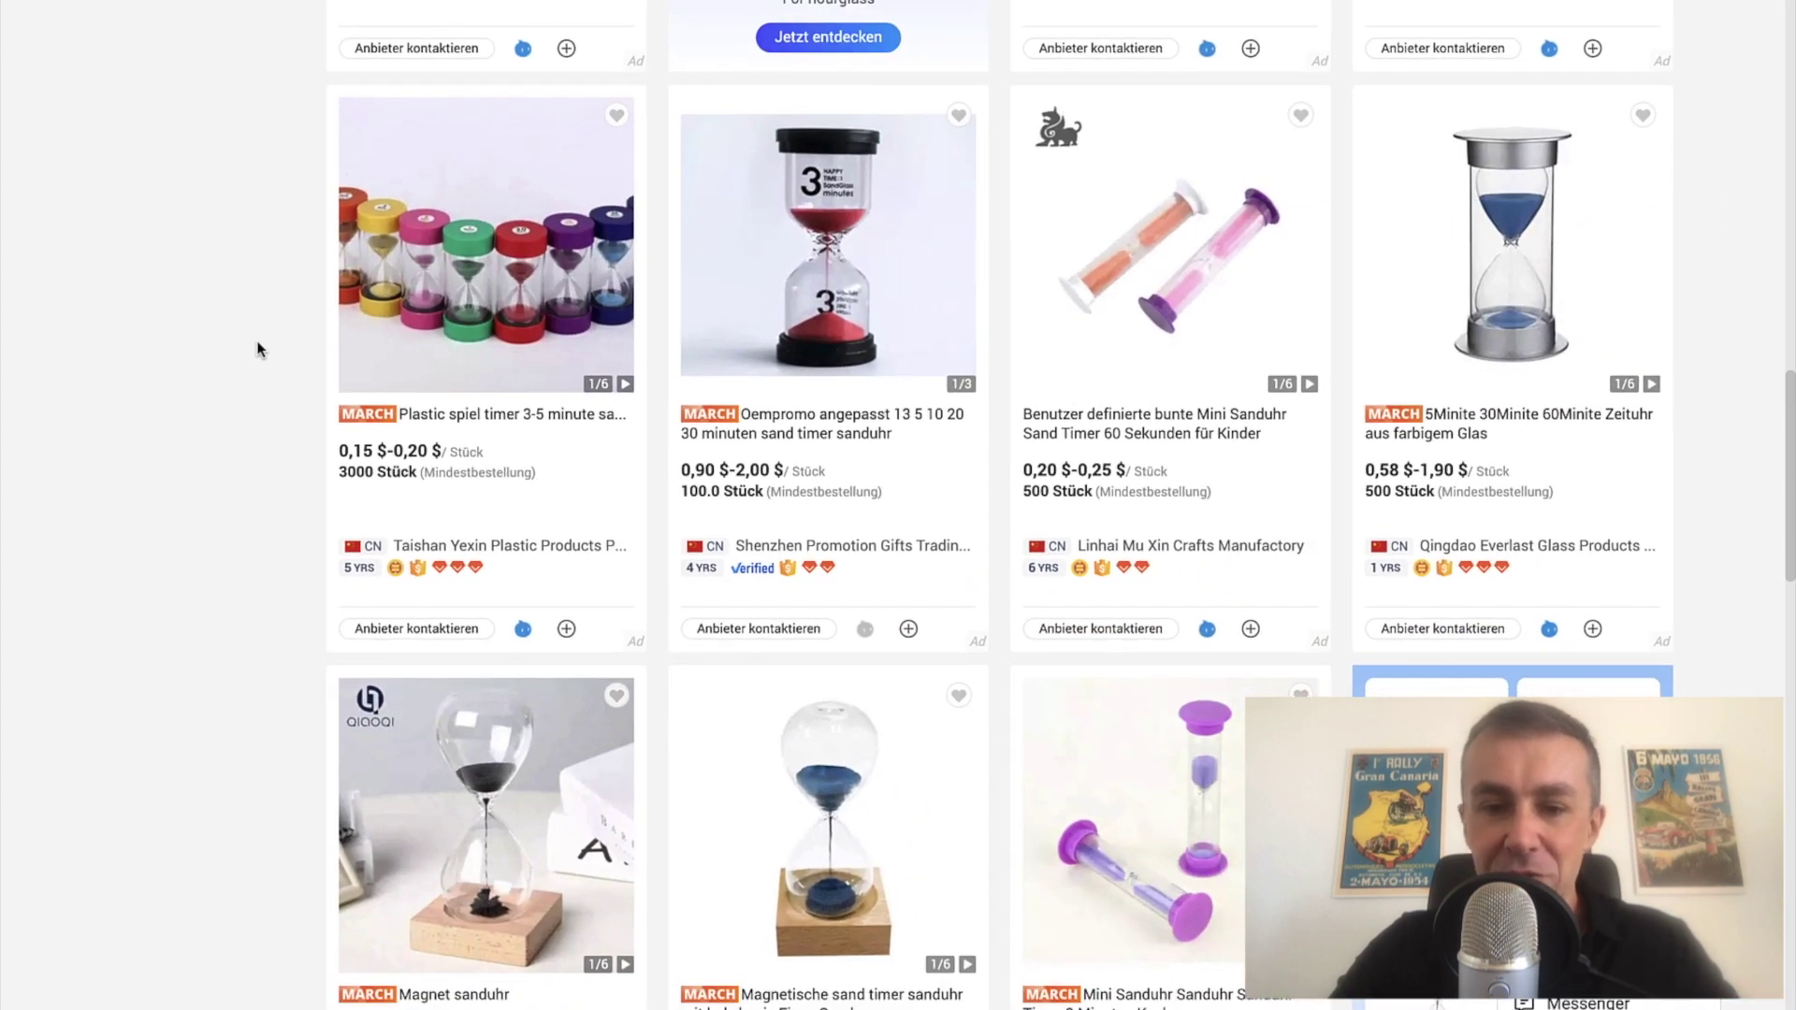
Step: Inspect prices and minimum orders of the acrylic and suction-cup sand timers and the six-piece black-capped hourglass set
scroll(259, 350, down, 10)
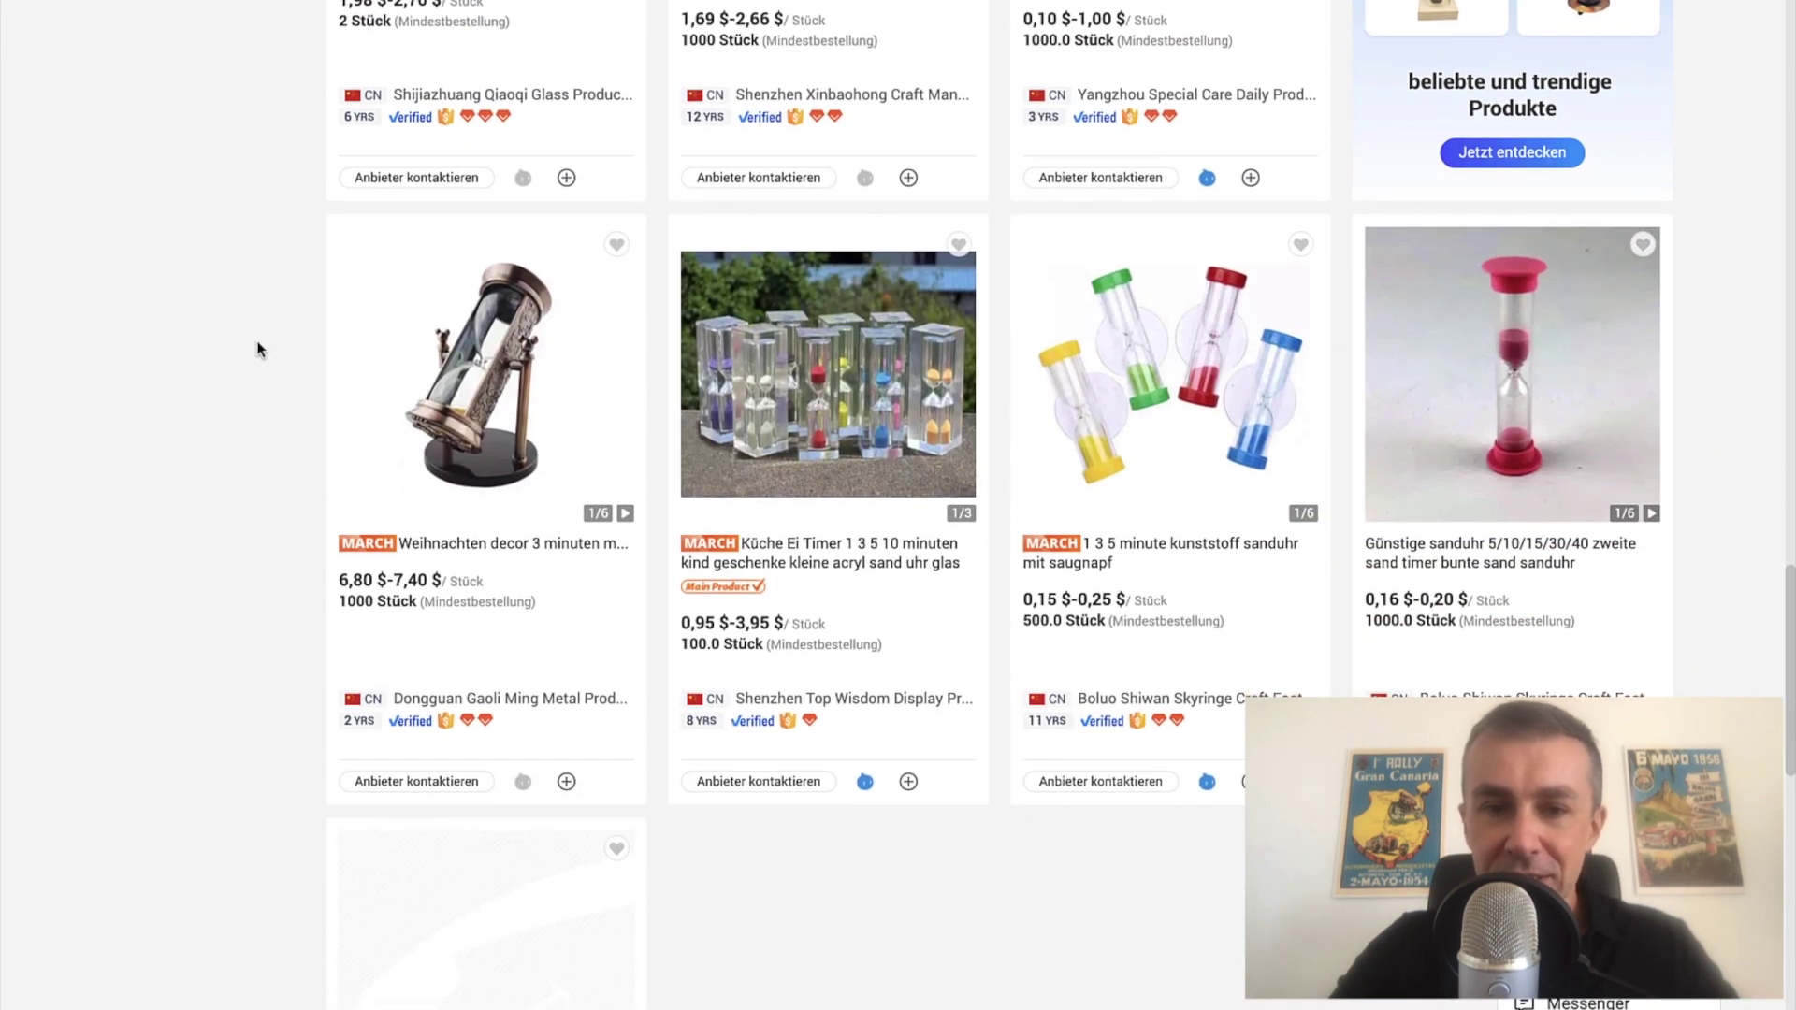
scroll(259, 350, down, 1)
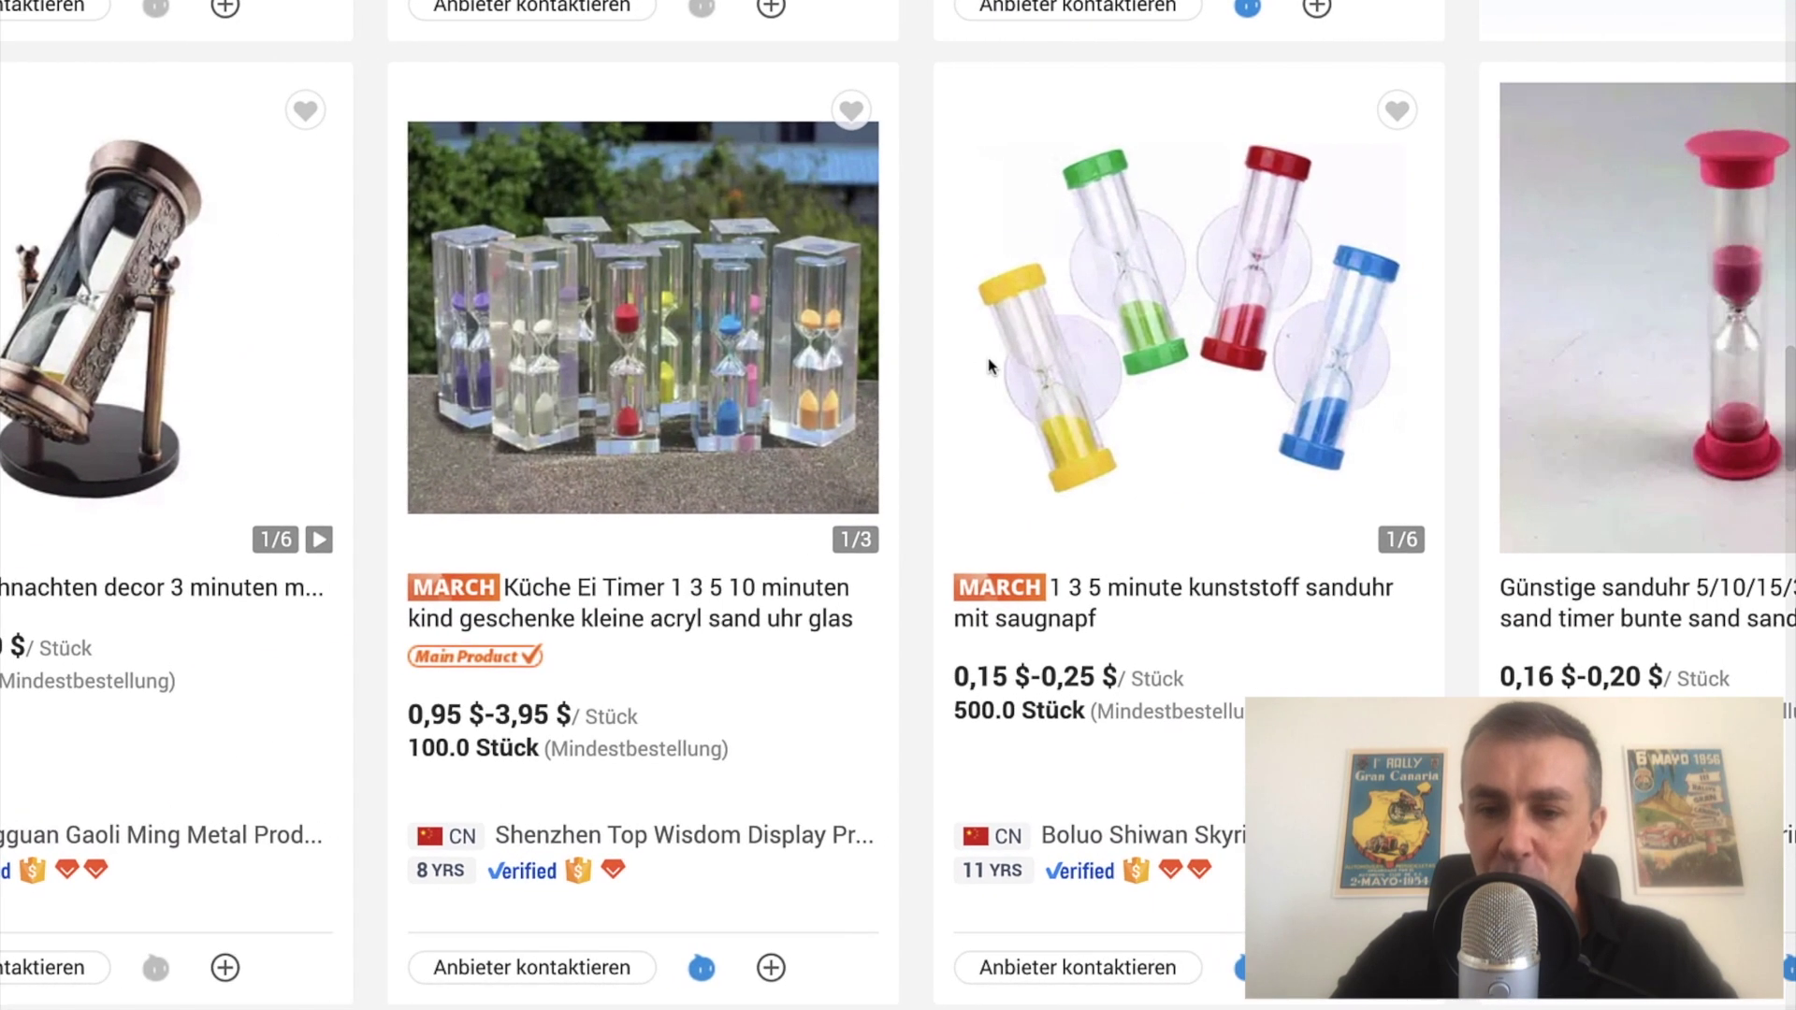
mouse_move(990, 367)
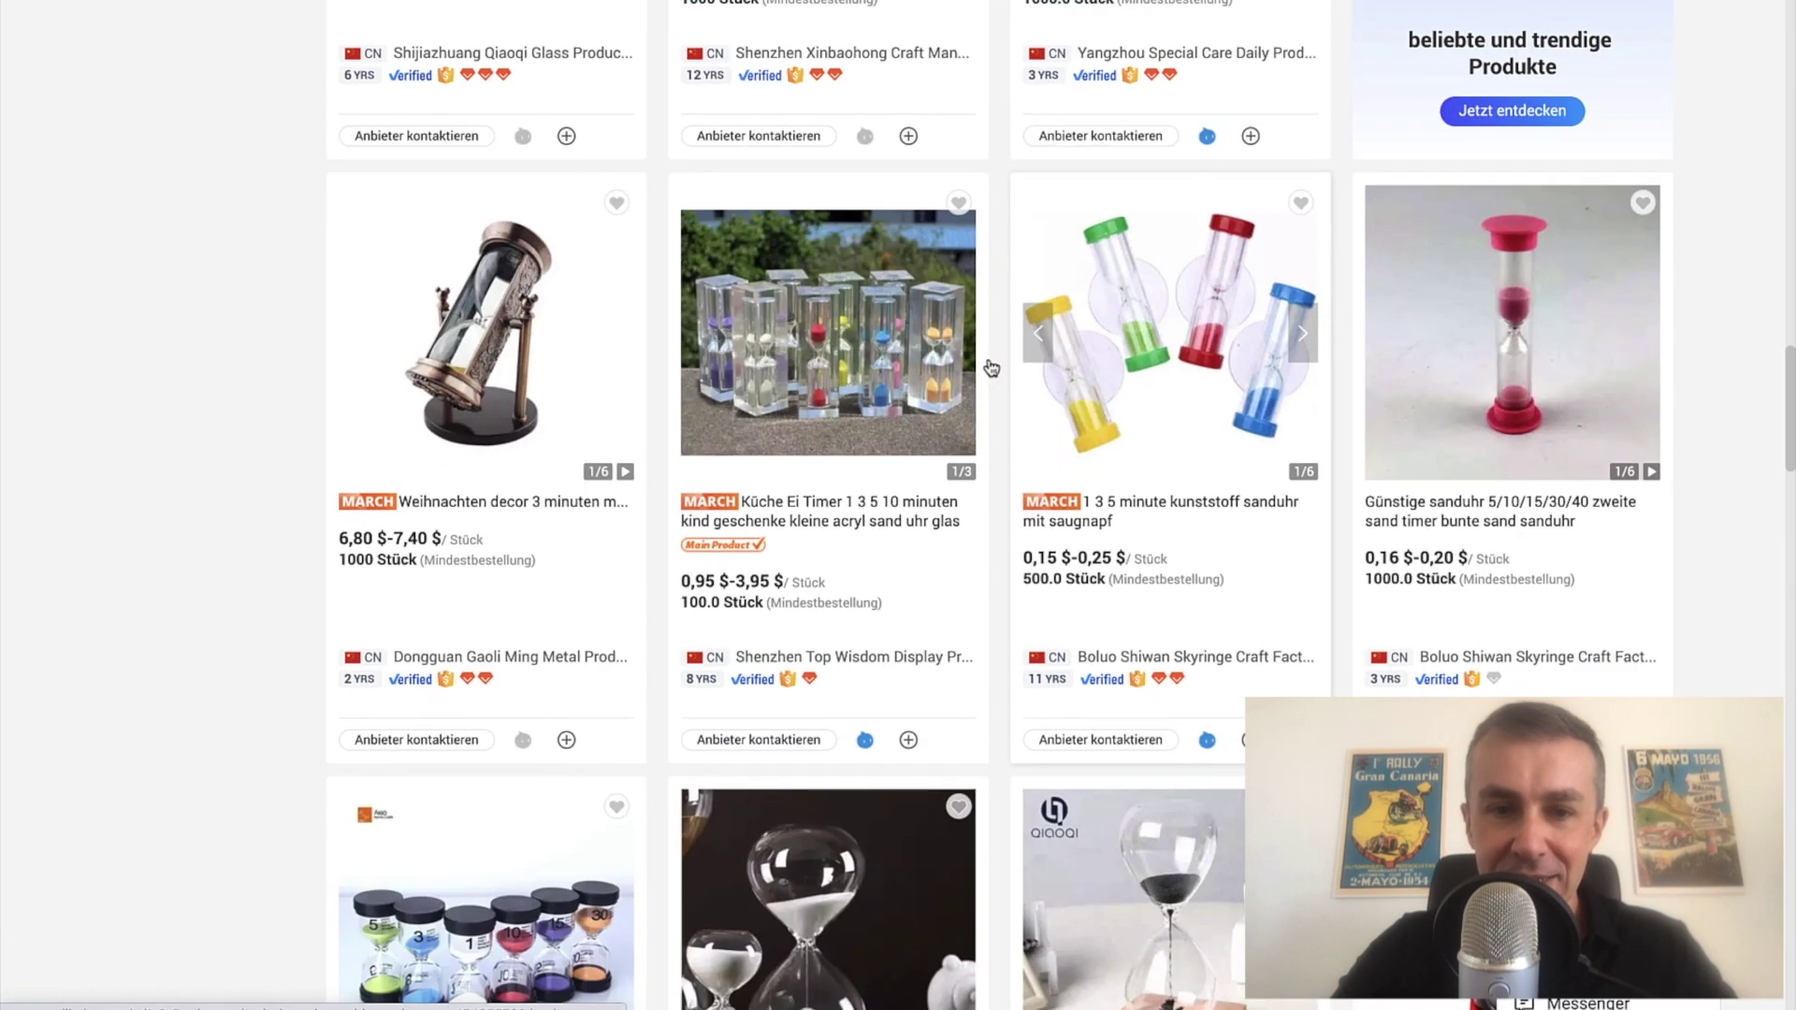
mouse_move(875, 355)
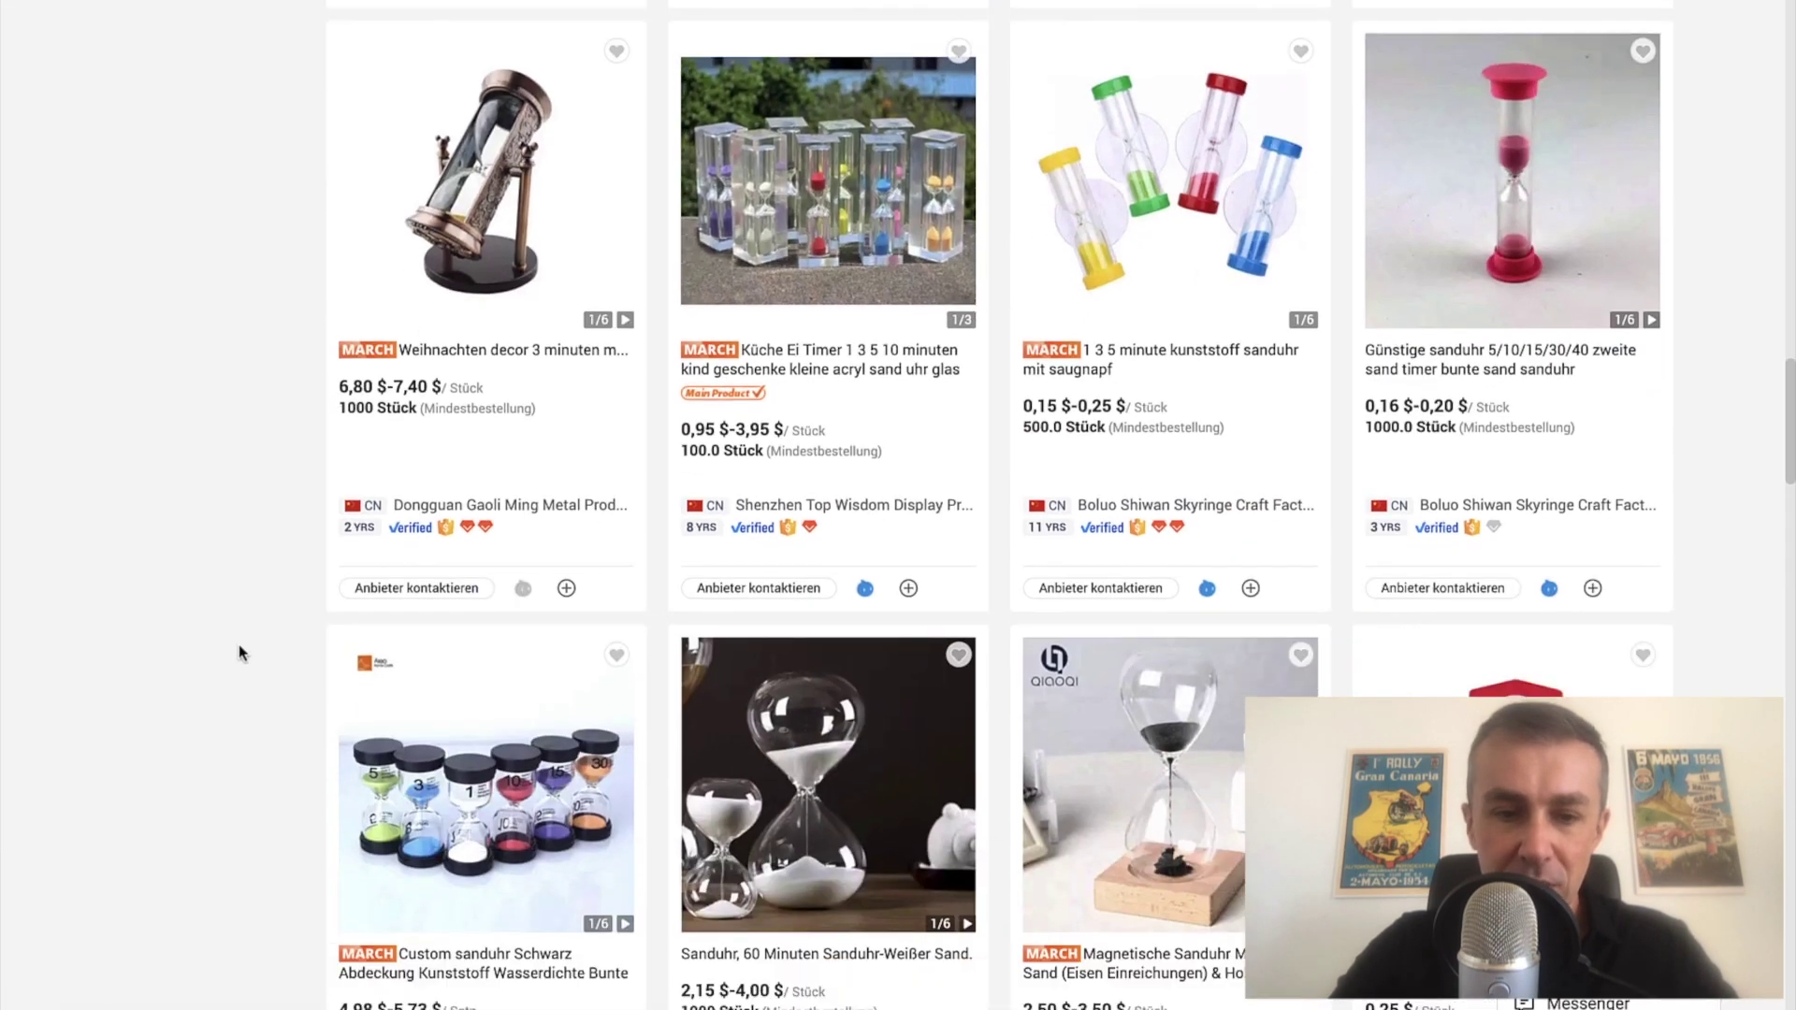
scroll(241, 653, down, 4)
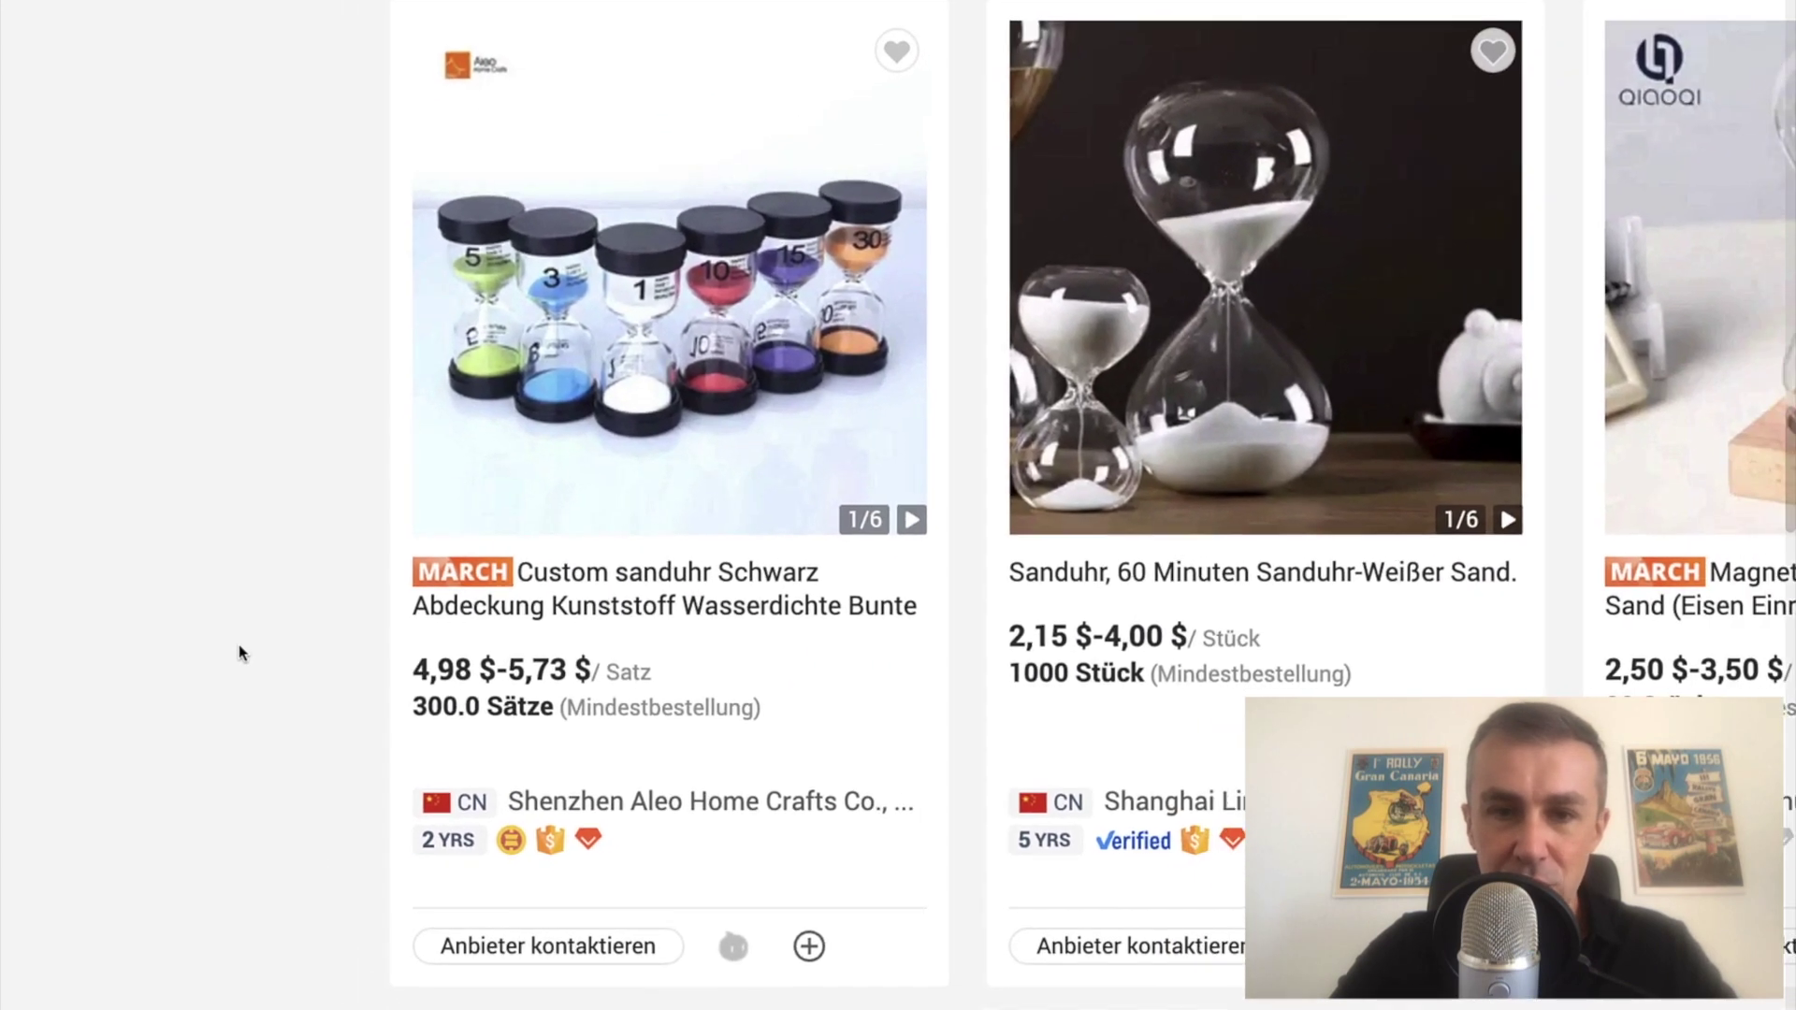
Step: Open the six-piece black-capped hourglass offer and check its tiered set prices, colour and time options, and sample terms
click(563, 398)
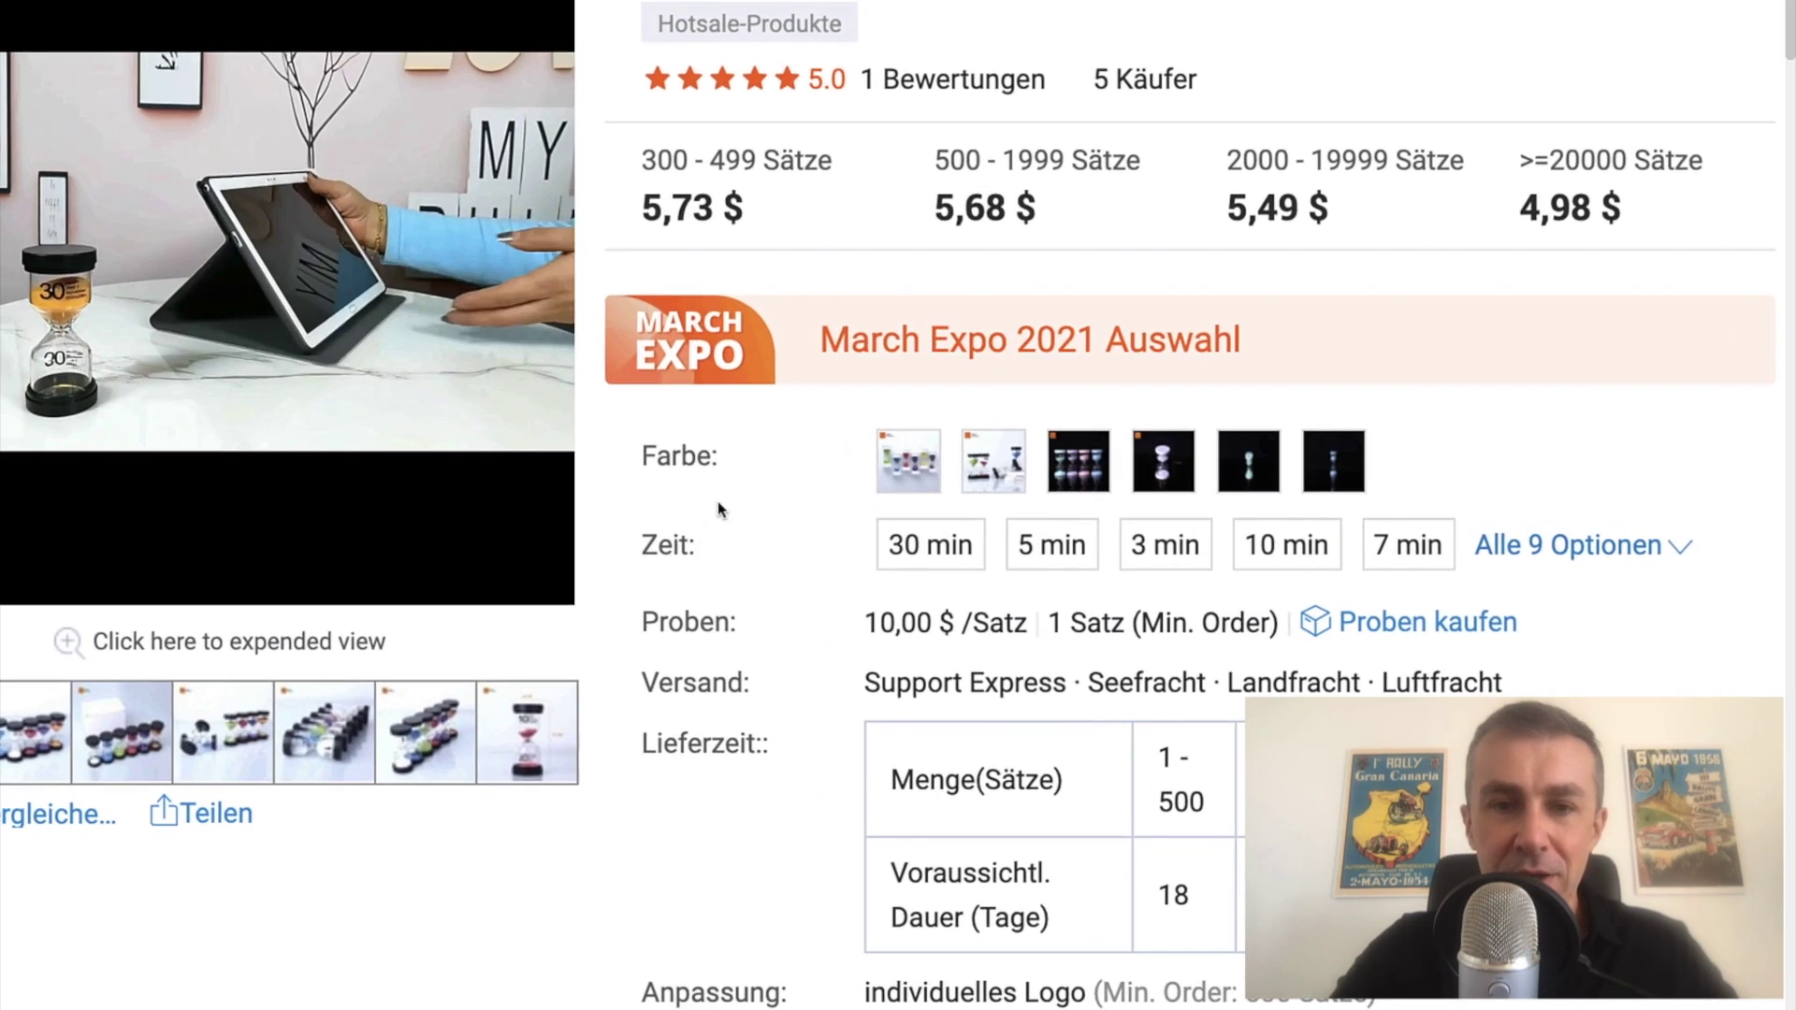
scroll(718, 508, up, 1)
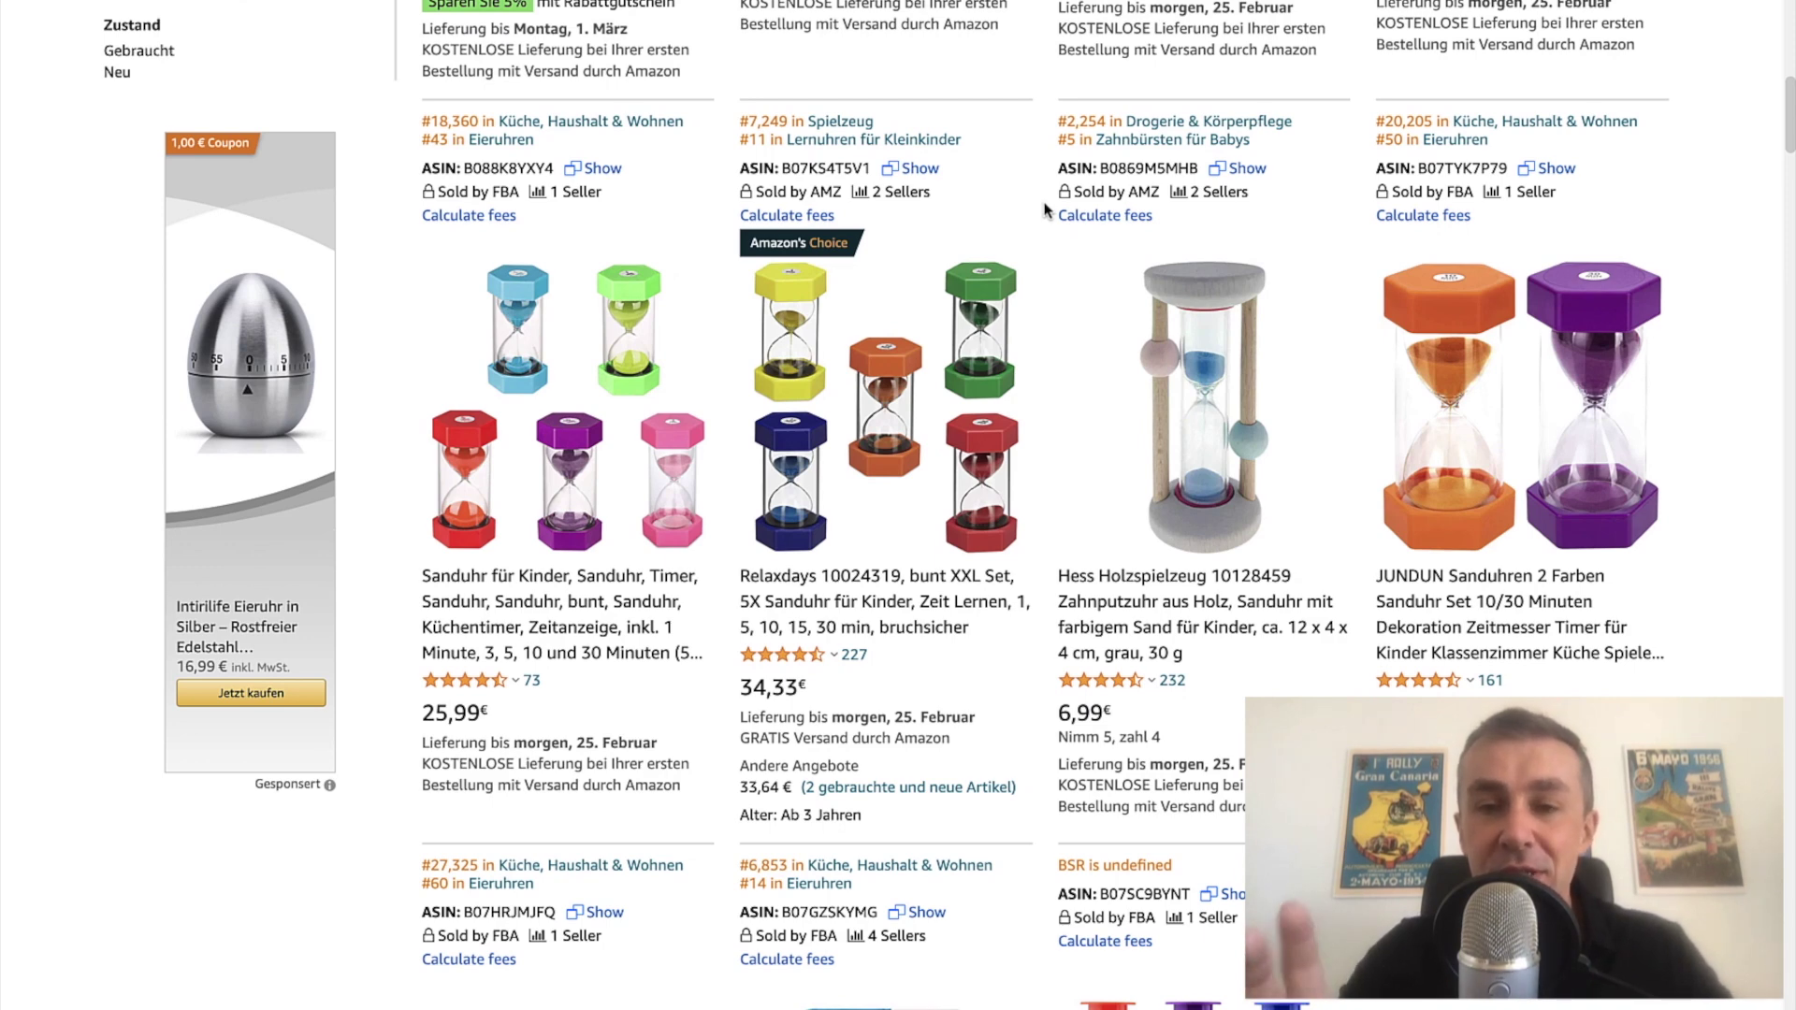
Step: Return to the Amazon.de results for "Sanduhr Kinder" and compare the prices and set variations of the listings
scroll(1045, 209, up, 1)
scroll(1045, 210, down, 8)
scroll(1044, 209, up, 4)
scroll(1044, 209, up, 1)
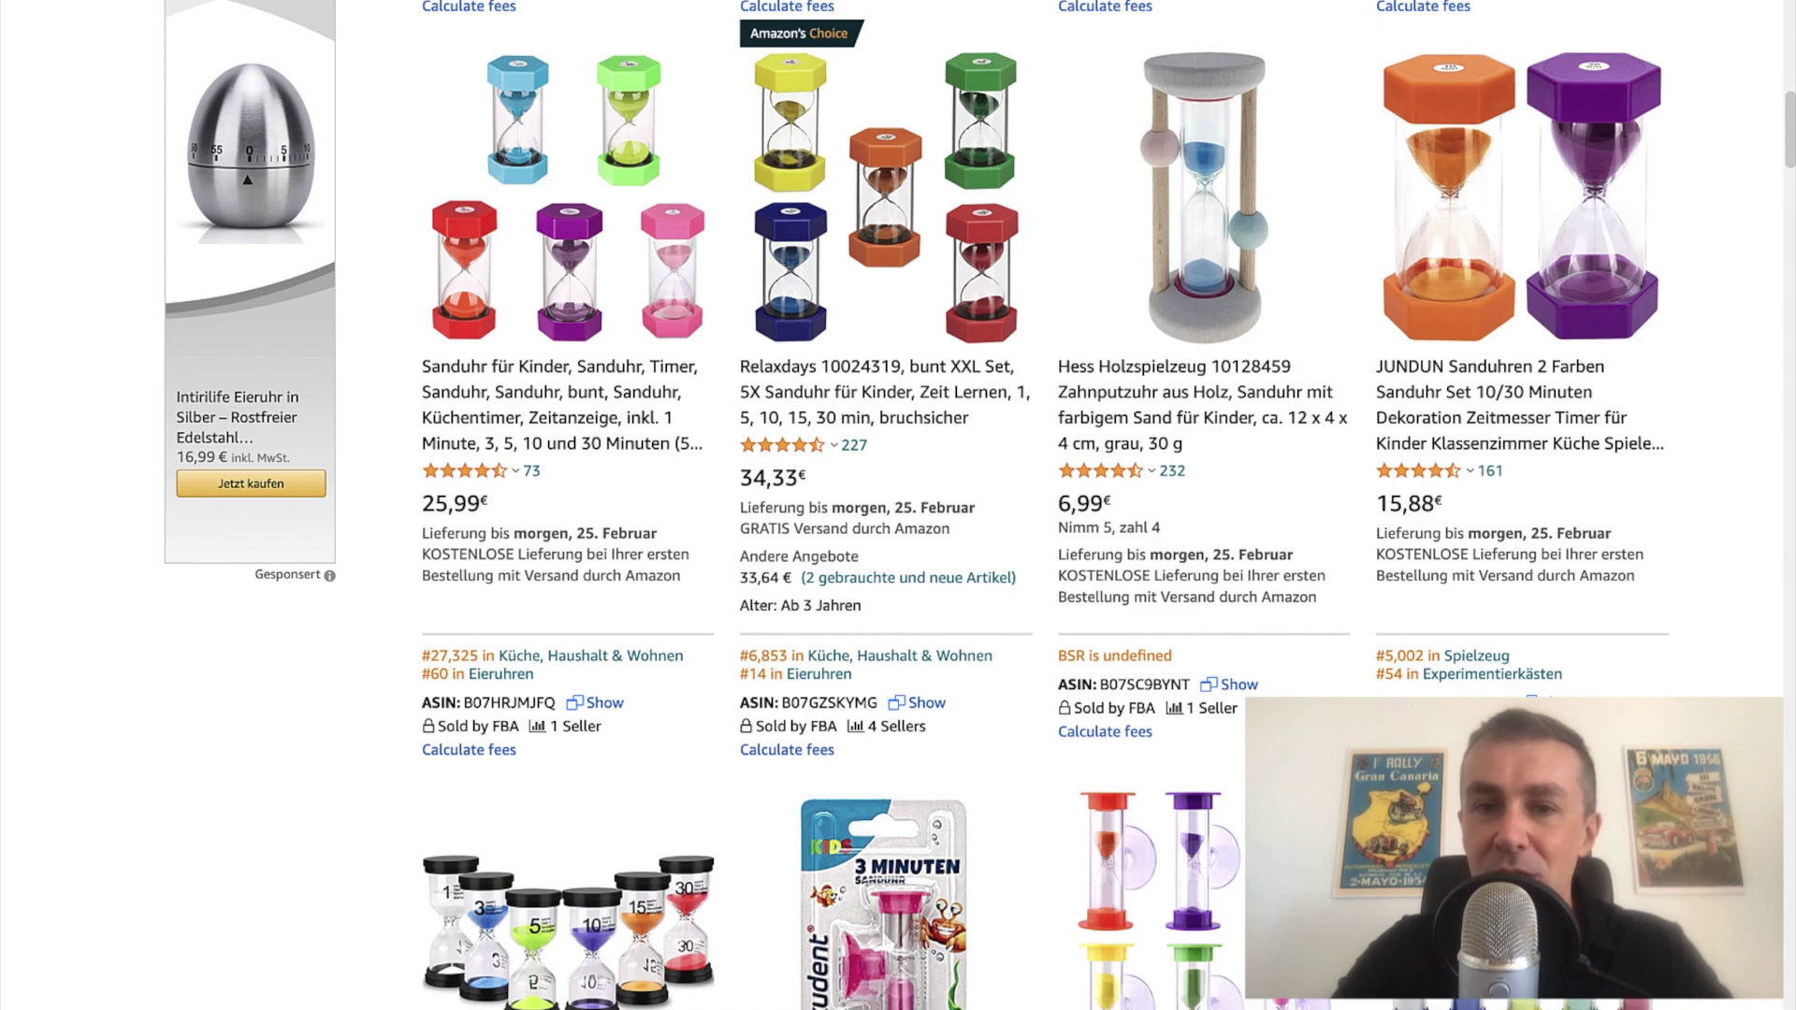
scroll(1139, 217, up, 10)
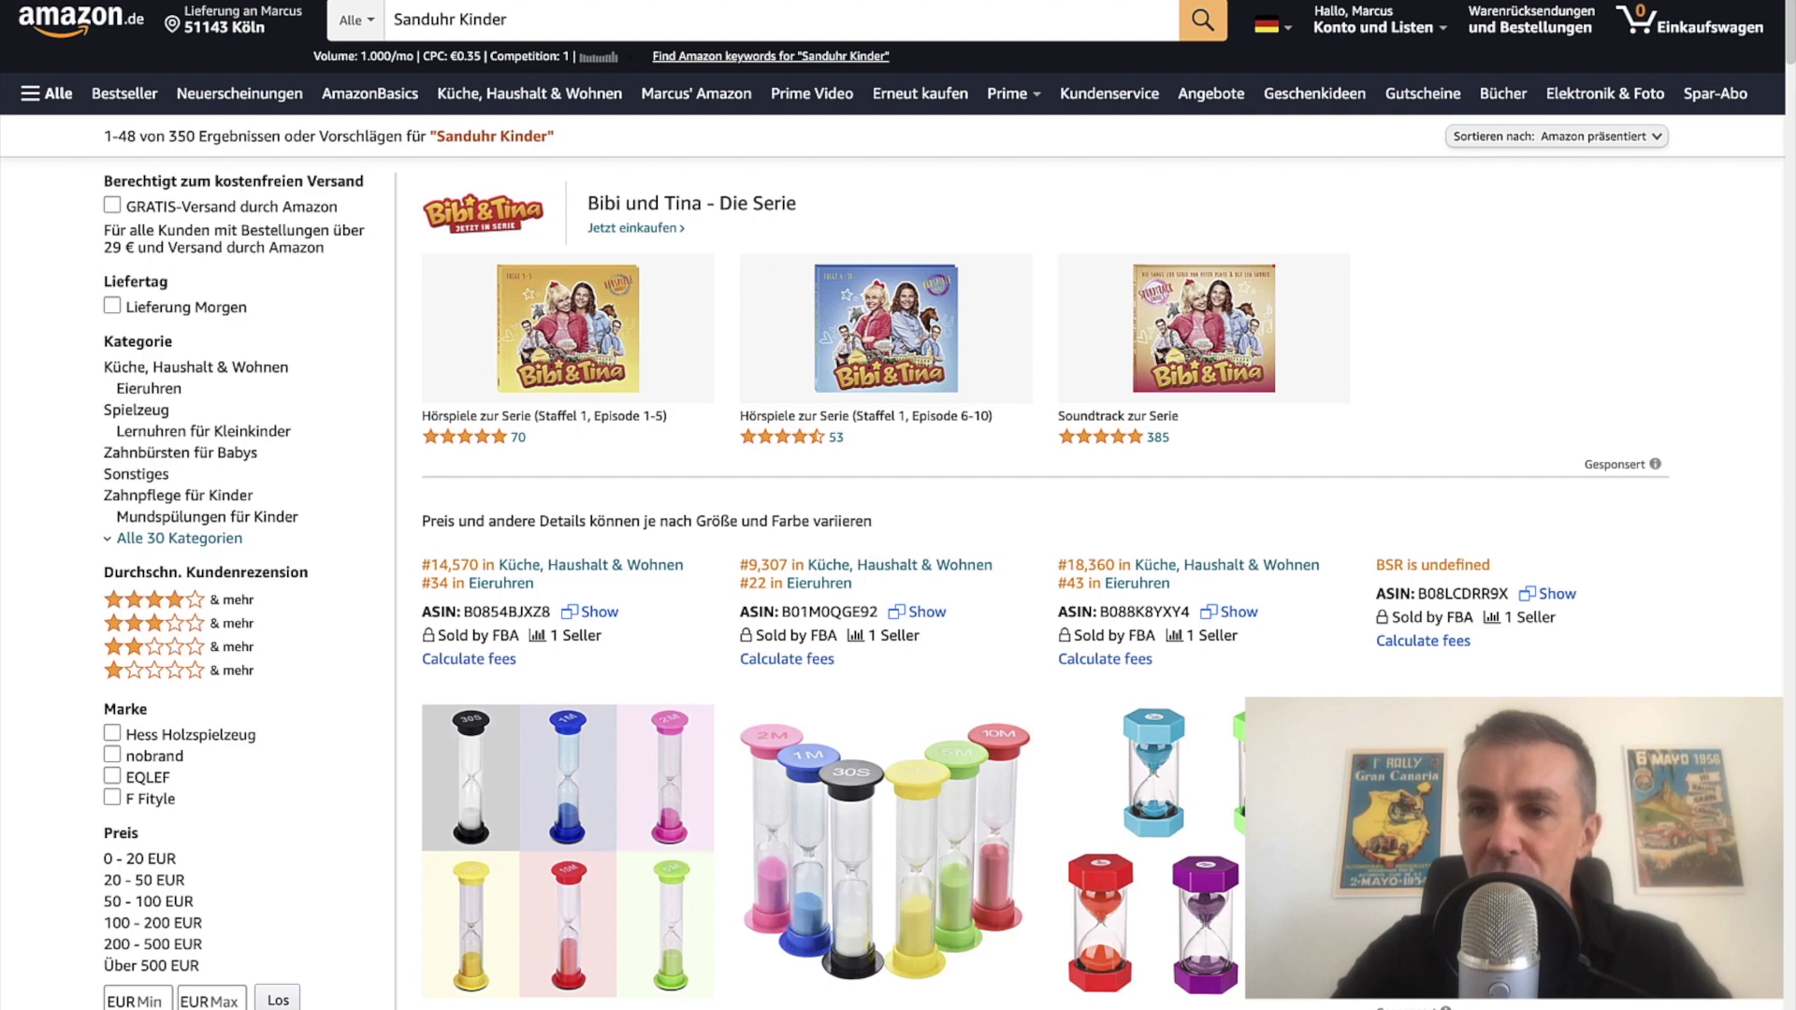
Step: Run Xray on the Sanduhr Kinder results and open its Alibaba.com supplier search
click(1535, 2)
click(1444, 142)
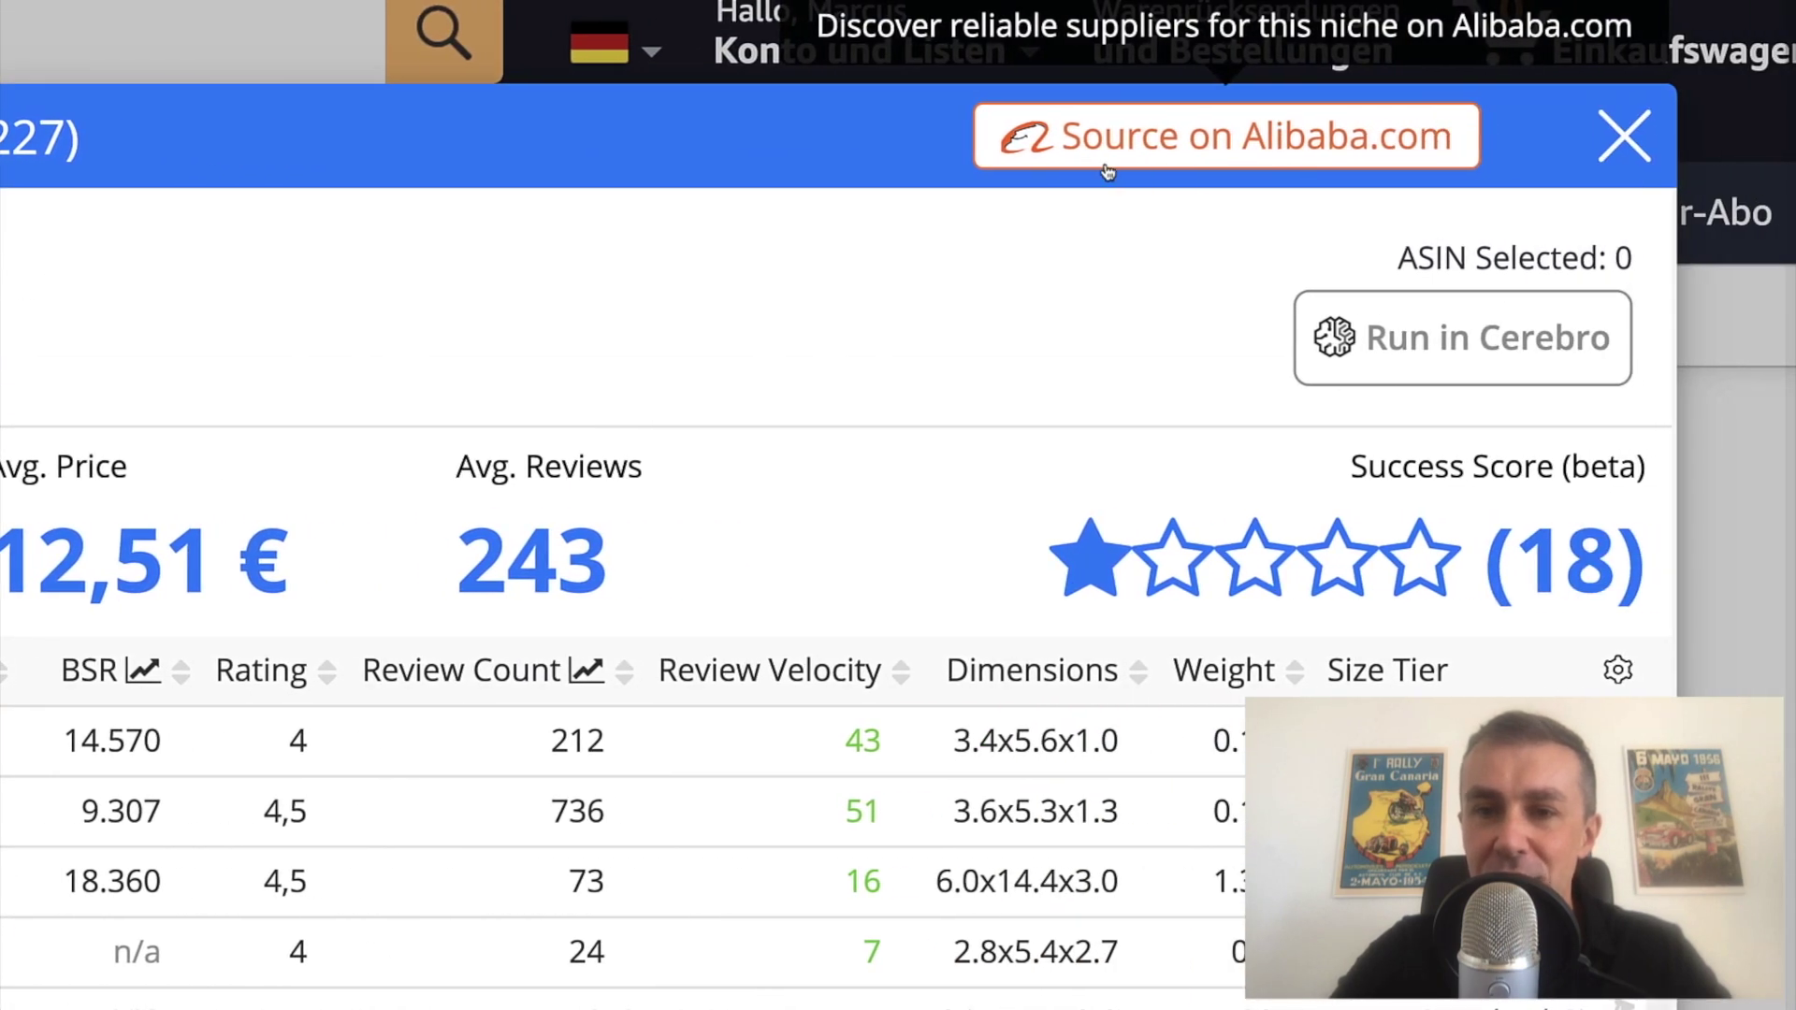
click(1234, 165)
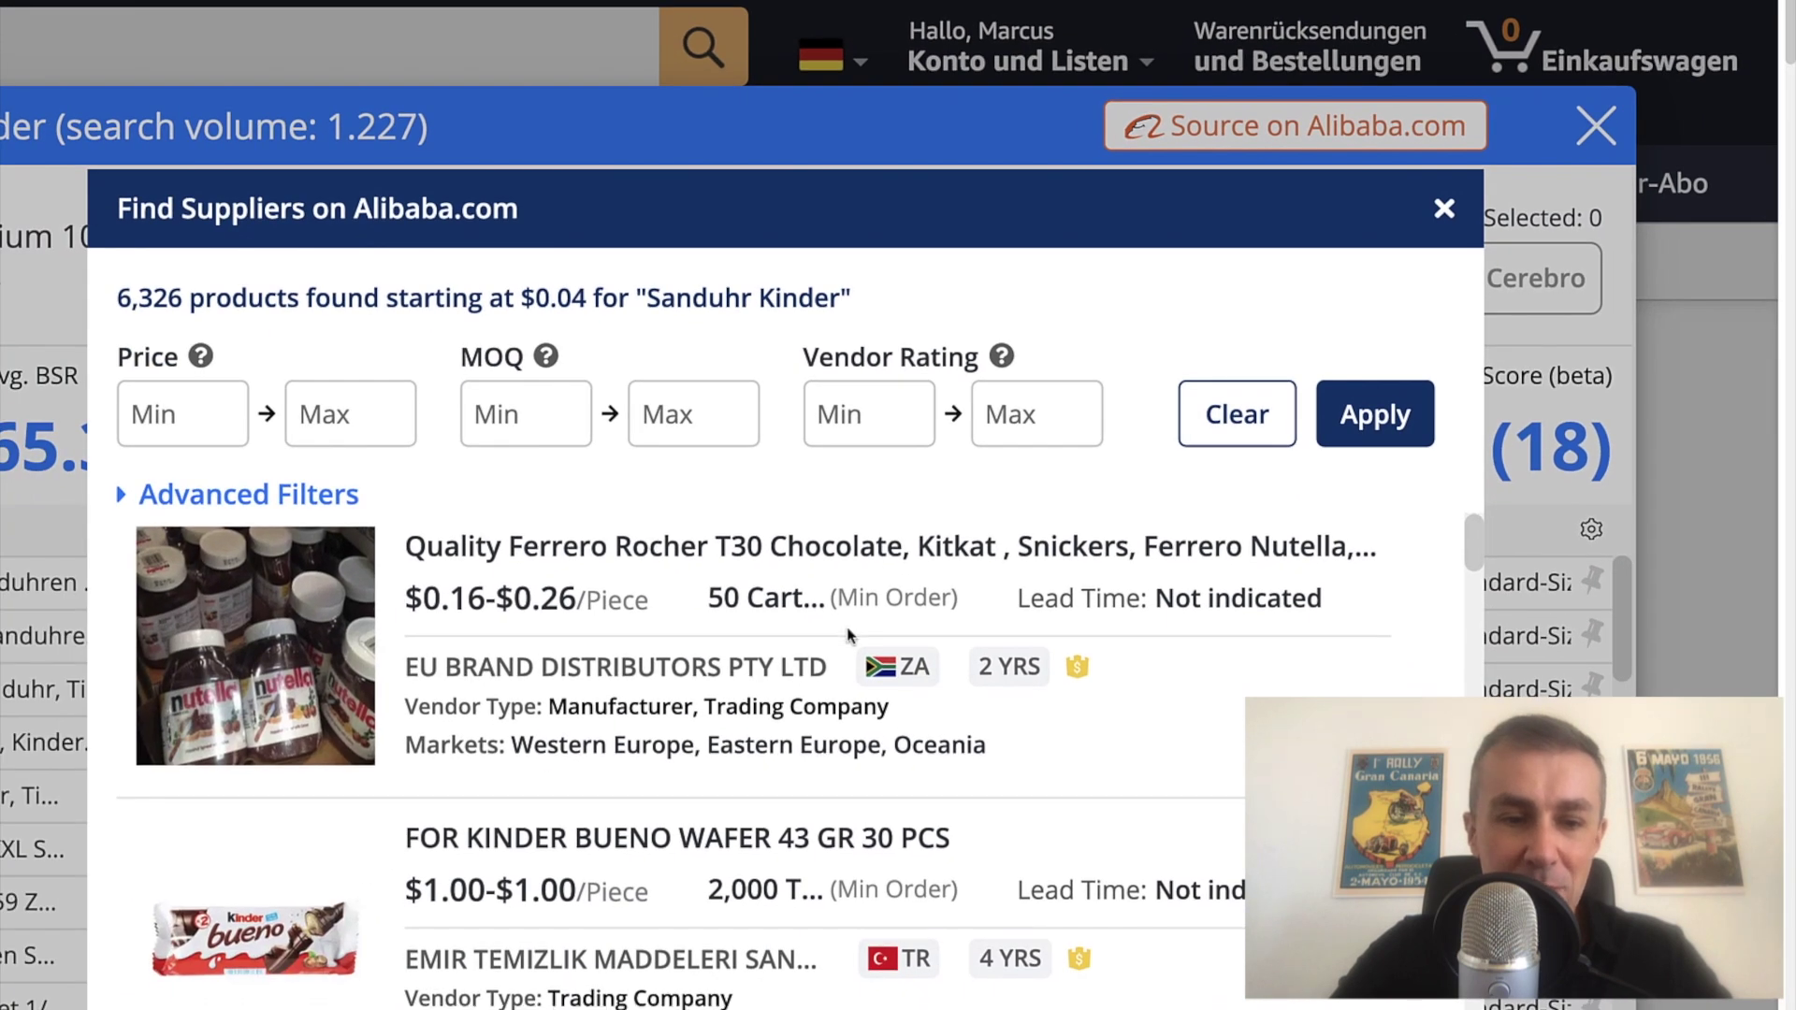
Step: Look through the suggested Alibaba suppliers for "Sanduhr Kinder" and close the supplier search and Xray
scroll(848, 636, down, 6)
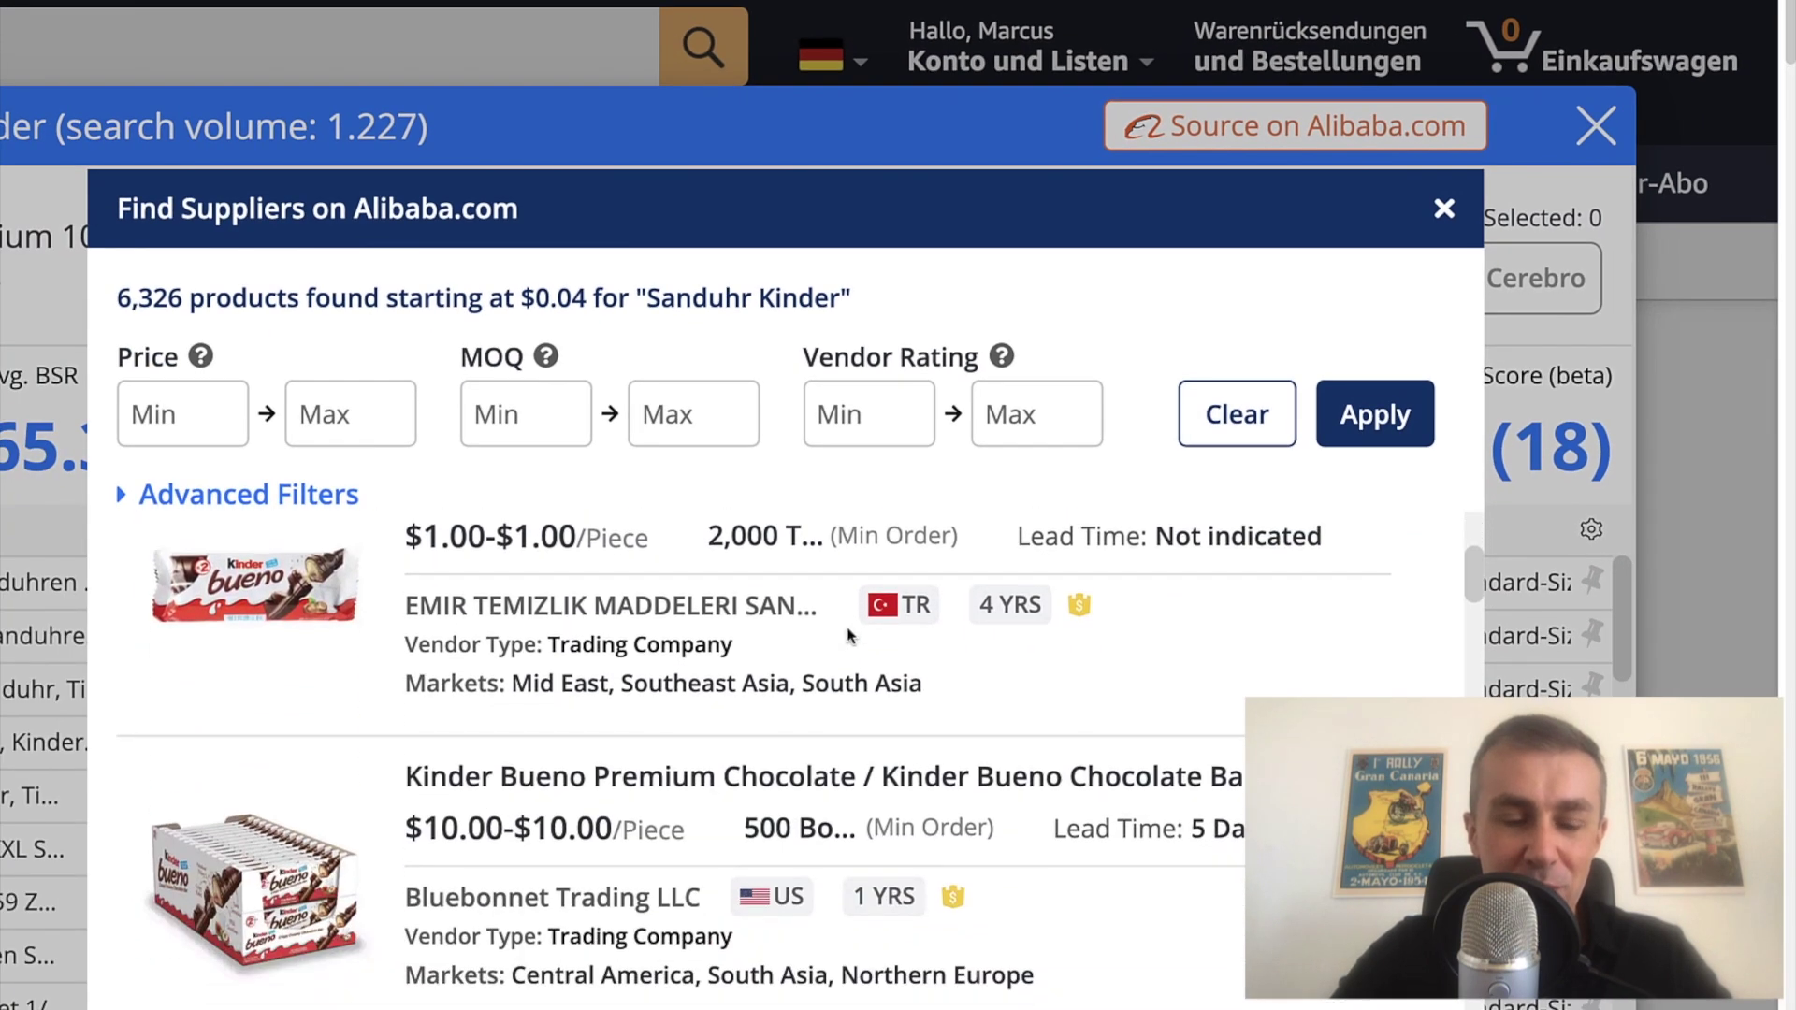
scroll(783, 824, down, 6)
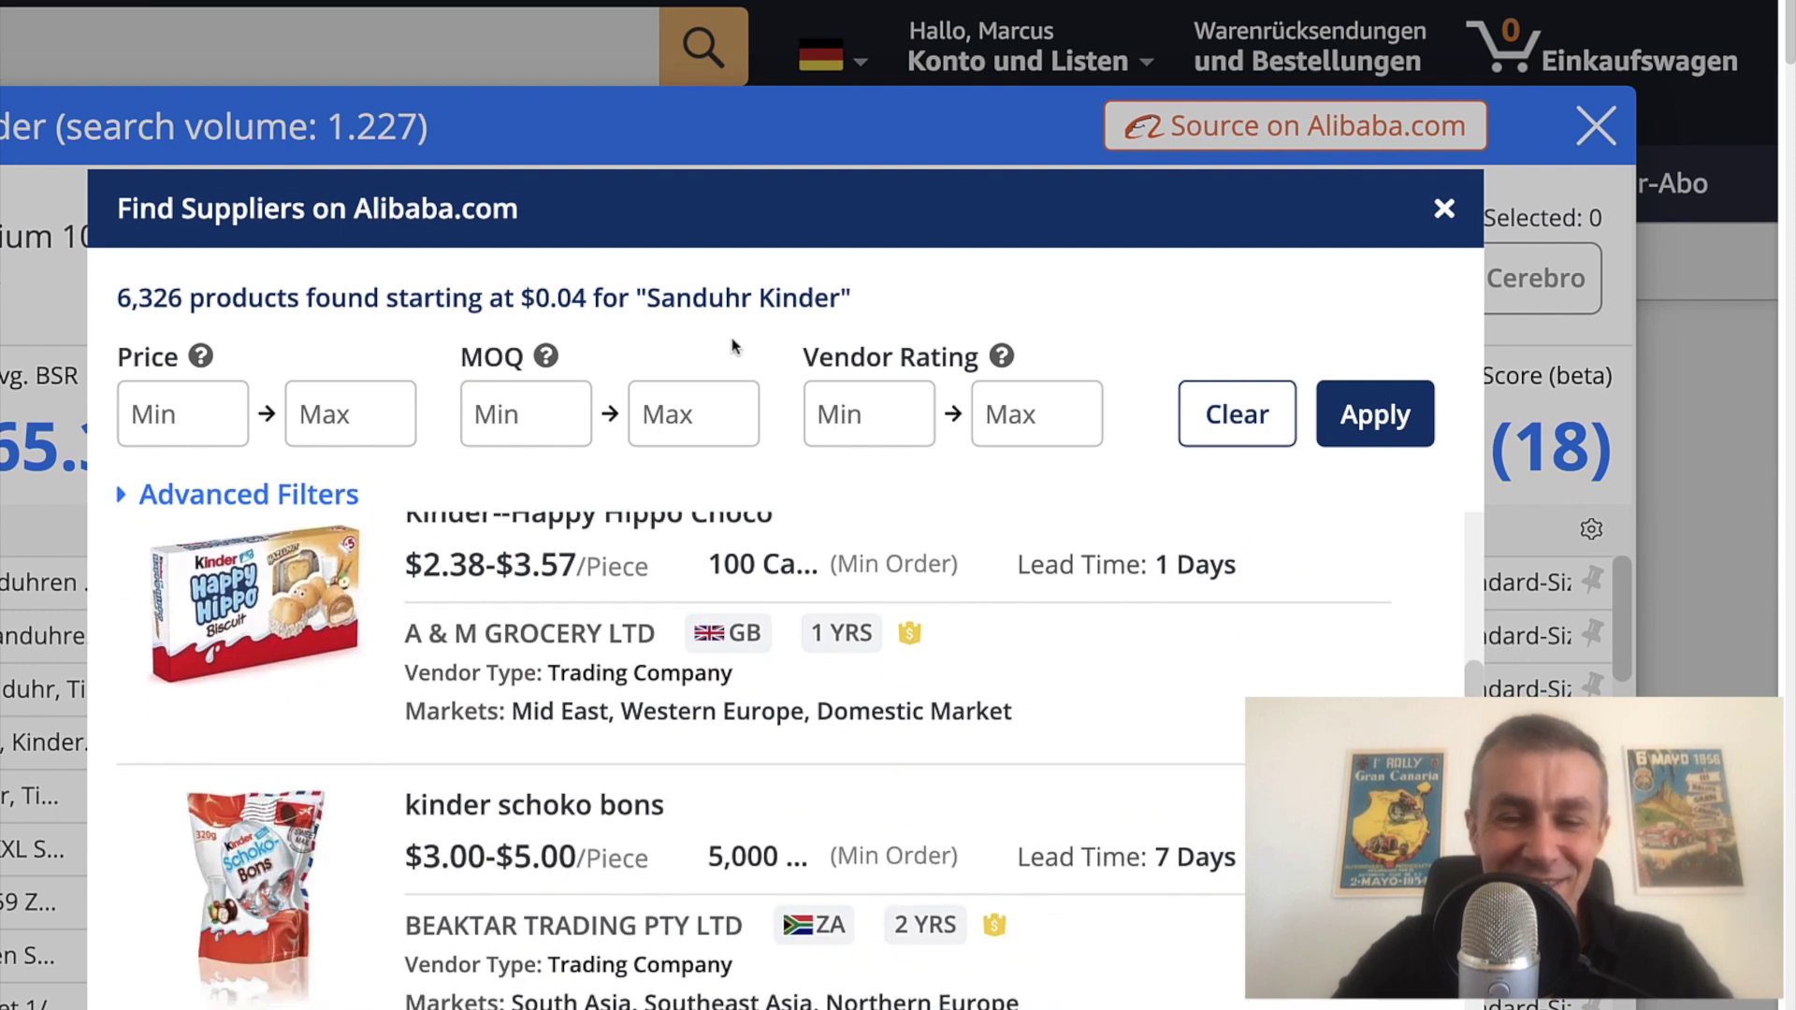
double_click(792, 297)
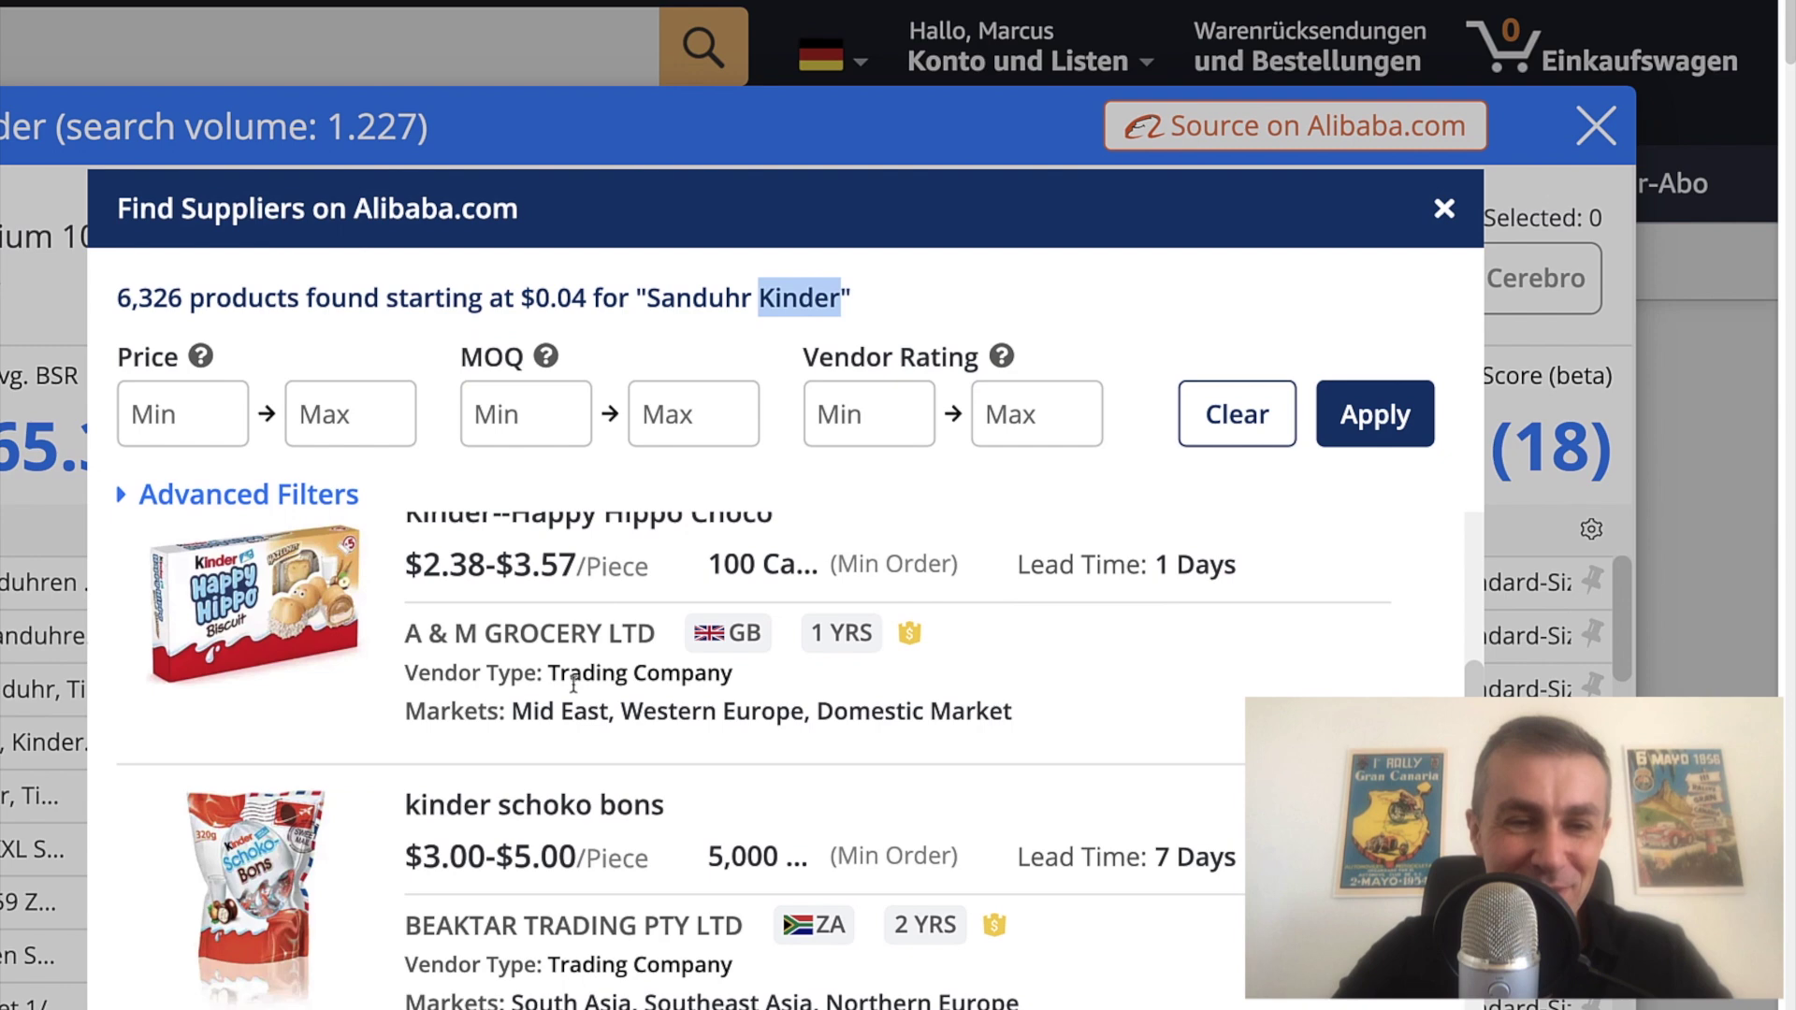
scroll(573, 684, down, 10)
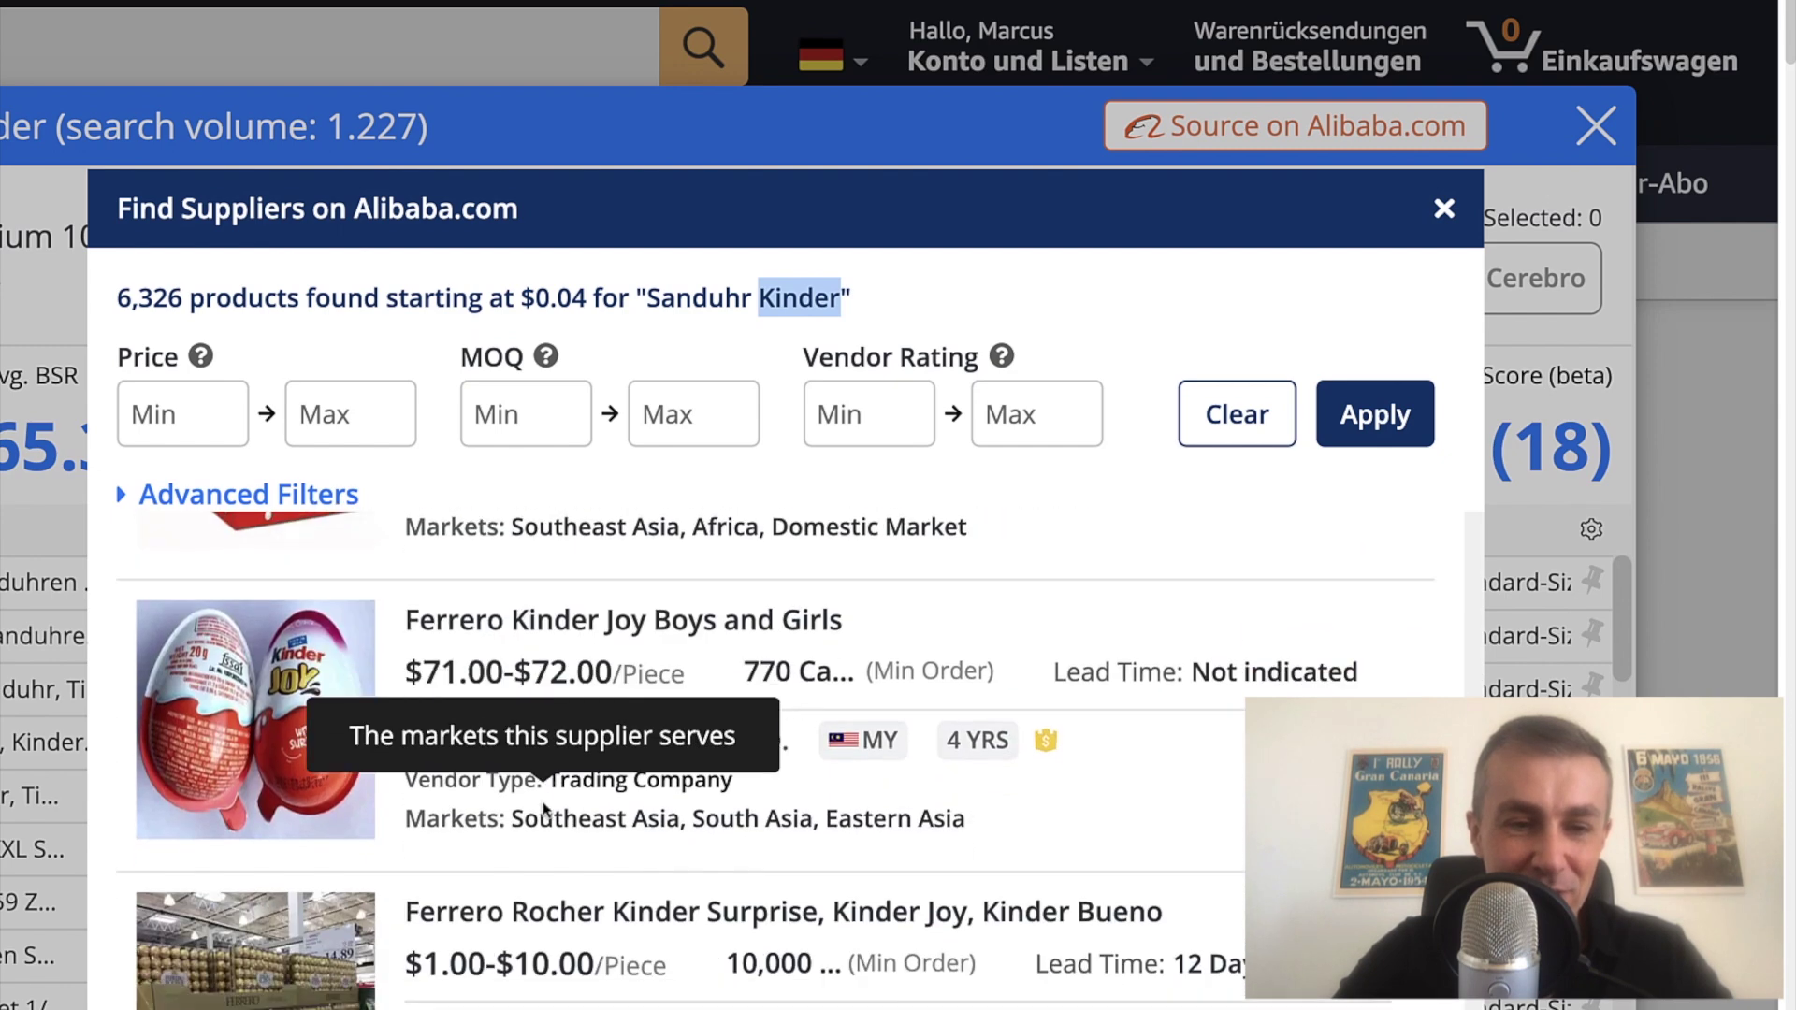
scroll(545, 810, up, 10)
click(914, 300)
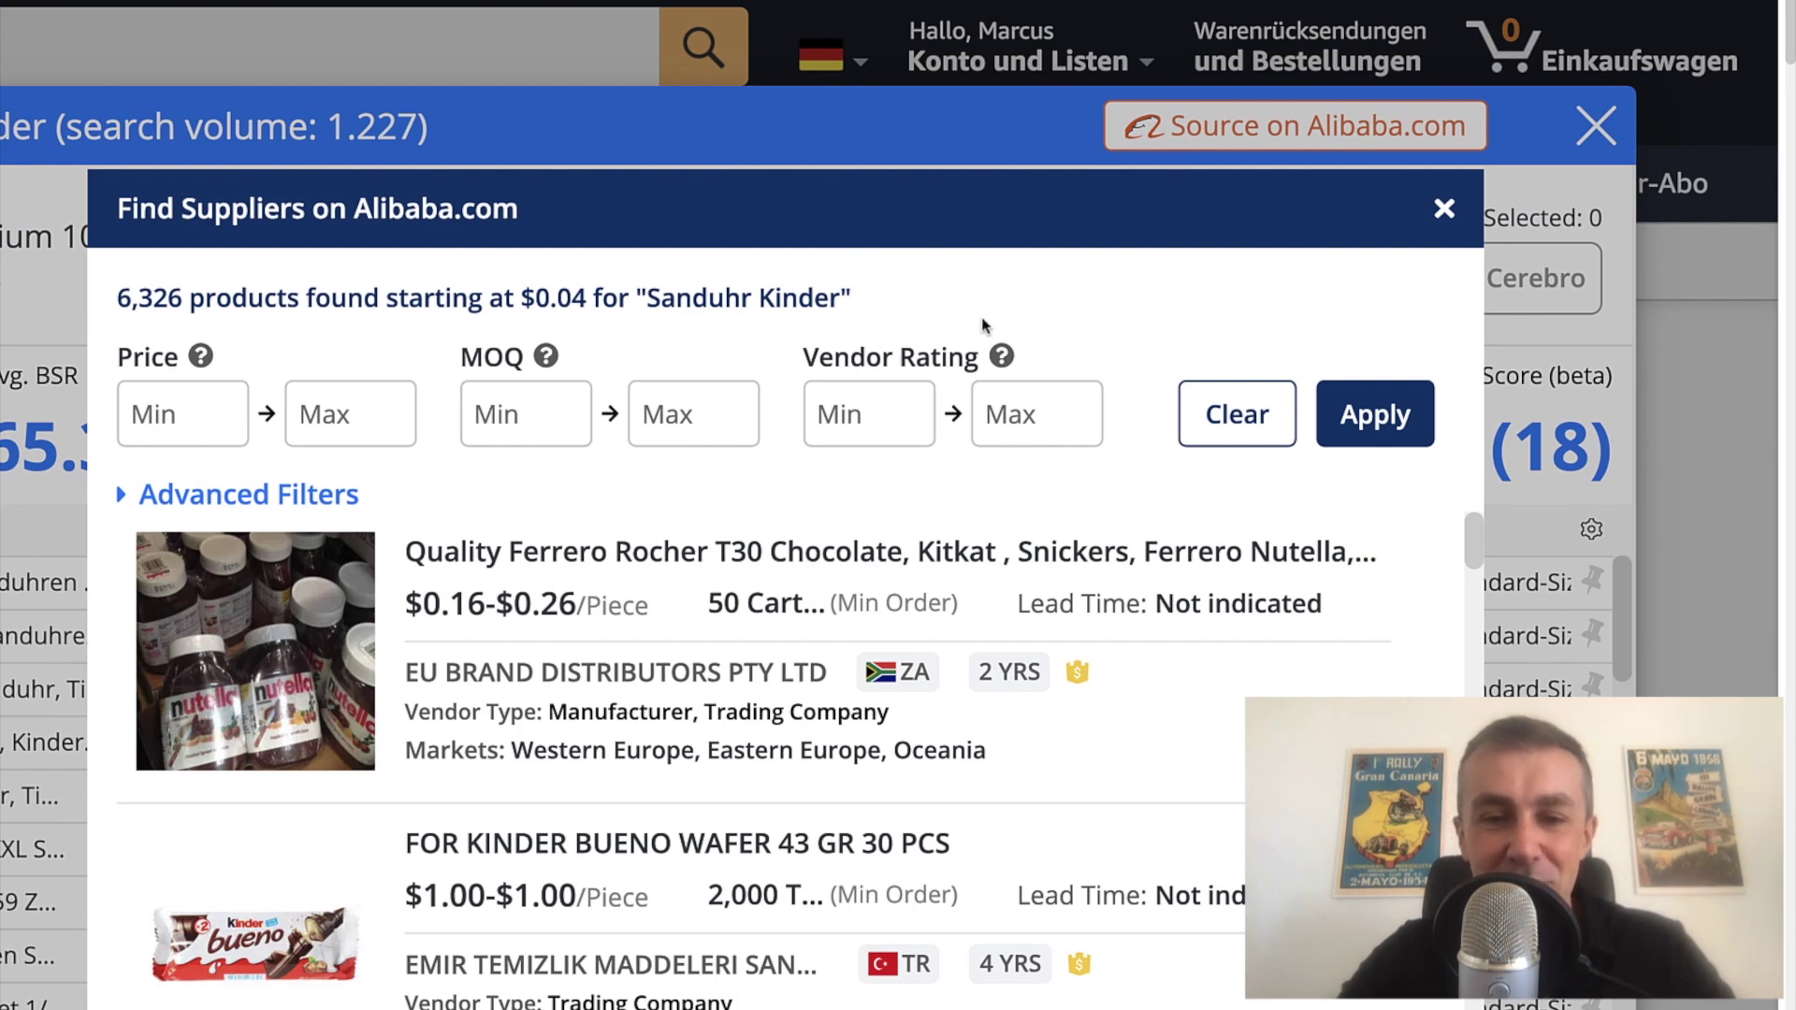
click(1438, 208)
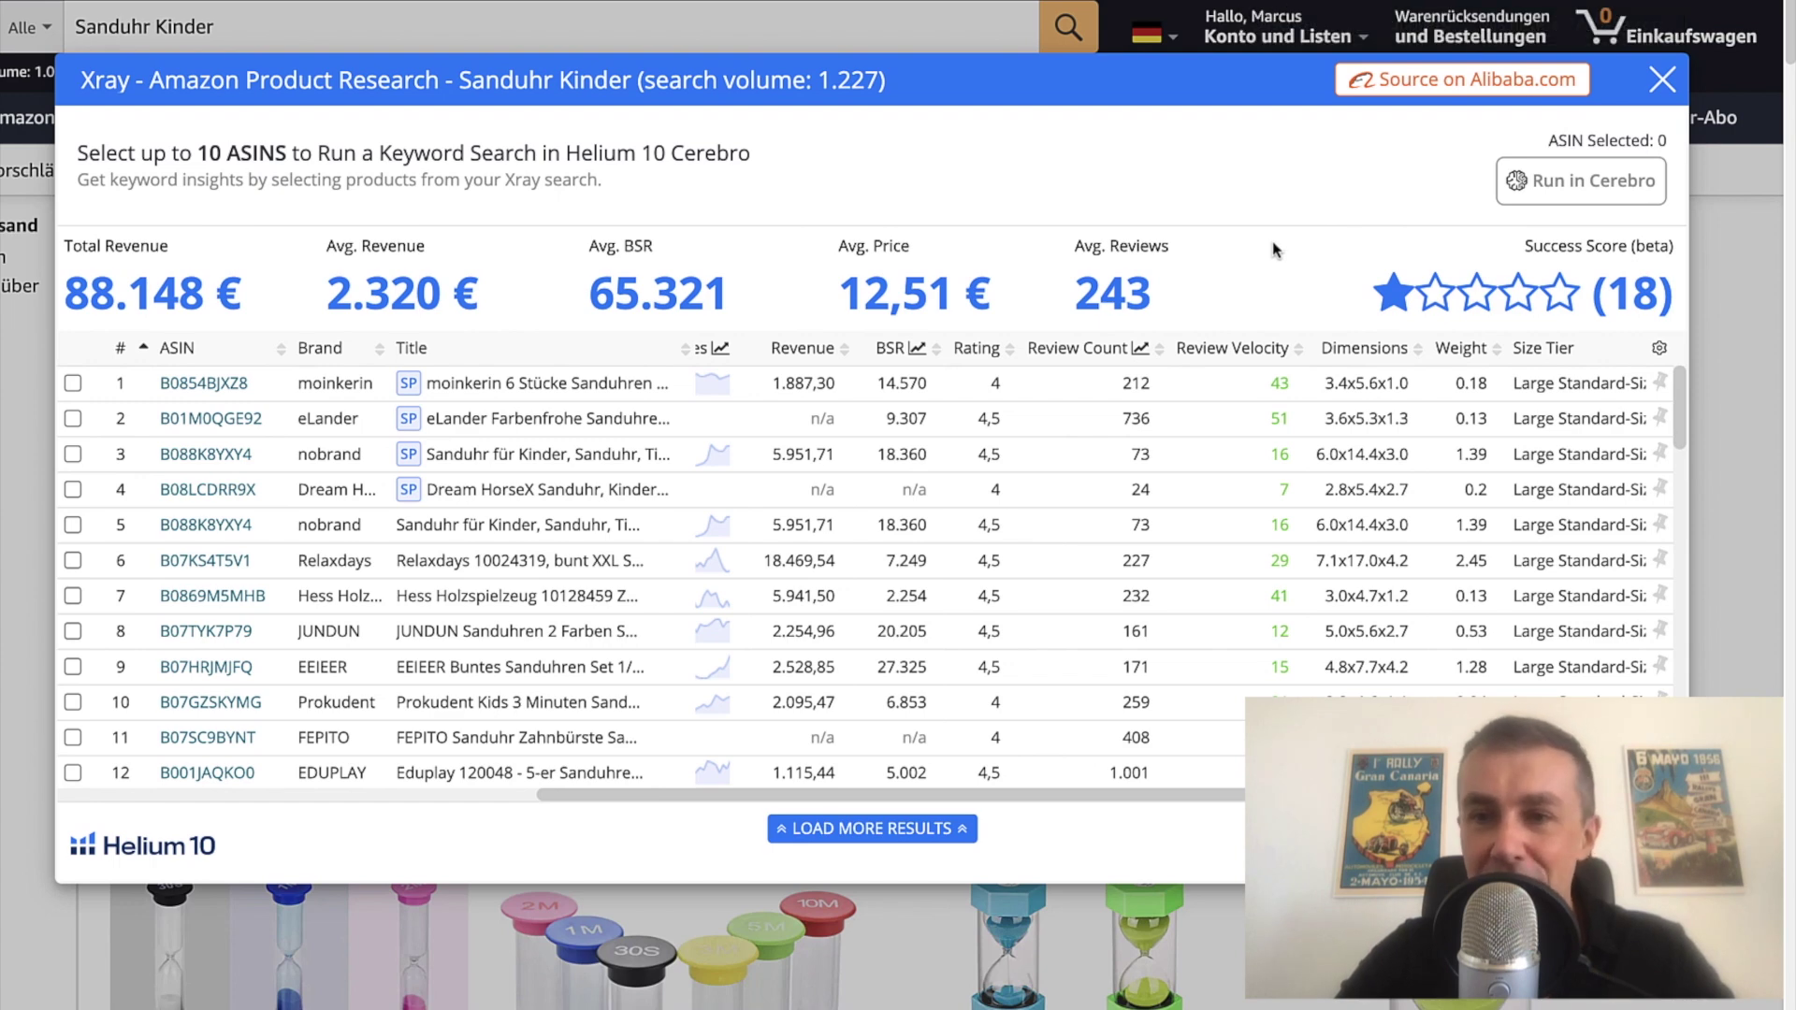
scroll(1272, 251, down, 1)
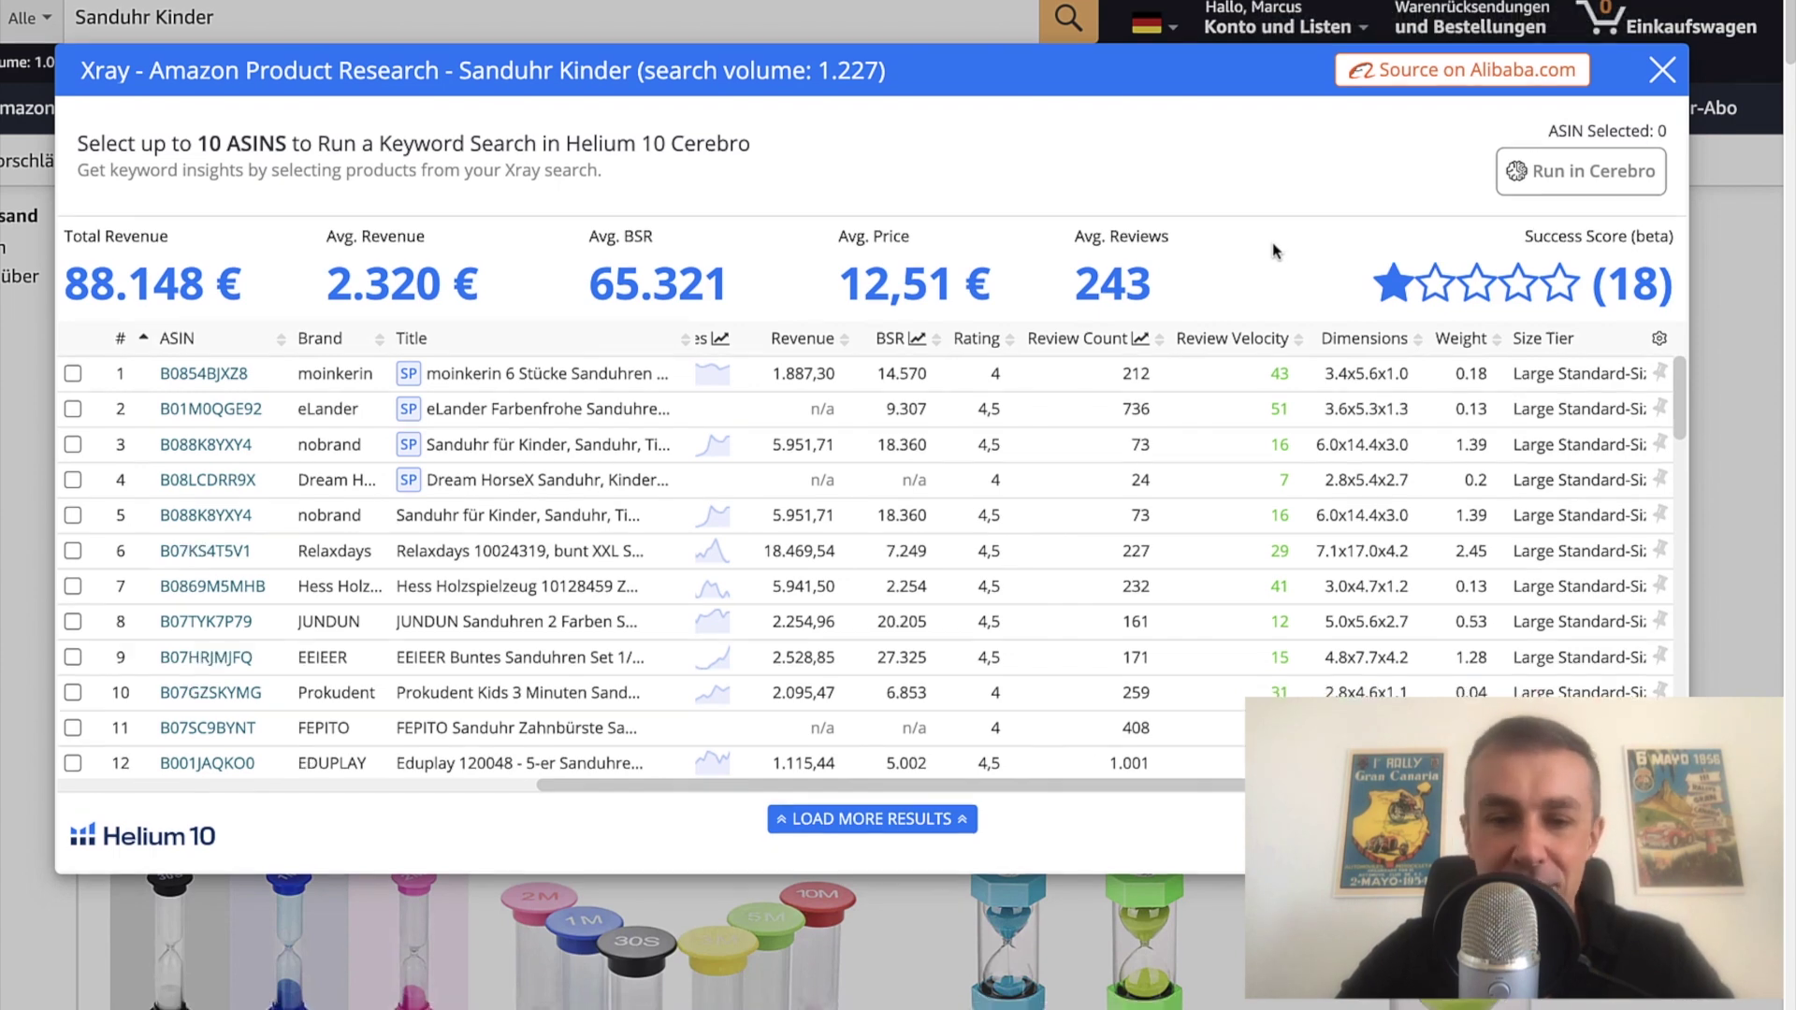
key(Escape)
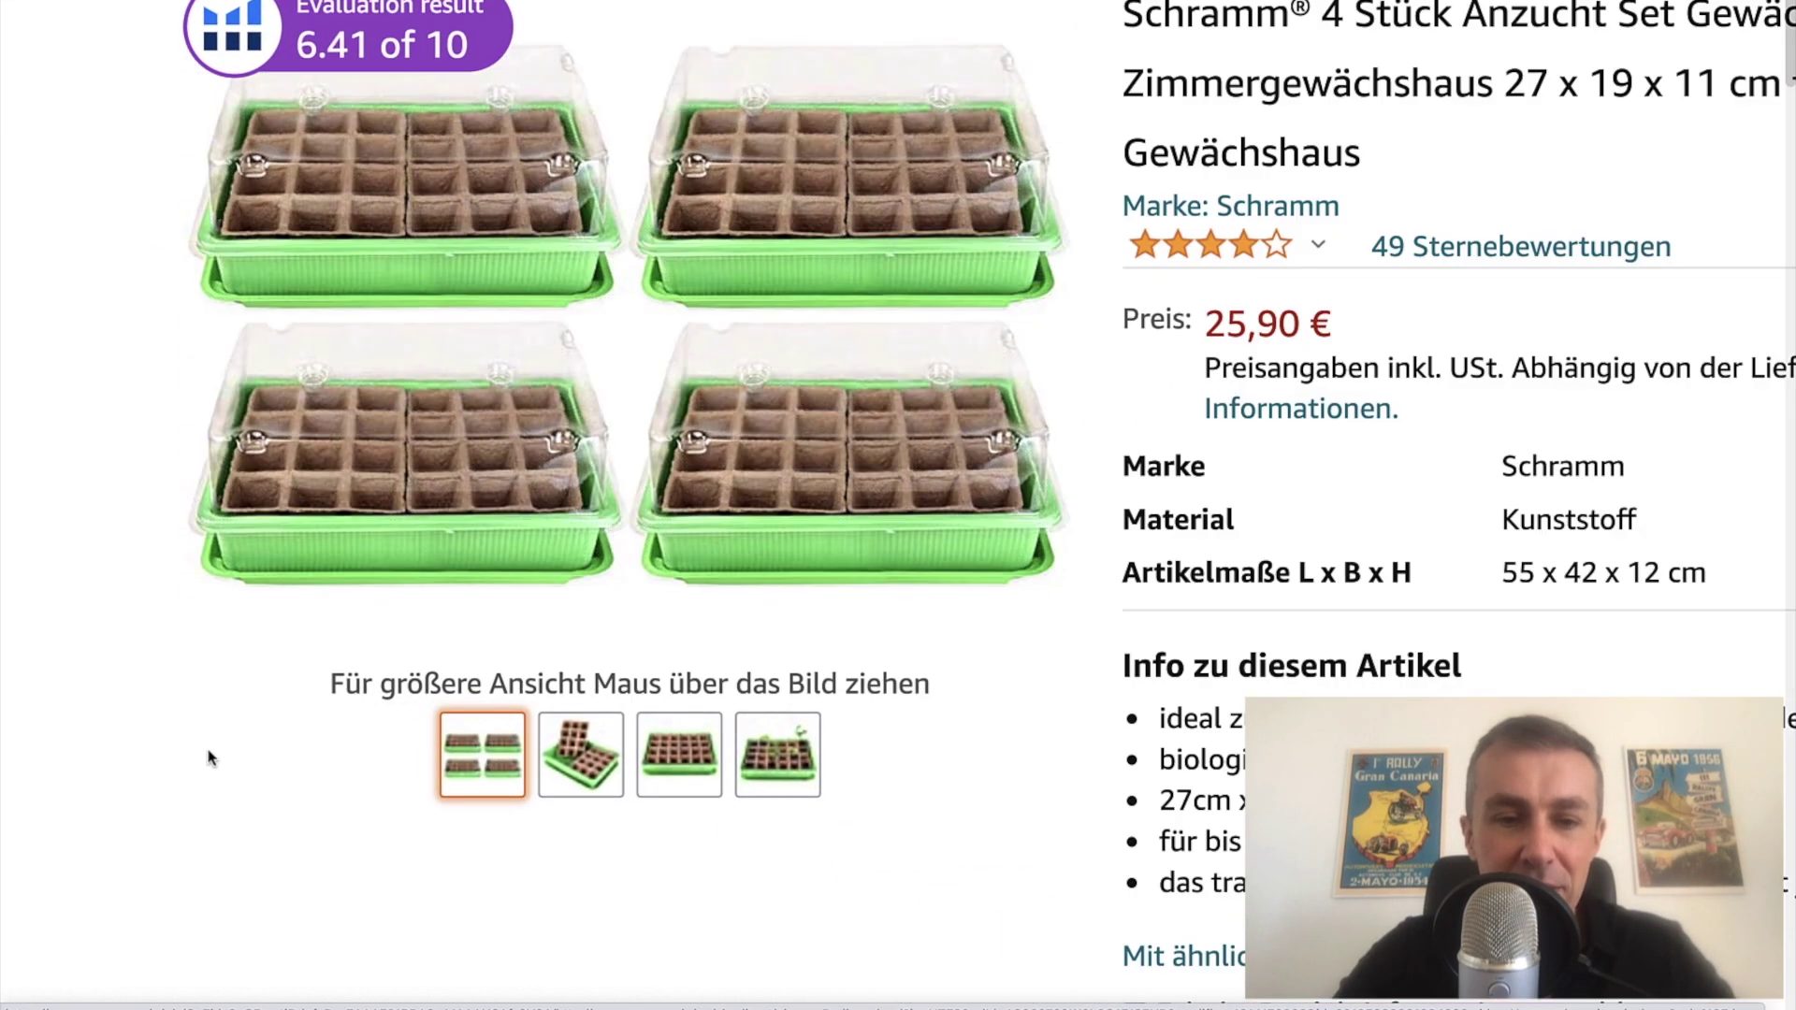
Step: View the Schramm mini greenhouse images, copy "Anzucht Set" from its title and search Amazon.de for that term
mouse_move(781, 773)
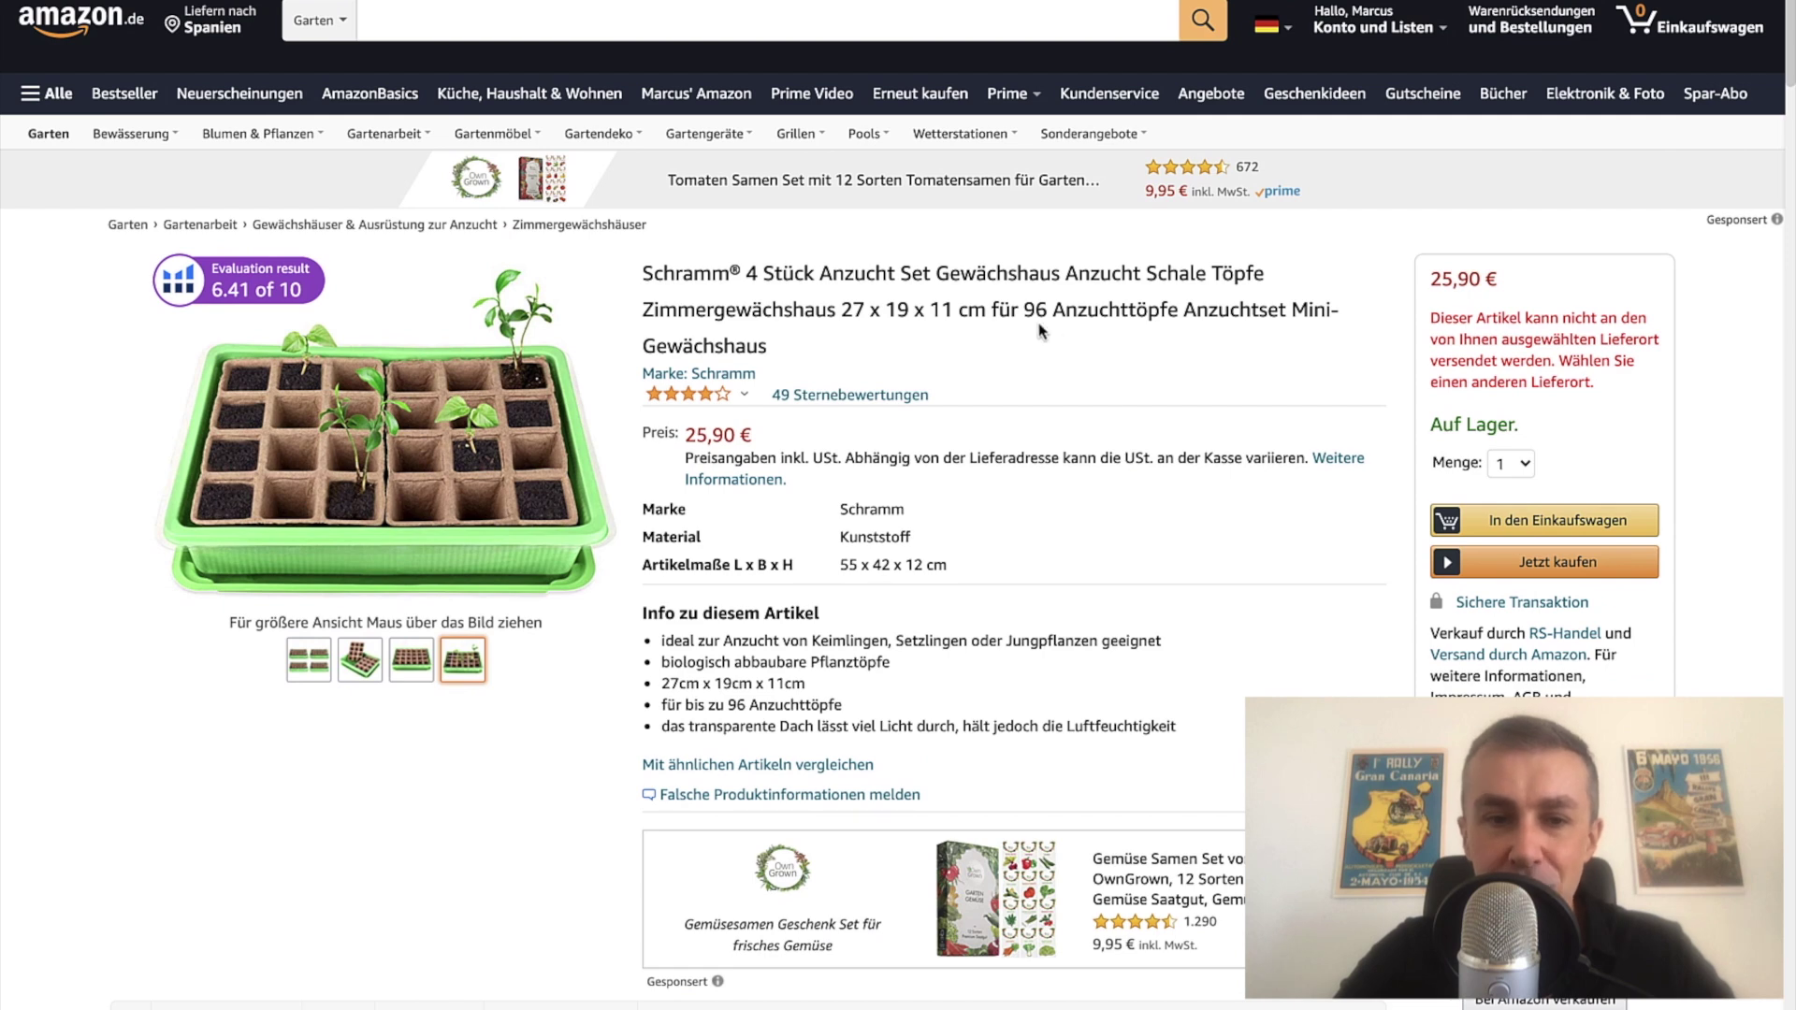
mouse_move(431, 604)
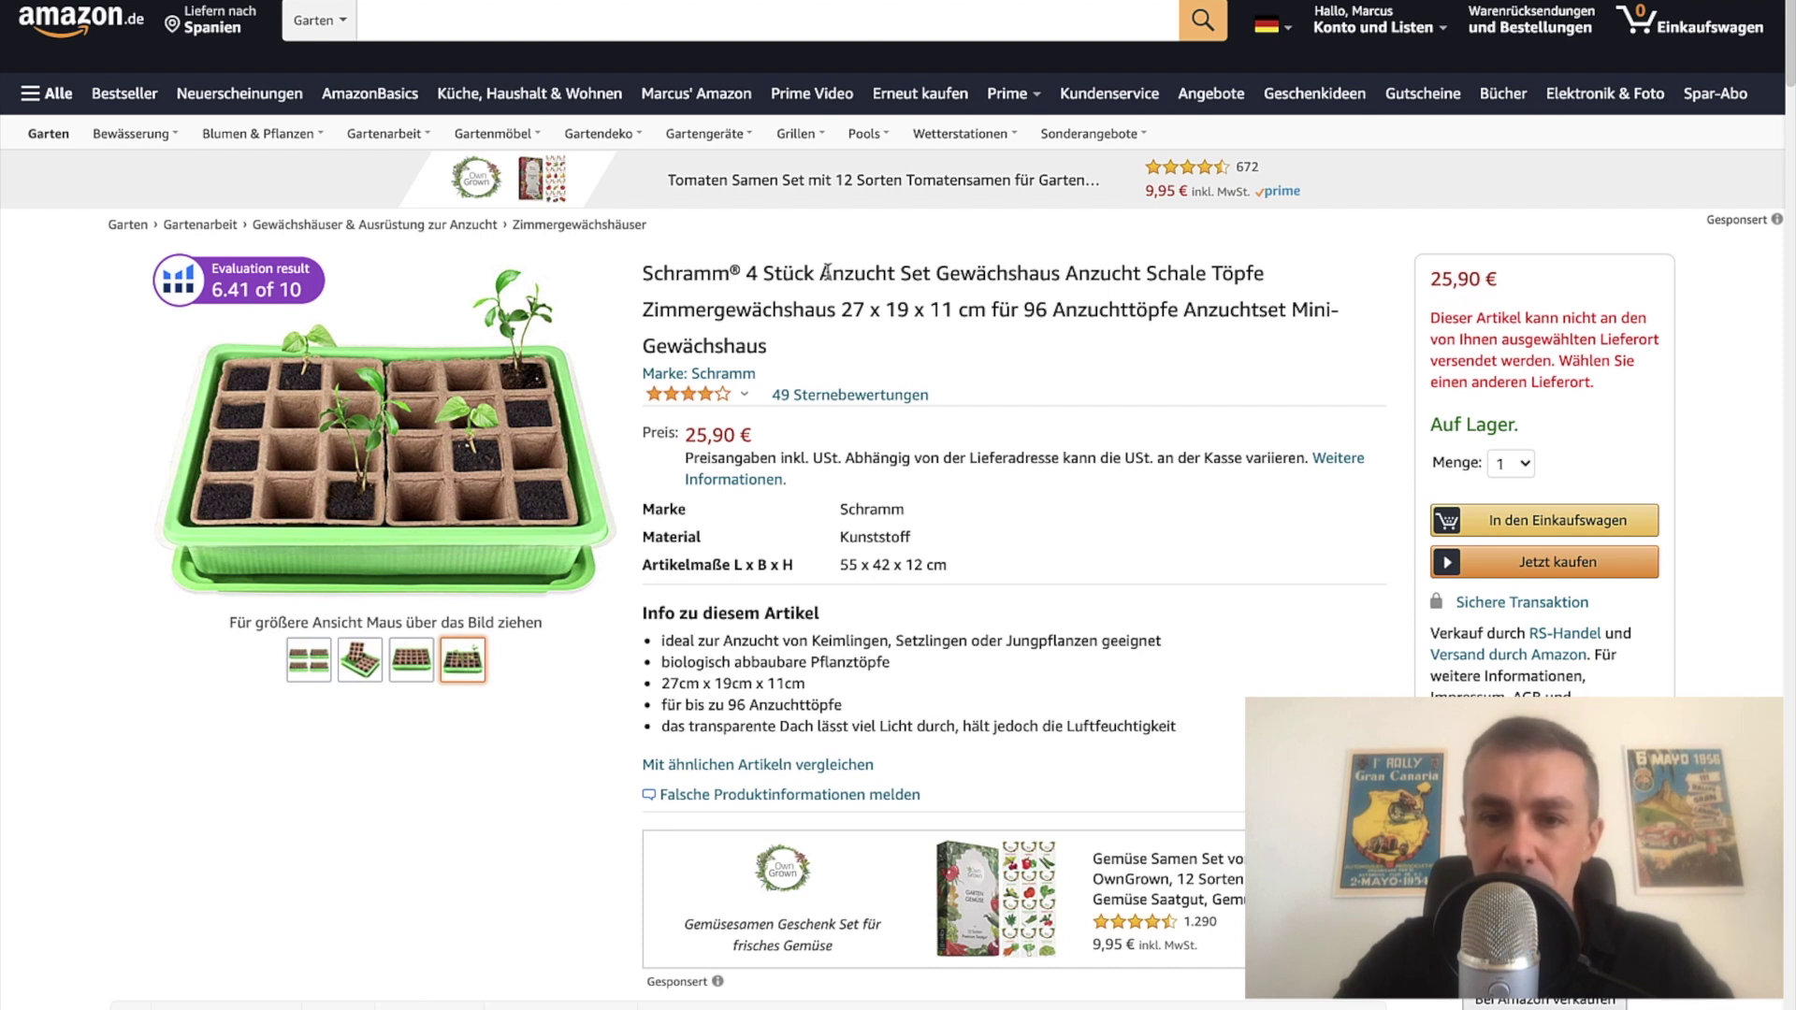
drag(821, 274, 932, 277)
key(ctrl+c)
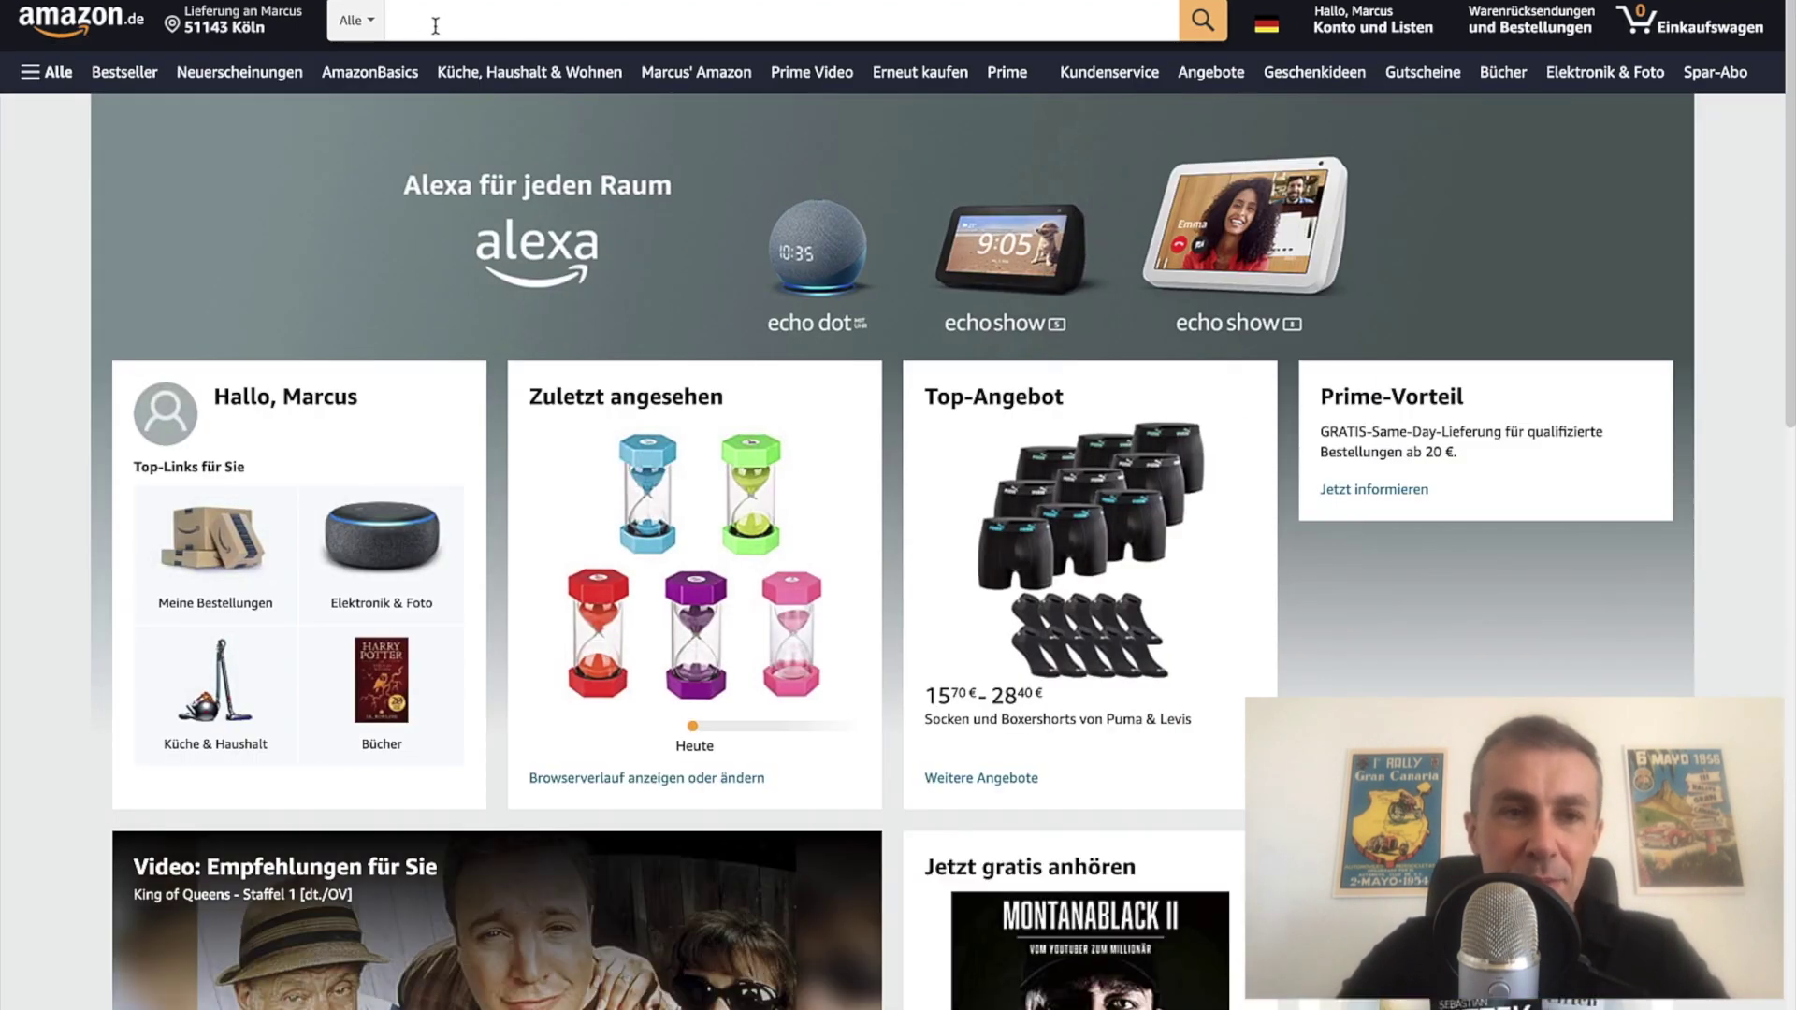
click(435, 25)
key(ctrl+v)
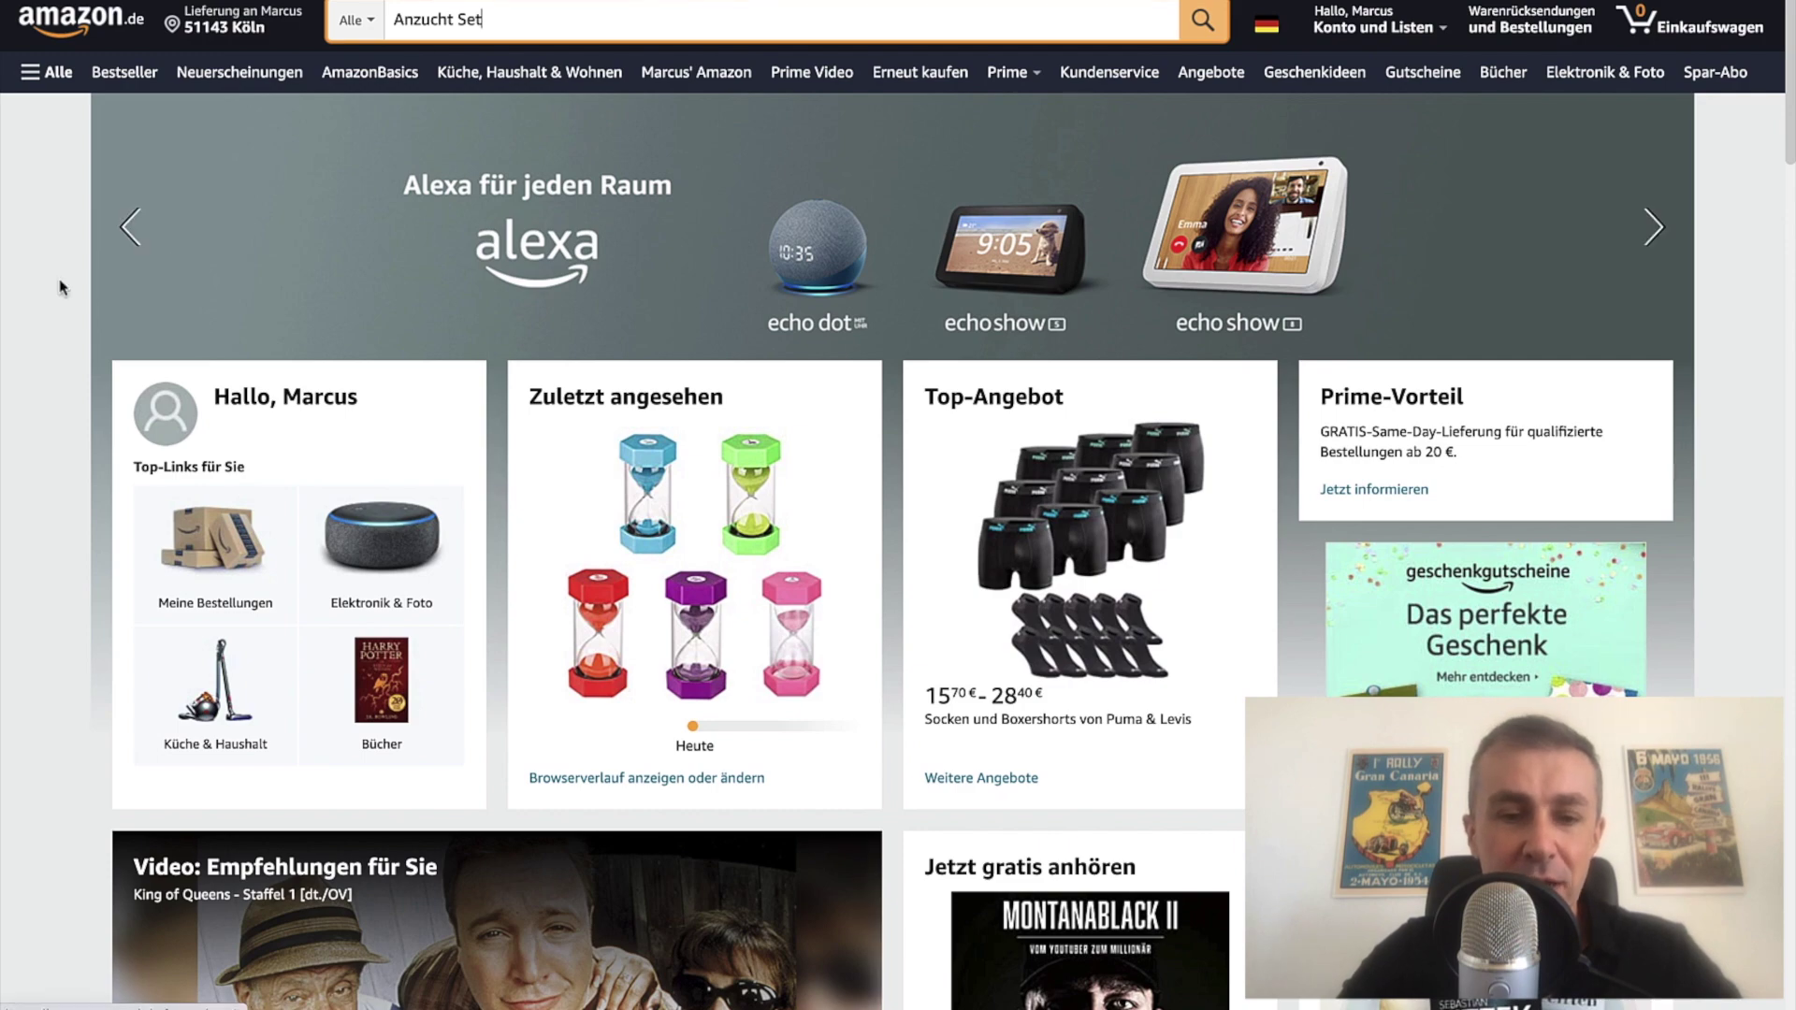
key(Return)
Step: Look through the Anzucht Set search results, comparing set sizes, prices and review numbers of the mini greenhouses
scroll(278, 404, down, 3)
scroll(277, 404, down, 10)
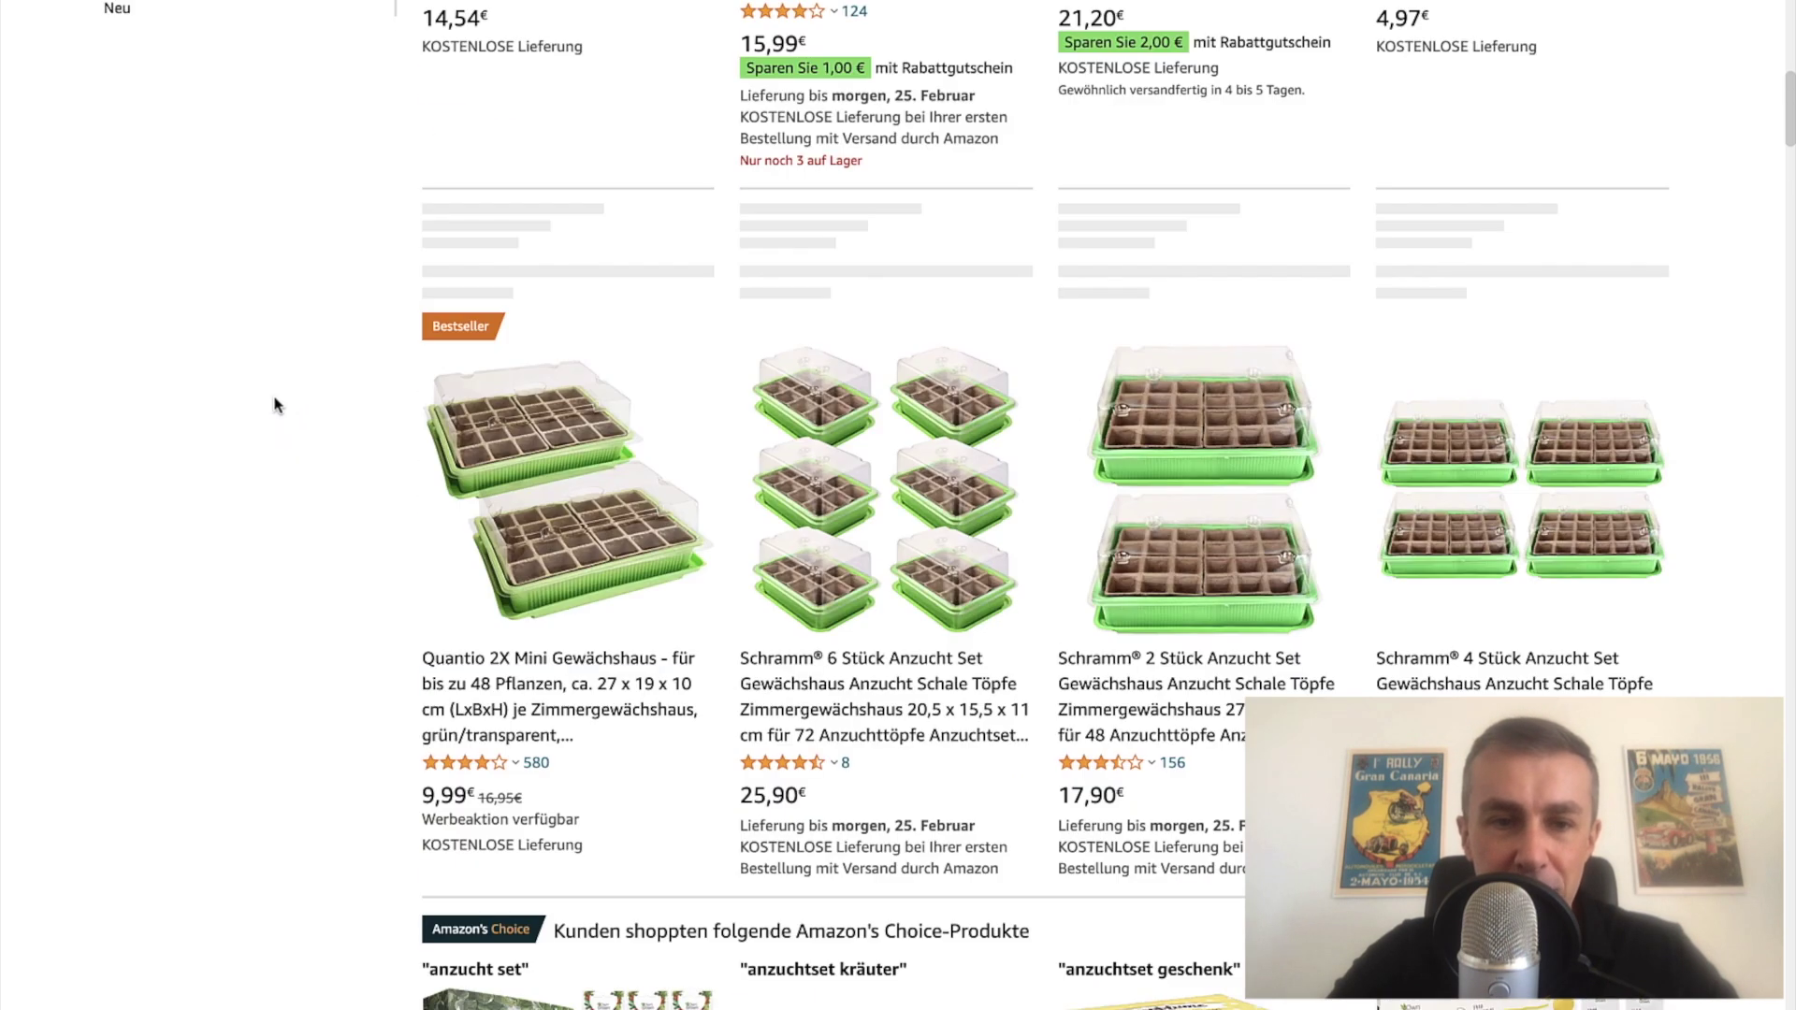
scroll(277, 404, down, 2)
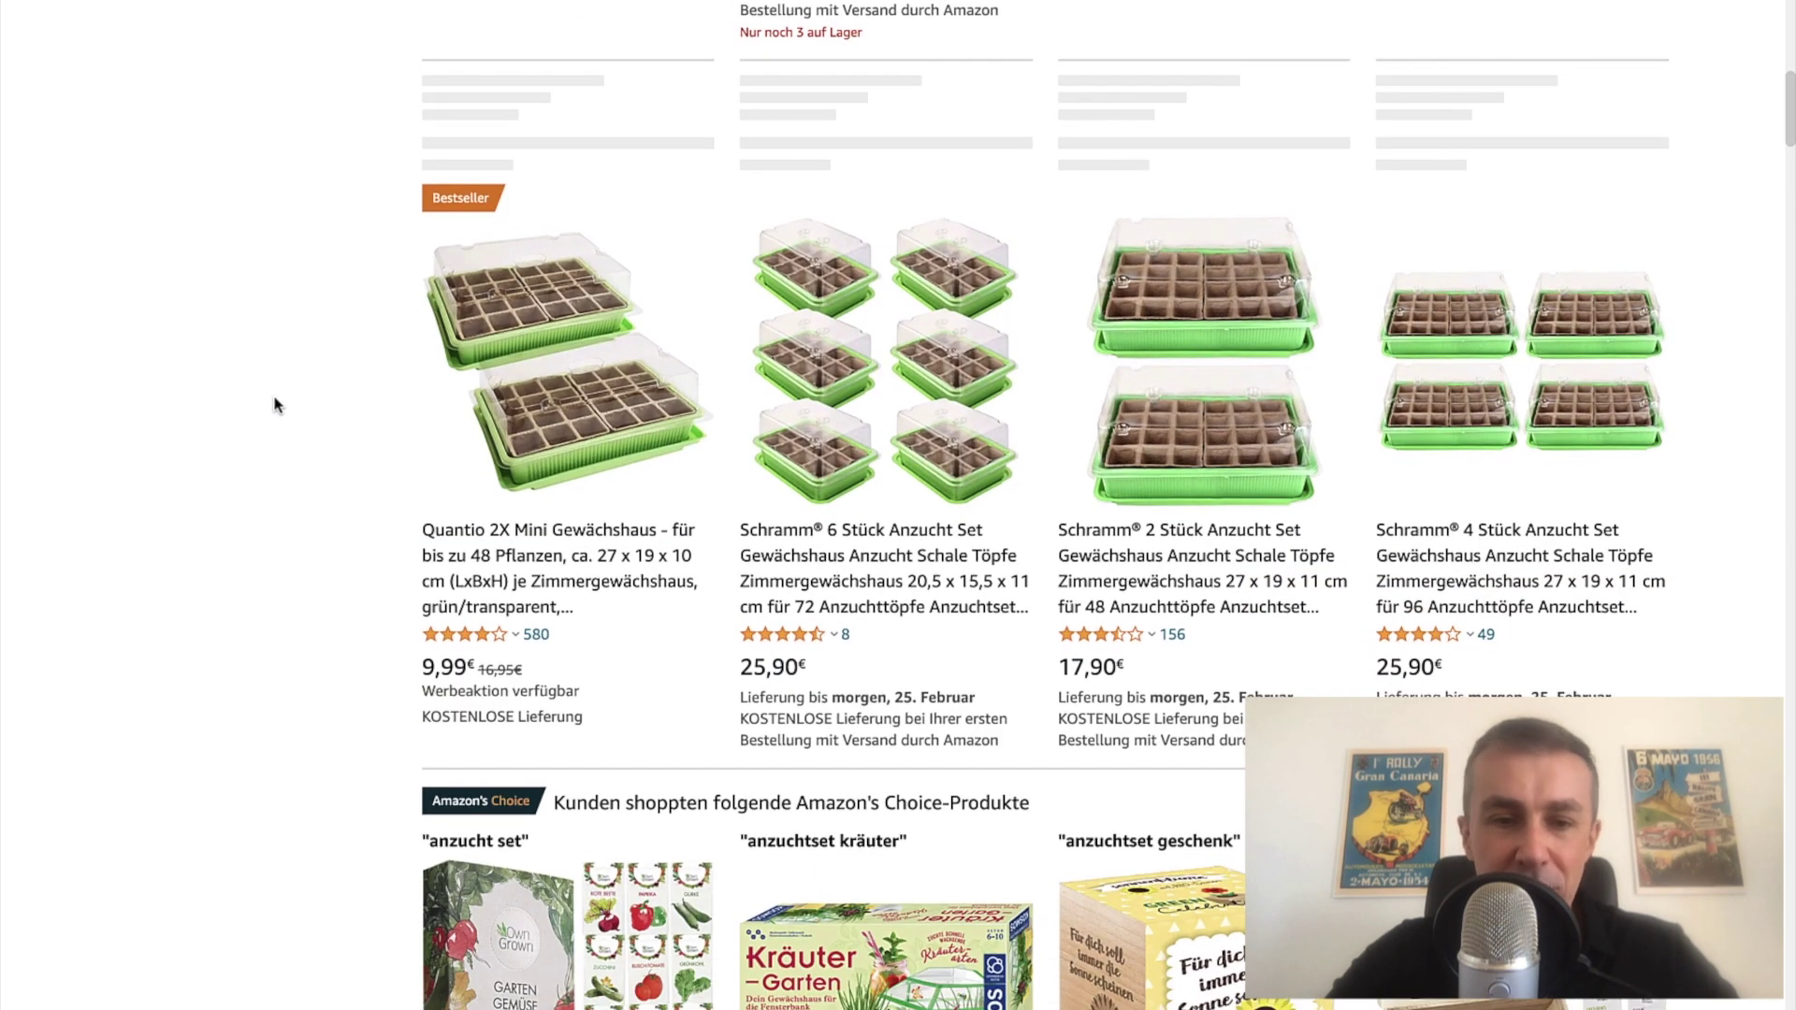
scroll(288, 531, down, 1)
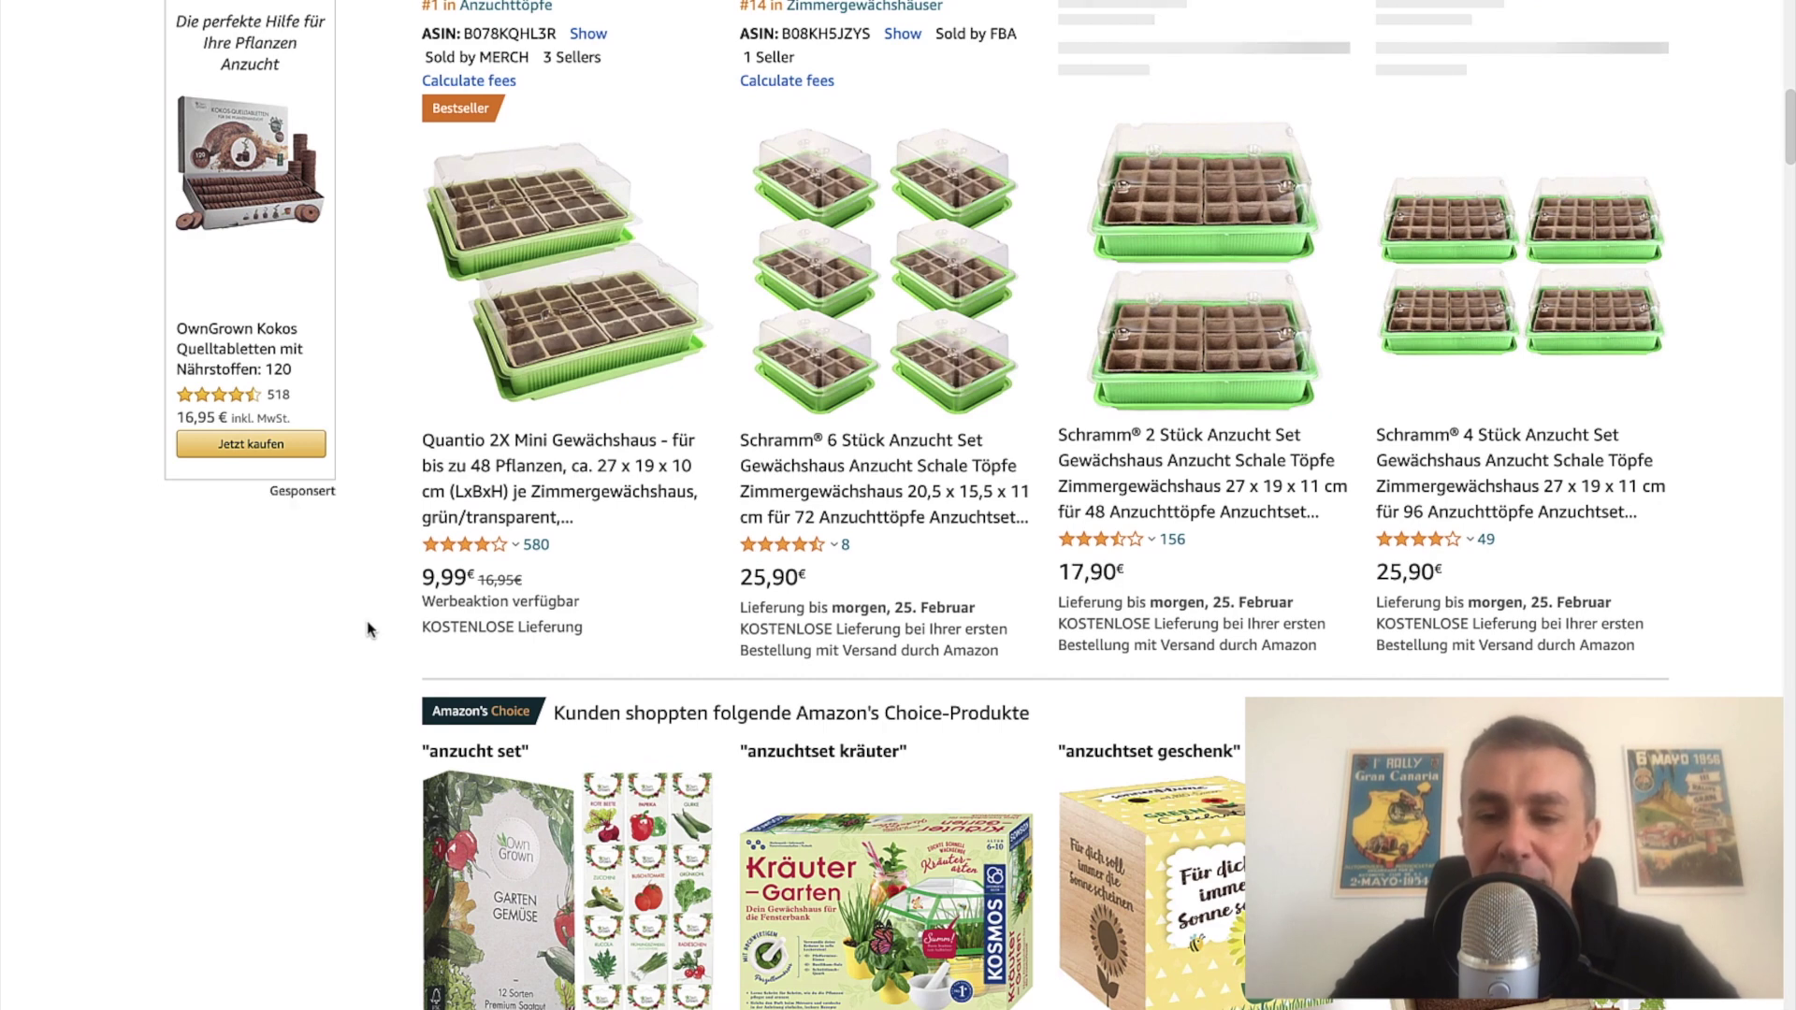
scroll(368, 629, up, 2)
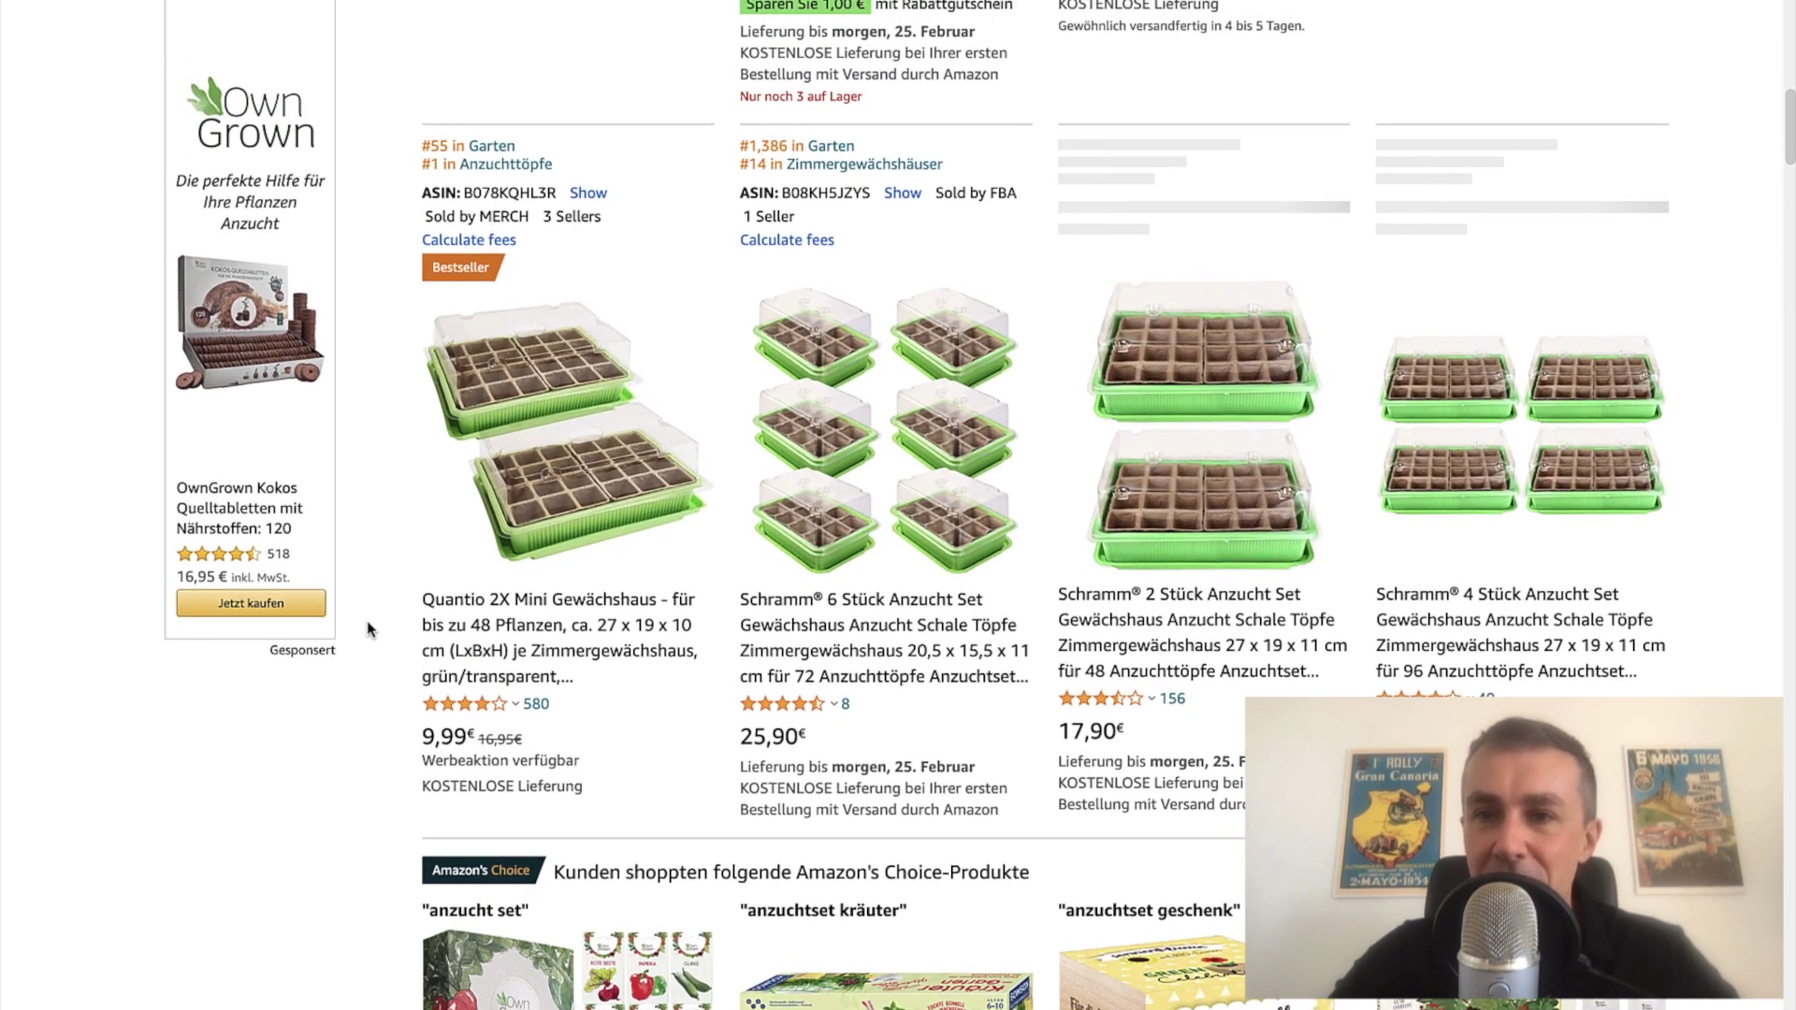
Step: Run Xray on the Anzucht Set results and examine the competitors' prices, sales and revenue
click(1001, 86)
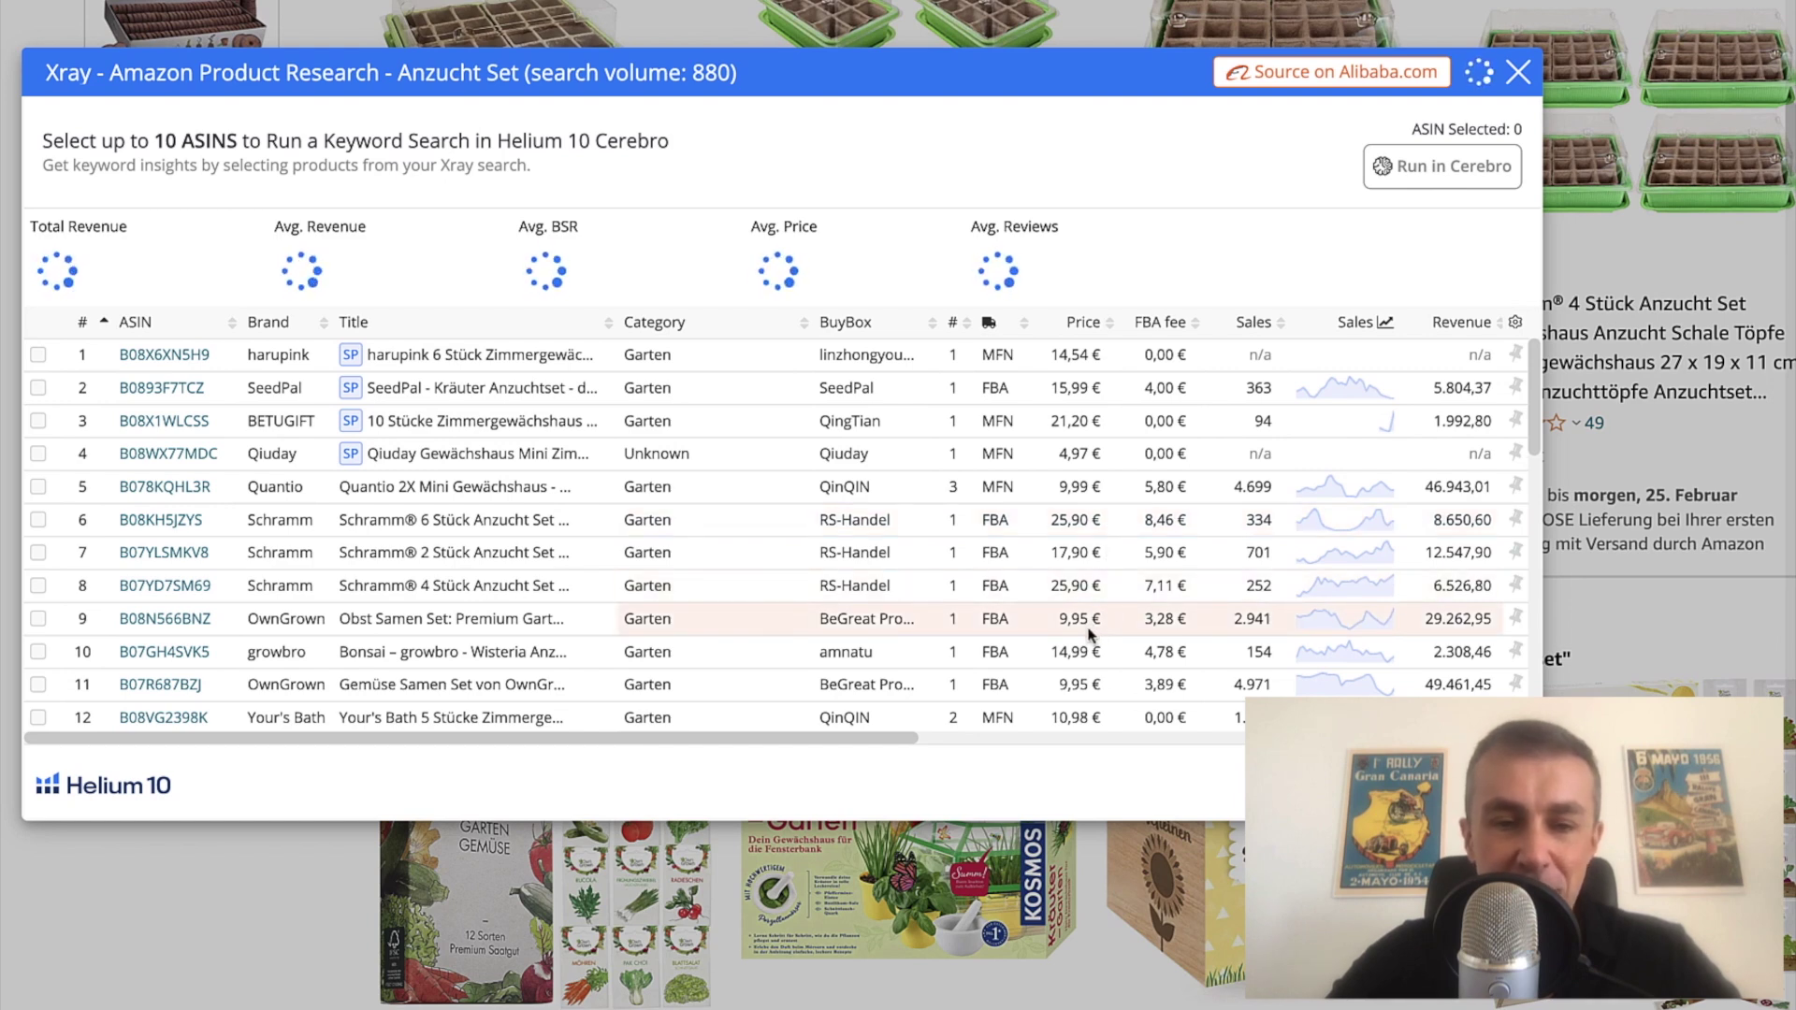
scroll(1090, 628, down, 1)
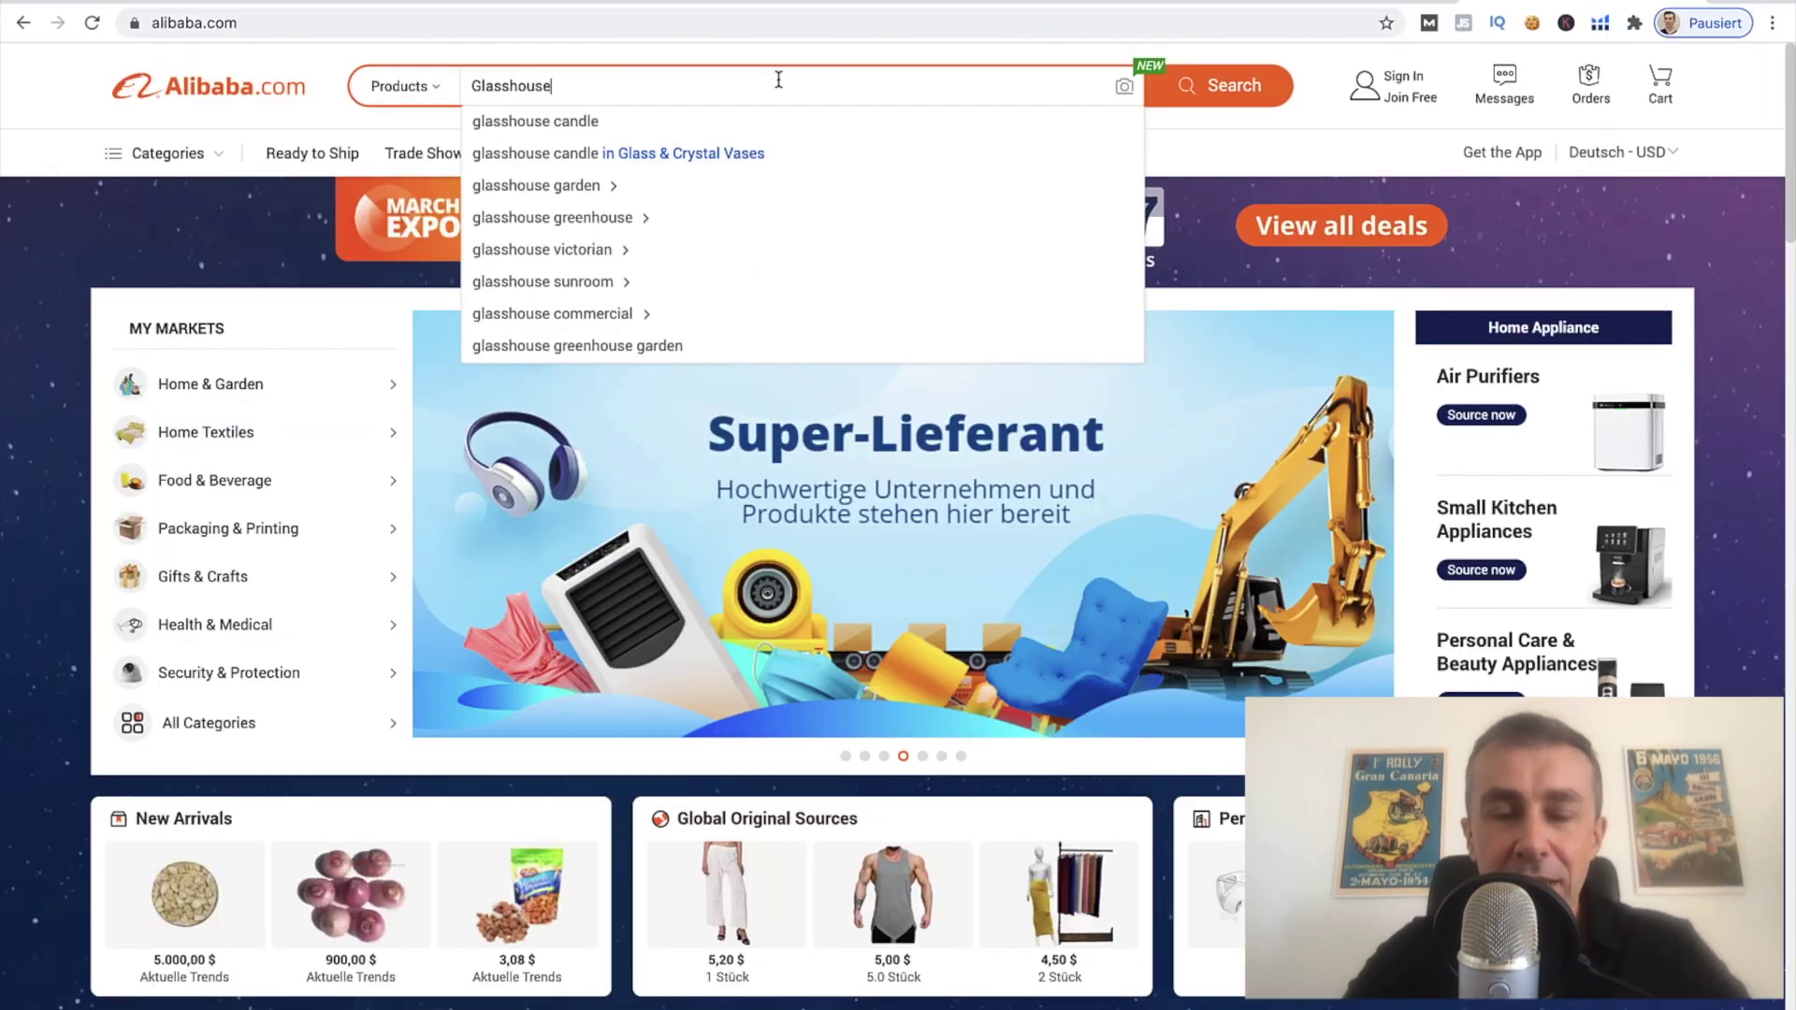
Step: Search Alibaba.com products for "Glasshouse" and look through the offers for small seedling greenhouses
key(Return)
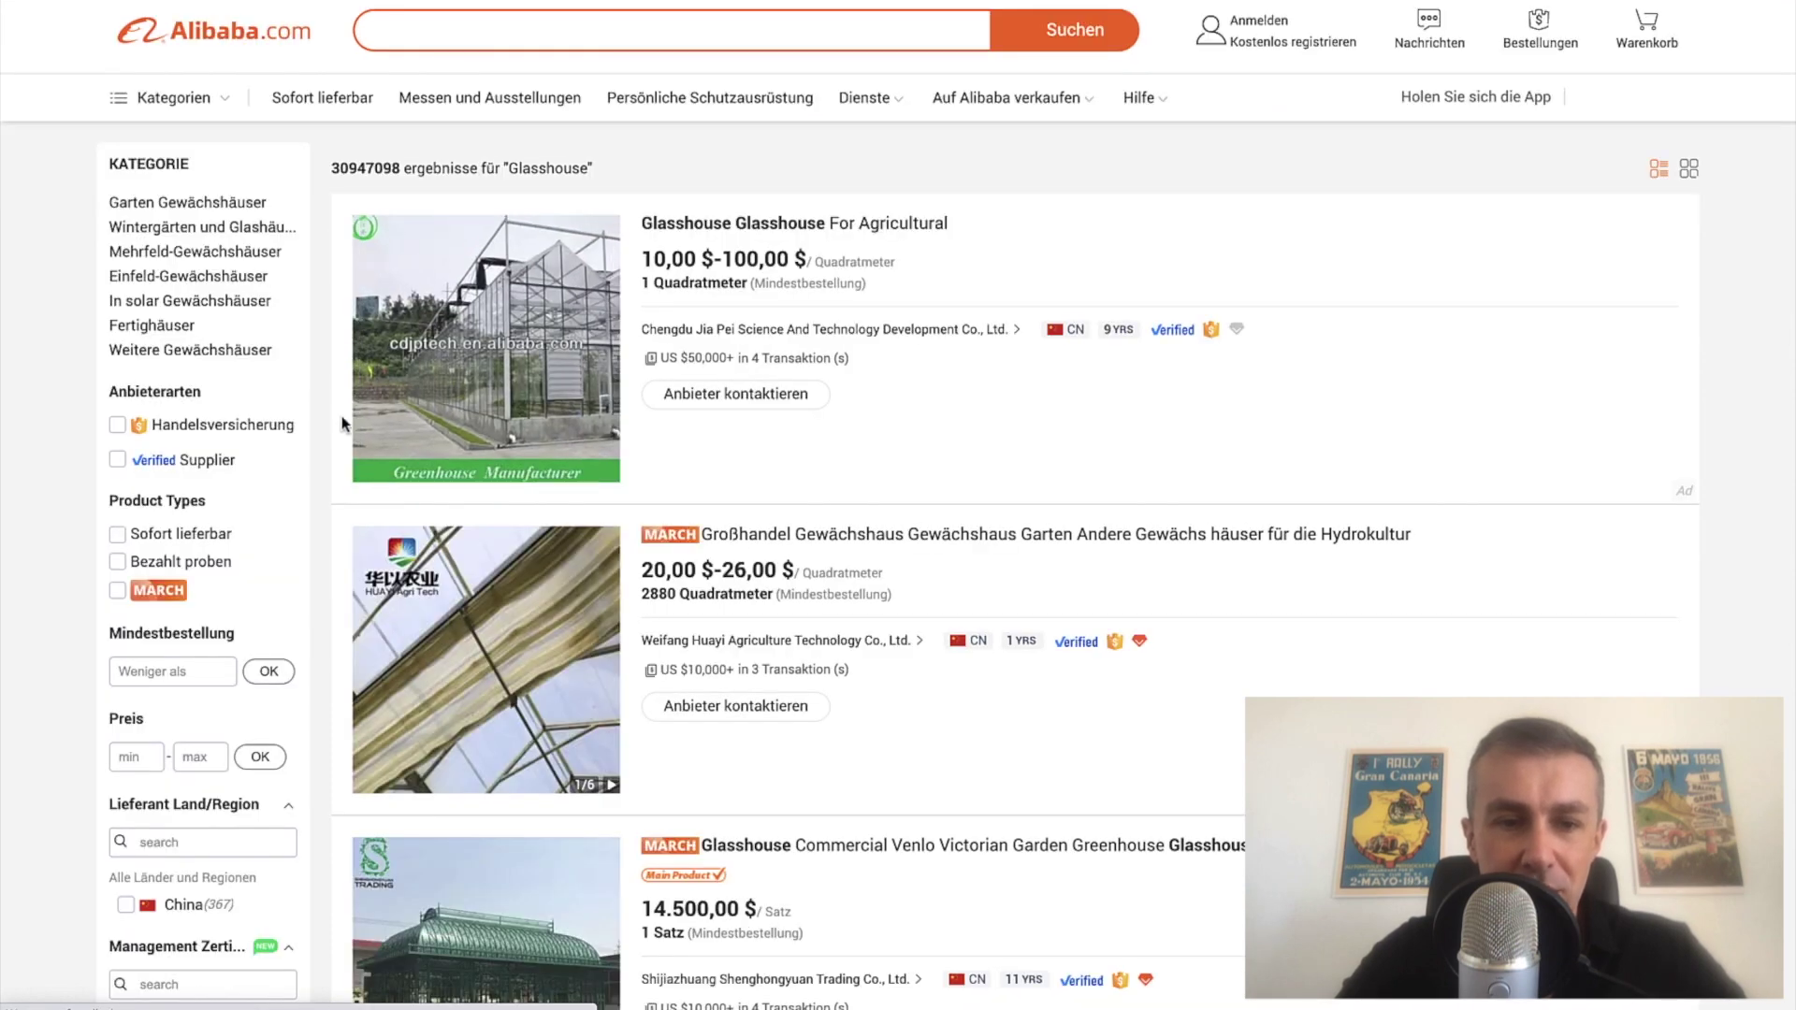
scroll(344, 426, down, 9)
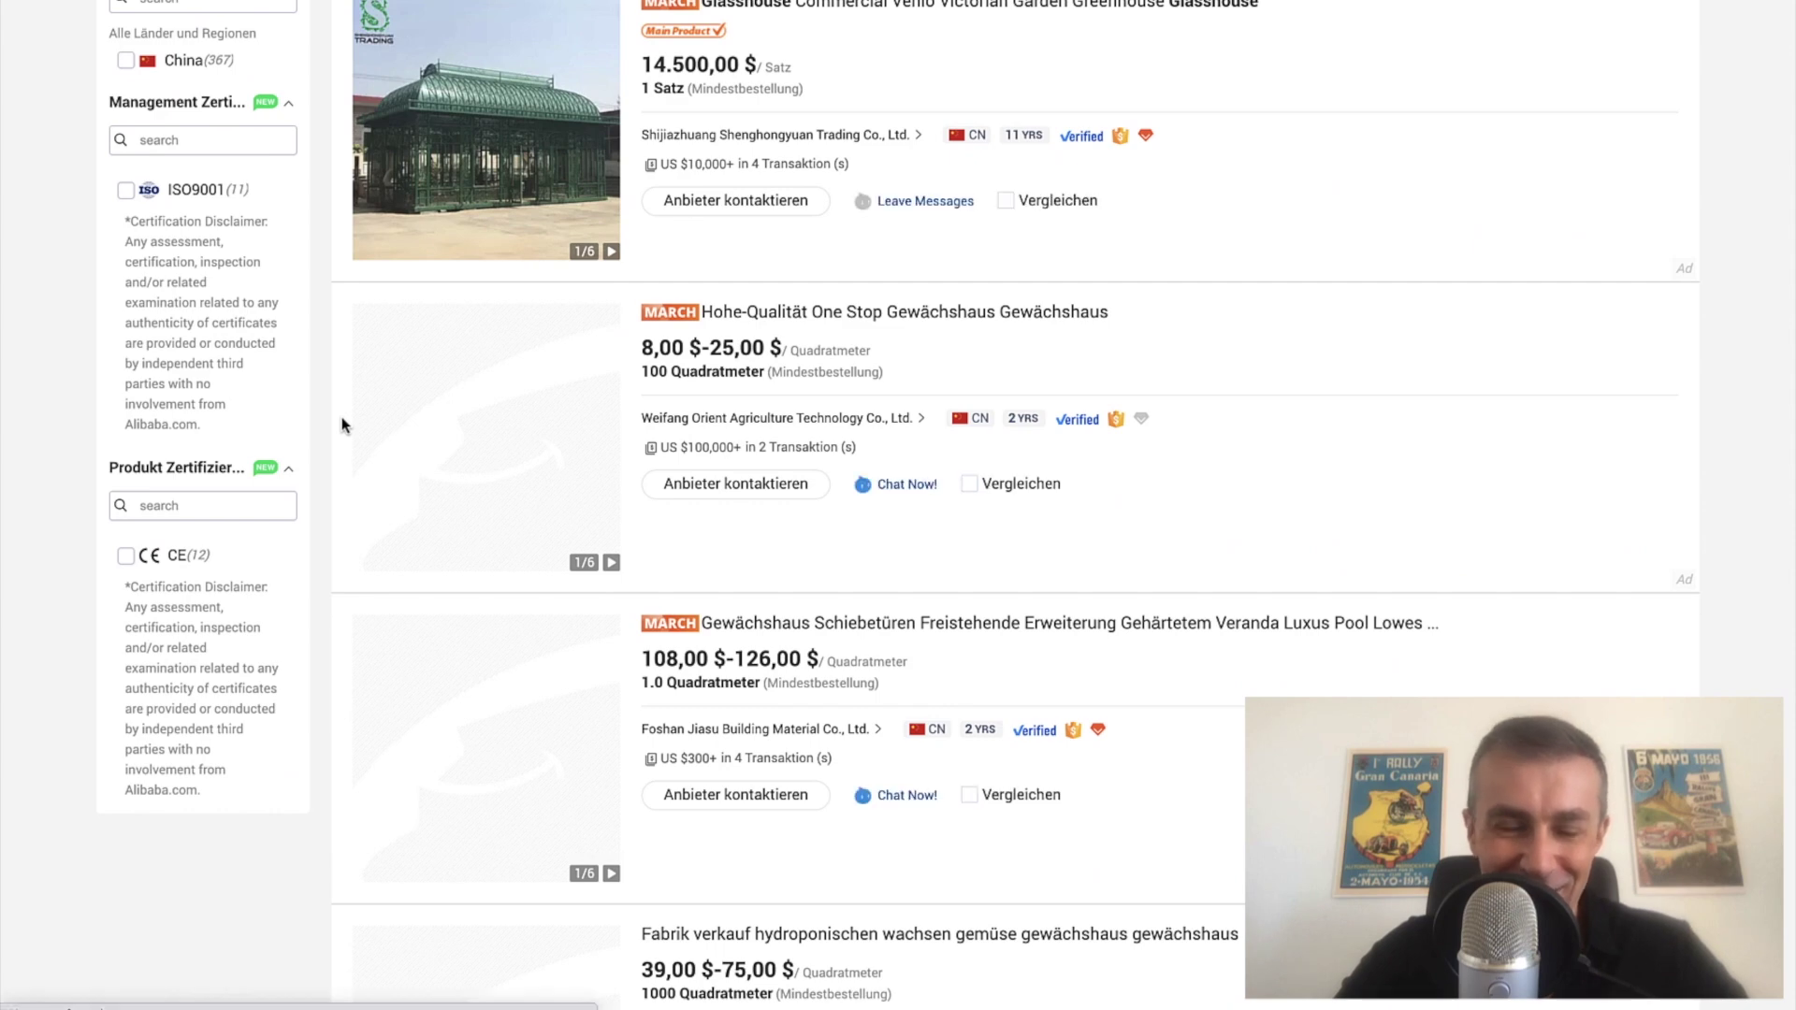
scroll(343, 426, down, 11)
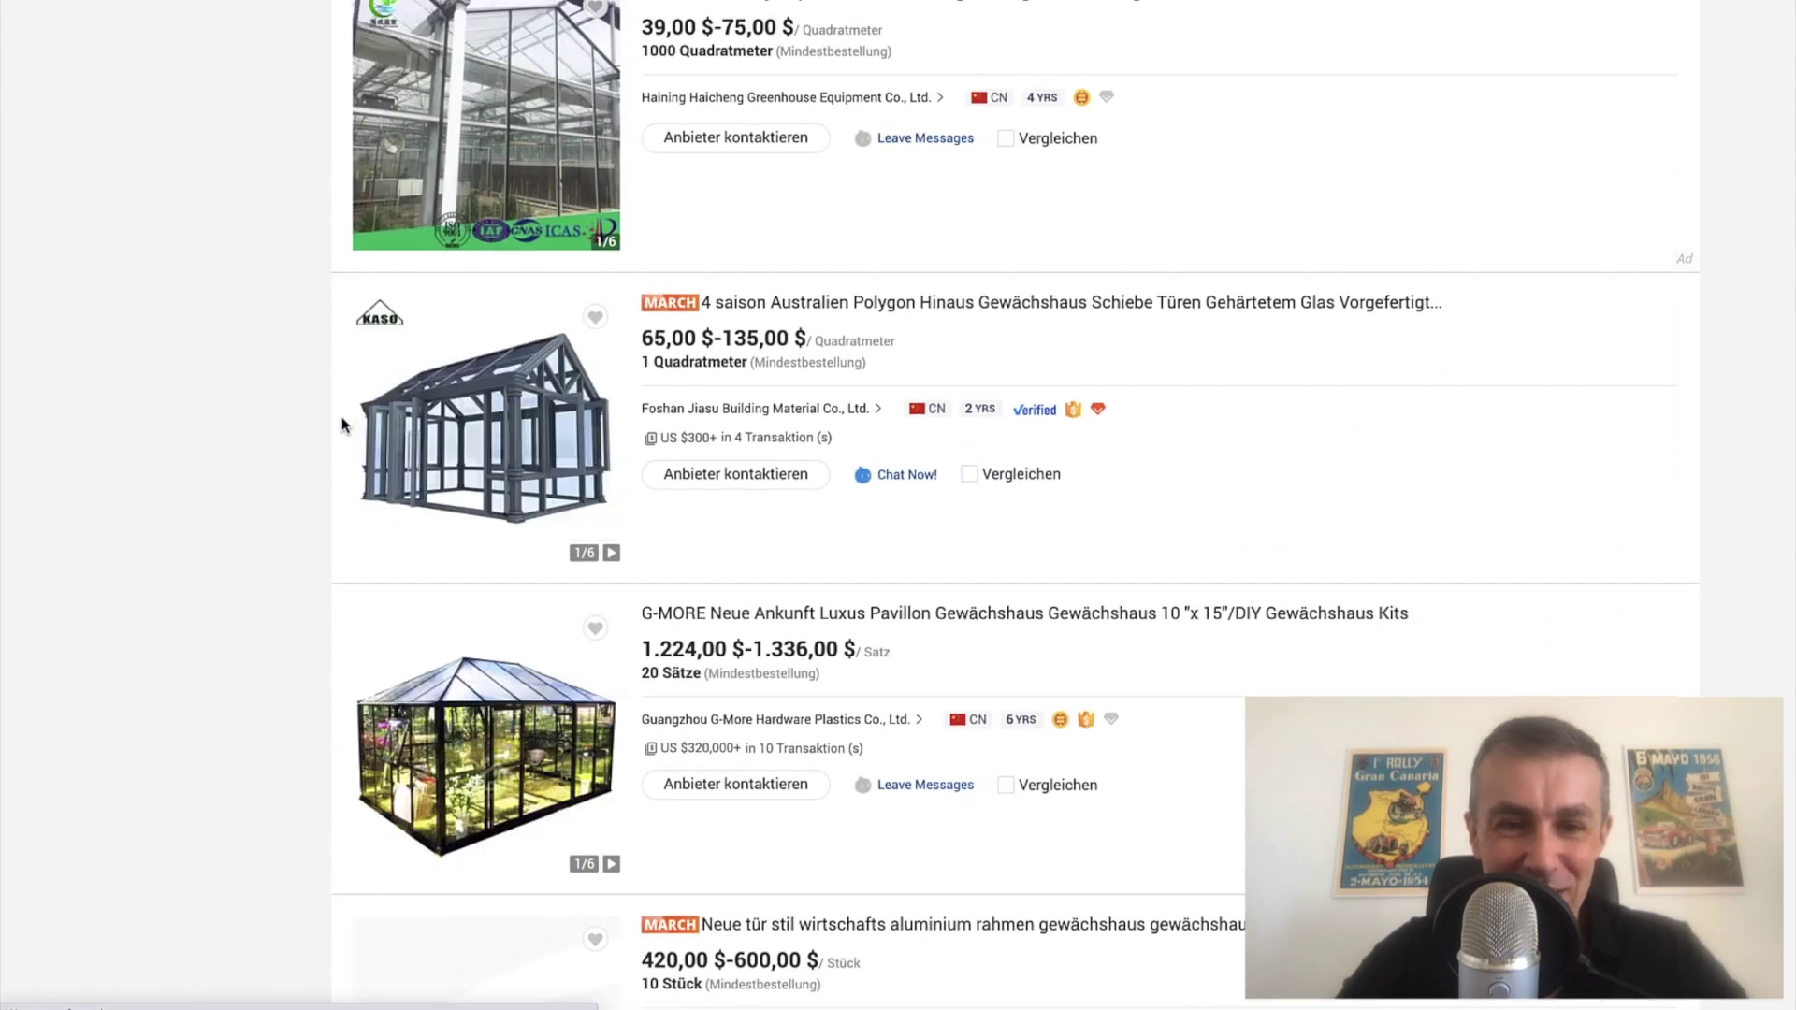
scroll(344, 426, down, 10)
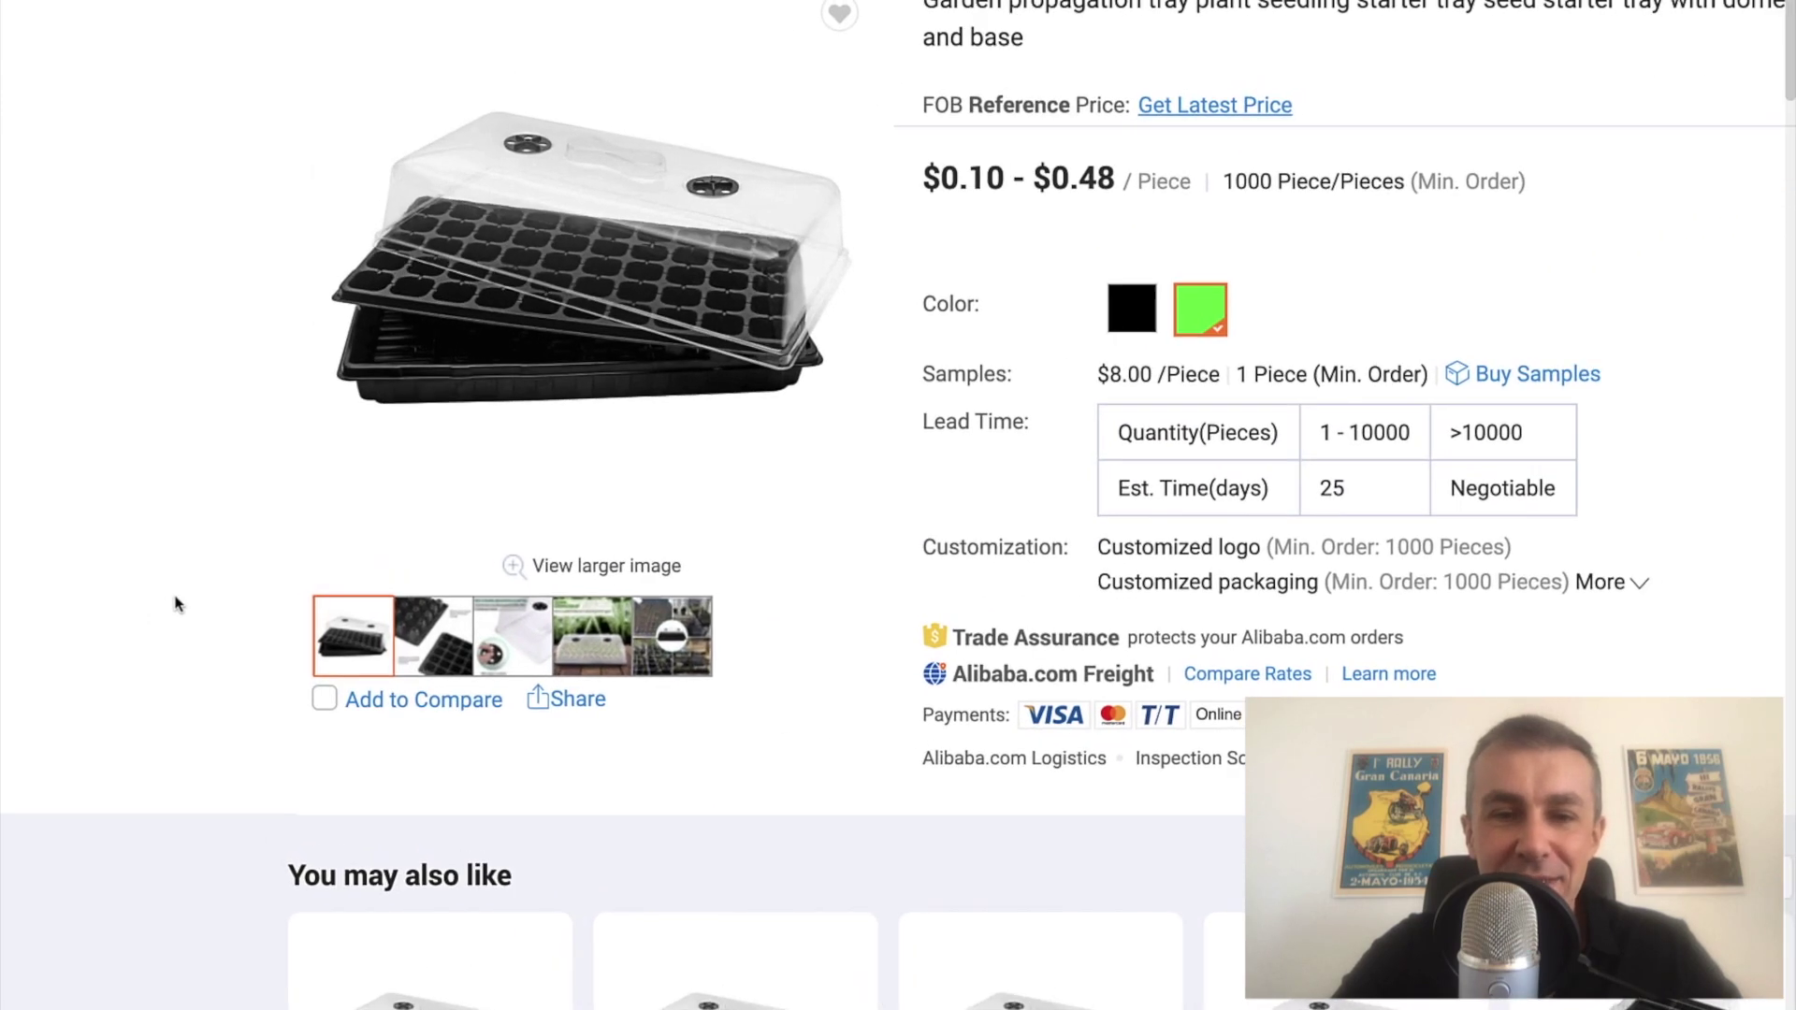
Step: Inspect the Alibaba garden propagation tray with dome and base for unit price, minimum order, sample cost, lead time and supplier
scroll(175, 603, up, 2)
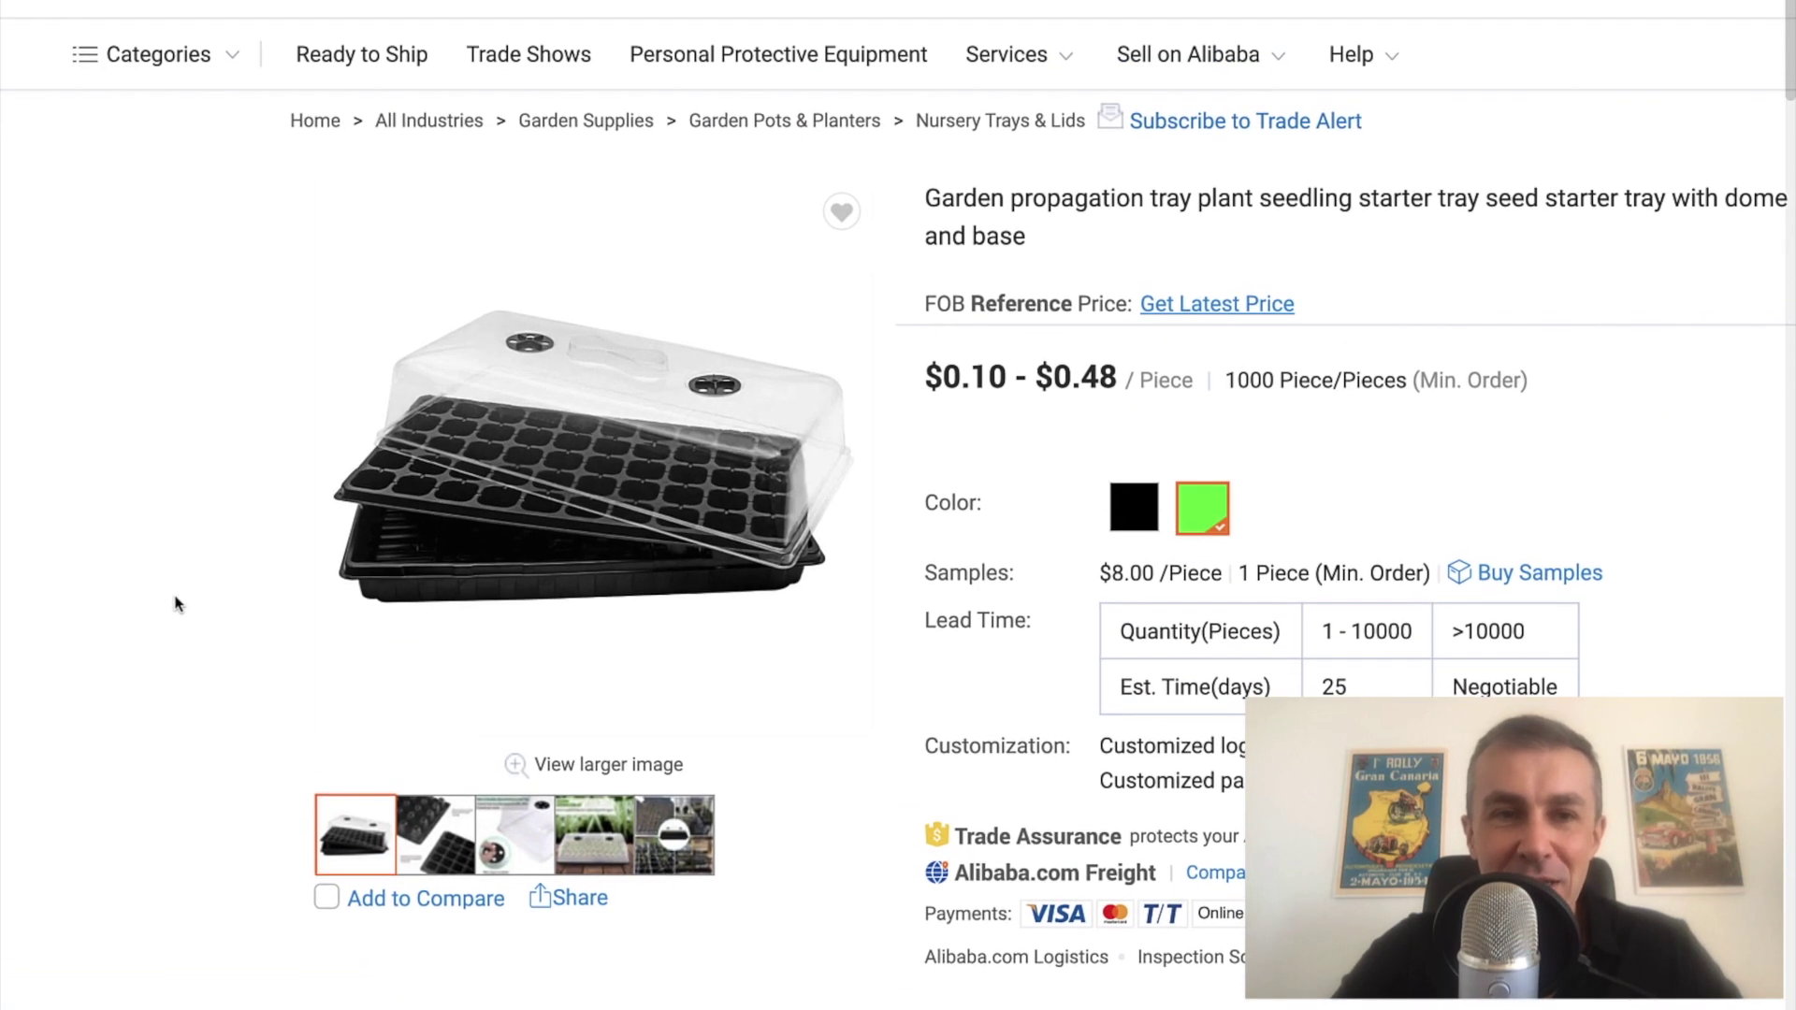
scroll(175, 603, up, 1)
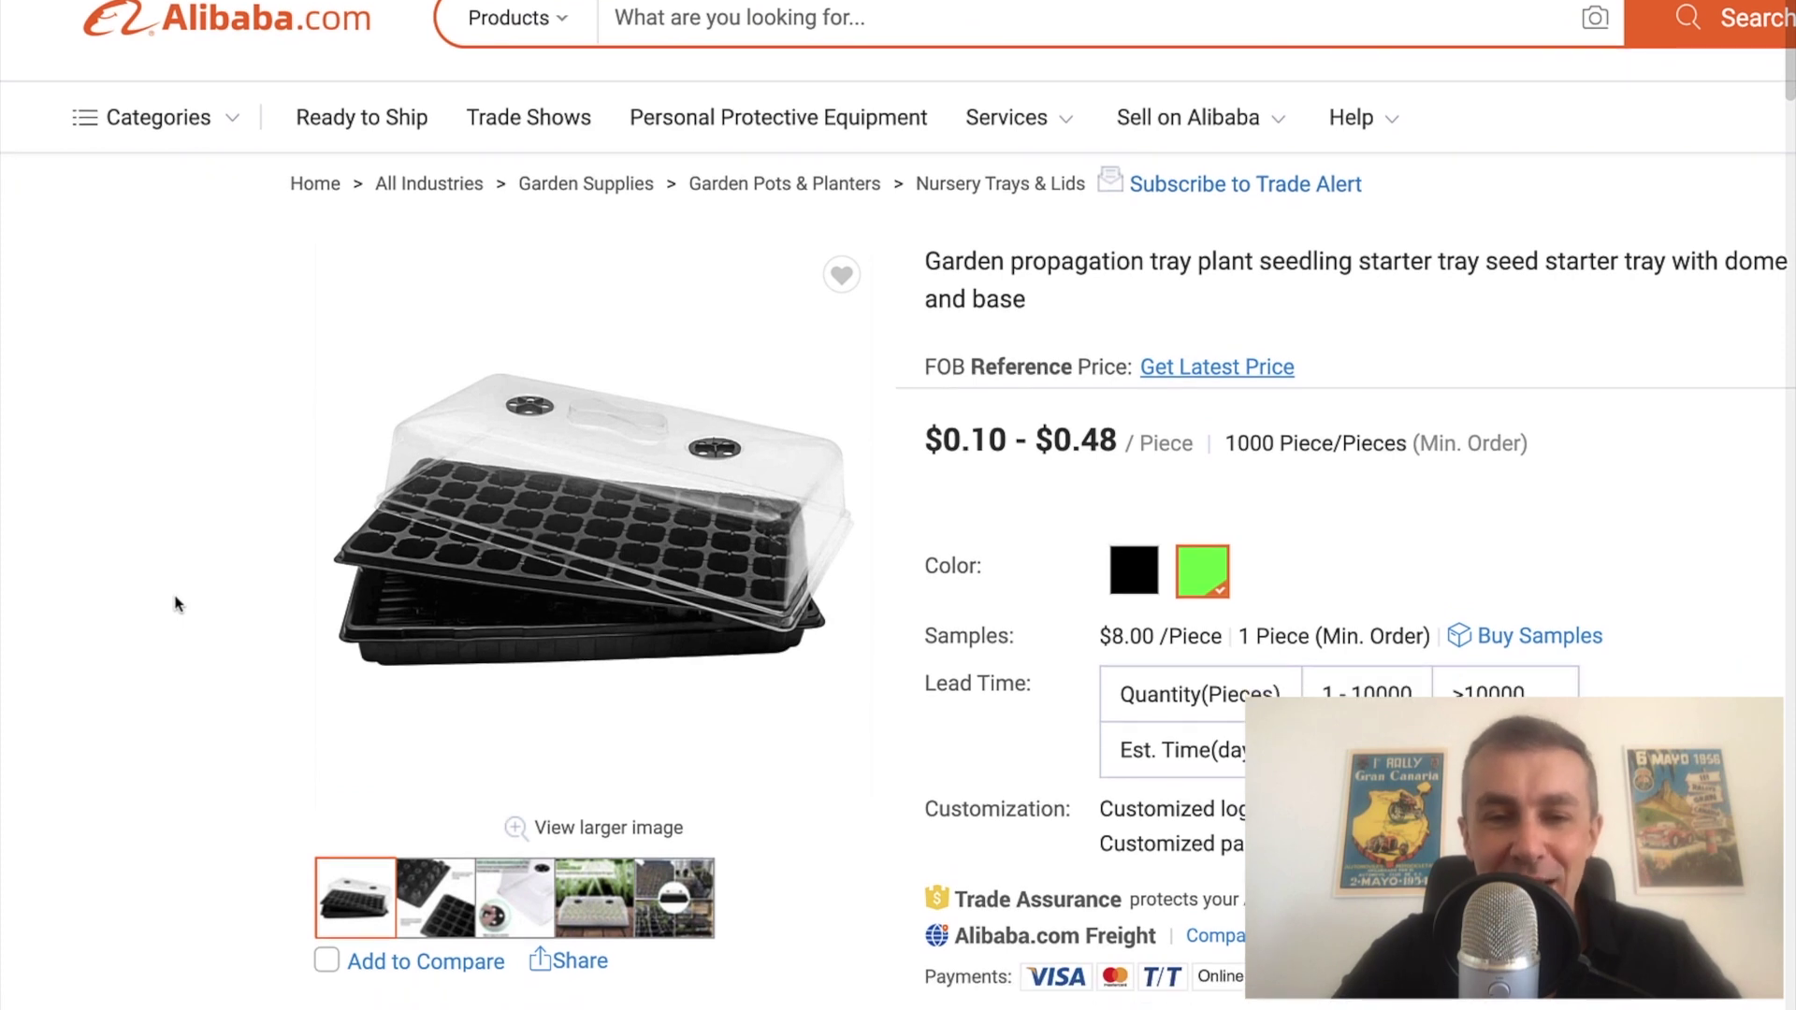
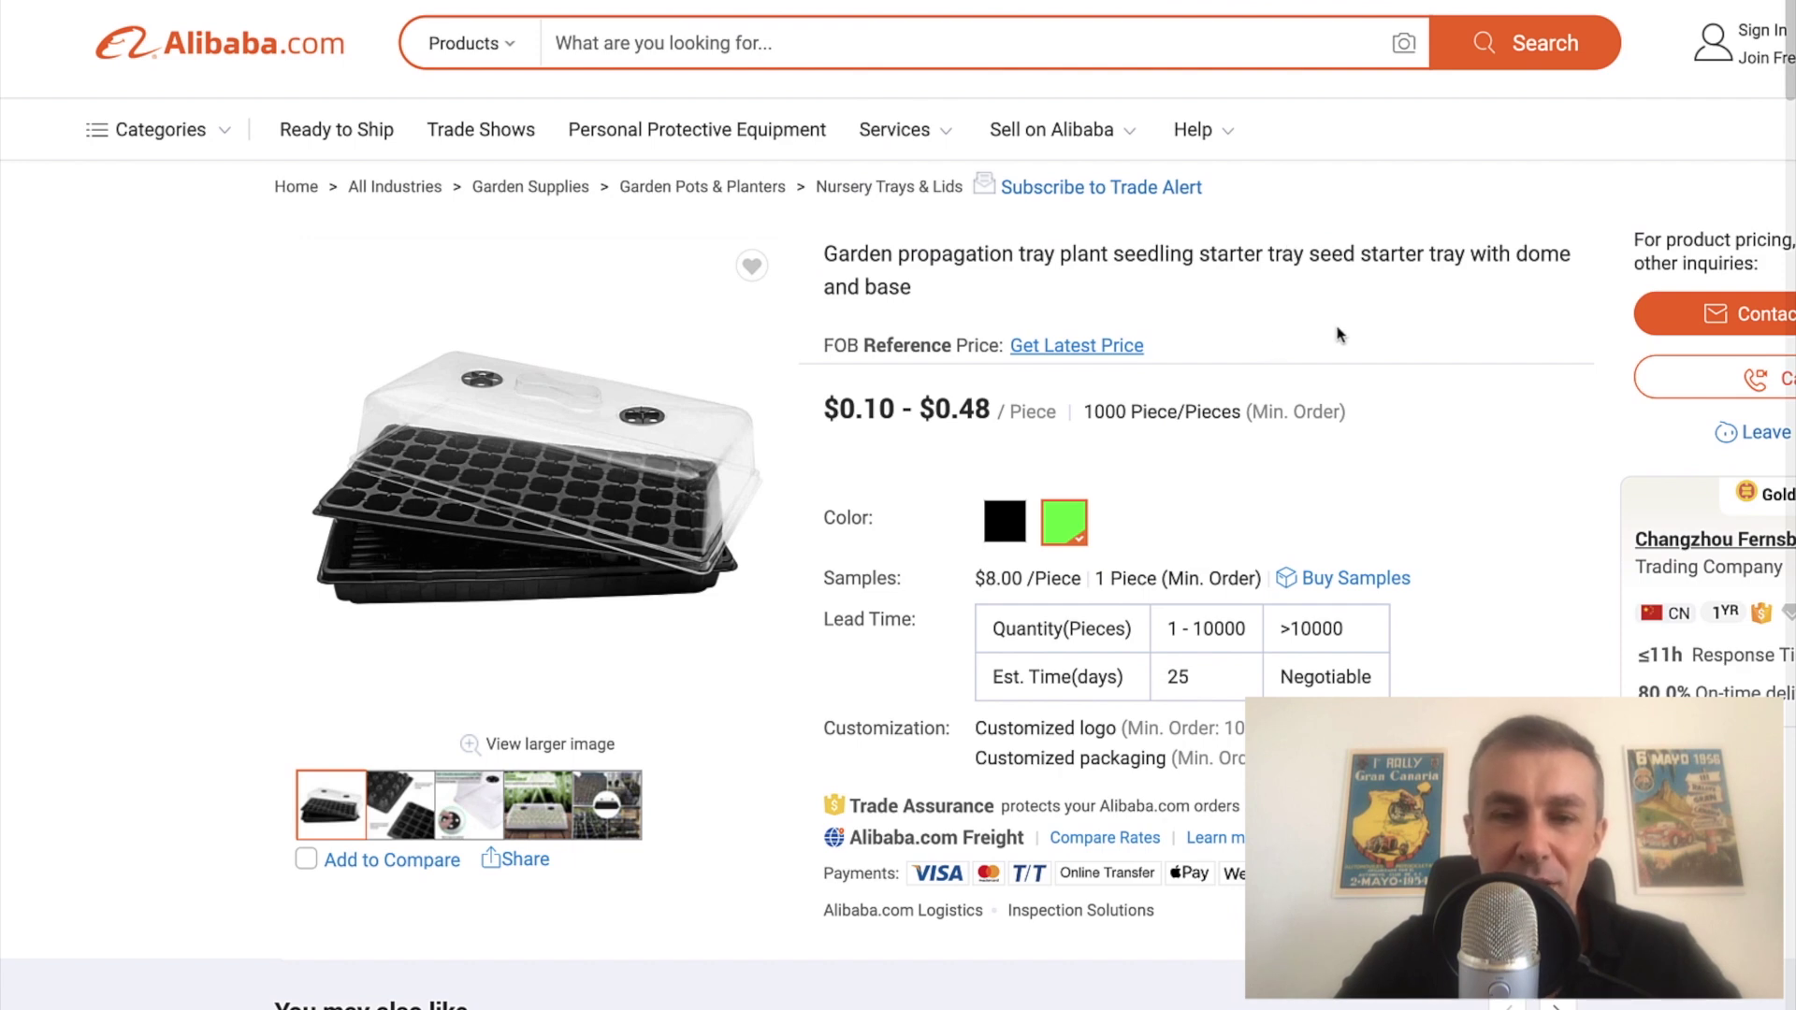
scroll(1337, 334, right, 3)
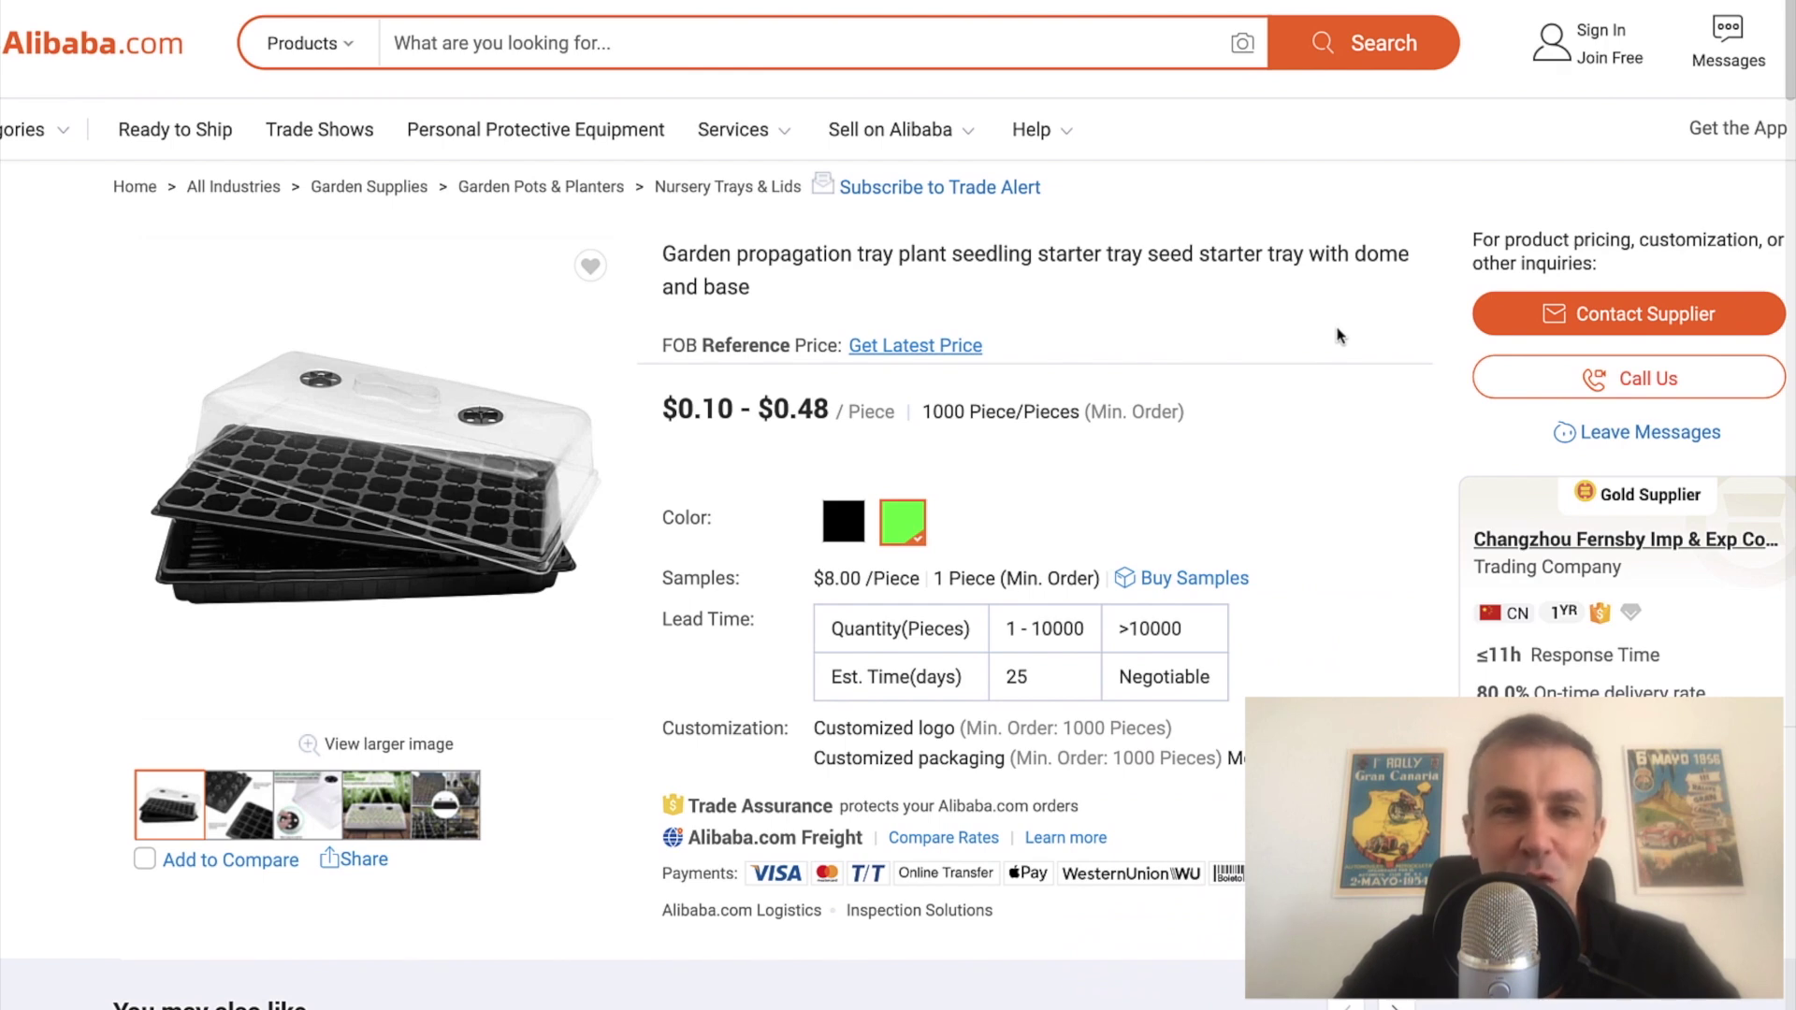
scroll(1338, 334, left, 2)
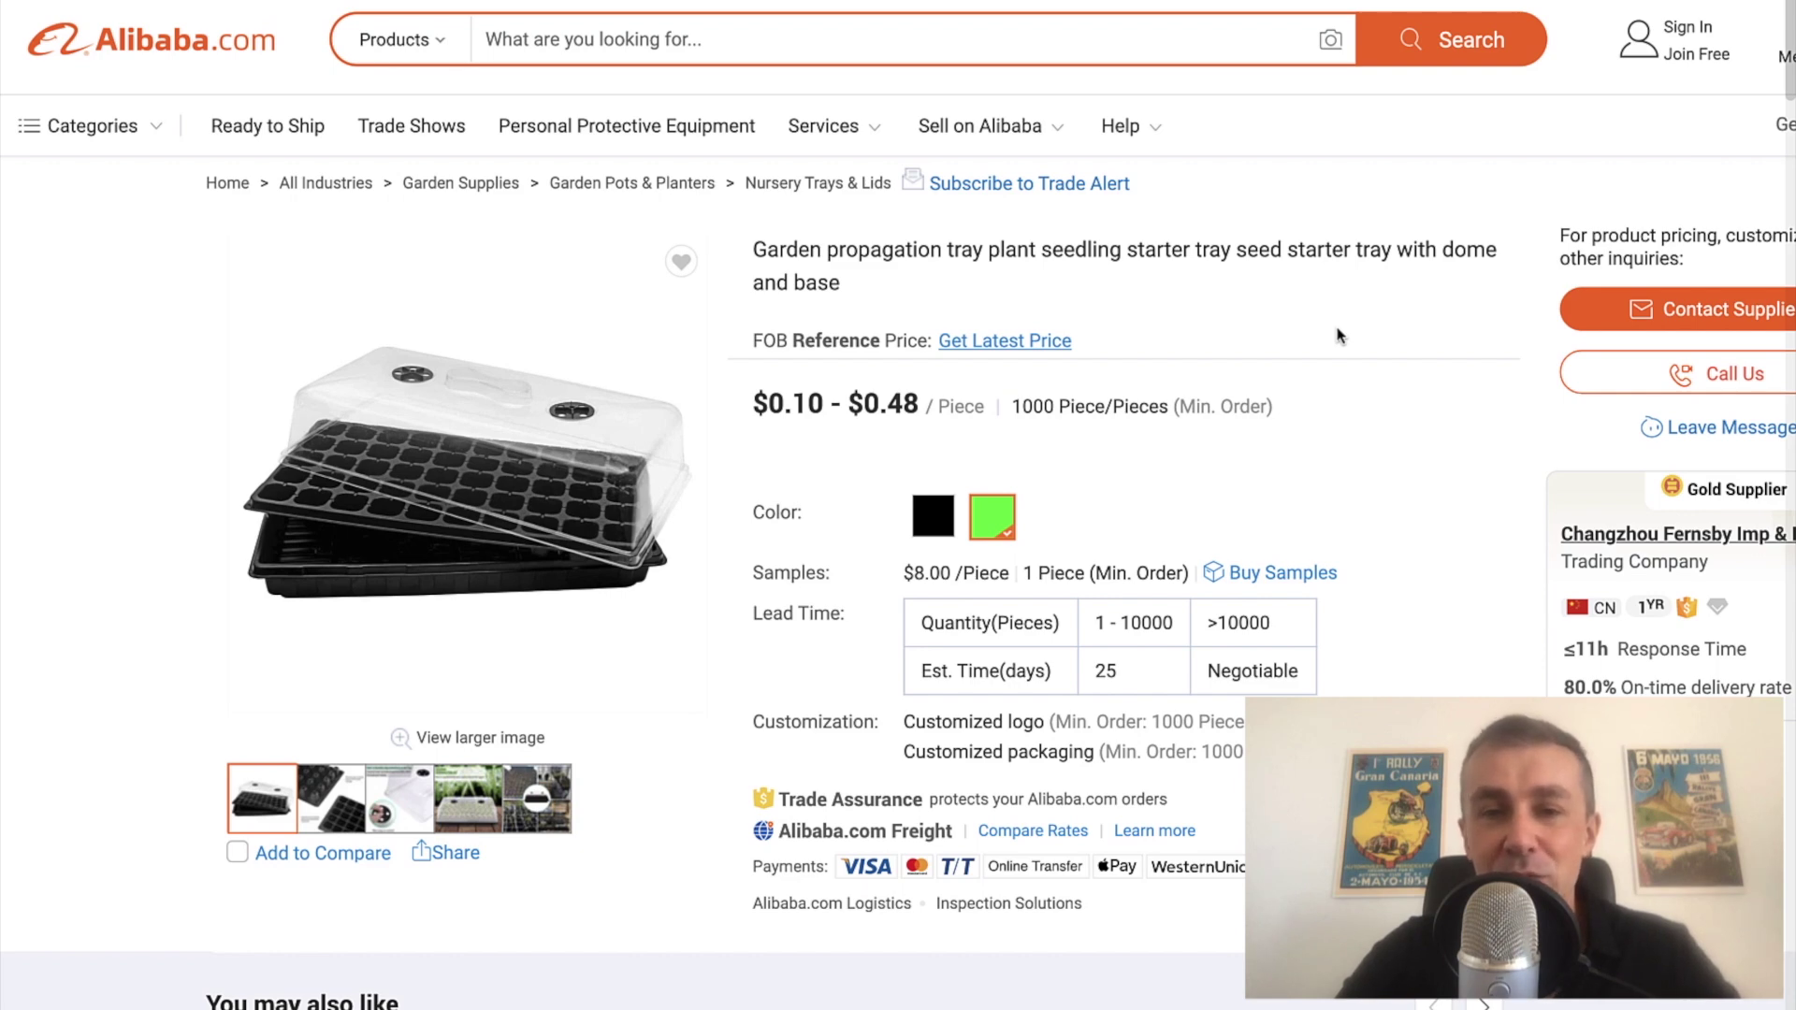
scroll(1338, 334, left, 2)
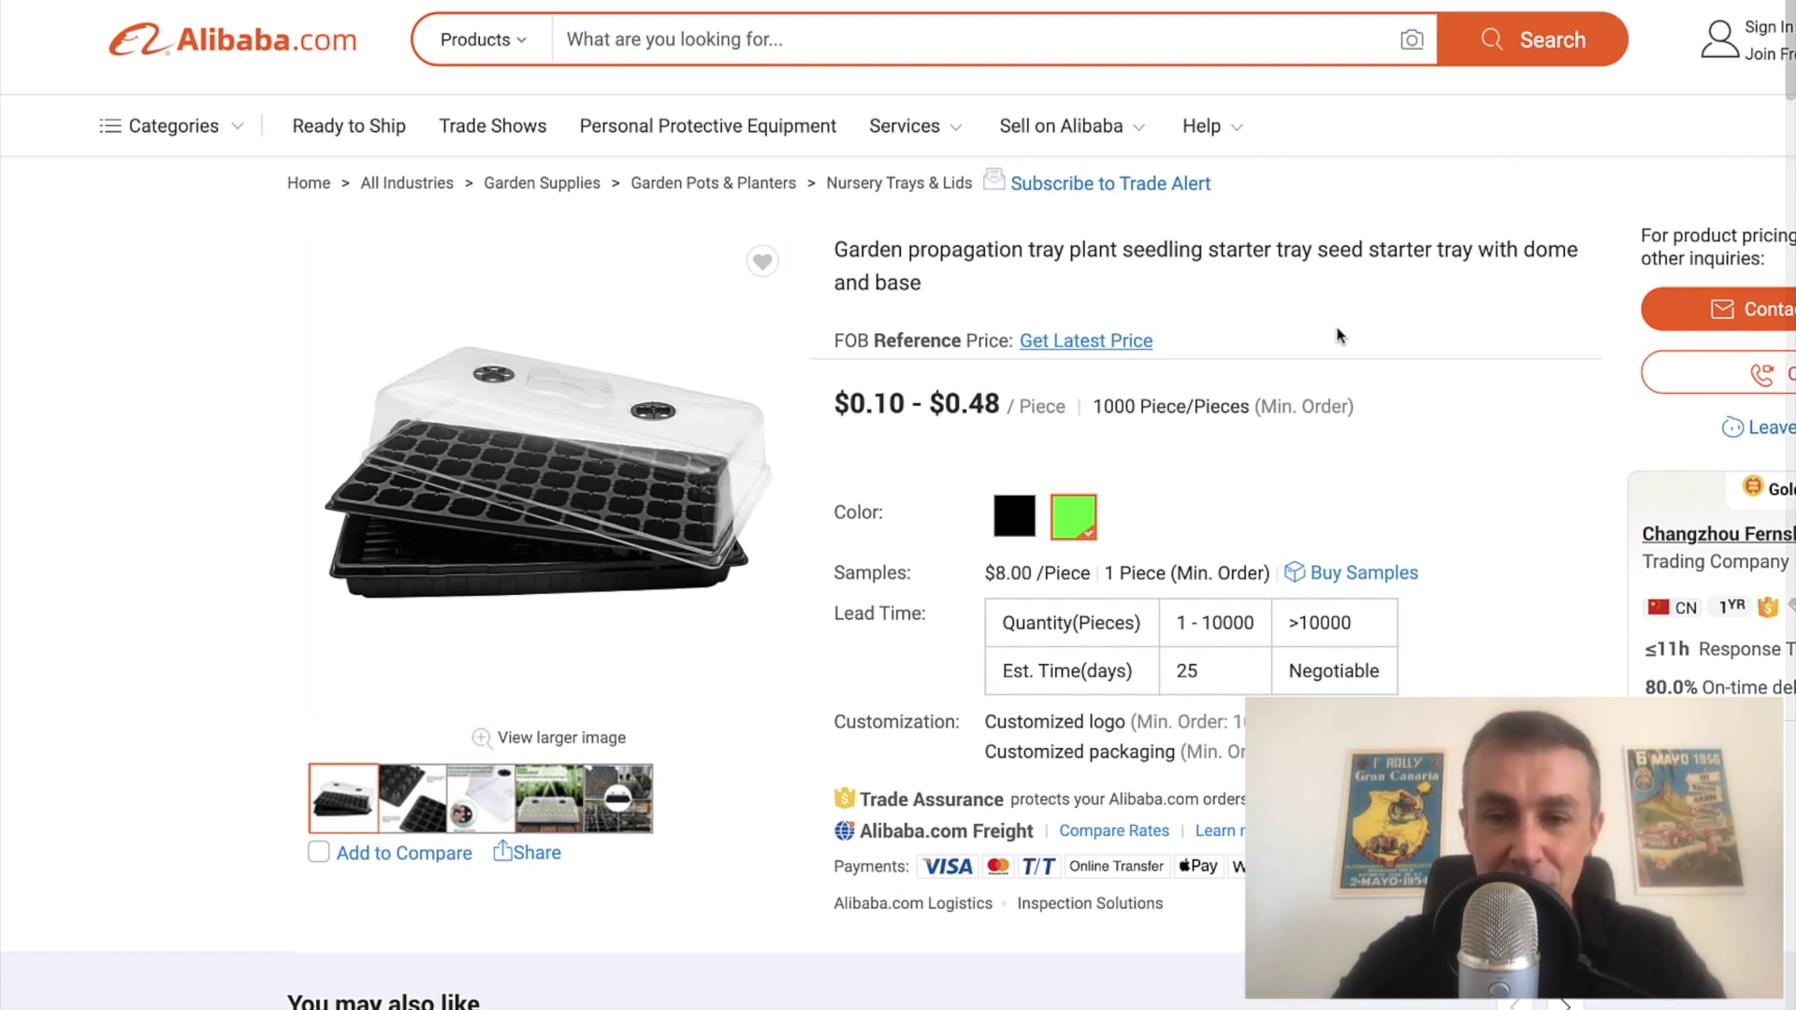
scroll(1338, 335, right, 2)
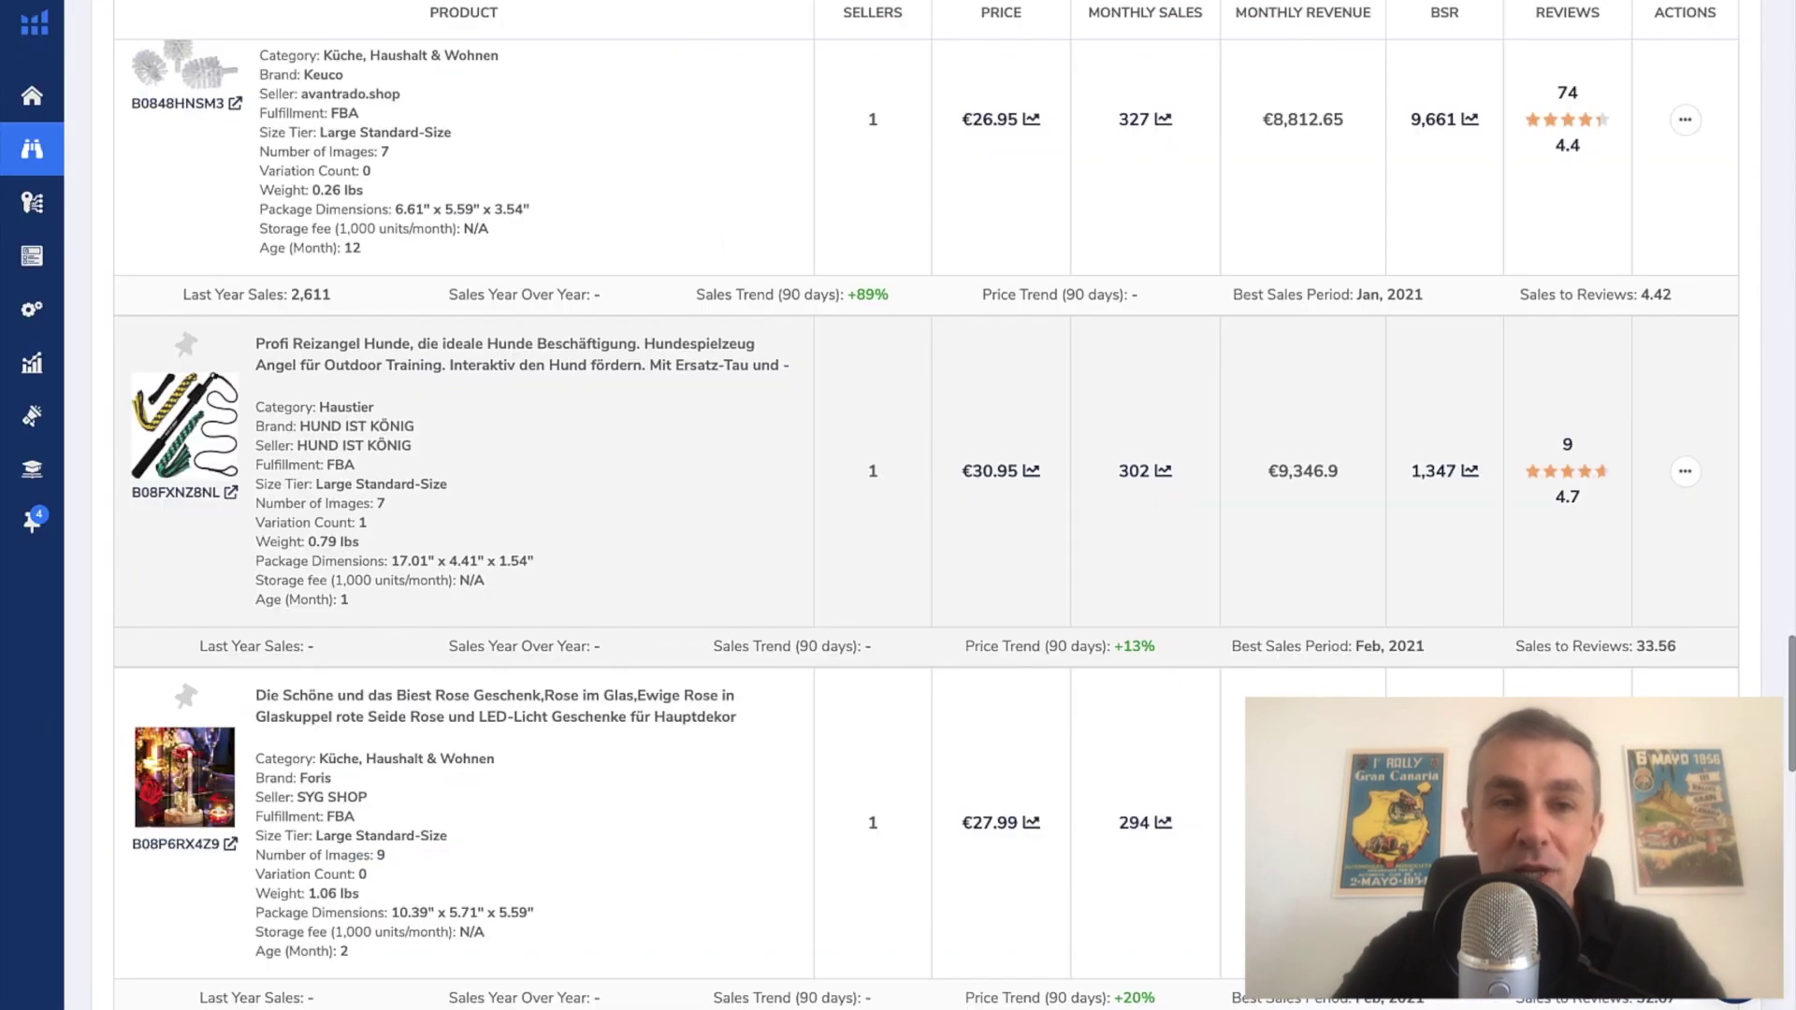
scroll(557, 206, up, 15)
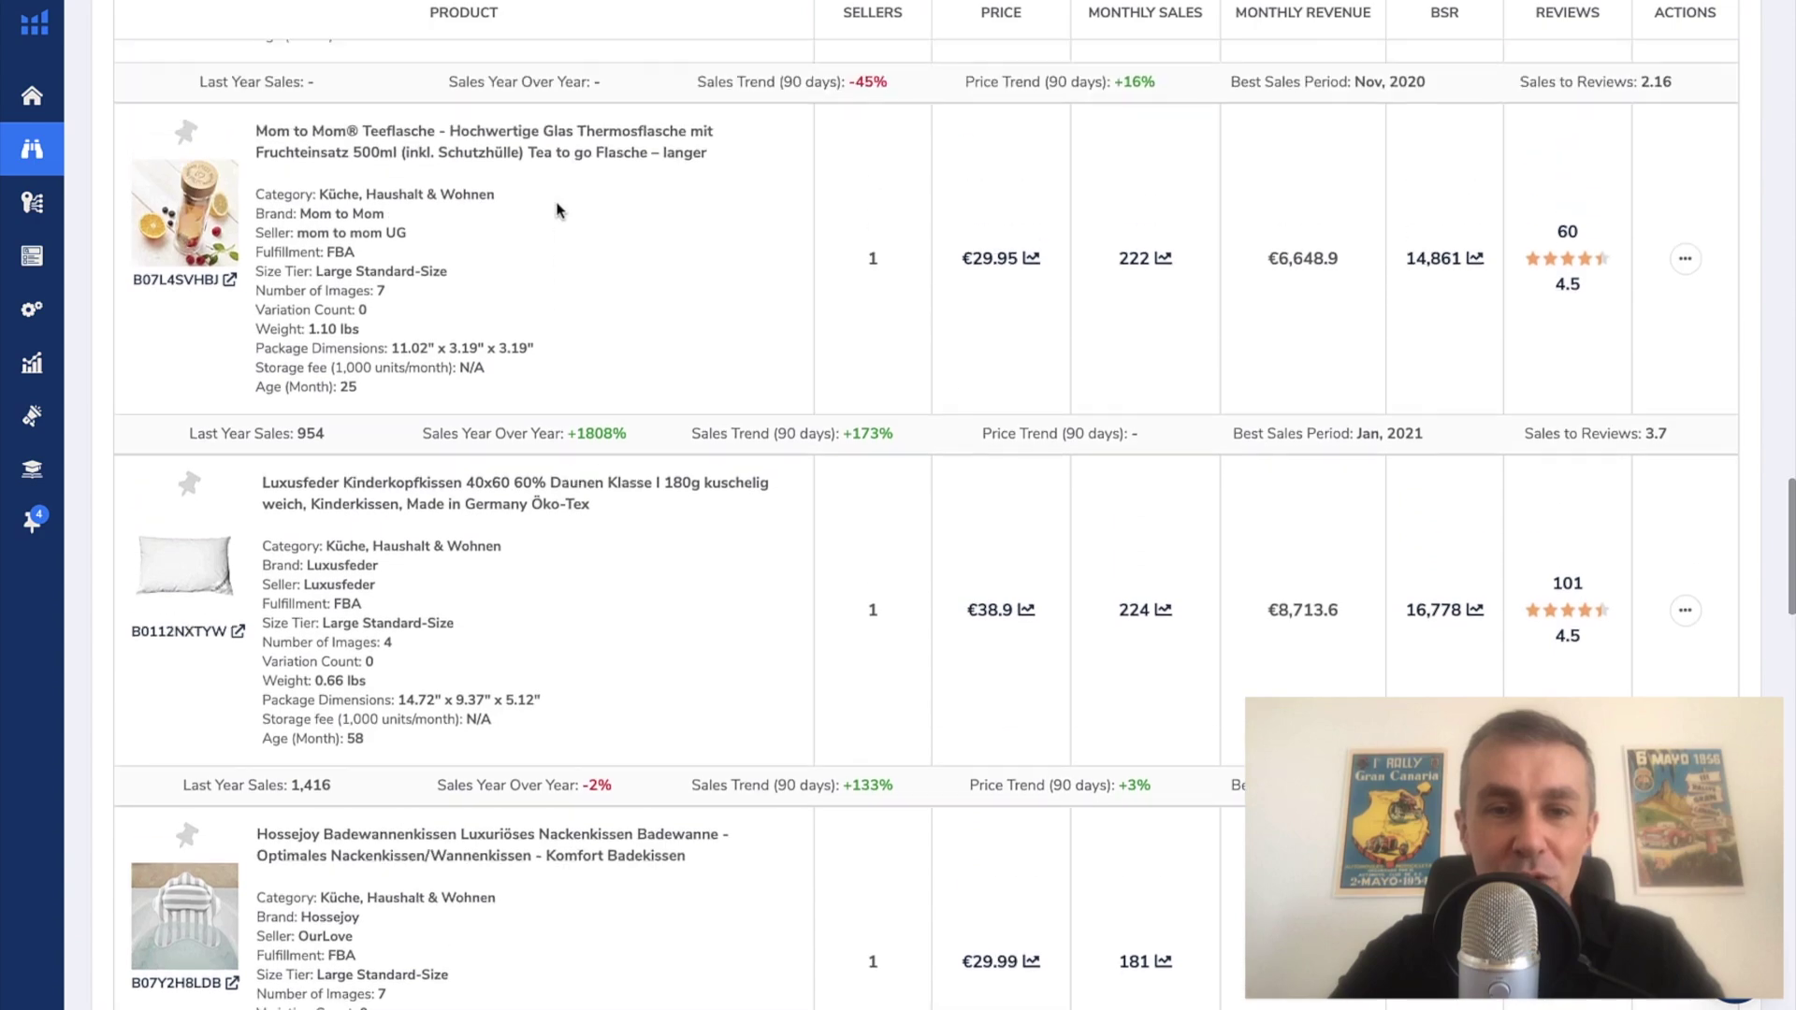
scroll(556, 204, up, 15)
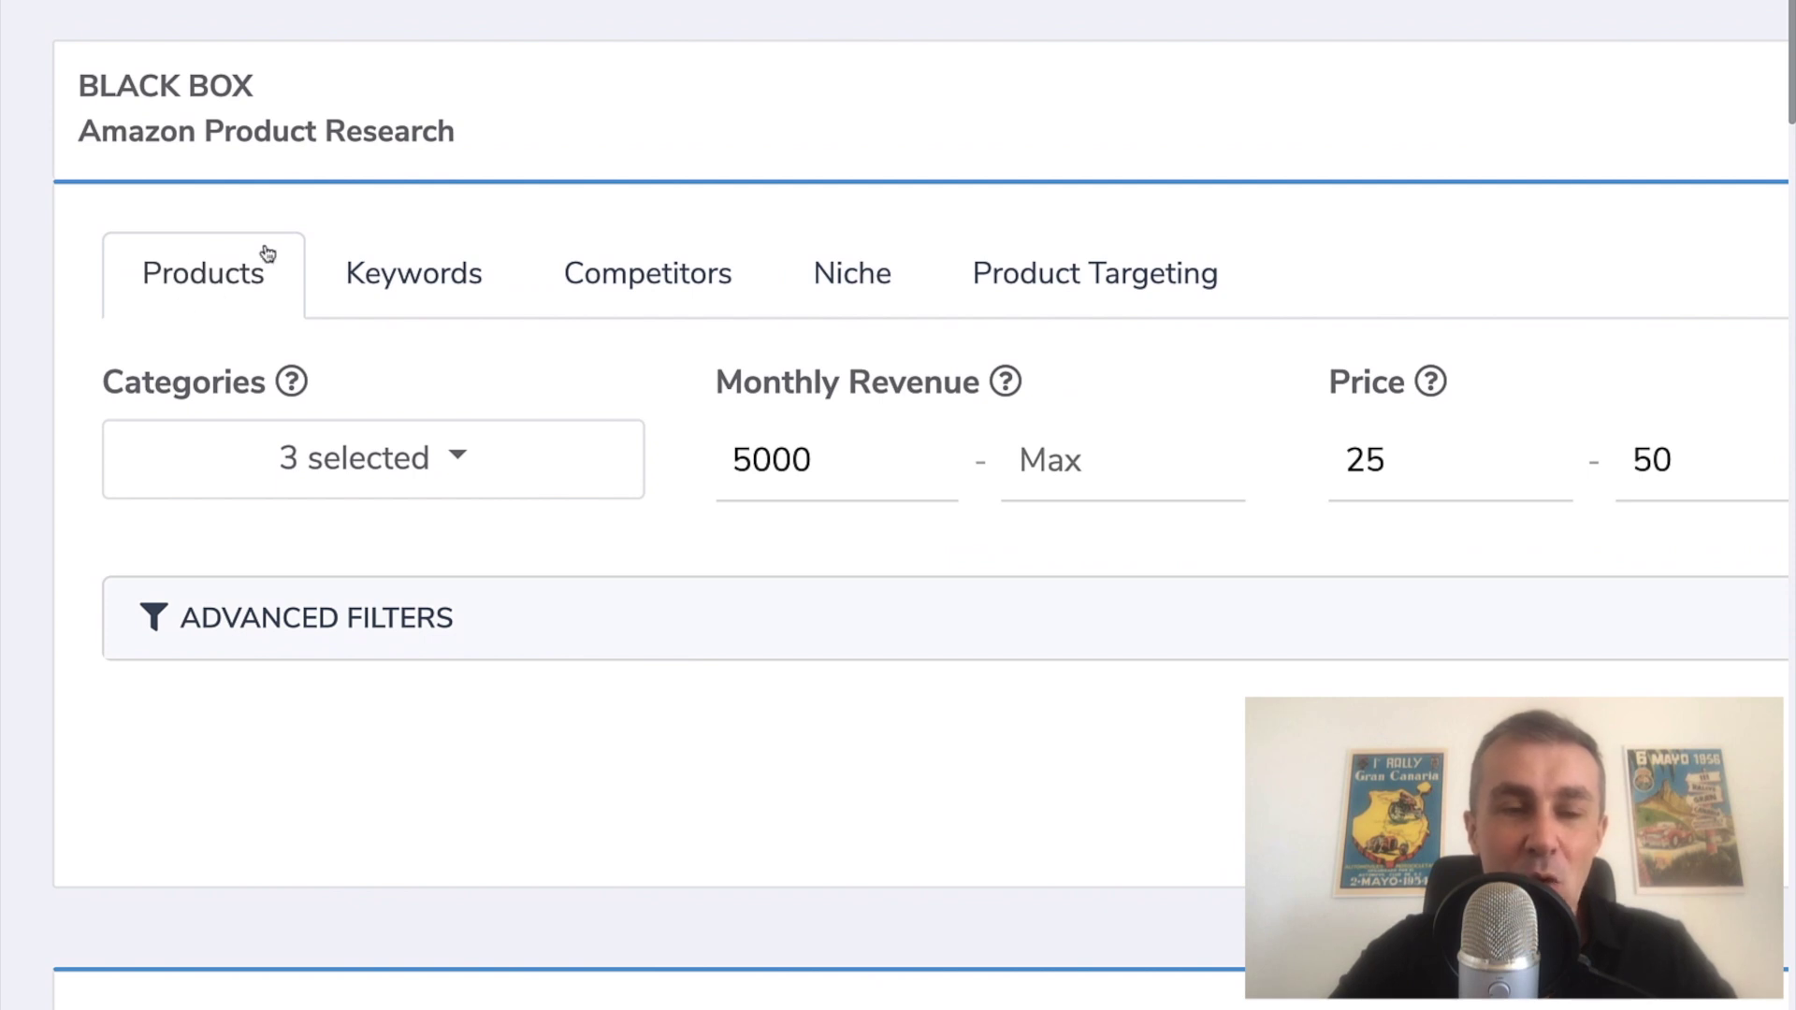
click(476, 280)
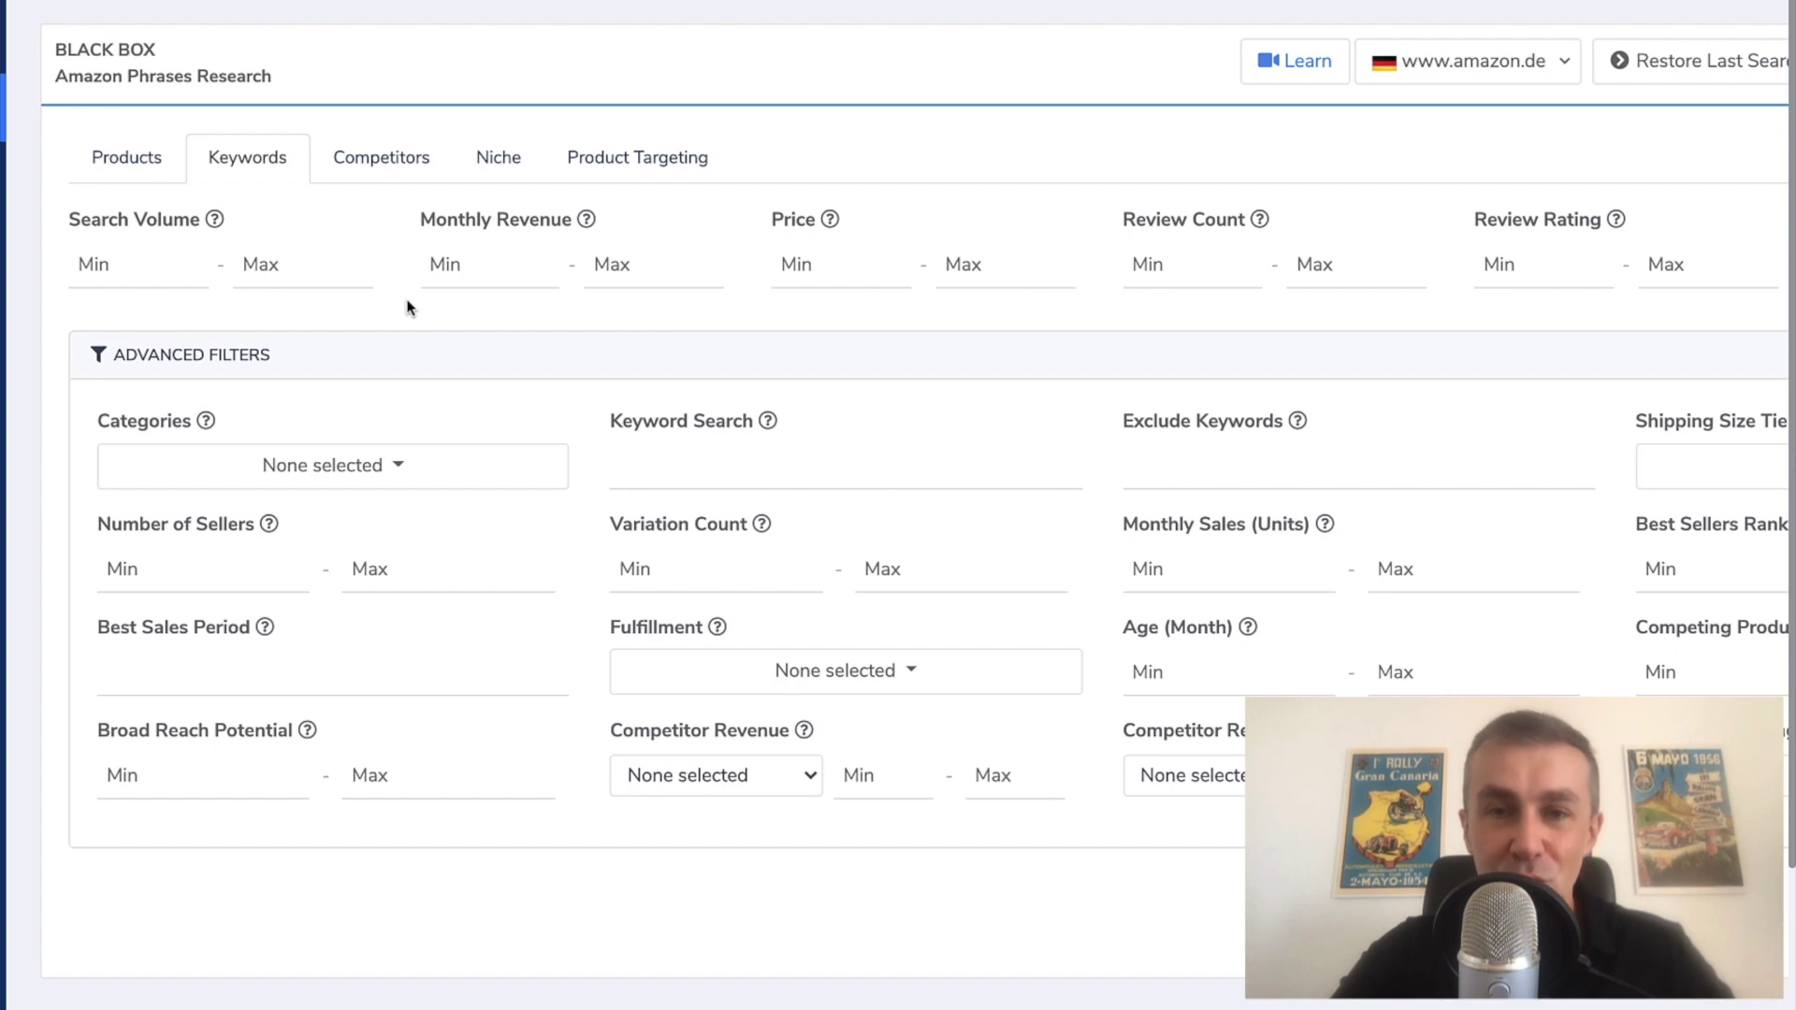
click(139, 271)
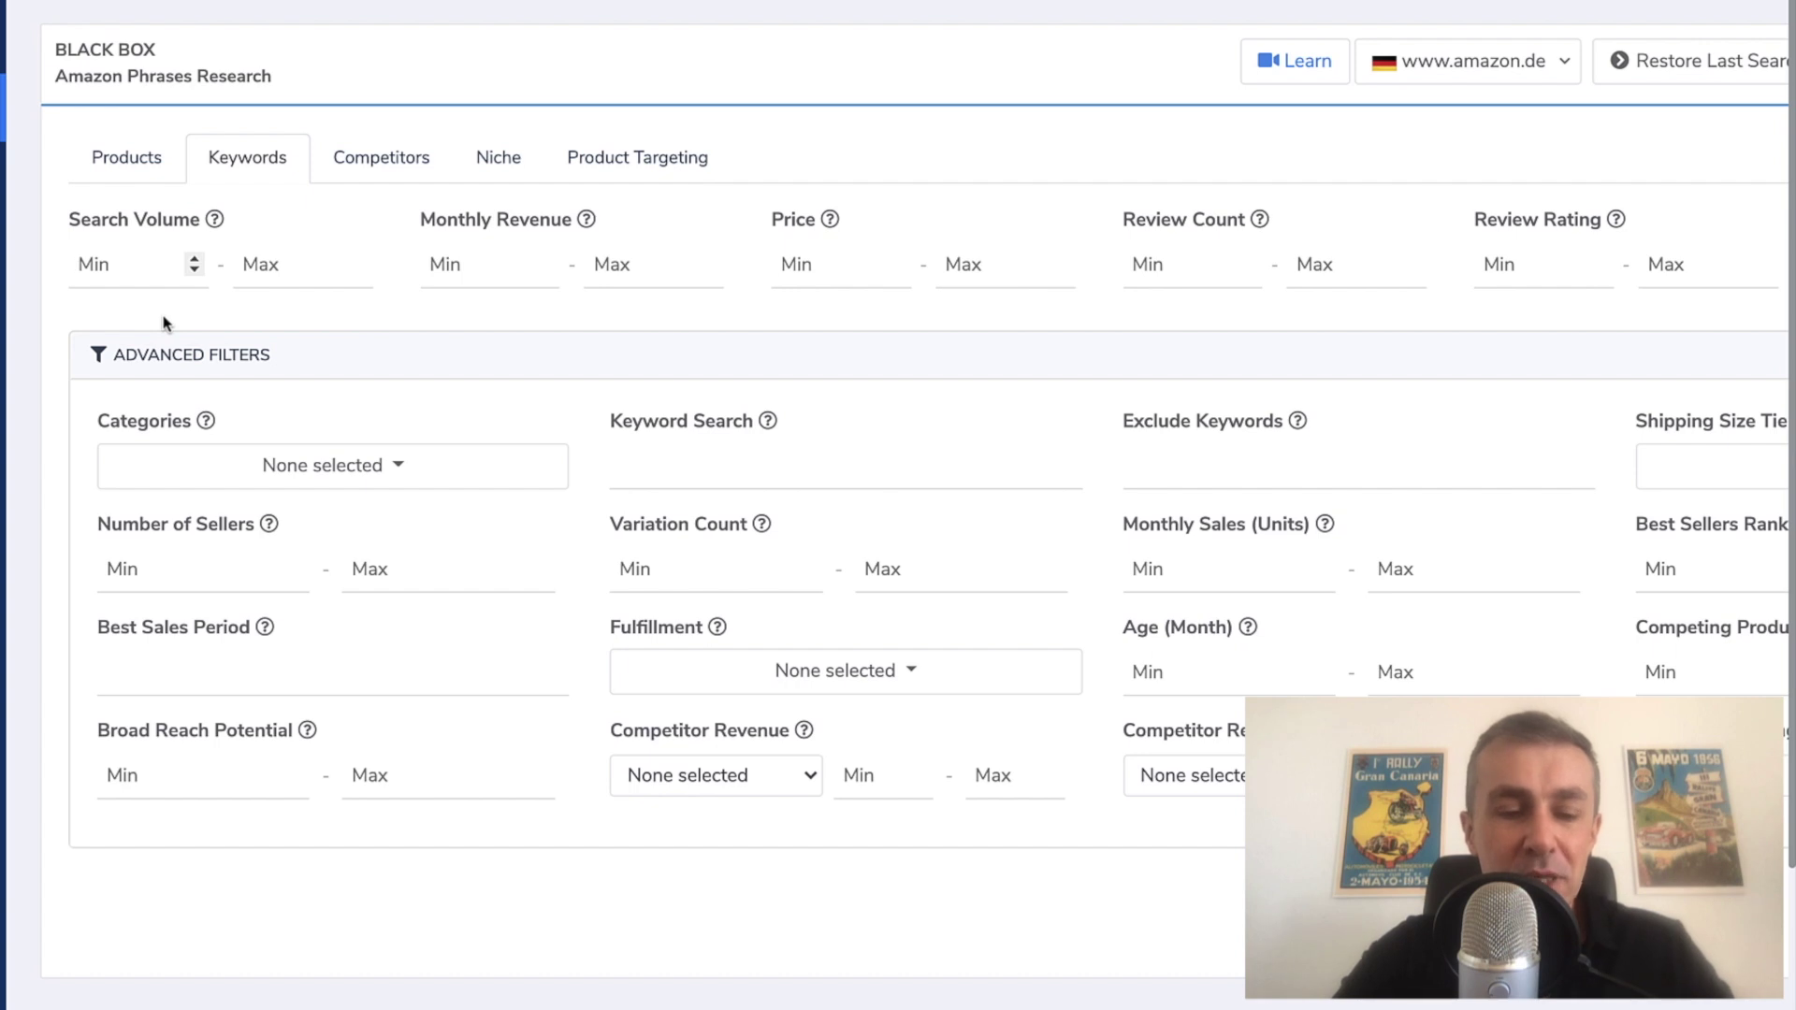
text(2000)
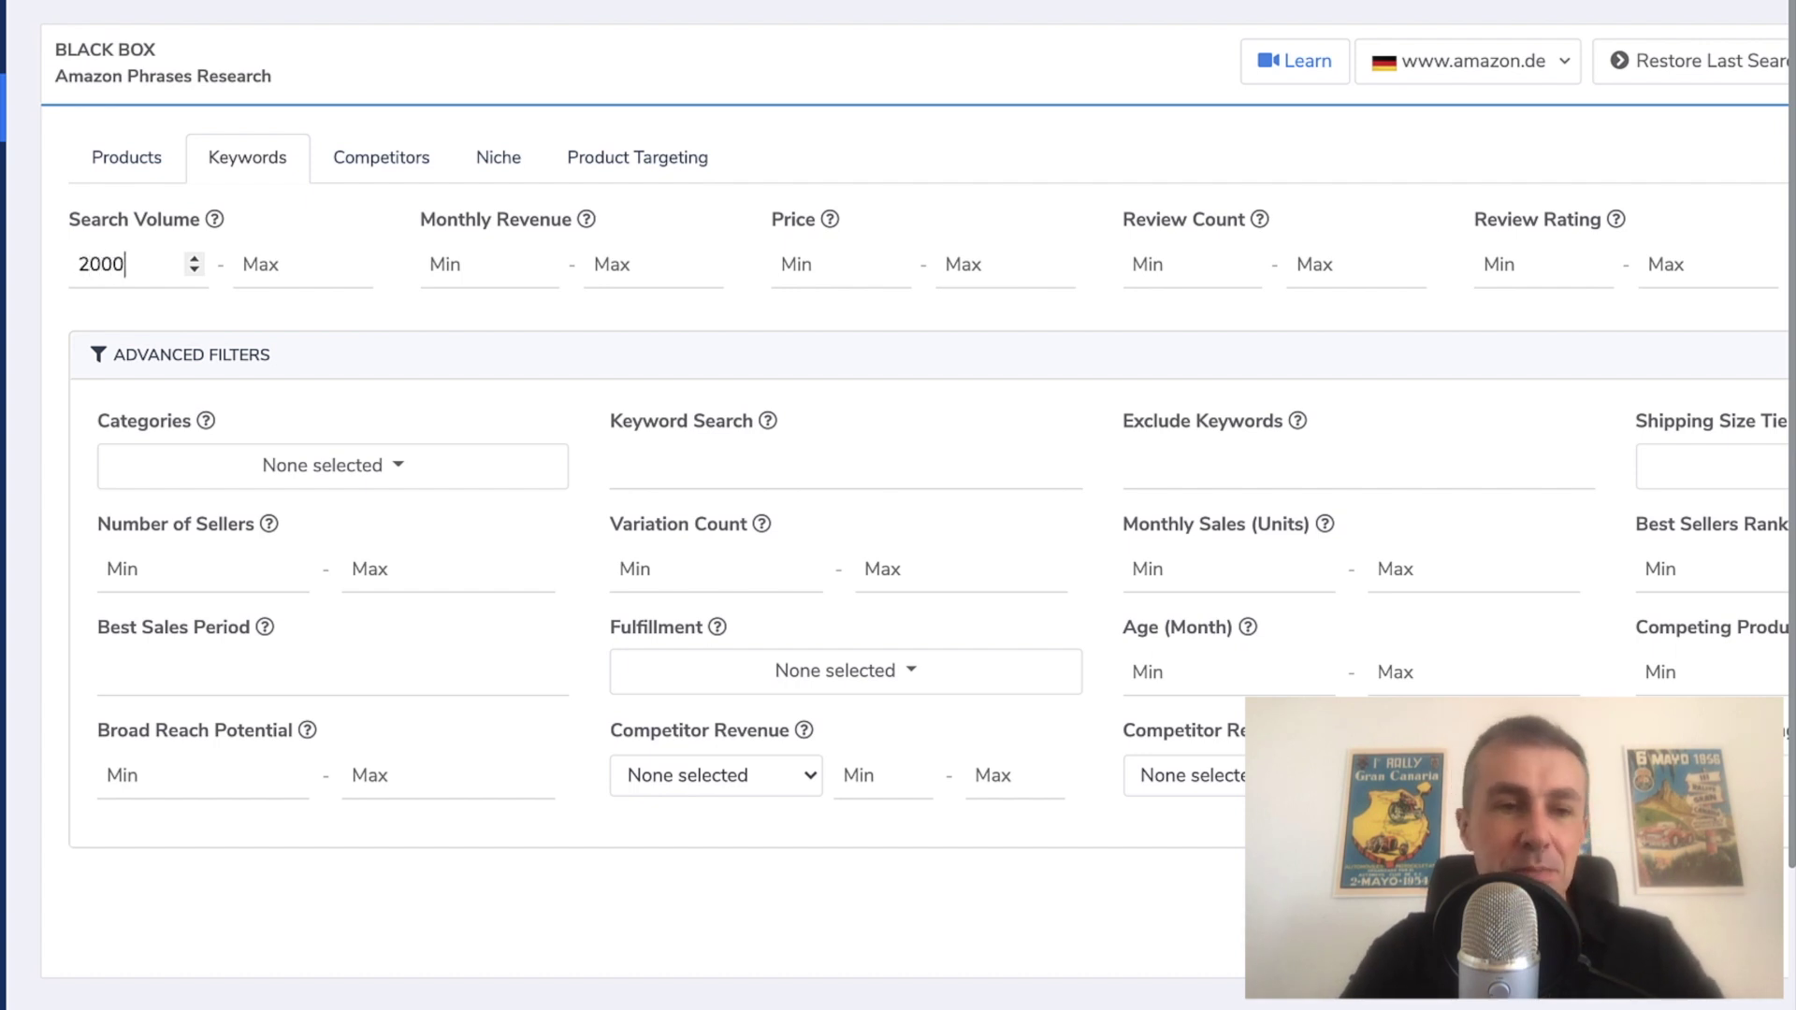
Step: Set the monthly revenue range of the keyword research to 3000–9000
click(465, 271)
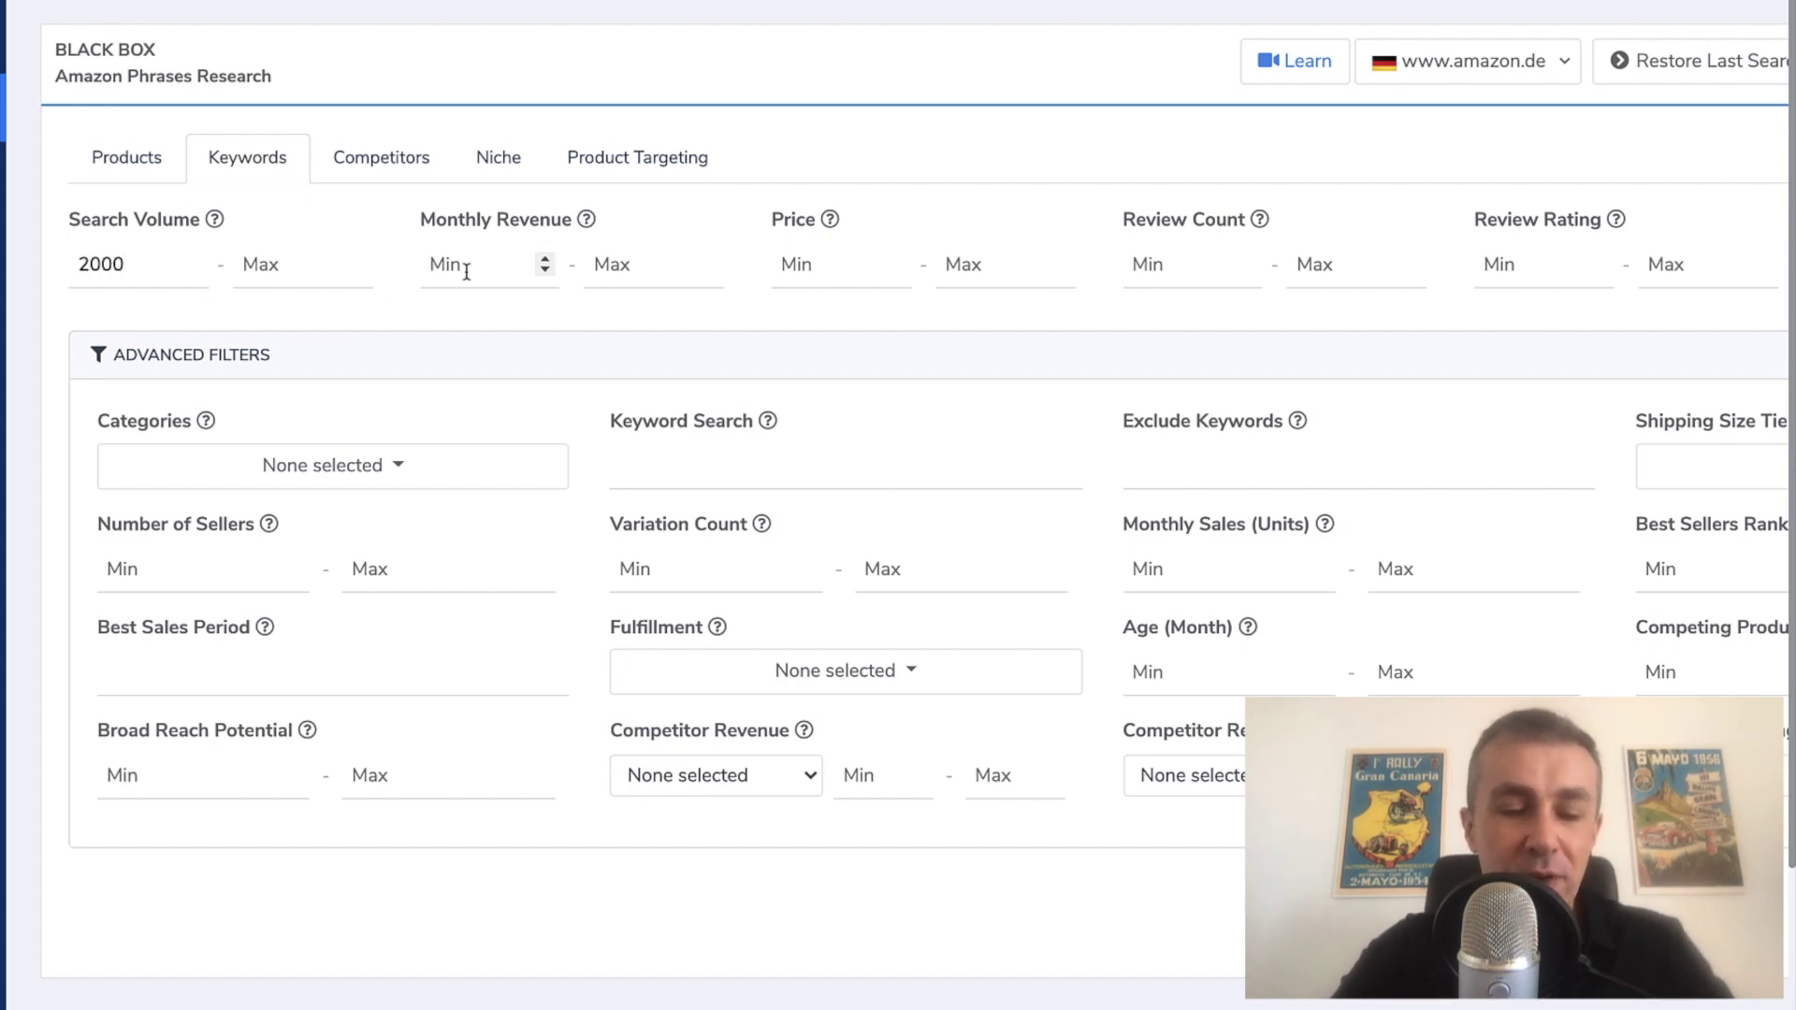
text(3)
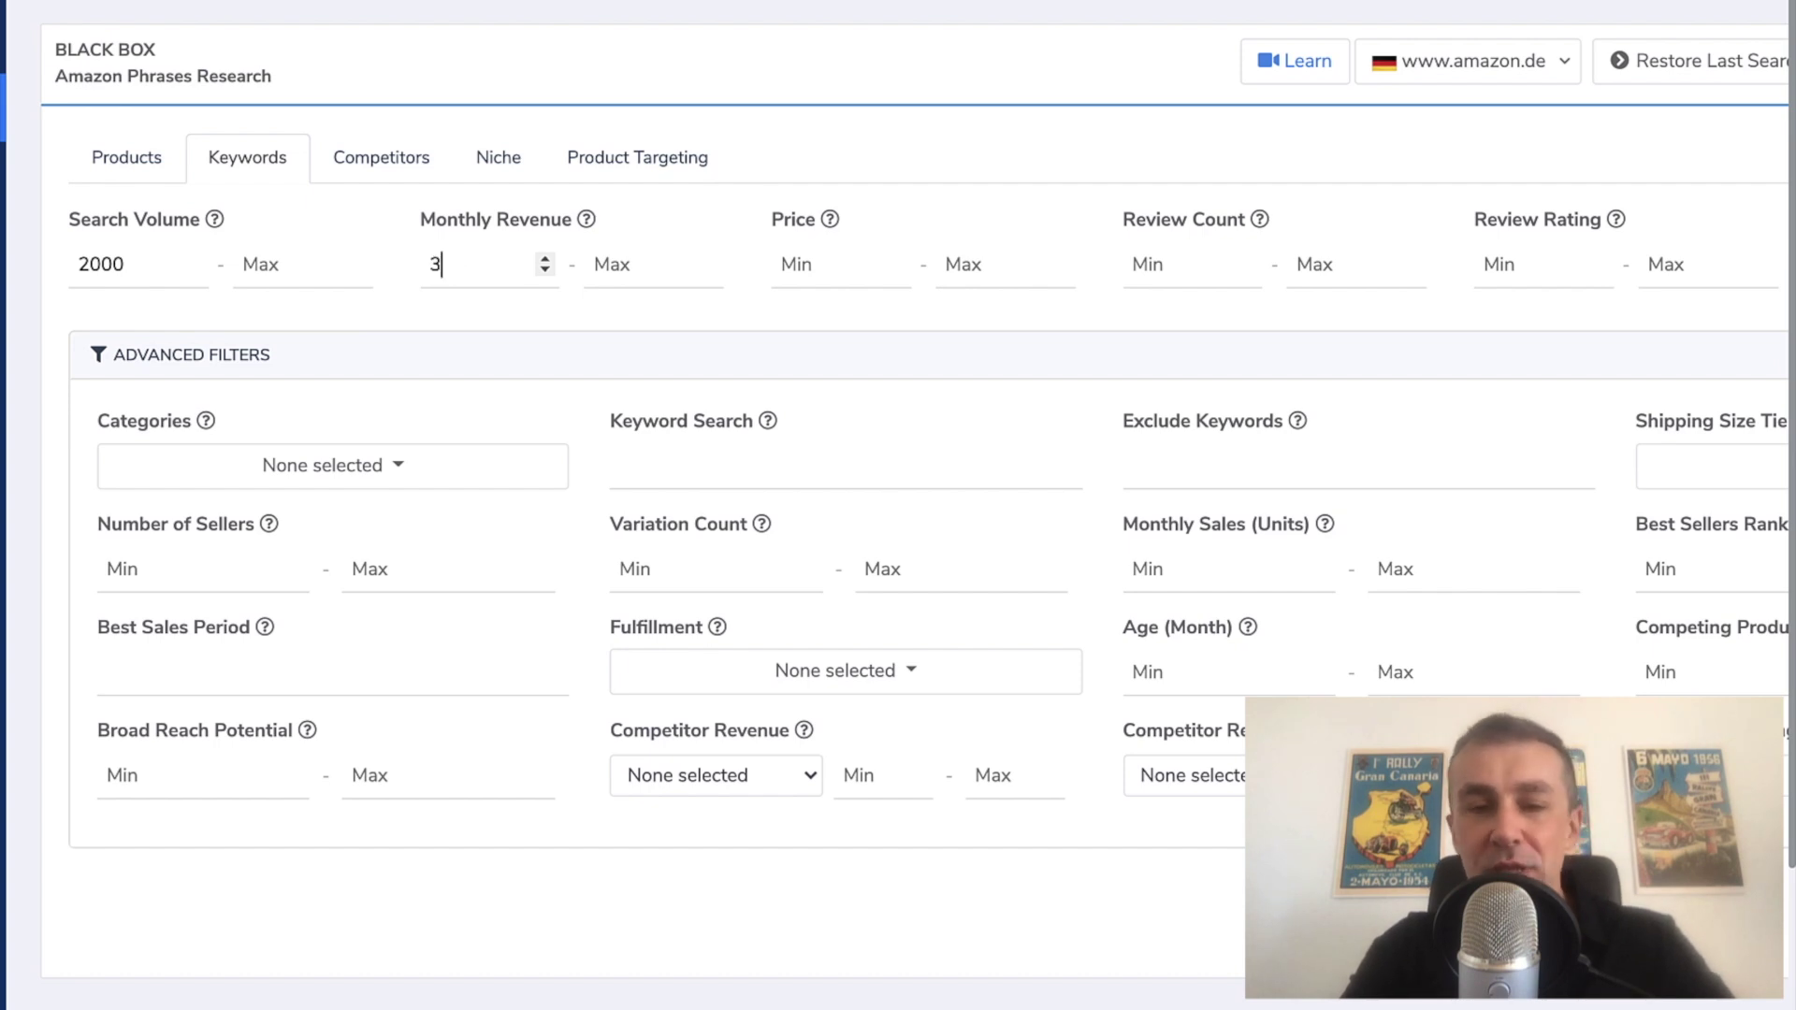
text(000)
click(598, 265)
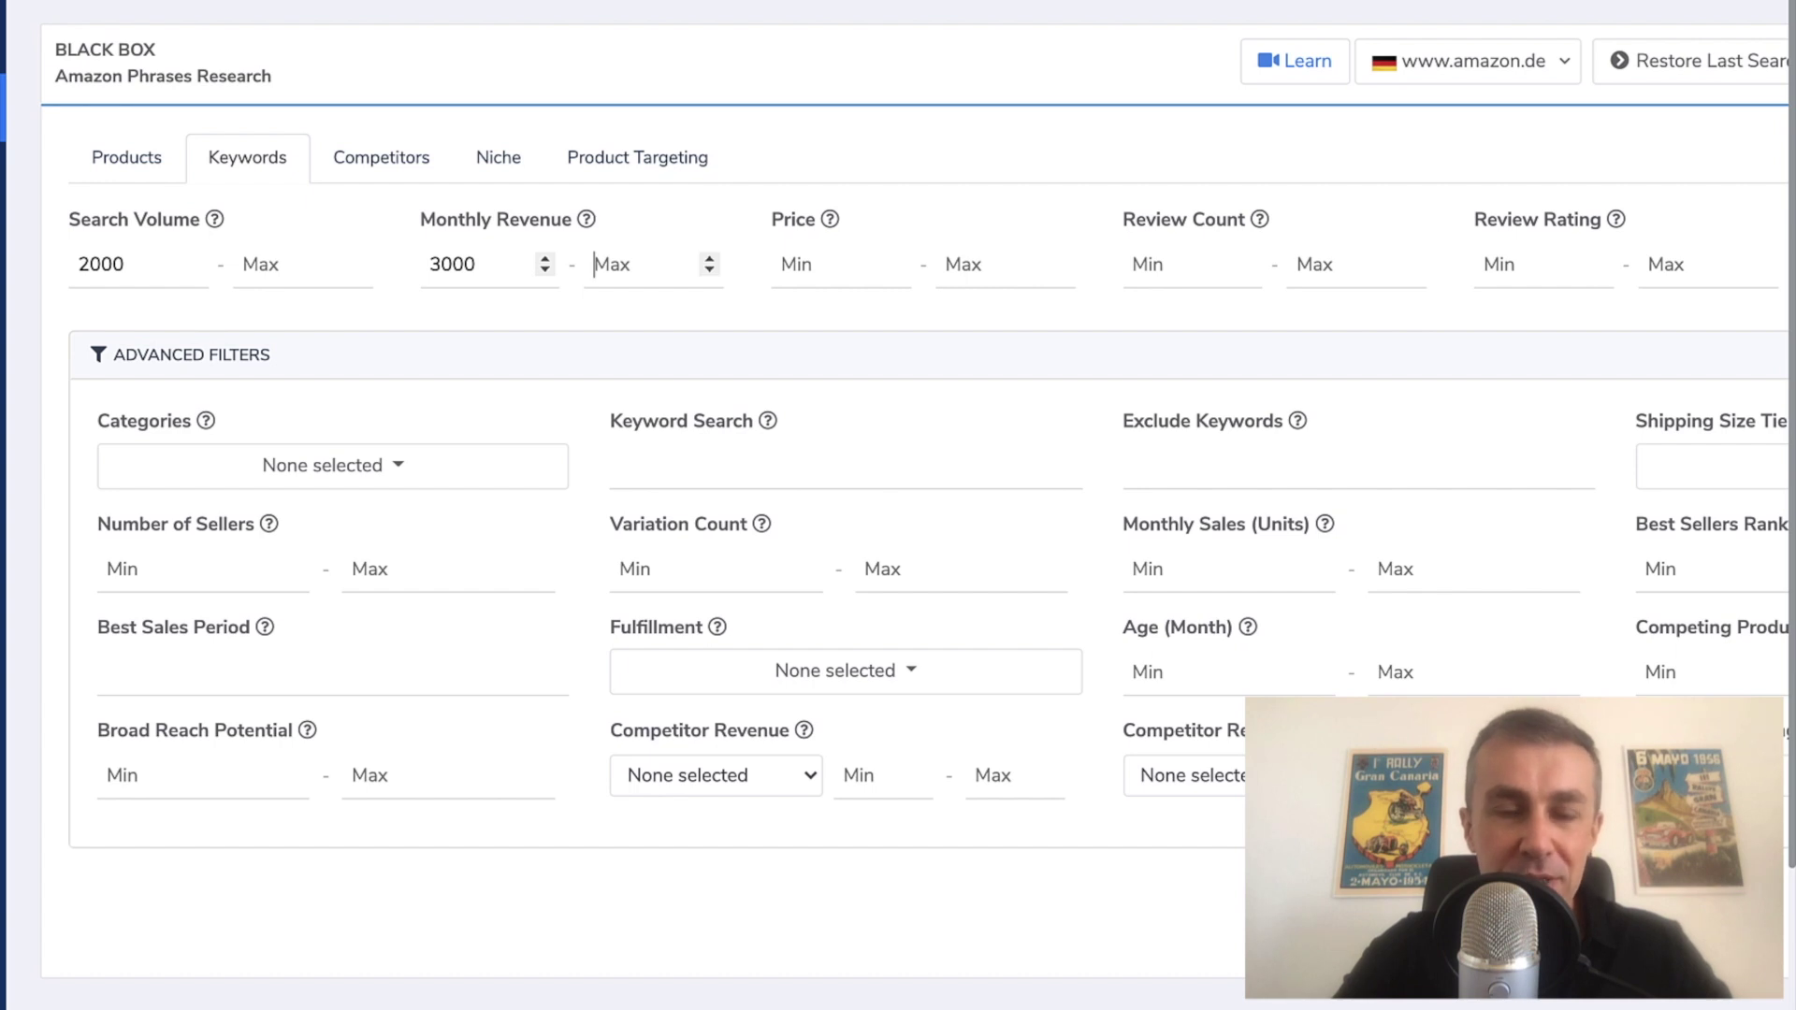
text(9000)
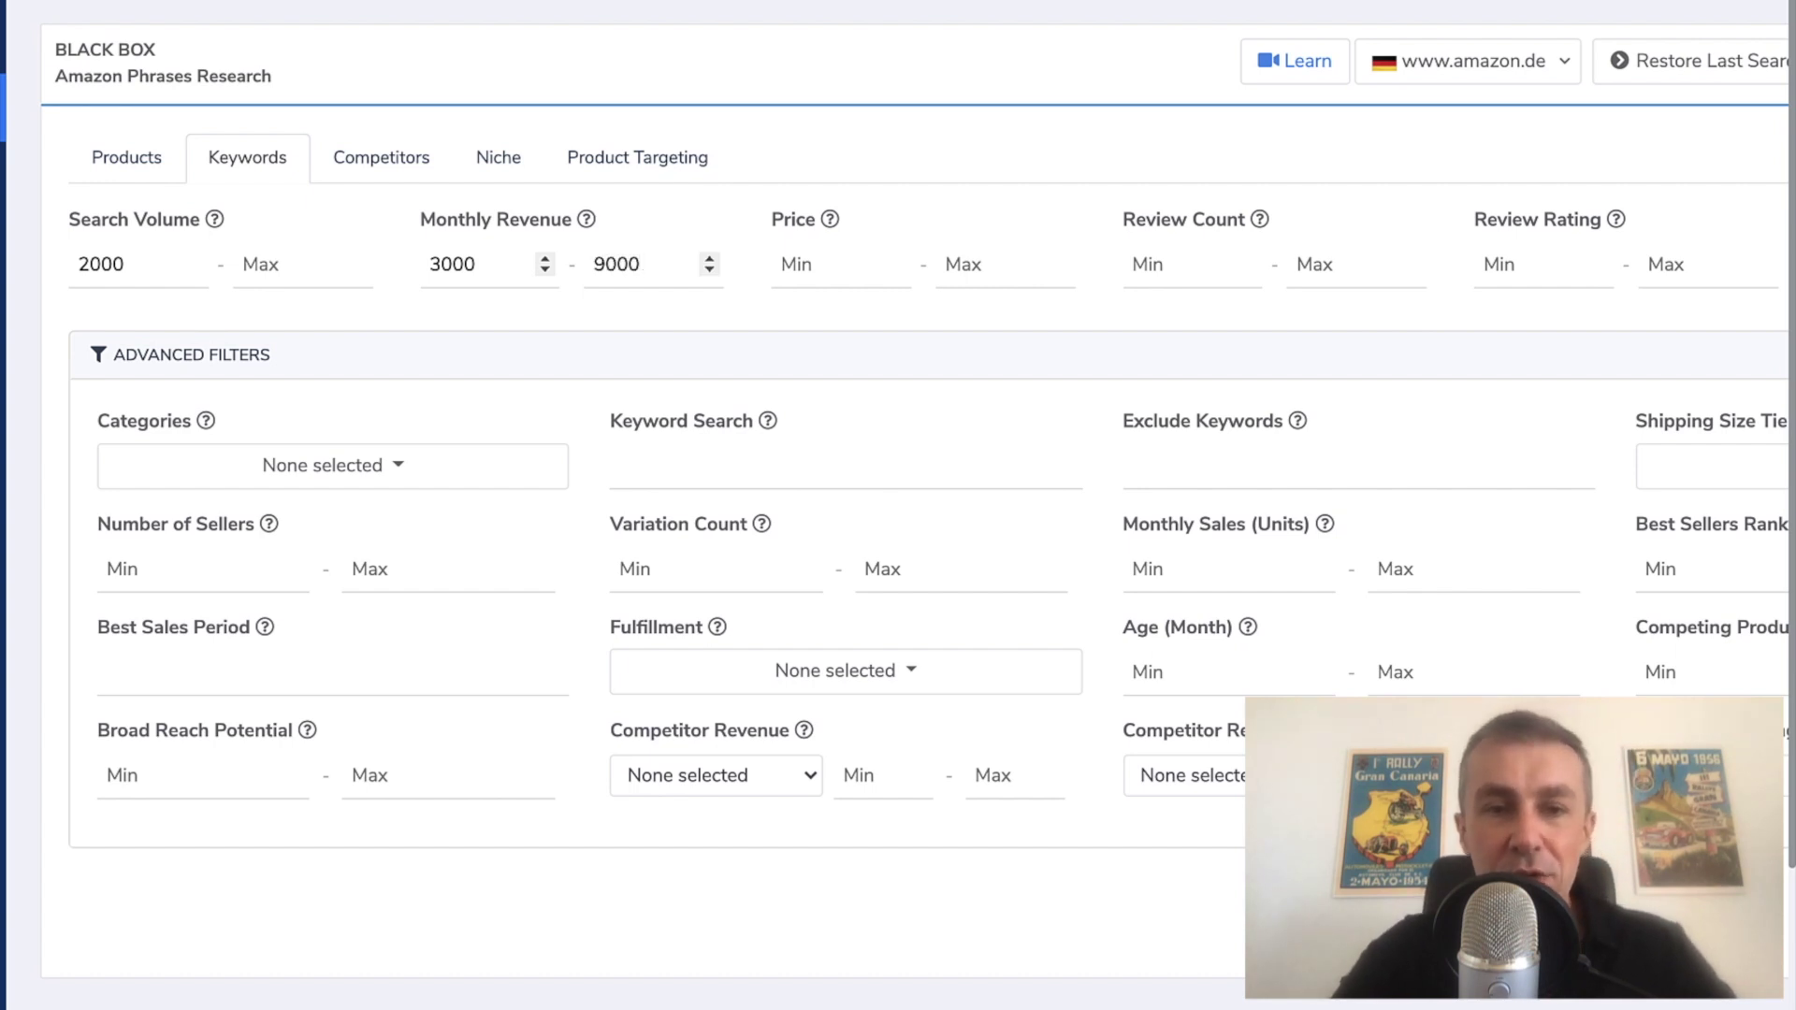
click(565, 325)
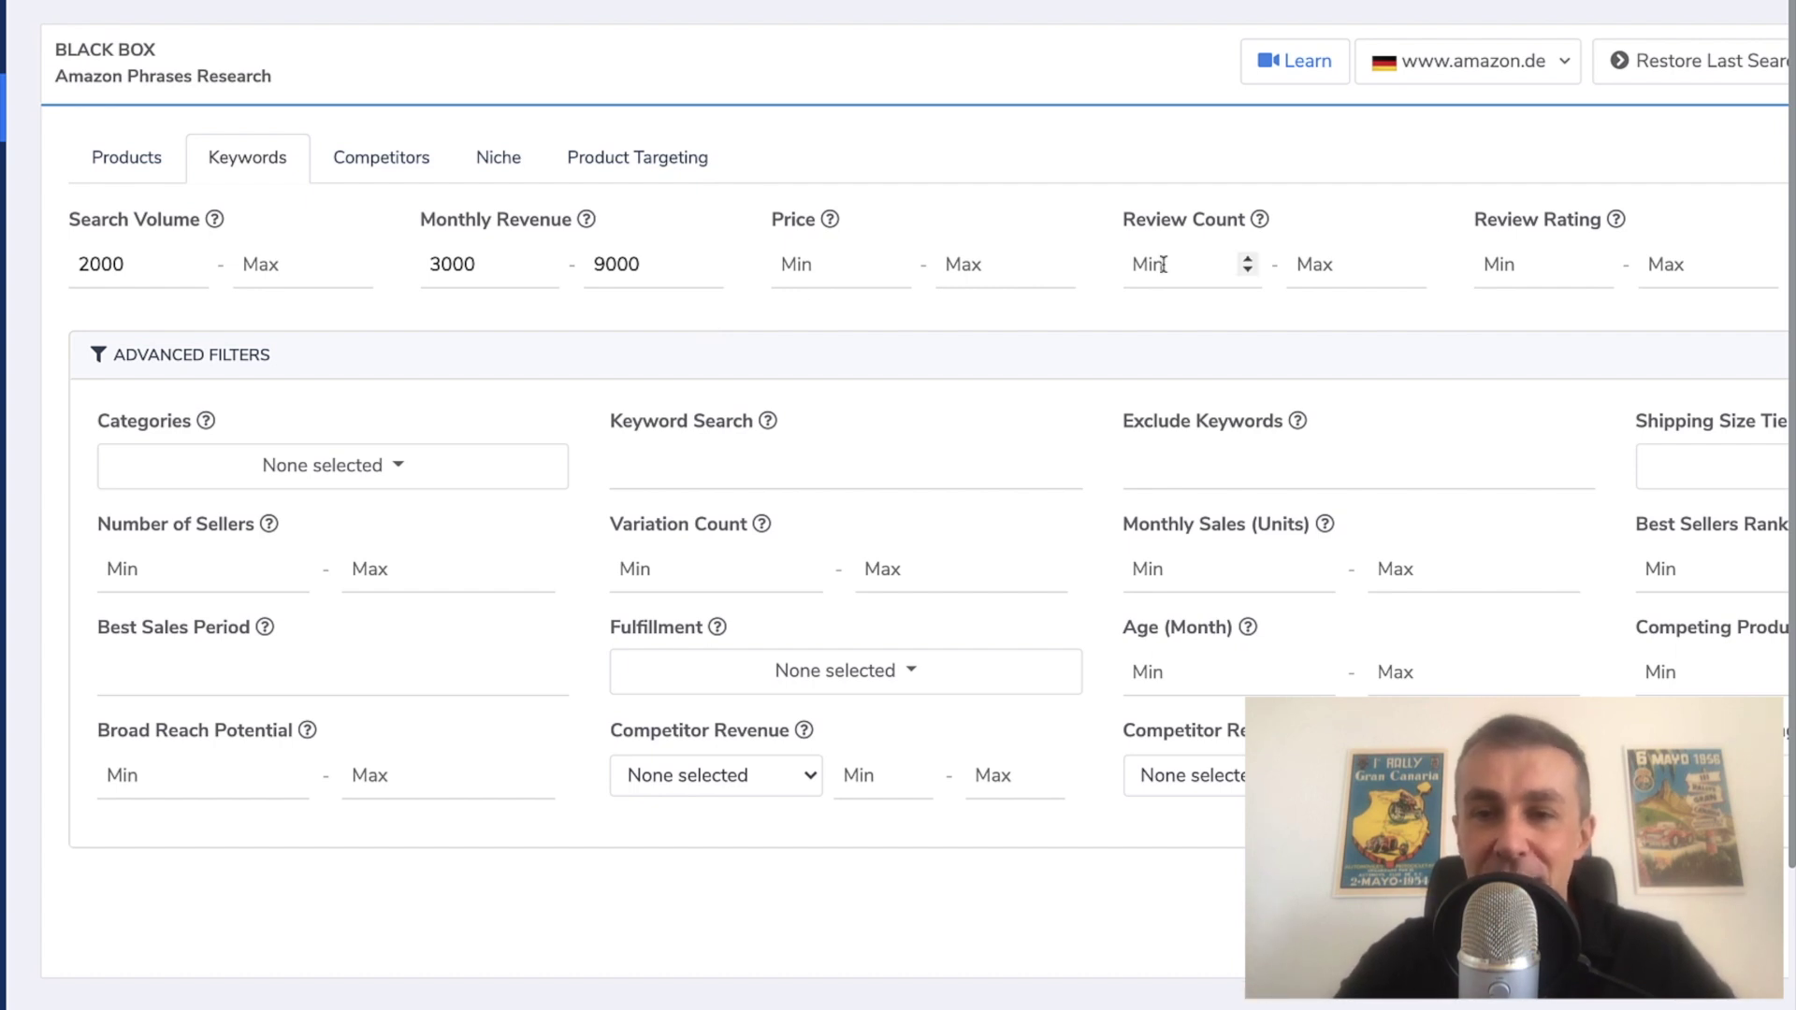
Step: Limit the review count to a maximum of 125 and set the price range to 25–55
click(1300, 265)
text(125)
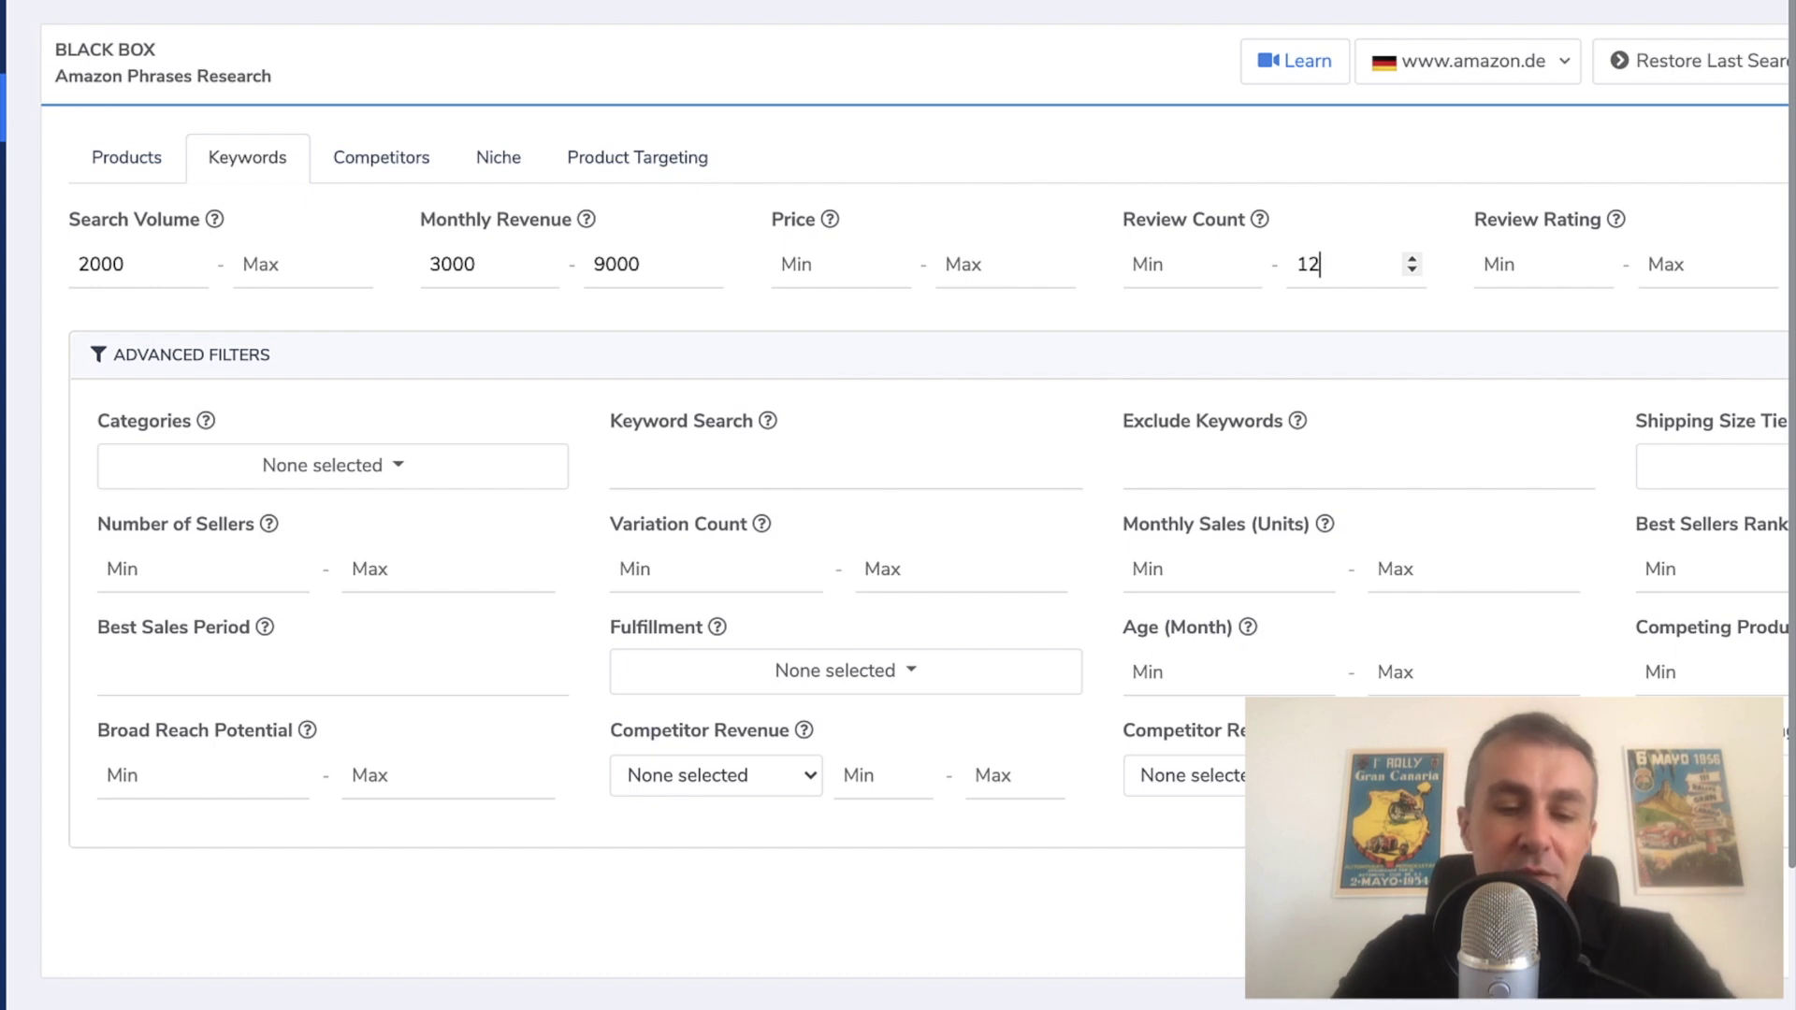
click(808, 253)
text(25)
key(Tab)
text(55)
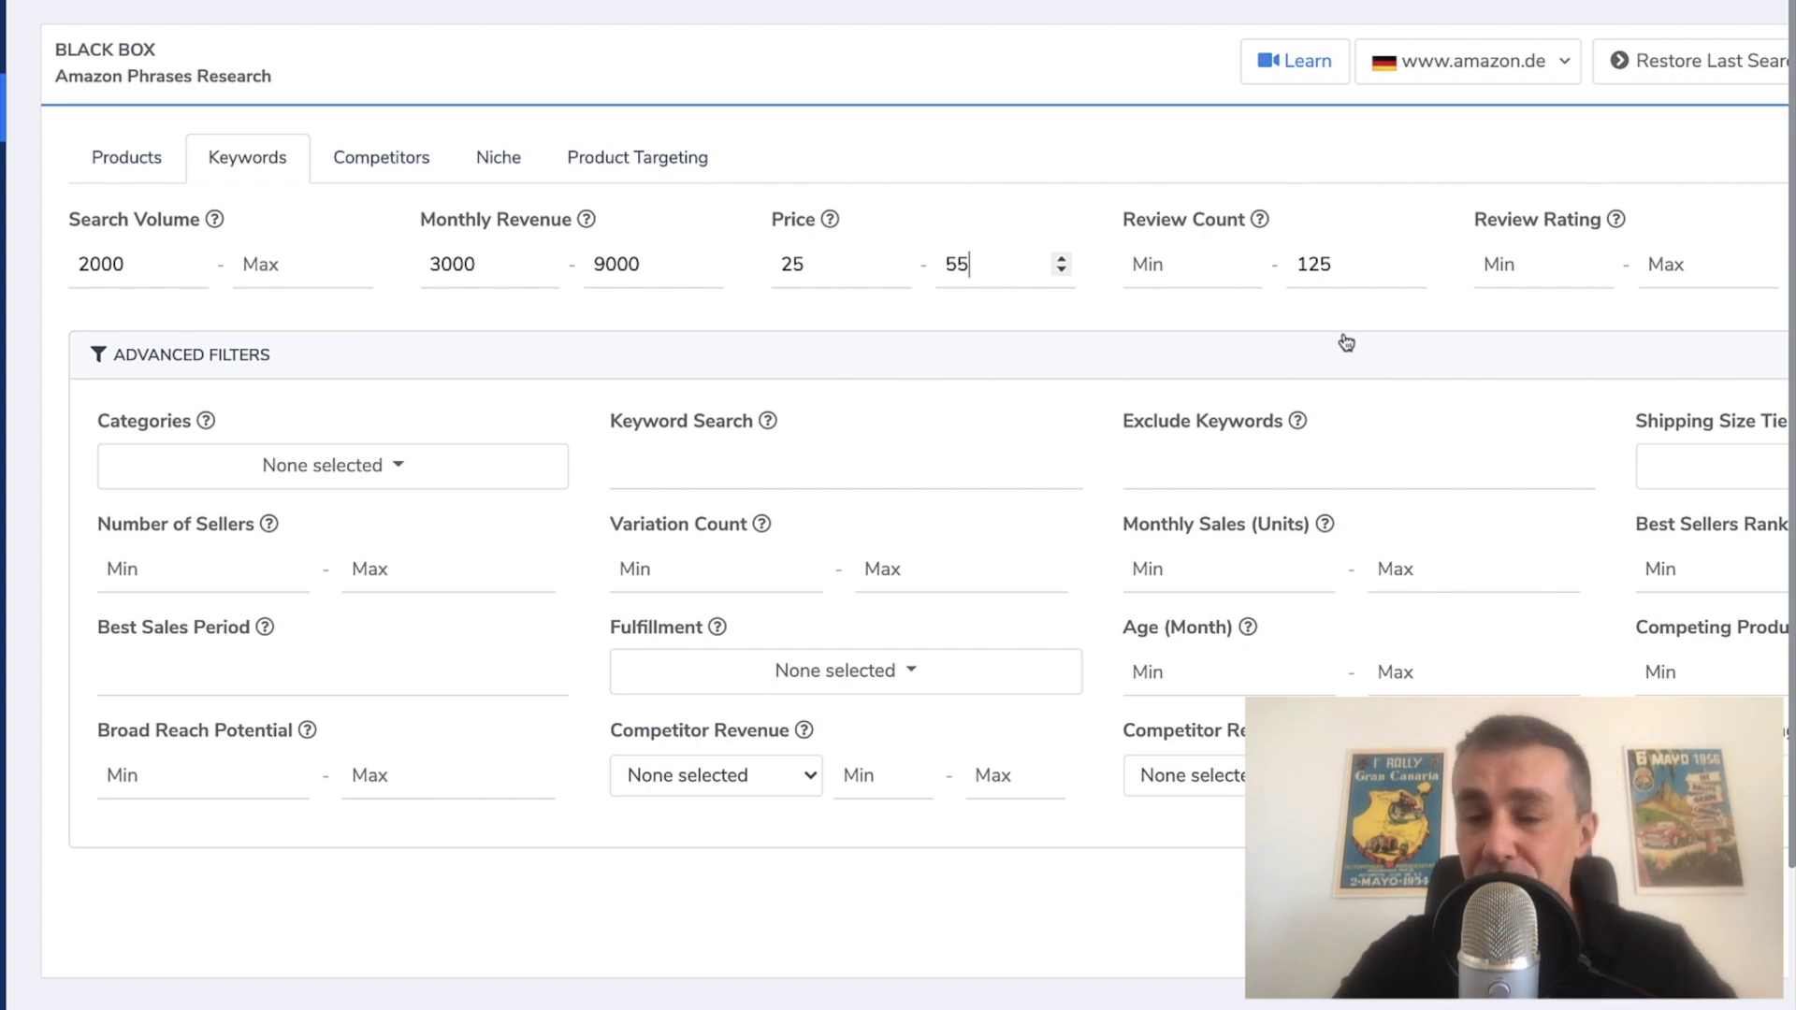
Step: Set the minimum word count of the phrases to 2, keeping the advanced filters expanded
scroll(1399, 344, right, 5)
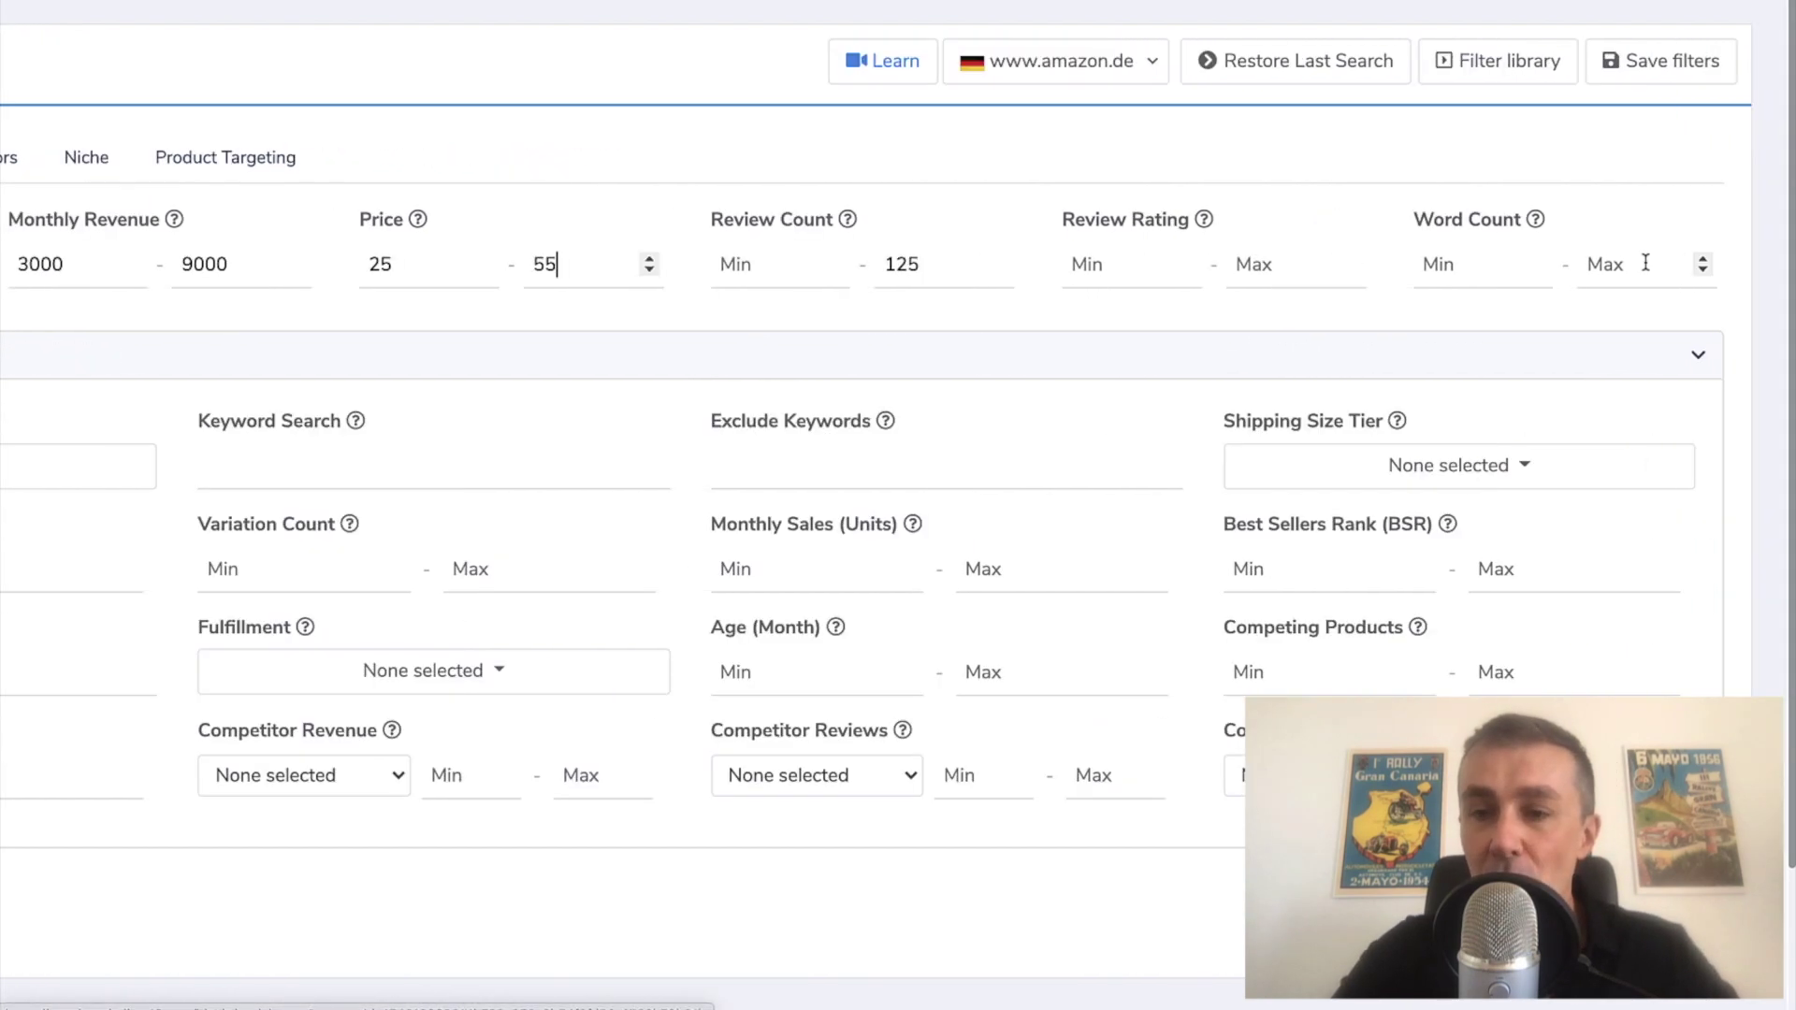
click(1480, 276)
text(2)
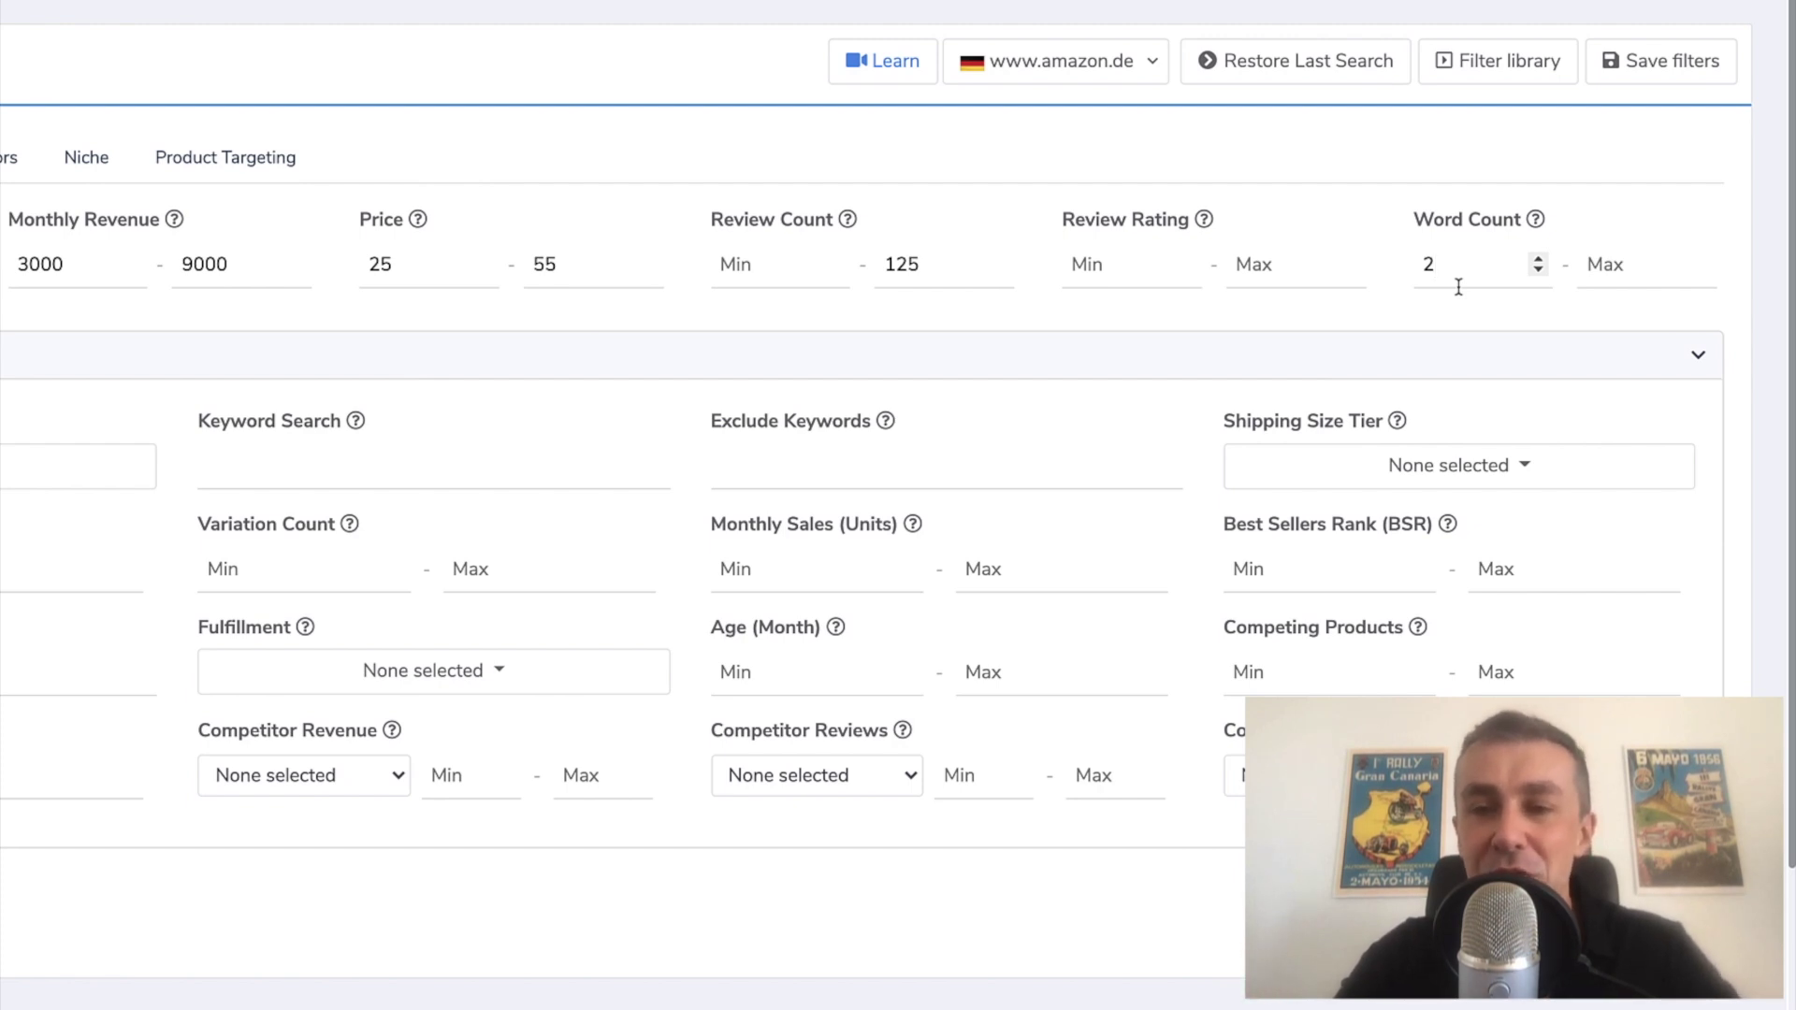
click(1316, 353)
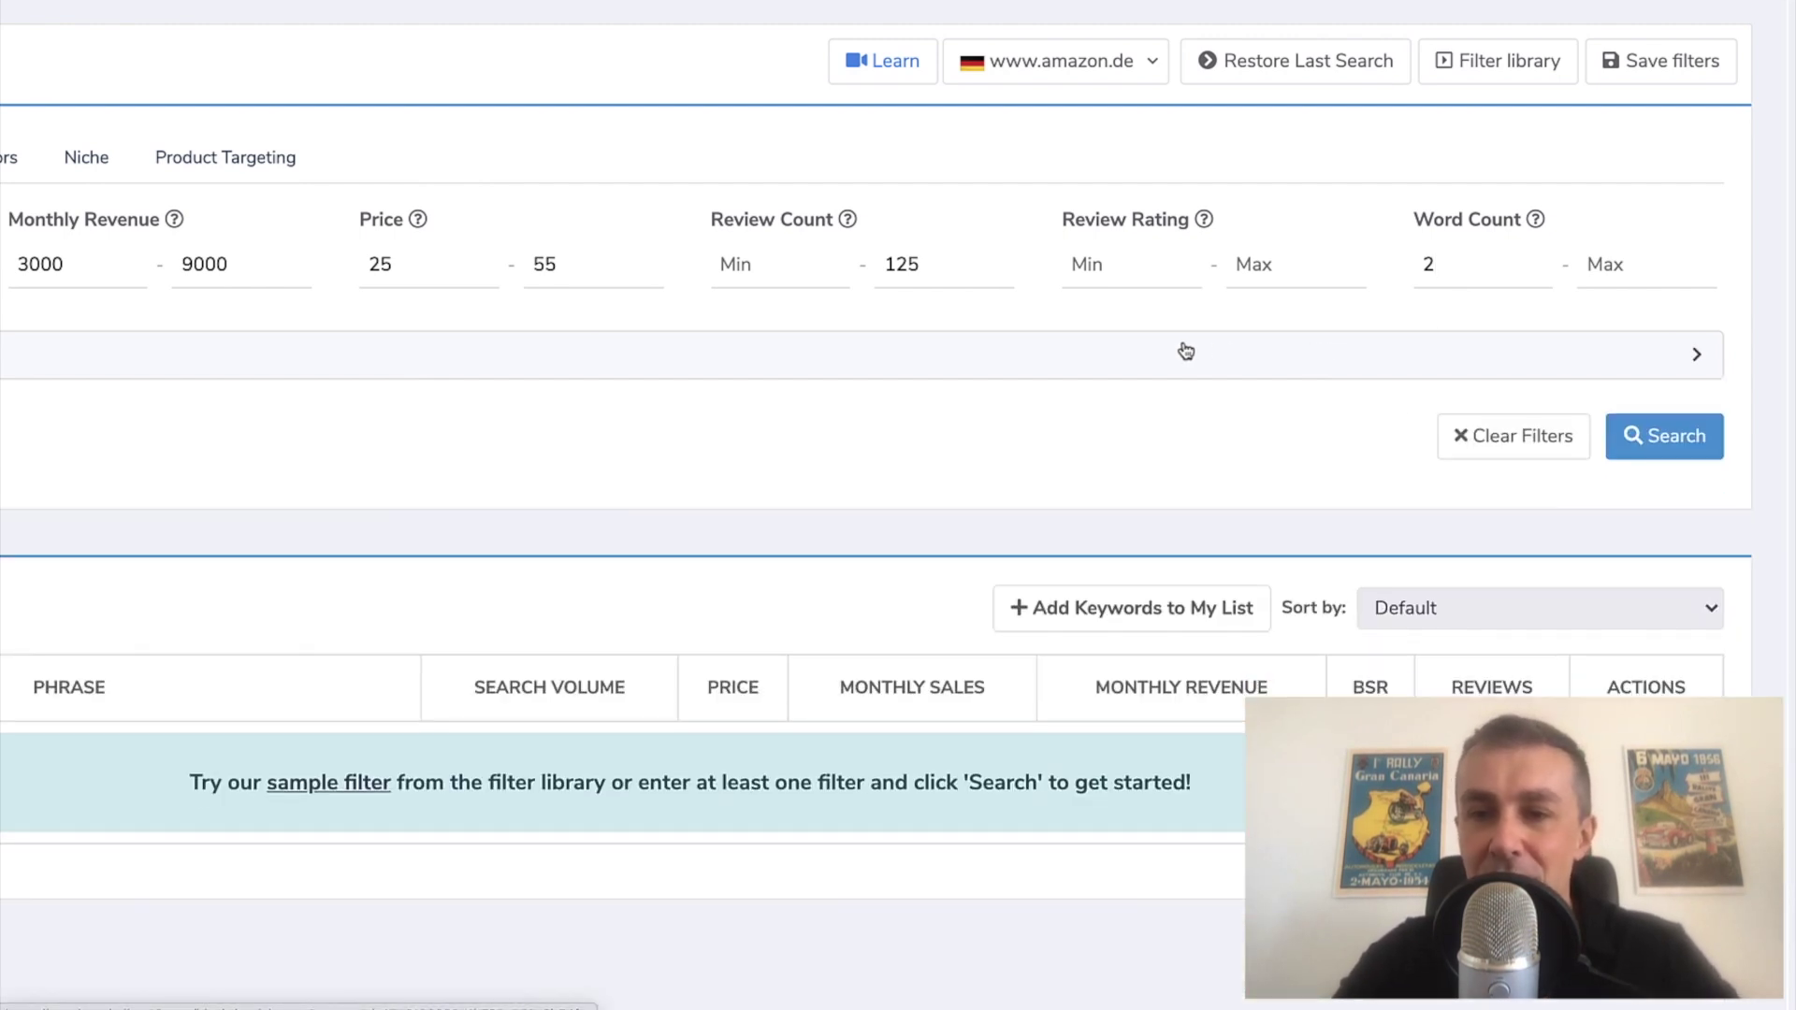
click(1519, 369)
Step: Restrict the keyword research to the categories Baumarkt, Küche, Haushalt & Wohnen and Gewerbe, Industrie & Wissenschaft
scroll(1063, 358, left, 5)
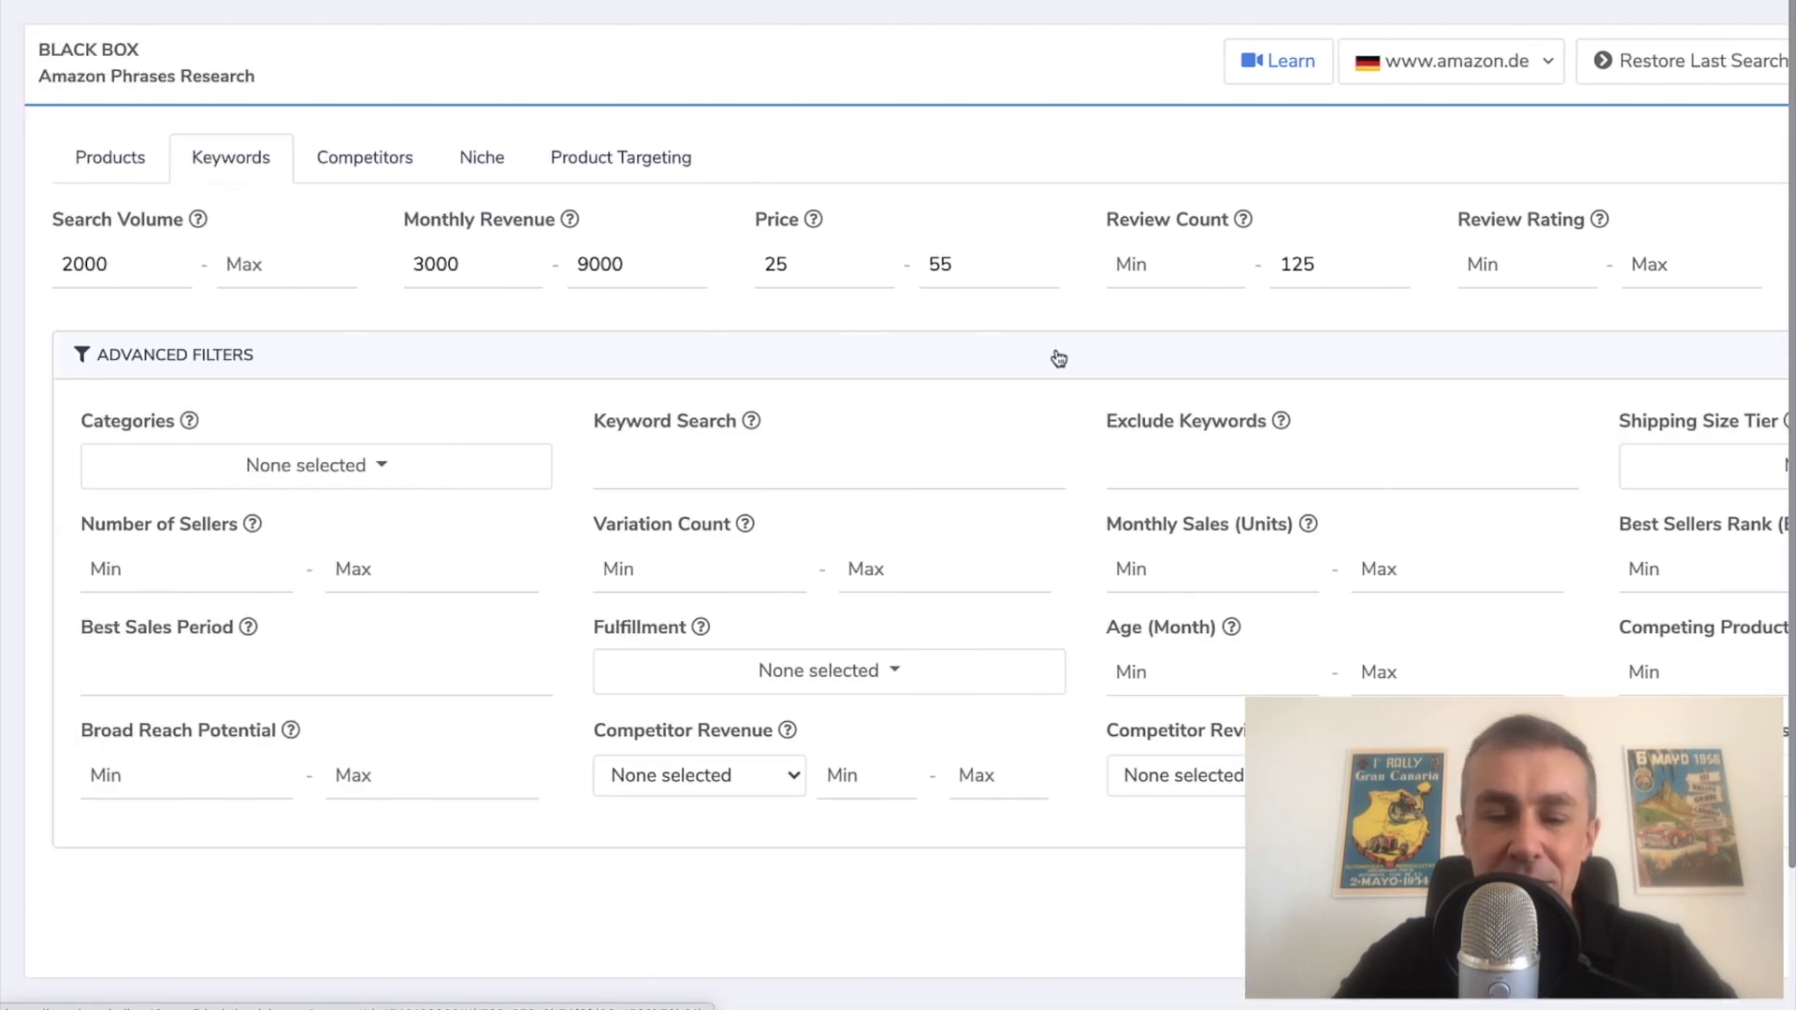
click(513, 468)
scroll(452, 578, down, 2)
click(409, 580)
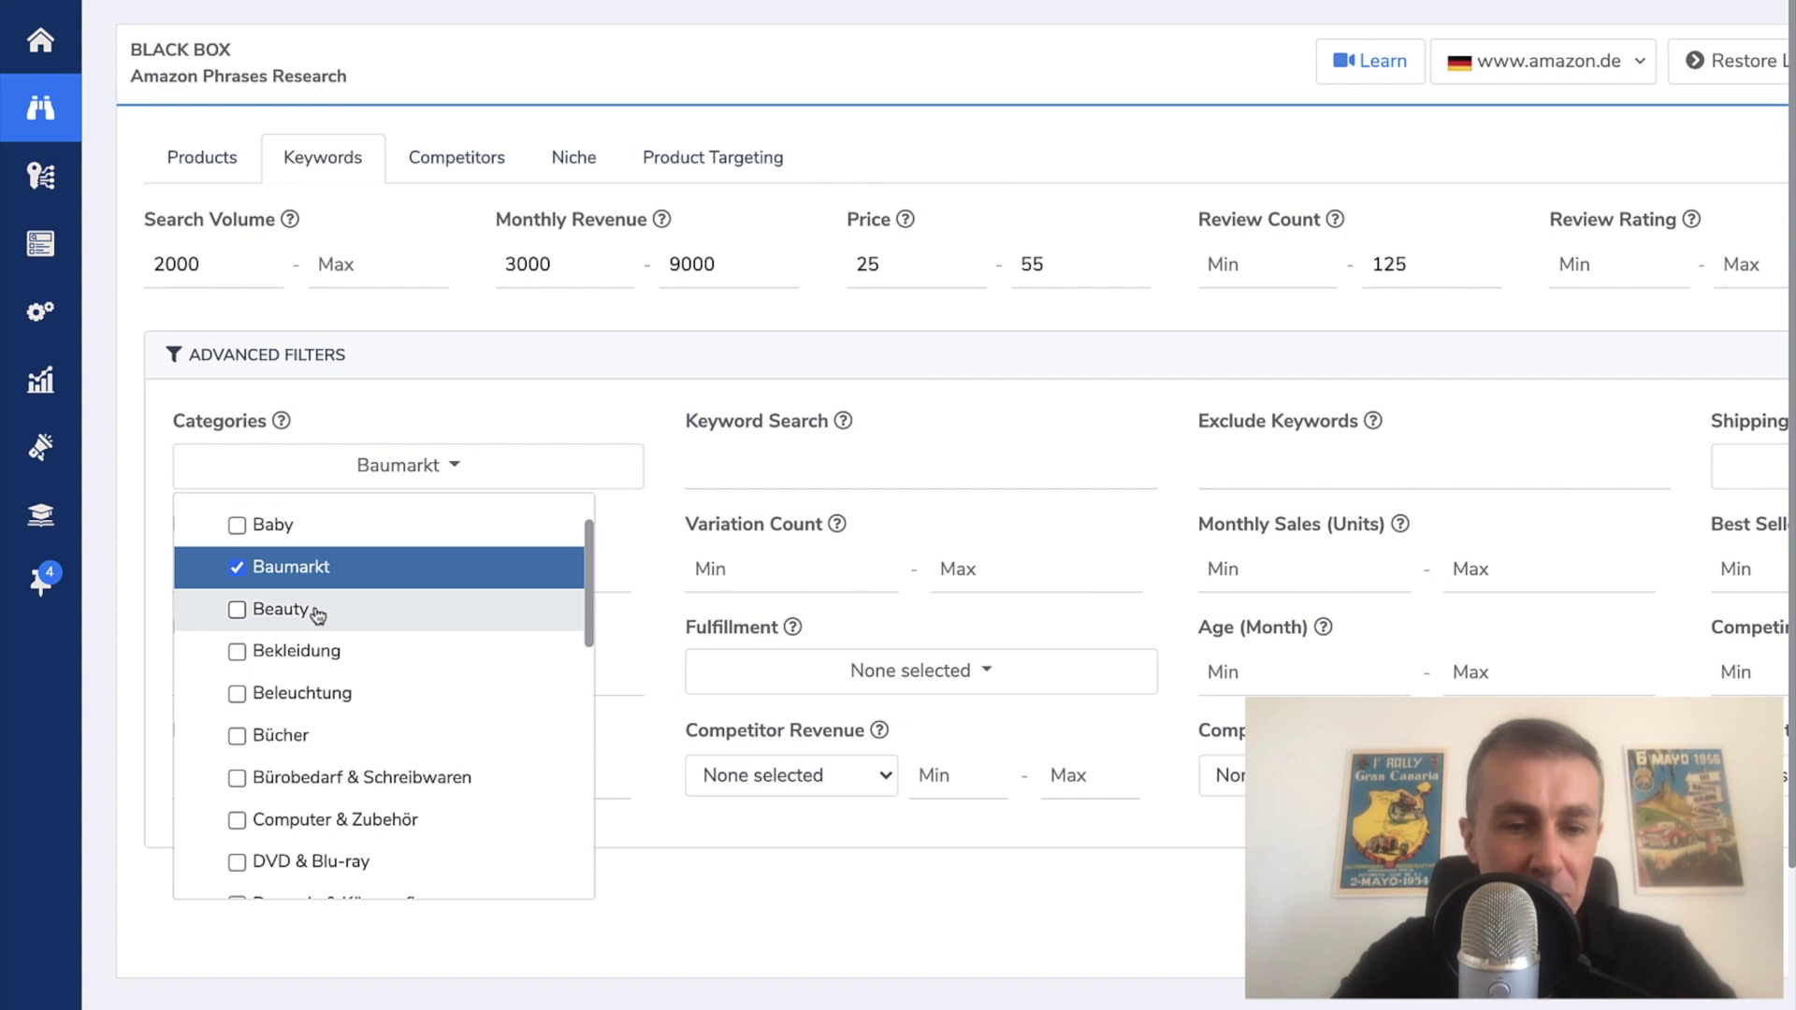
scroll(374, 701, down, 4)
click(360, 788)
click(384, 619)
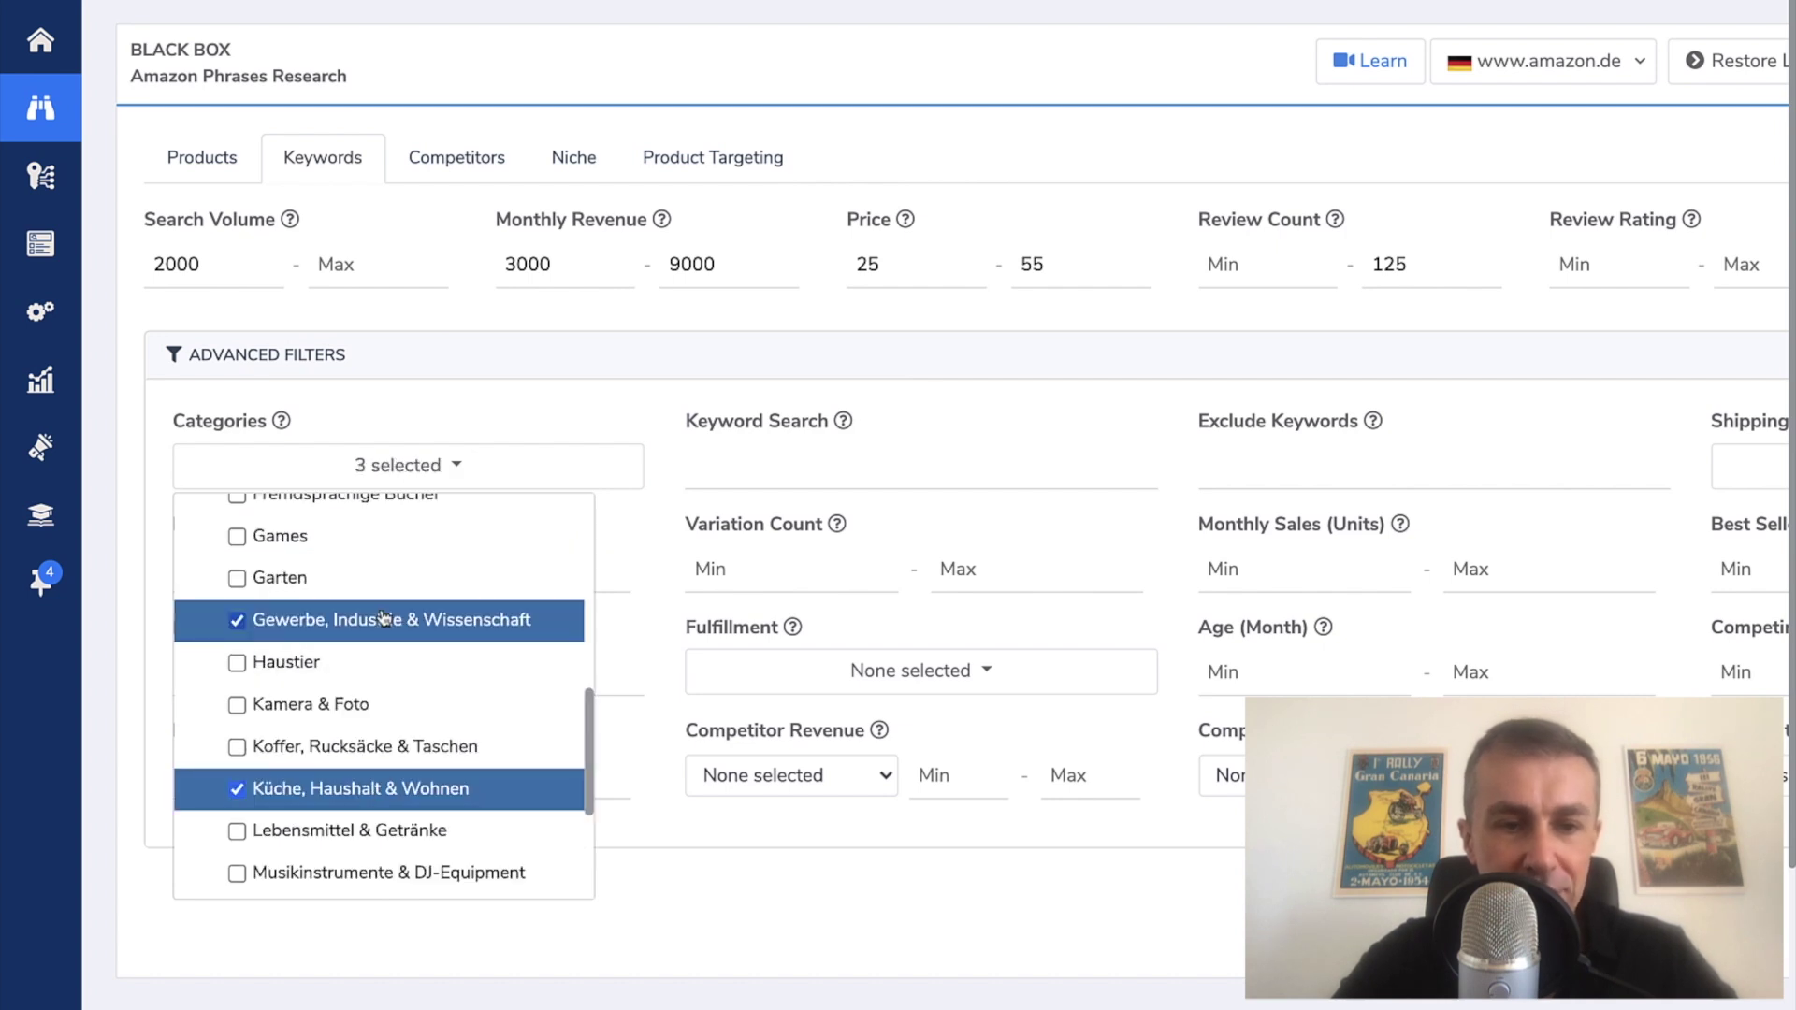
click(962, 874)
Step: Limit the shipping size tier to Small Standard-Size, Large Standard-Size and Small Oversize, leaving the keyword filters empty
scroll(963, 874, right, 2)
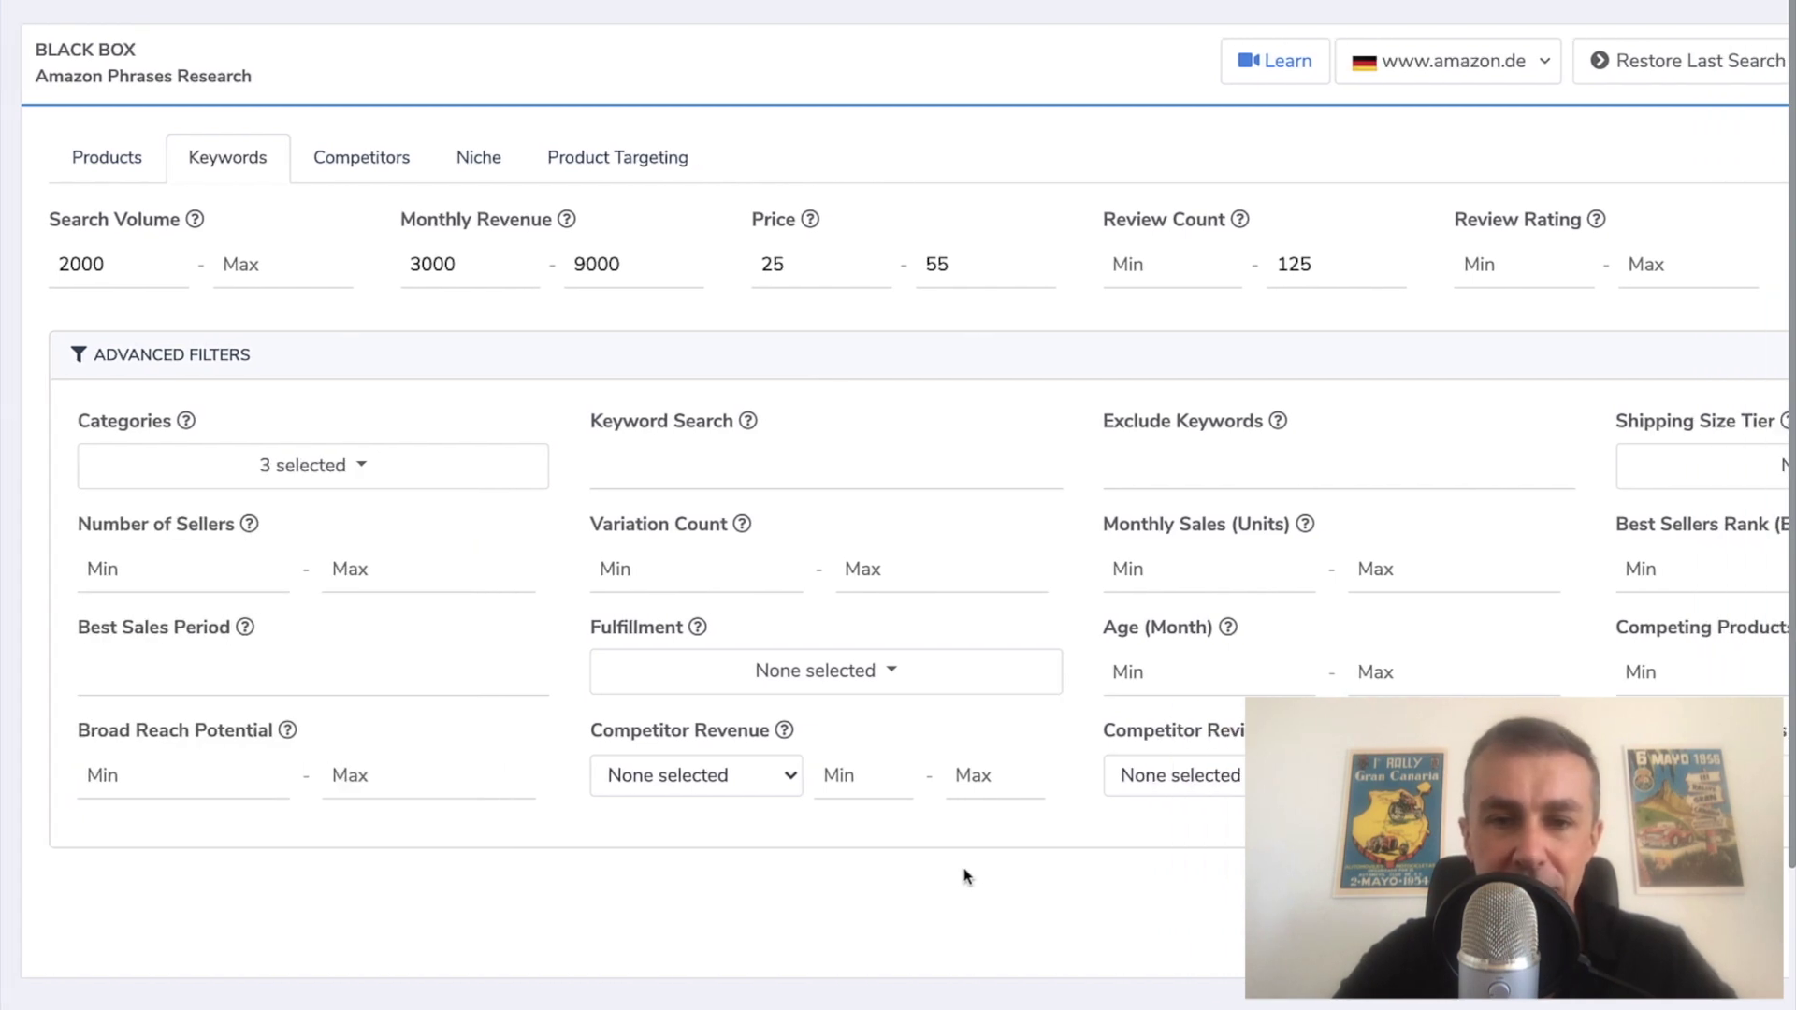
scroll(966, 877, right, 4)
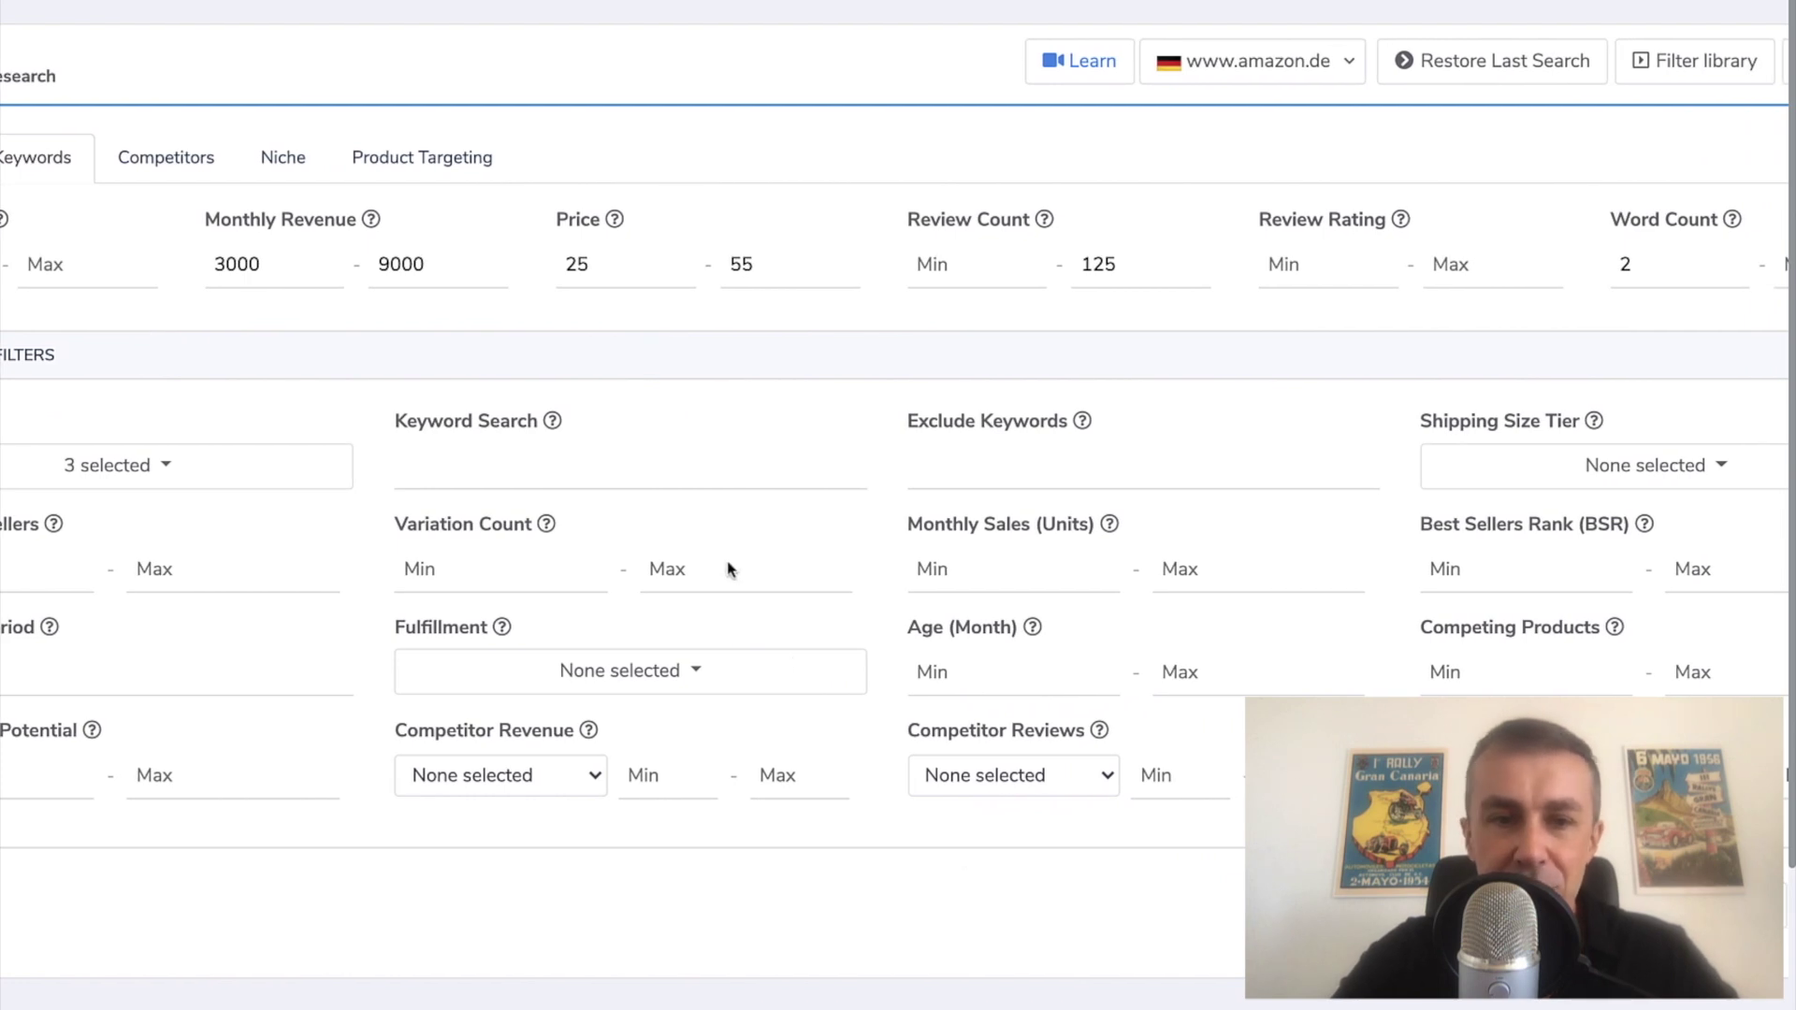
click(597, 483)
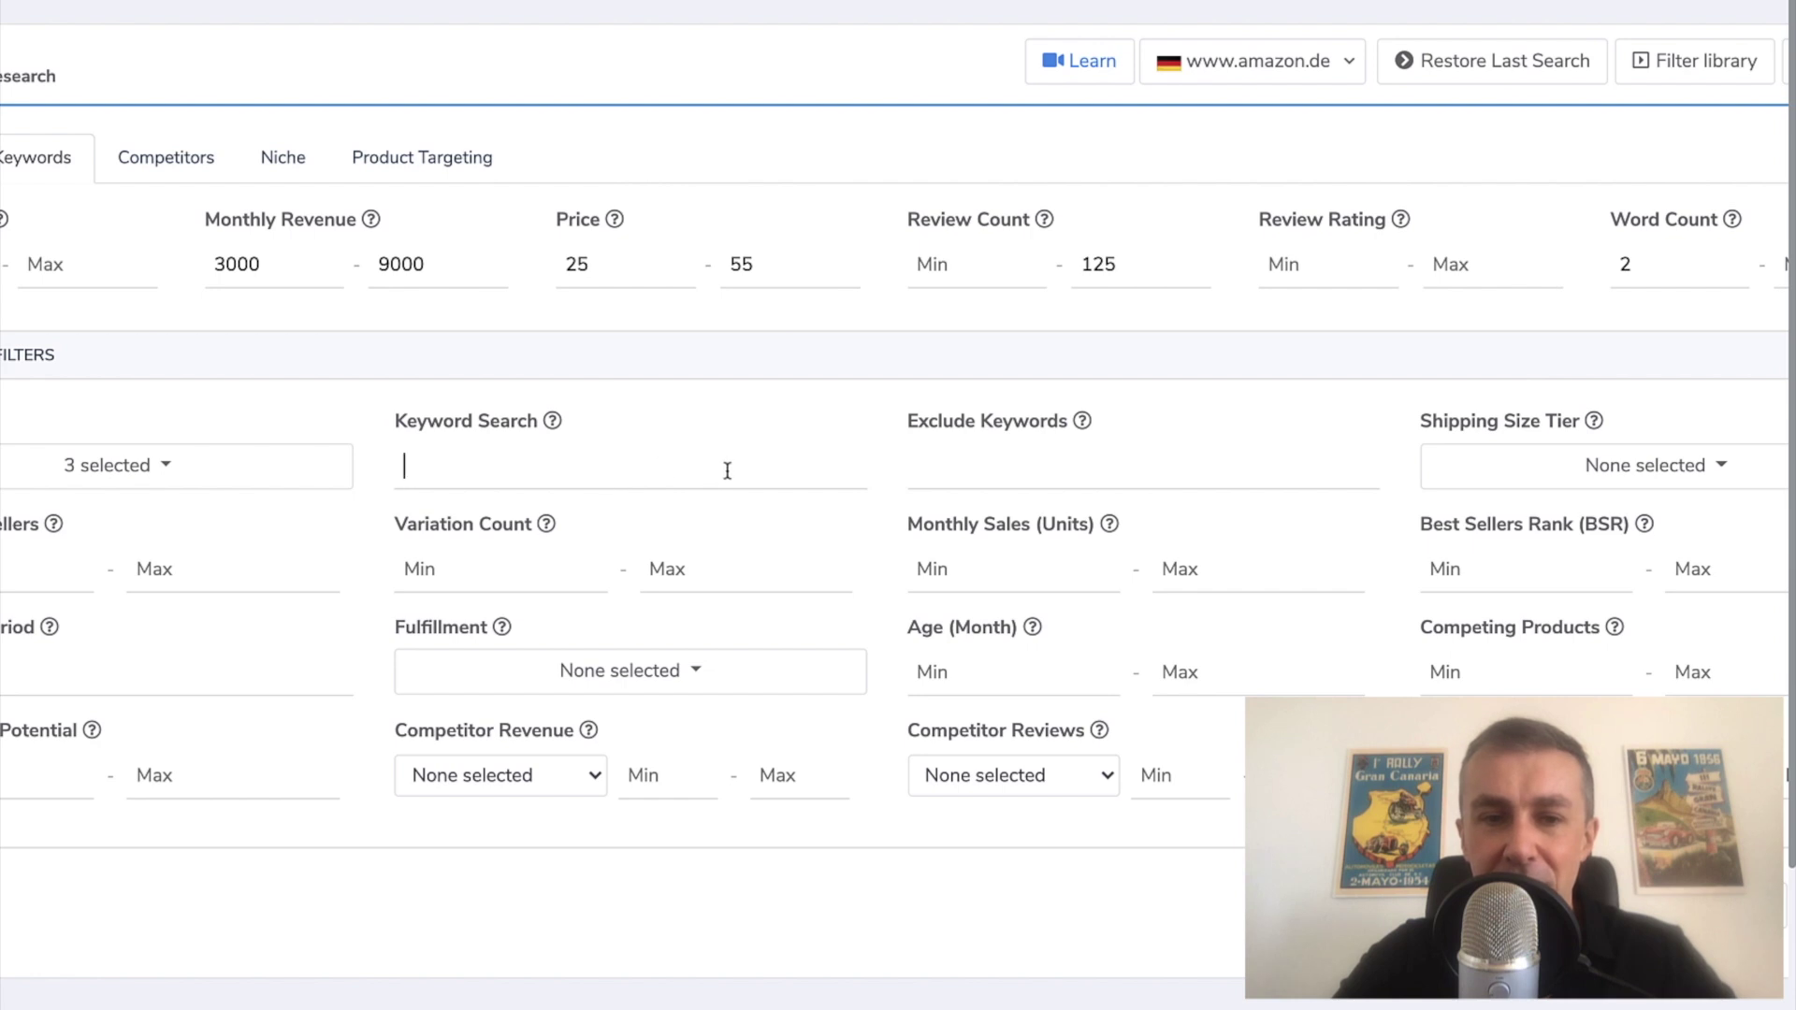
click(959, 470)
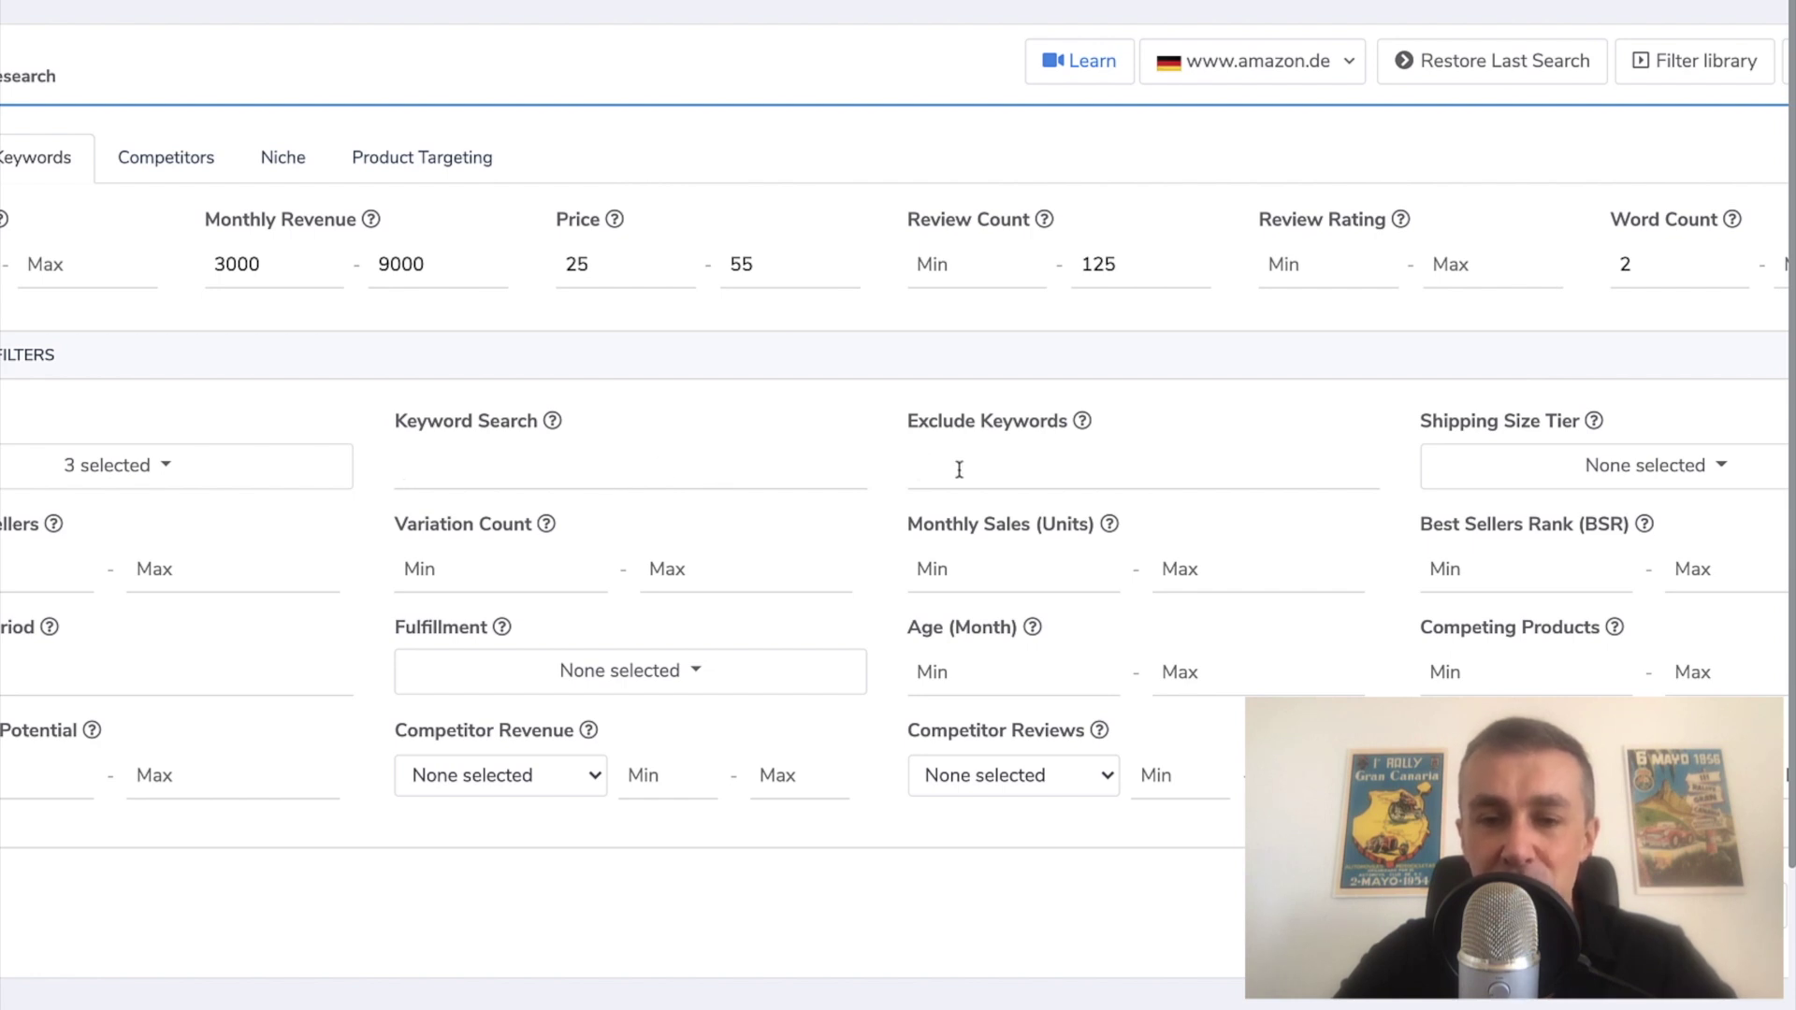
click(1610, 479)
click(1558, 564)
click(1557, 608)
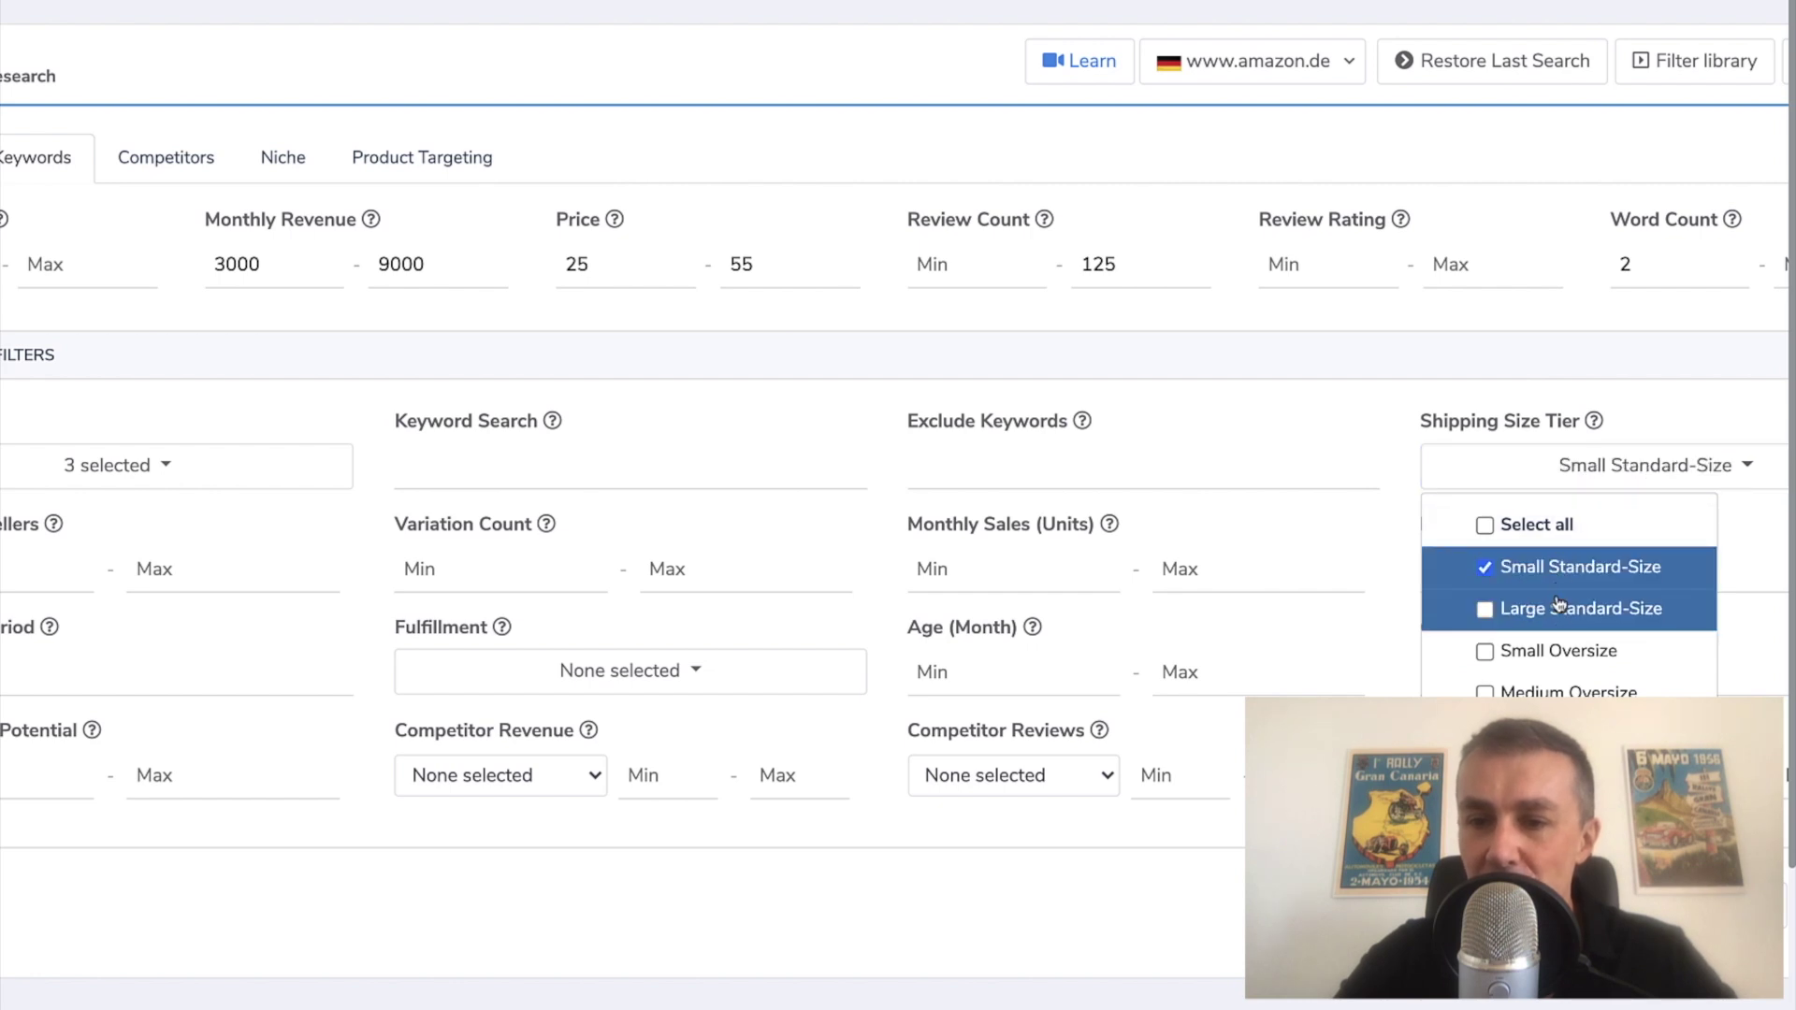
click(1553, 650)
click(1375, 430)
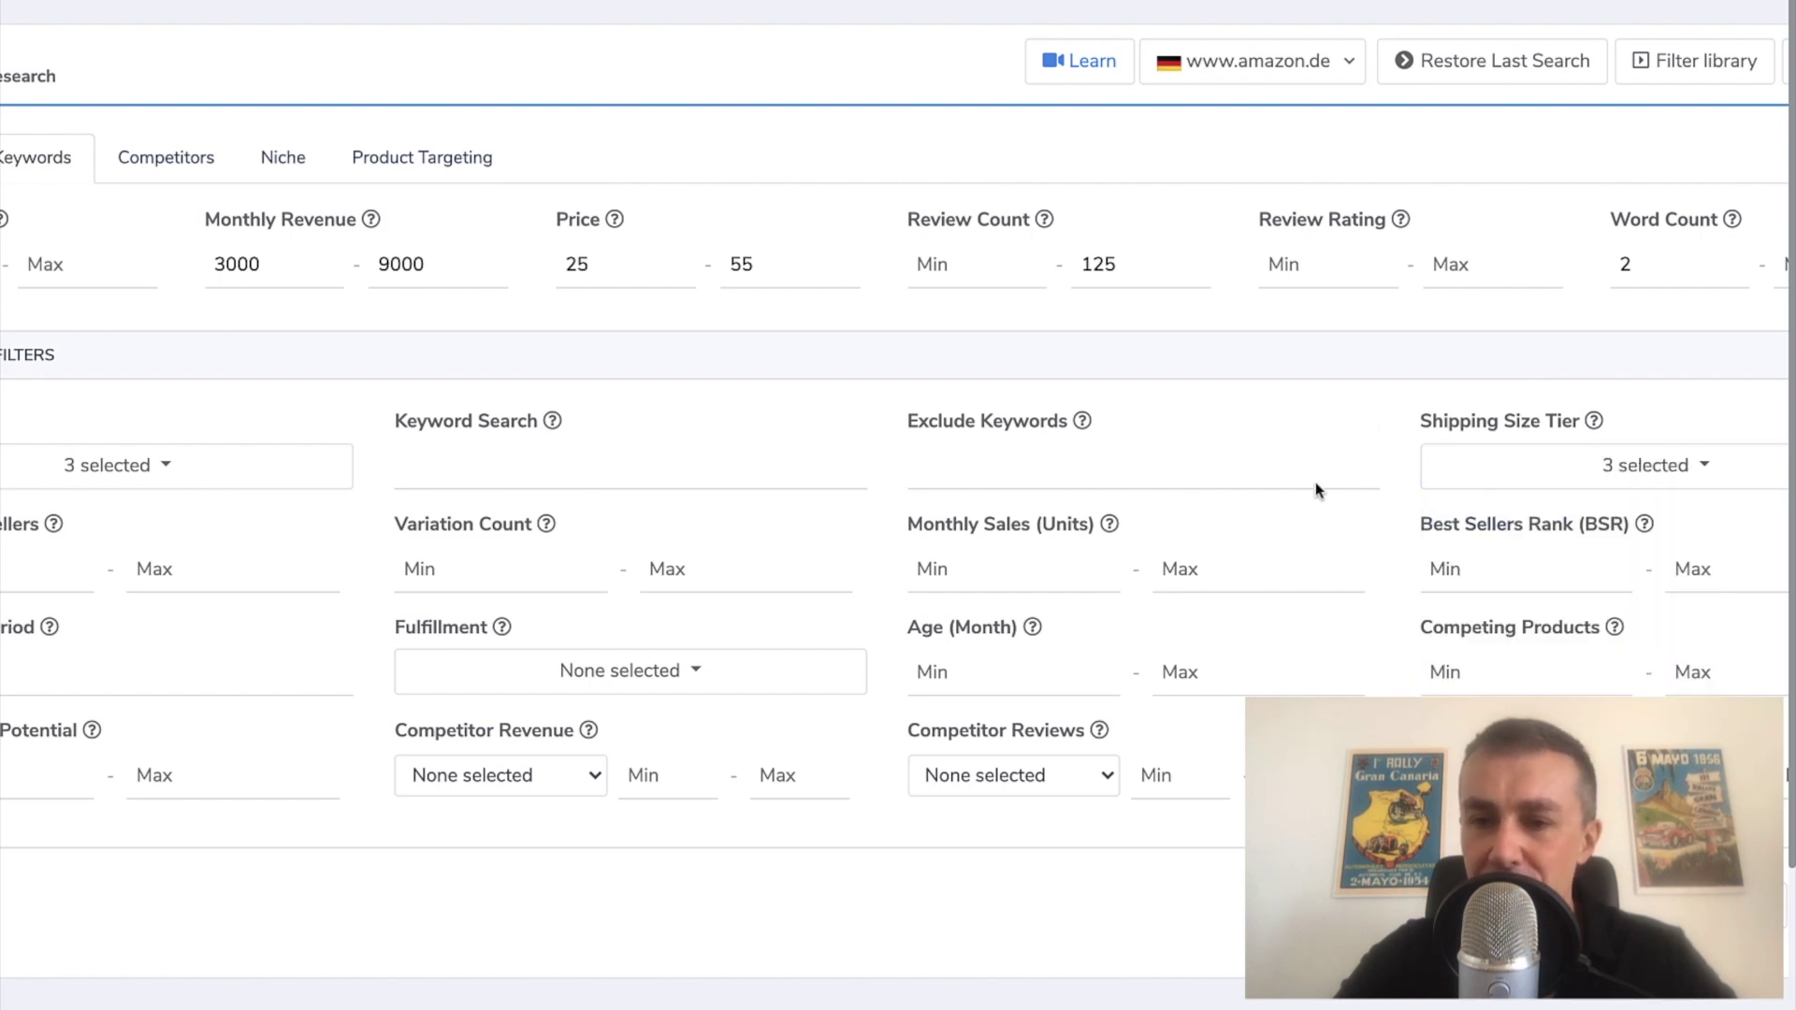
Step: Restrict the fulfillment filter to FBA and leave the age filter empty
click(643, 681)
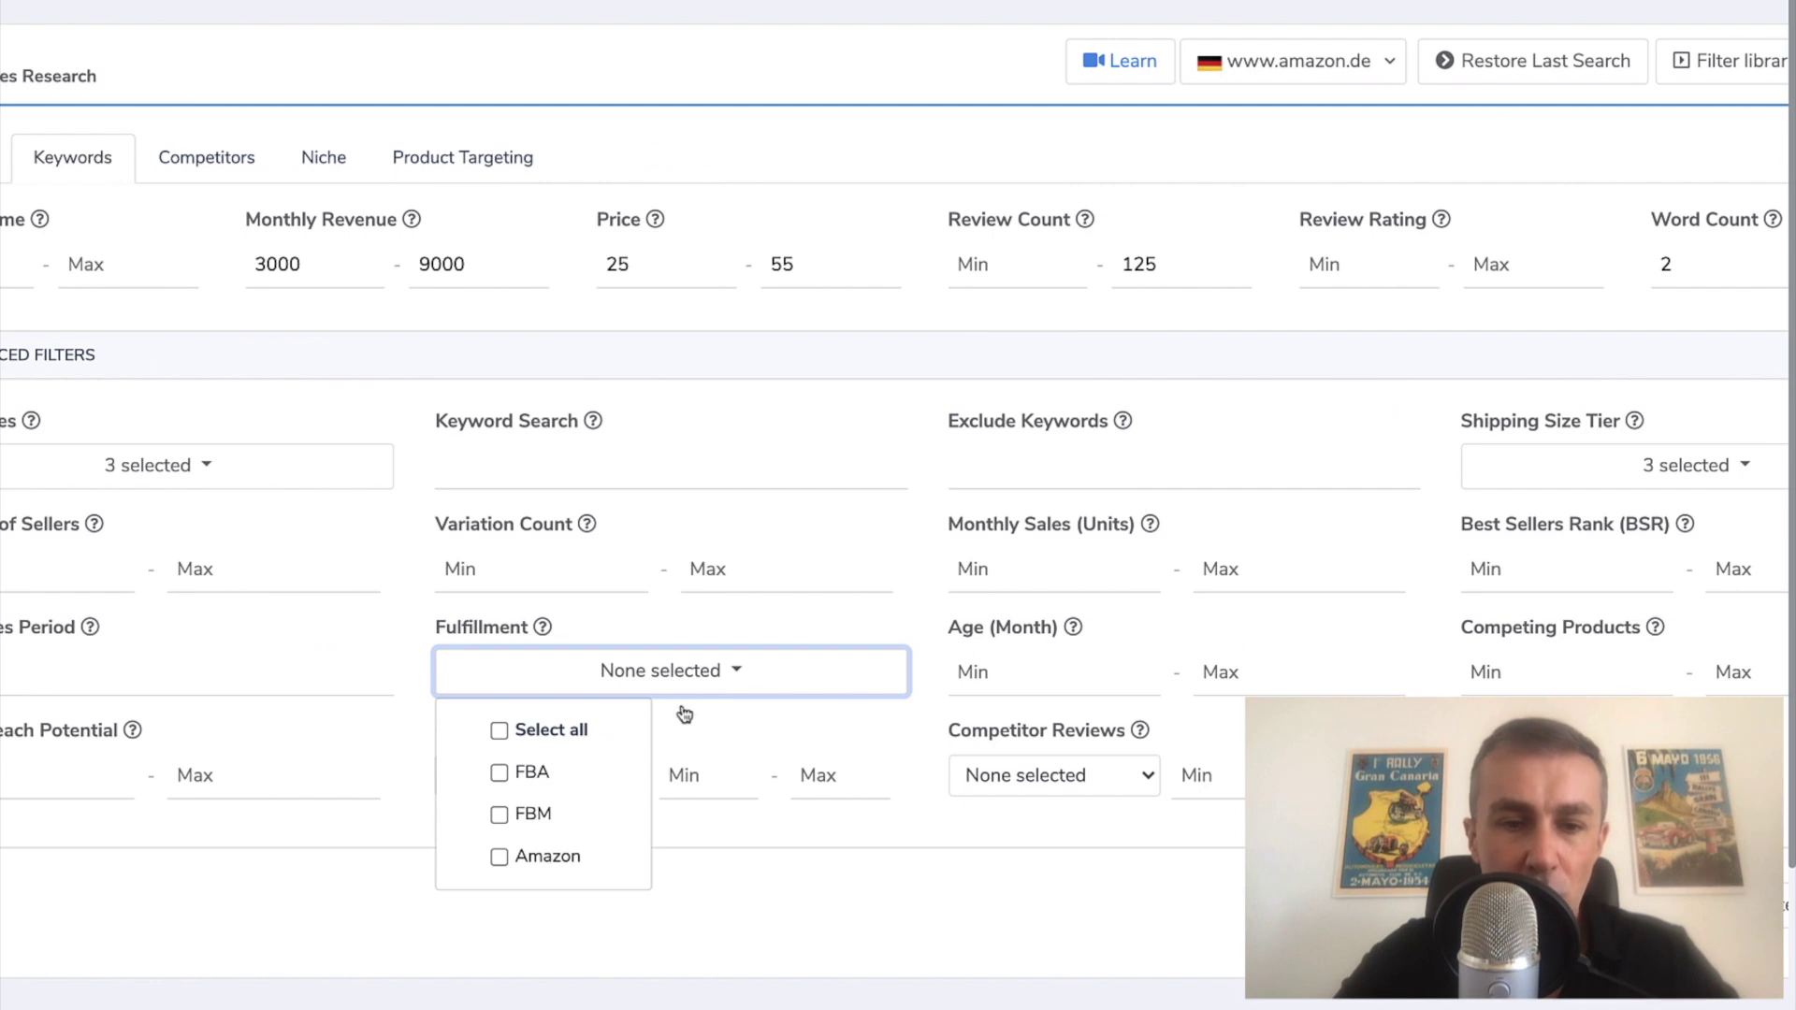
click(641, 775)
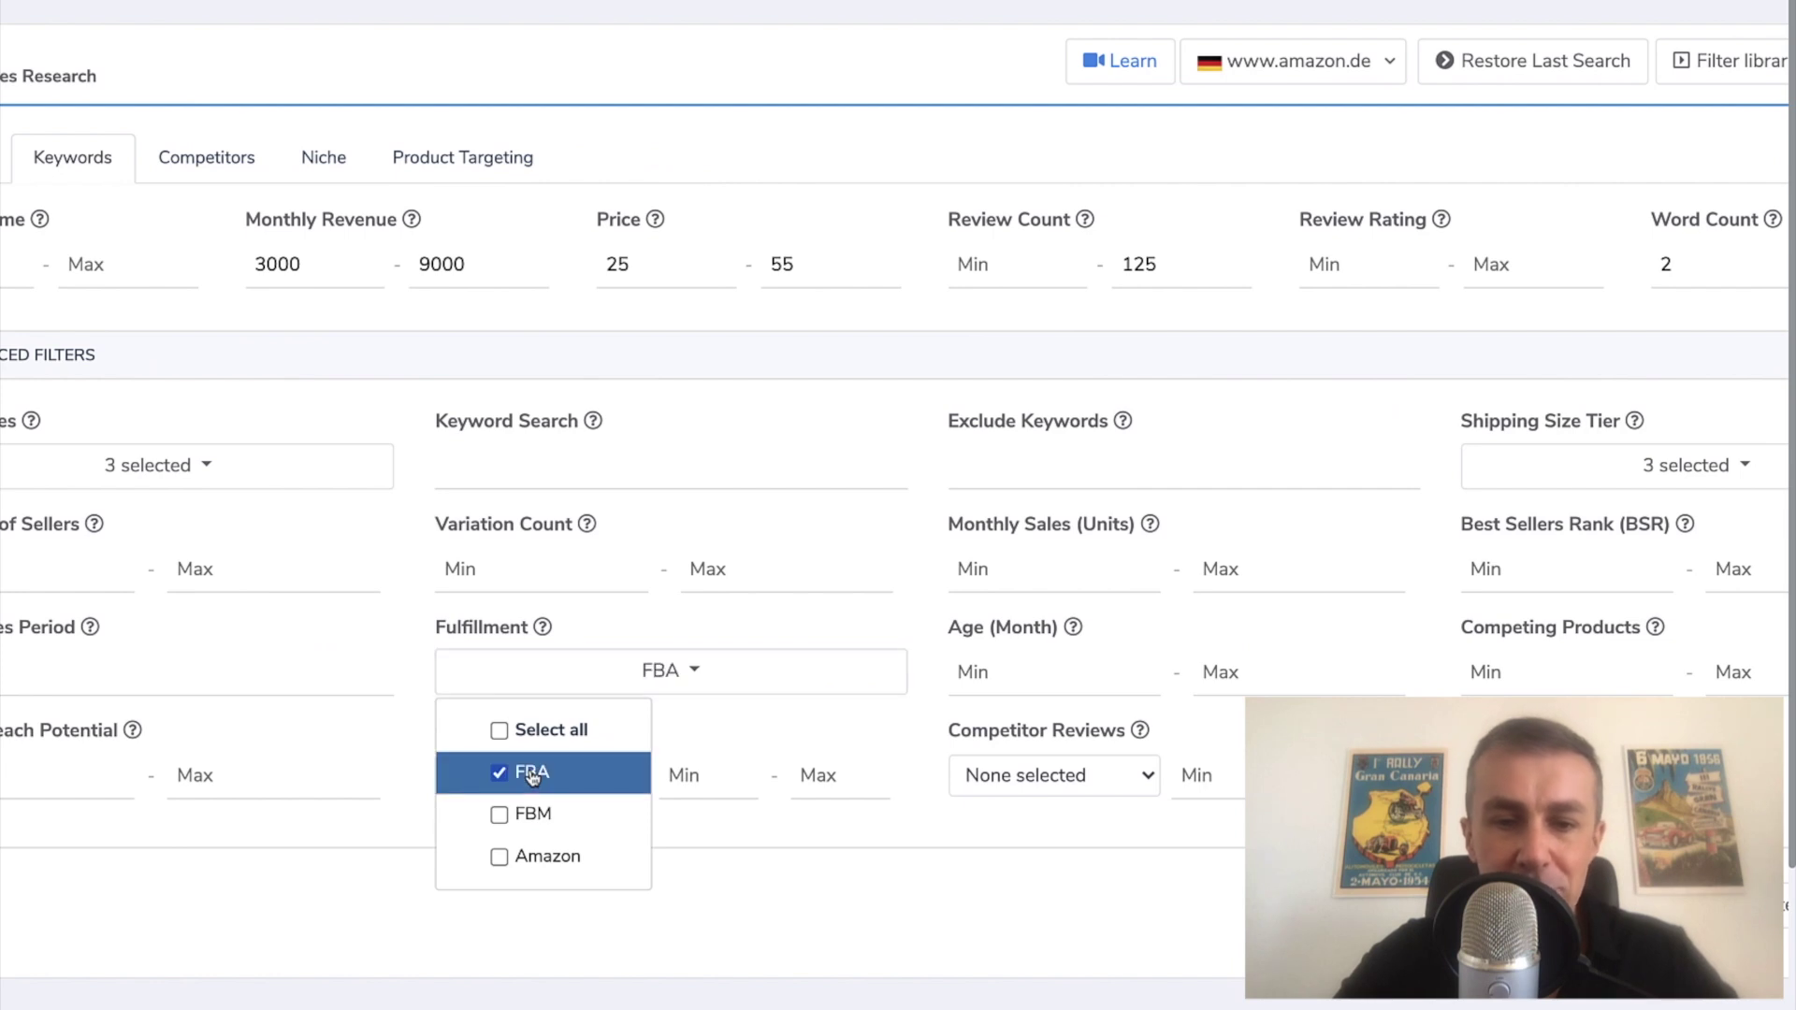
click(756, 856)
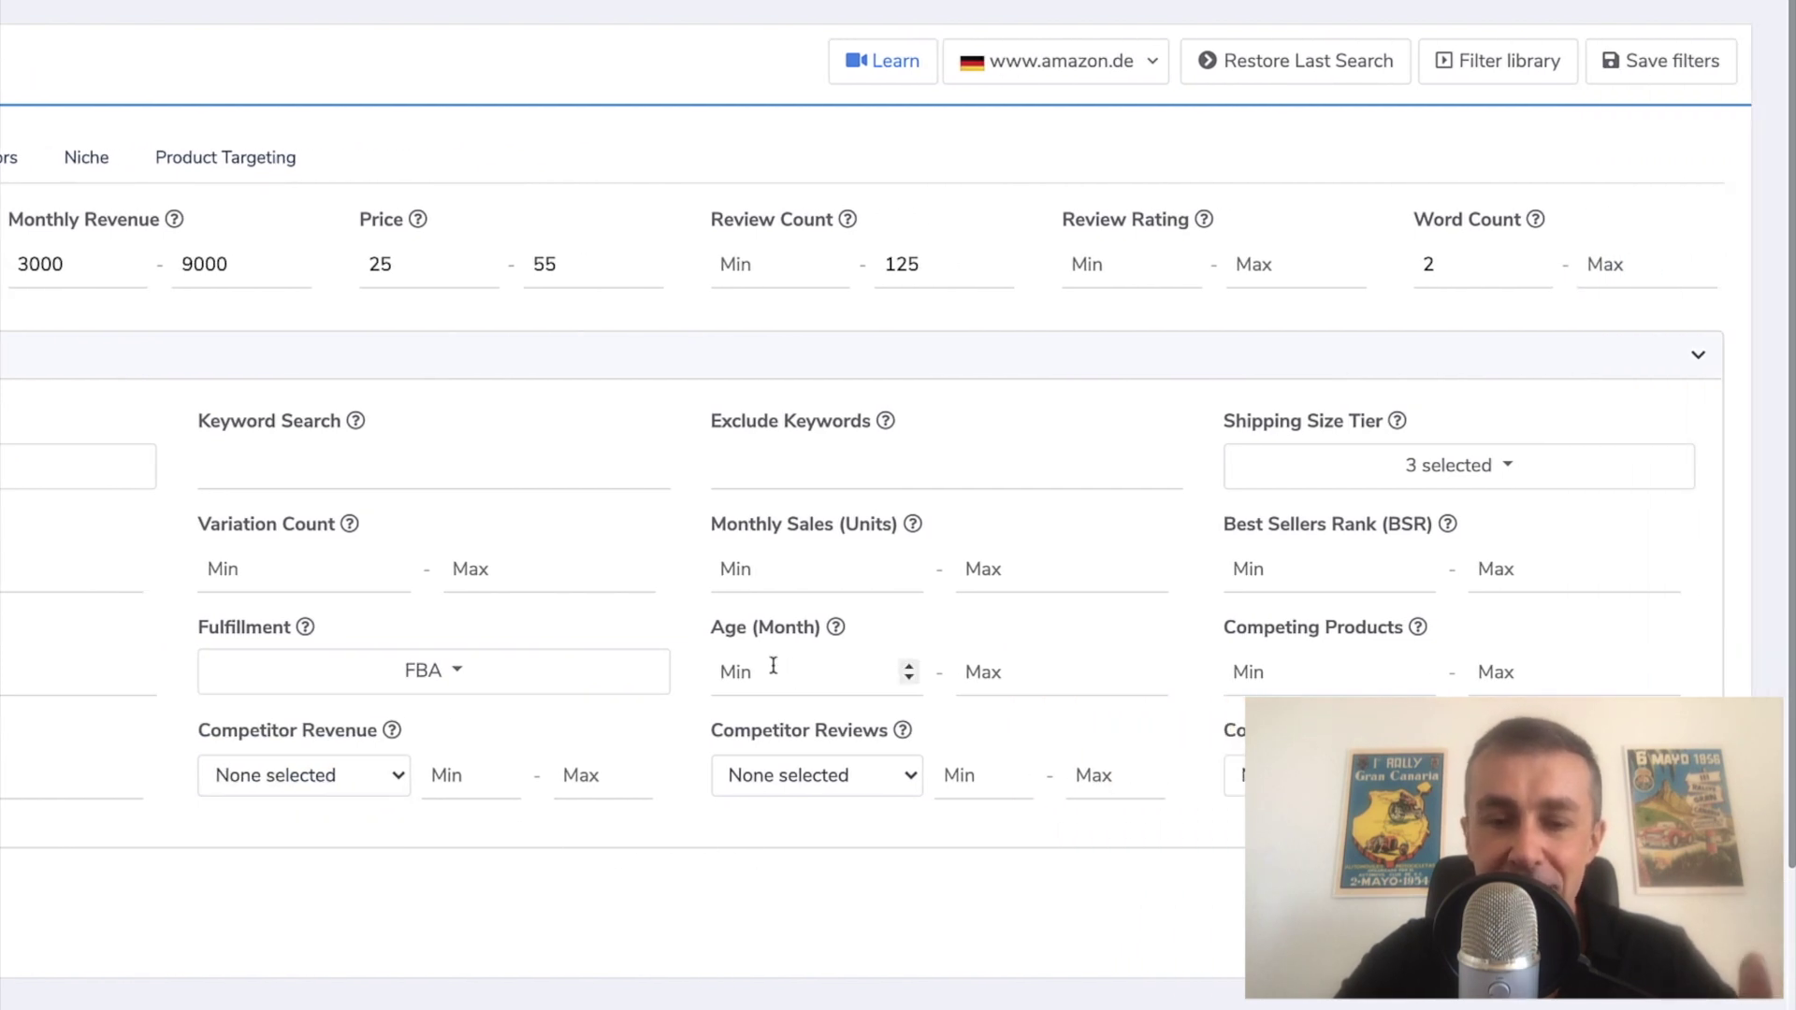
click(768, 669)
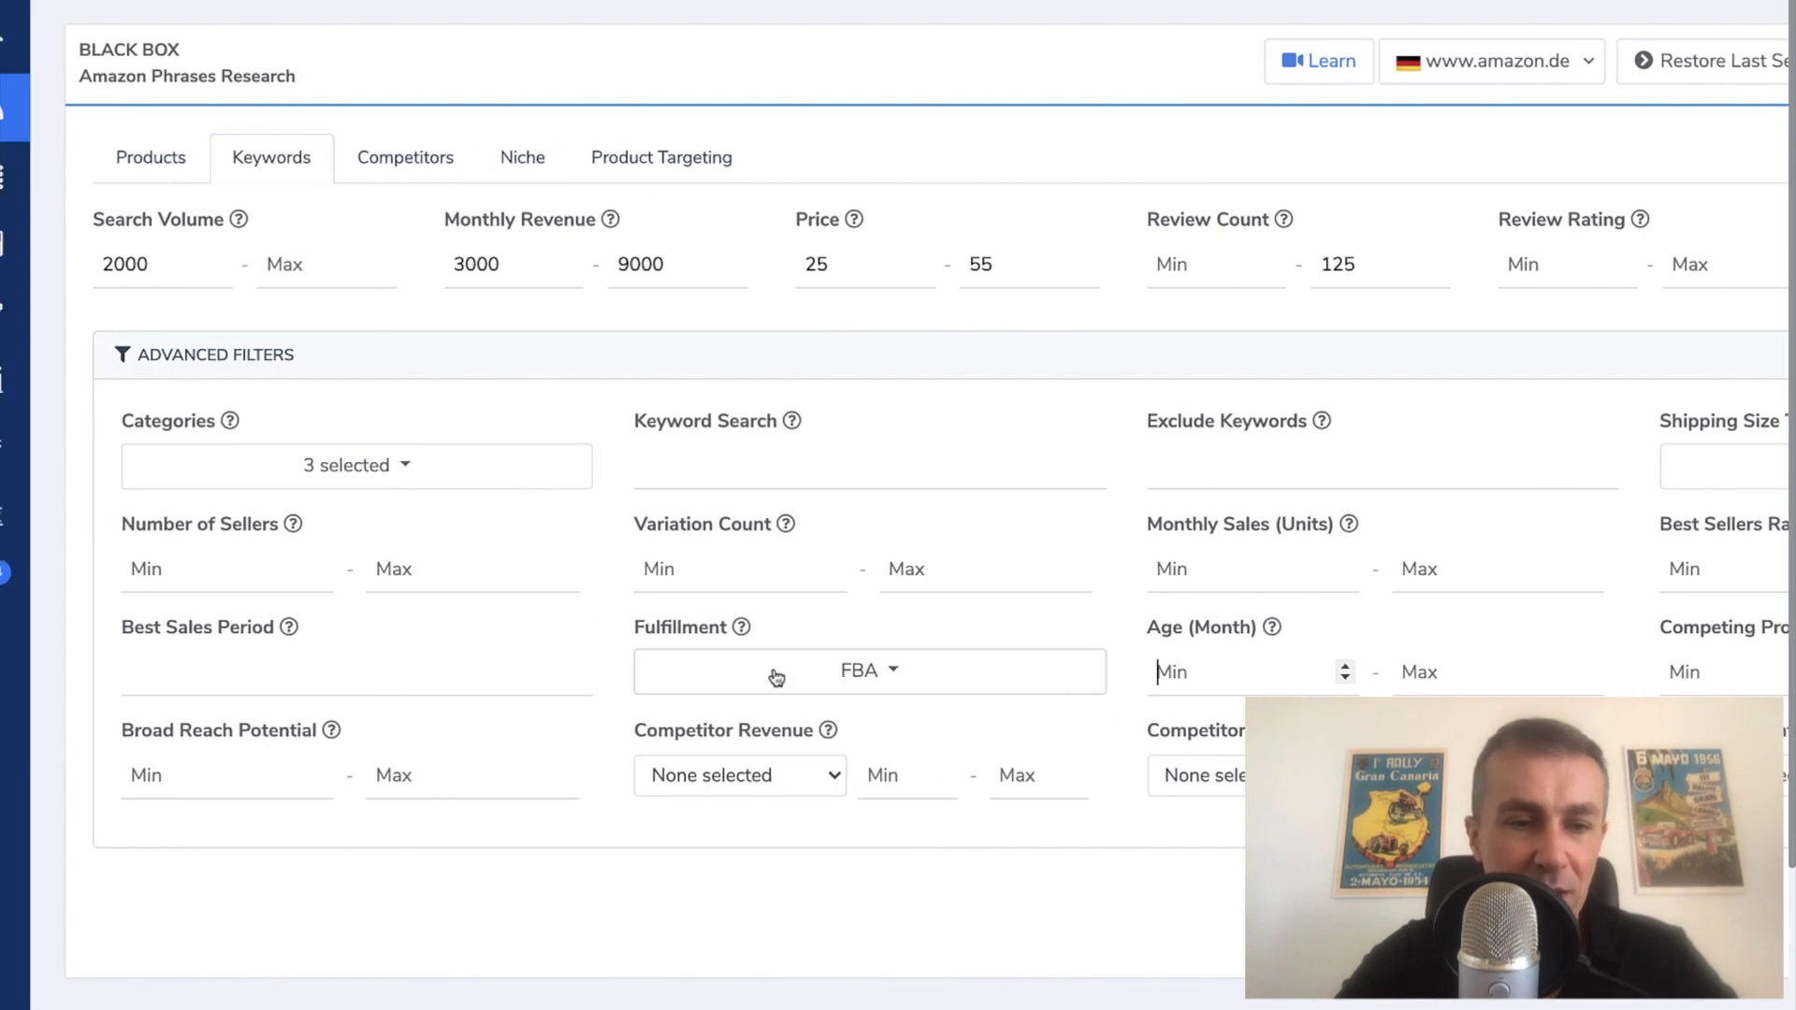
Step: Set the maximum number of sellers to 1 and run the phrase search
click(407, 570)
text(2)
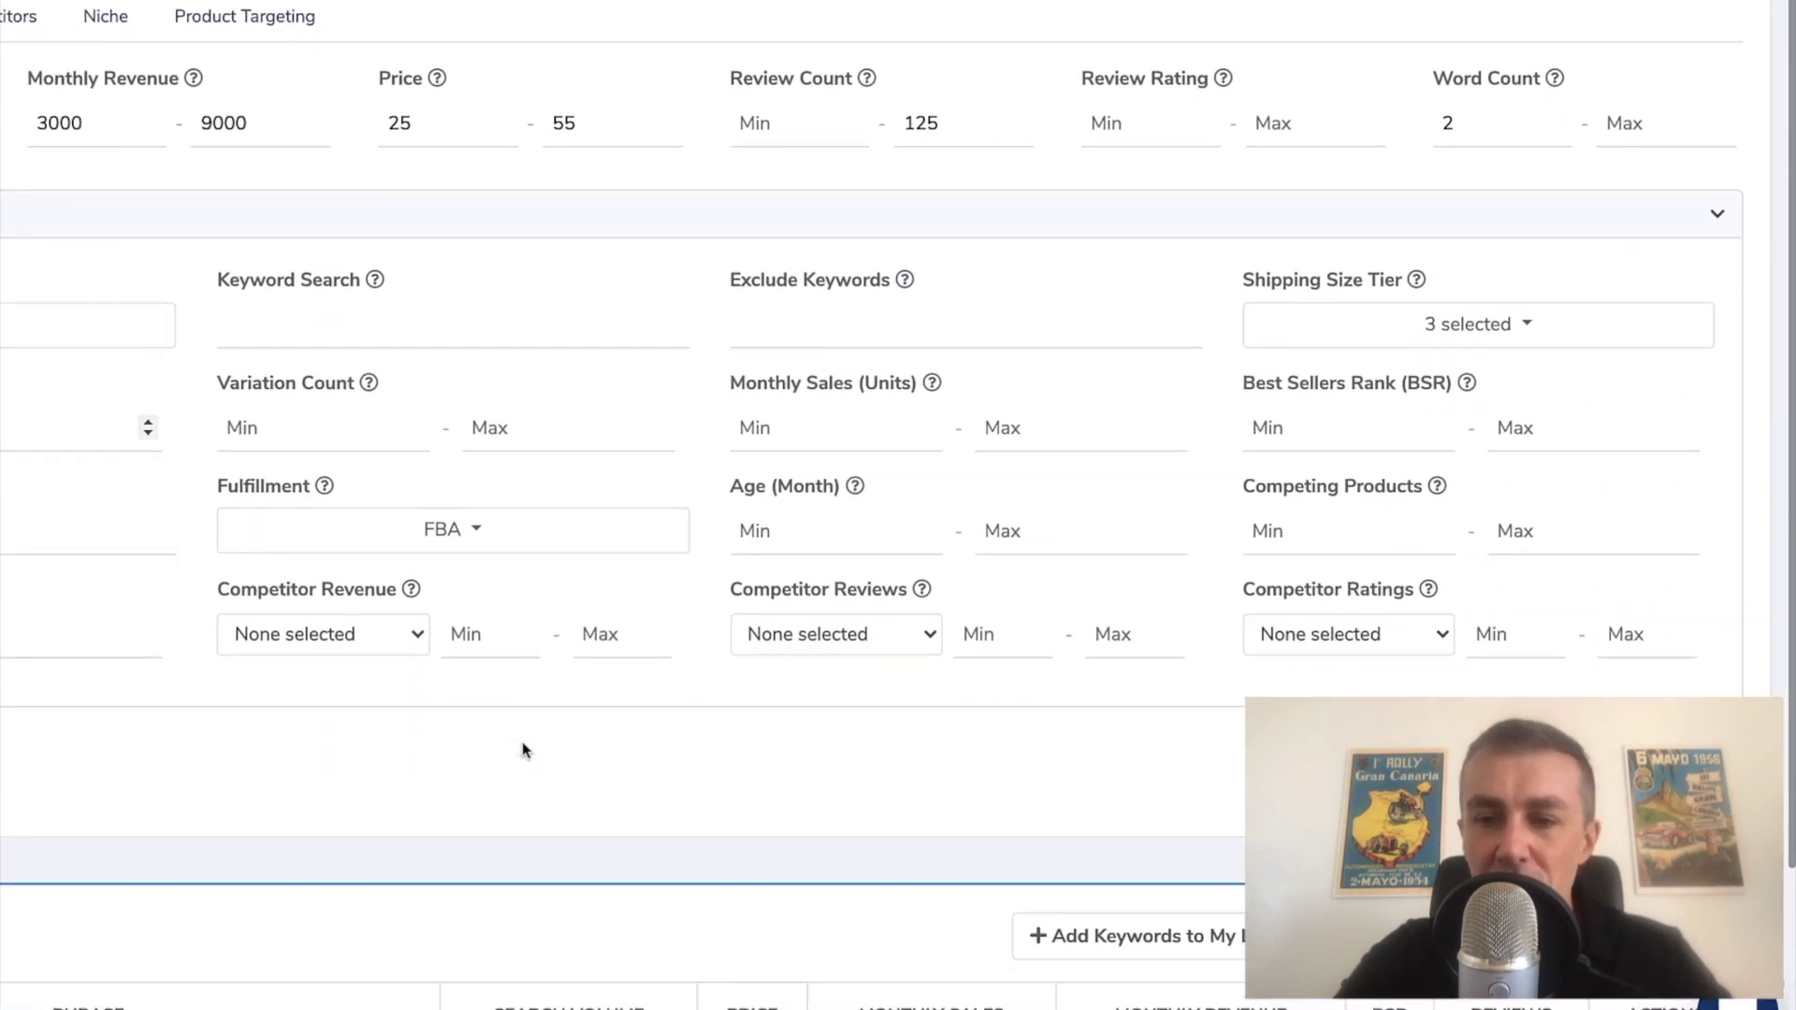
key(Return)
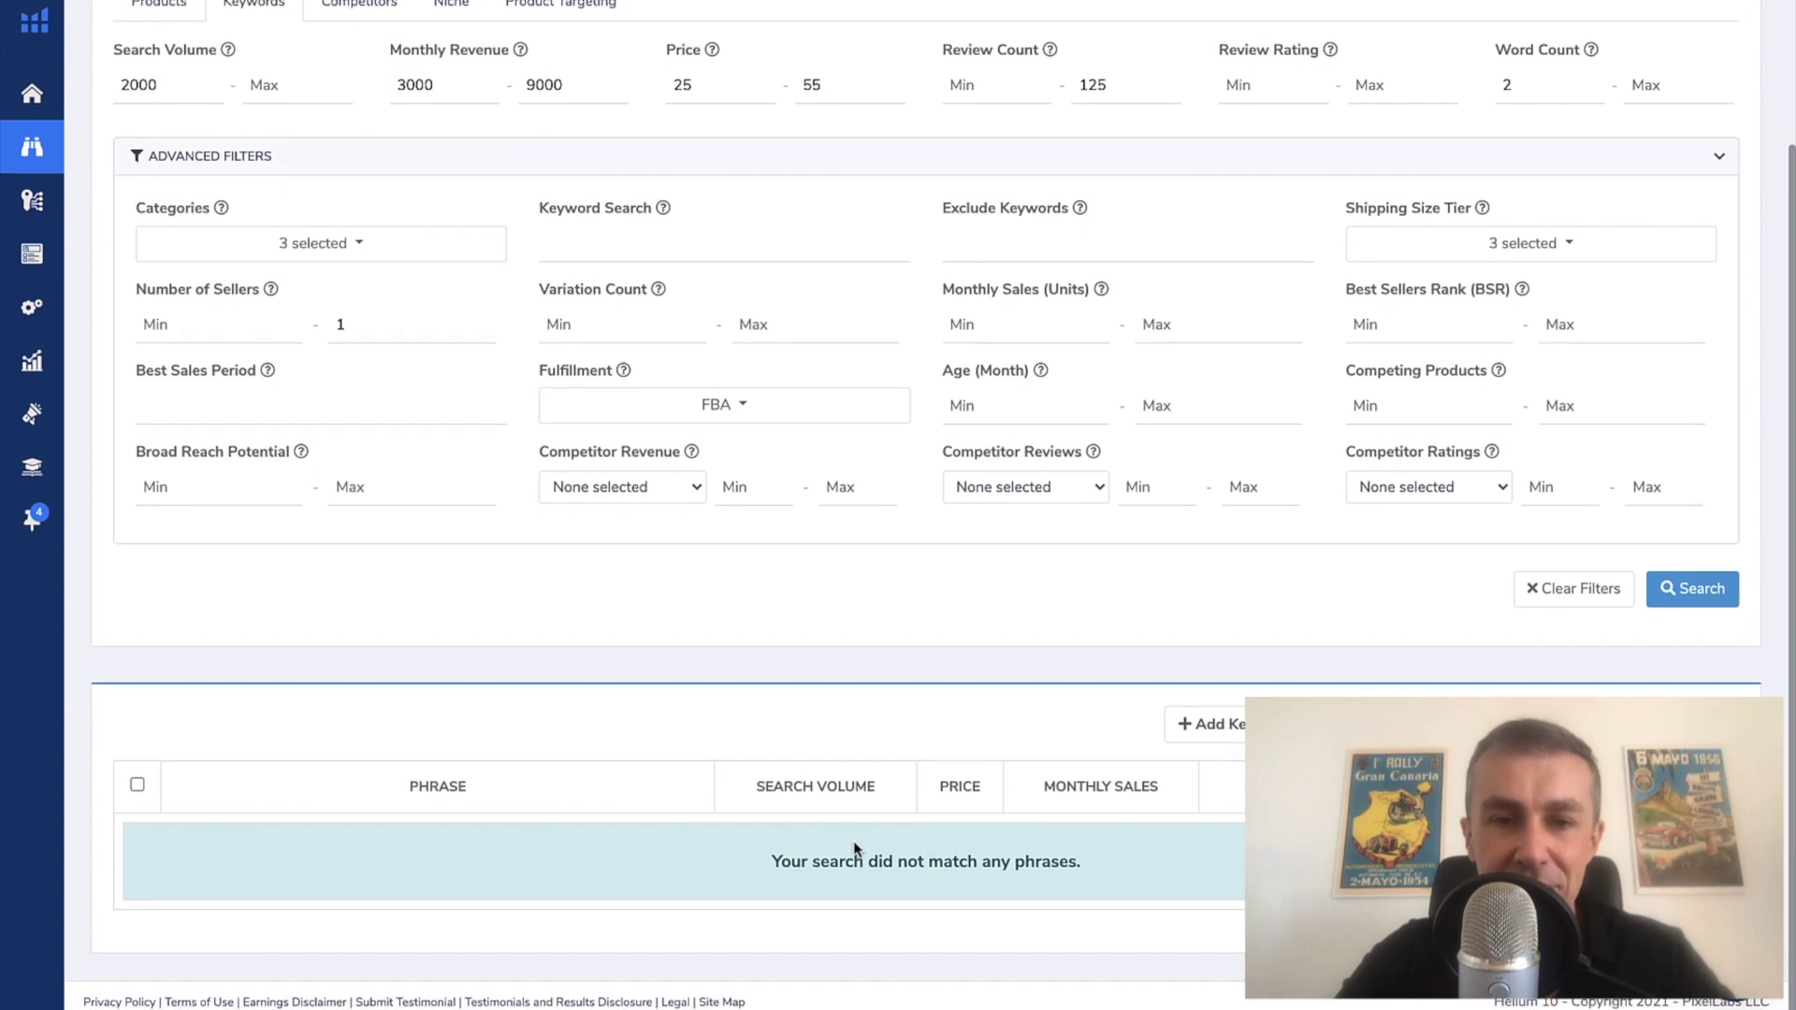
Step: Loosen the filters to a minimum price of 15 and a maximum of 2 sellers, and rerun the phrase search
scroll(853, 849, up, 3)
scroll(857, 849, down, 10)
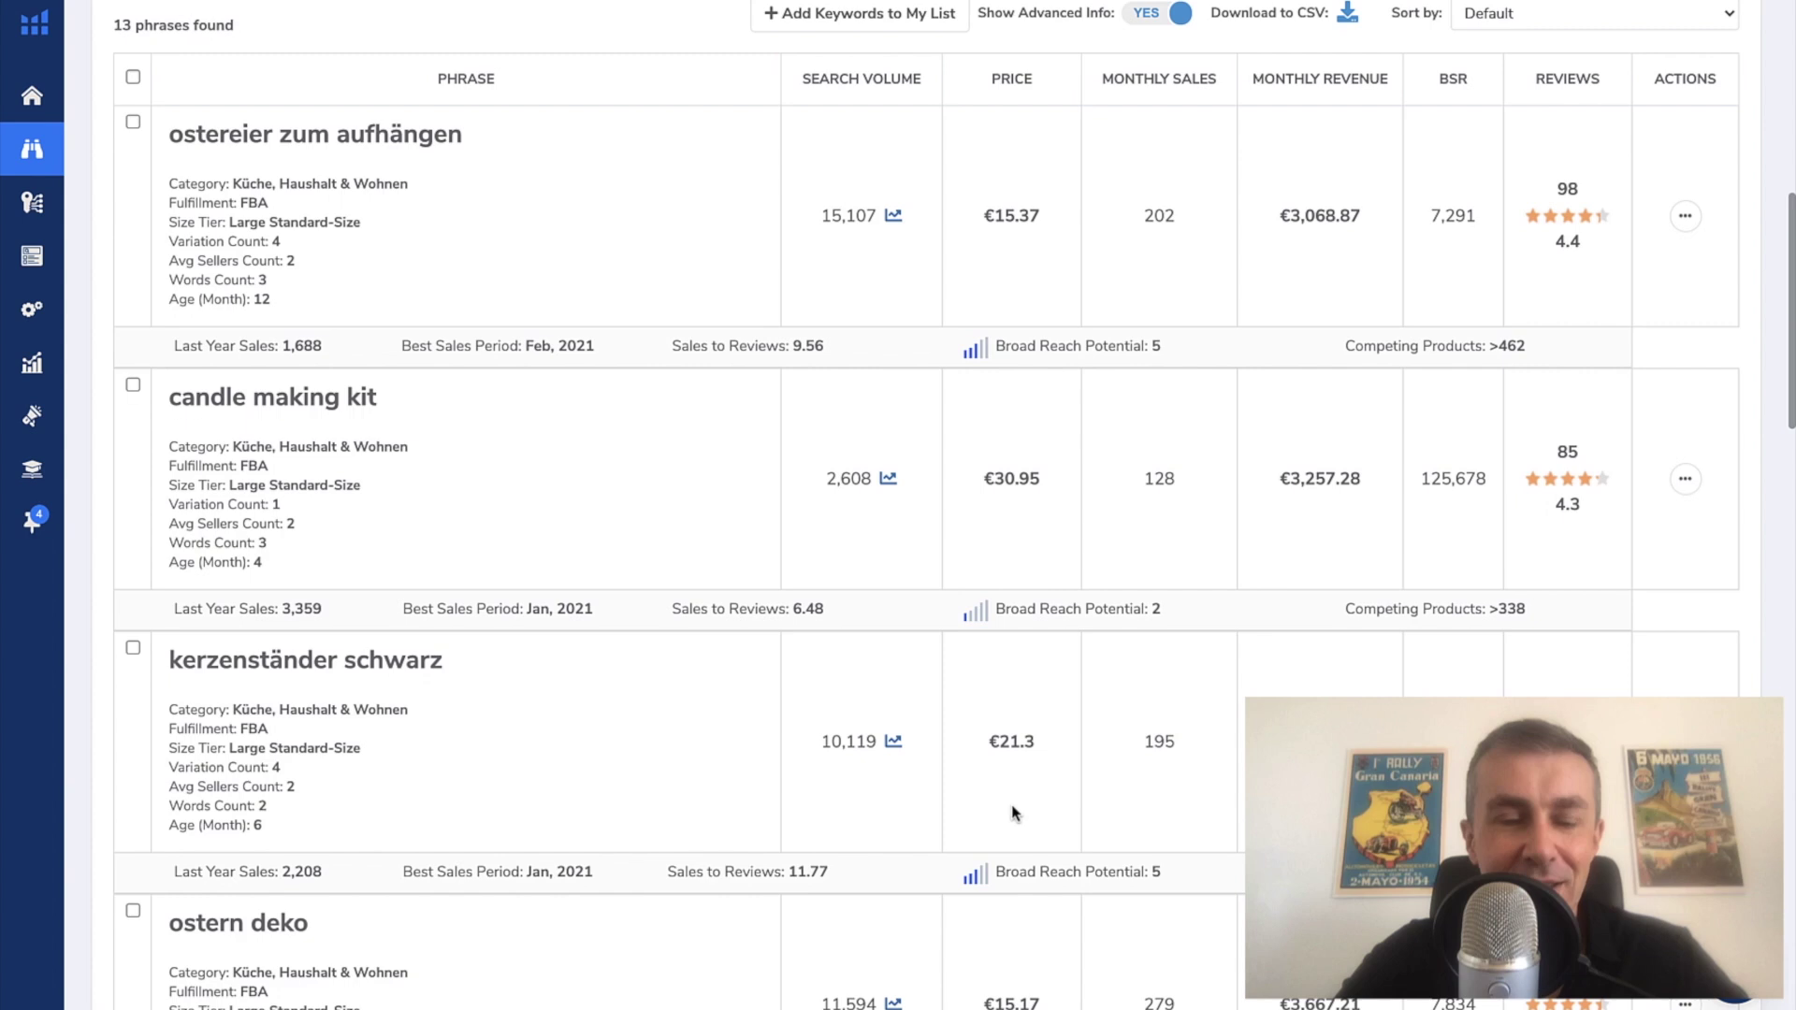
scroll(1015, 812, up, 1)
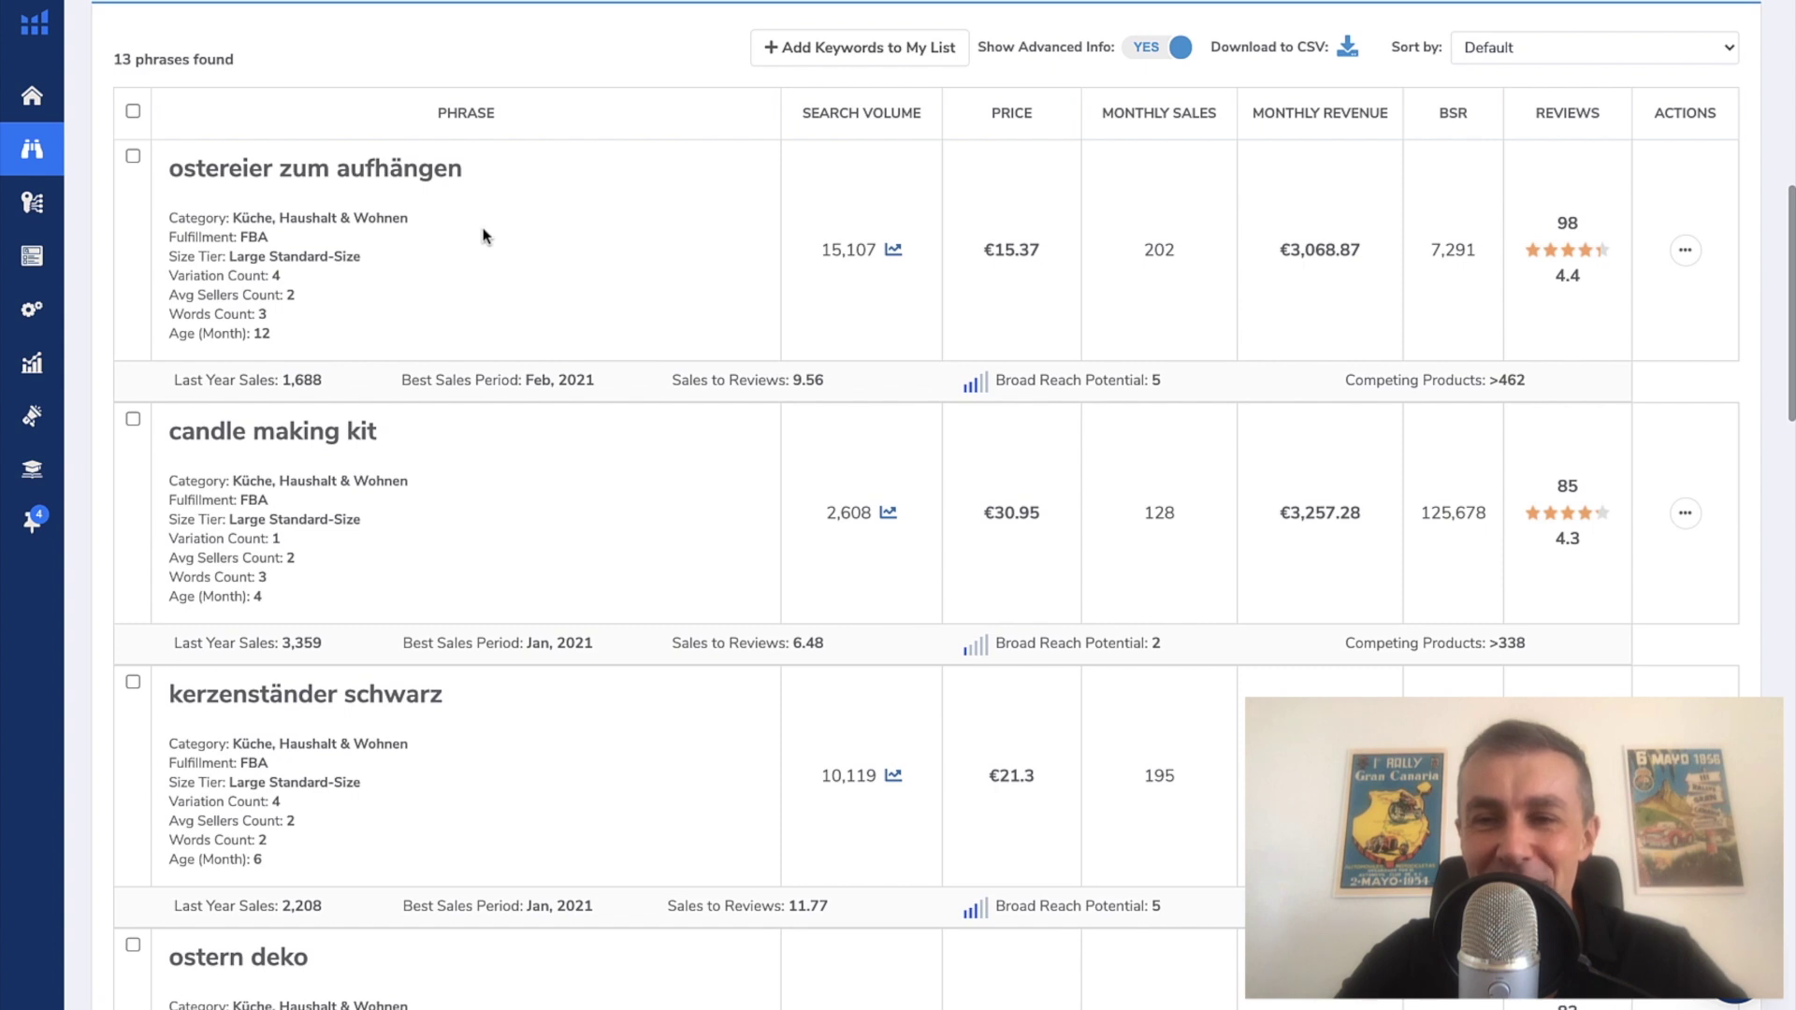
Step: Review the found phrases from ostereier zum aufhängen to tischset leder, comparing search volume, price, monthly revenue and reviews
scroll(486, 235, down, 1)
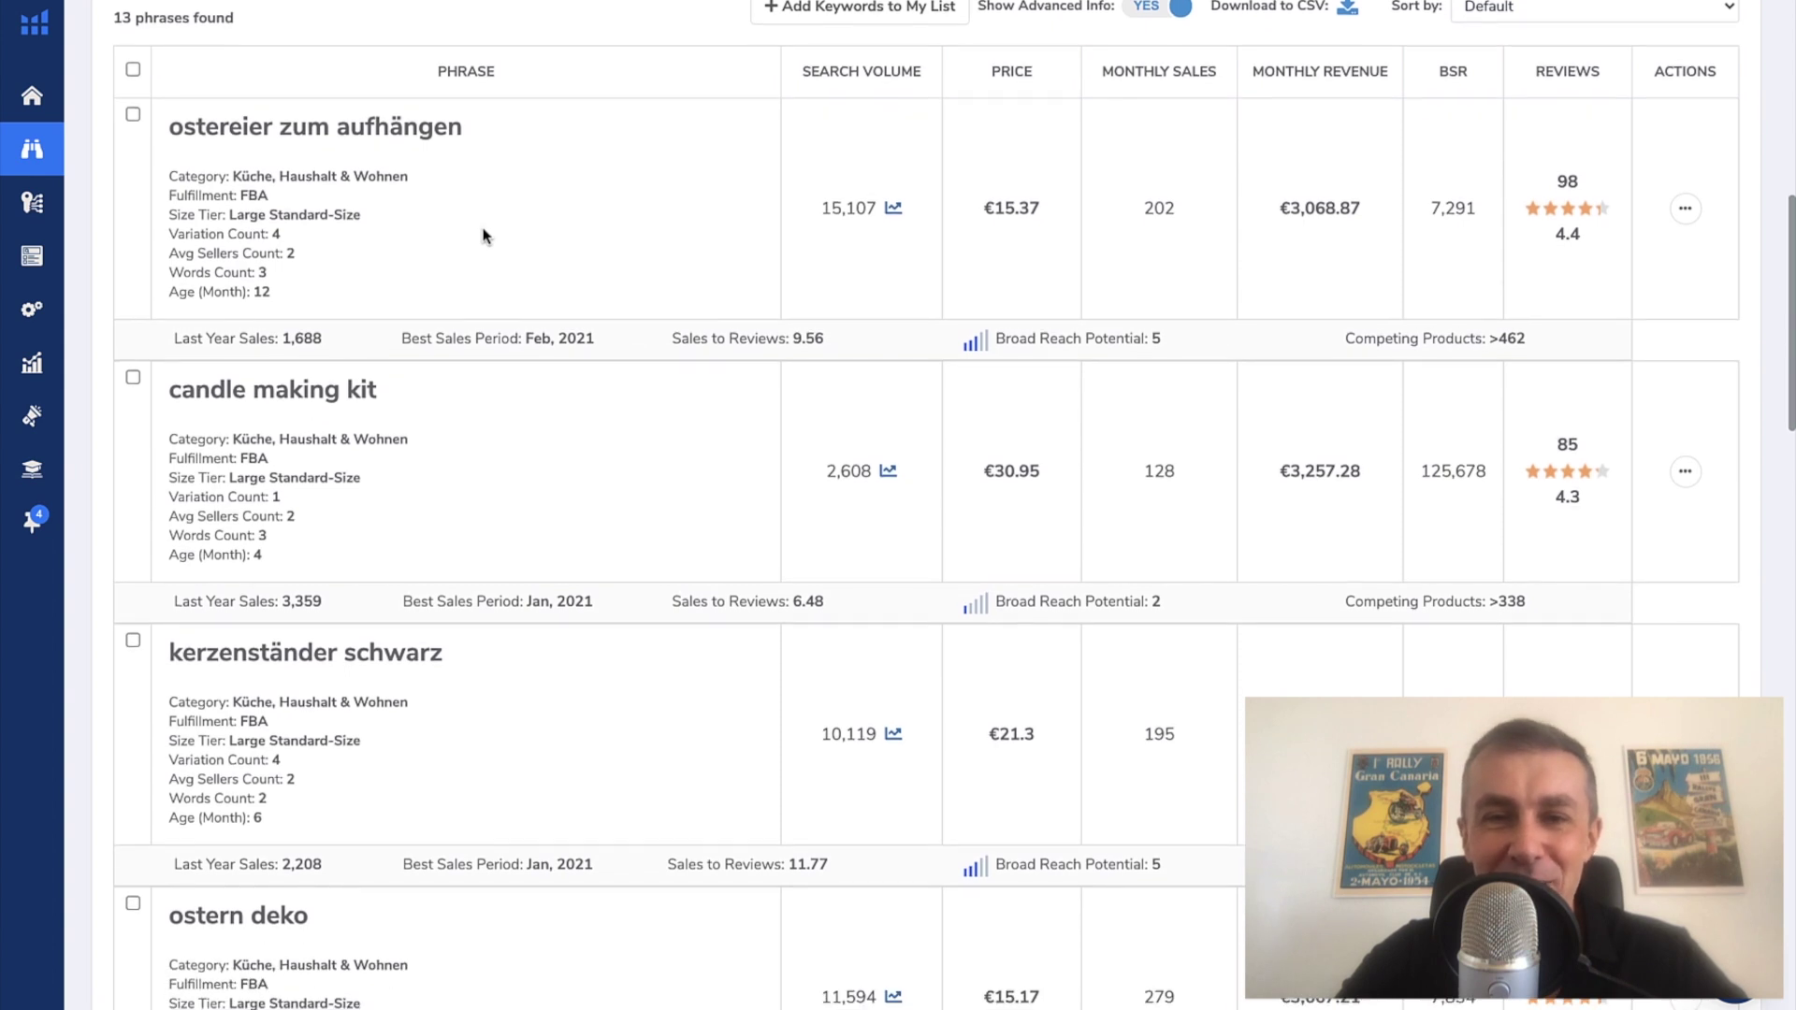
scroll(485, 236, down, 4)
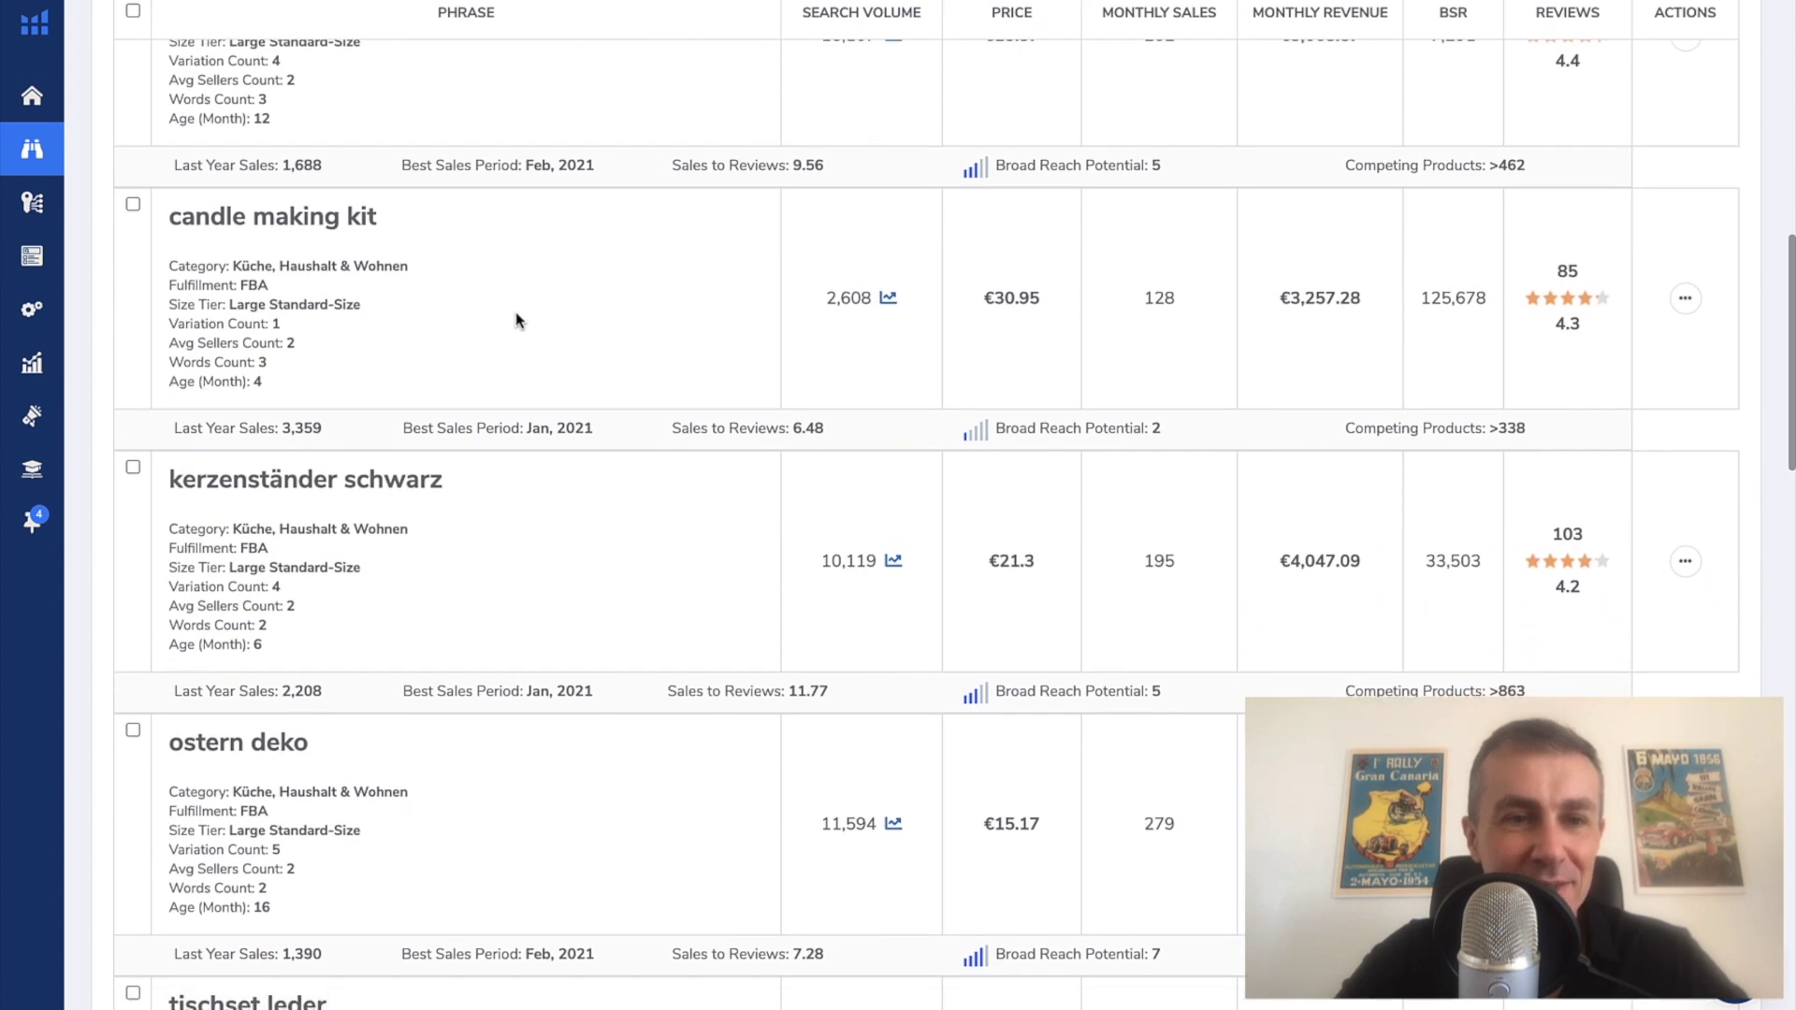
scroll(515, 321, down, 5)
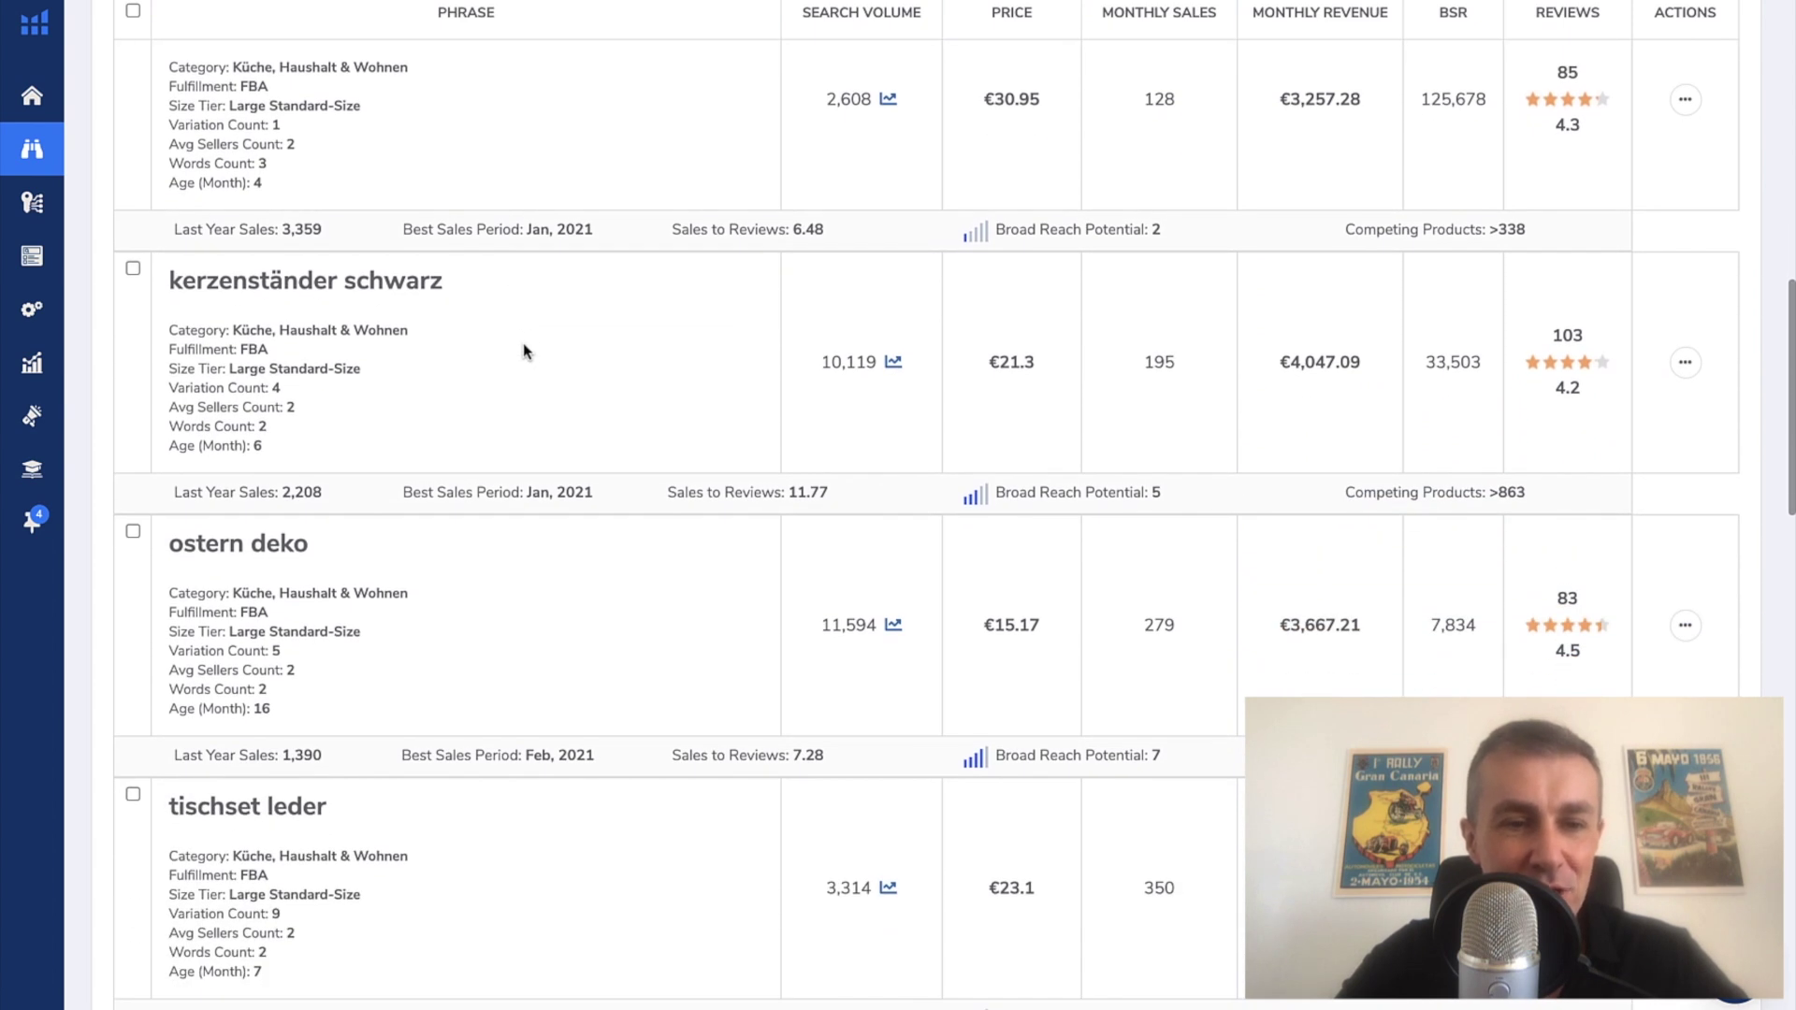
scroll(523, 350, down, 8)
scroll(523, 351, down, 2)
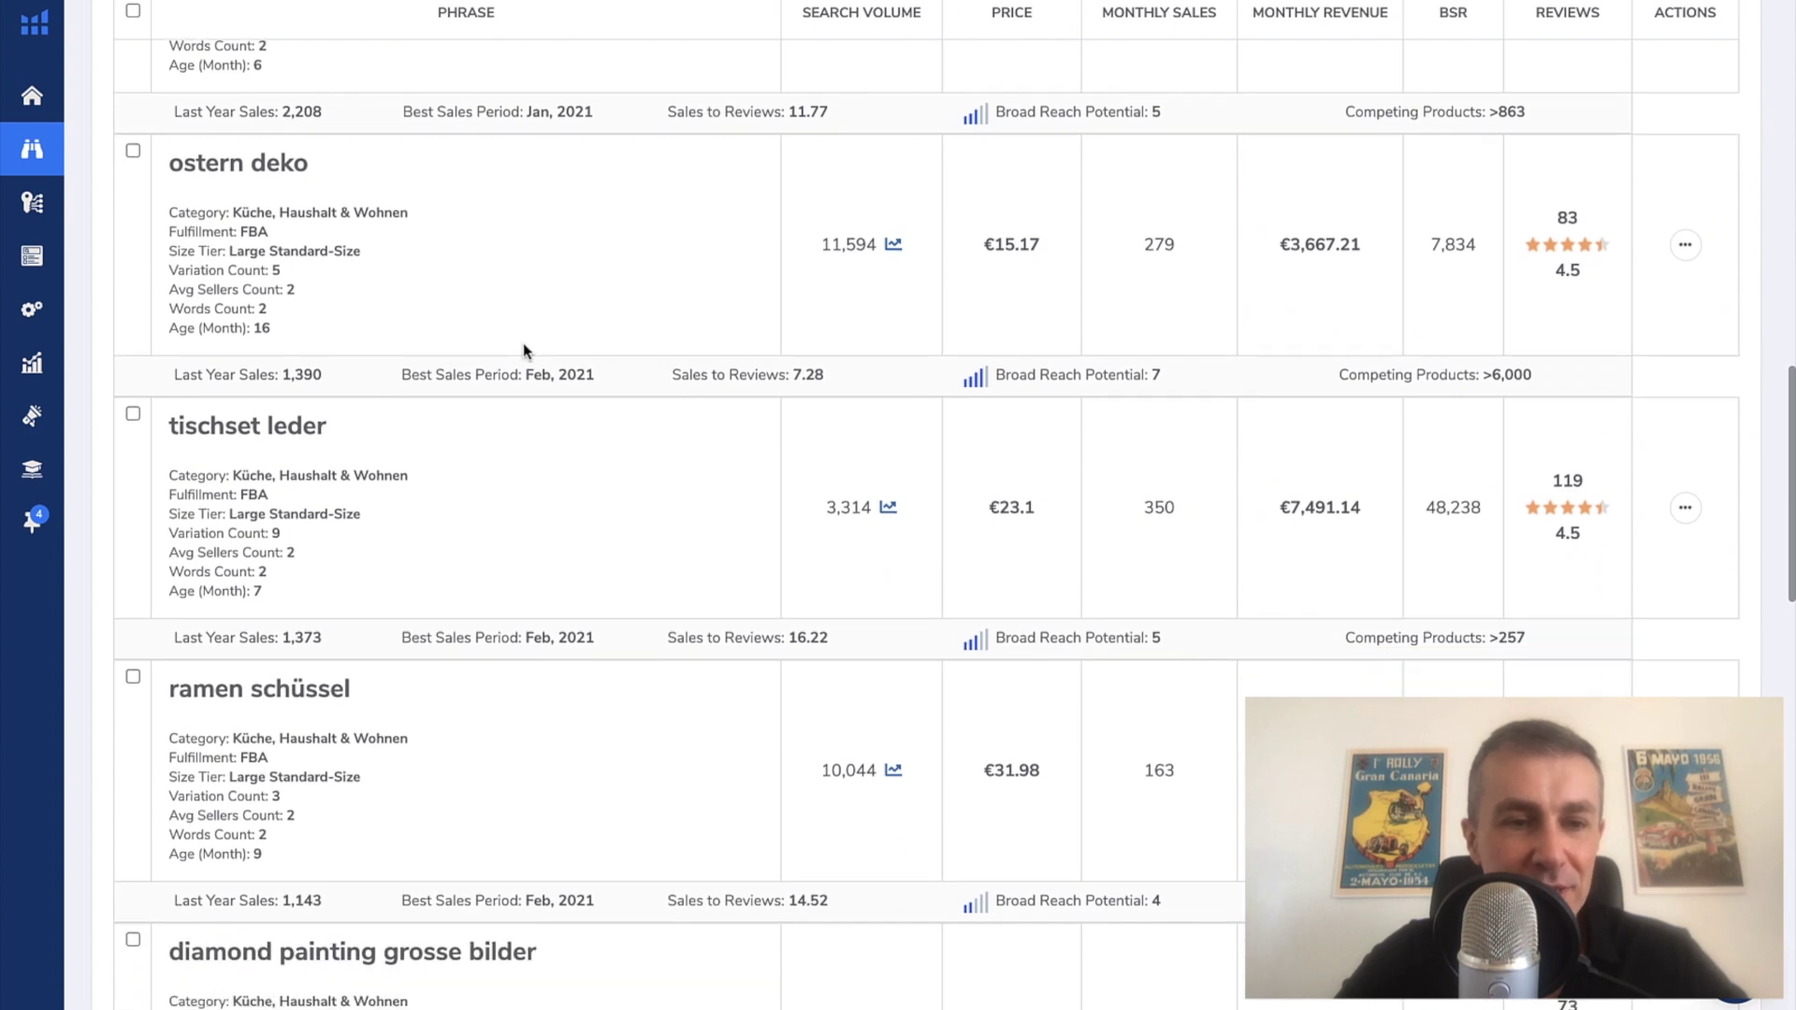
scroll(524, 351, down, 1)
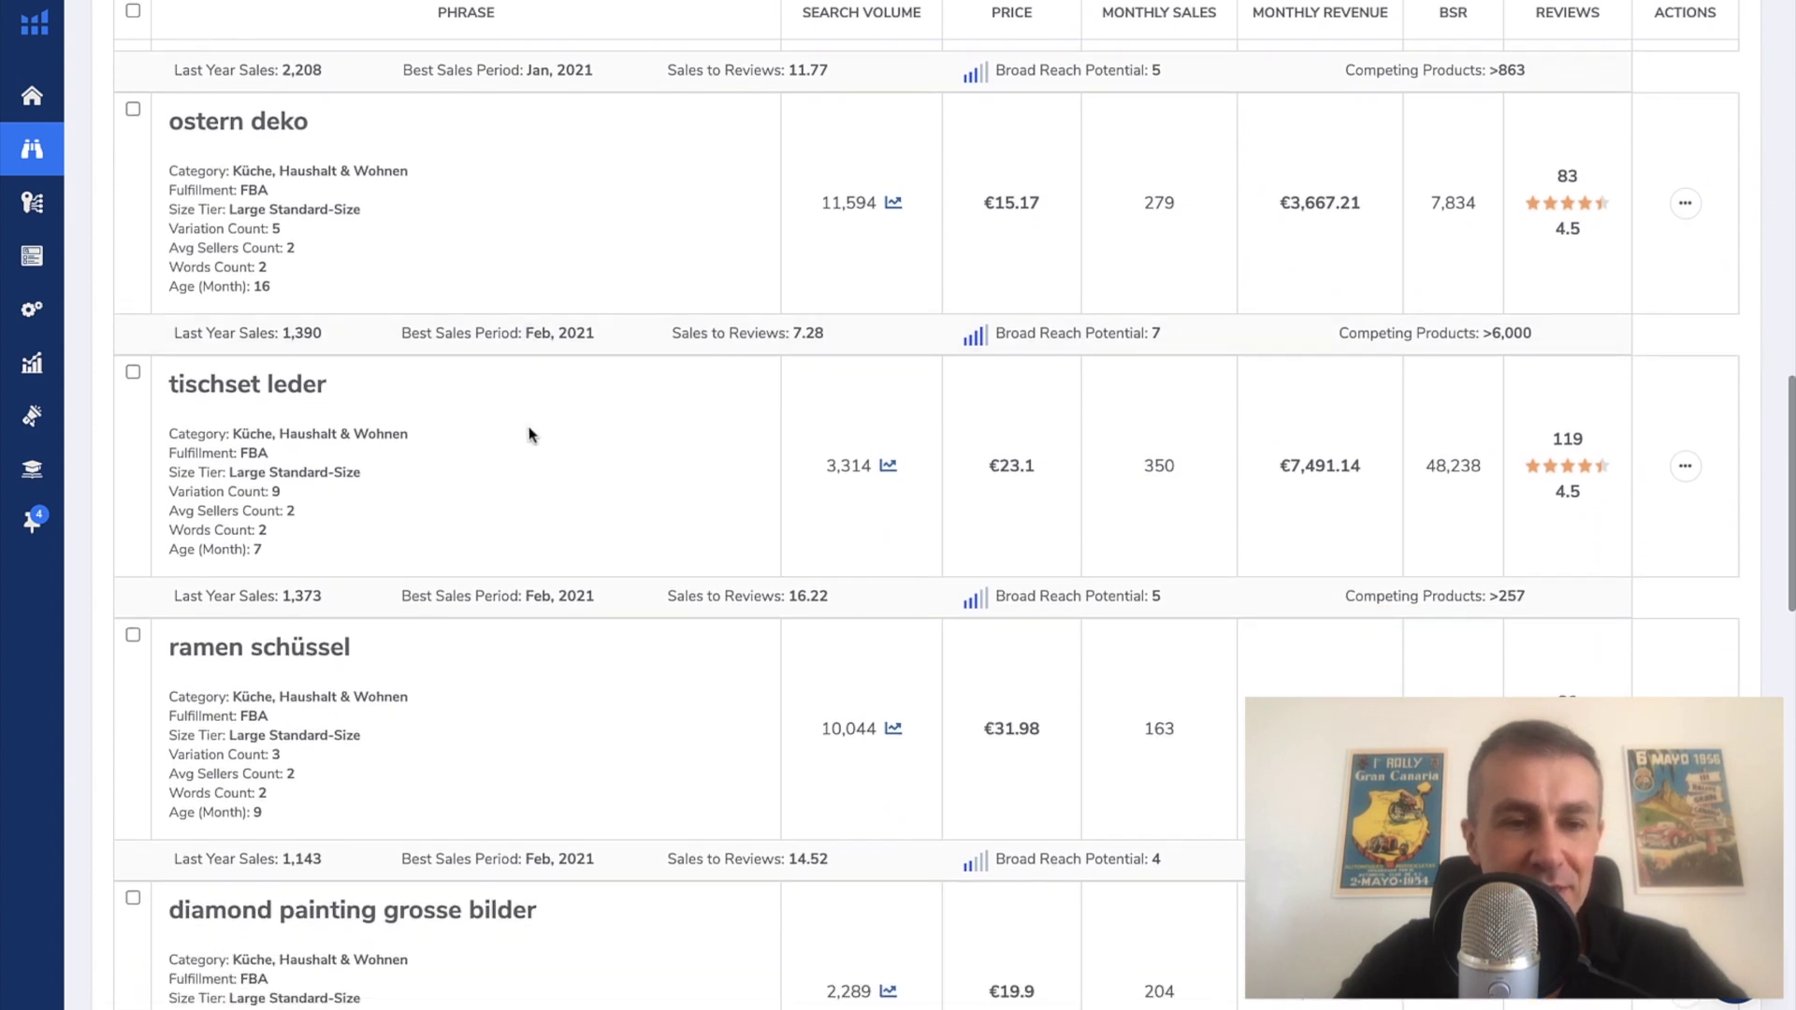
scroll(529, 434, down, 2)
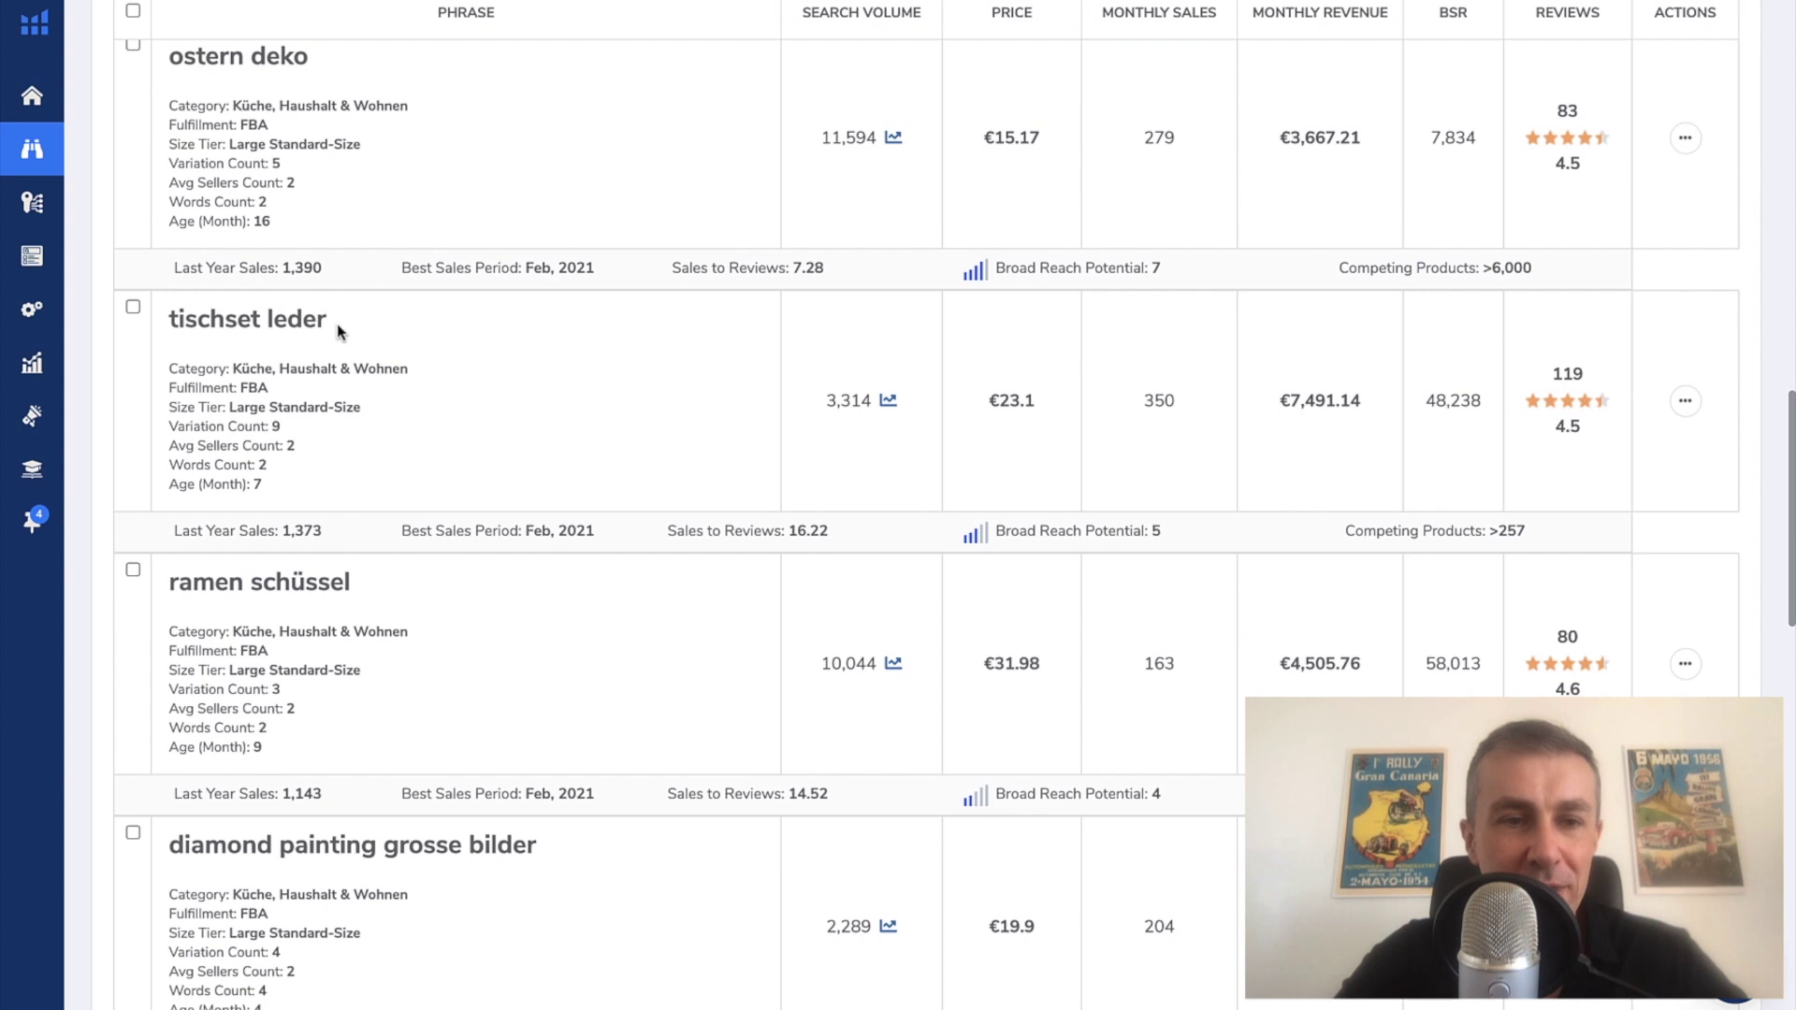
drag(327, 323, 179, 315)
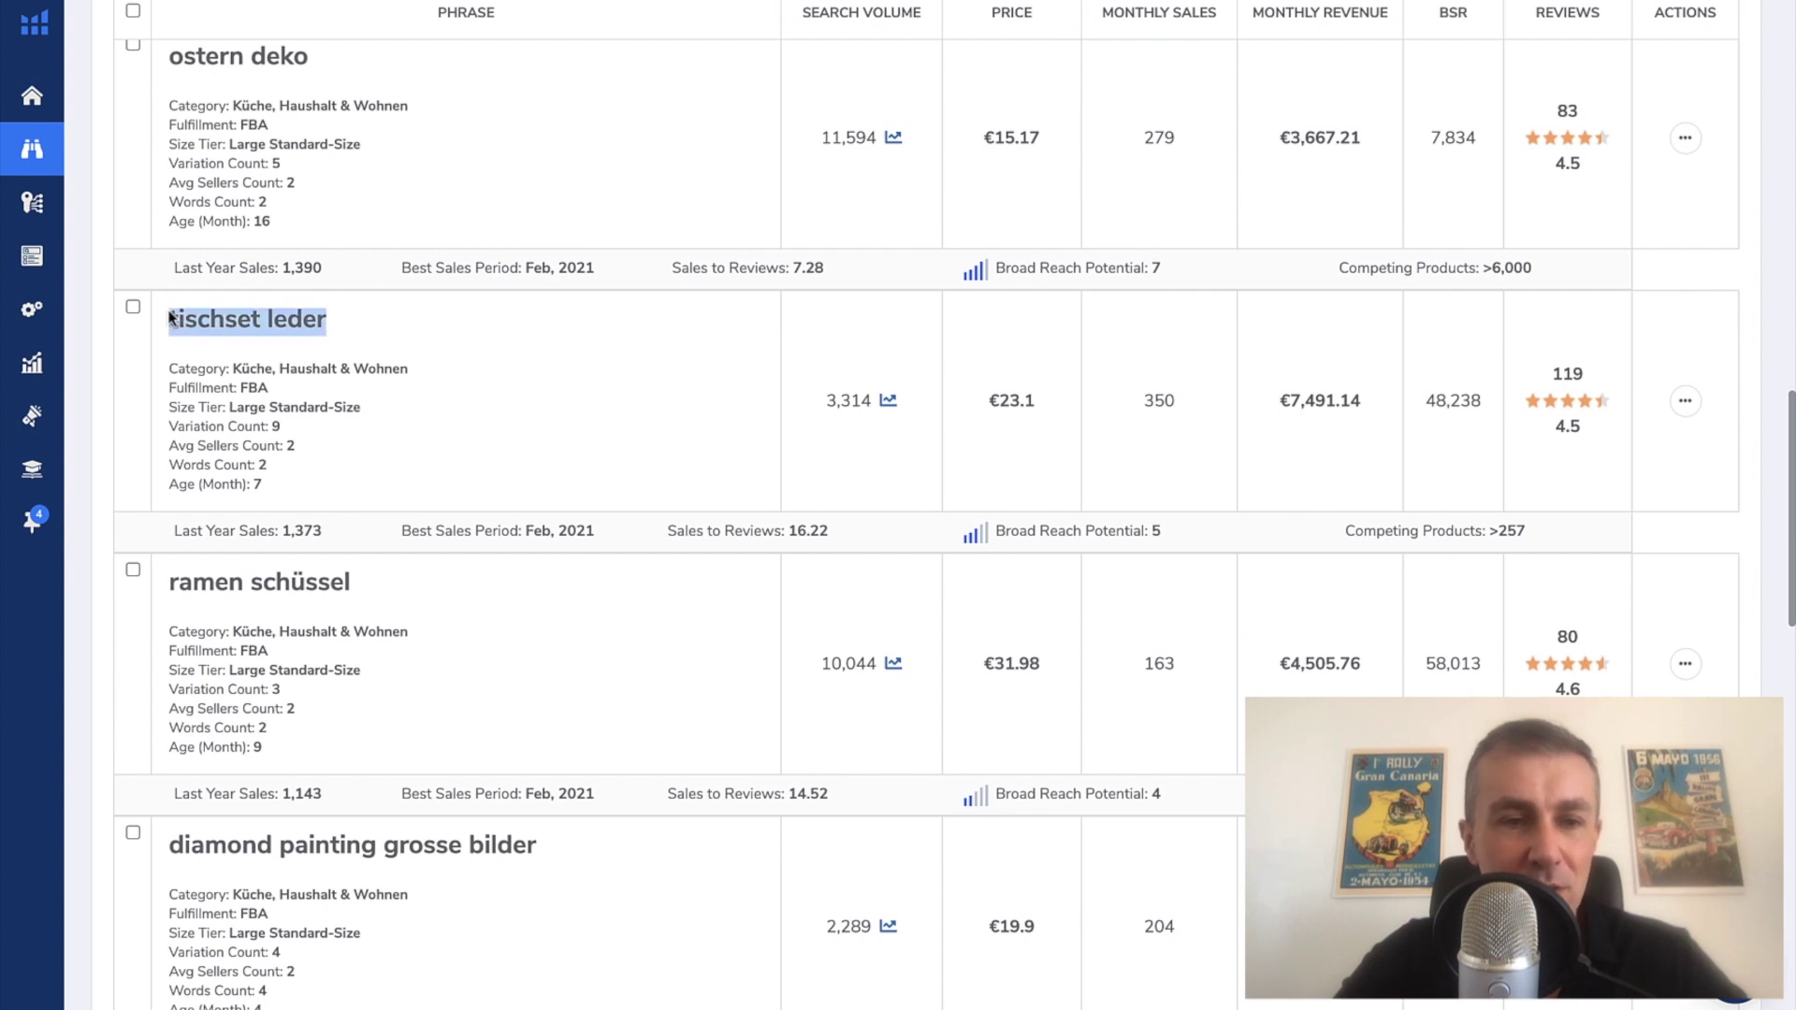
click(521, 344)
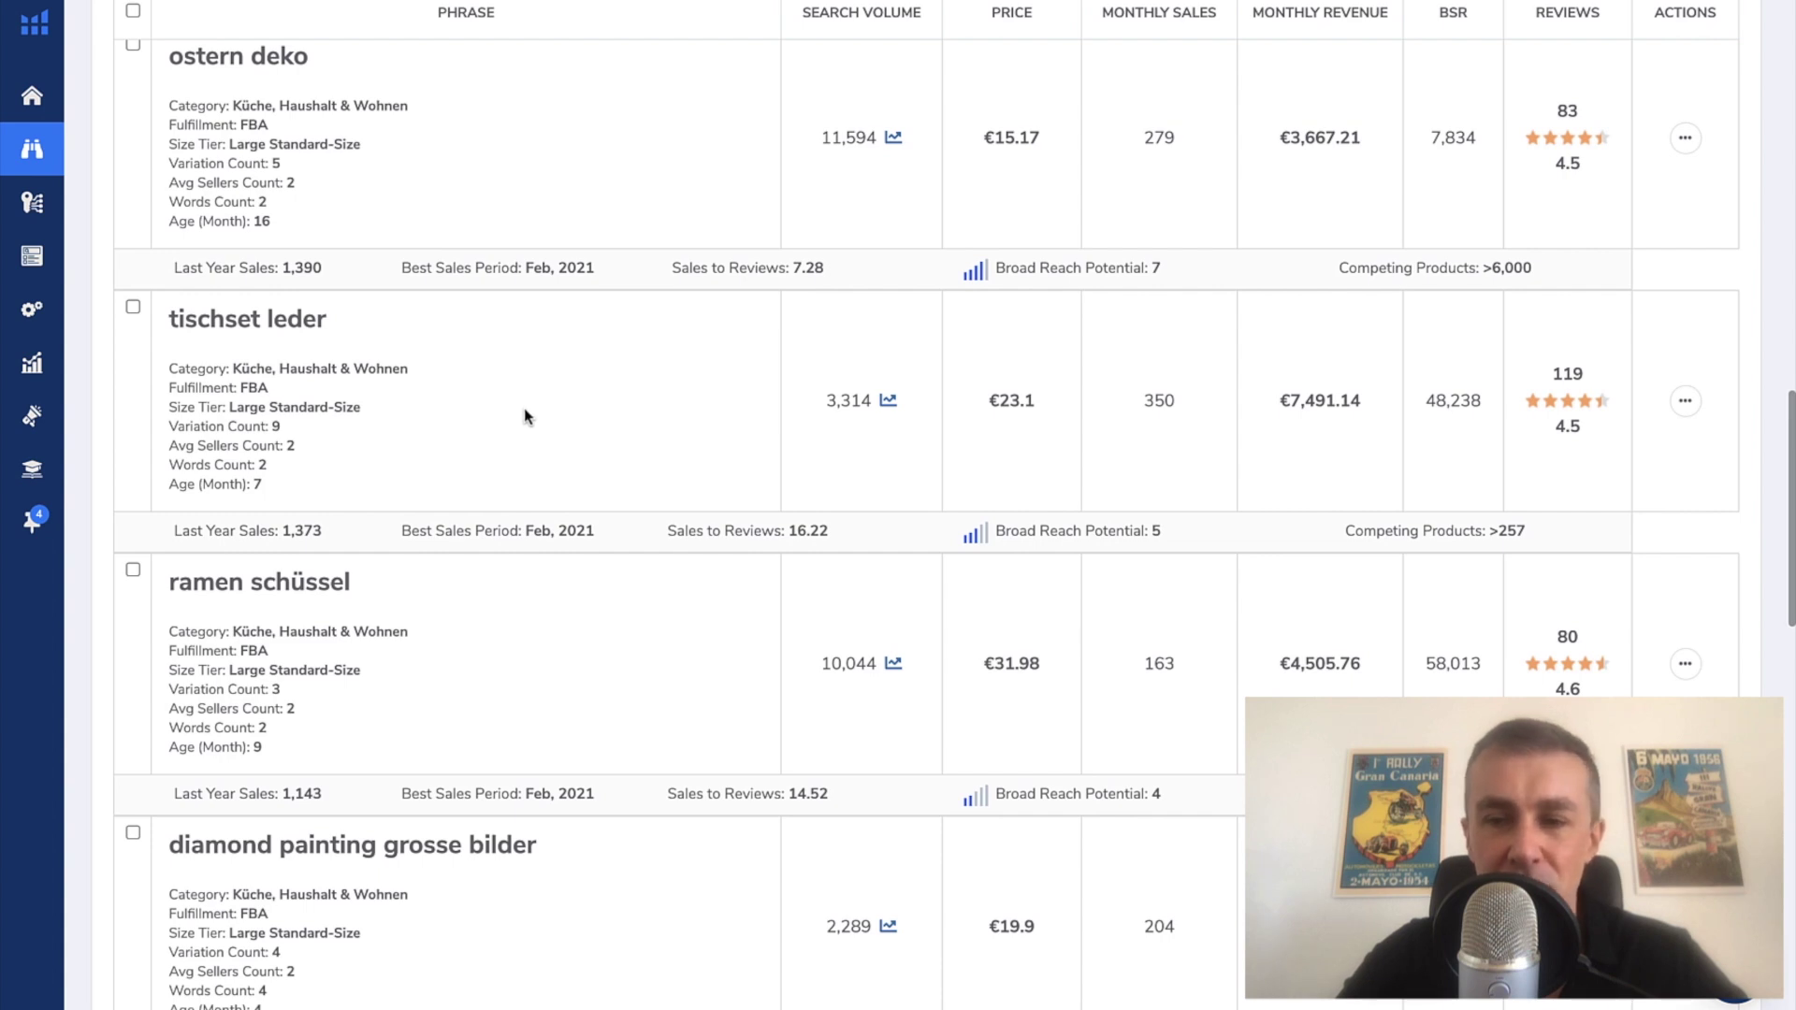
Step: Review the remaining phrases from ramen schüssel to ramen bowl, looking for a promising product idea
scroll(524, 408, down, 3)
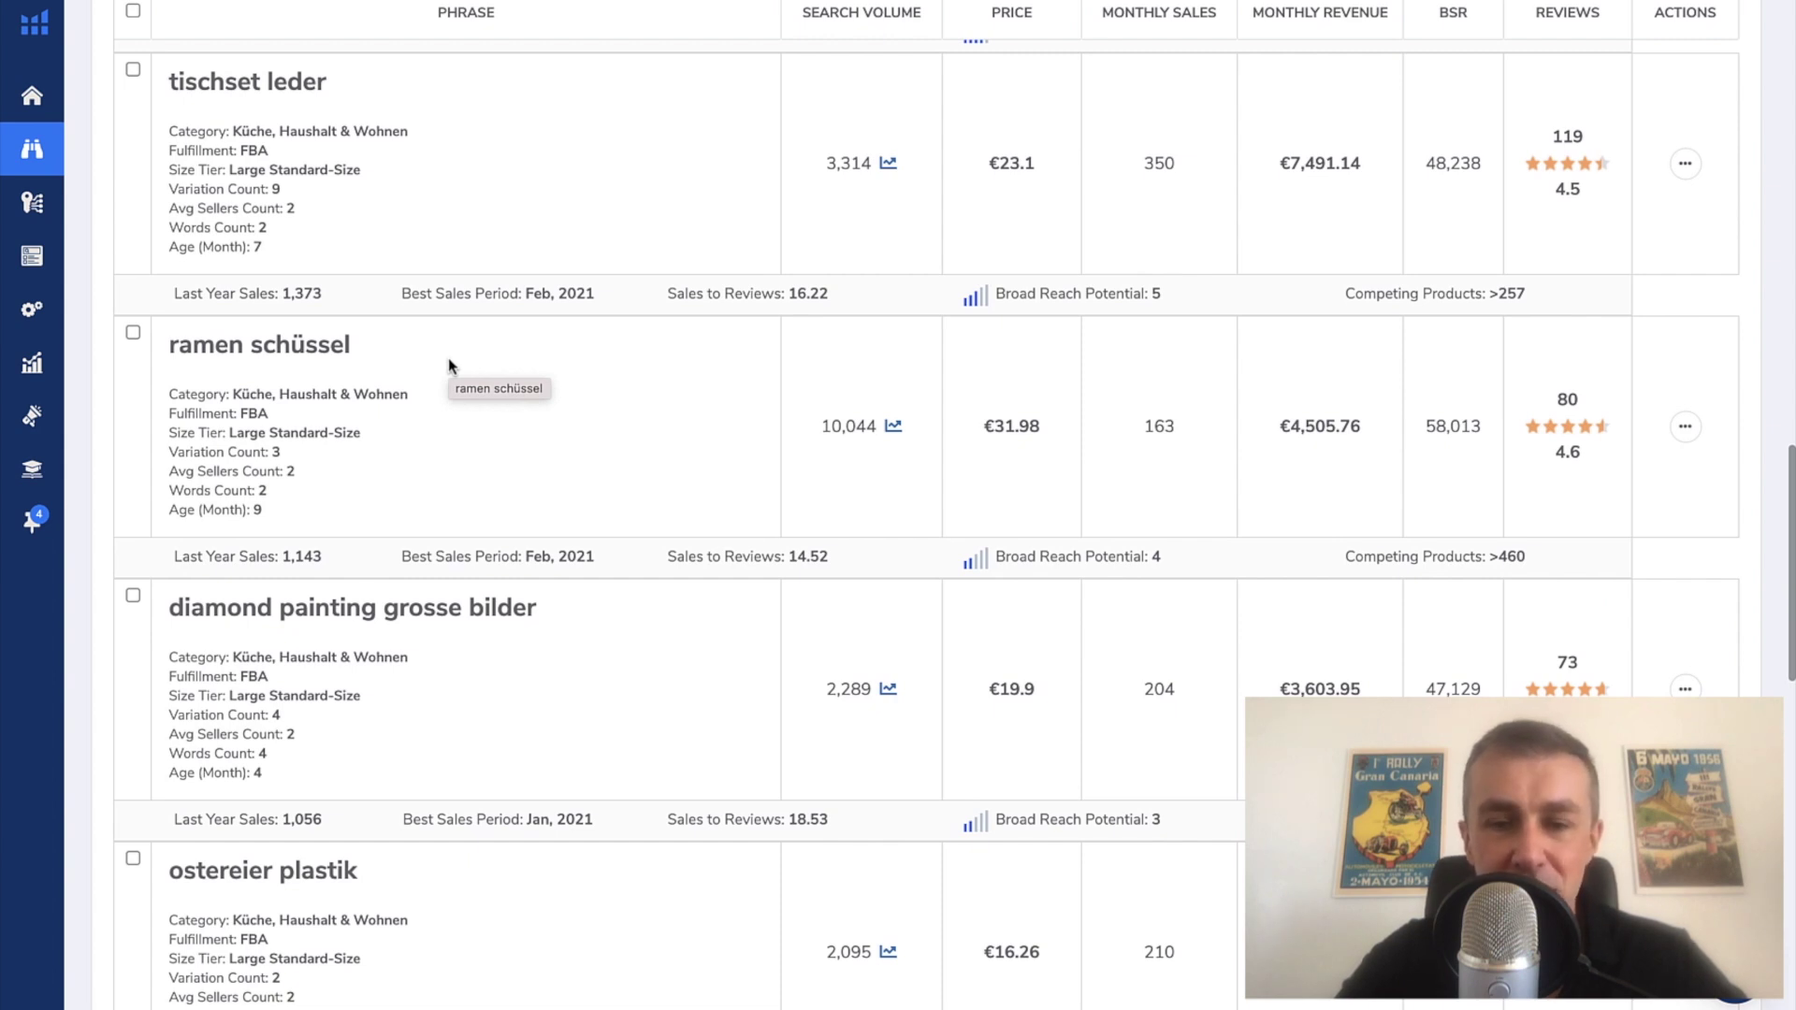
scroll(467, 408, down, 1)
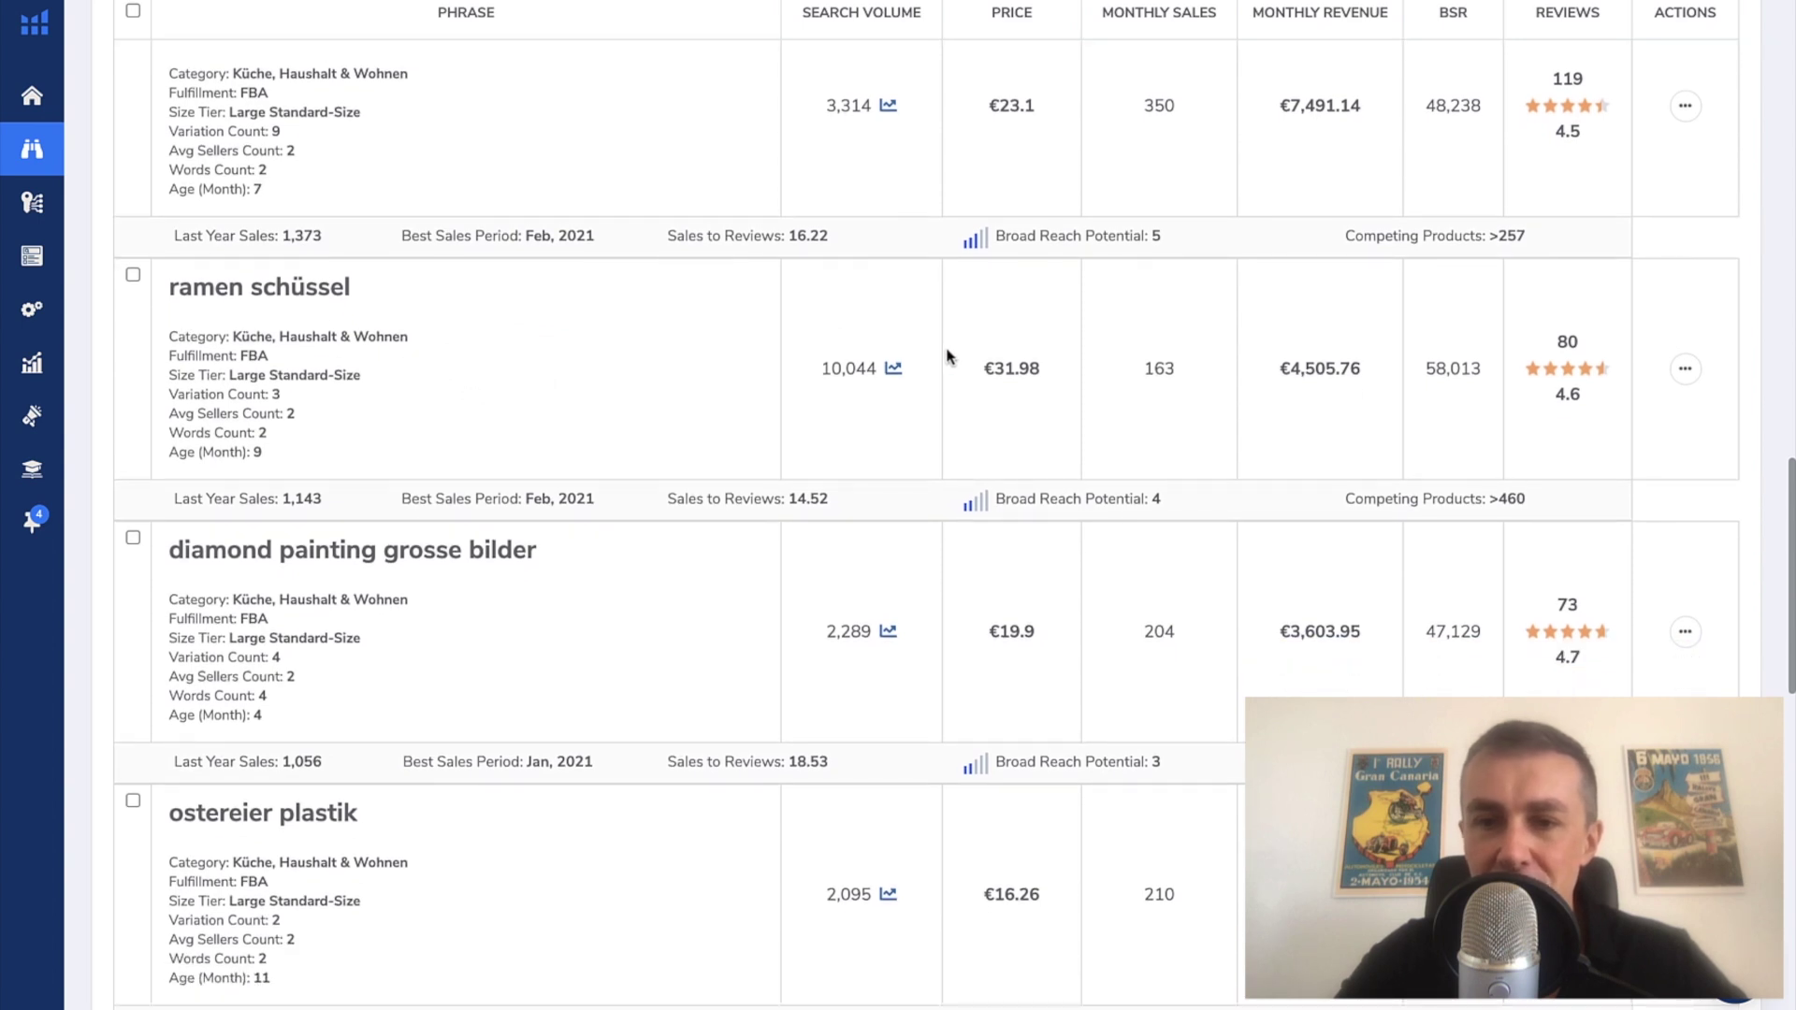
scroll(590, 487, down, 2)
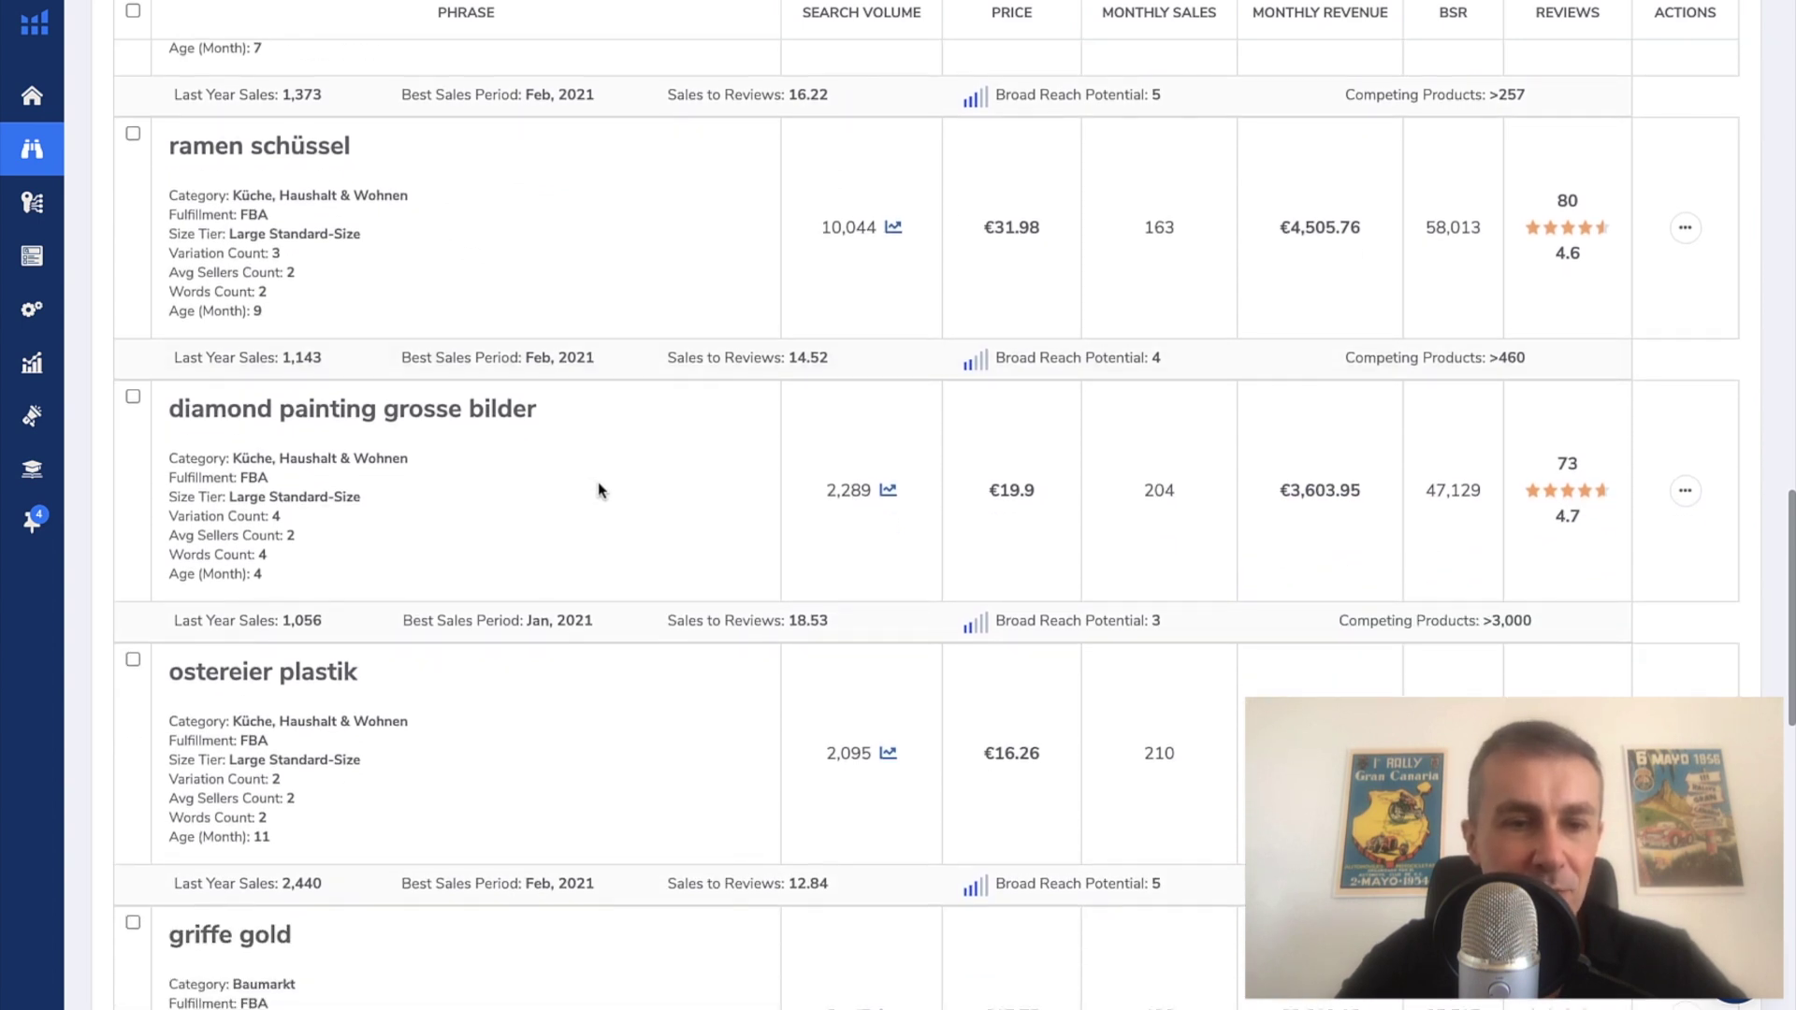
scroll(598, 487, down, 15)
drag(418, 238, 138, 239)
click(572, 291)
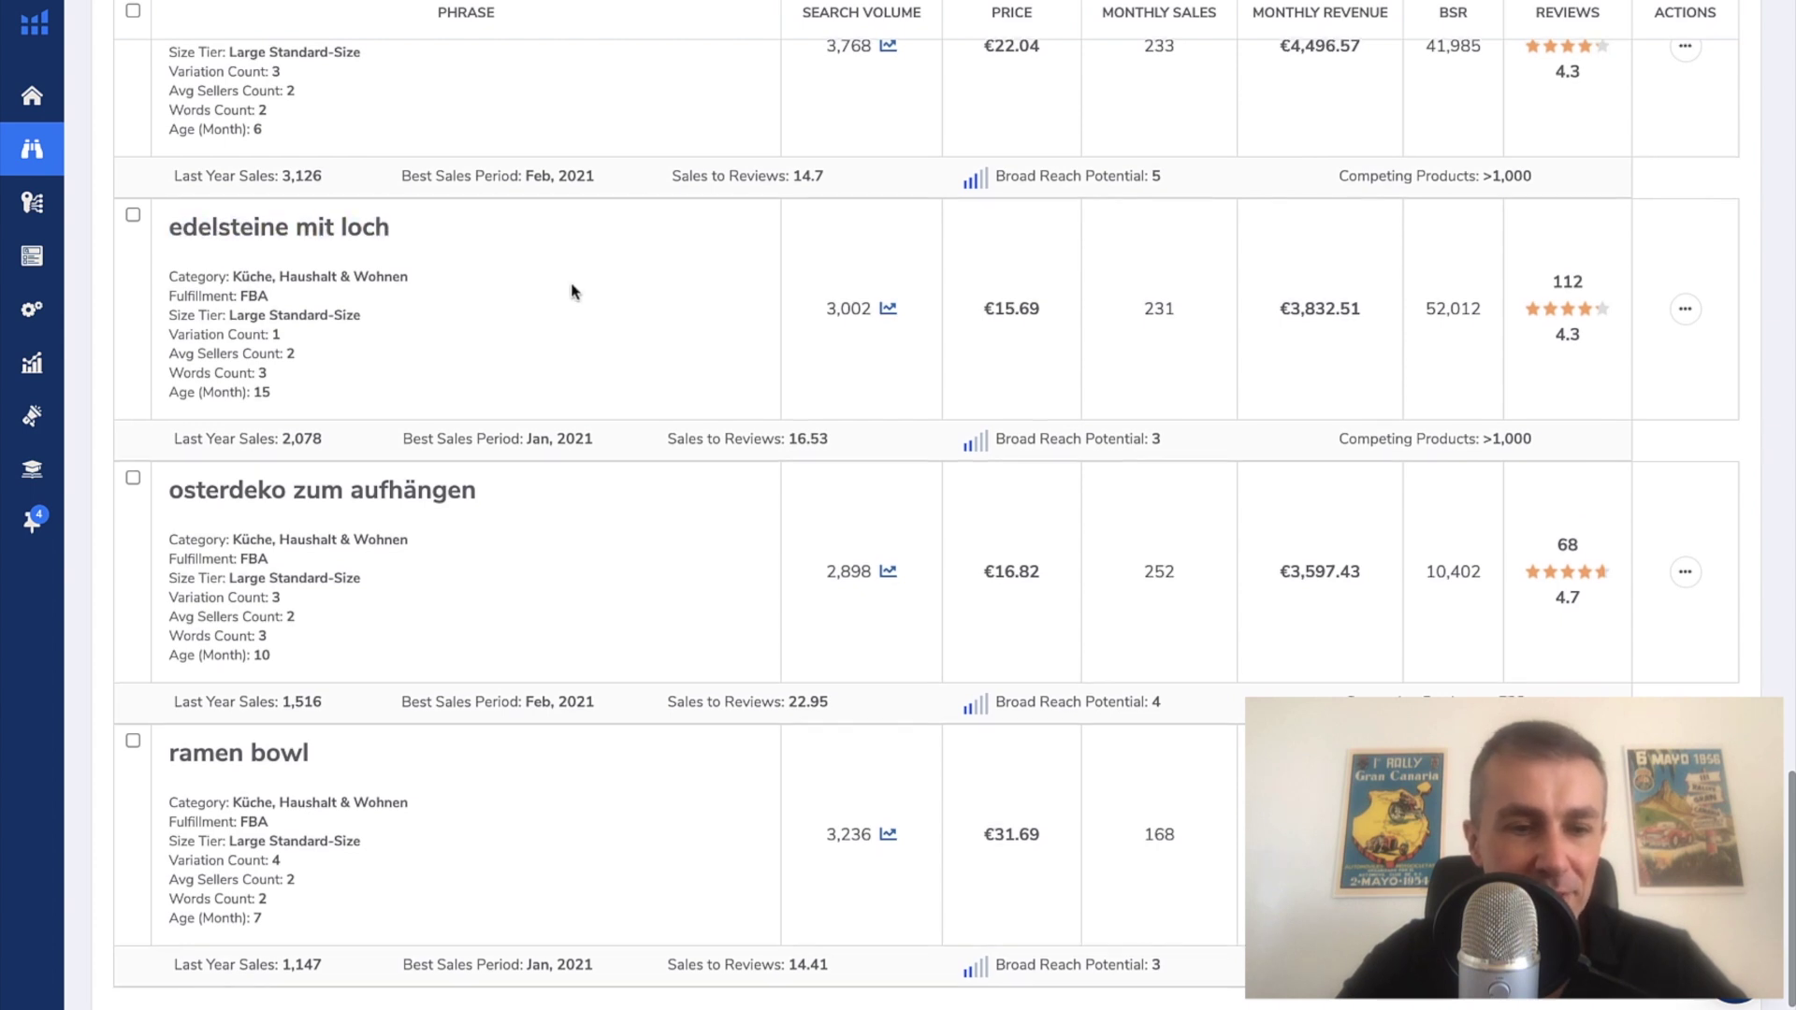
scroll(573, 291, down, 1)
drag(370, 690, 165, 680)
click(442, 681)
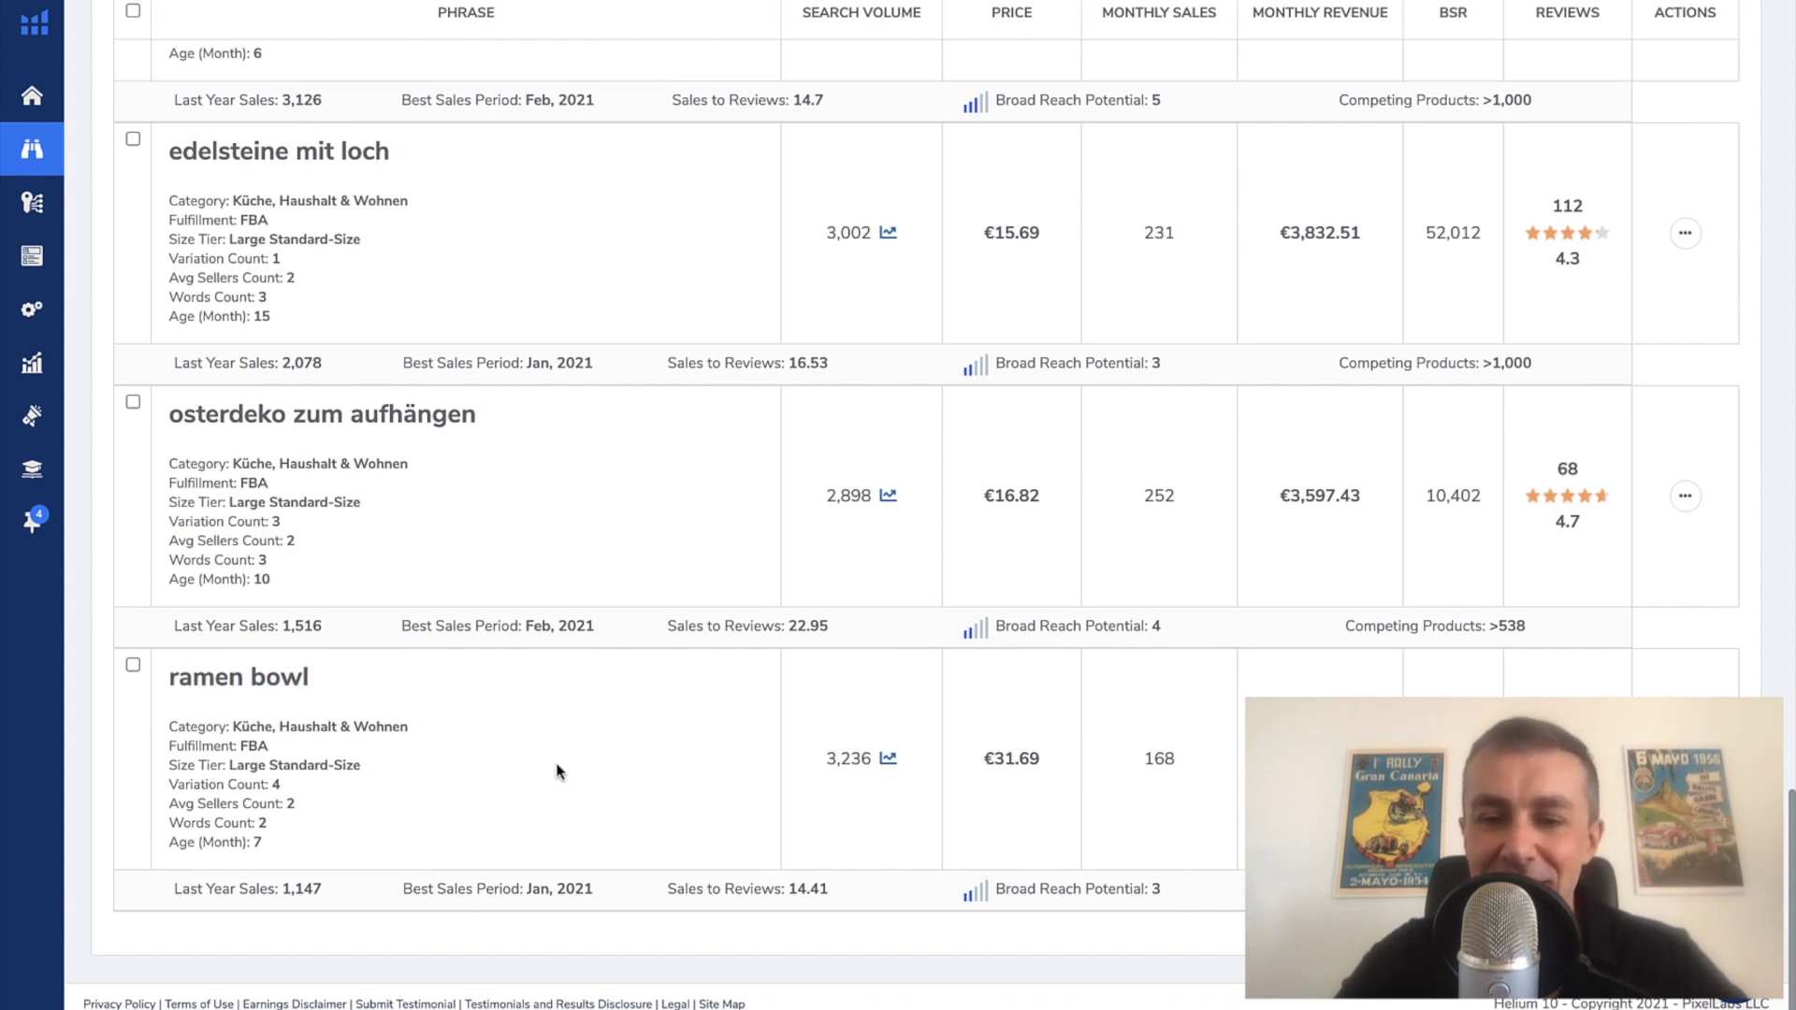
Step: Check the search volume, price and monthly sales of ramen schüssel, and open the Amazon.de results for that phrase
scroll(774, 786, up, 20)
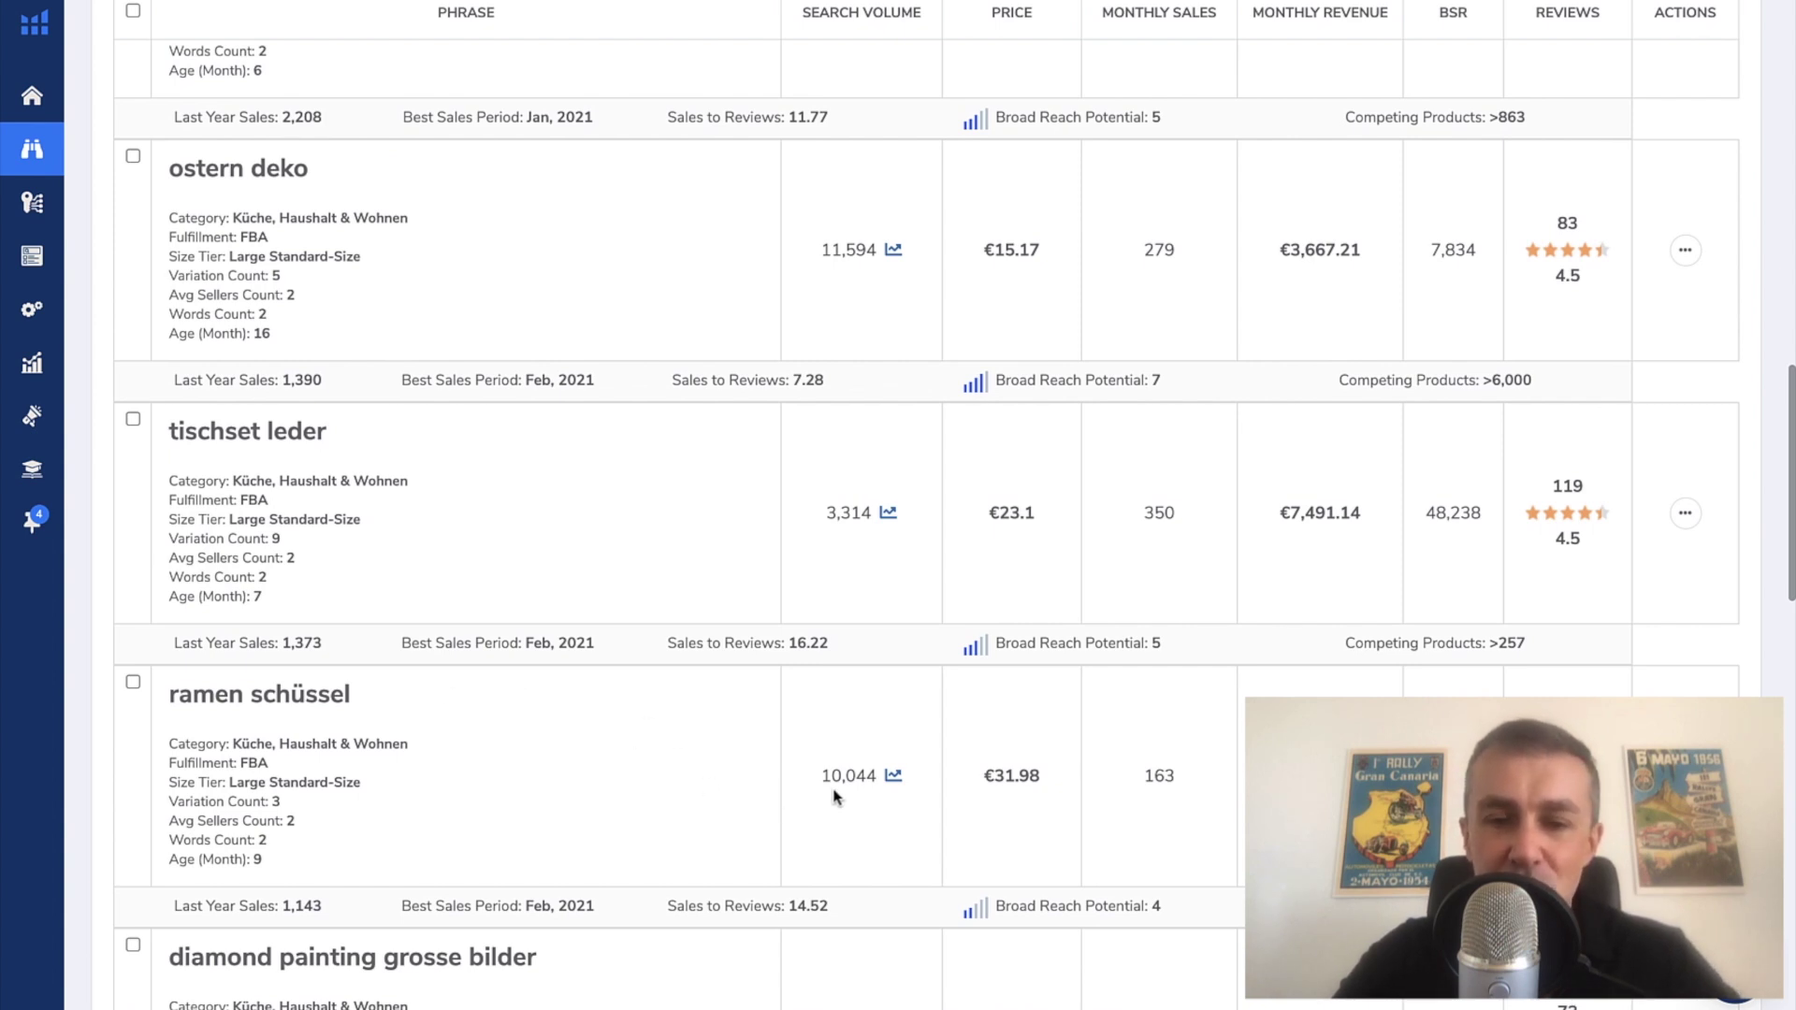
drag(822, 787, 853, 789)
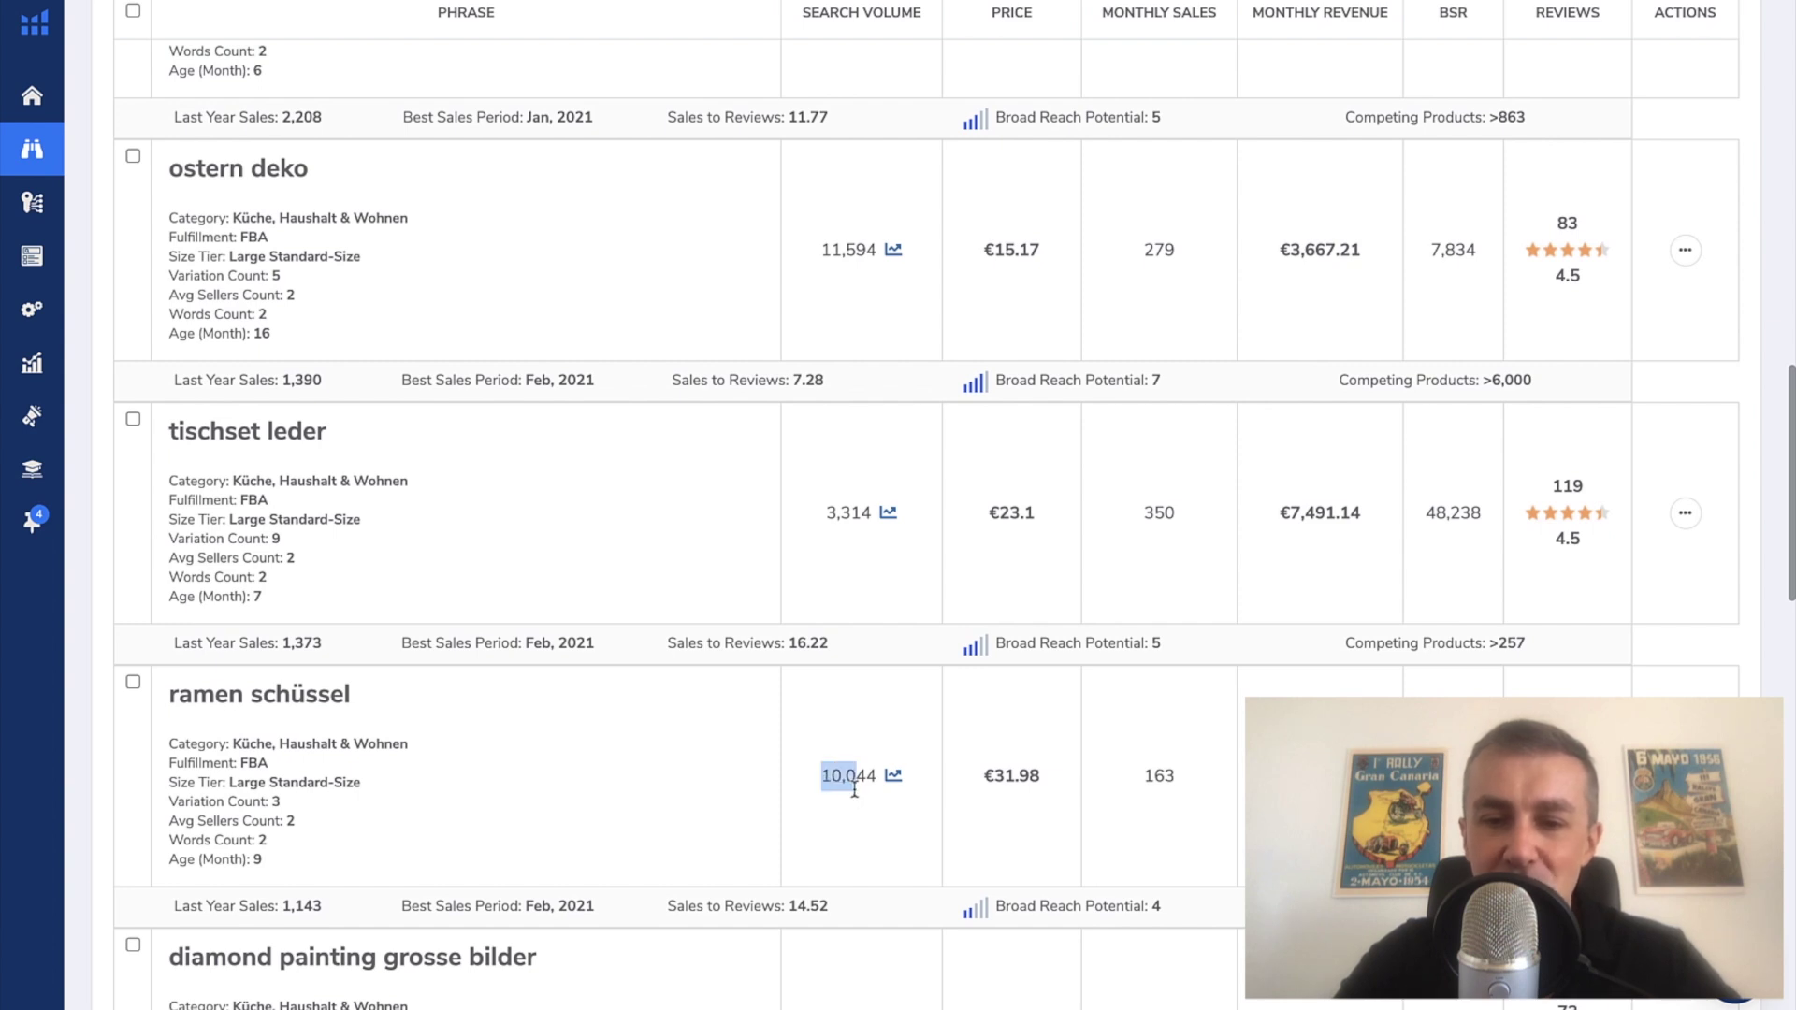
click(1036, 829)
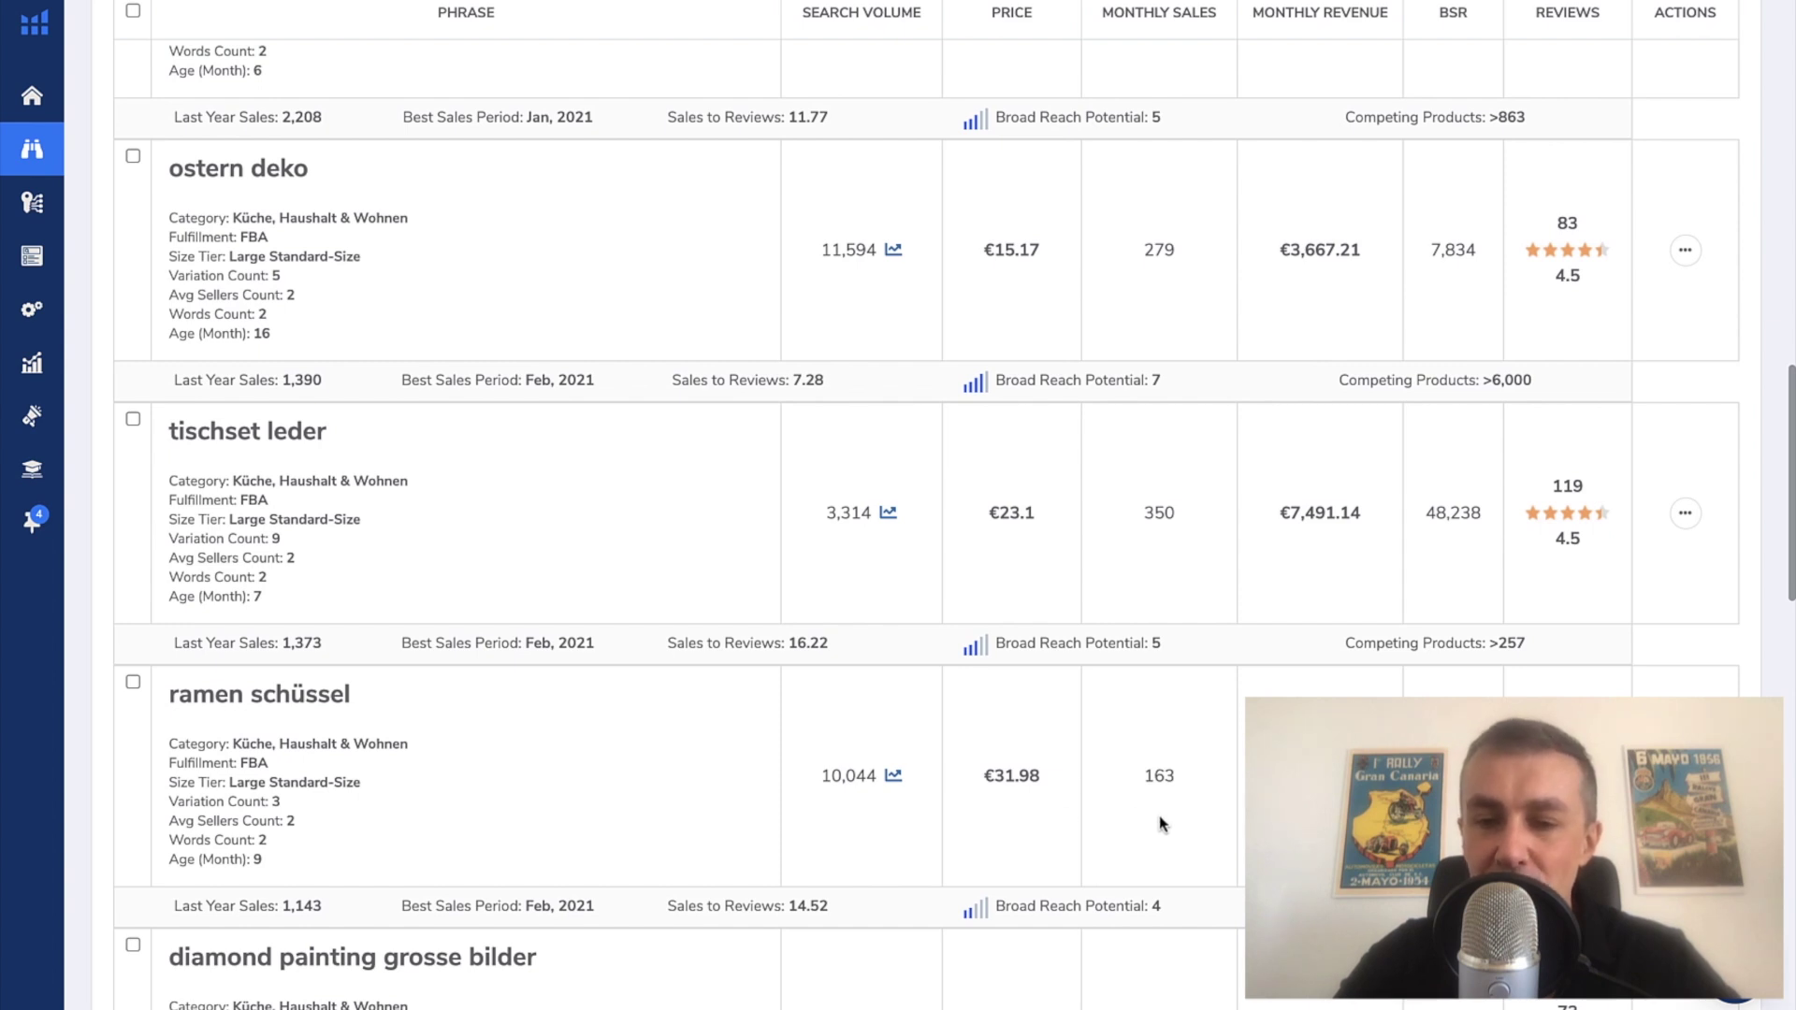
scroll(1178, 805, up, 1)
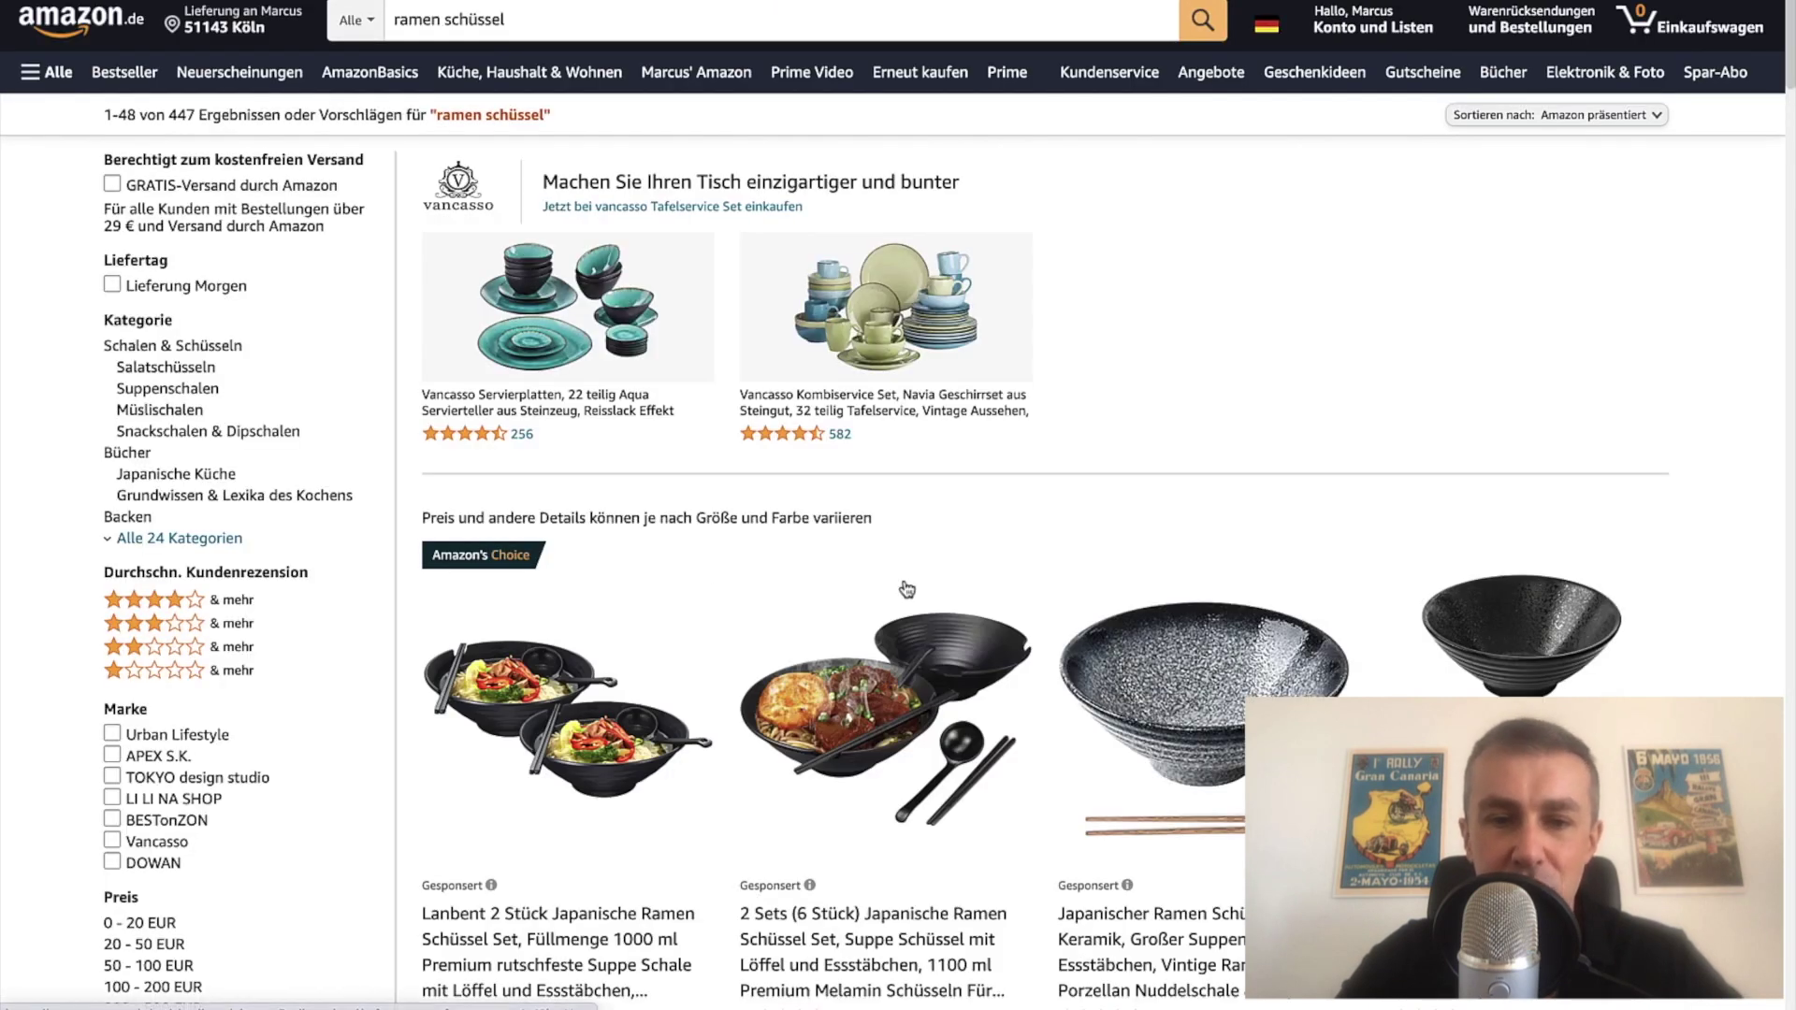
Step: Examine the designs, prices and review counts of the ramen bowl offers in the Amazon.de results
scroll(586, 468, down, 10)
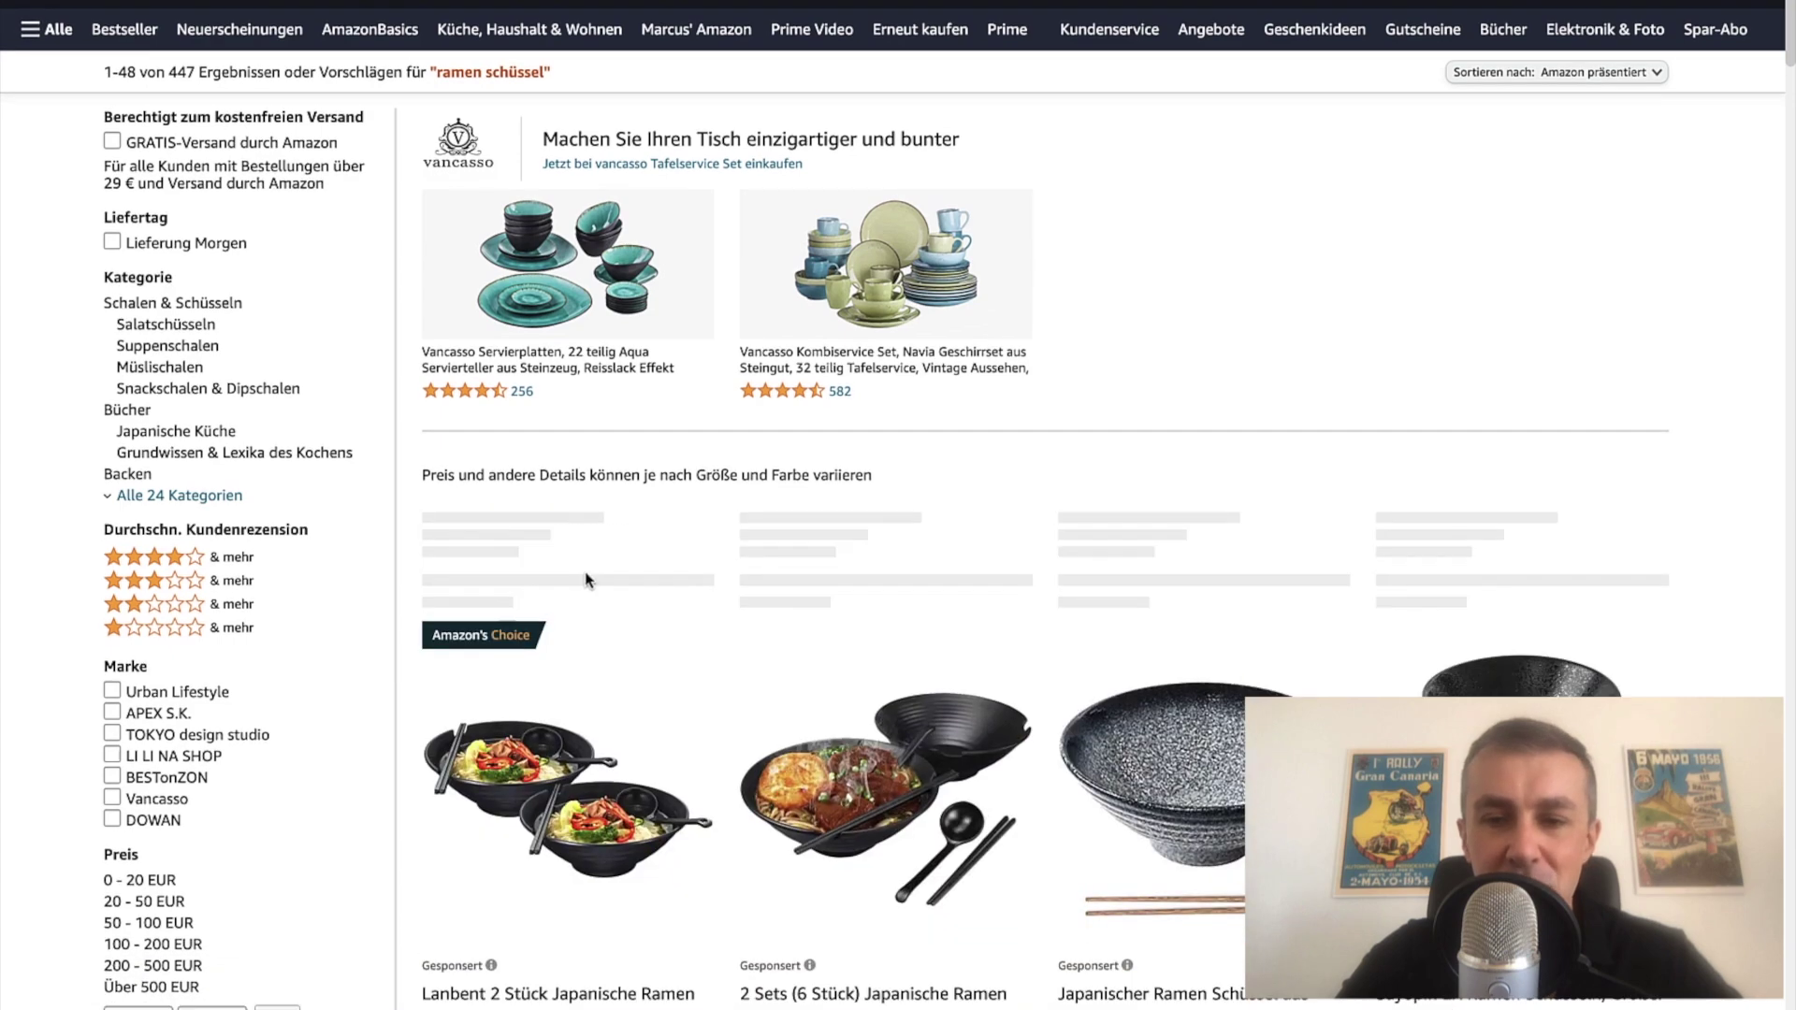
scroll(586, 571, down, 5)
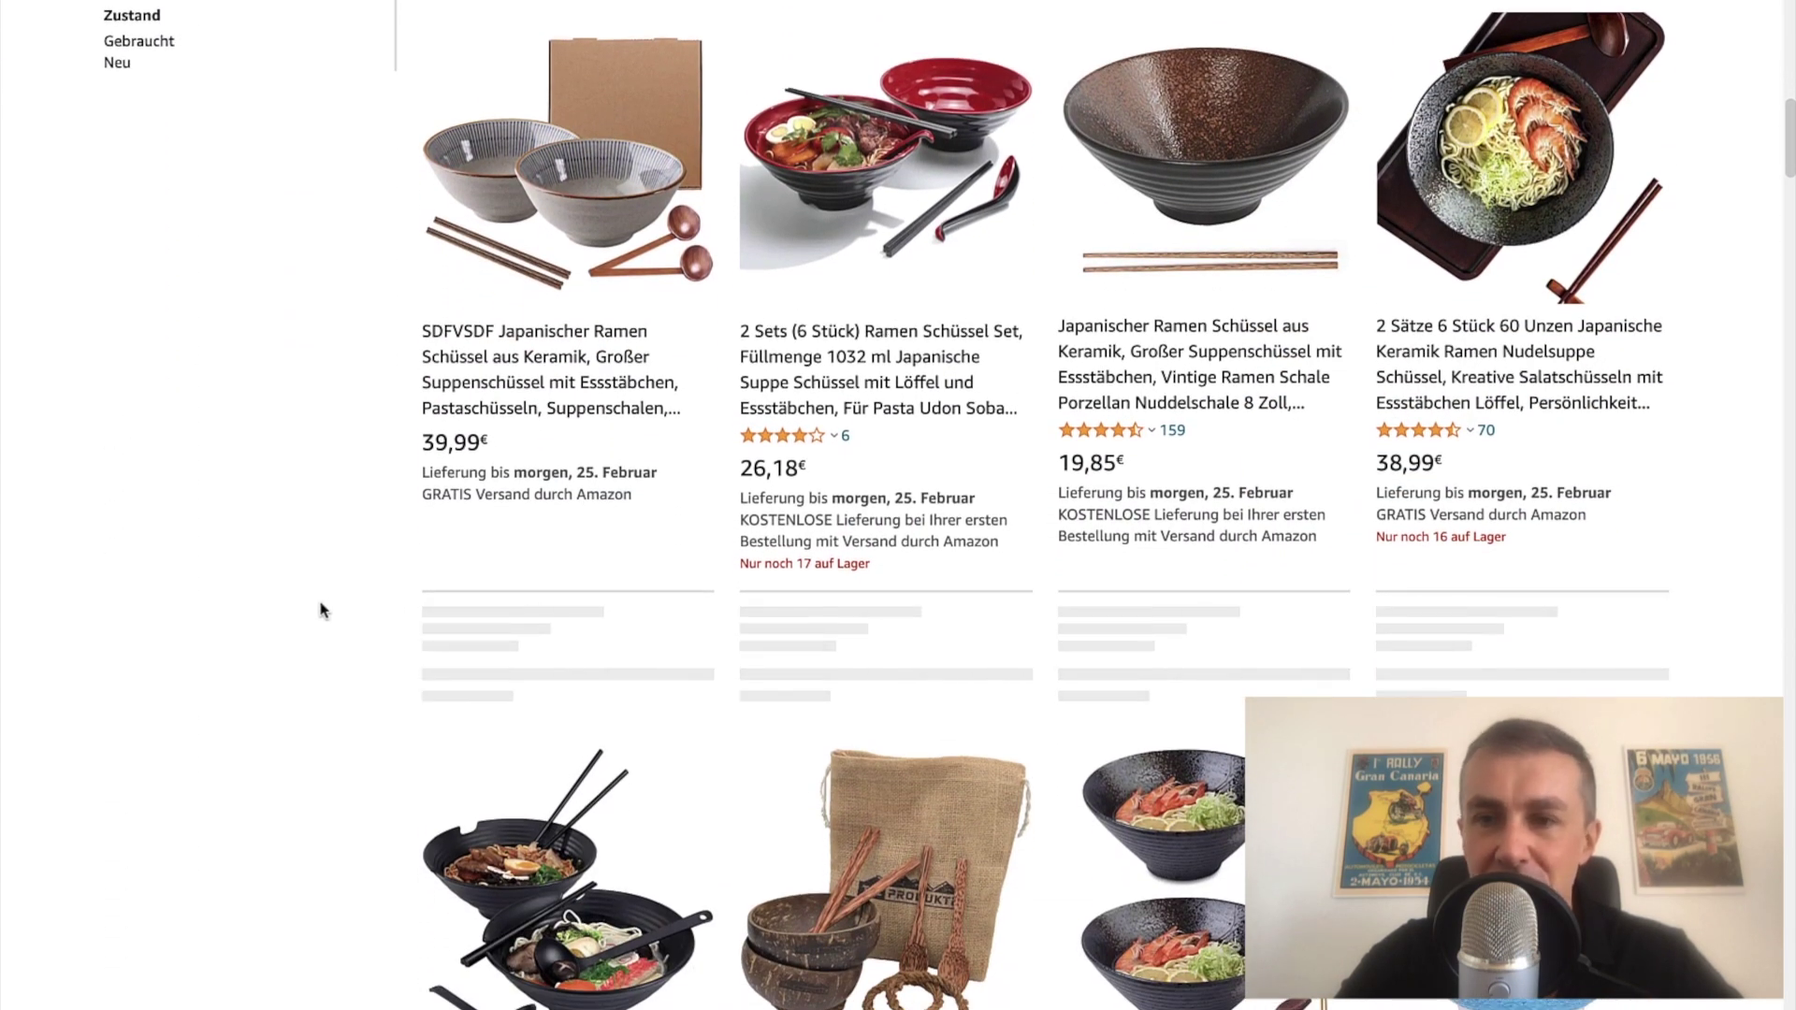
scroll(321, 610, down, 4)
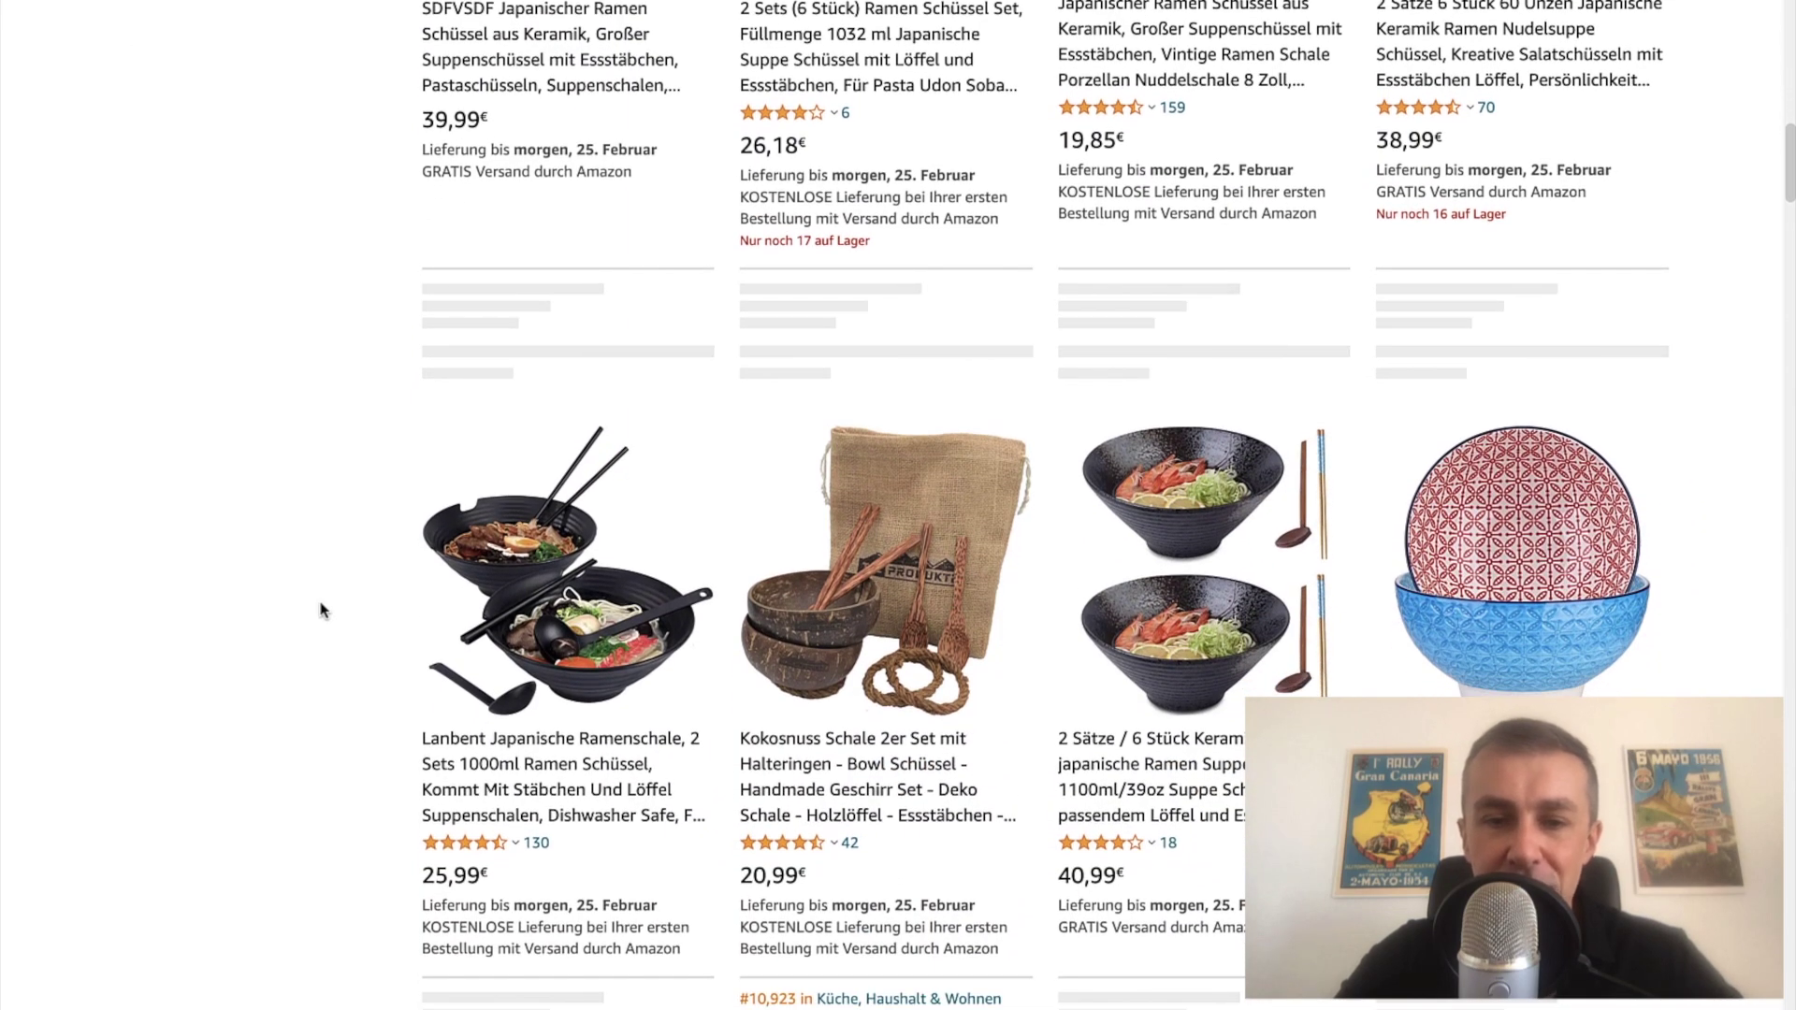
scroll(321, 610, down, 4)
scroll(321, 610, down, 2)
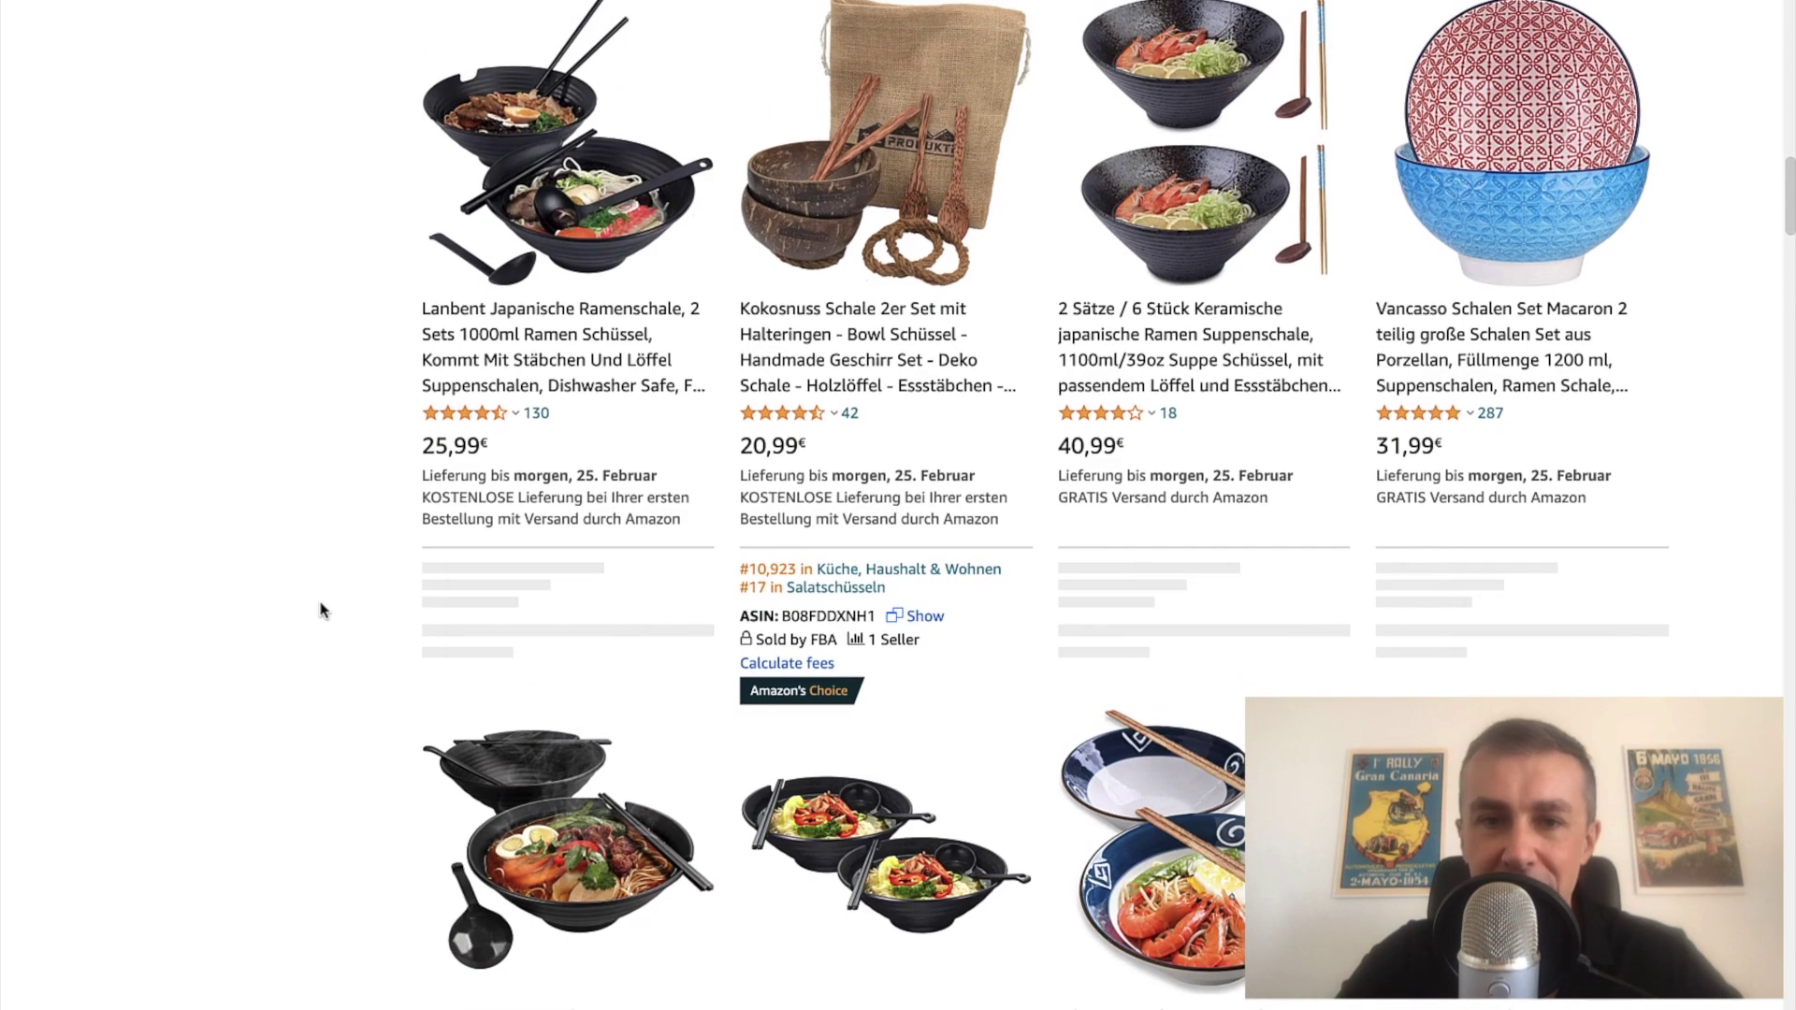
scroll(321, 610, down, 4)
scroll(321, 610, up, 7)
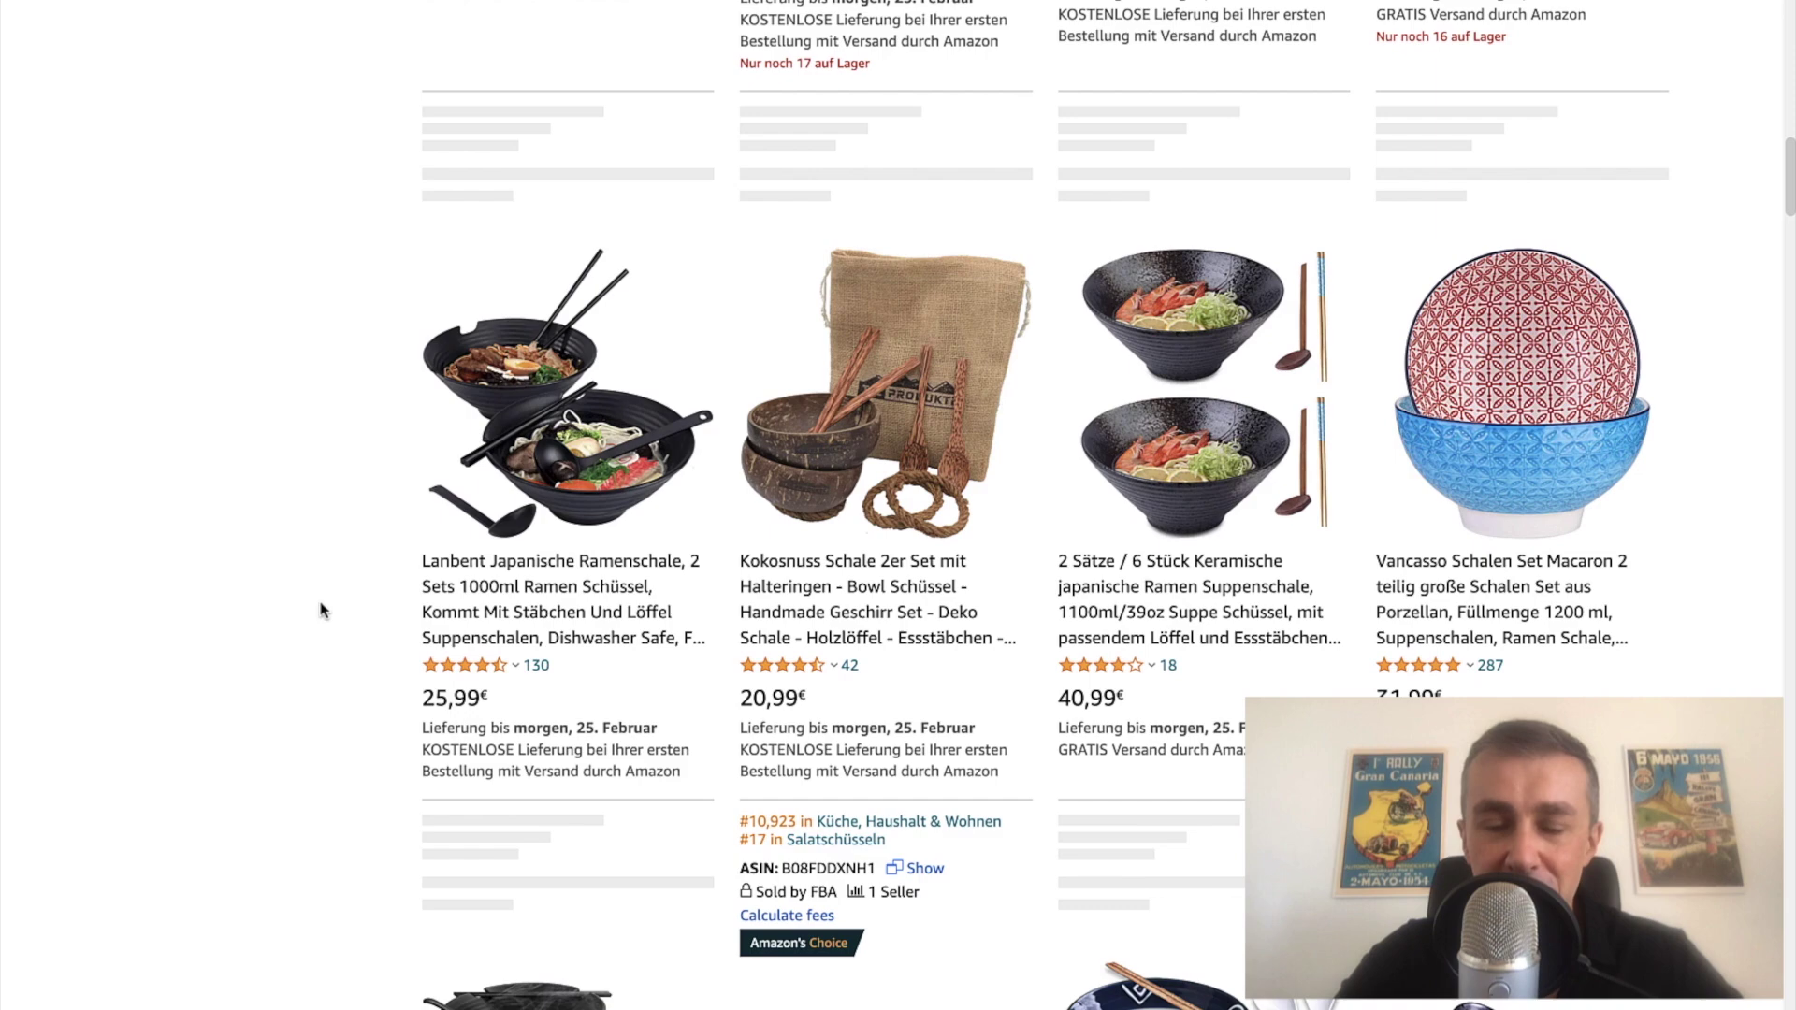
scroll(321, 609, up, 7)
scroll(321, 610, up, 1)
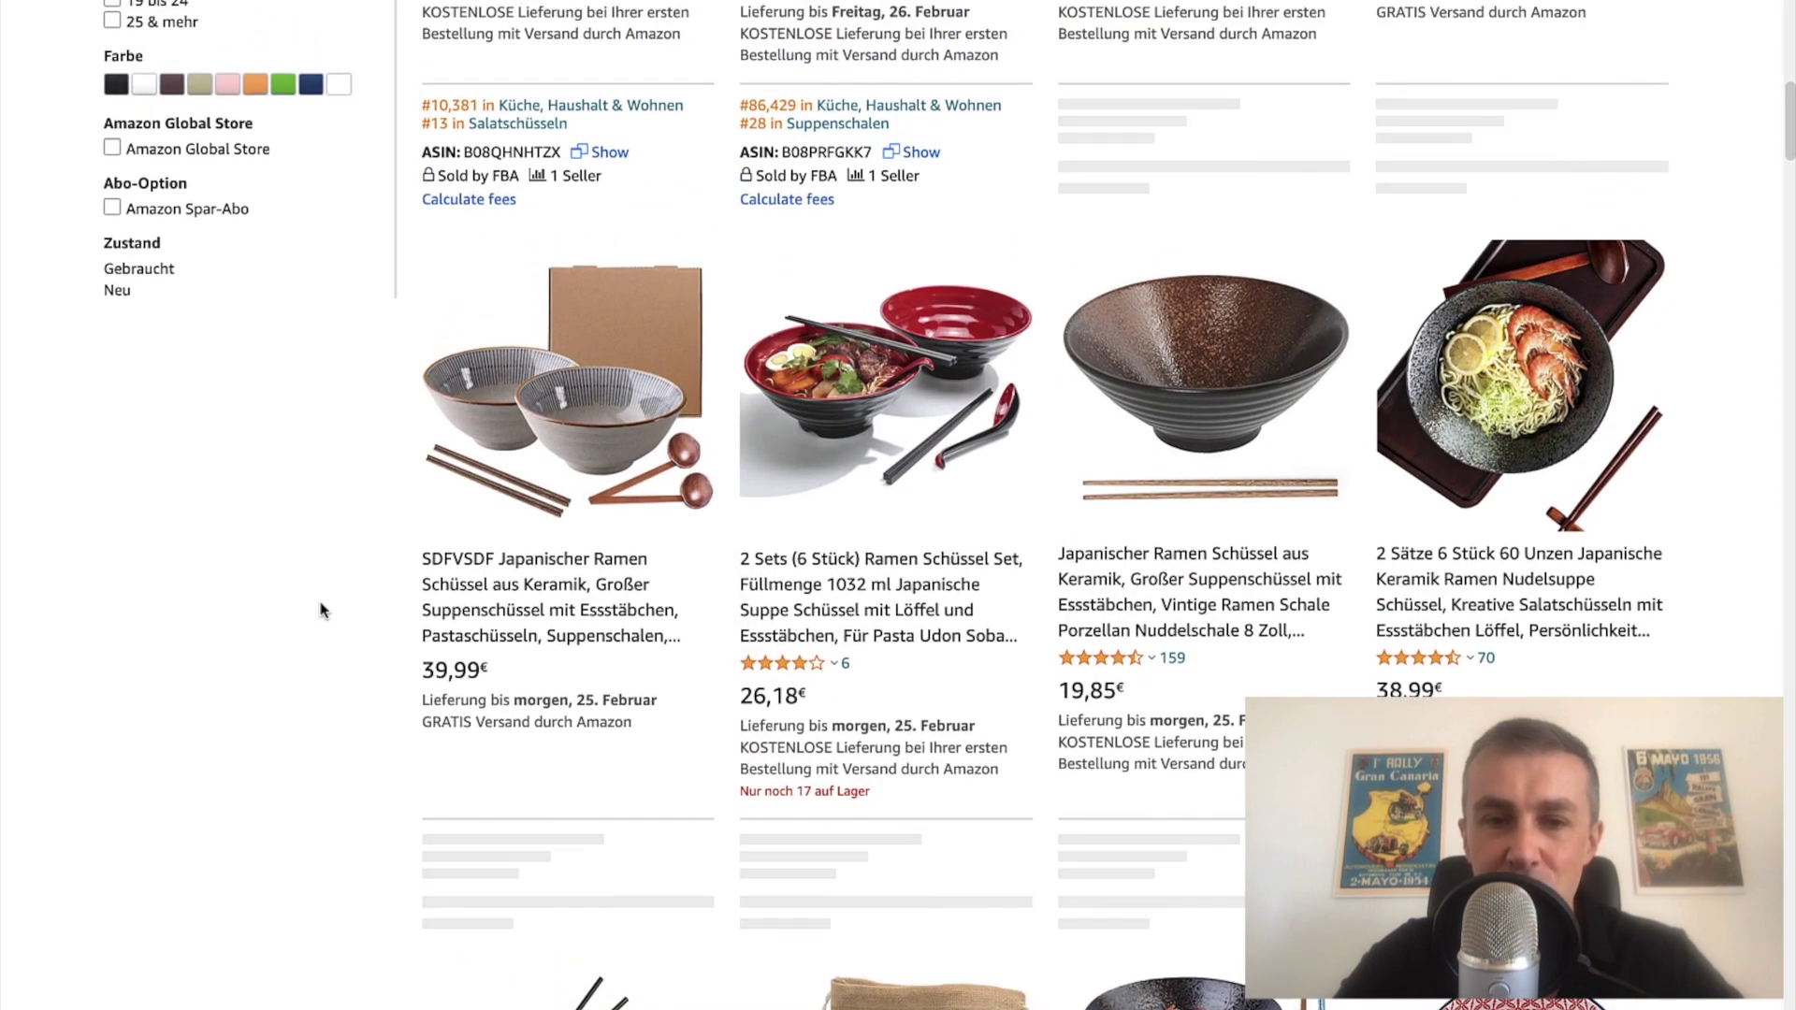
Step: Enlarge the Amazon.de results slightly and compare the ramen bowl offers' sales ranks, fulfillment and number of sellers
key(ctrl+plus)
key(ctrl+plus)
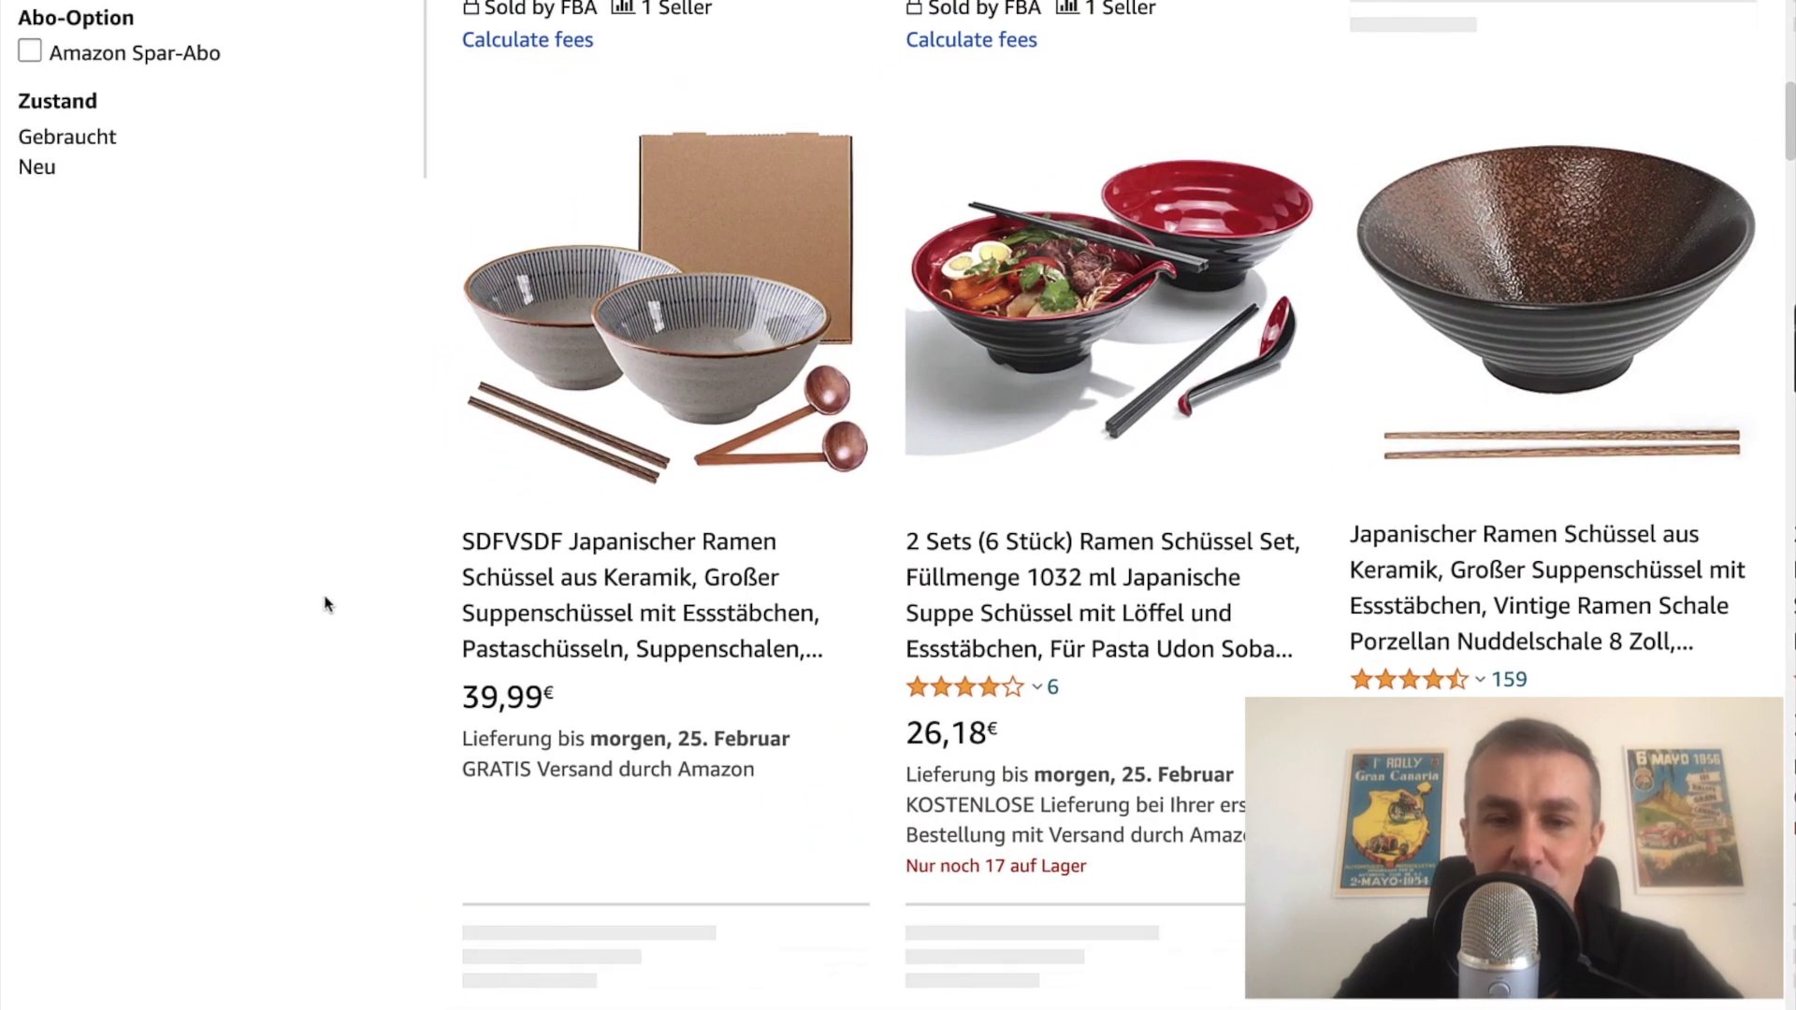
key(ctrl+minus)
key(ctrl+minus)
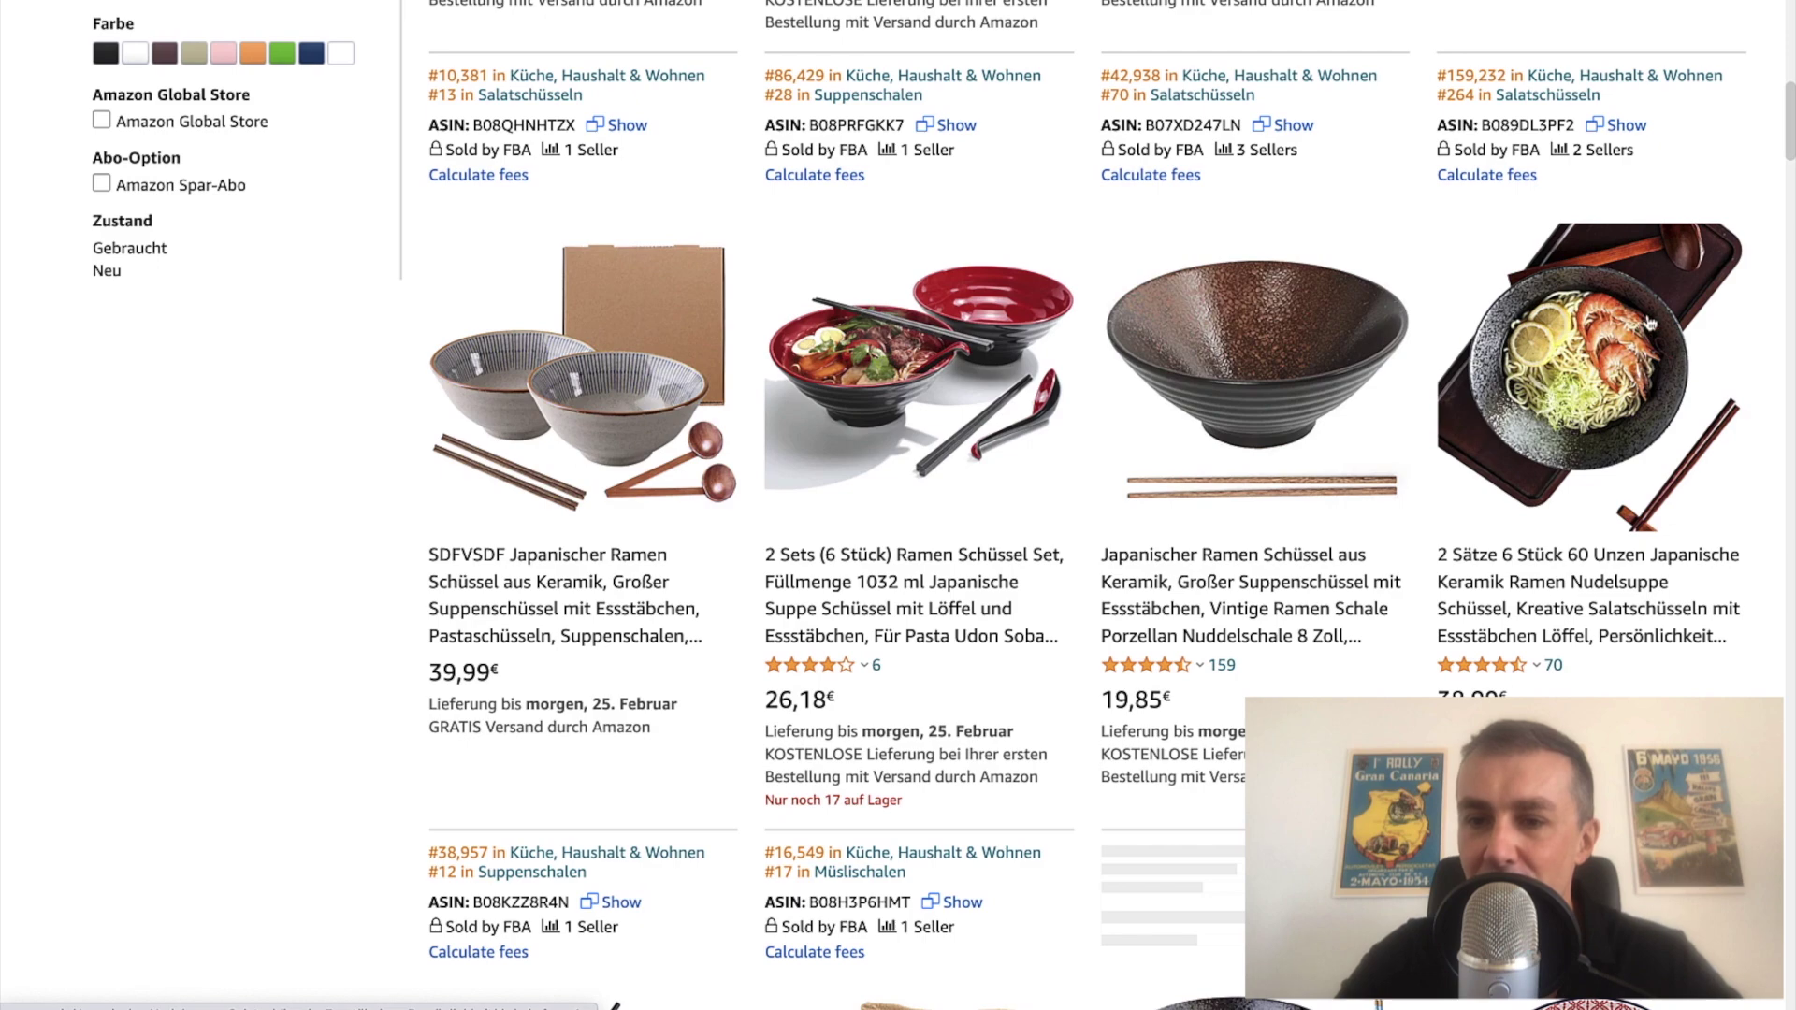
scroll(1427, 530, down, 6)
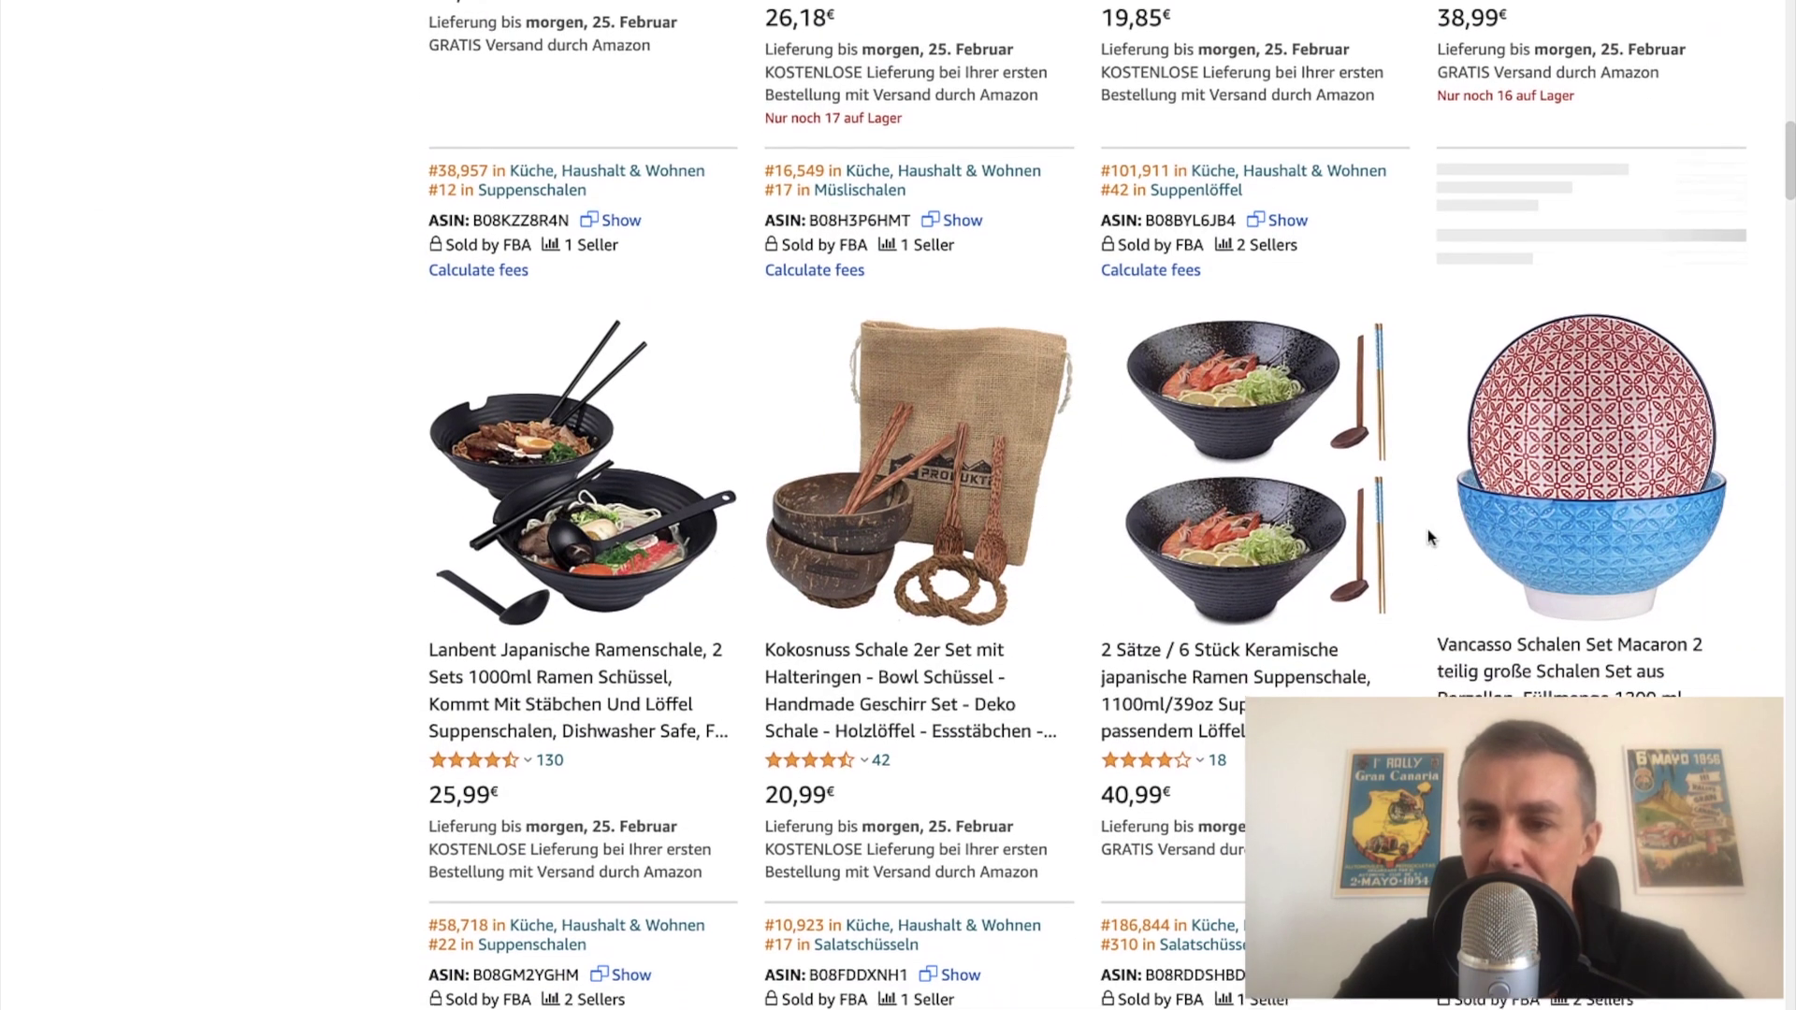
scroll(1428, 537, down, 1)
scroll(1427, 537, down, 1)
scroll(1427, 529, down, 5)
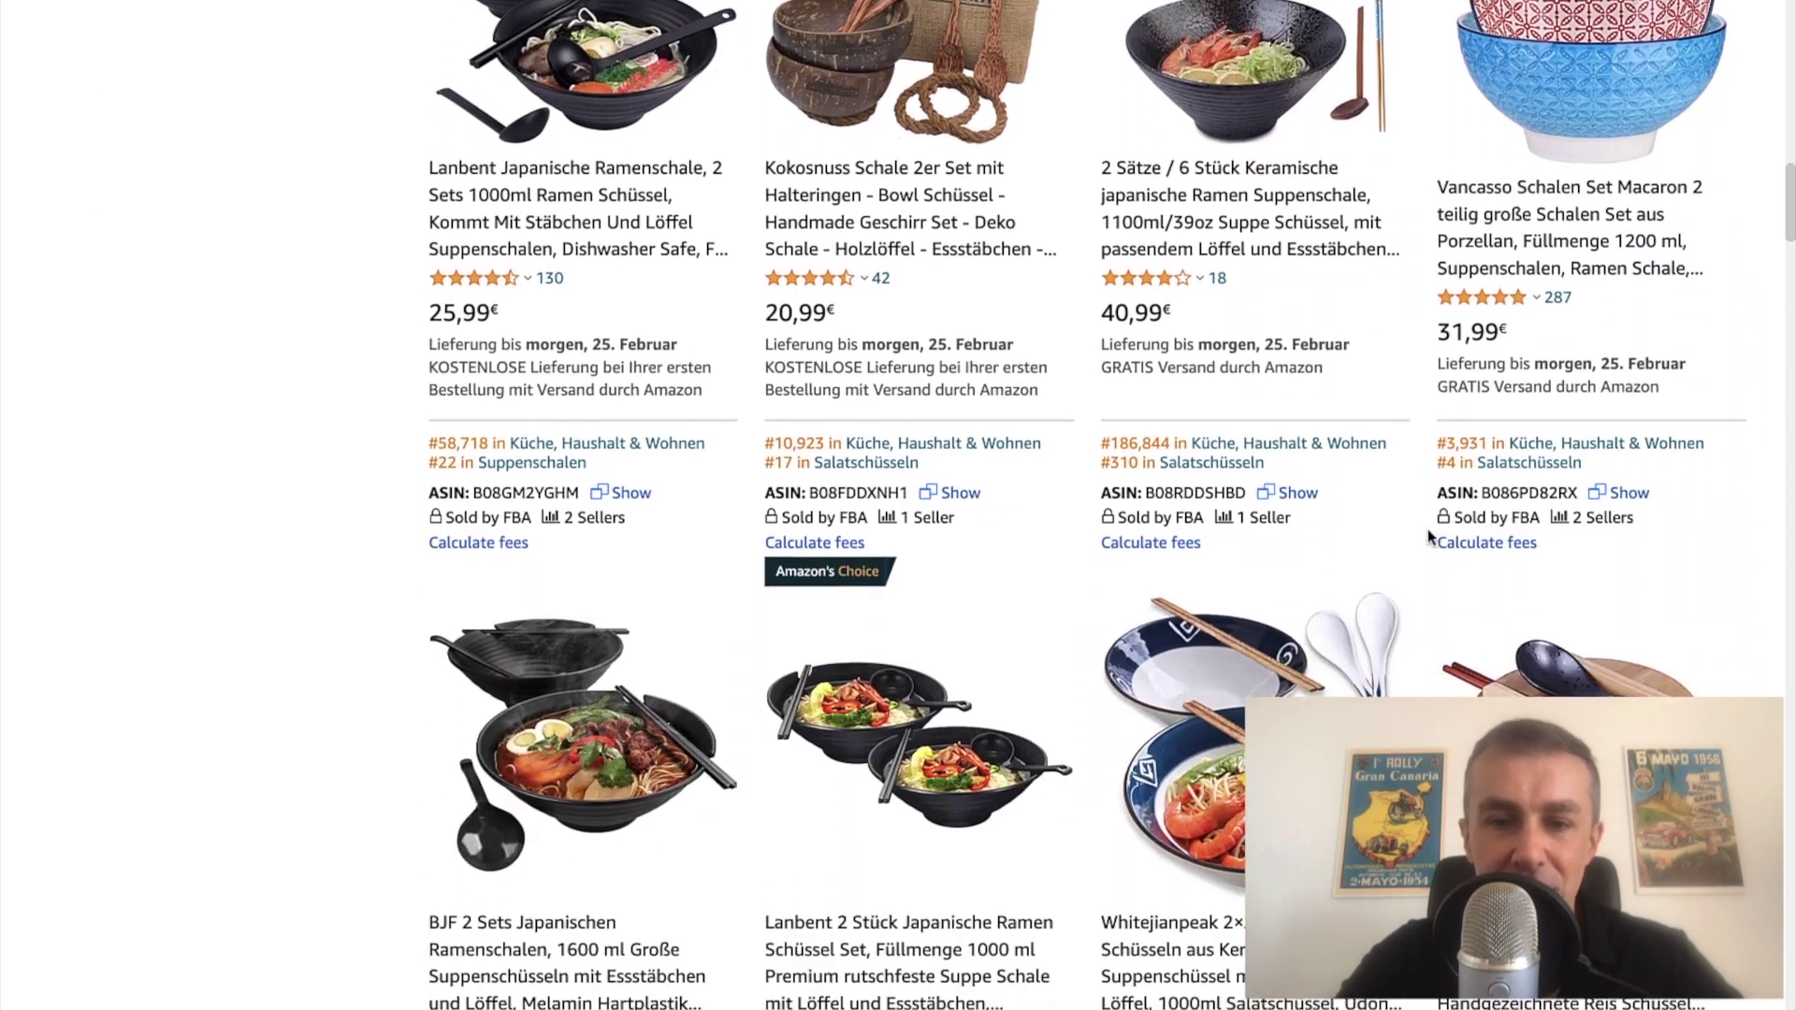
scroll(1427, 537, down, 1)
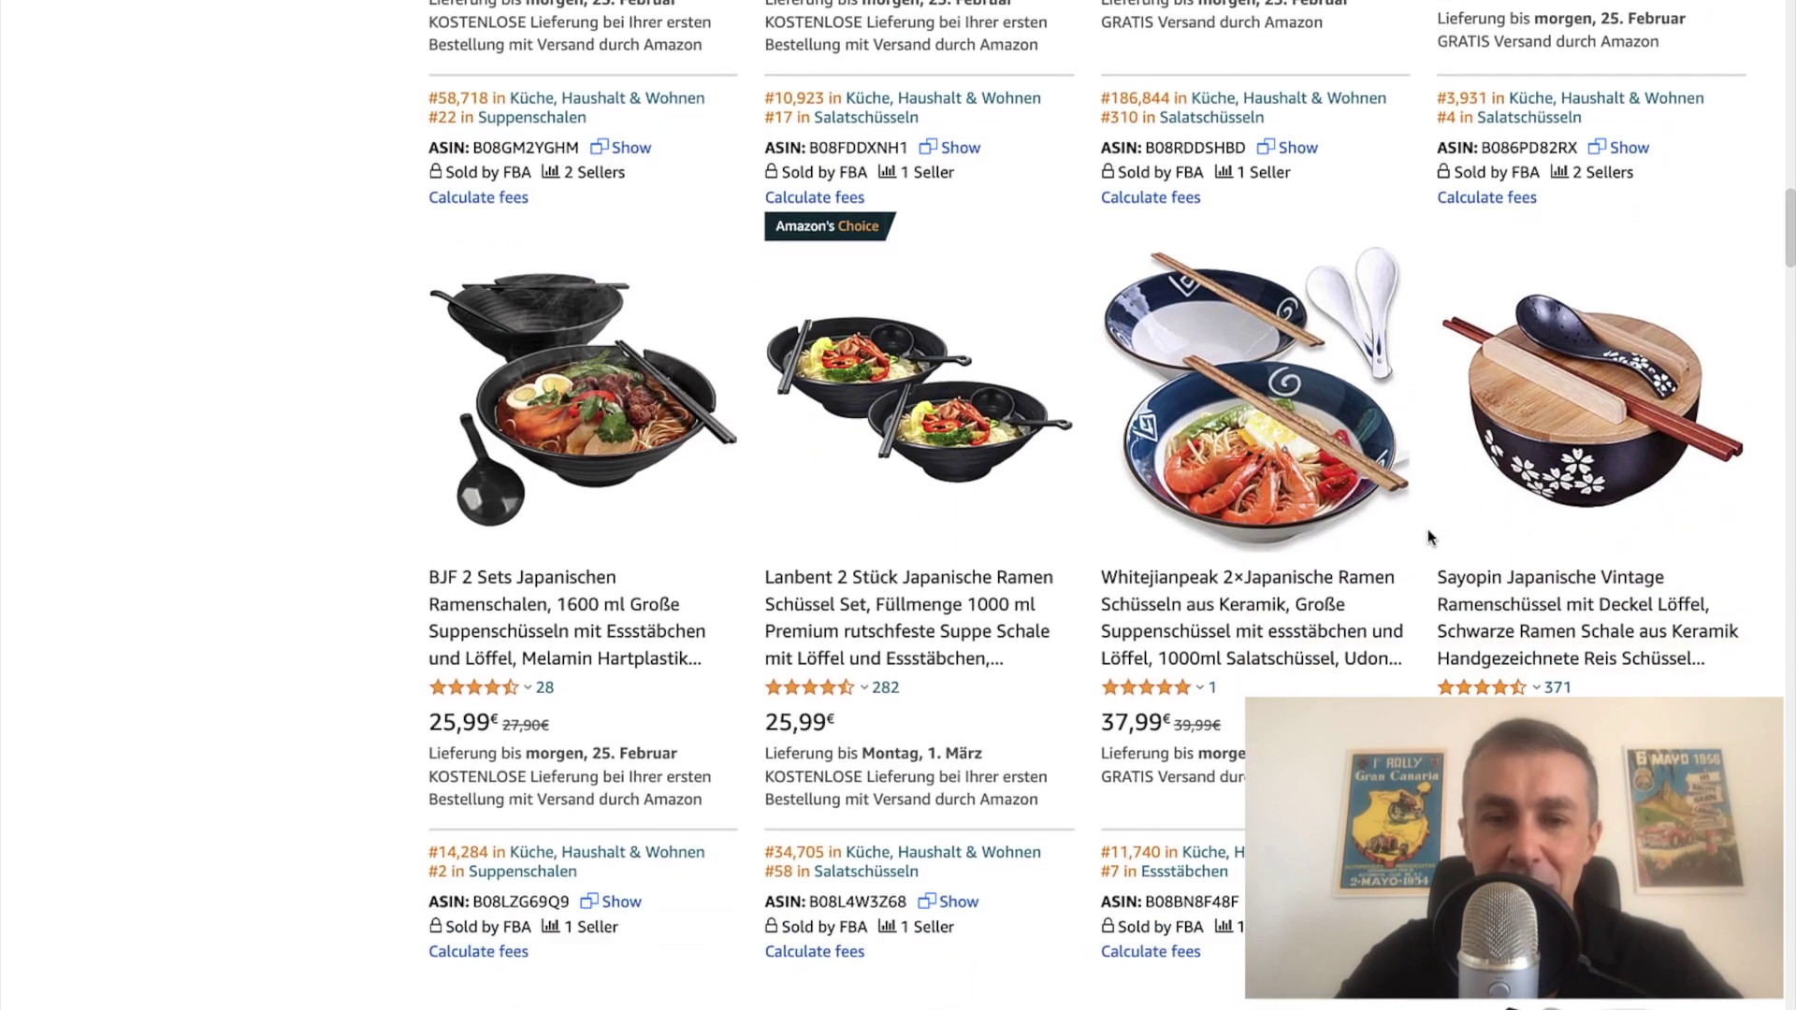
scroll(1427, 533, up, 12)
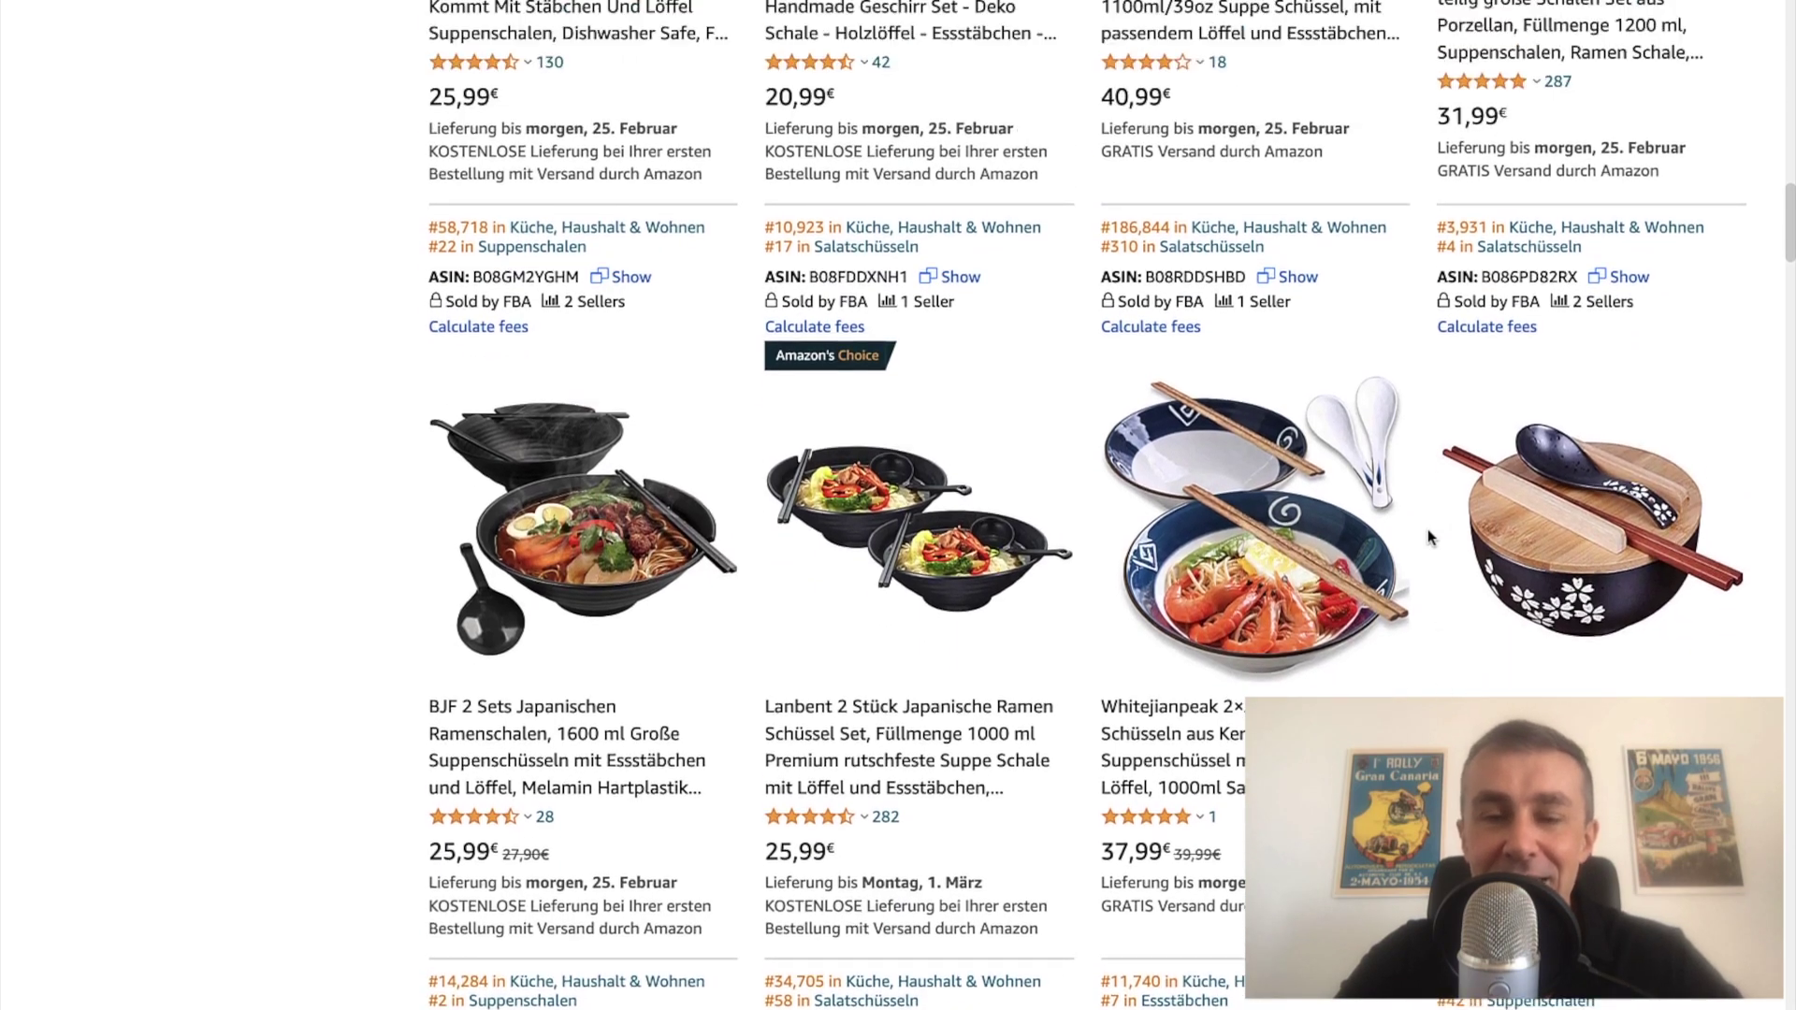
scroll(1427, 530, up, 10)
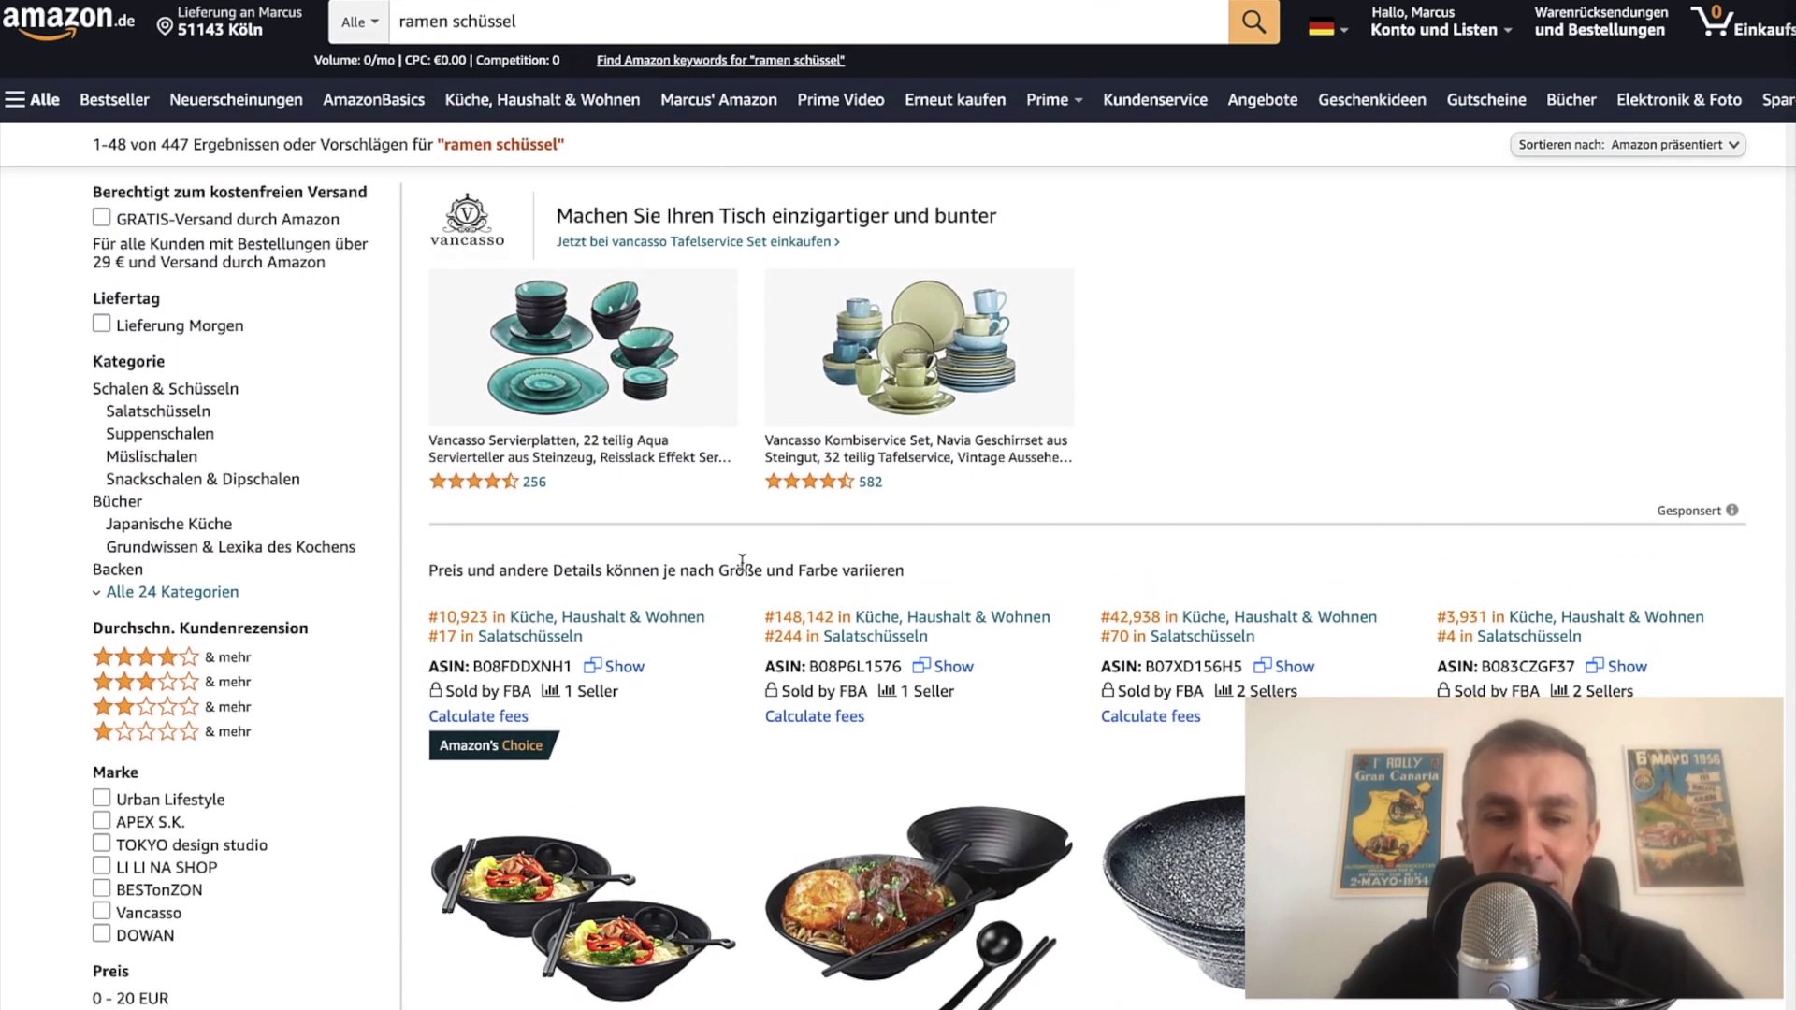
Step: Switch back to Helium 10 Black Box, open the Competitors research, and return to the Amazon.de ramen bowl results
scroll(380, 744, down, 5)
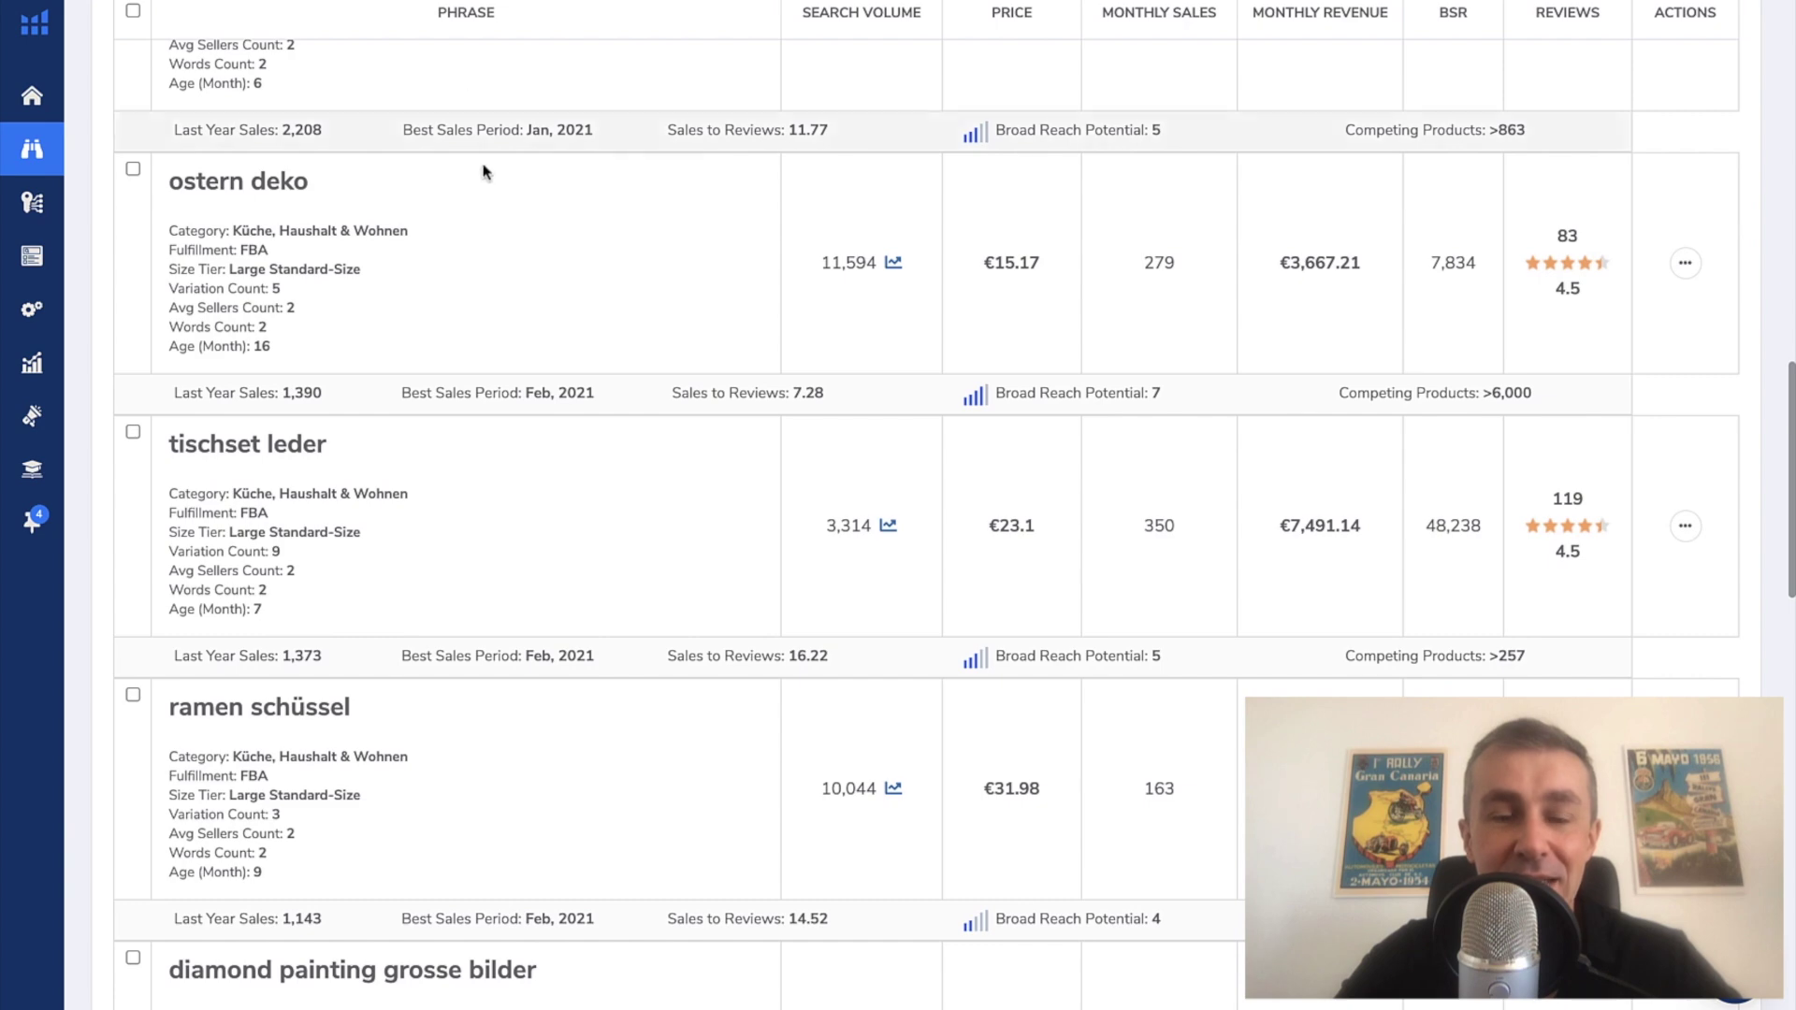
scroll(484, 173, up, 15)
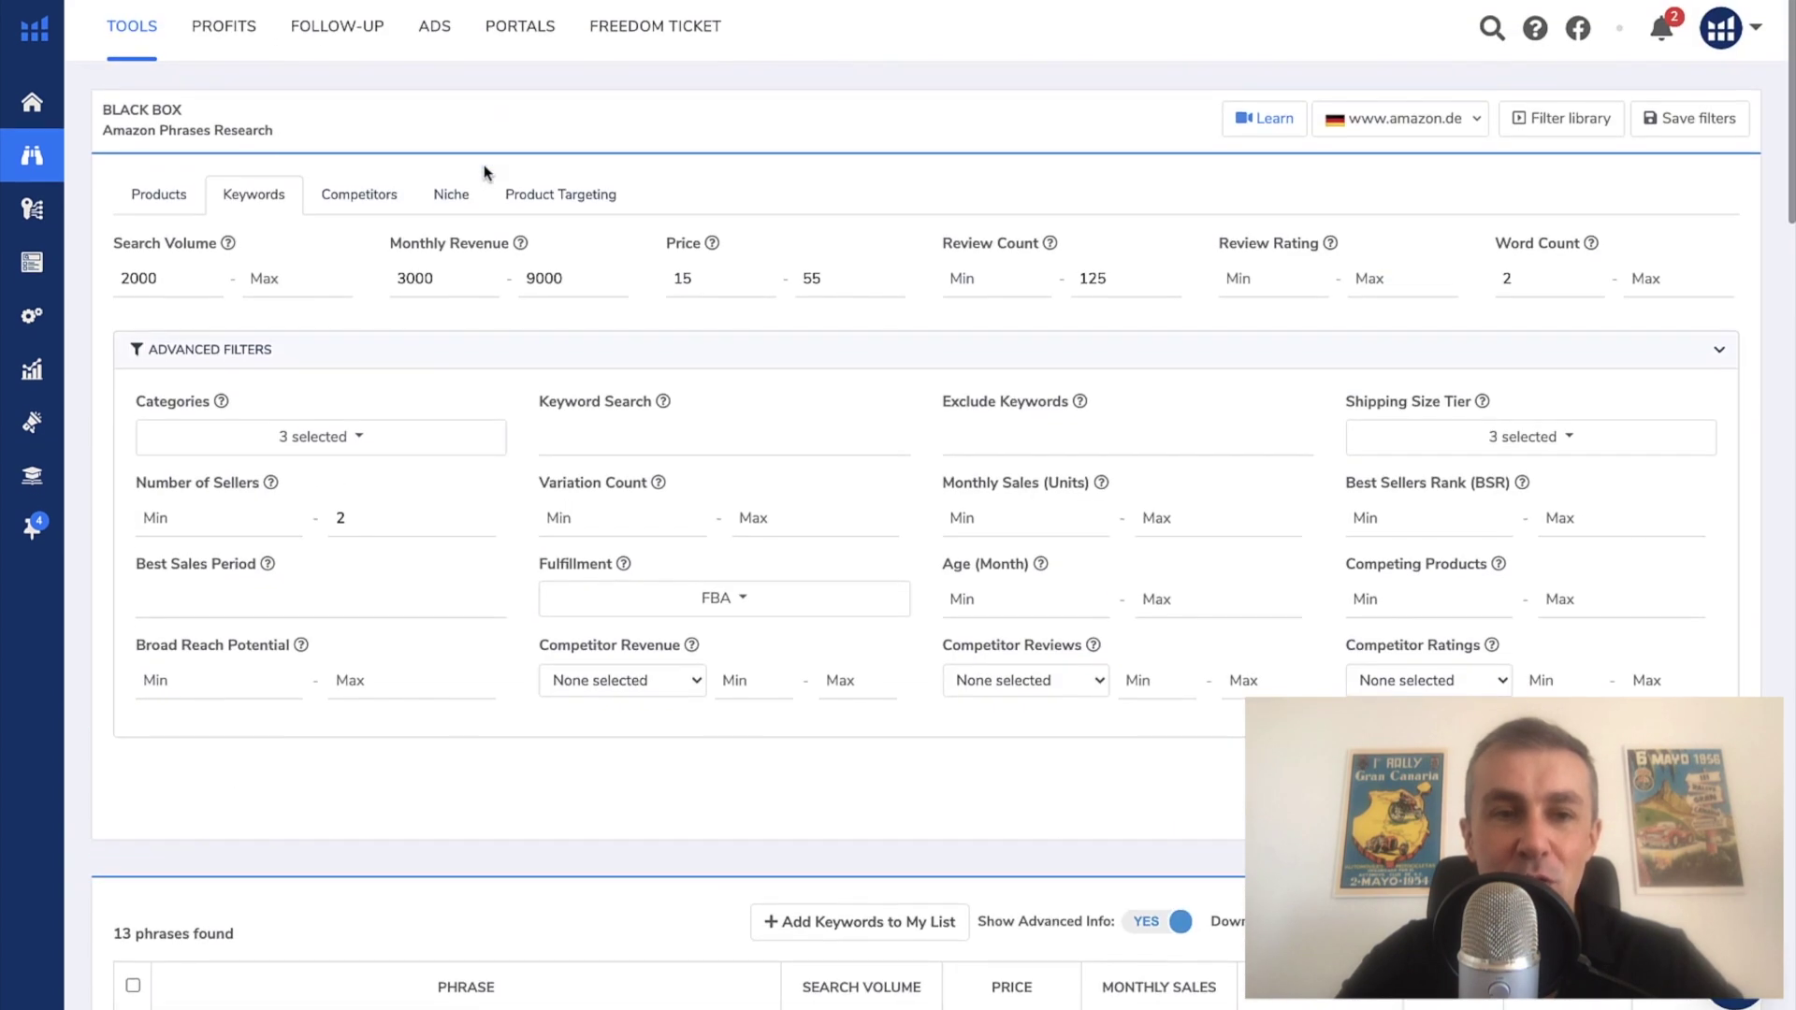
click(356, 194)
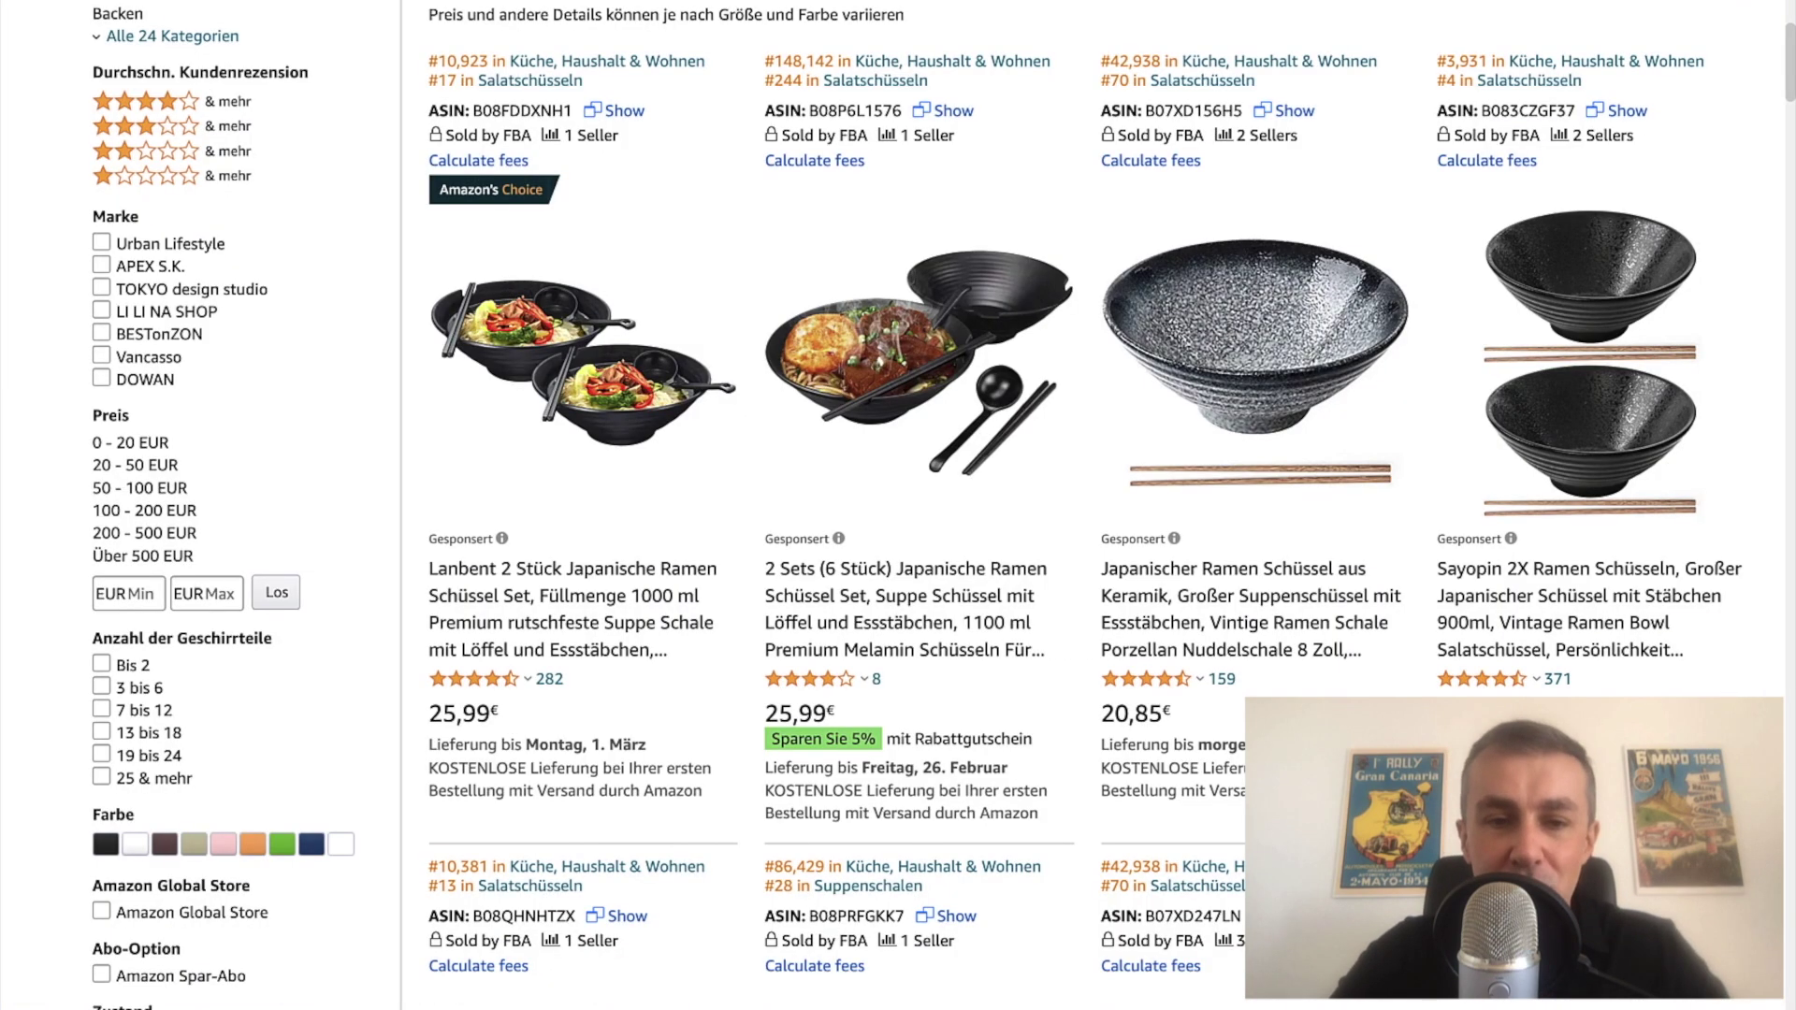
Step: Copy ASIN B08QHNHTZX of the two-bowl ceramic ramen set on Amazon.de and run a Helium 10 Black Box competitor search with it
scroll(753, 723, down, 2)
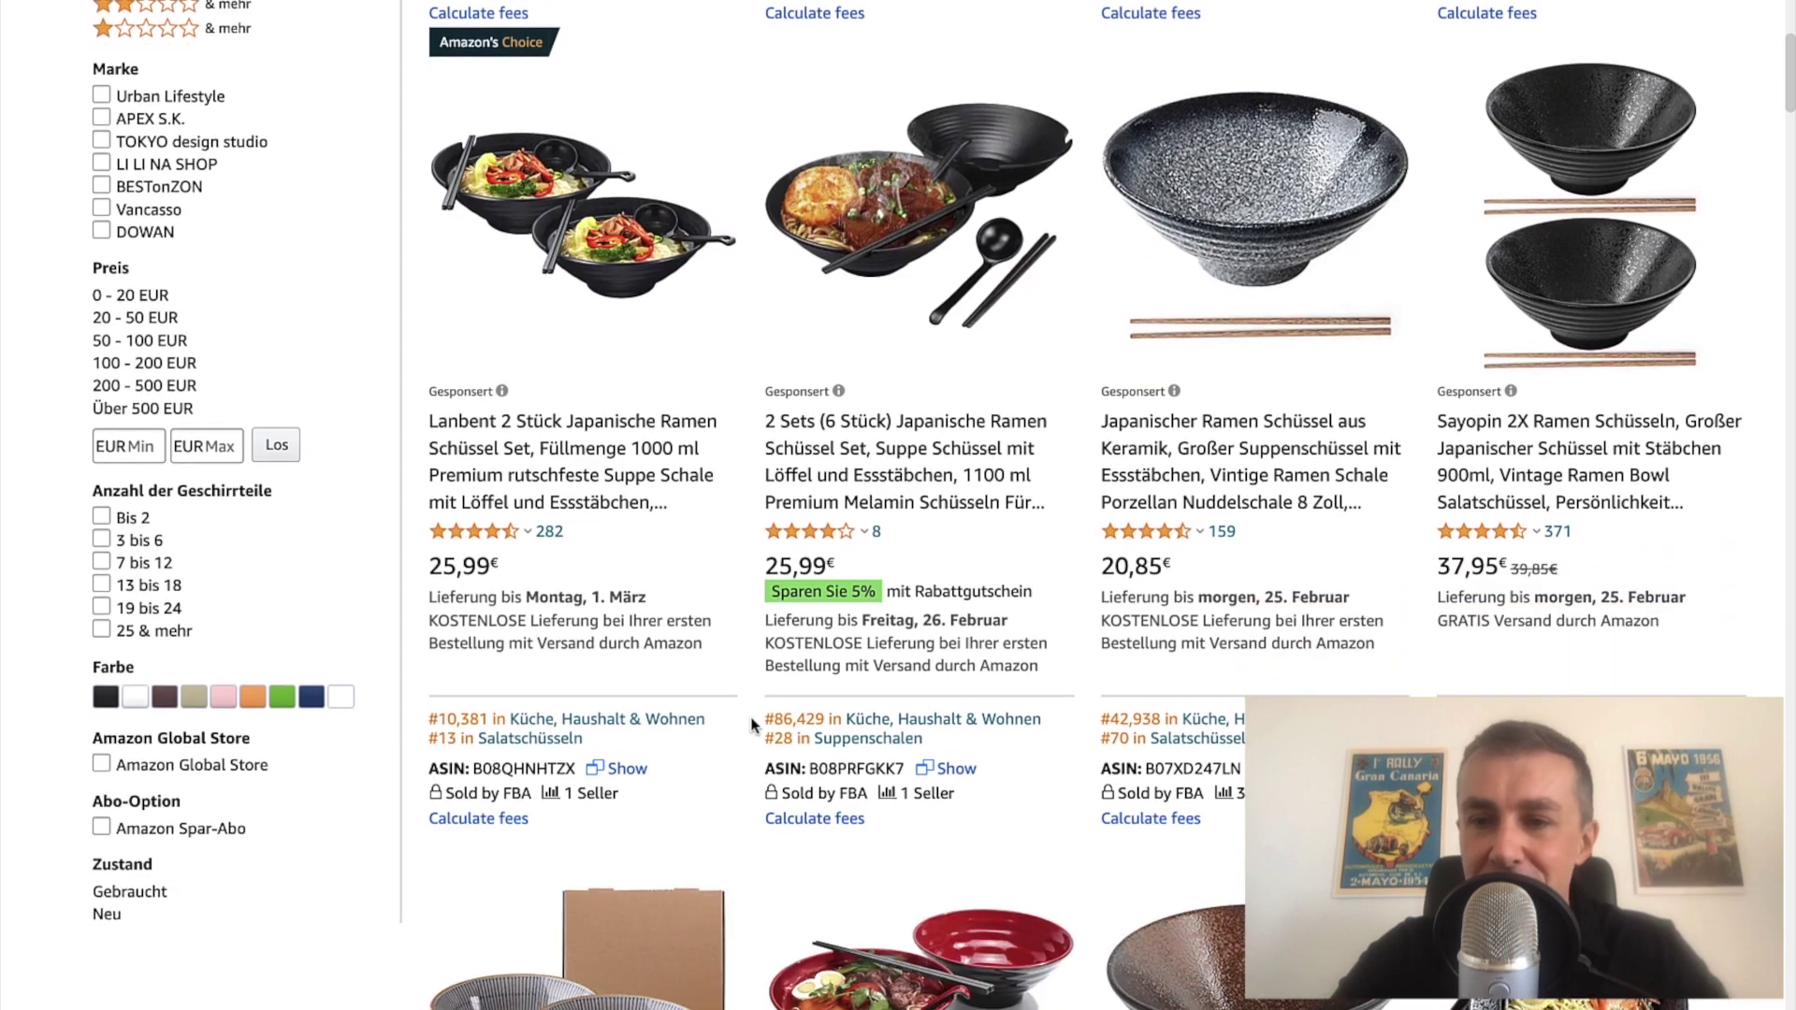
scroll(779, 726, down, 6)
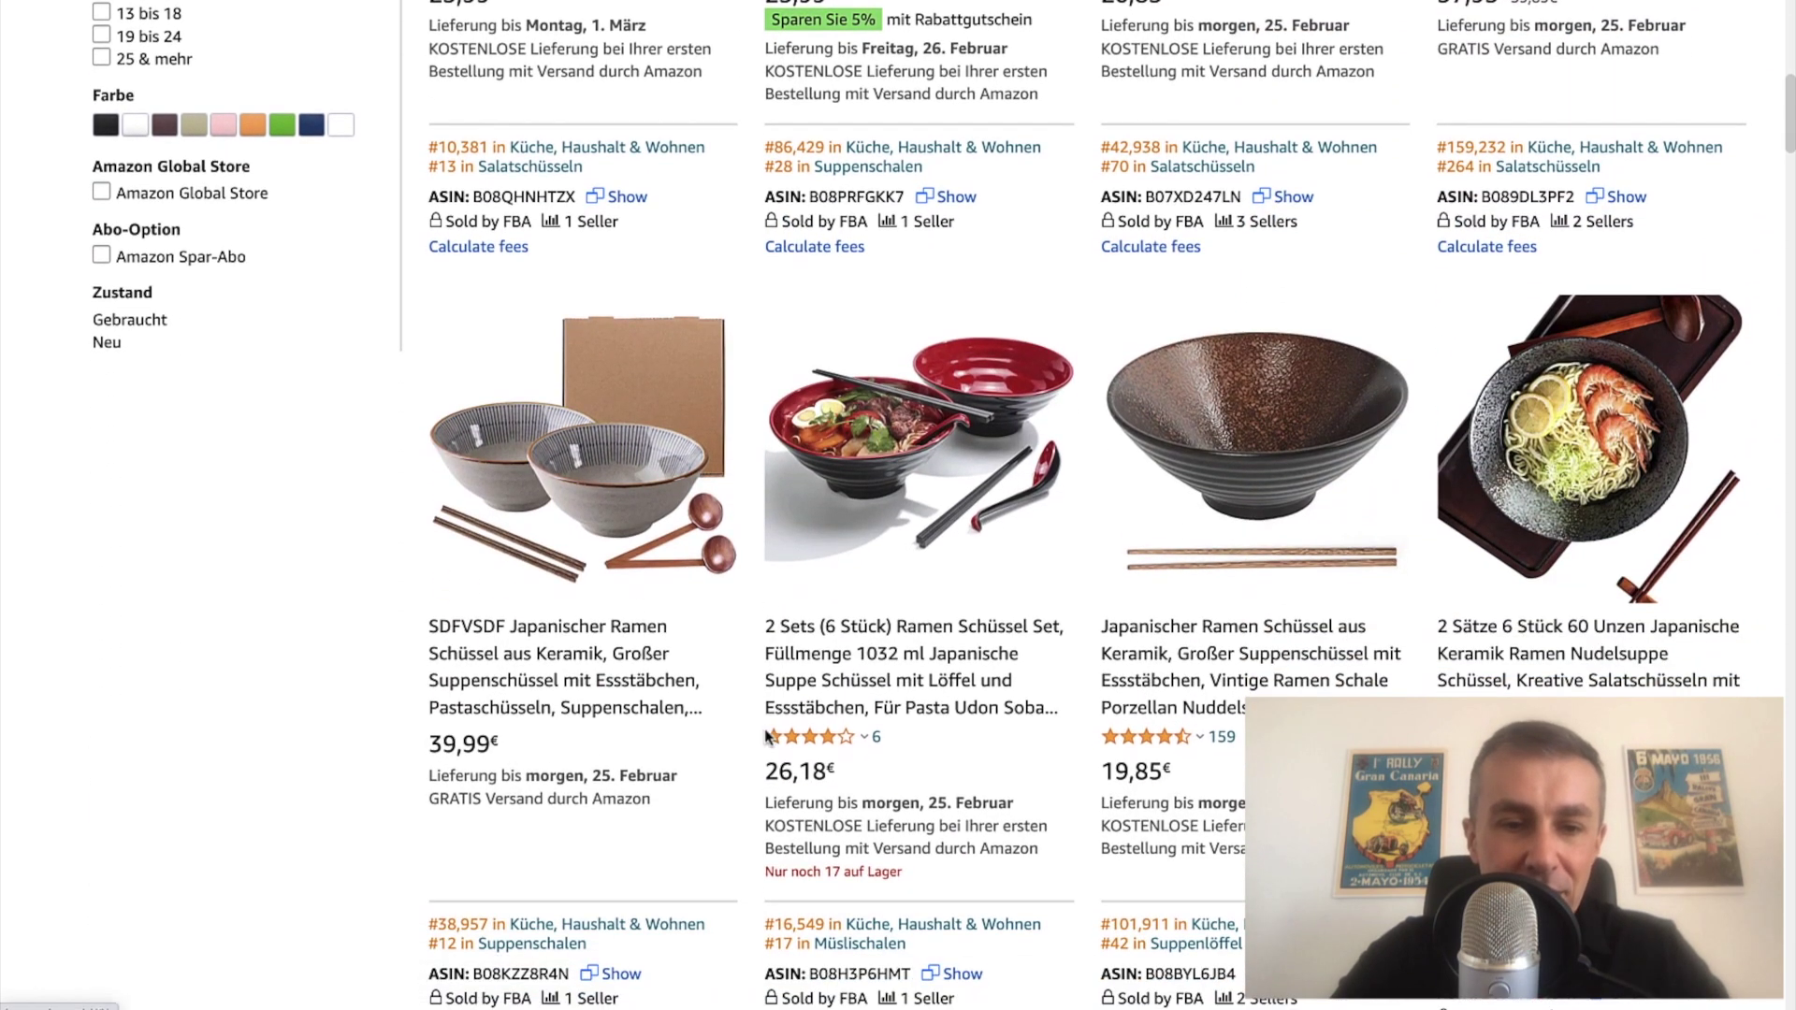
mouse_move(786, 737)
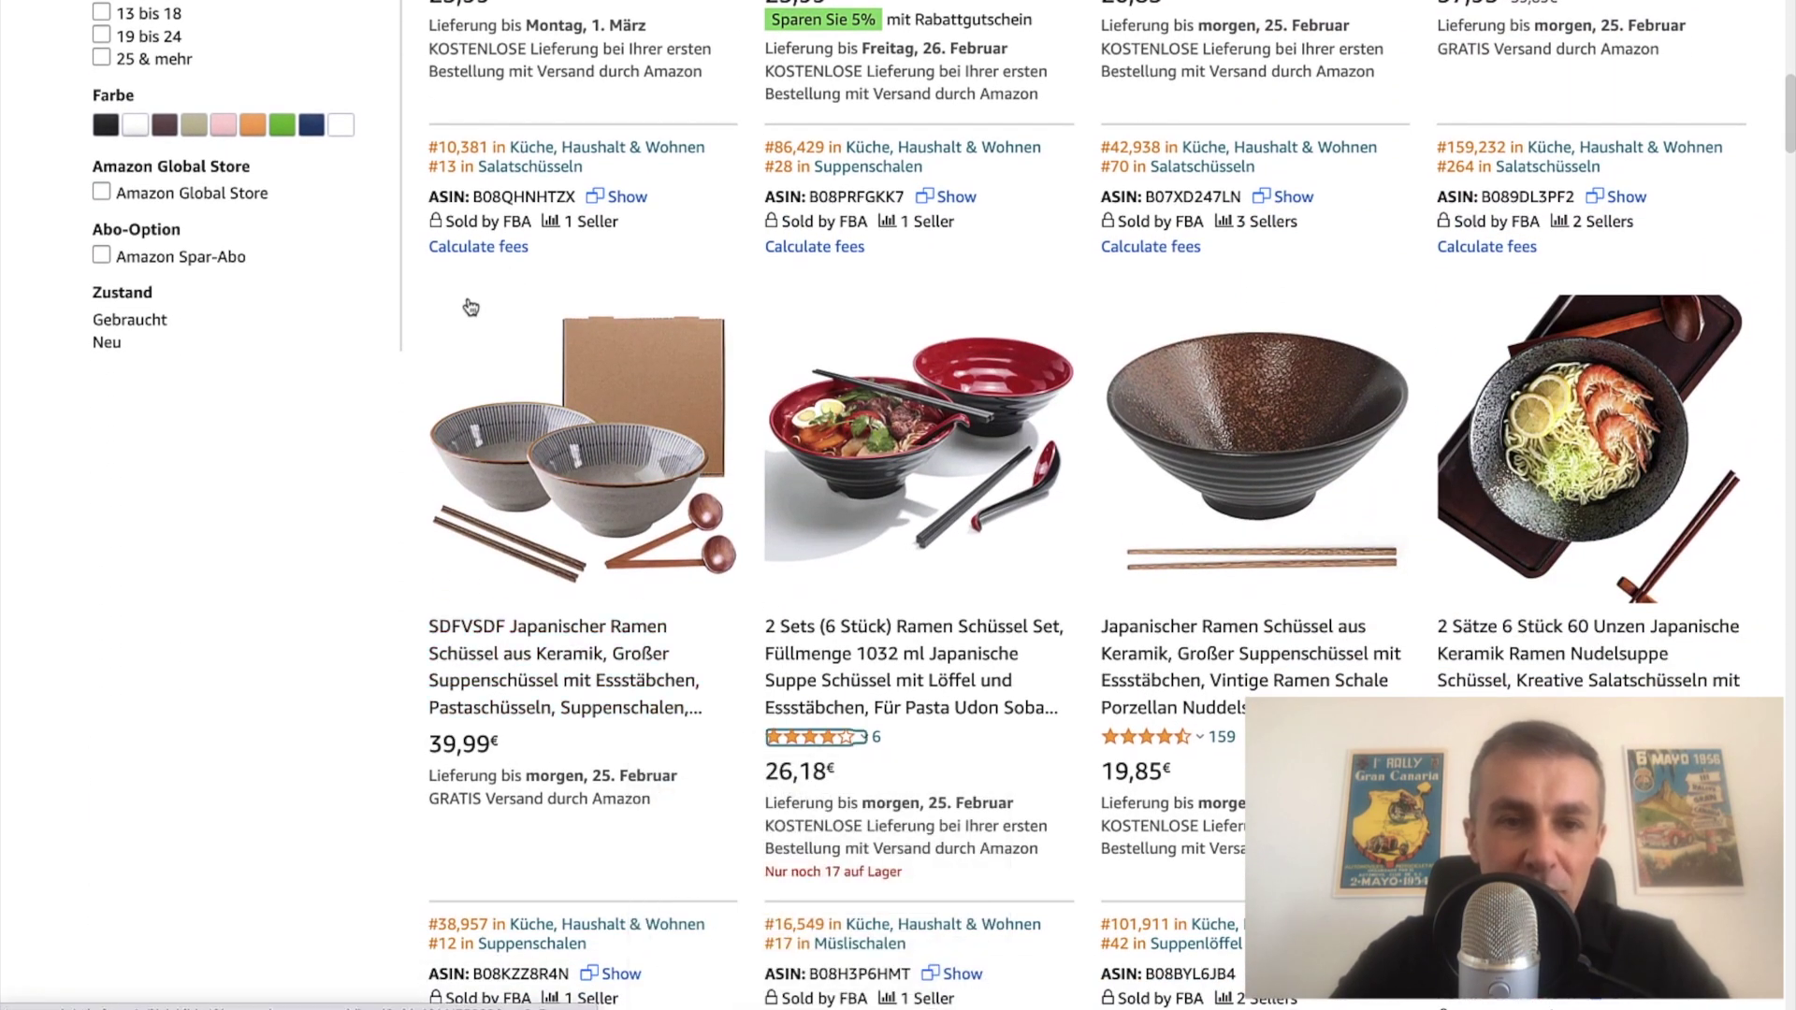
double_click(498, 198)
key(ctrl+c)
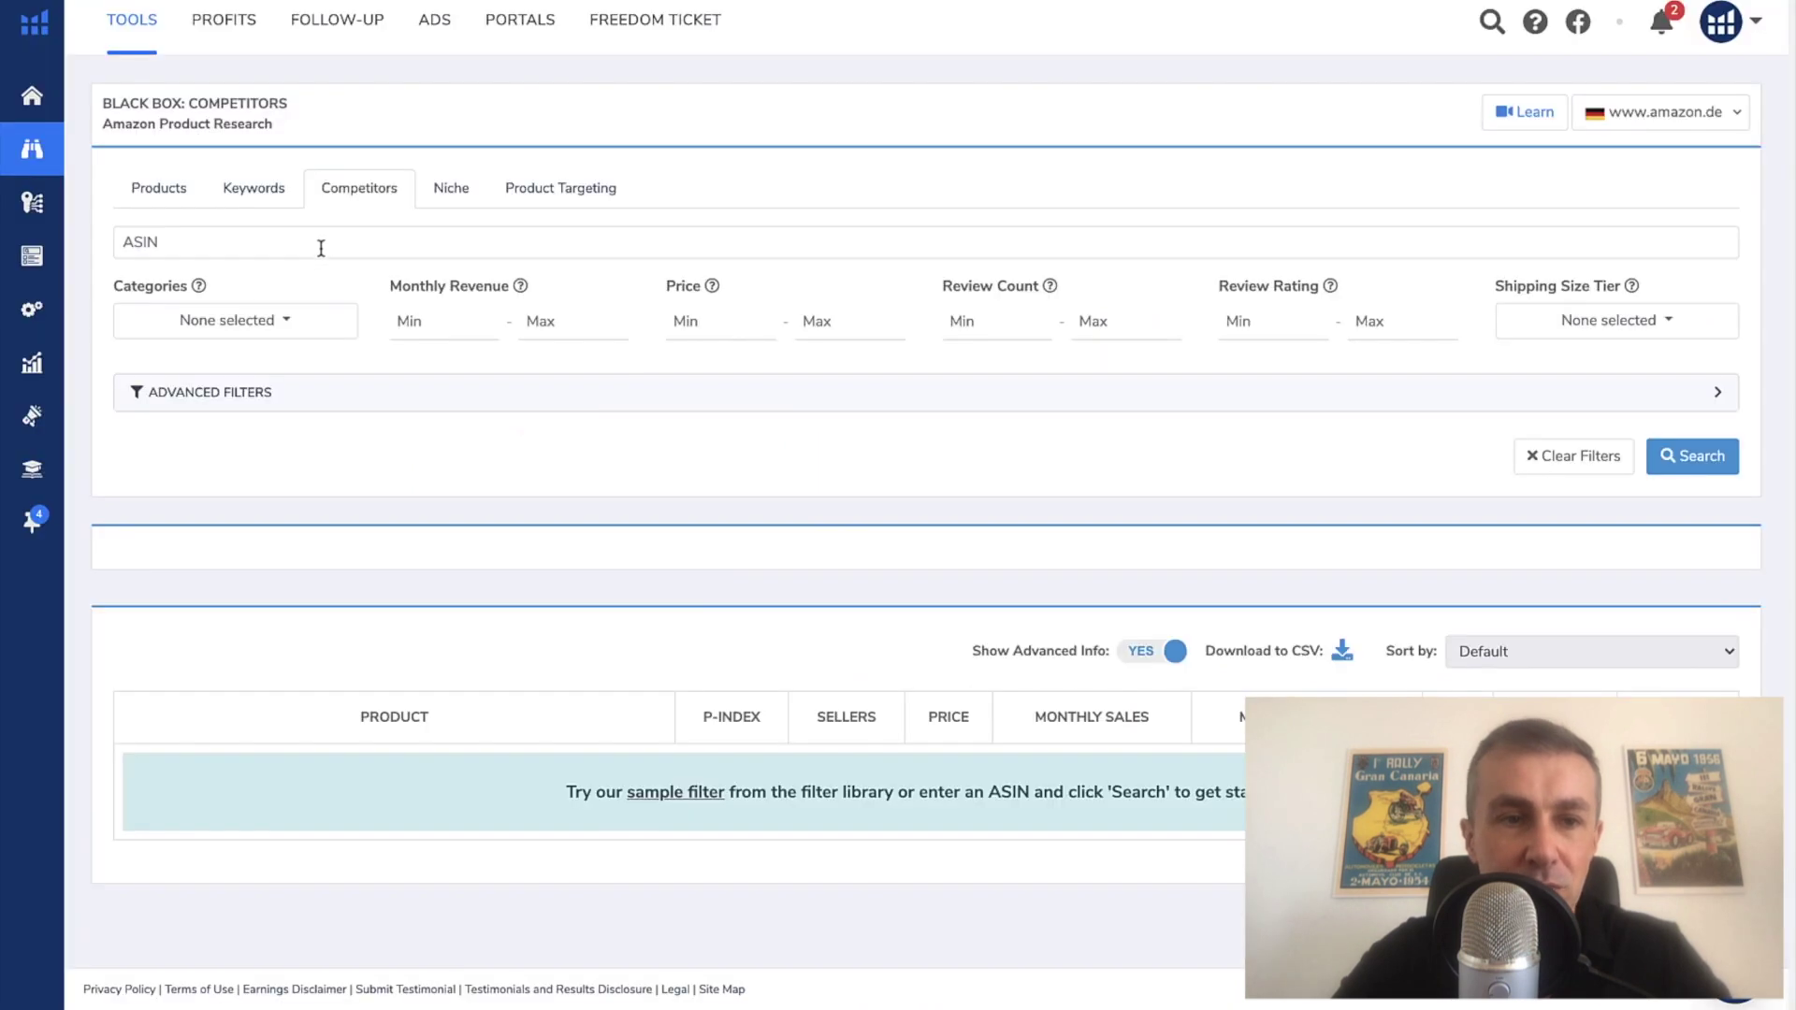
click(321, 247)
key(ctrl+v)
click(1679, 459)
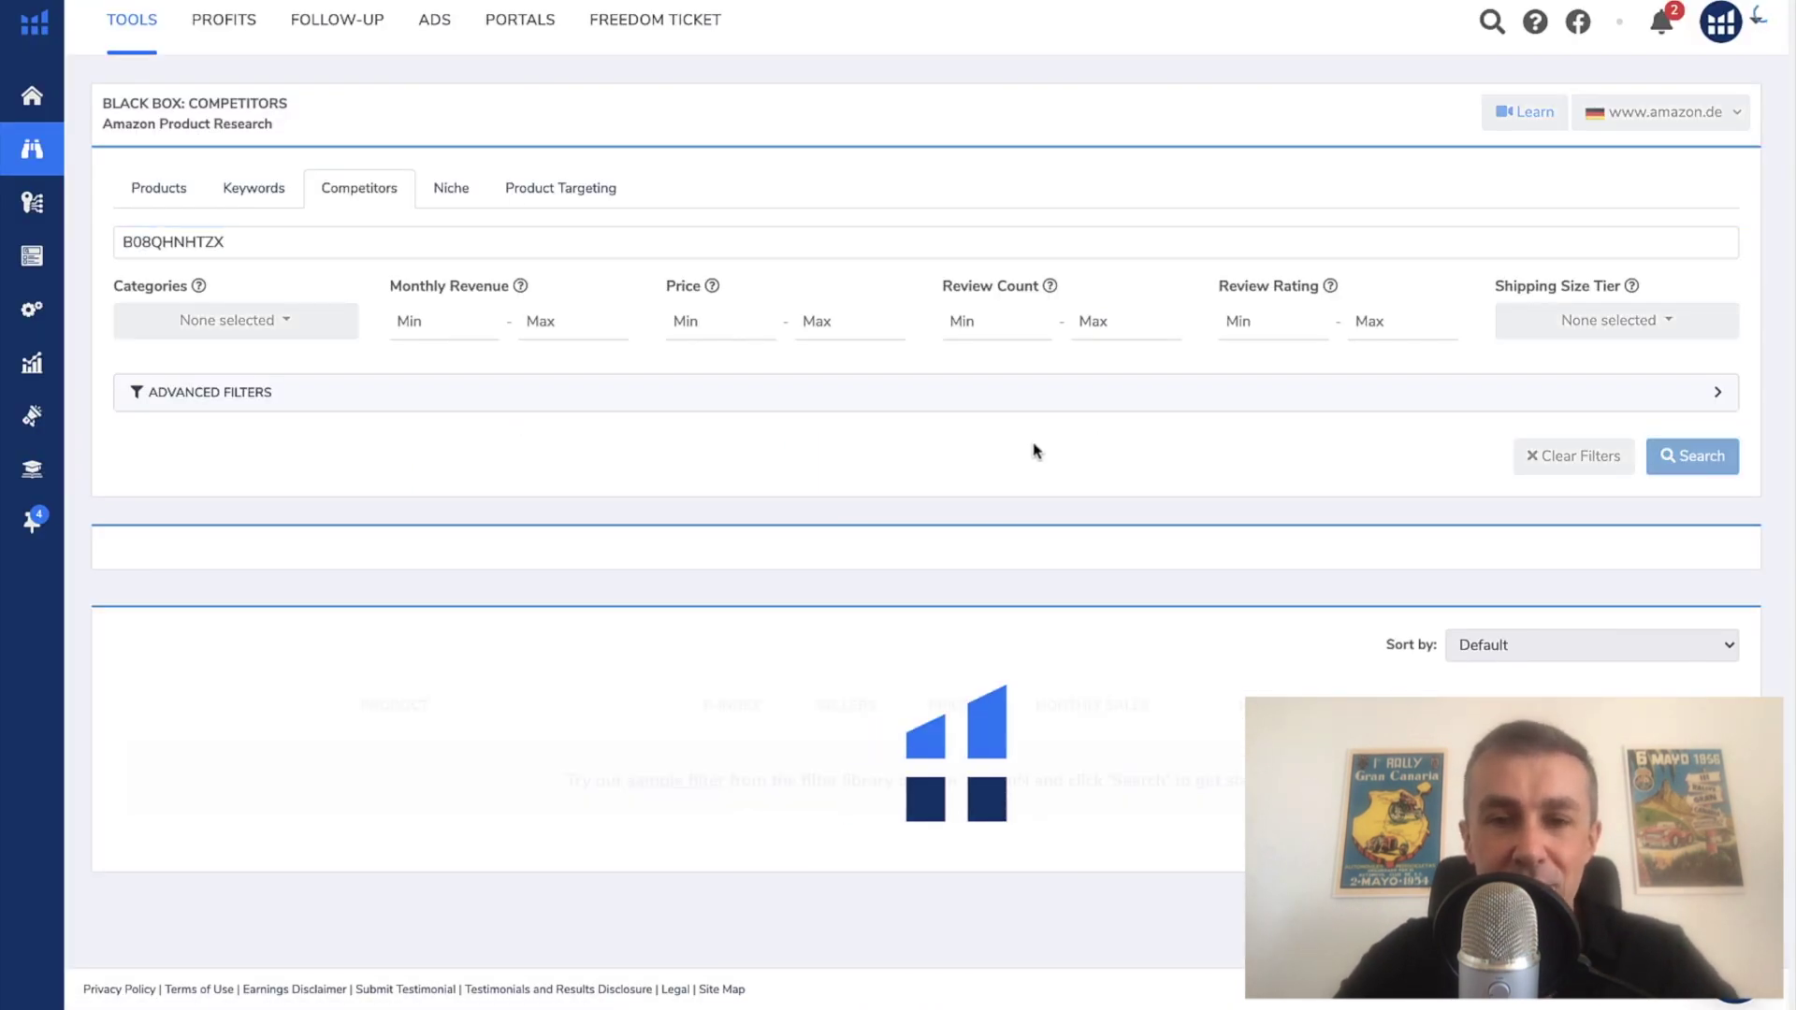
Step: Examine the competing bowl offers' prices, monthly sales, revenue, sales ranks and reviews in the competitor results
scroll(1035, 451, down, 8)
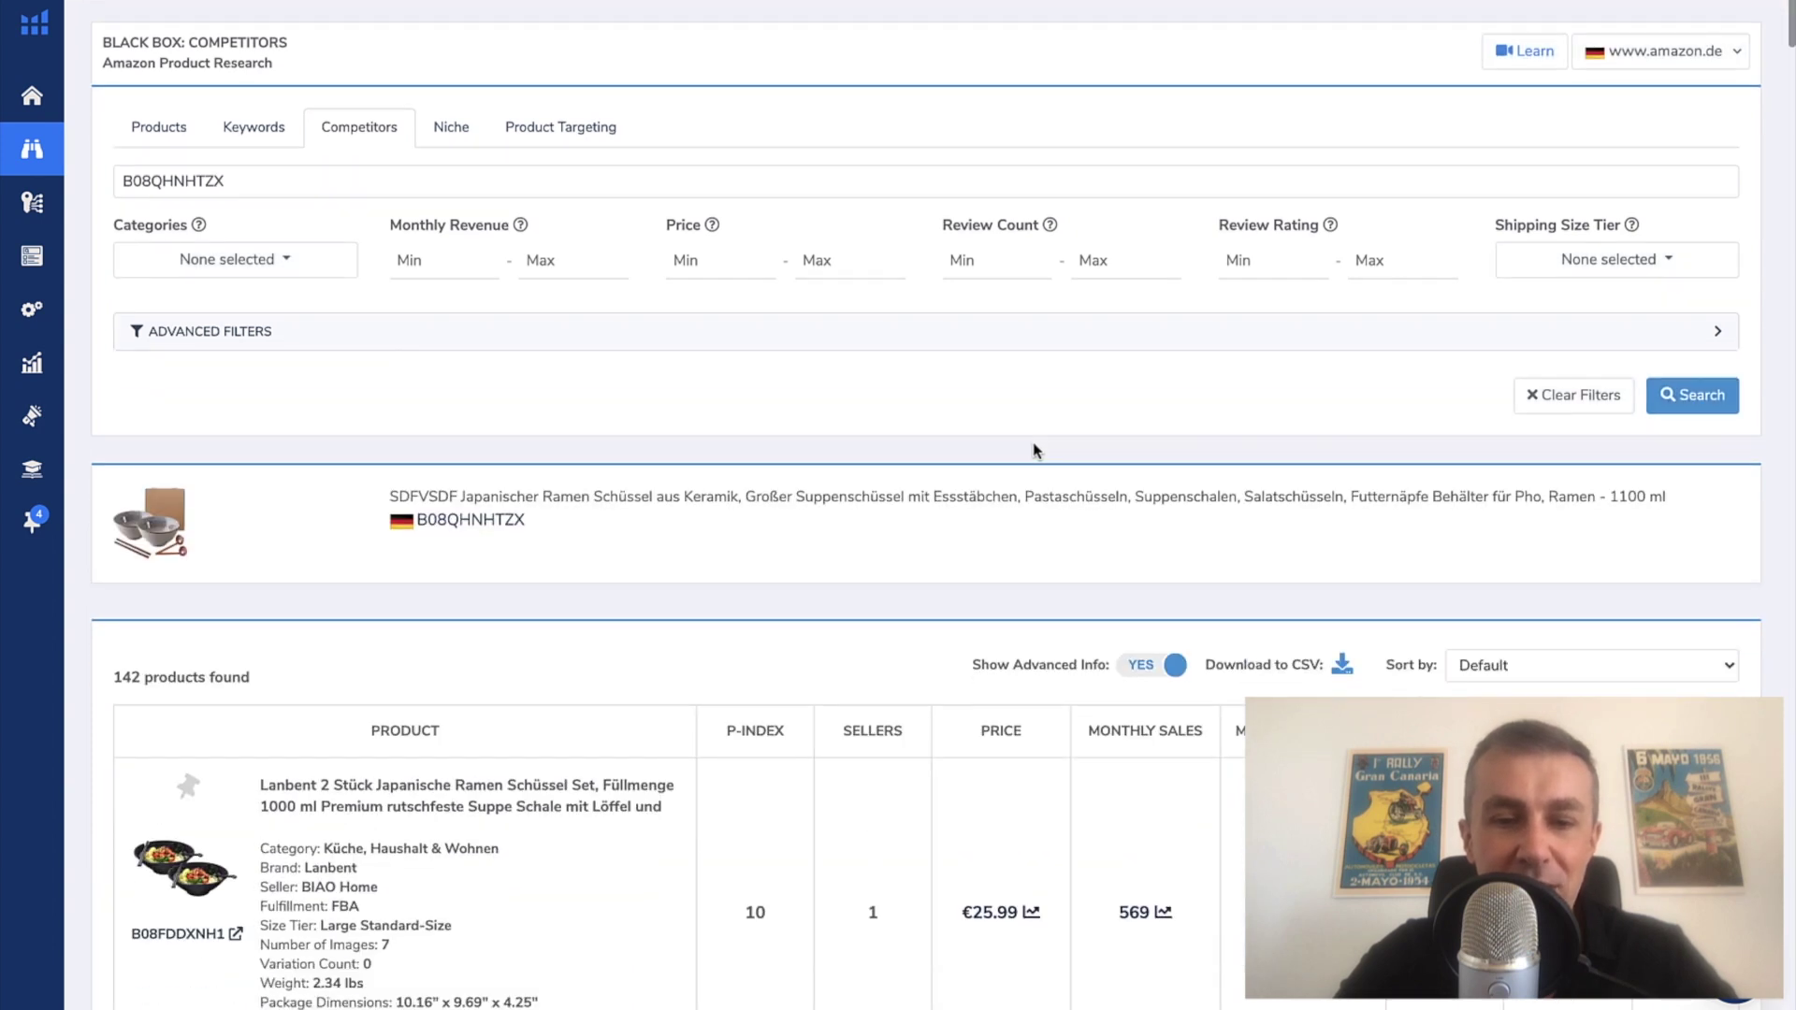
scroll(1034, 451, up, 1)
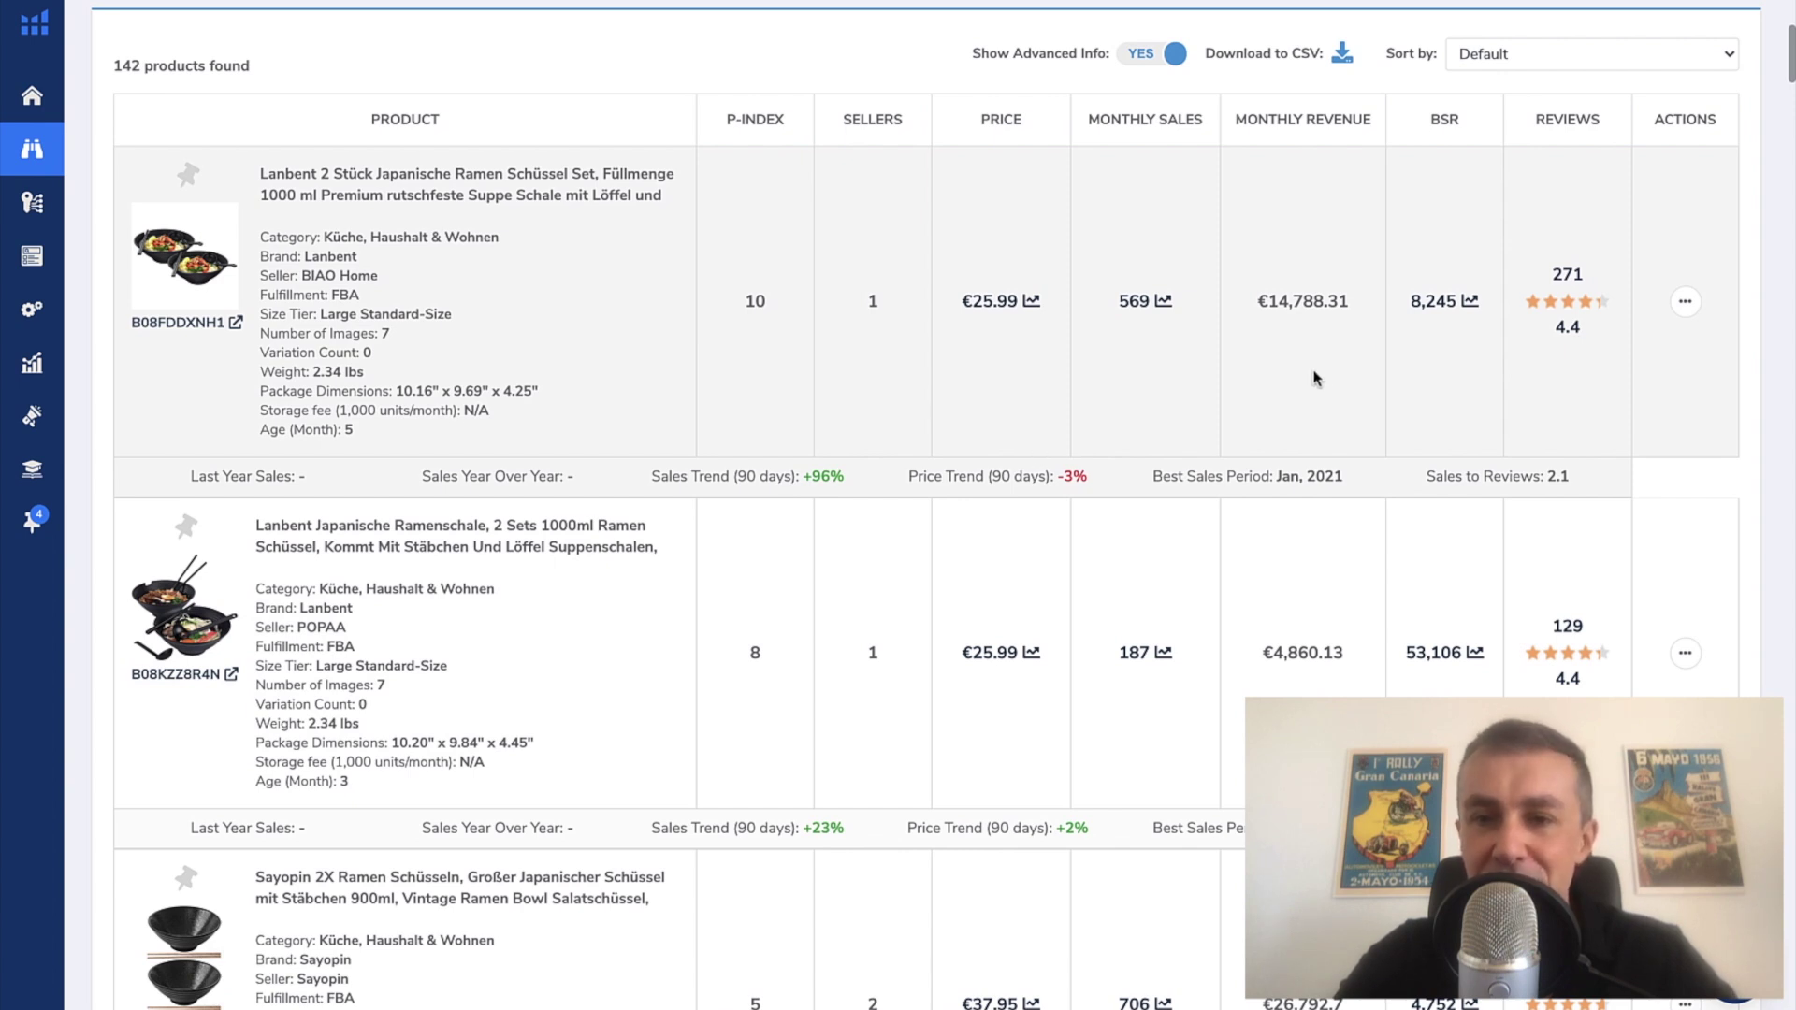
scroll(1315, 378, down, 3)
scroll(1316, 378, down, 5)
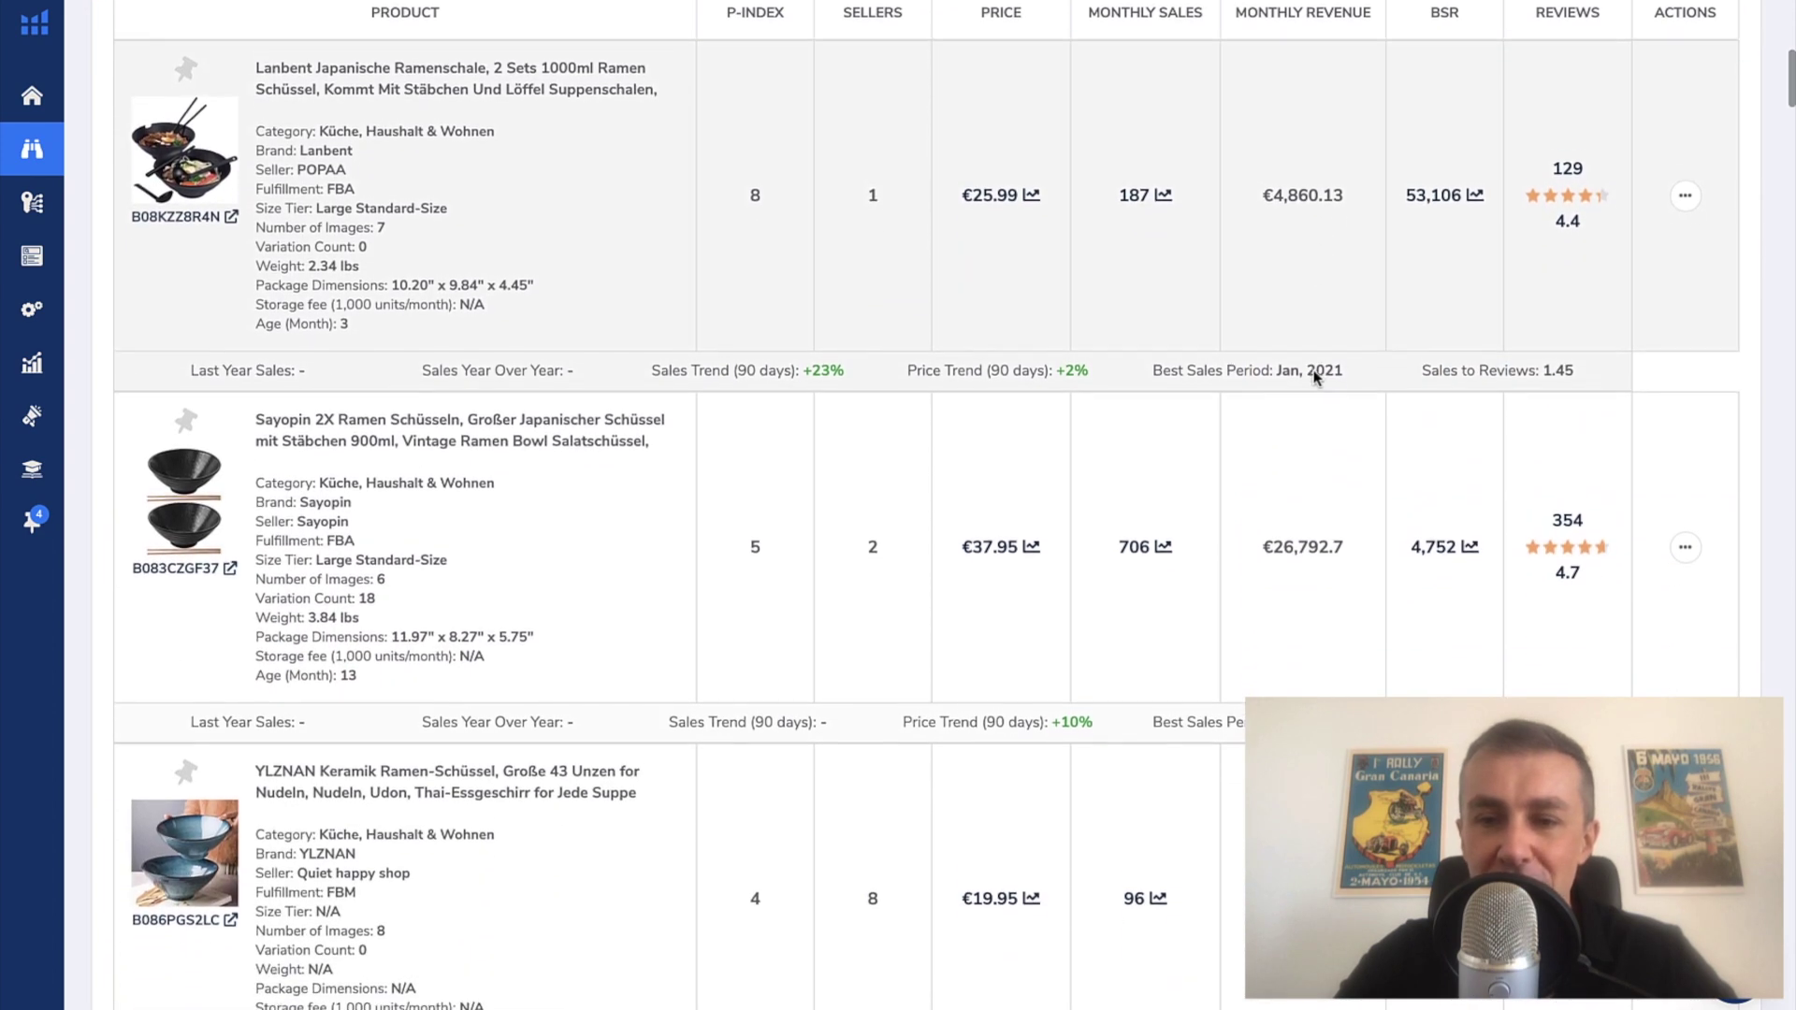
scroll(1315, 378, down, 6)
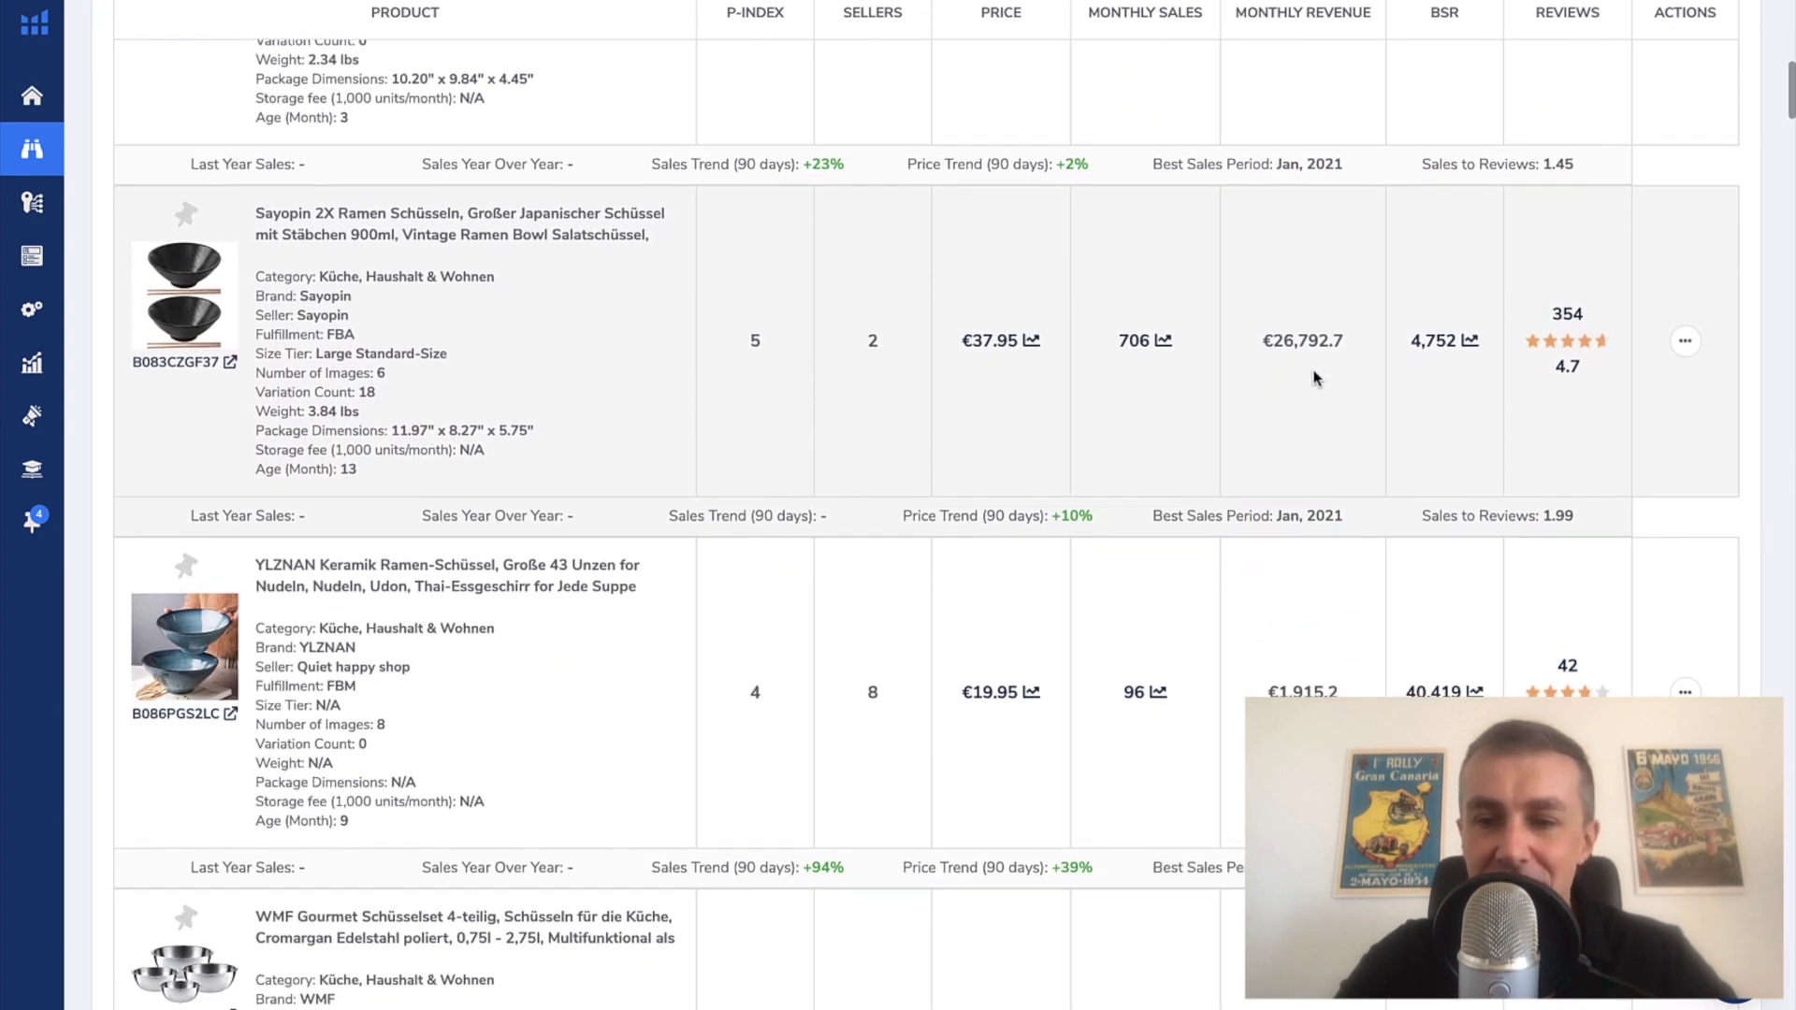
scroll(1310, 402, down, 6)
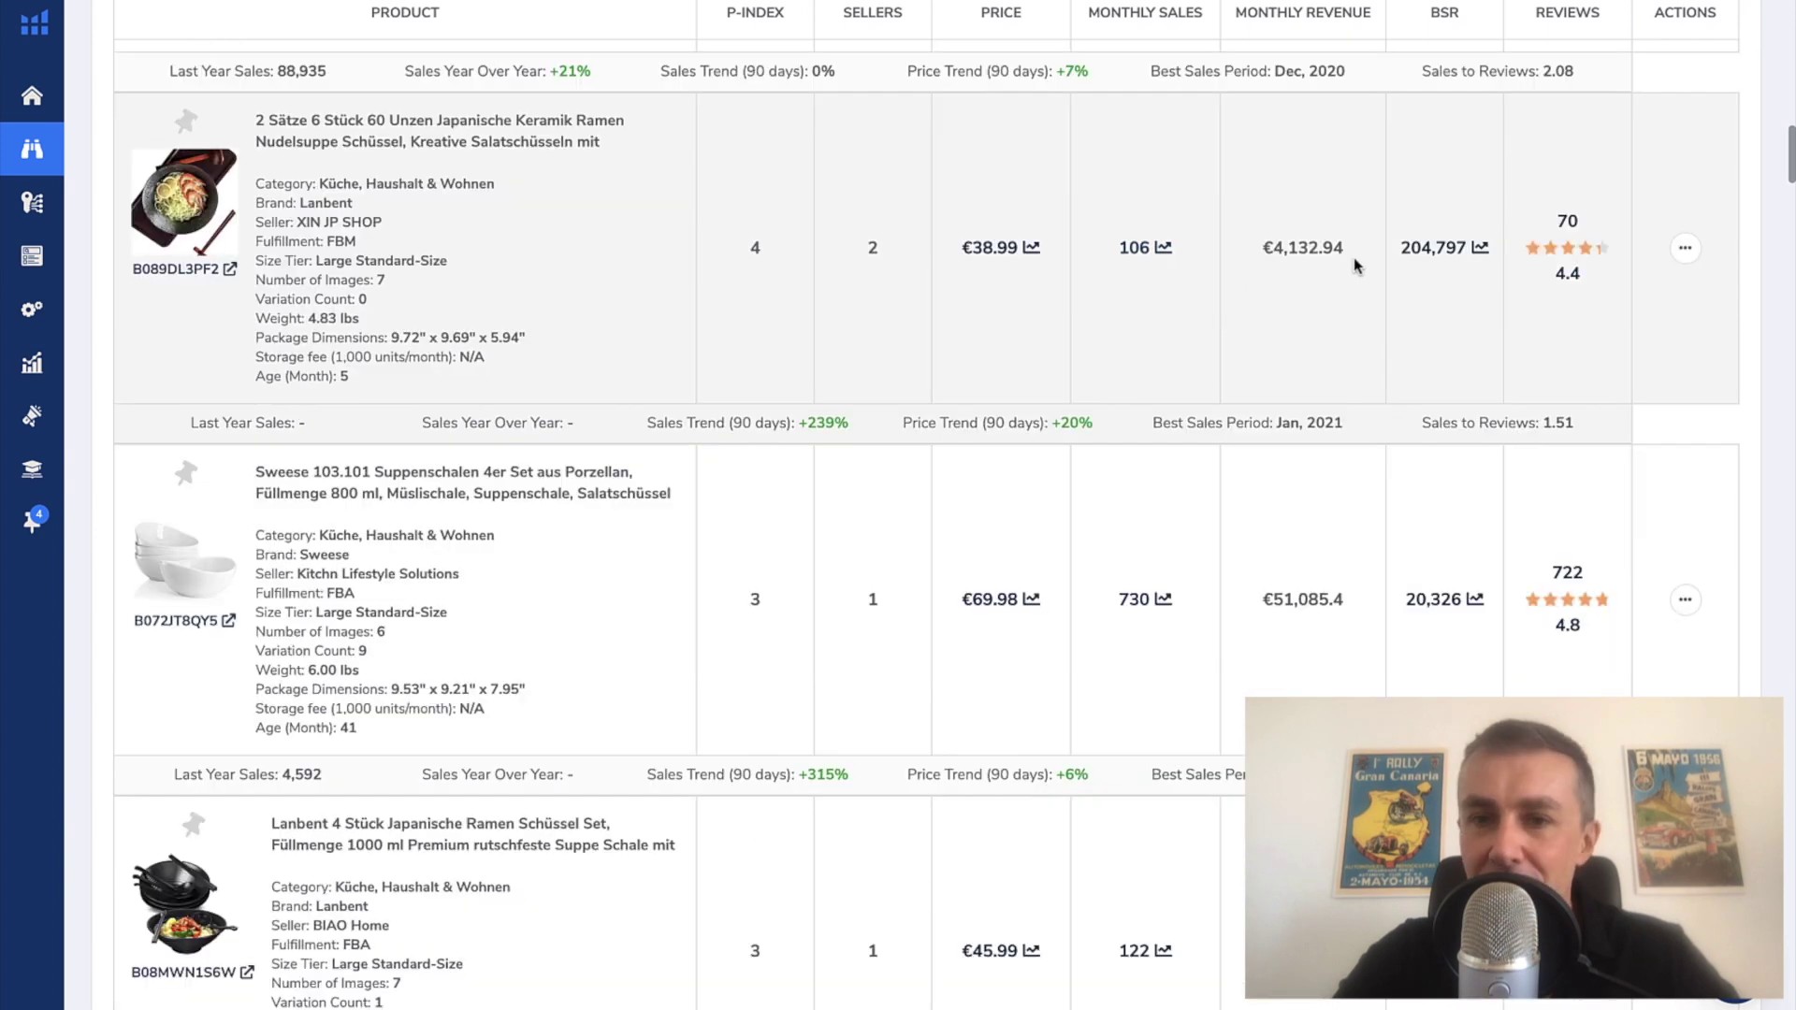
scroll(1295, 318, down, 7)
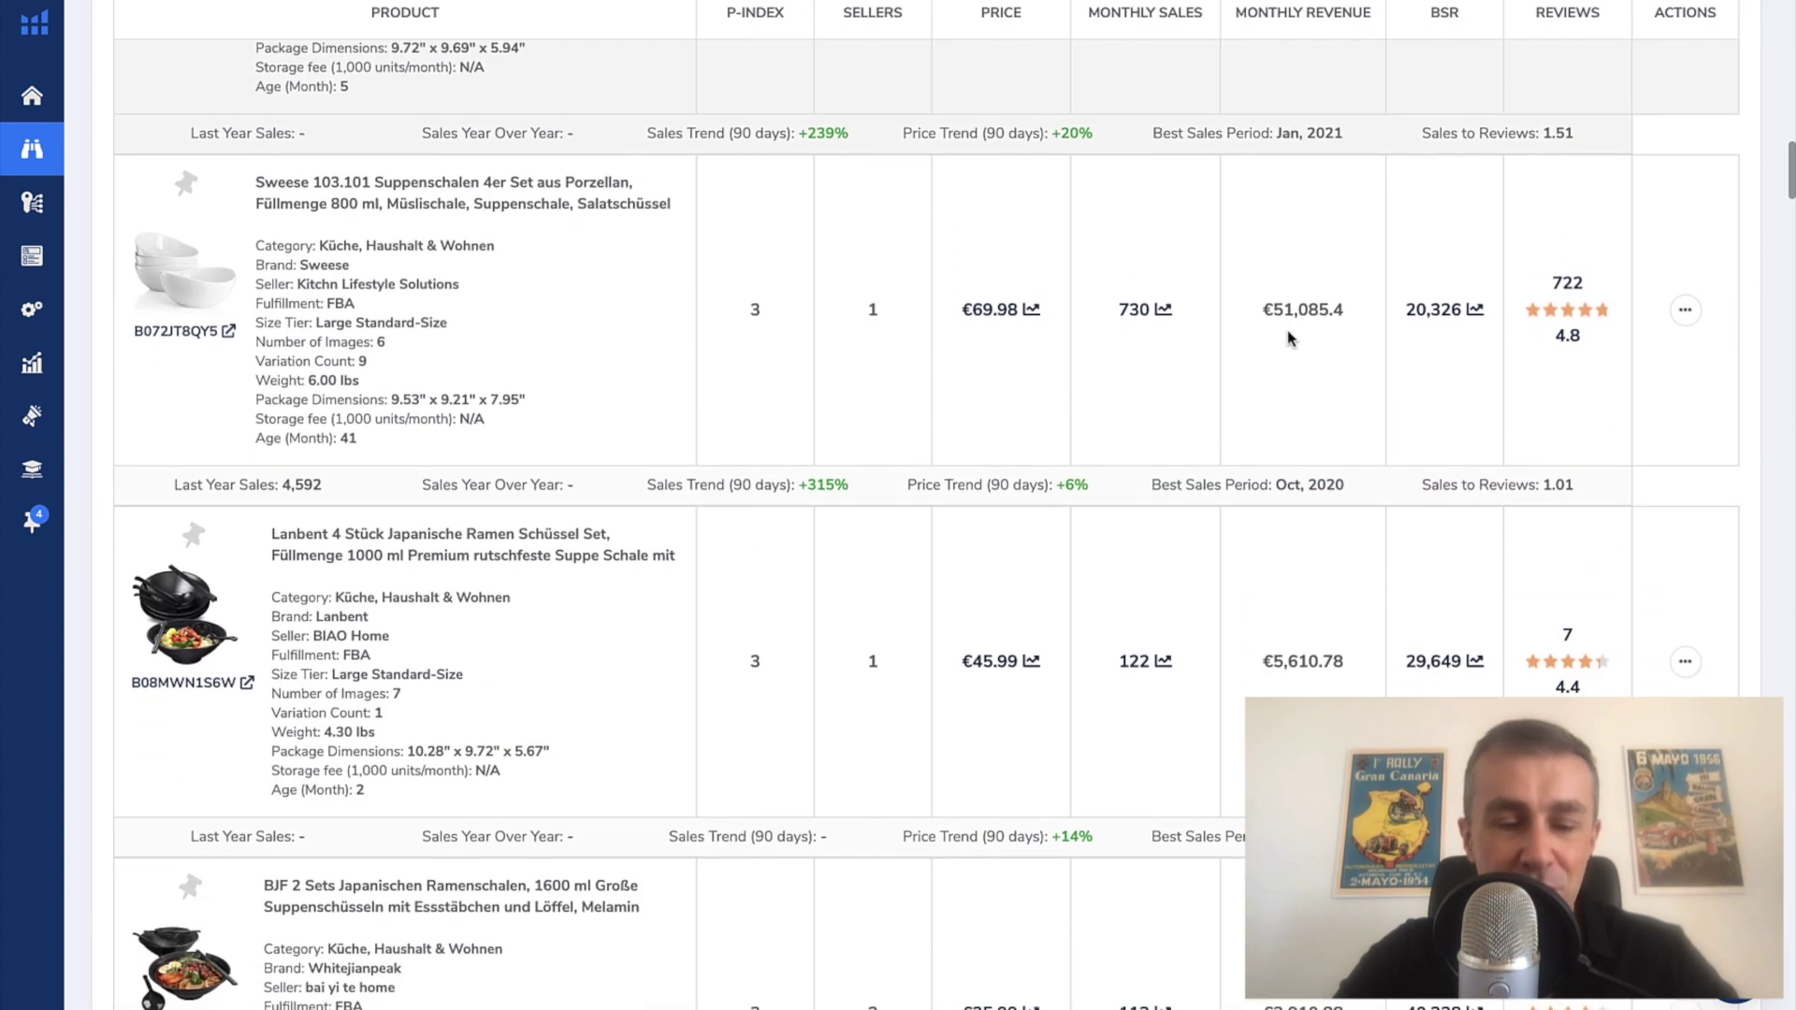
scroll(1288, 339, down, 7)
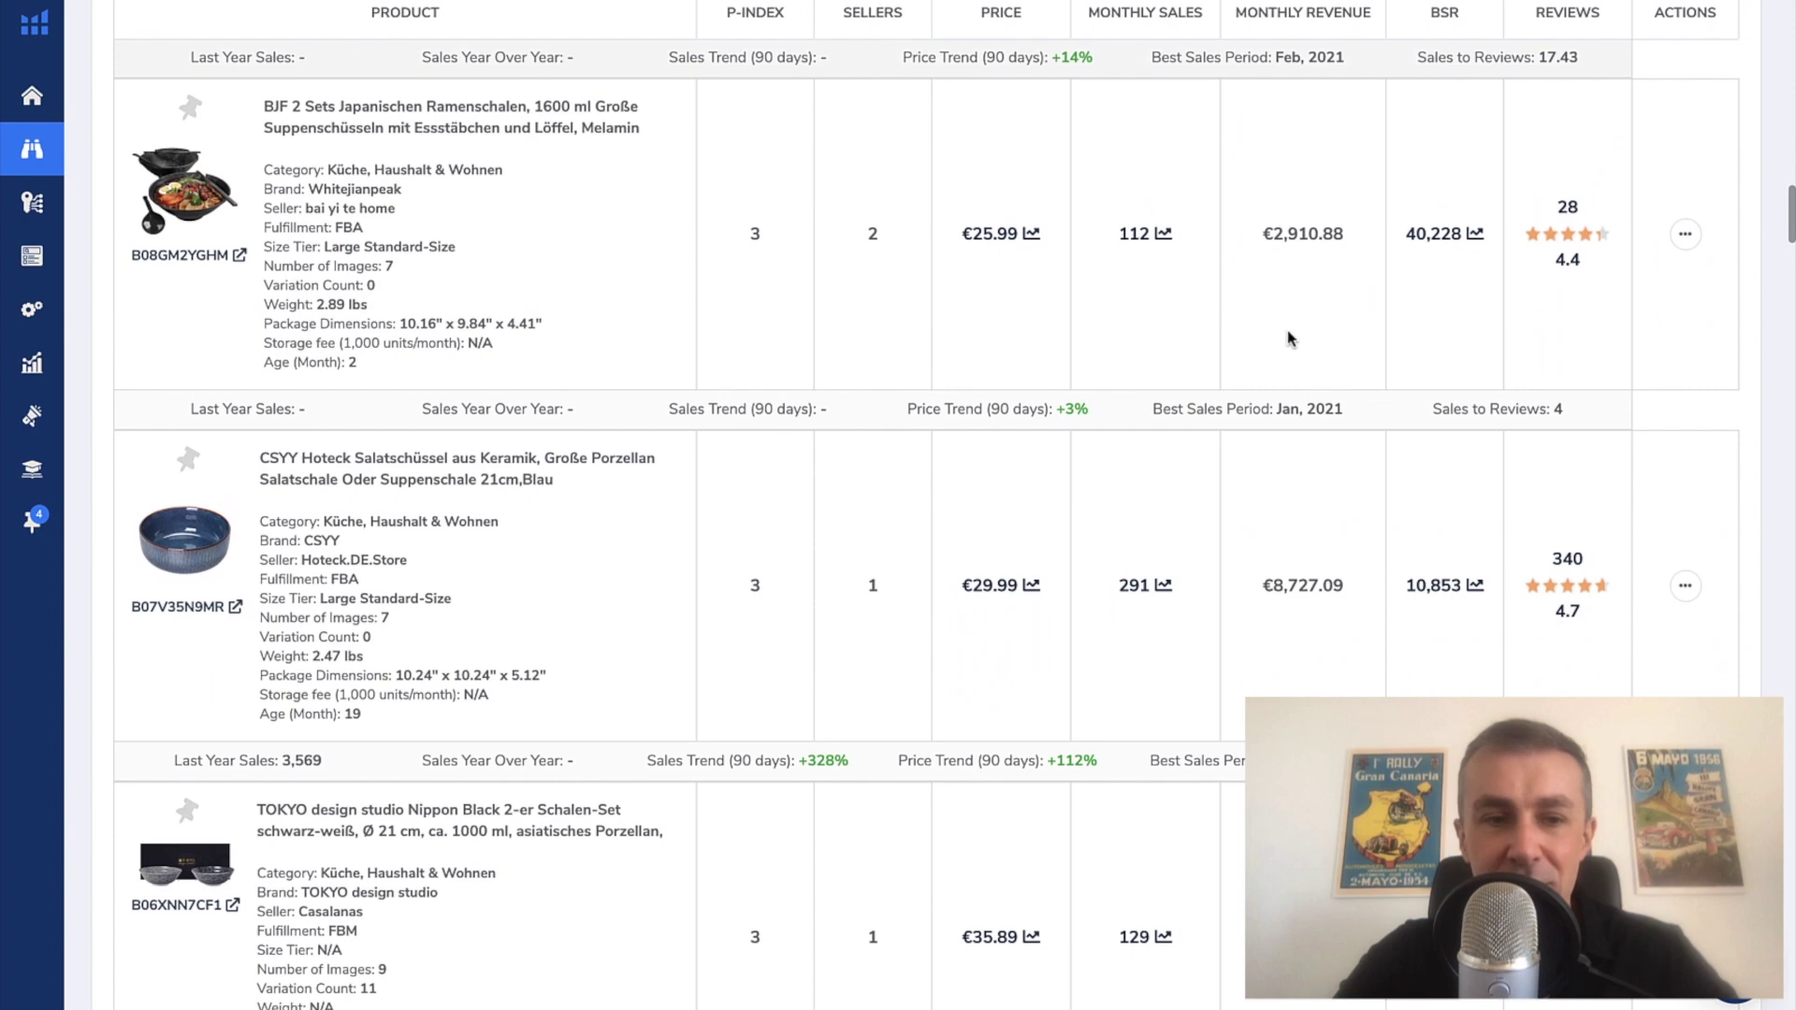
scroll(1288, 339, down, 3)
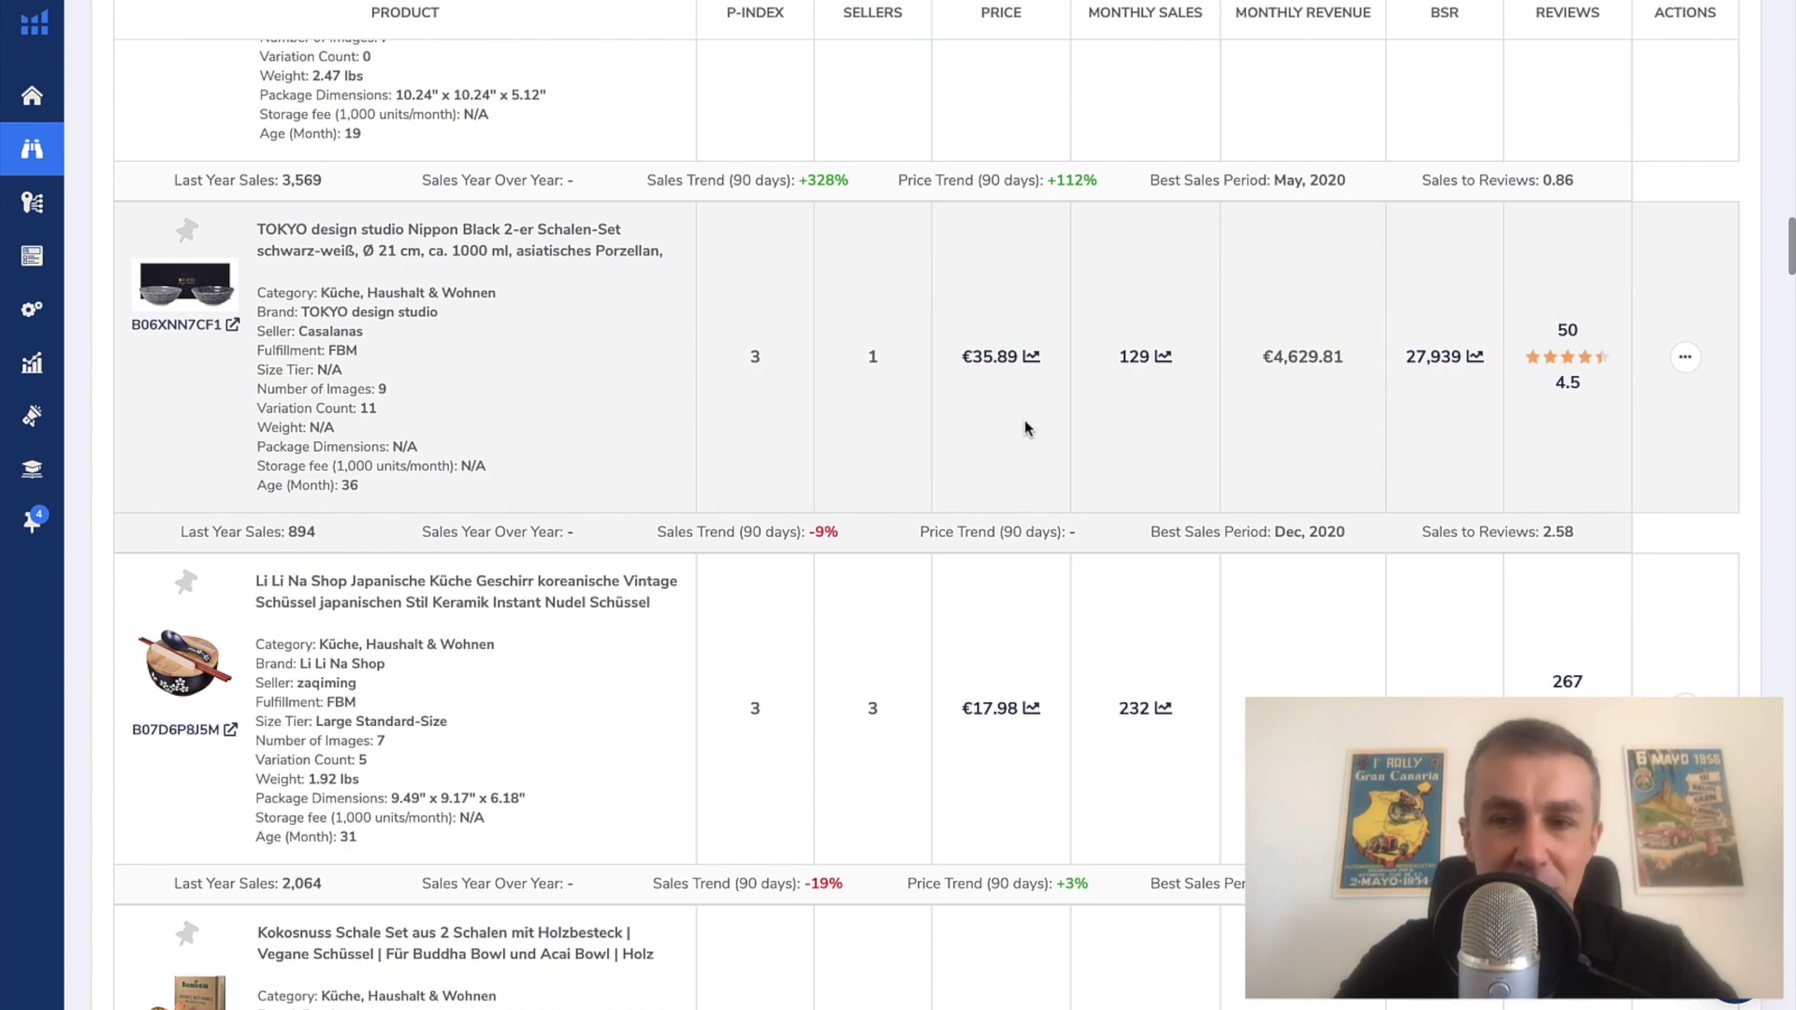
scroll(1521, 416, up, 15)
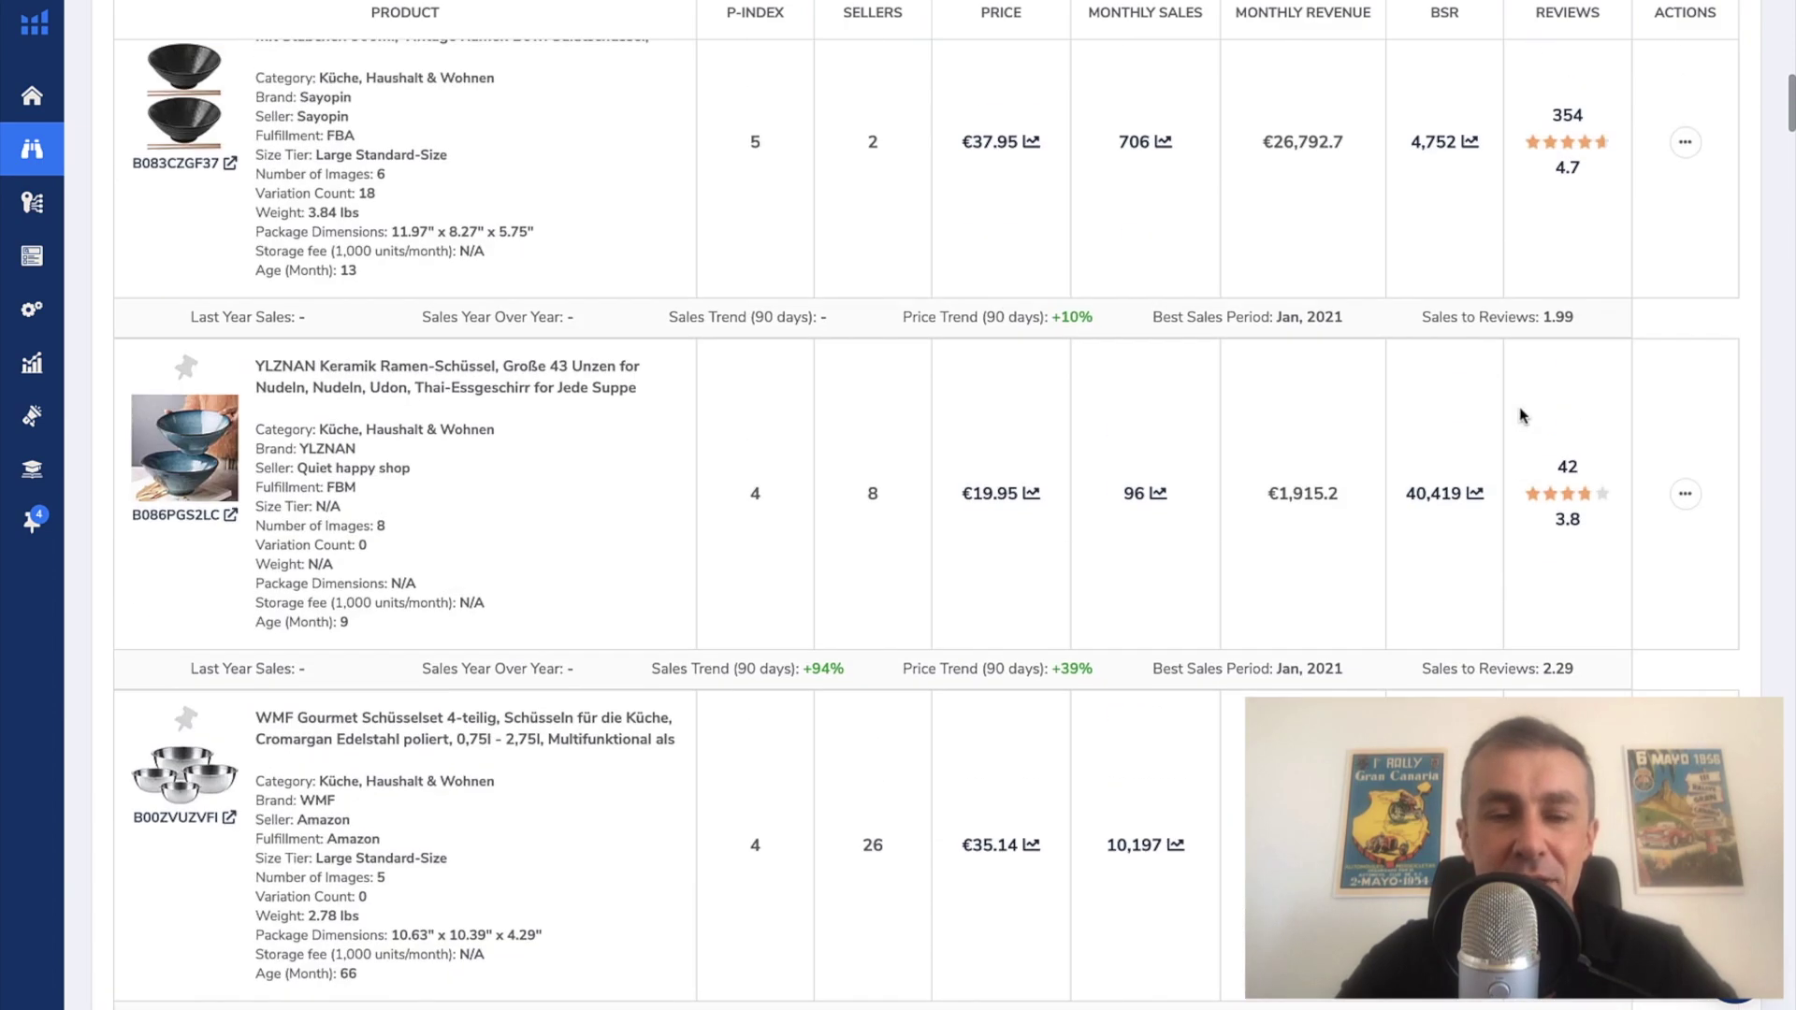
scroll(1521, 416, up, 6)
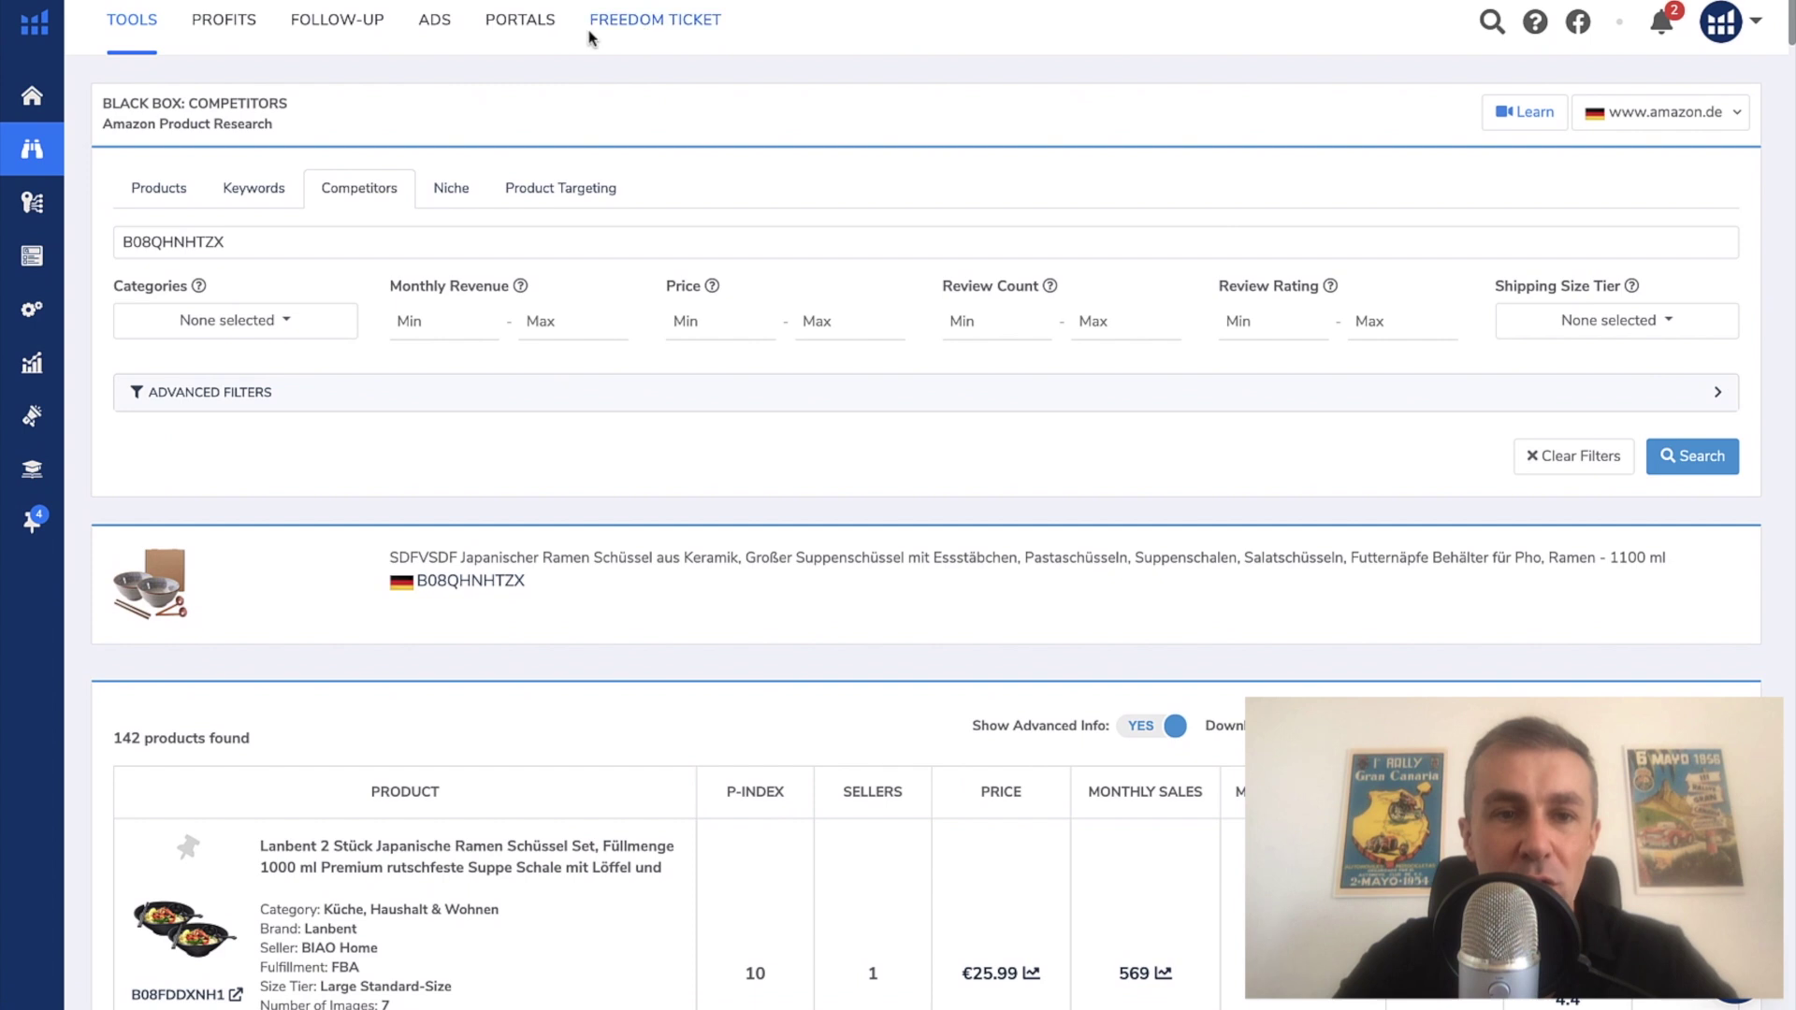
Step: Open the Niche research and enter schüssel as the search phrase
click(450, 186)
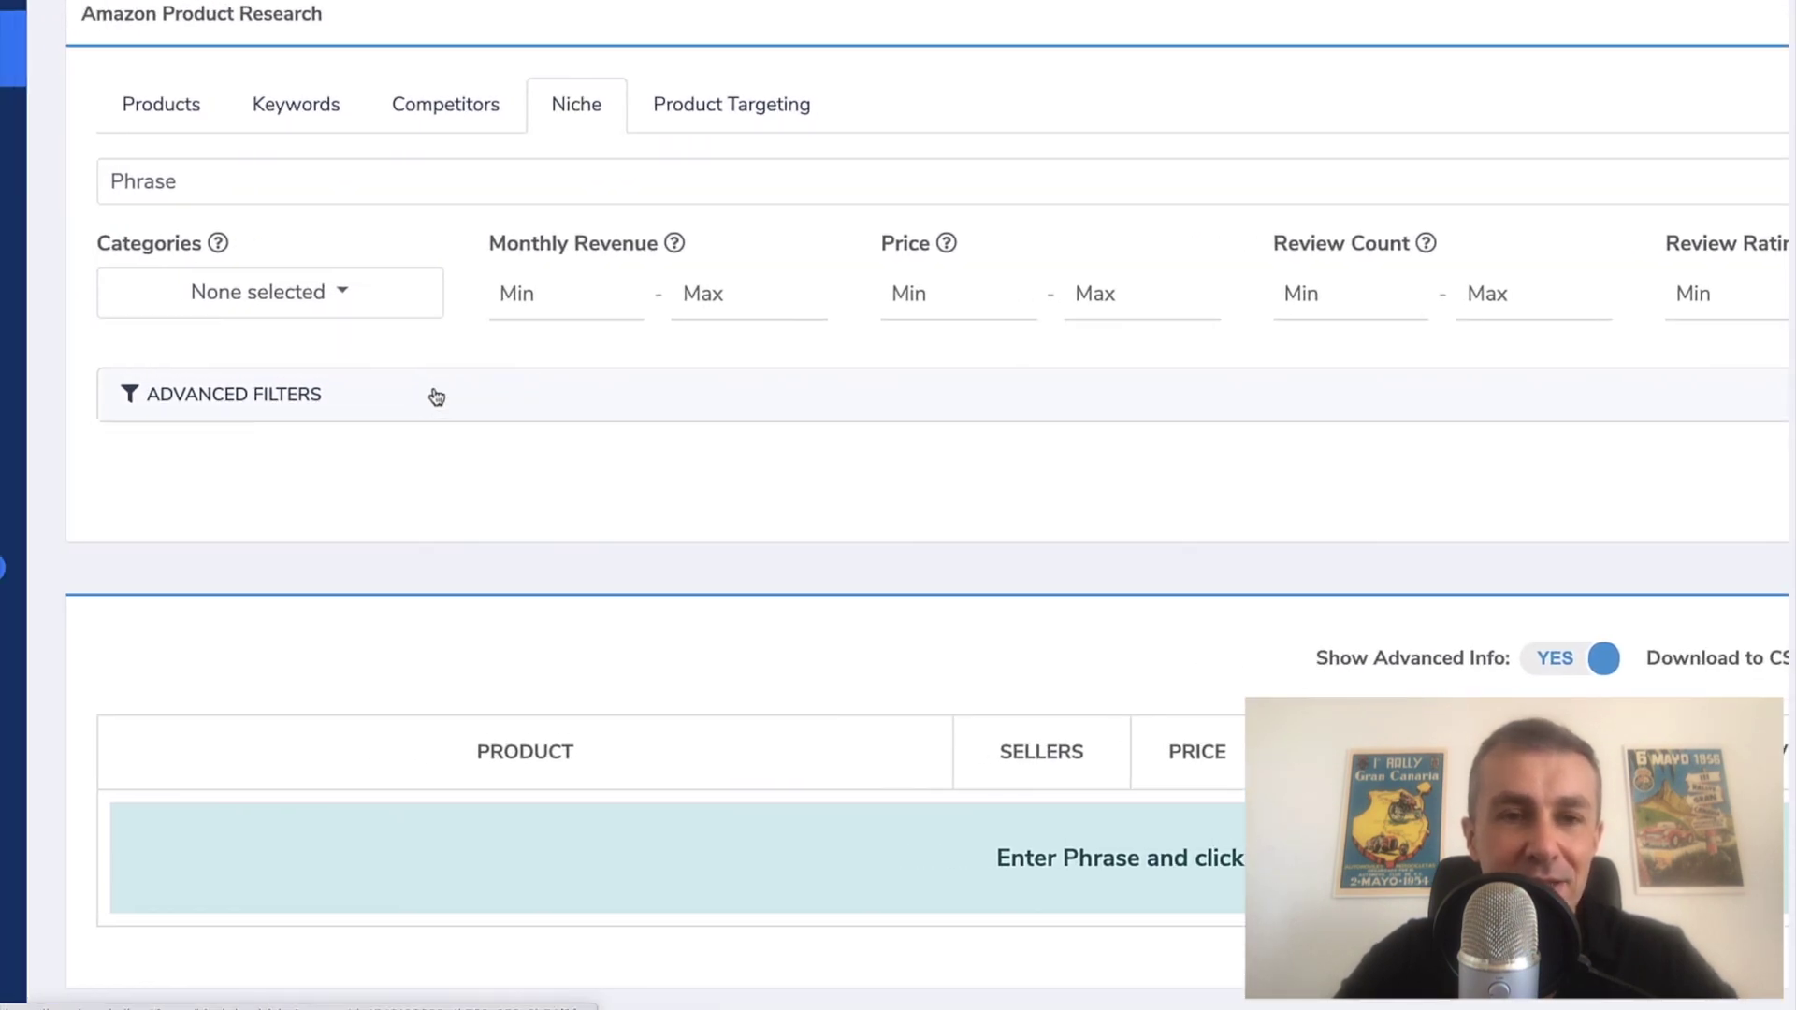
click(266, 187)
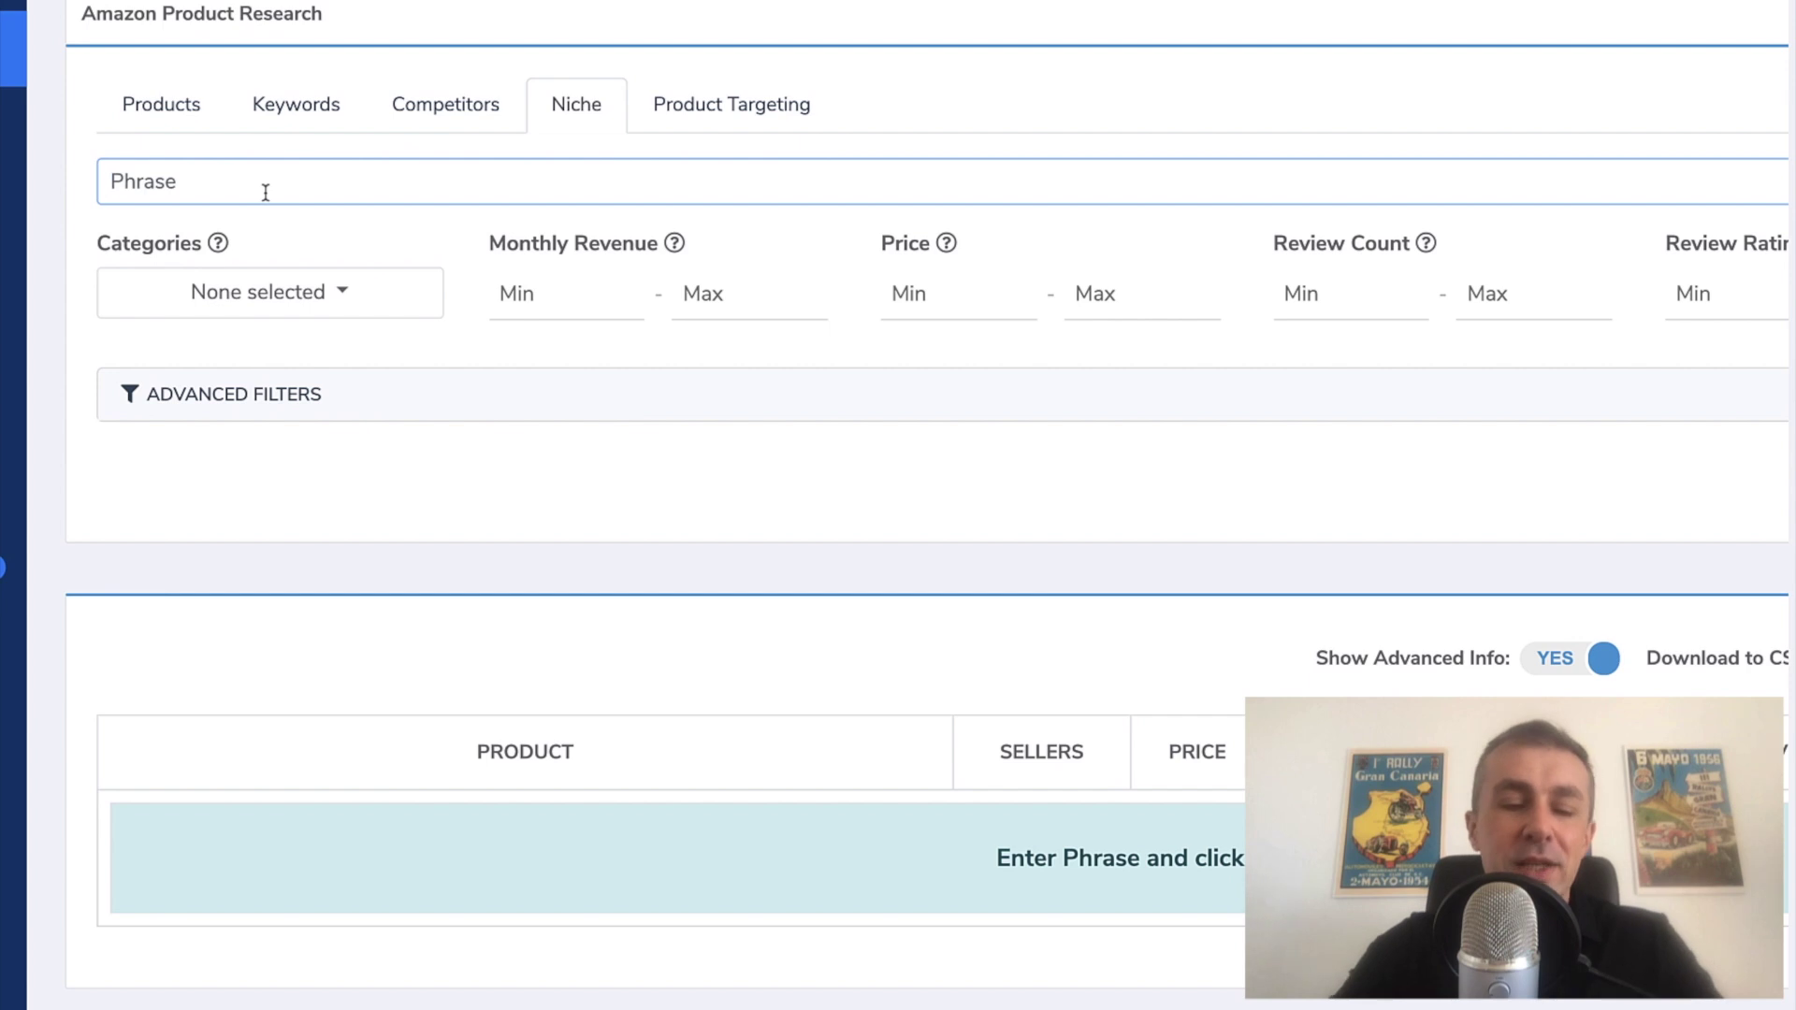
text(schüssel)
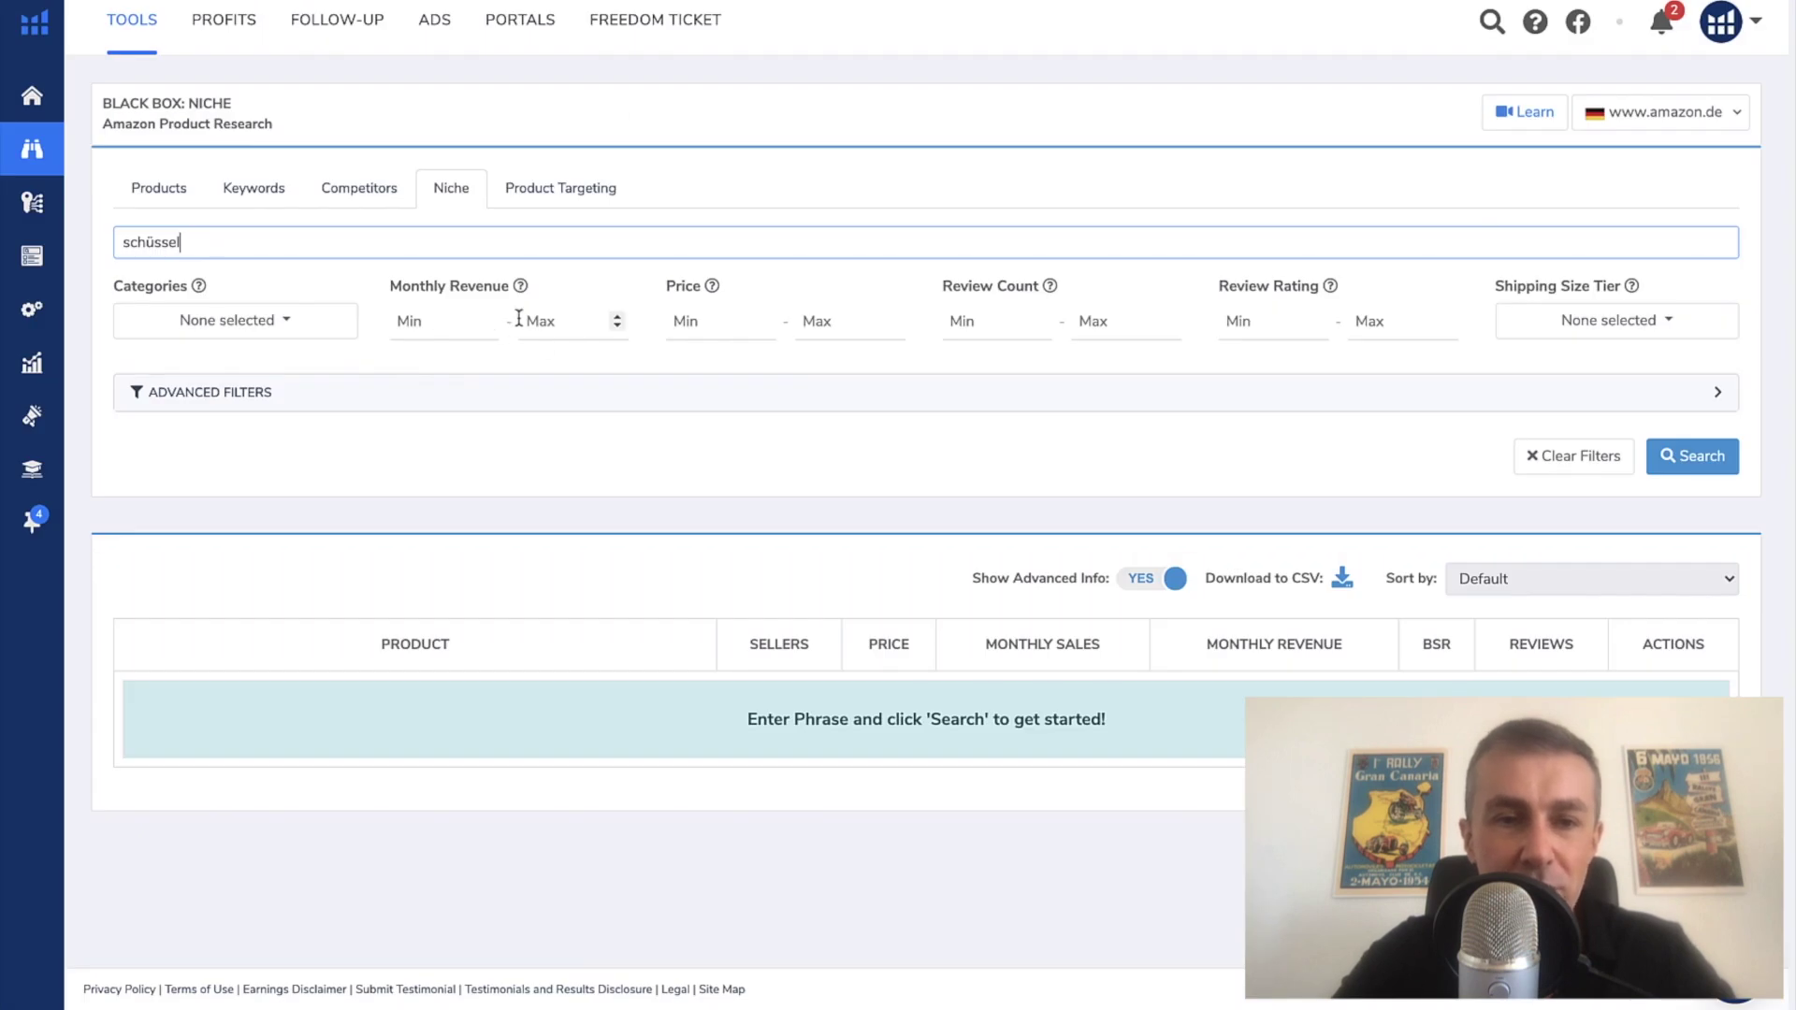
Step: Set the minimum monthly revenue to 5000 and the price range to 15–50, and run the niche search
click(426, 319)
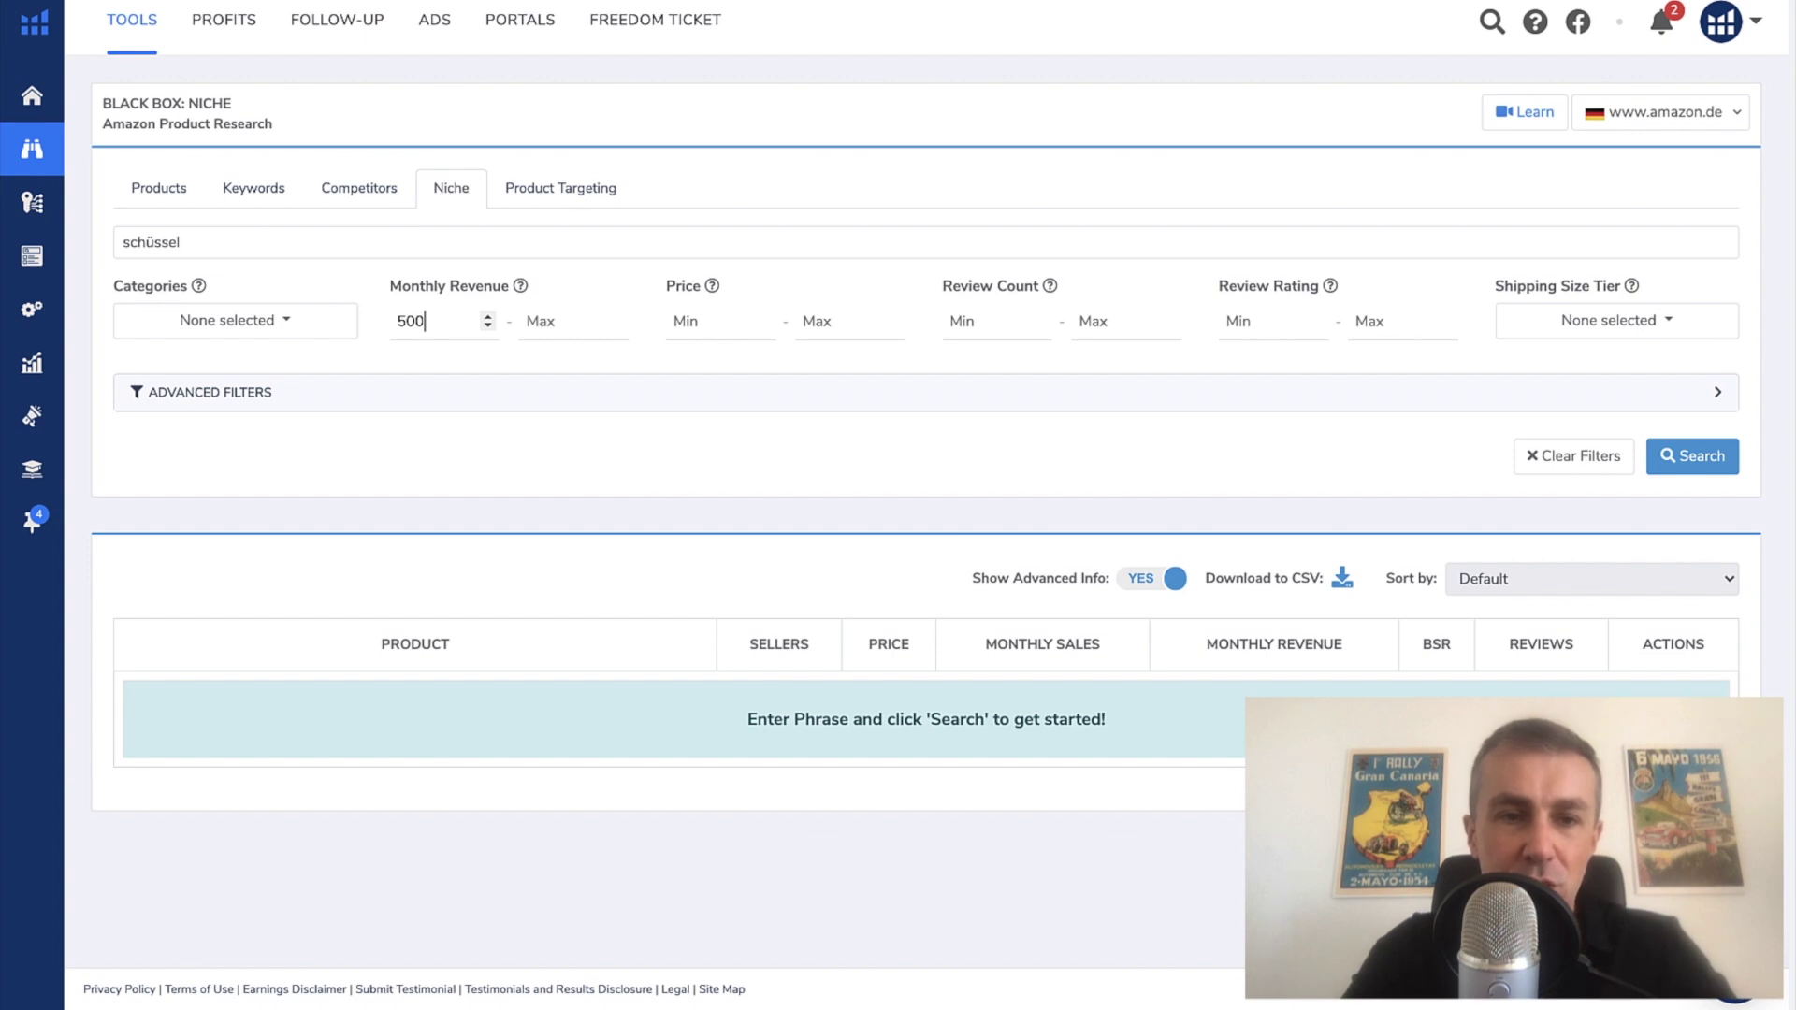
click(697, 318)
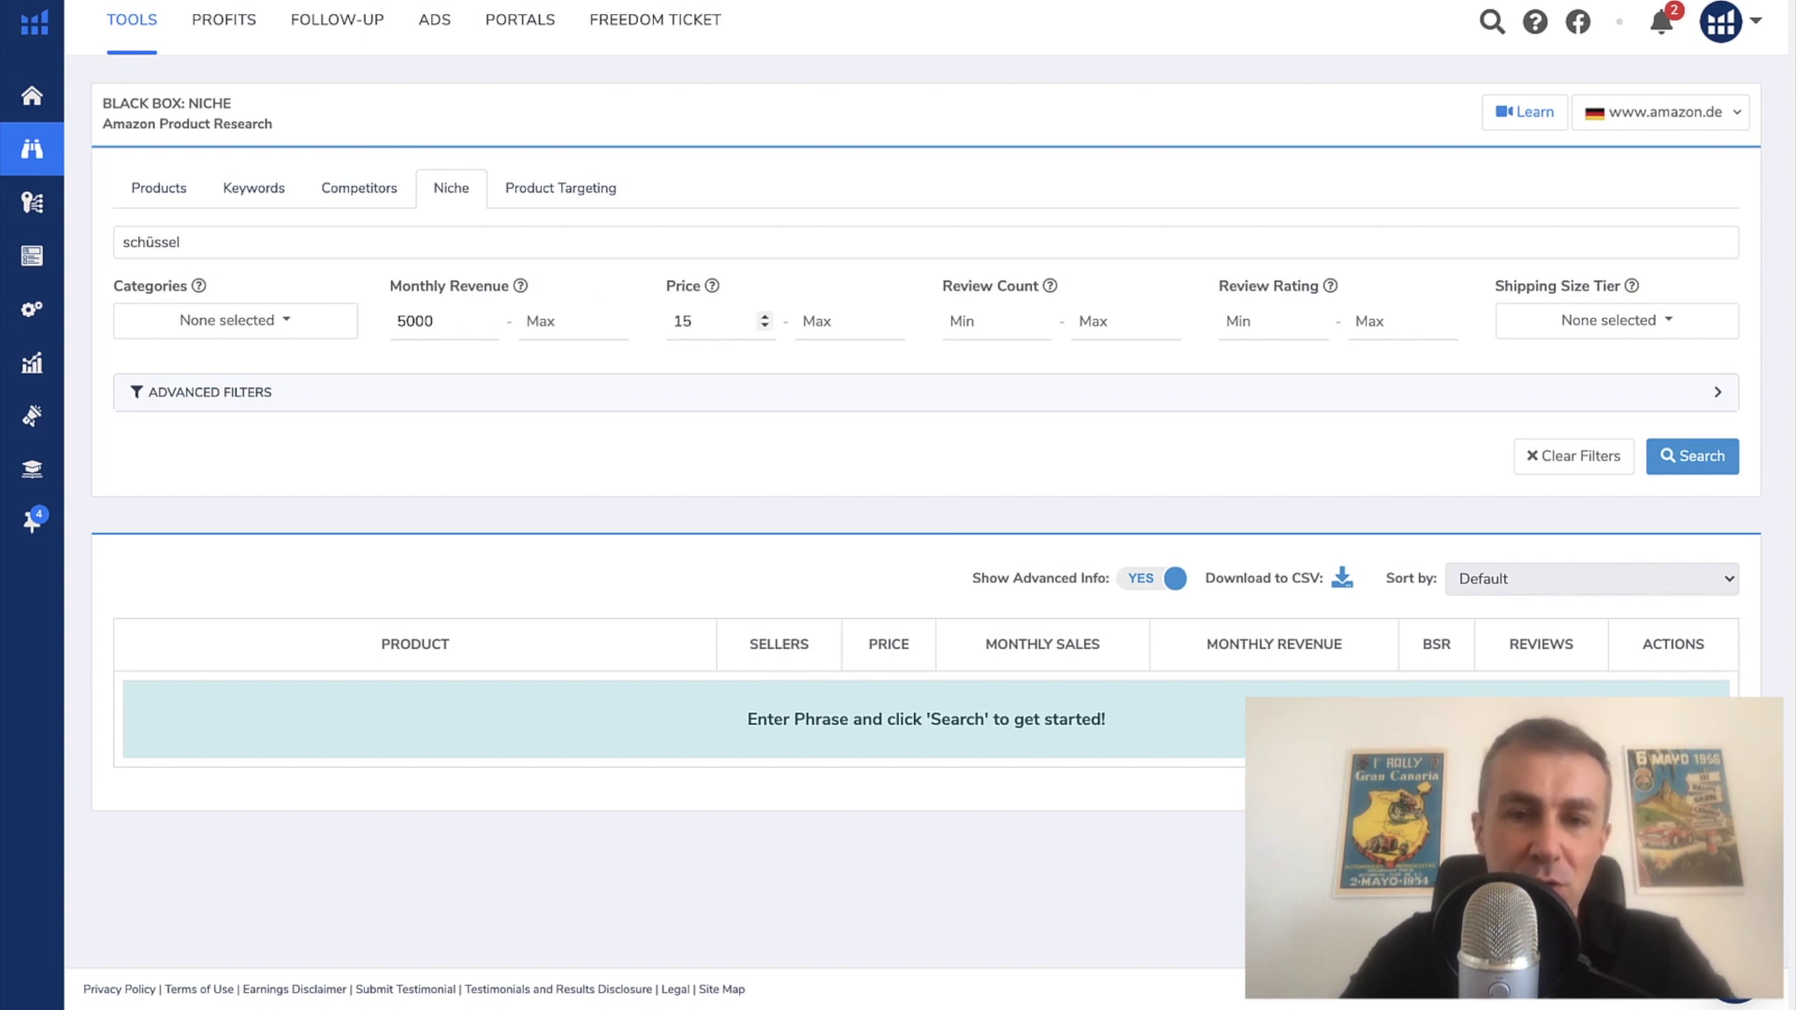
click(849, 329)
text(50)
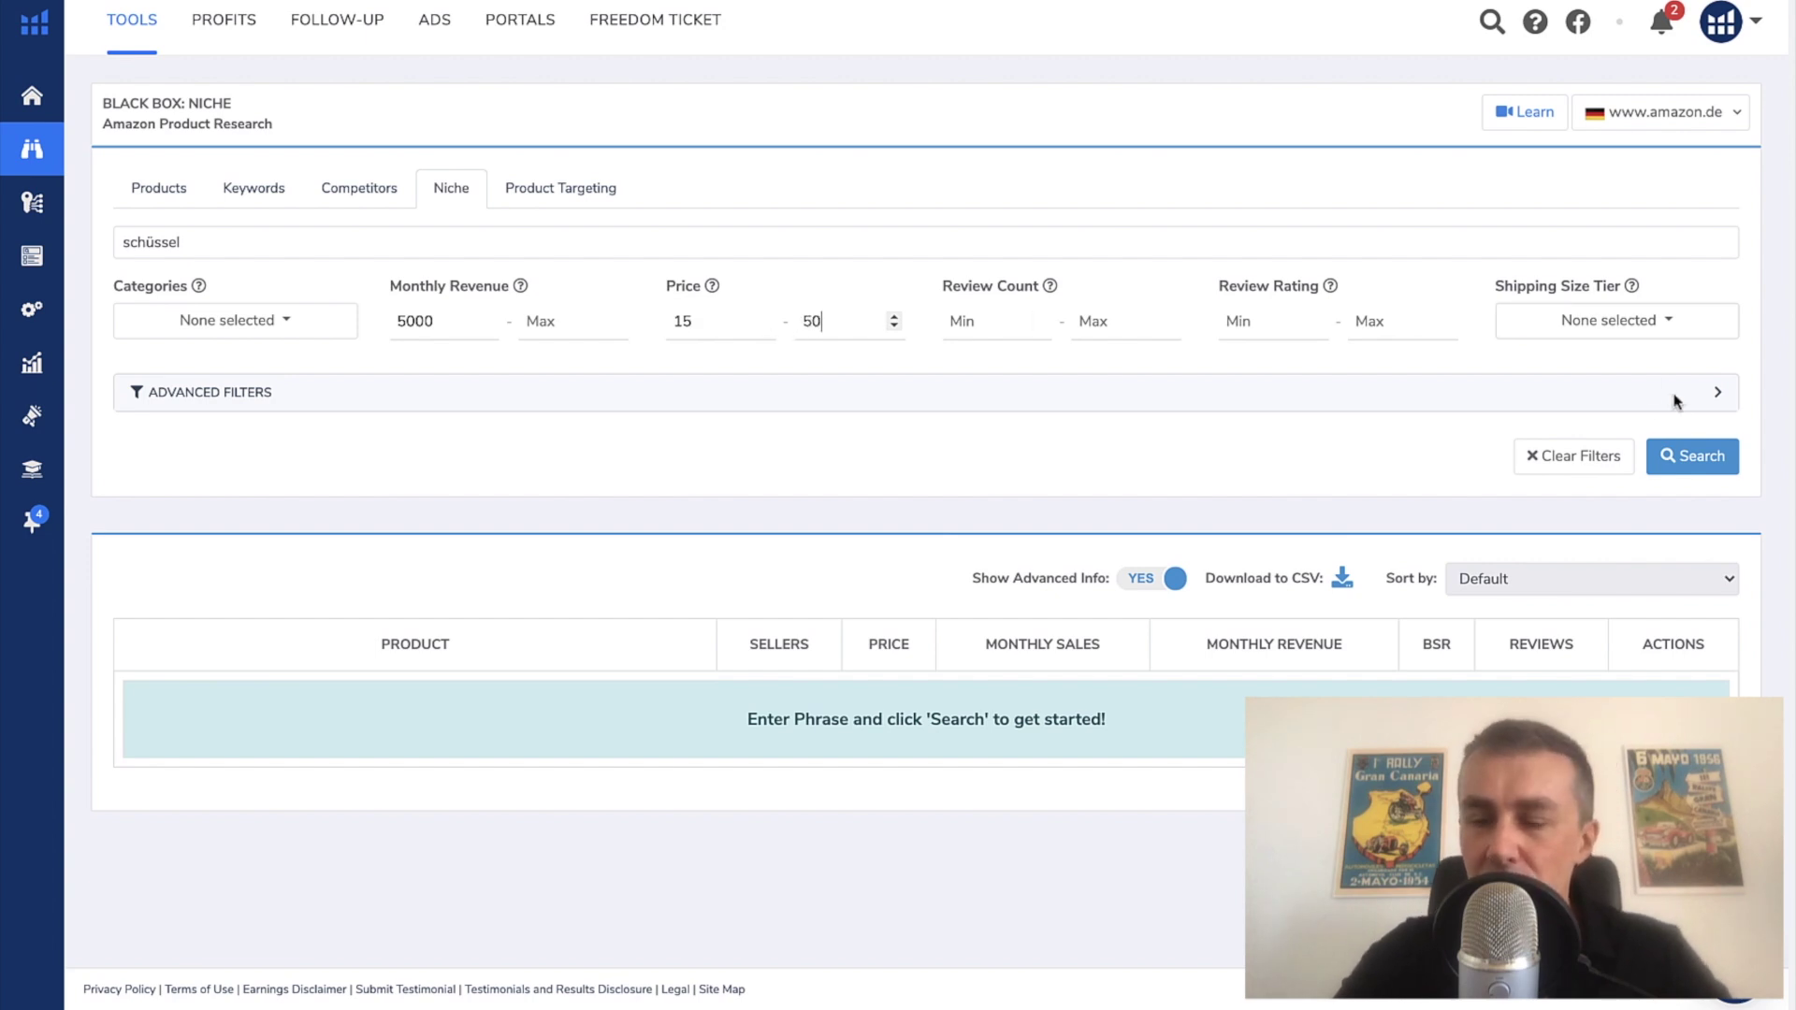
click(1698, 460)
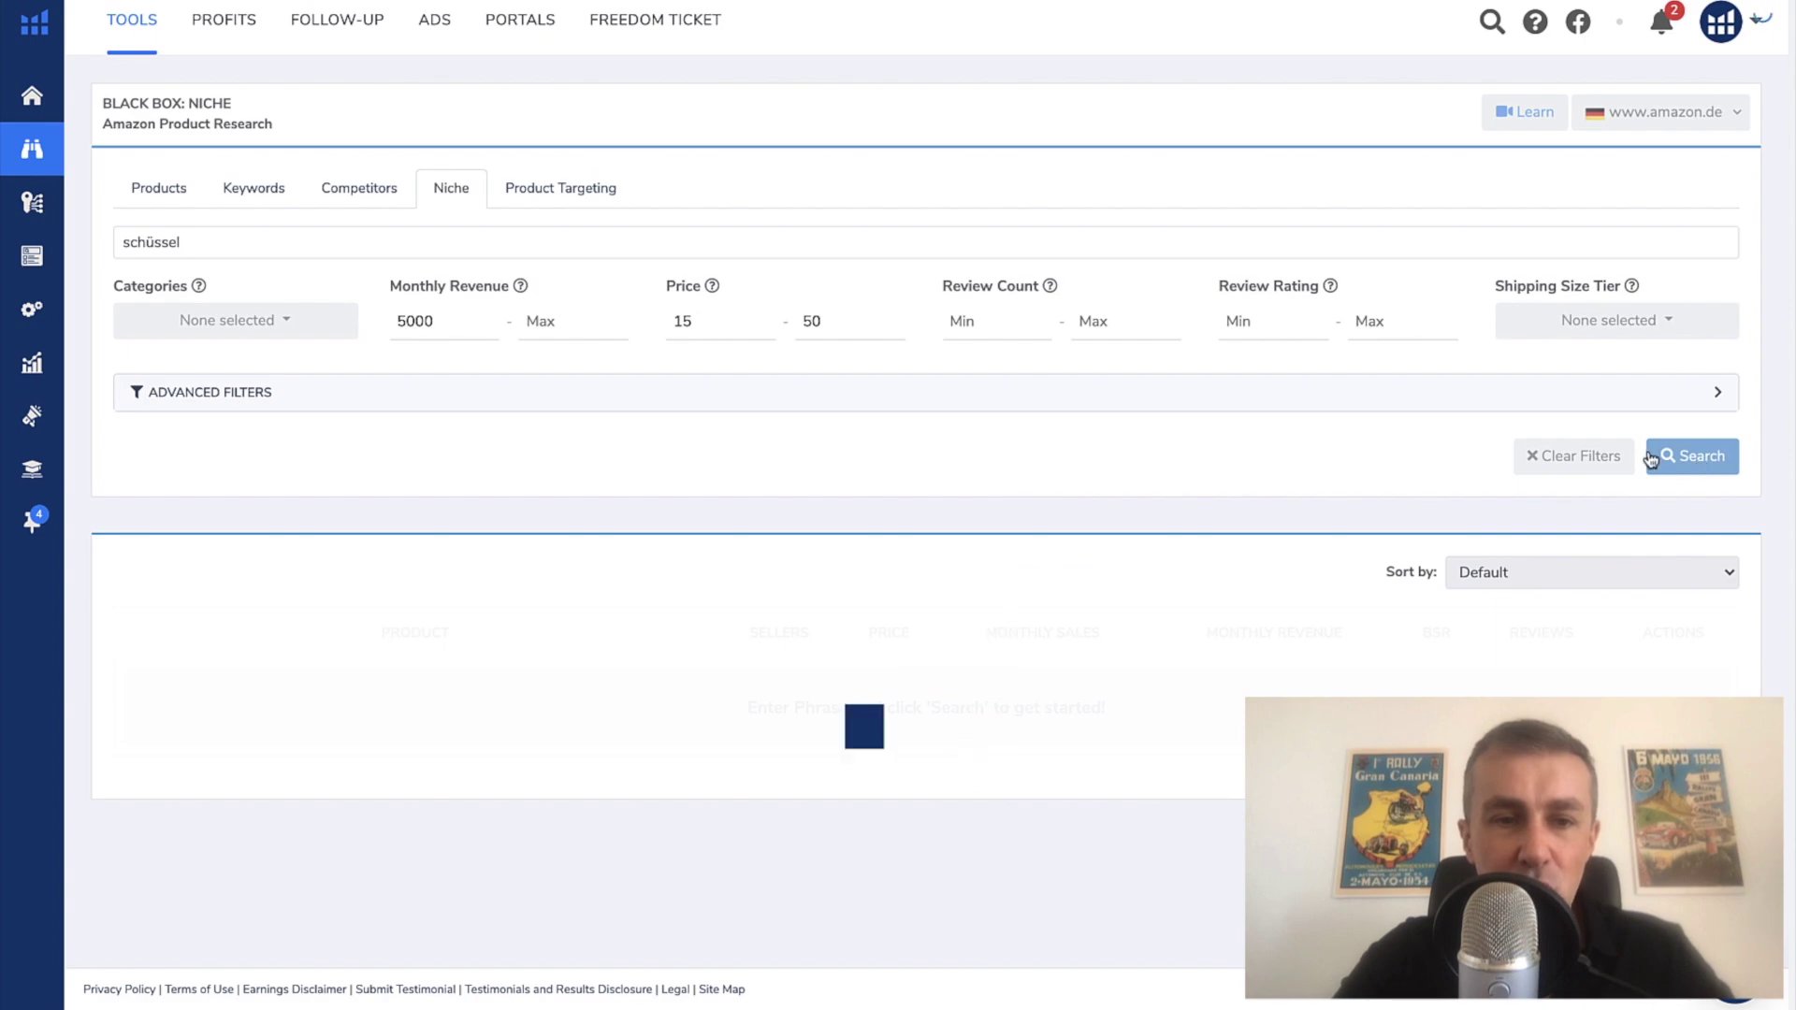
Step: Examine the bowl products found for the schüssel niche and its revenue, sales rank and price averages
scroll(1085, 417, down, 7)
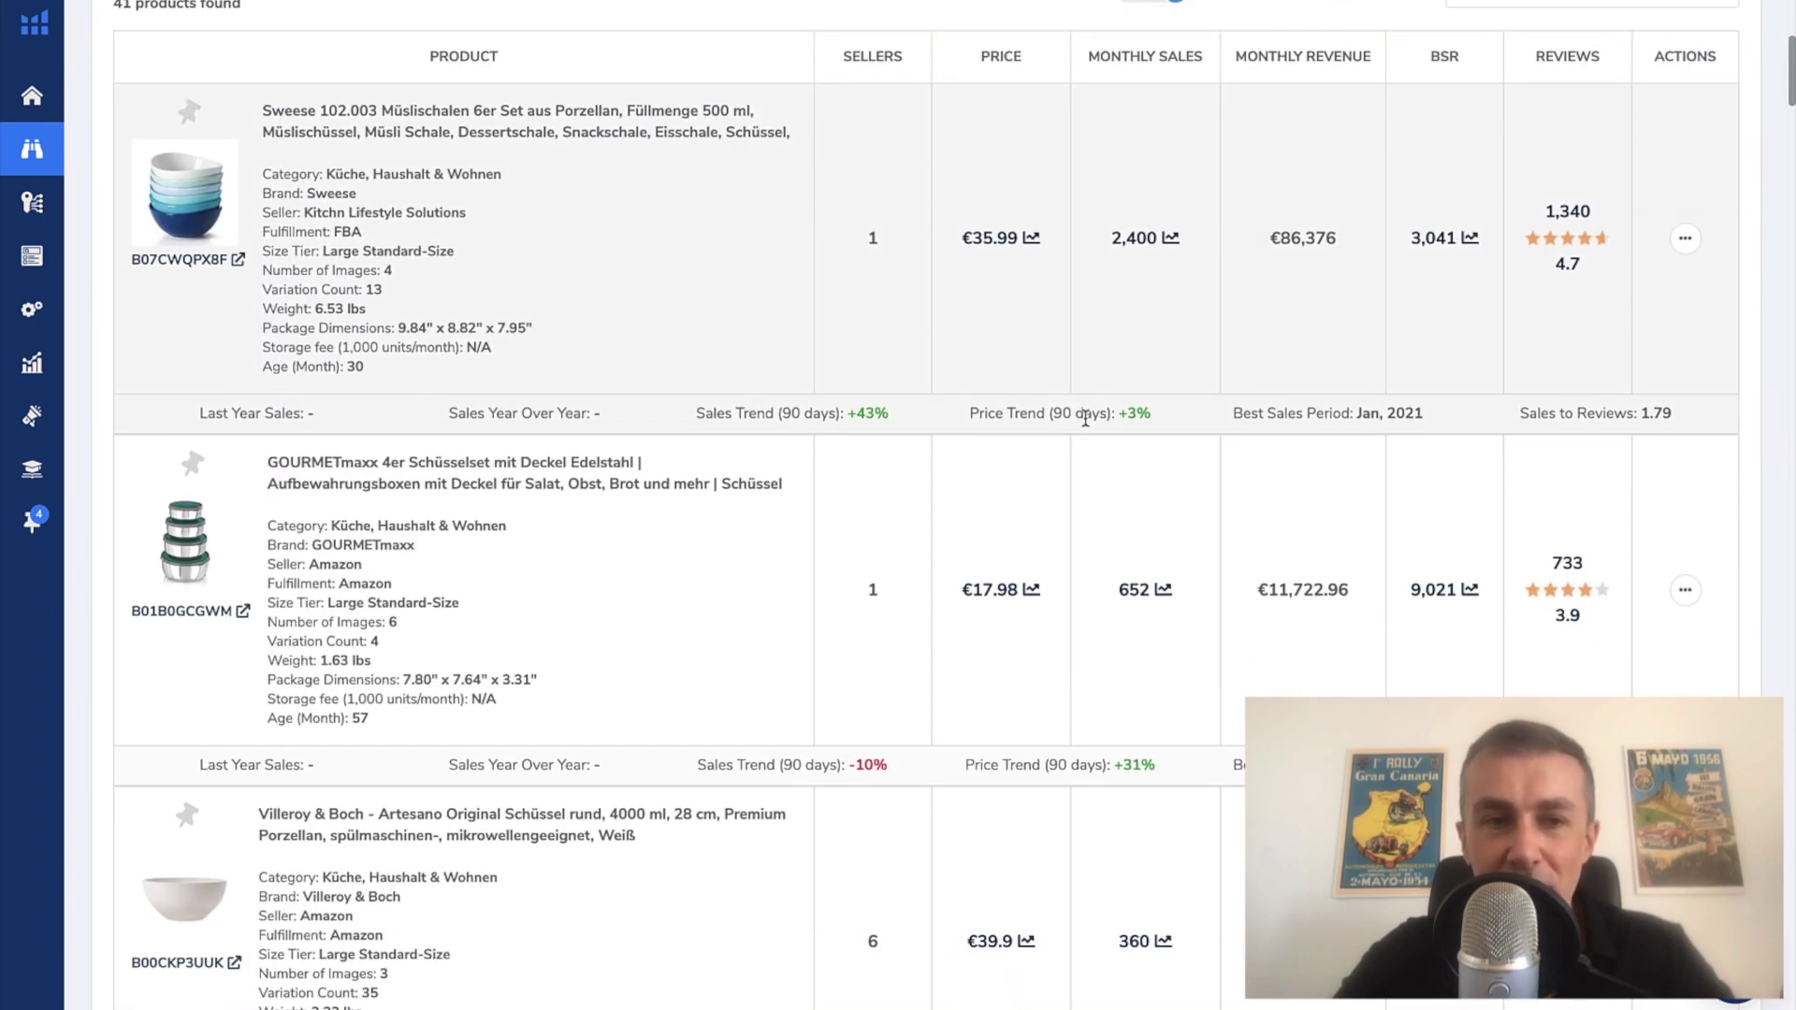
scroll(1086, 417, up, 8)
scroll(1087, 427, down, 8)
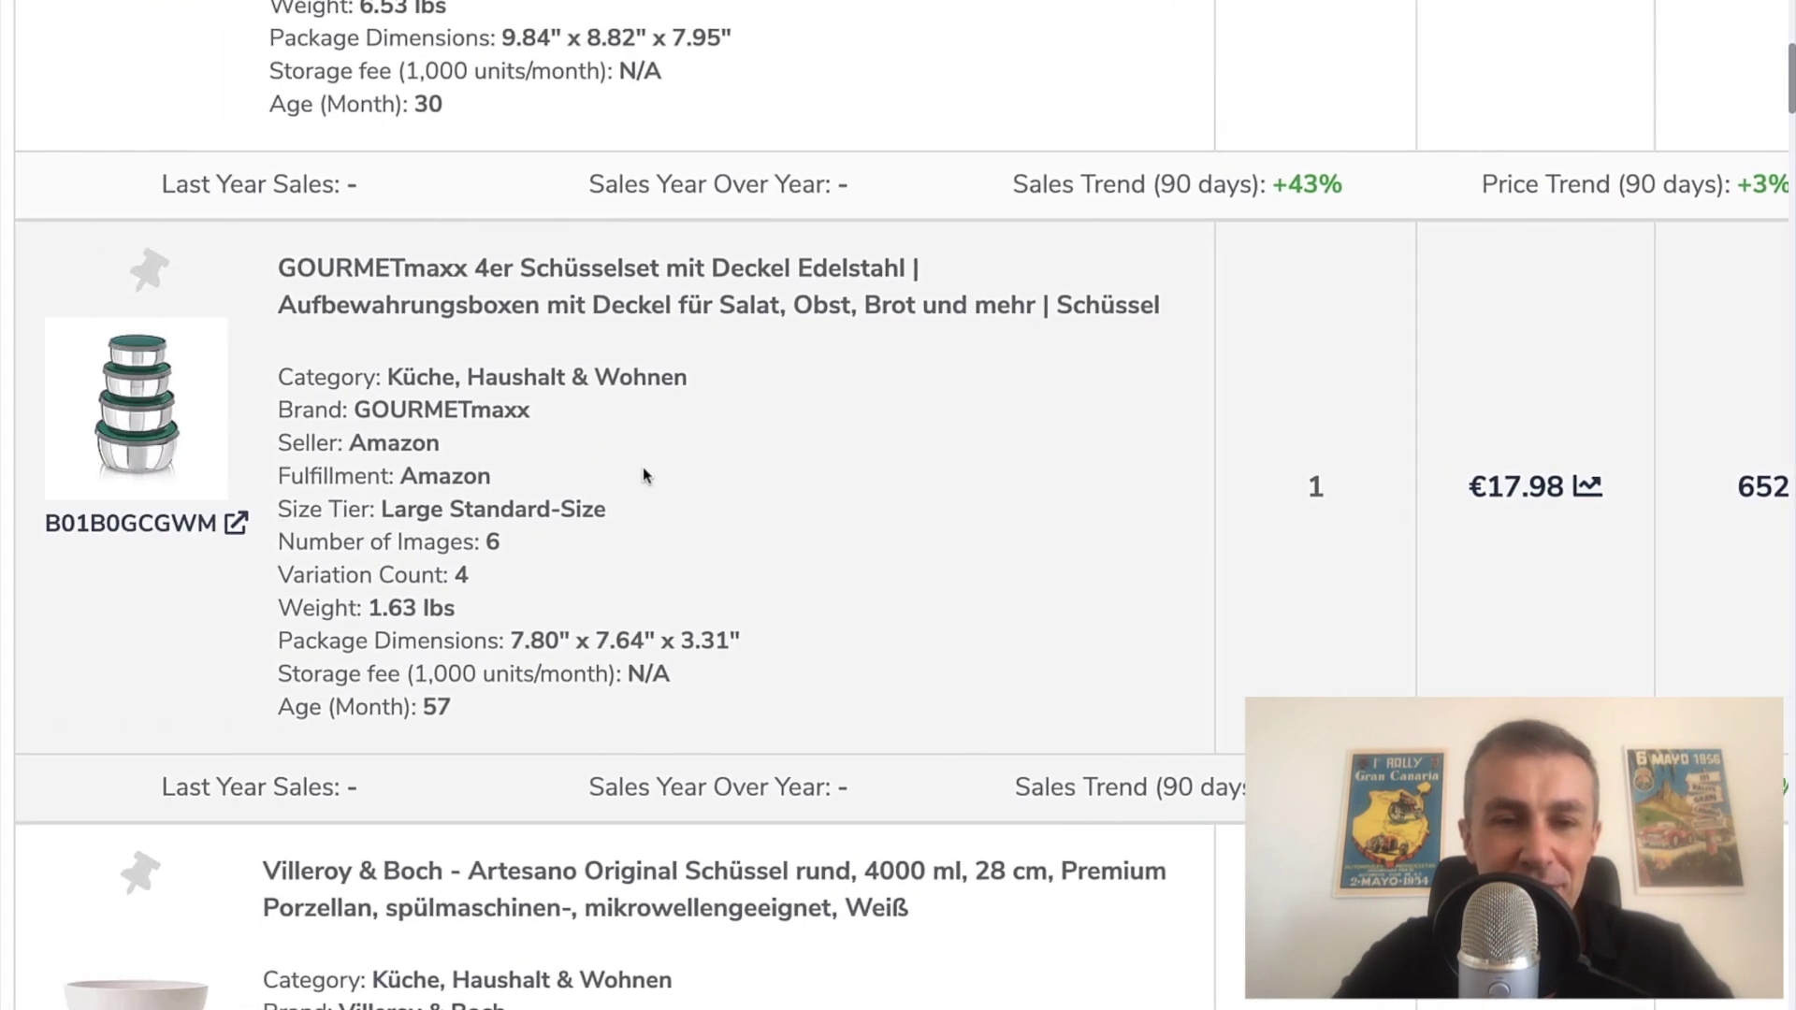
scroll(642, 468, up, 4)
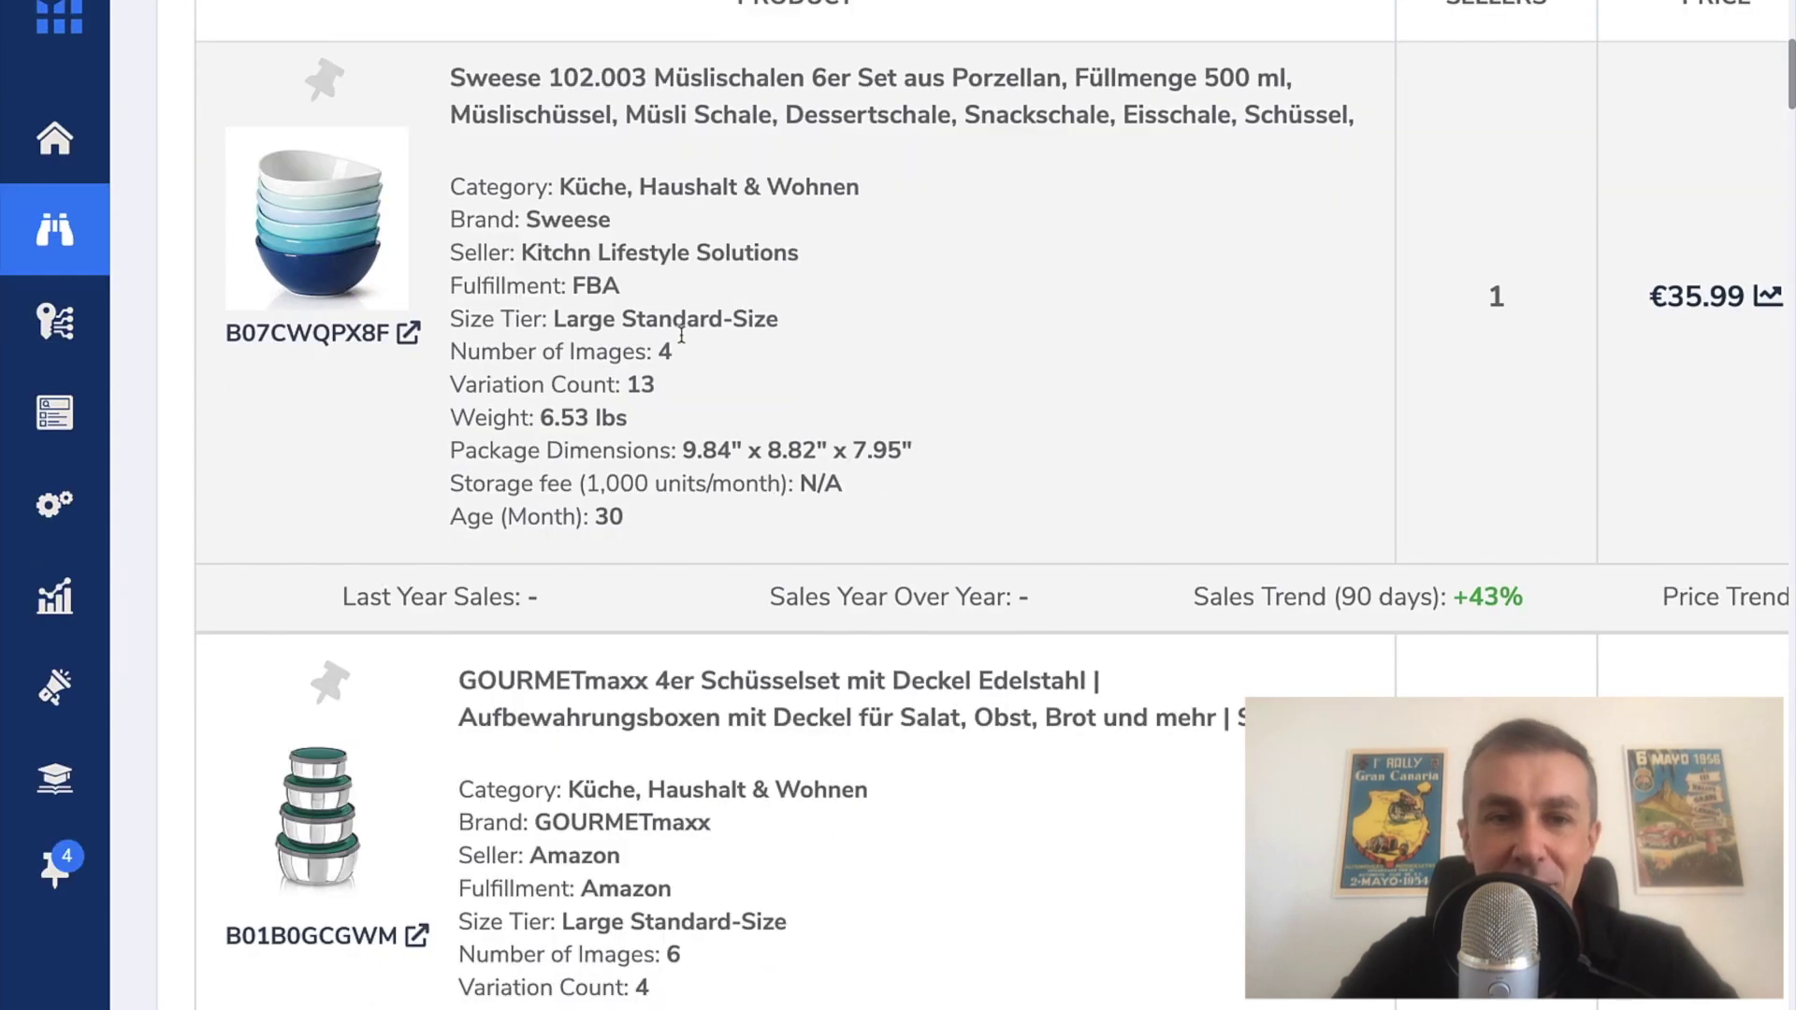
scroll(319, 530, down, 8)
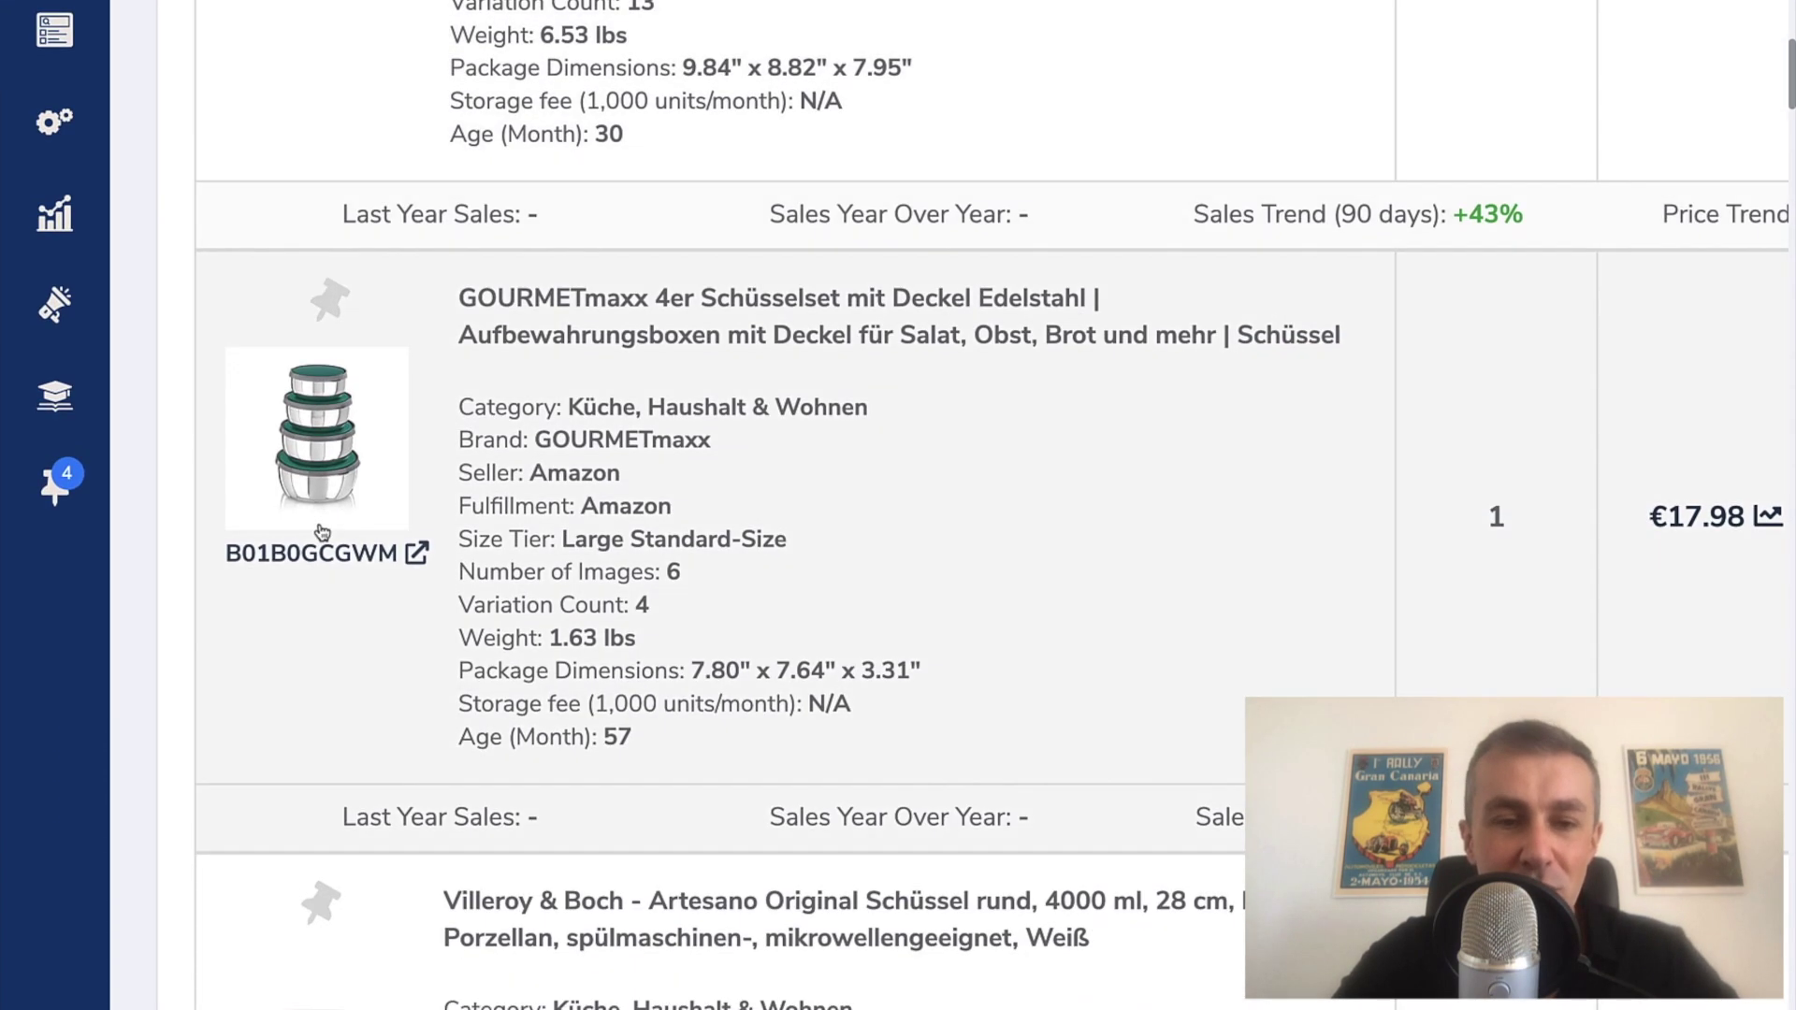
scroll(319, 531, down, 9)
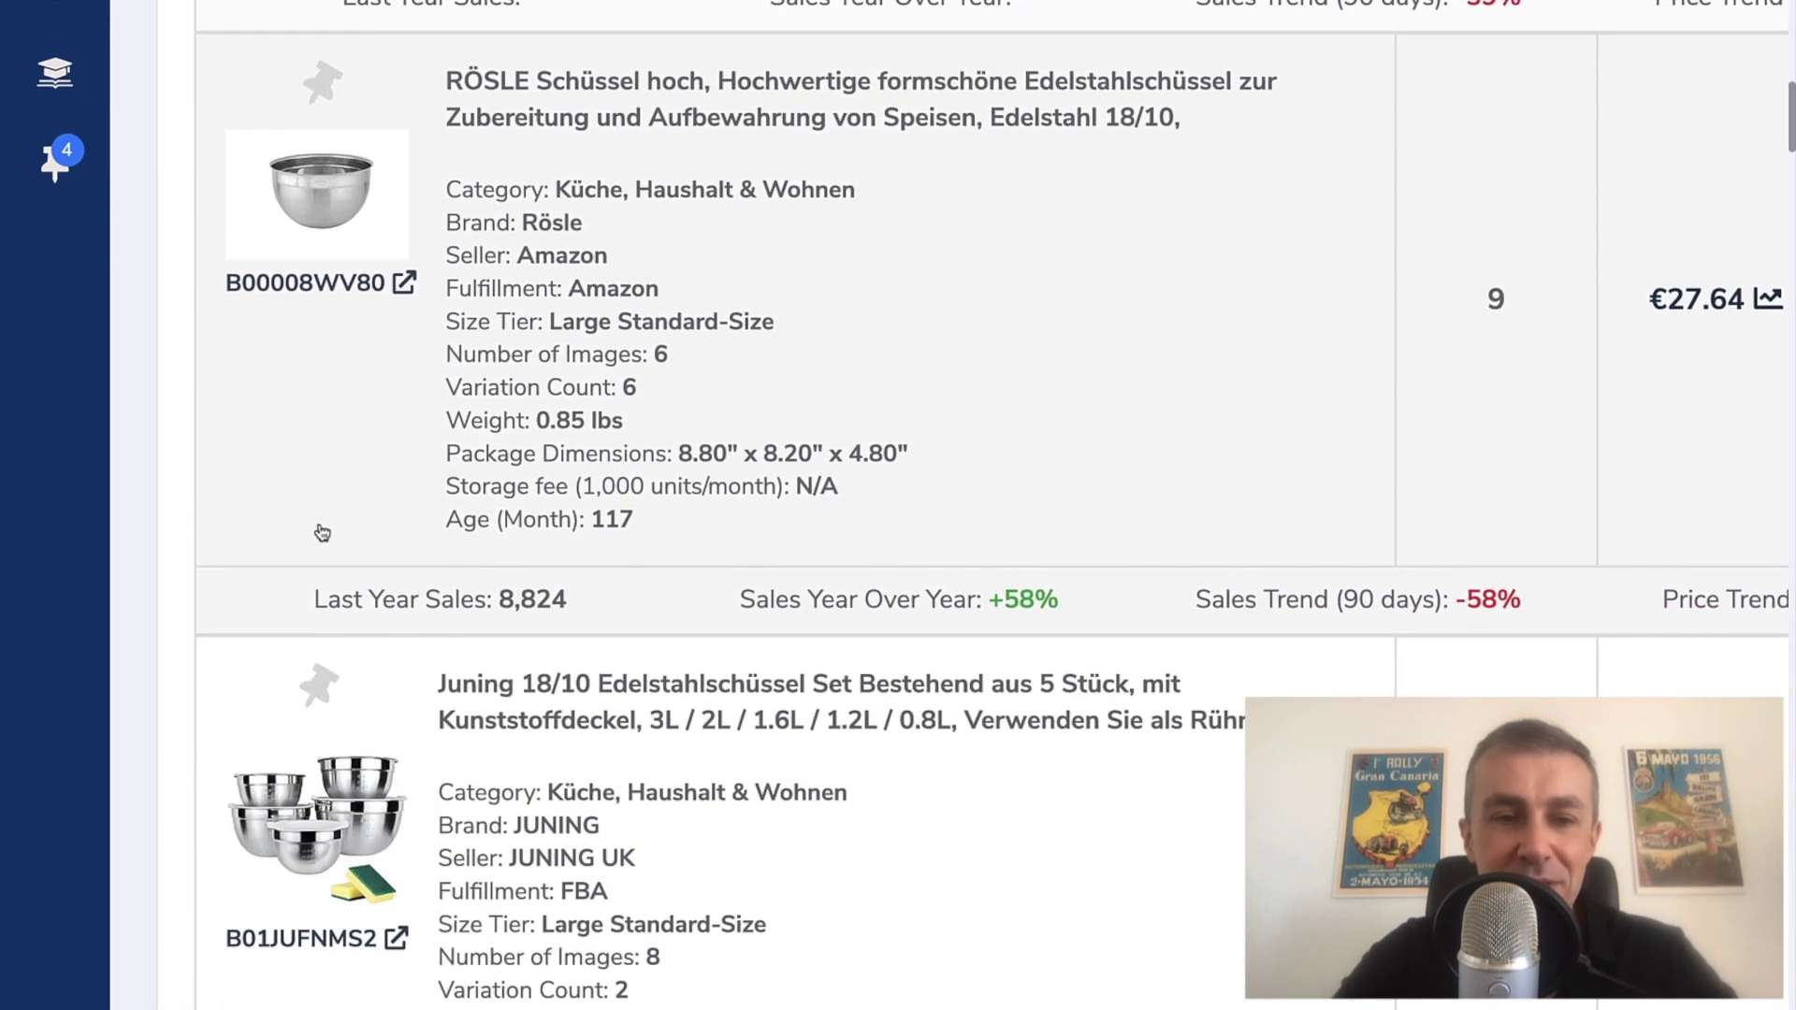
scroll(321, 524, down, 3)
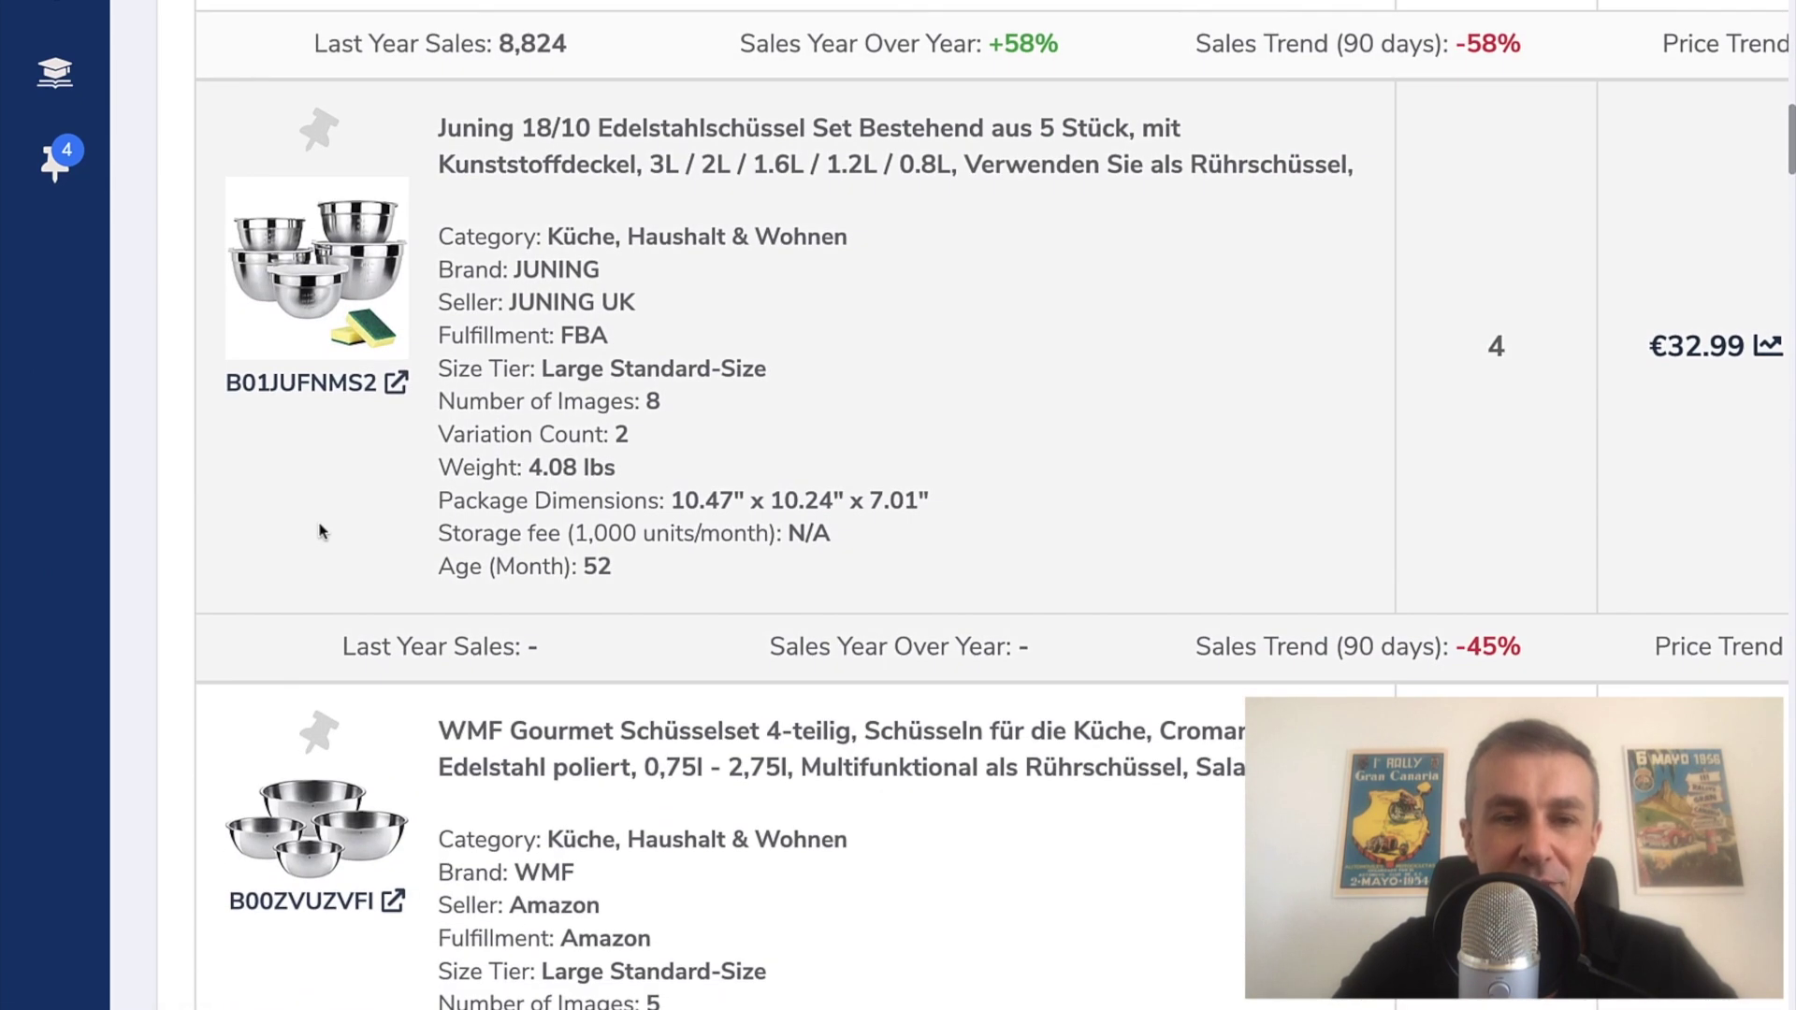
scroll(319, 530, right, 1)
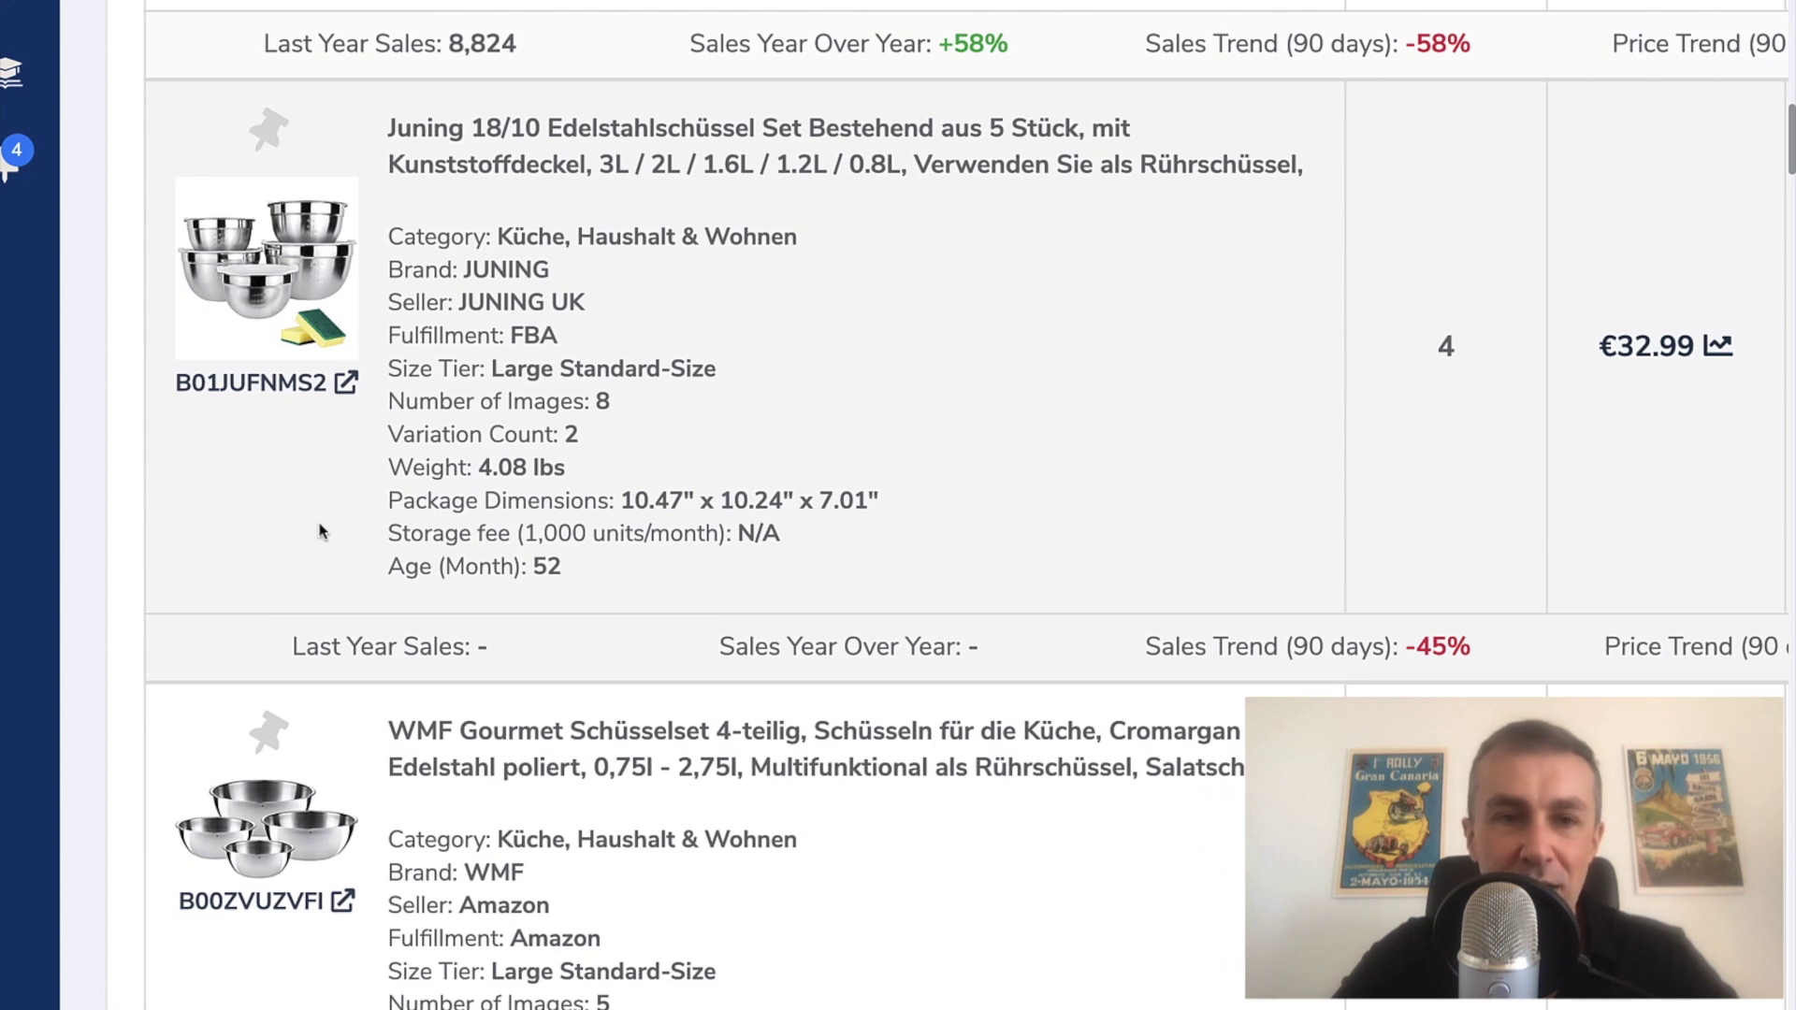
scroll(319, 531, down, 14)
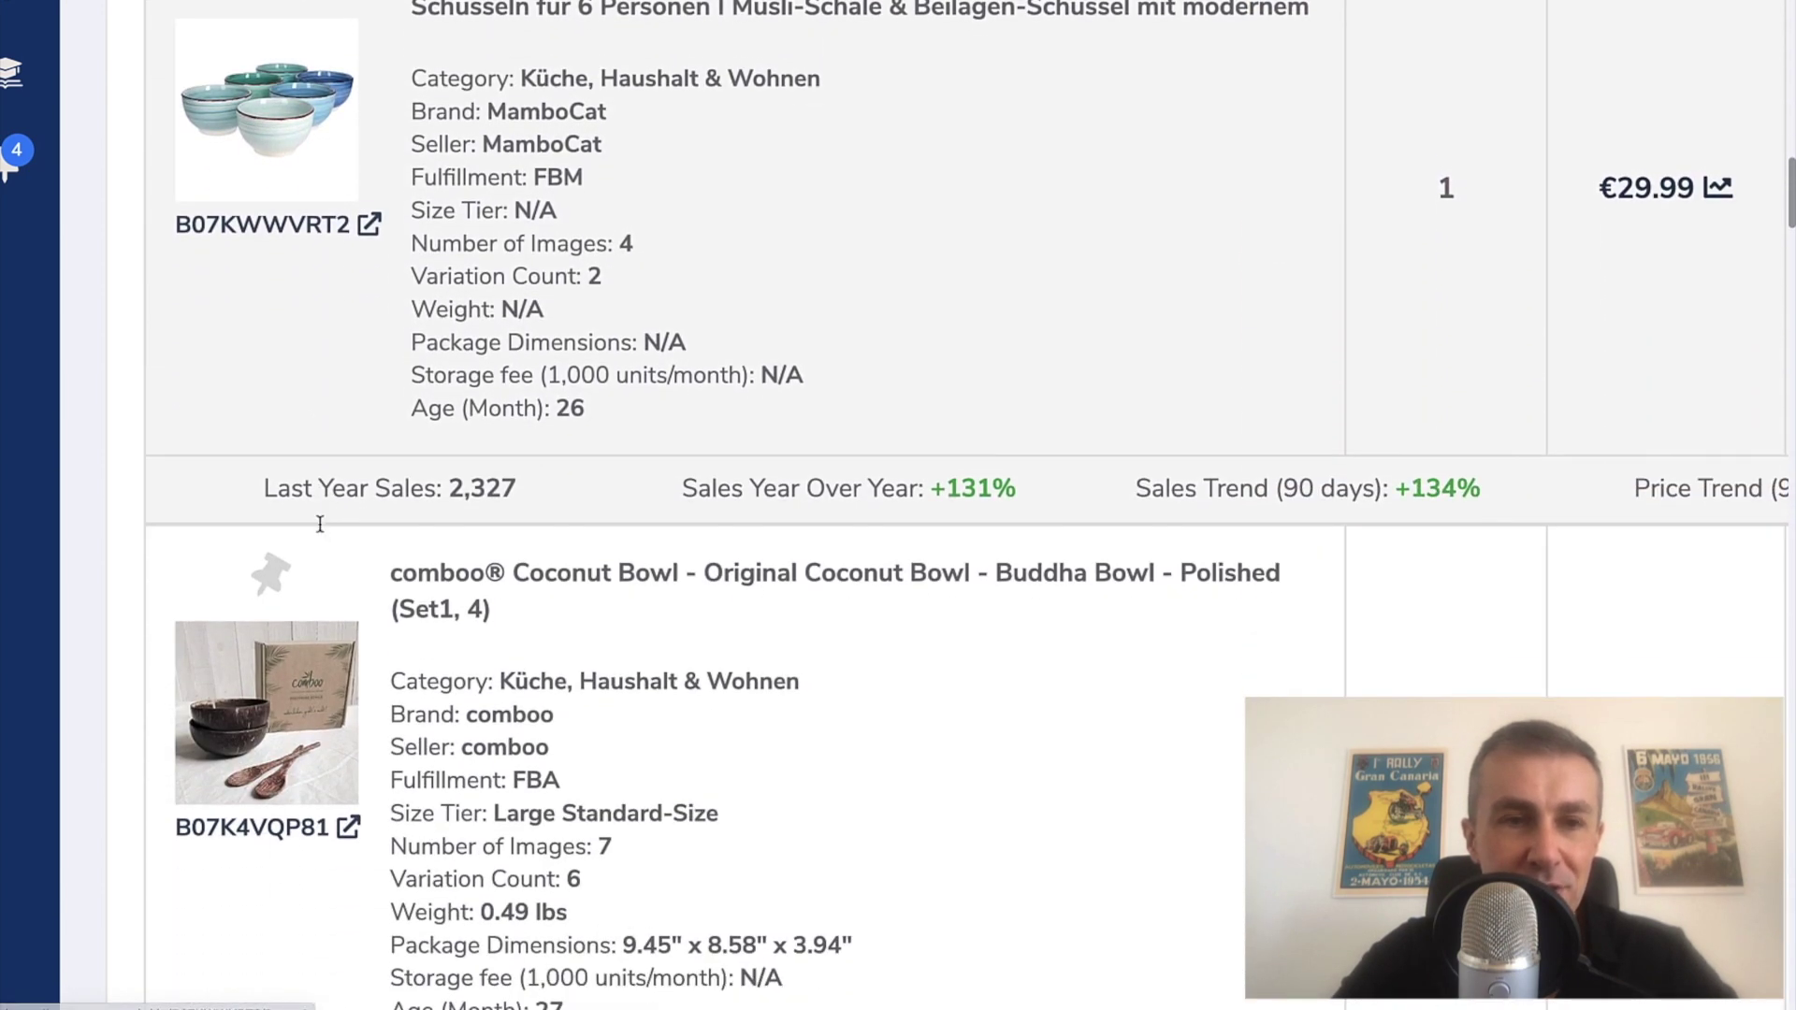
scroll(260, 372, down, 8)
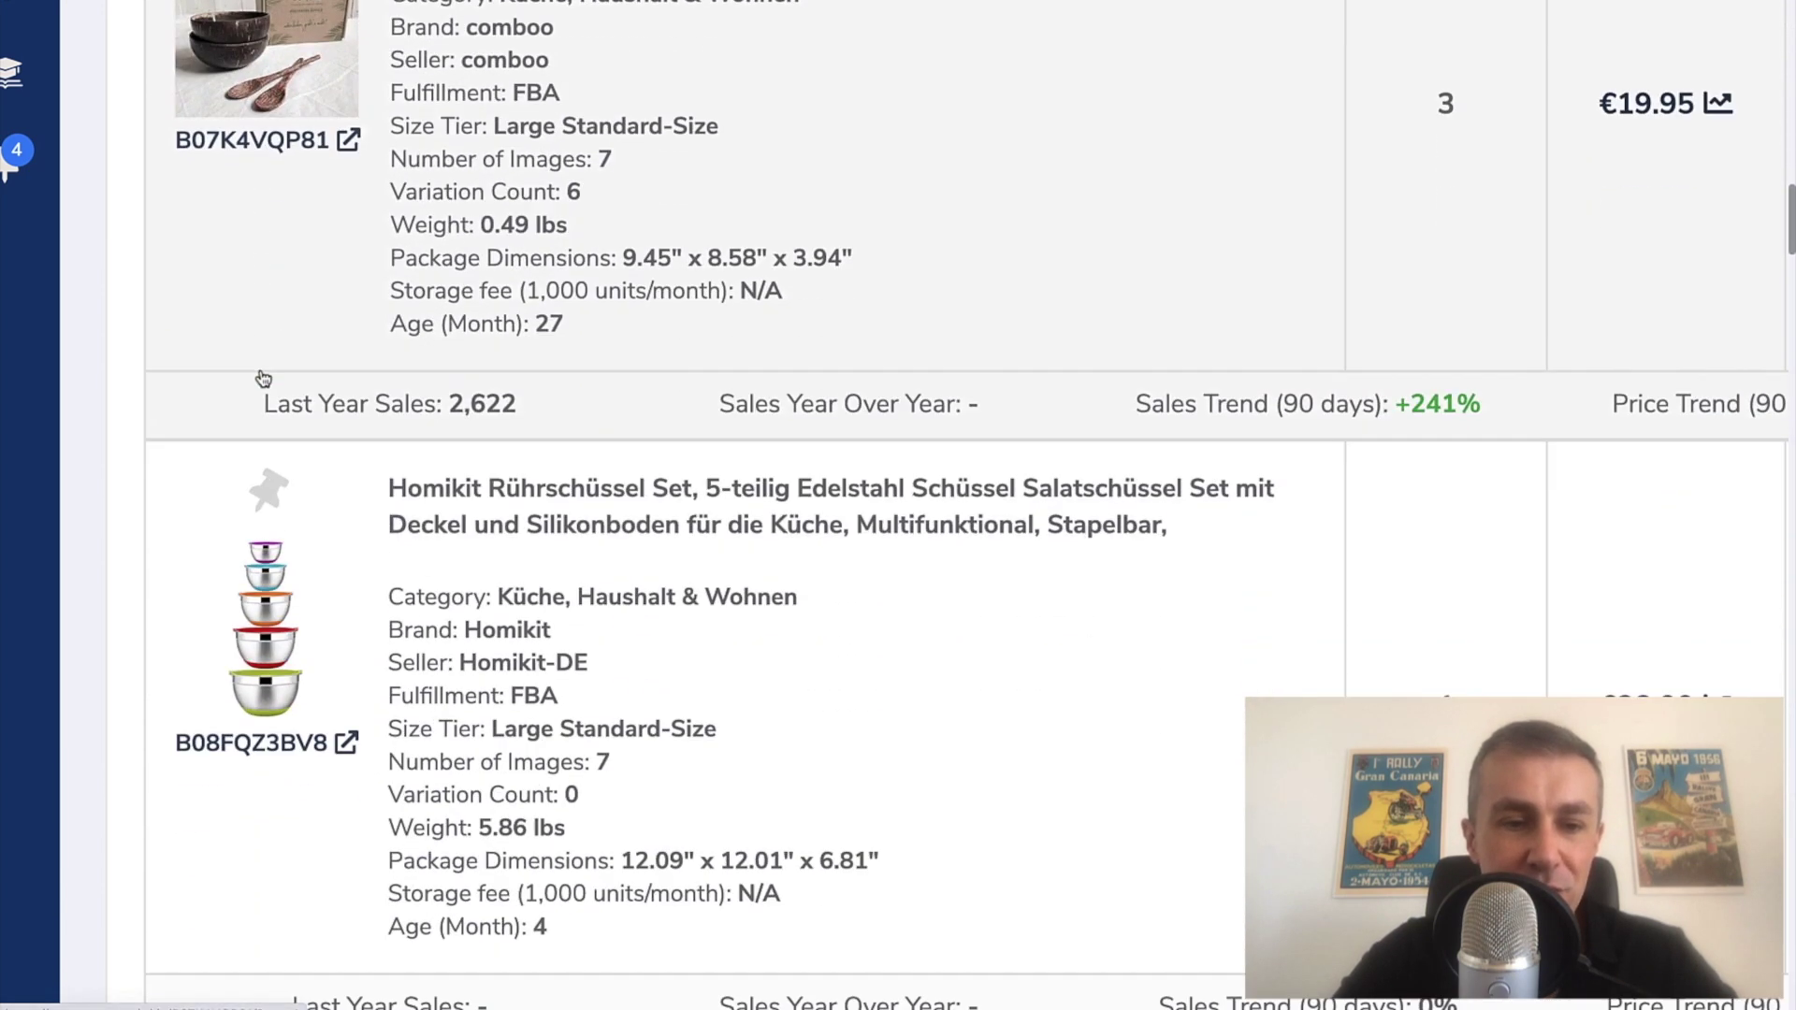
scroll(263, 378, down, 4)
scroll(344, 491, down, 4)
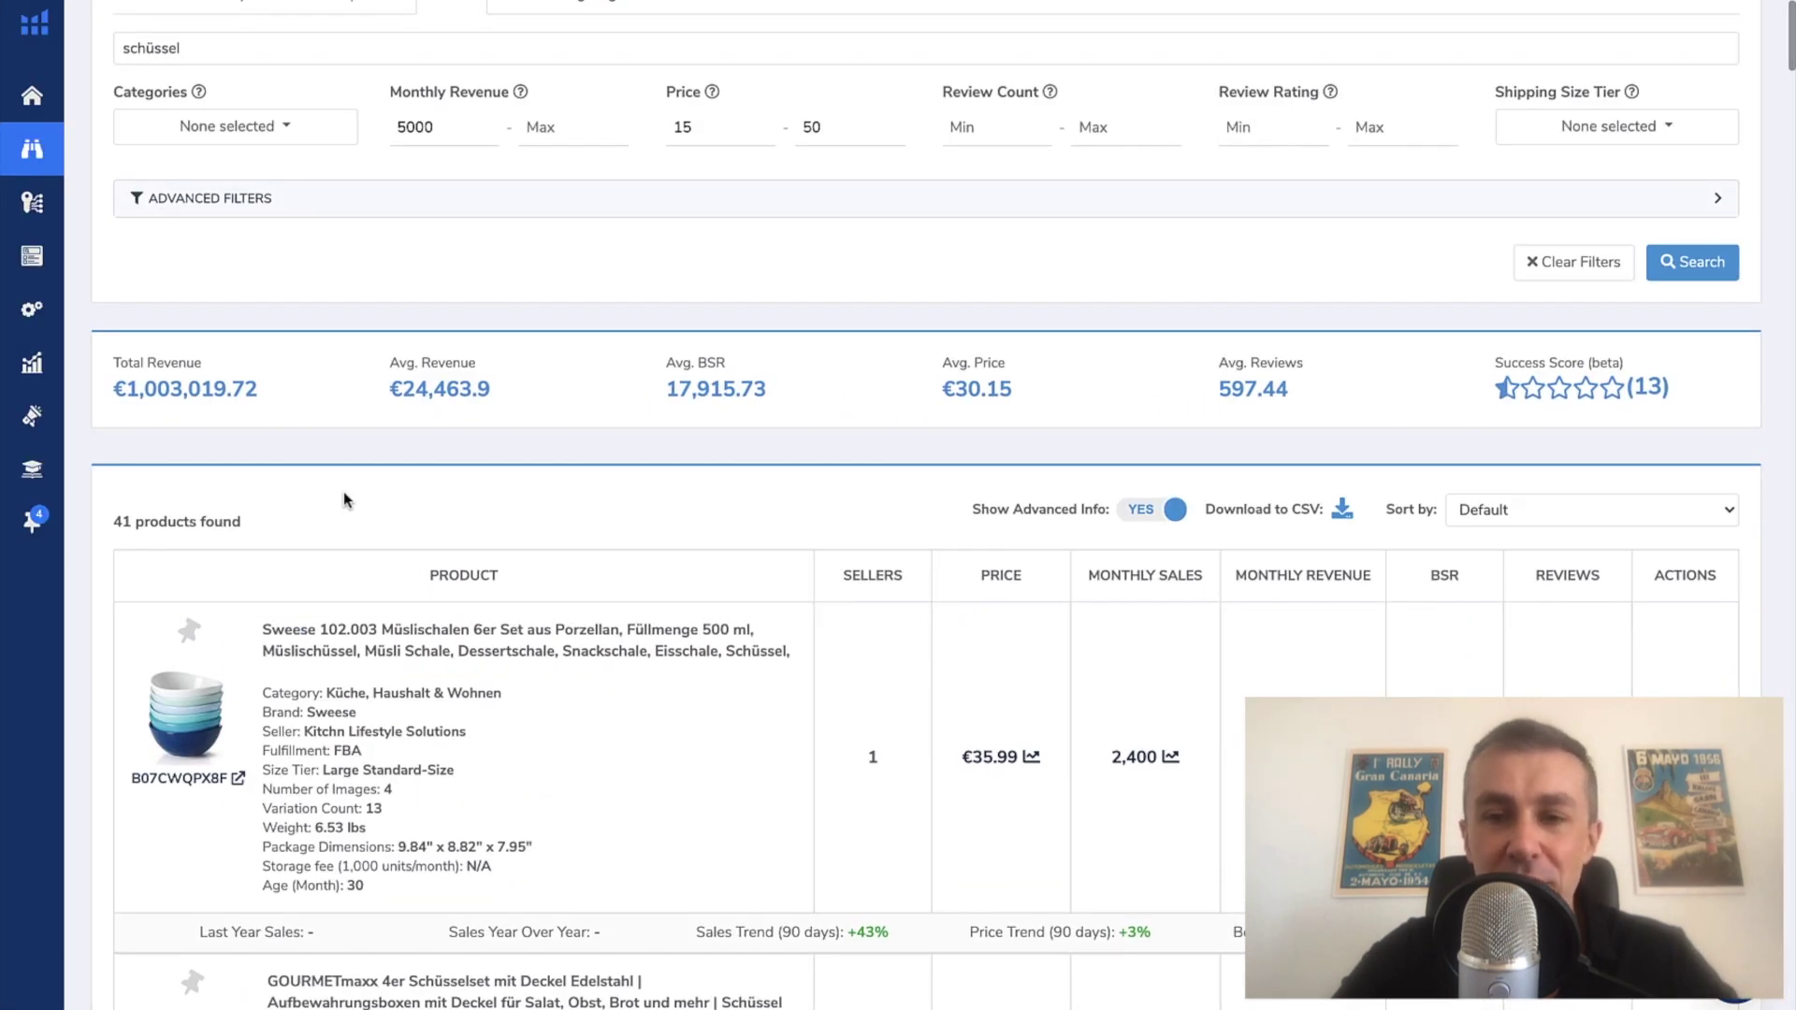
scroll(343, 499, up, 2)
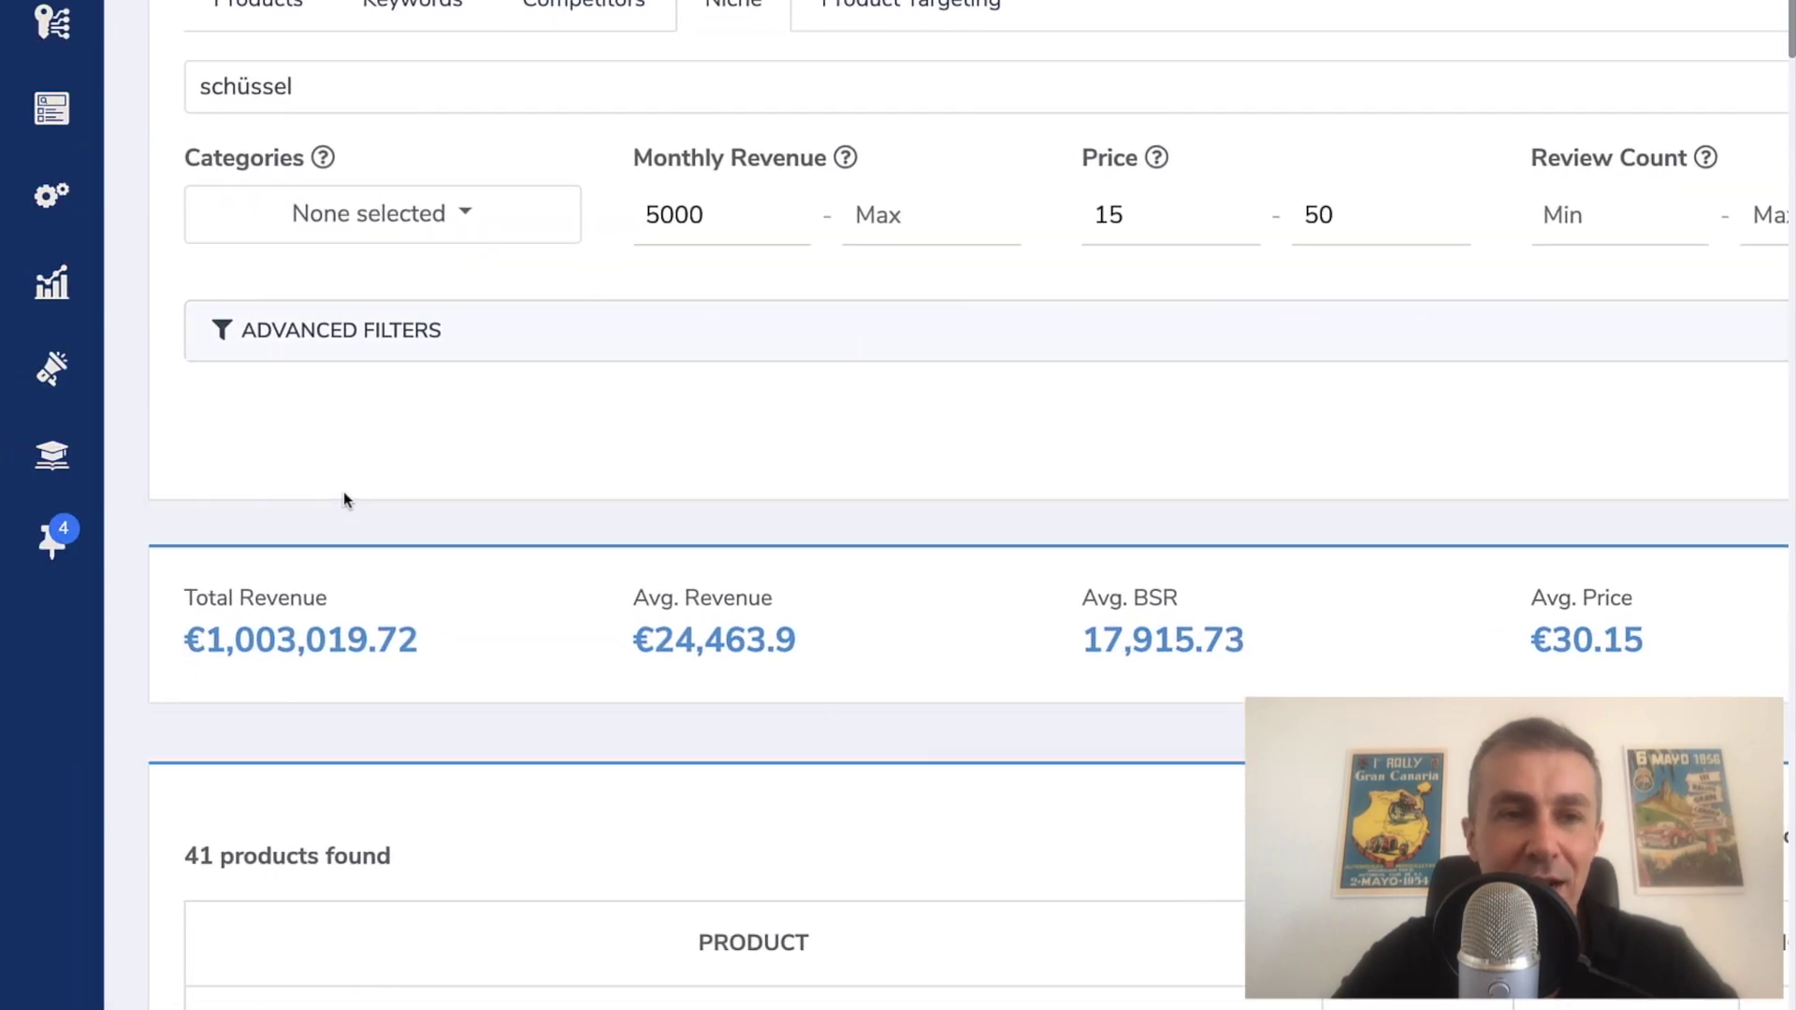
scroll(344, 491, up, 3)
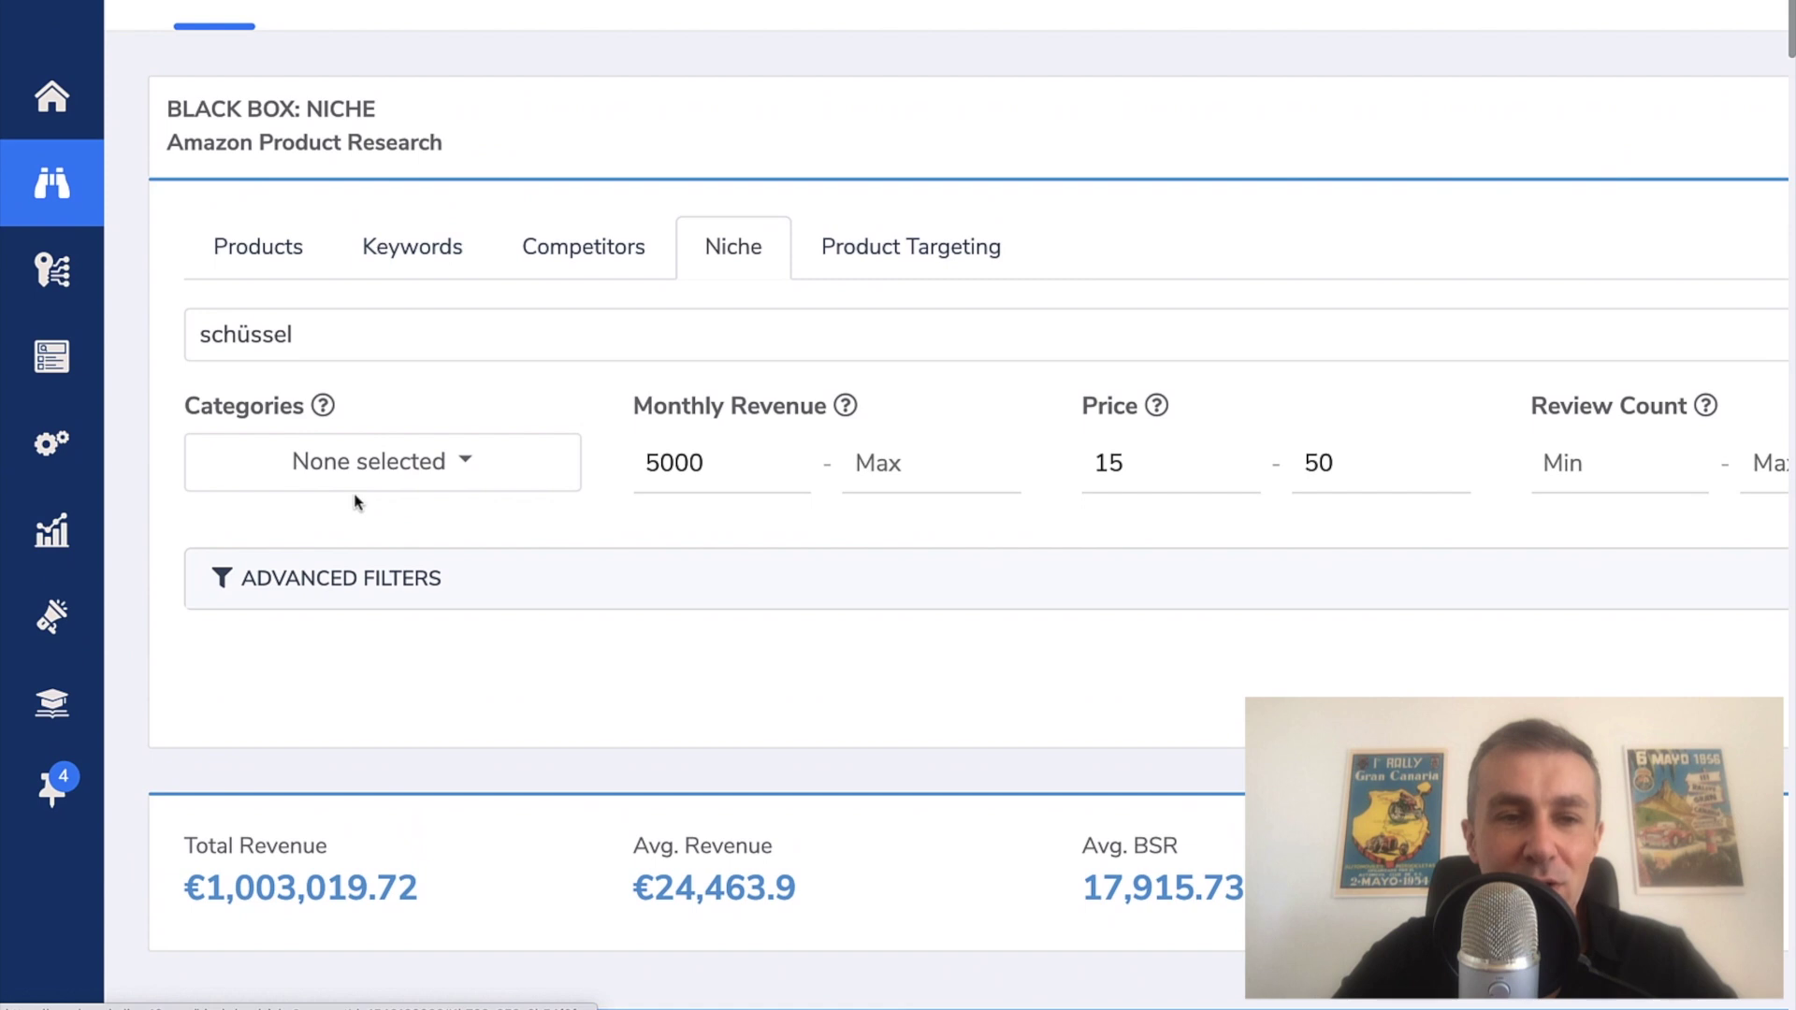
scroll(356, 243, up, 1)
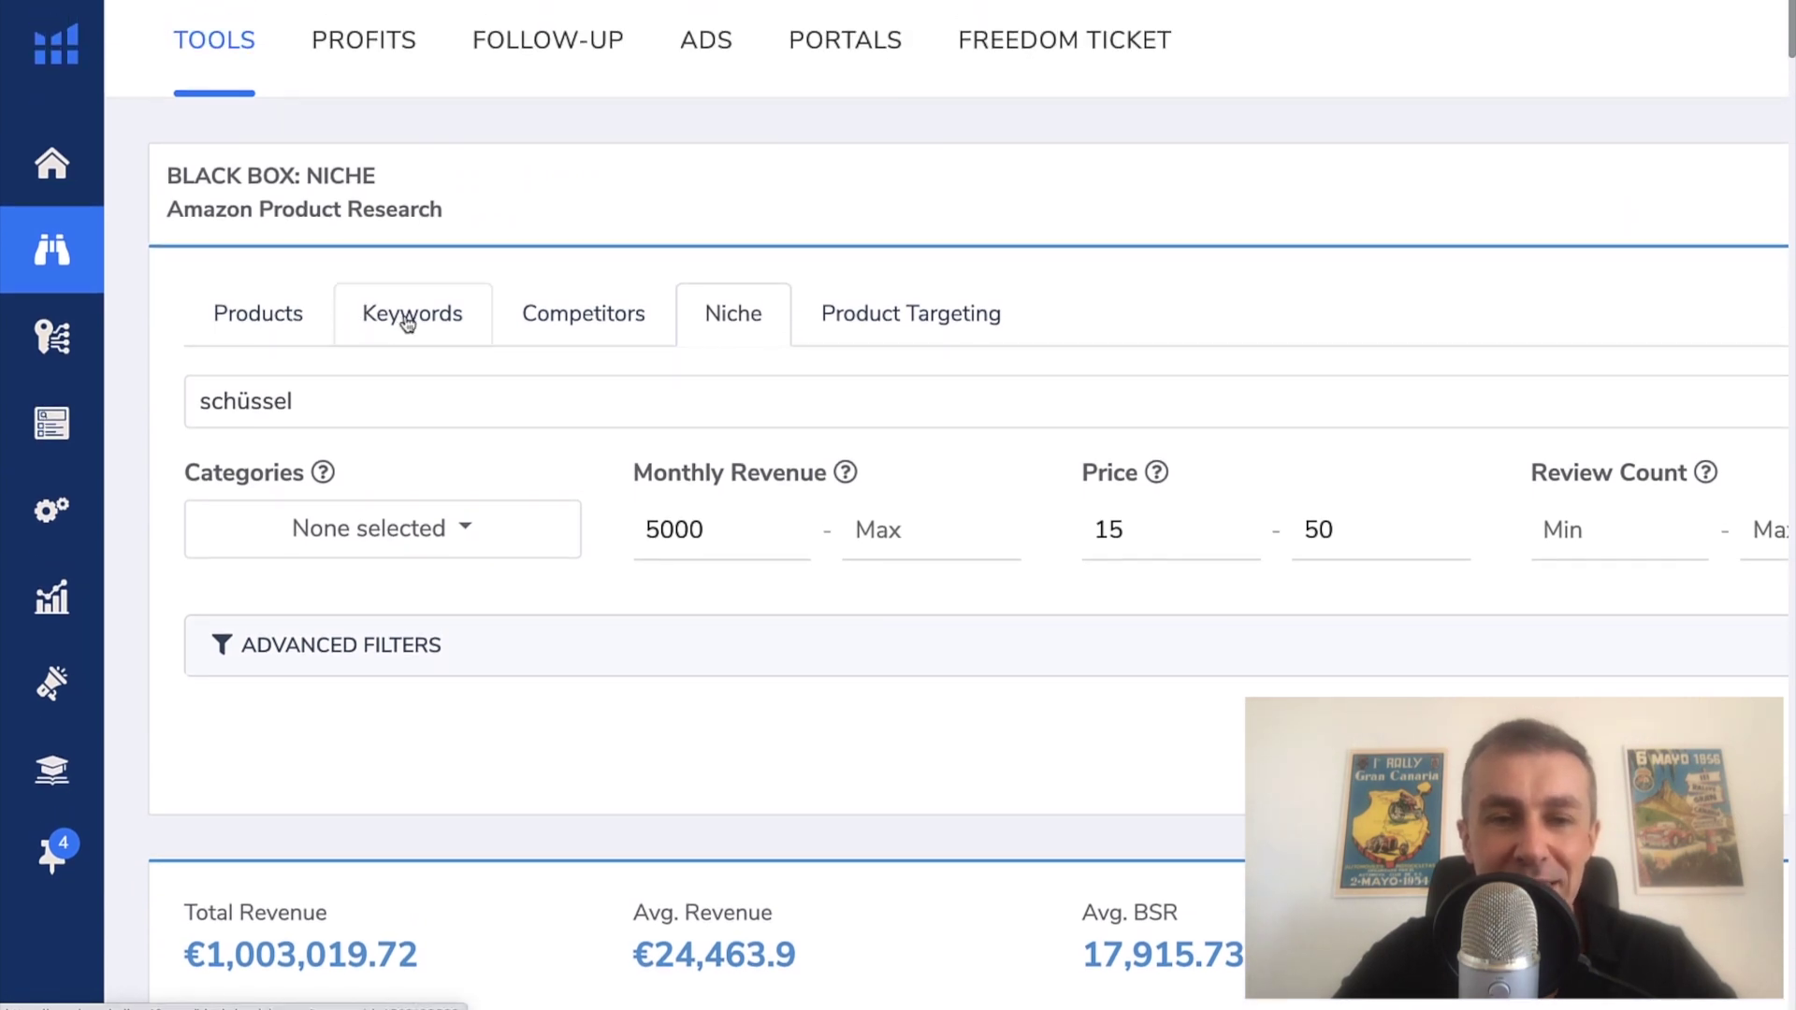
Step: View the Product Targeting research and its ASIN filters, and return to the Products research
click(890, 324)
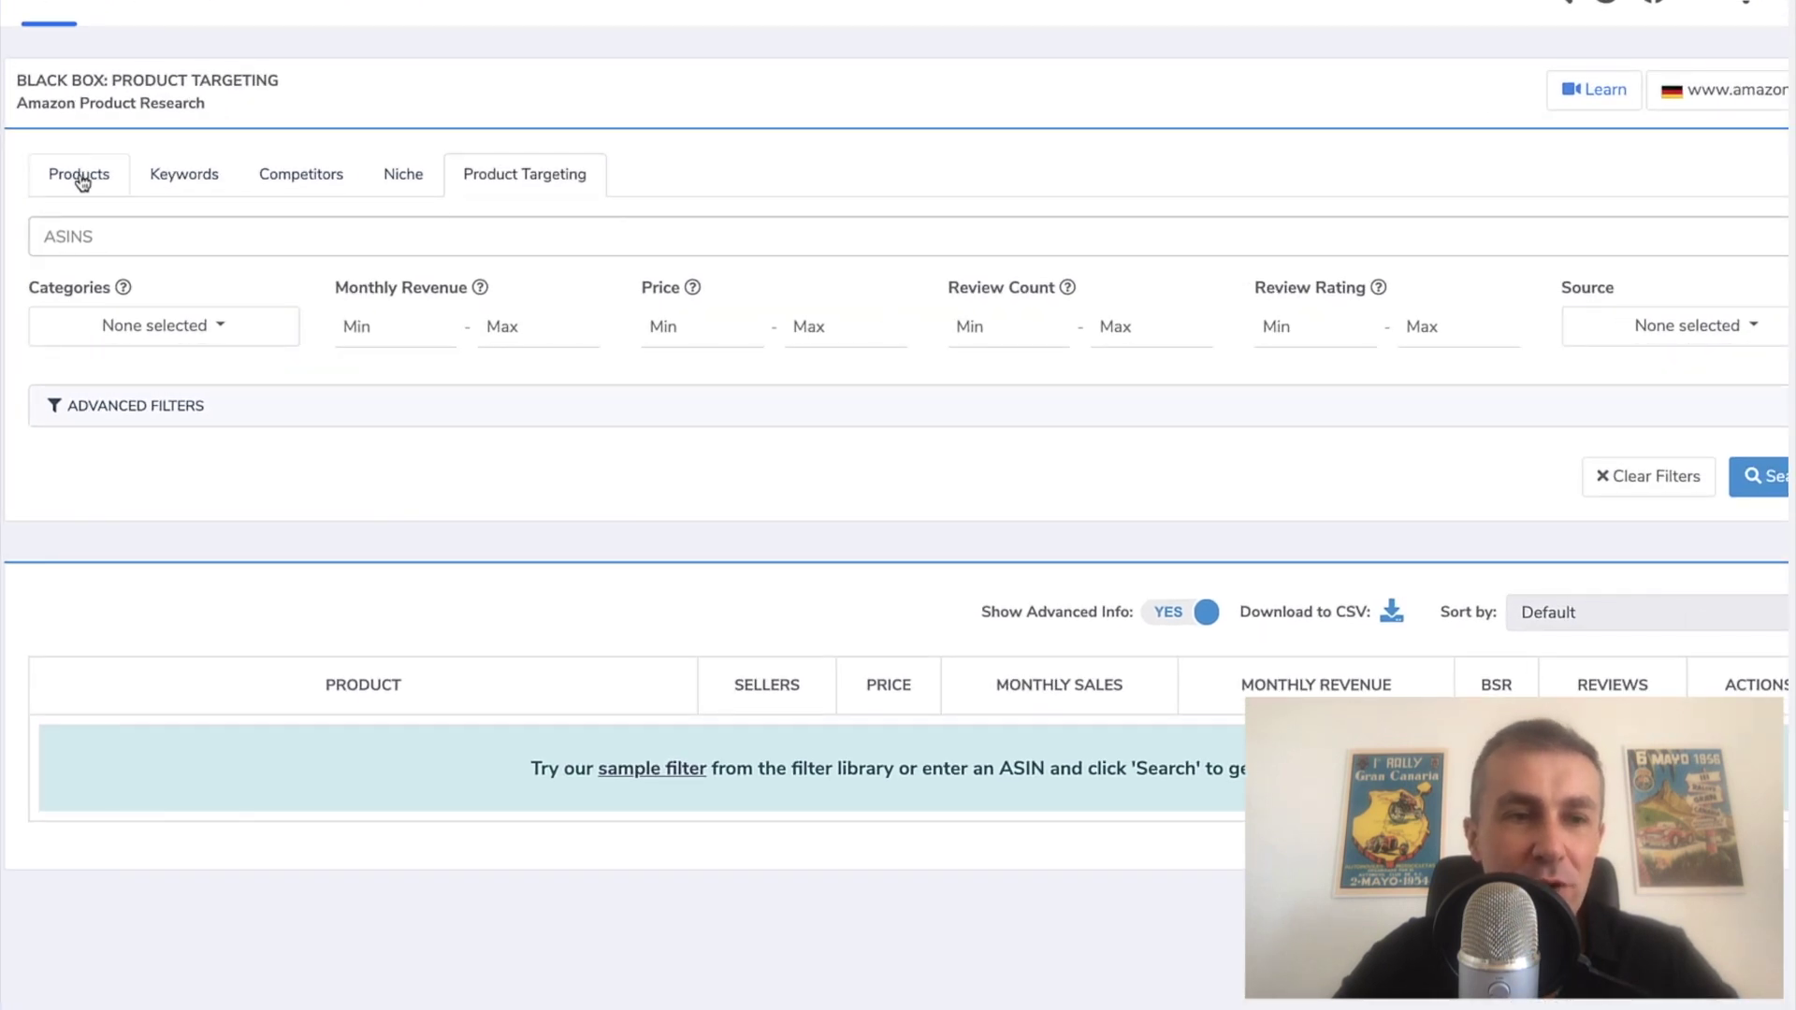
click(81, 177)
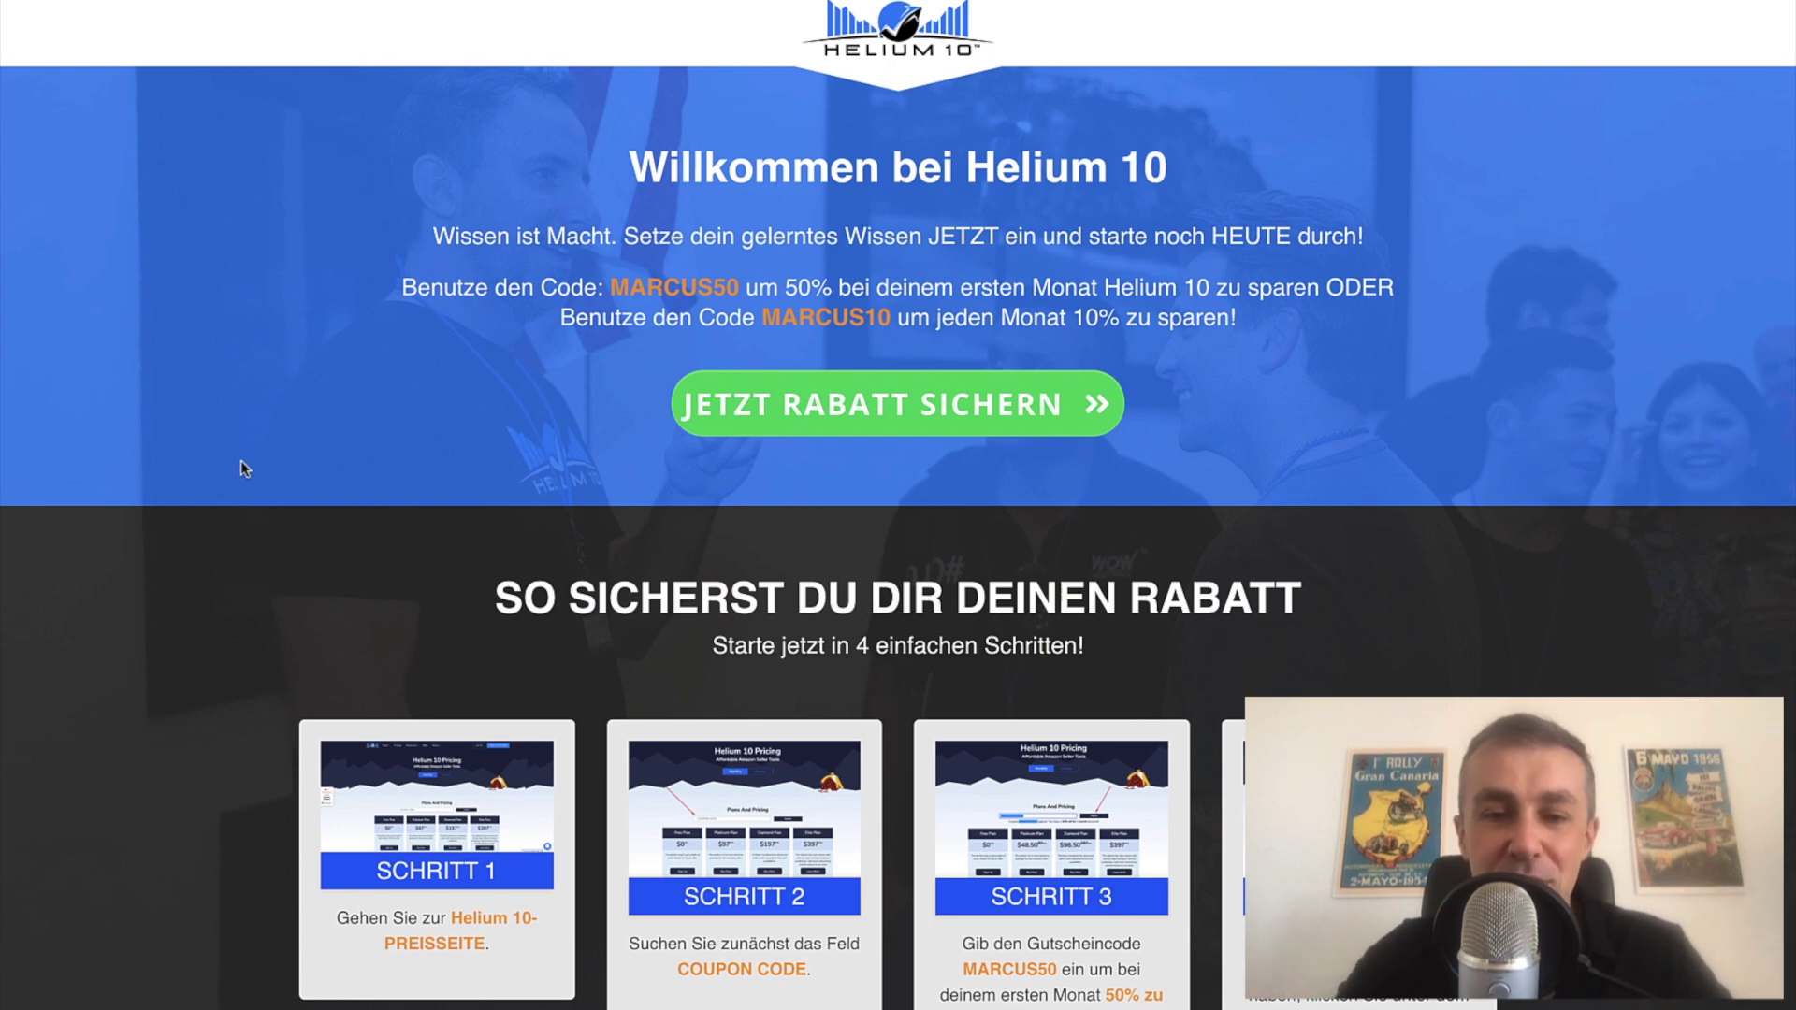
Step: Examine the Helium 10 discount page, highlighting the first-month and every-month coupon offers and reviewing the steps for redeeming them
scroll(239, 460, down, 1)
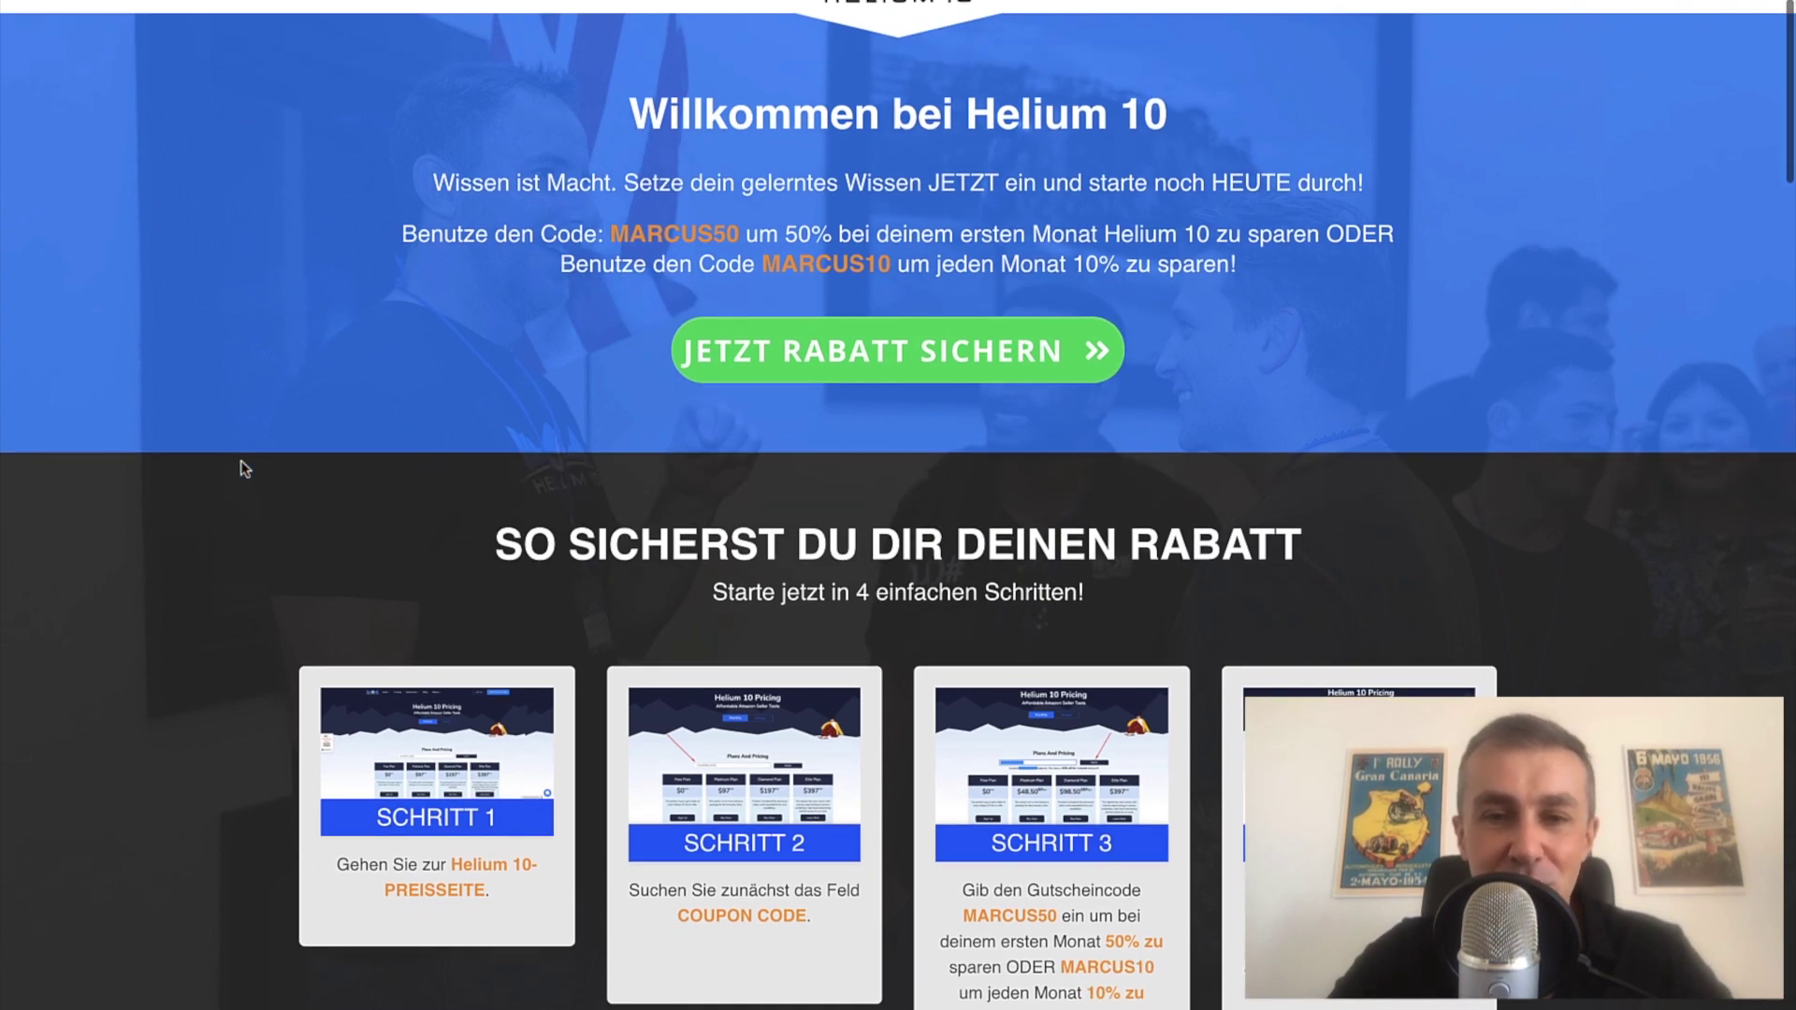
scroll(241, 461, up, 1)
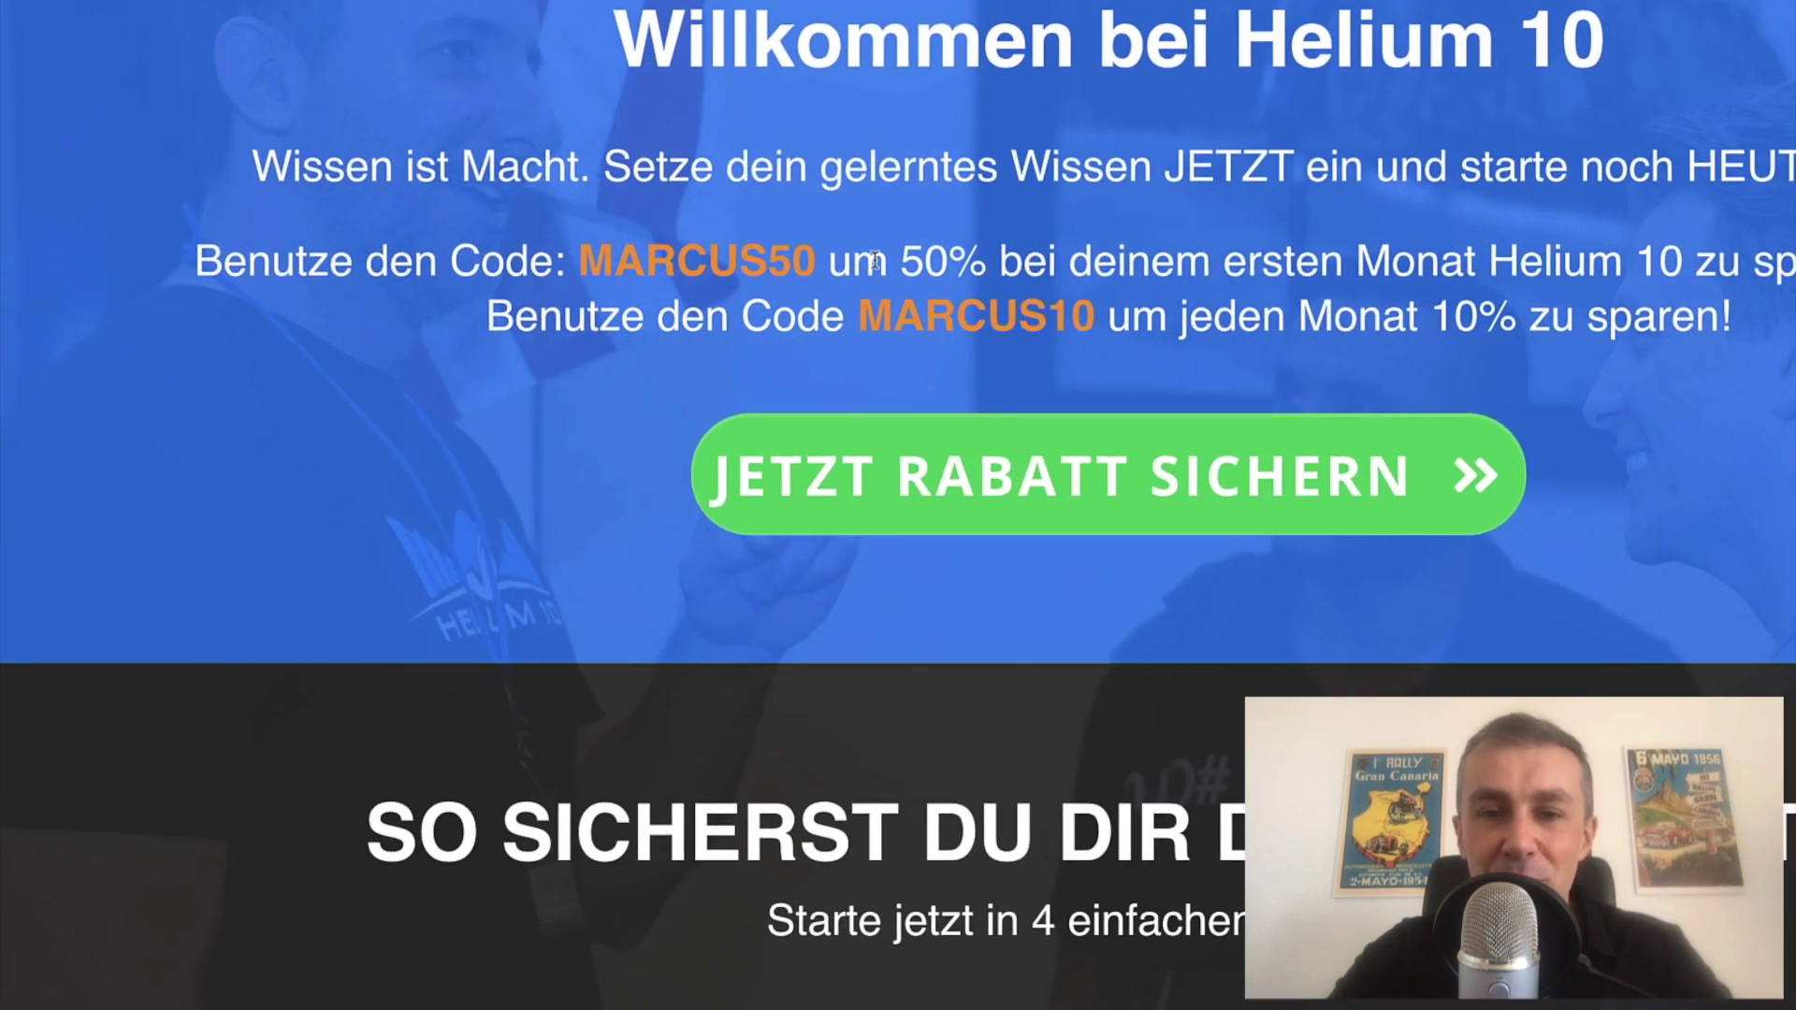
drag(886, 262, 1051, 264)
drag(858, 315, 1138, 324)
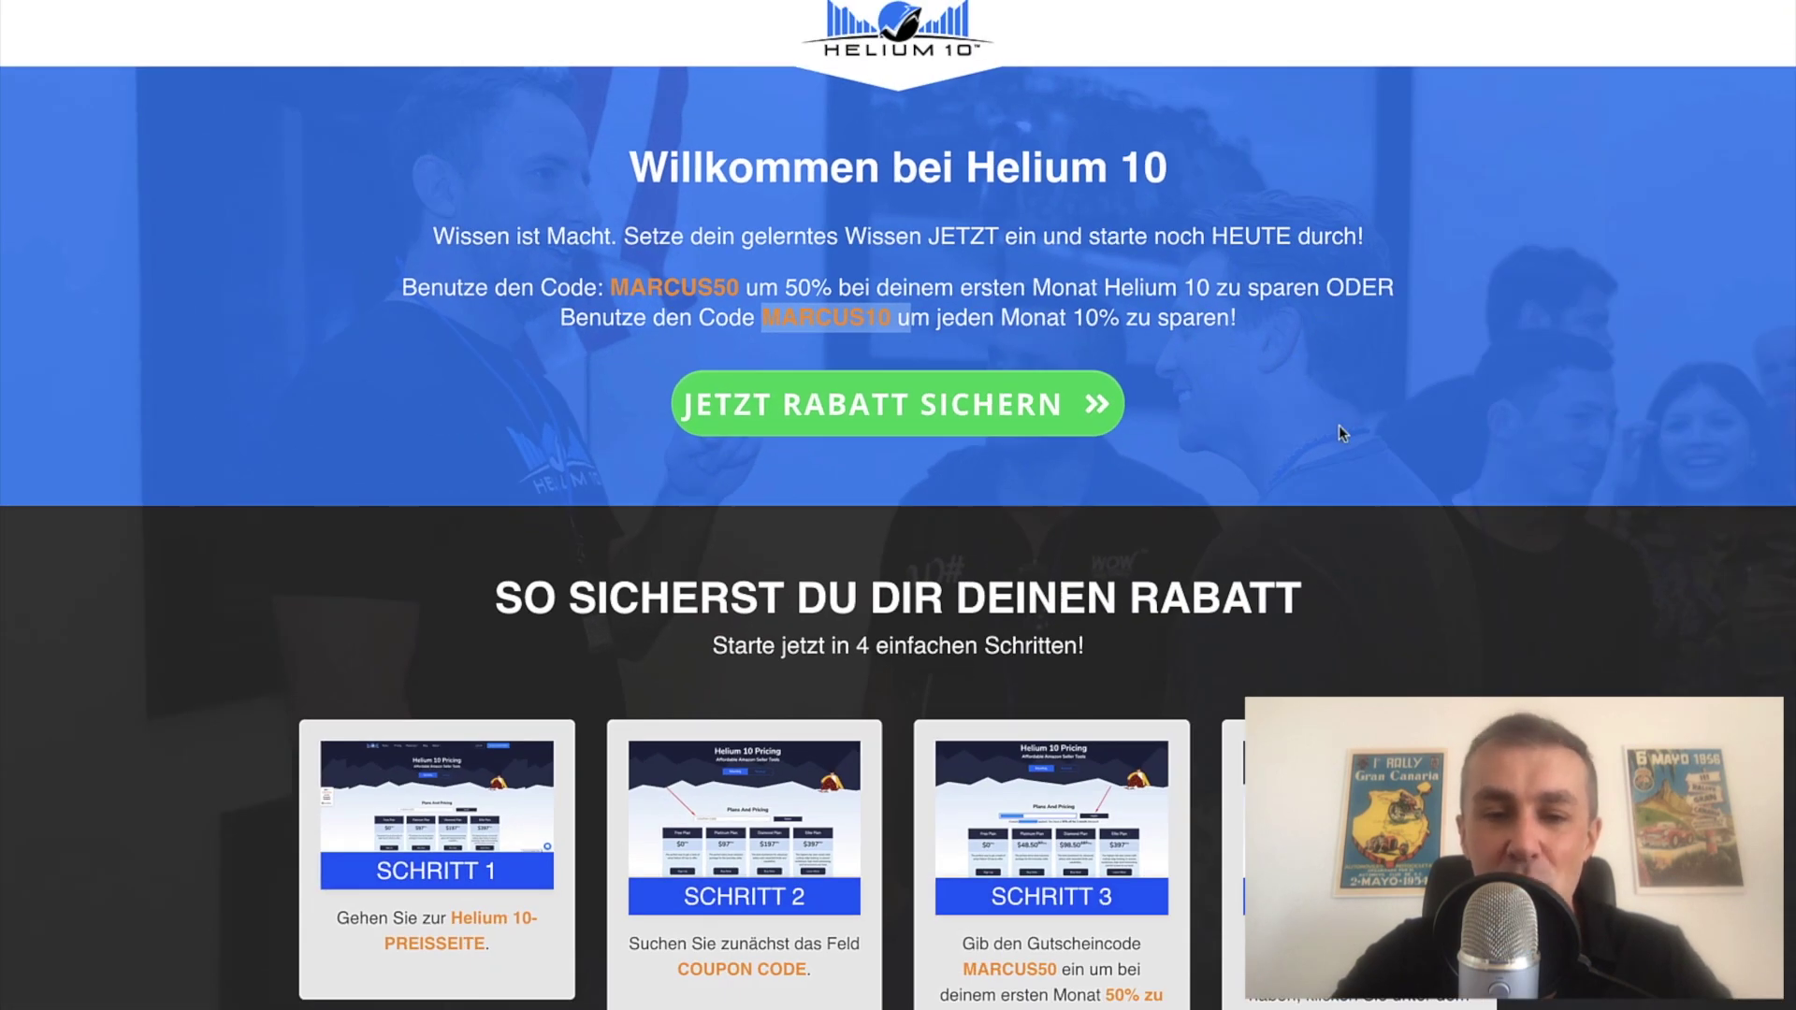
scroll(1338, 427, down, 3)
click(1244, 244)
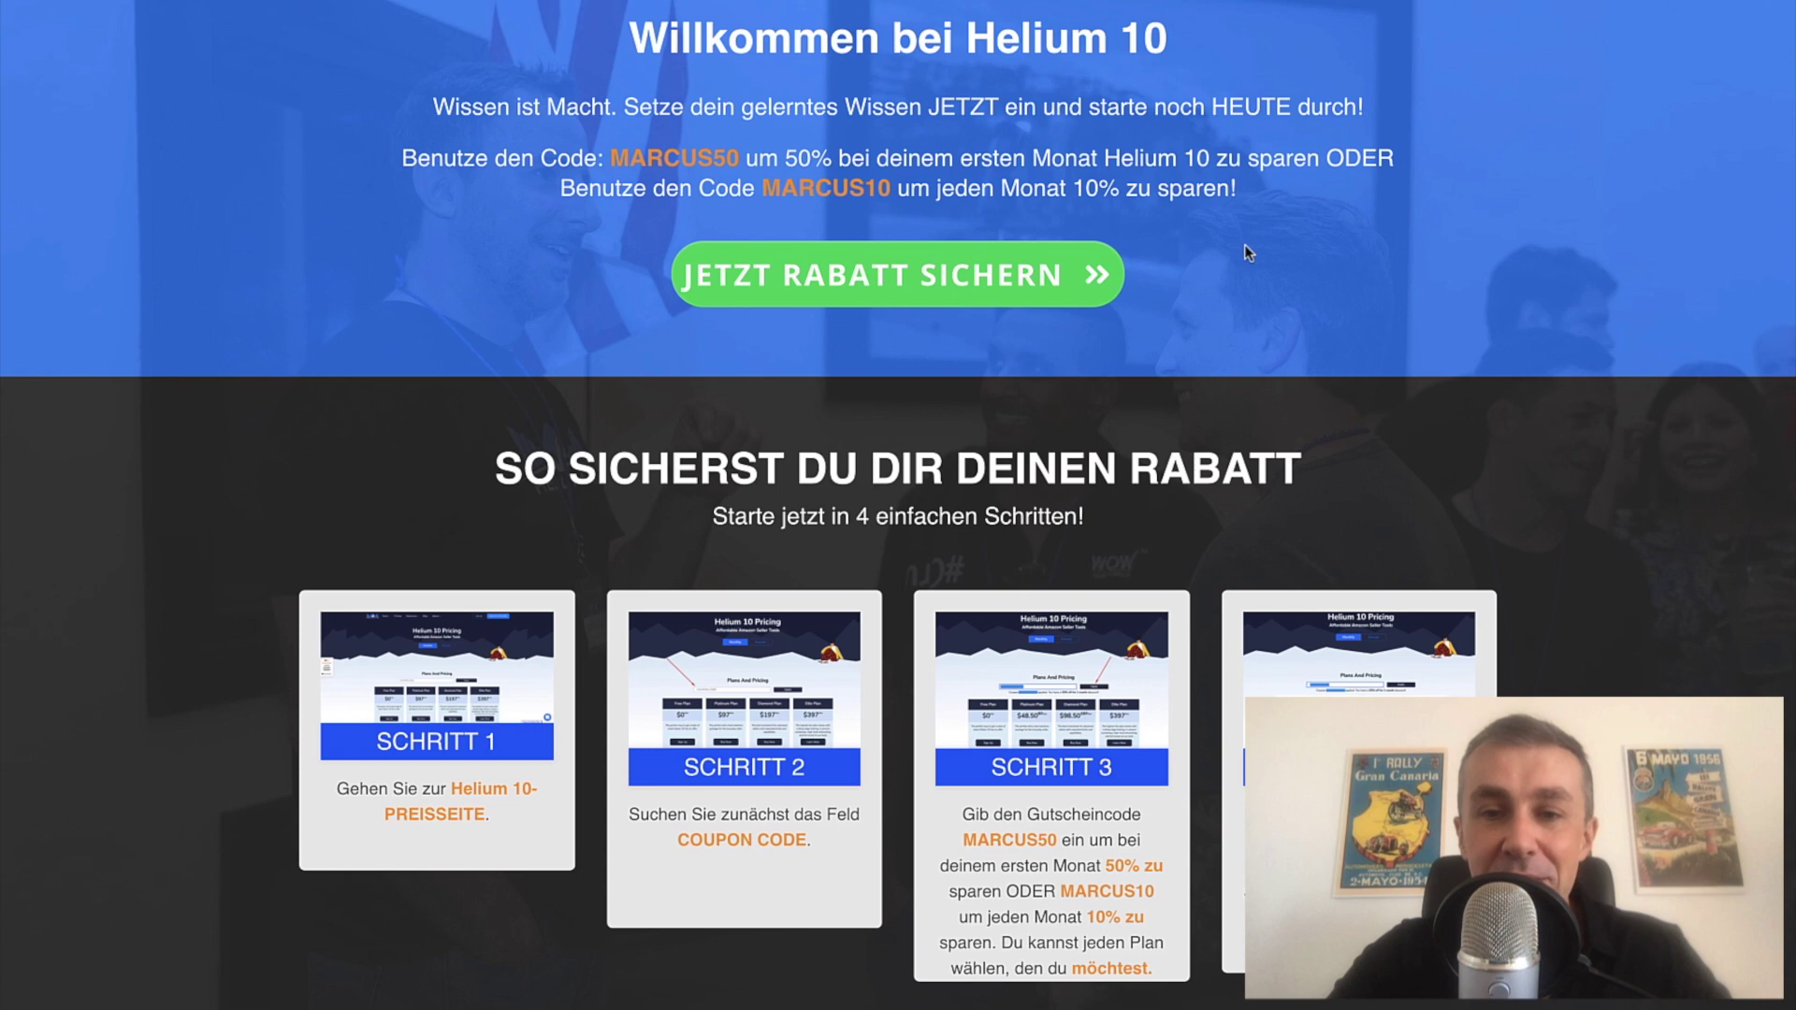
click(904, 300)
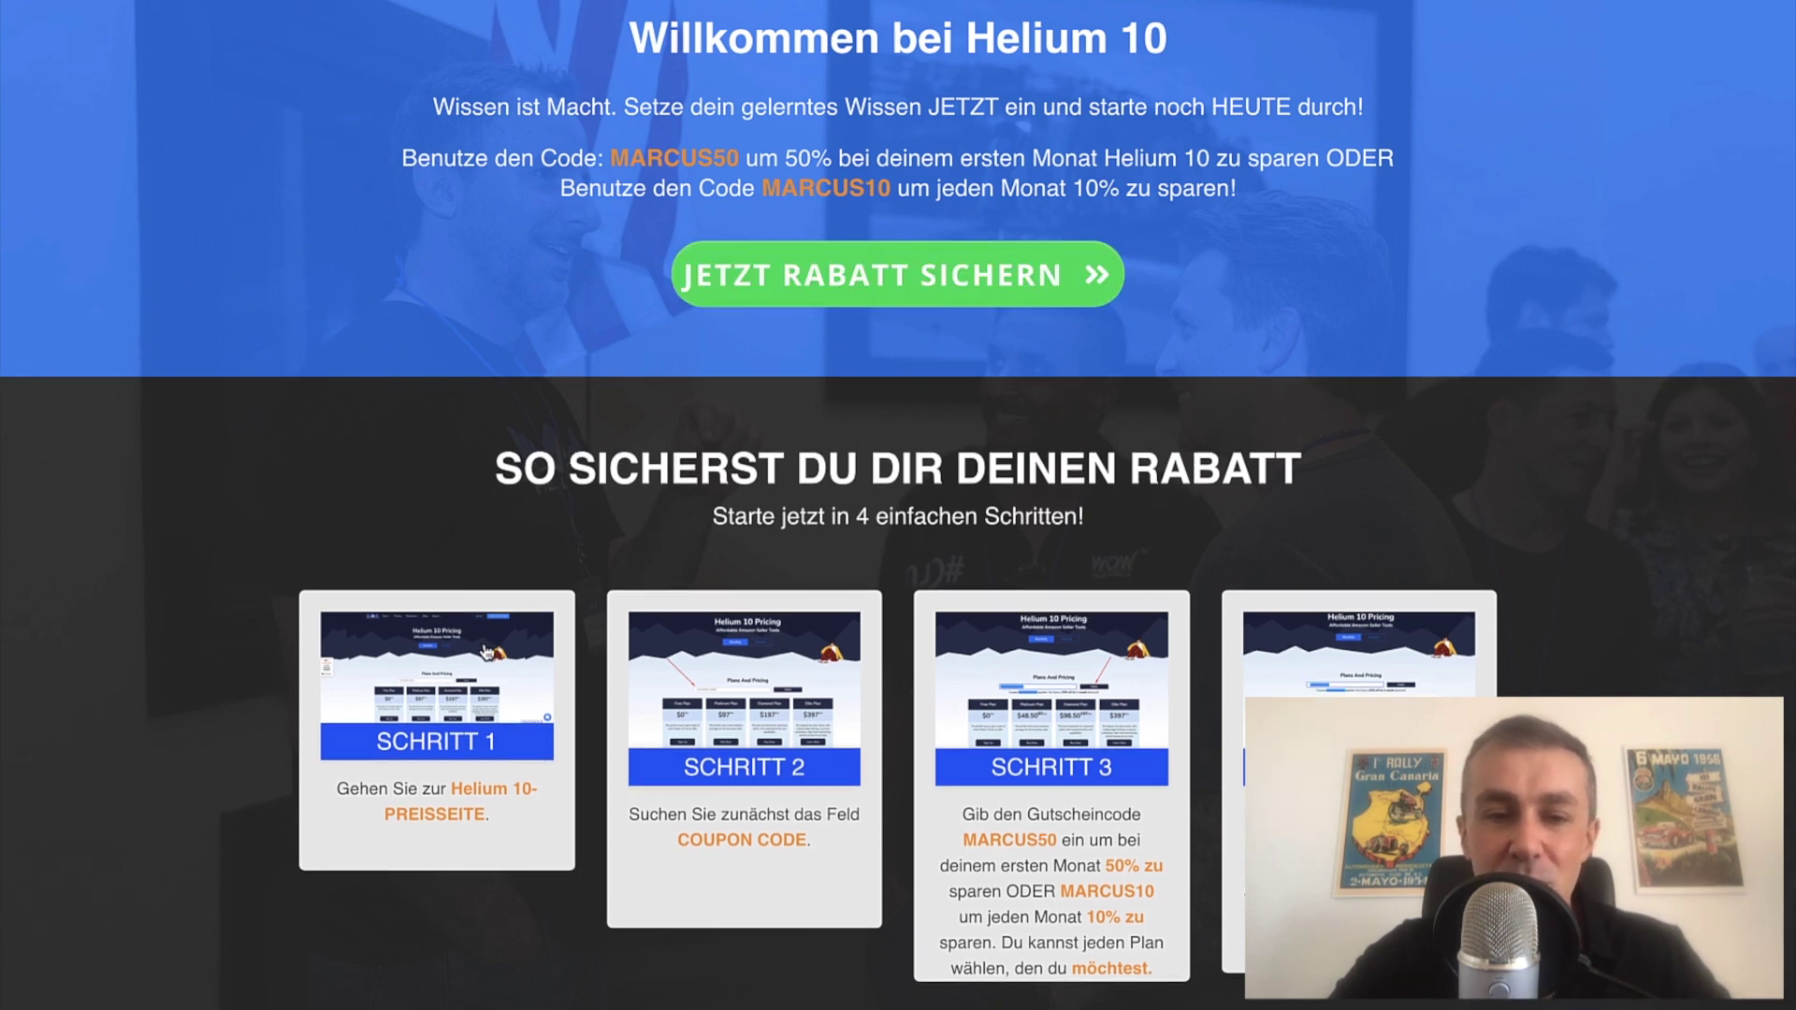